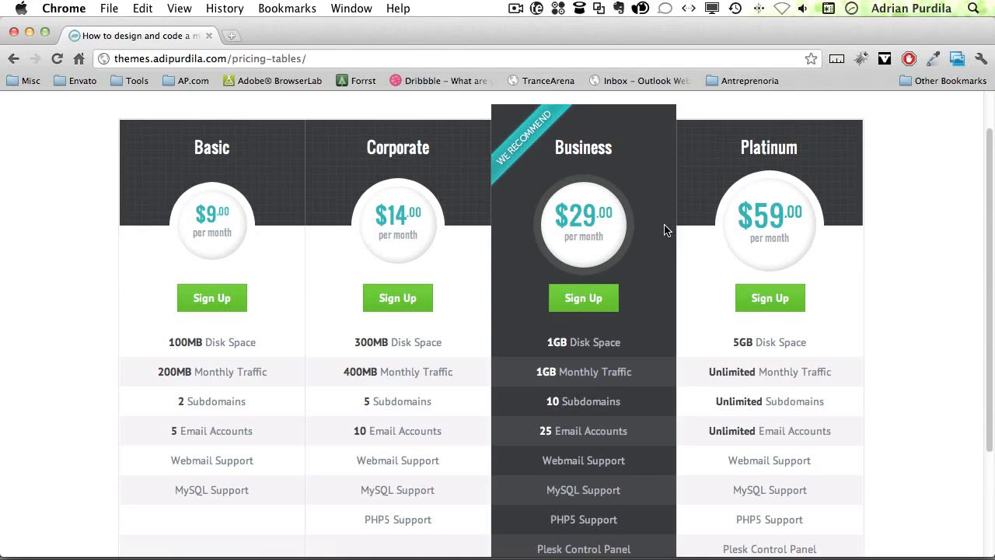
{"action": "scroll", "coordinate": [468, 253], "scroll_direction": "down", "scroll_amount": 3}
{"action": "scroll", "coordinate": [468, 253], "scroll_direction": "up", "scroll_amount": 4}
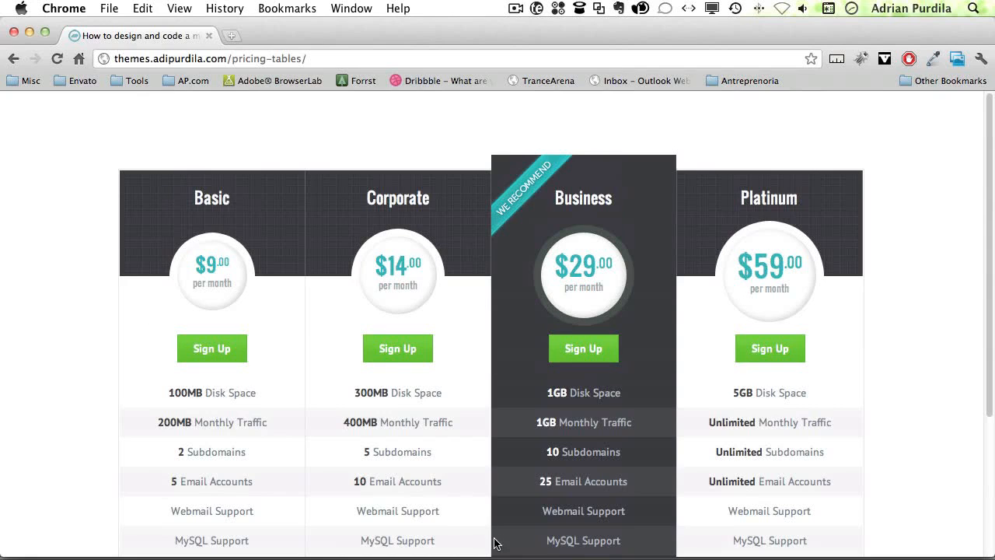
Step: Switch to Photoshop and create a new document from the 1024 px X 800 px preset with a white background
{"action": "mouse_move", "coordinate": [525, 553]}
{"action": "left_click", "coordinate": [565, 536]}
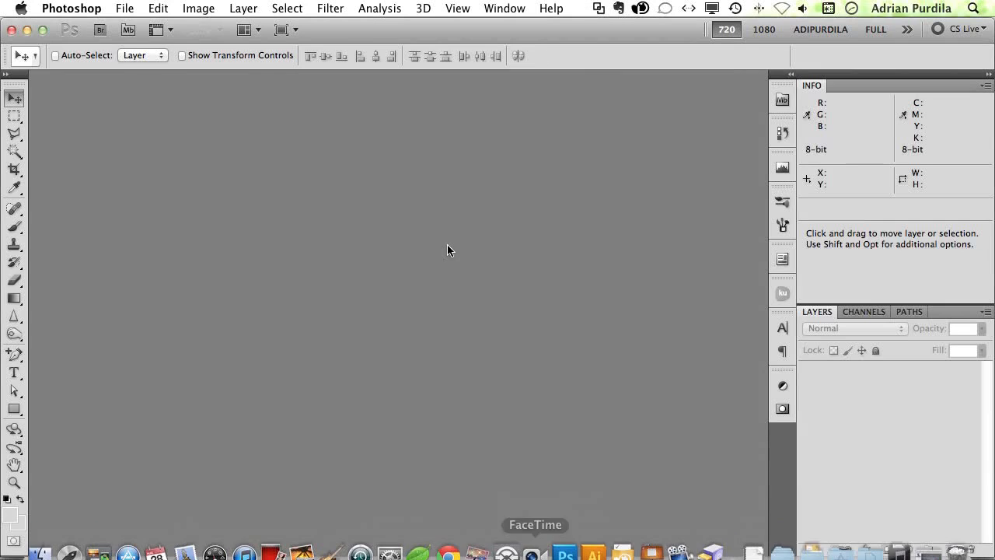
{"action": "left_click", "coordinate": [124, 8]}
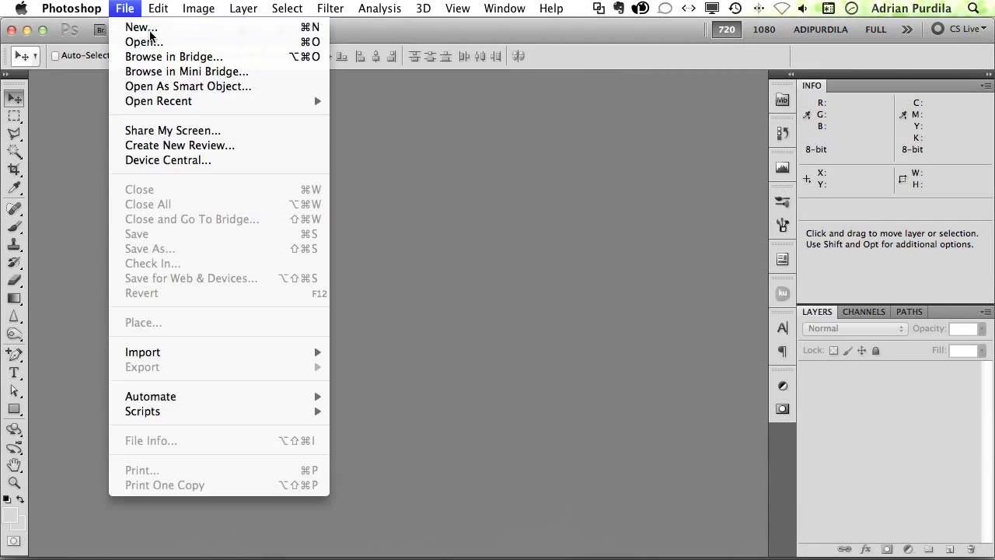
{"action": "left_click", "coordinate": [133, 28]}
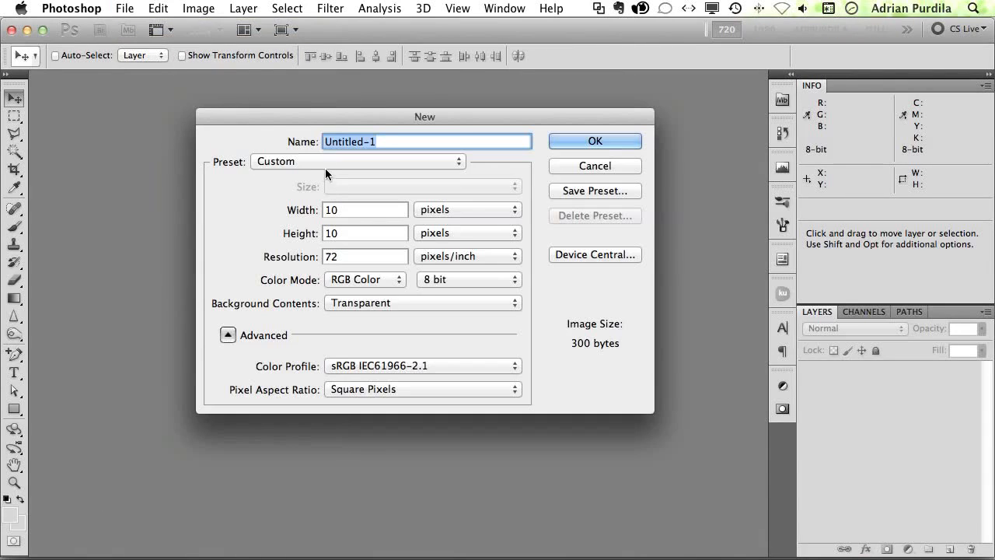
{"action": "left_click", "coordinate": [331, 162]}
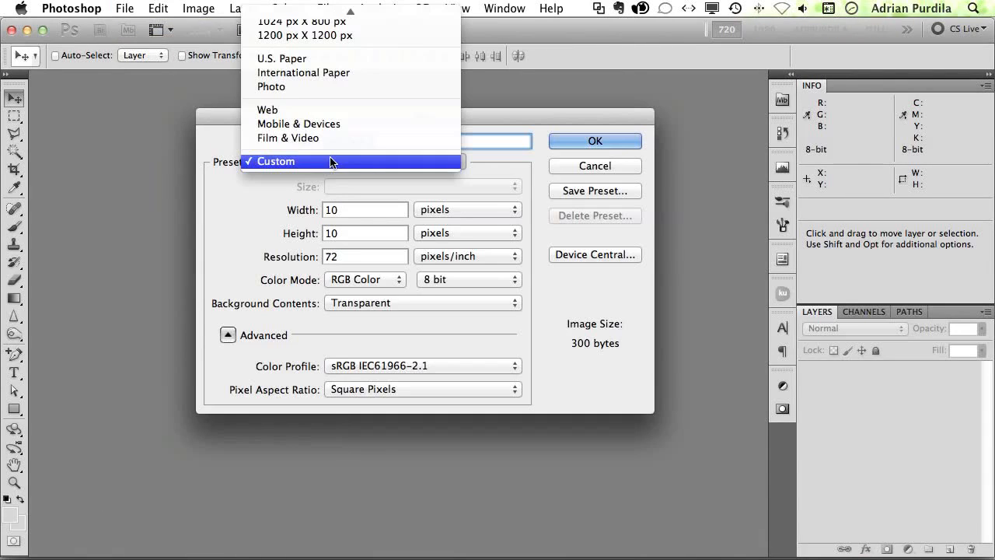
{"action": "left_click", "coordinate": [350, 22]}
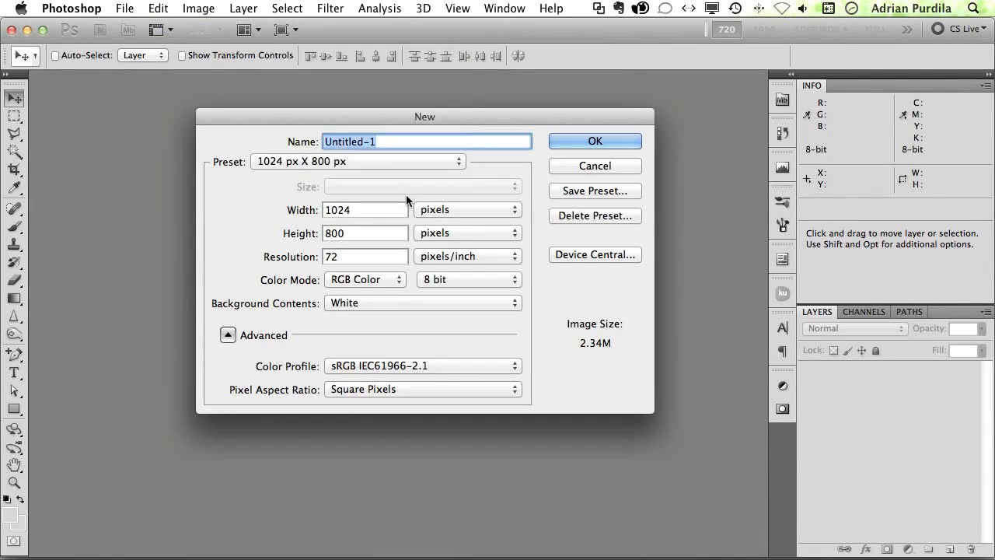
{"action": "left_click", "coordinate": [577, 142]}
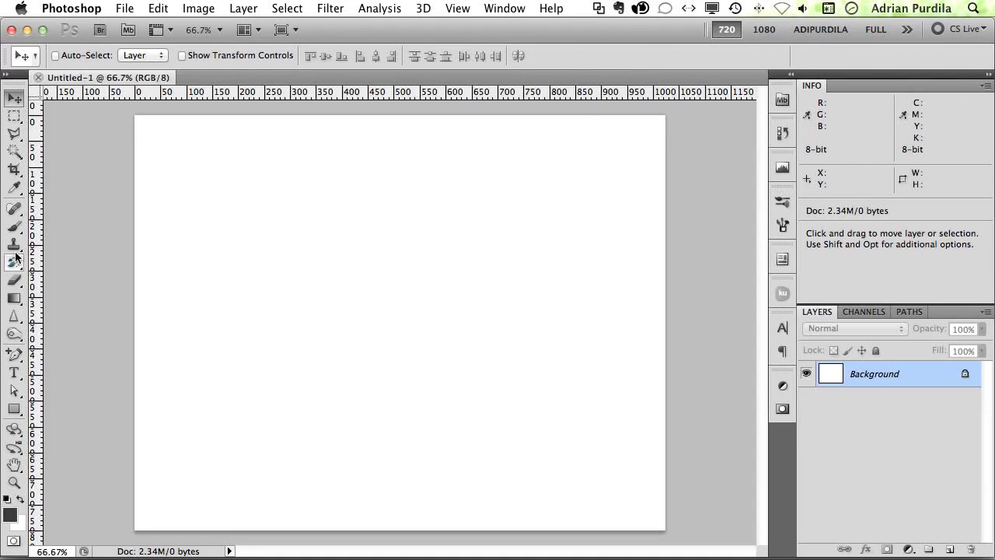
Step: Draw a dark grey rectangle shape about 706 by 332 px in the middle of the canvas
{"action": "left_click", "coordinate": [14, 408]}
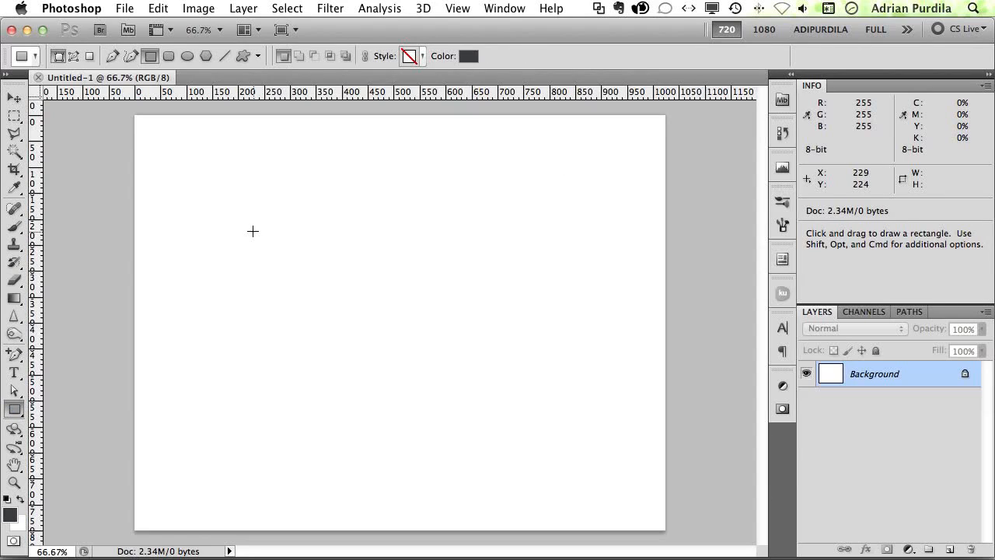
{"action": "left_click_drag", "start_coordinate": [228, 213], "coordinate": [595, 385]}
{"action": "key", "text": "v"}
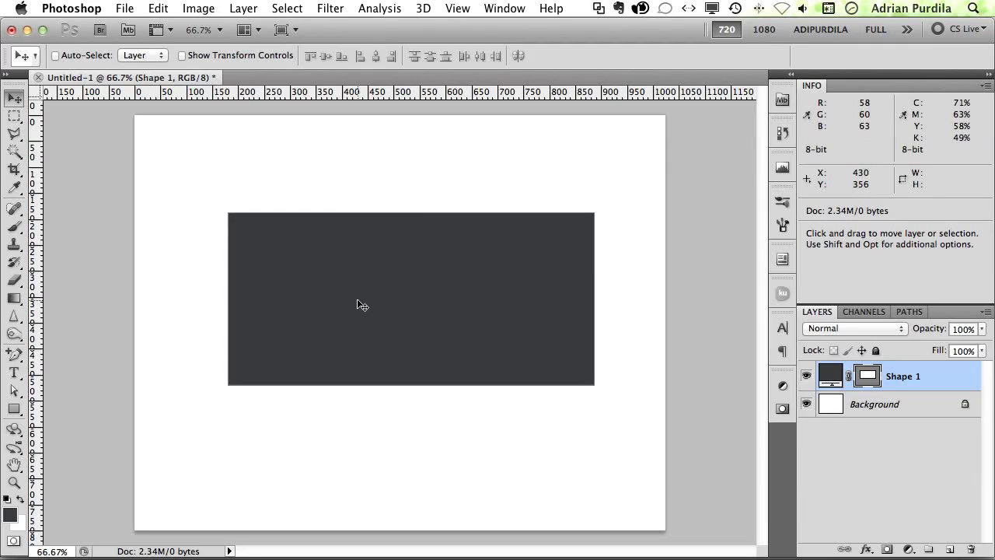
Step: Set the rectangle's width to 960 px and centre it horizontally on the canvas
{"action": "key", "text": "super+t"}
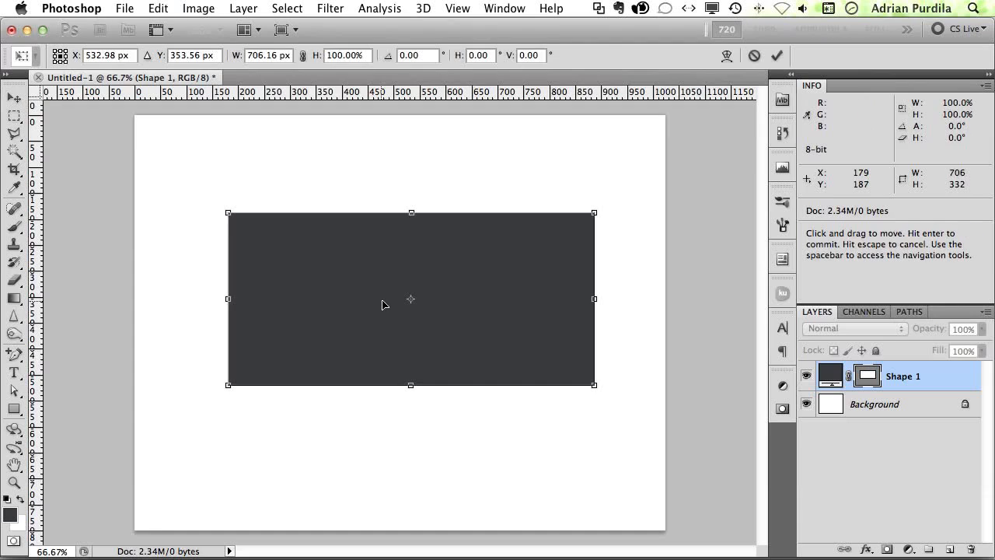
{"action": "left_click", "coordinate": [271, 54]}
{"action": "key", "text": "Return"}
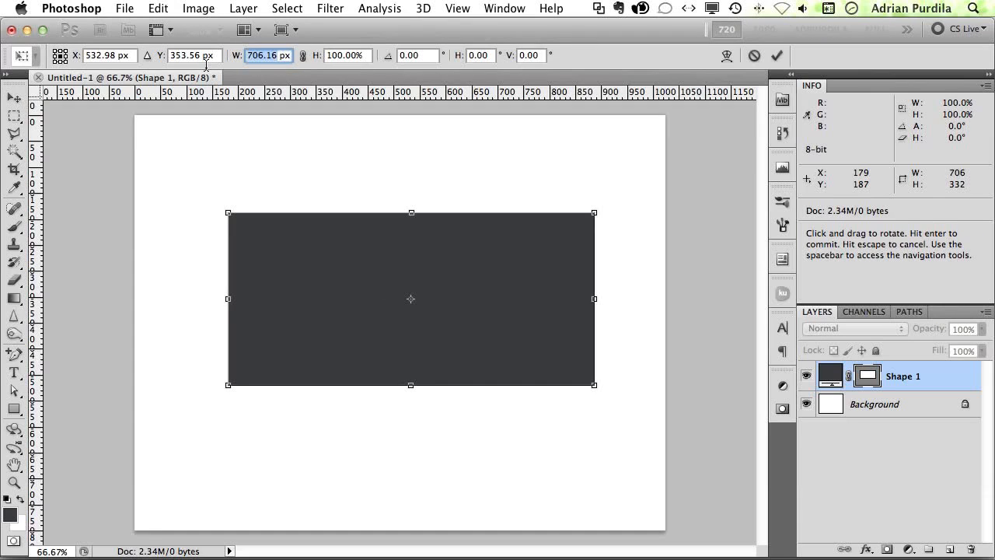
{"action": "type", "text": "960"}
{"action": "key", "text": "Return"}
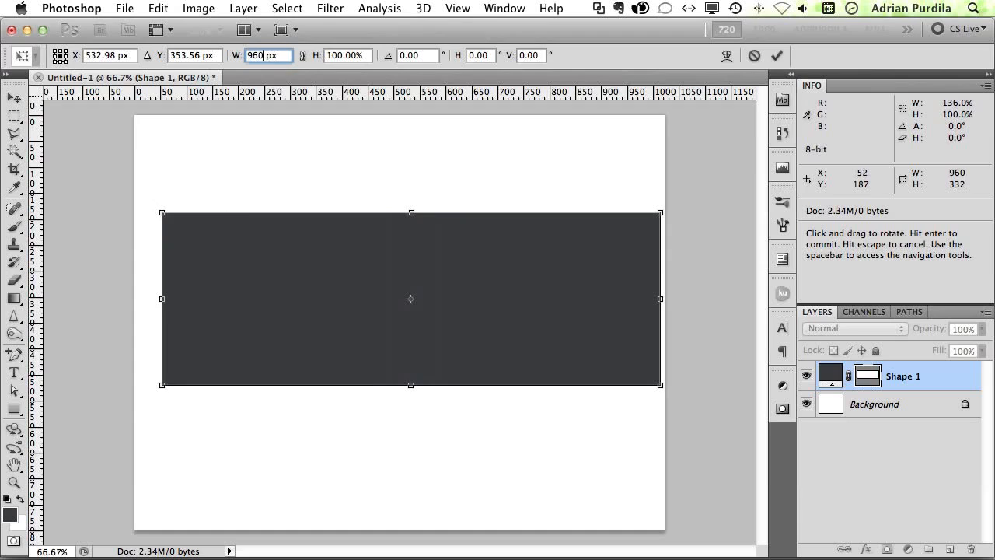
{"action": "key", "text": "Return"}
{"action": "key", "text": "super+a"}
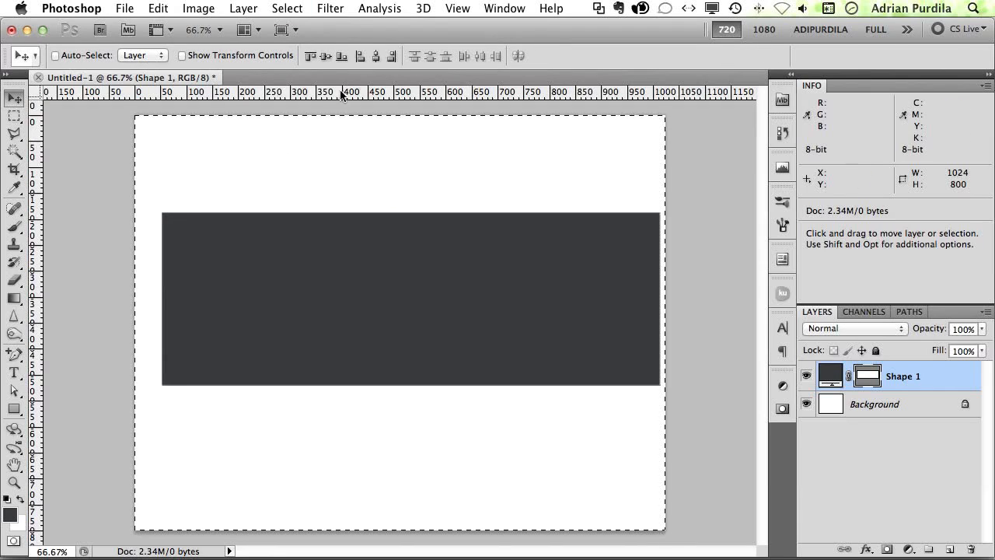
{"action": "left_click", "coordinate": [375, 56]}
Step: Place vertical guides along the rectangle's left and right edges, clear the selection and delete the rectangle
{"action": "left_click_drag", "start_coordinate": [35, 246], "coordinate": [650, 266]}
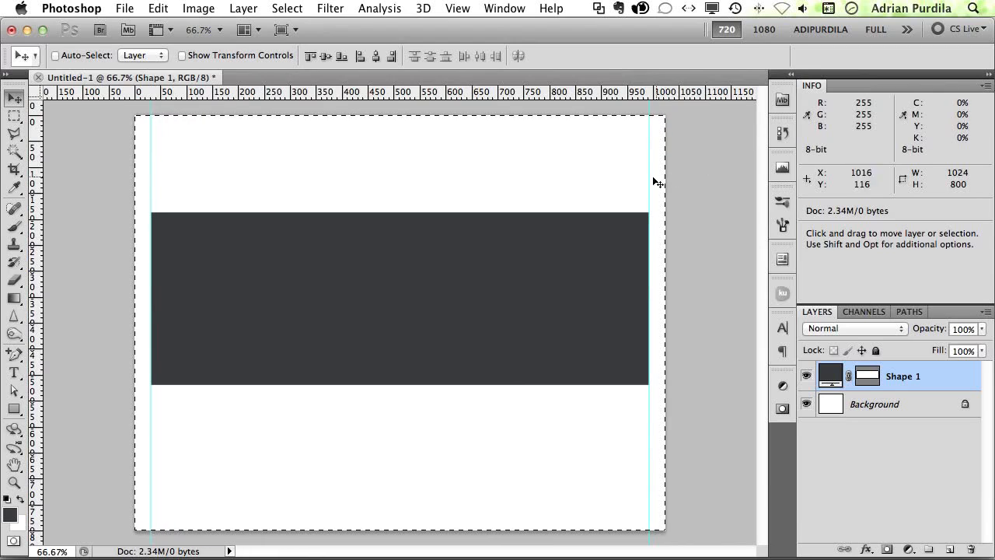
{"action": "key", "text": "super+d"}
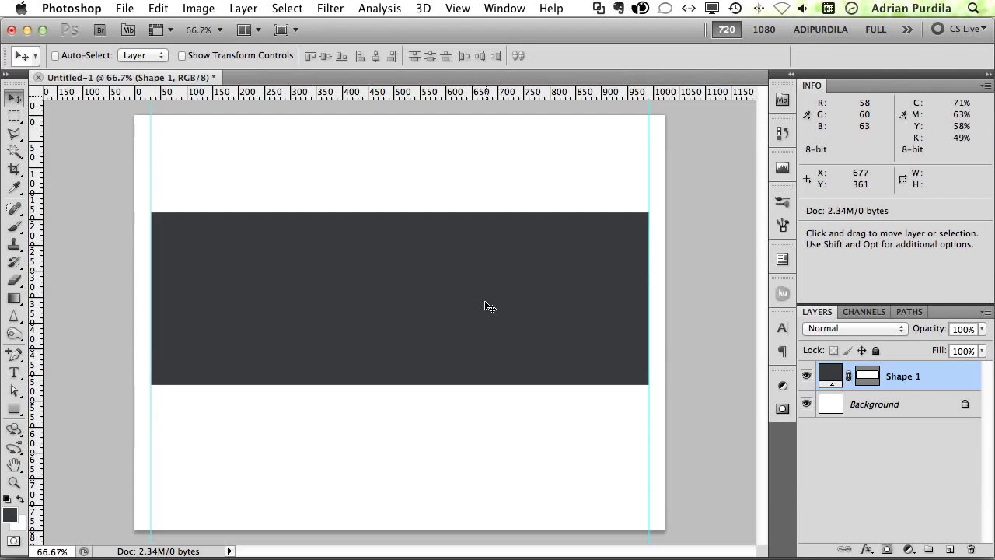
{"action": "key", "text": "BackSpace"}
Step: Start saving the document and create a folder named PSD inside the Pricing Table folder on the Desktop
{"action": "key", "text": "super+s"}
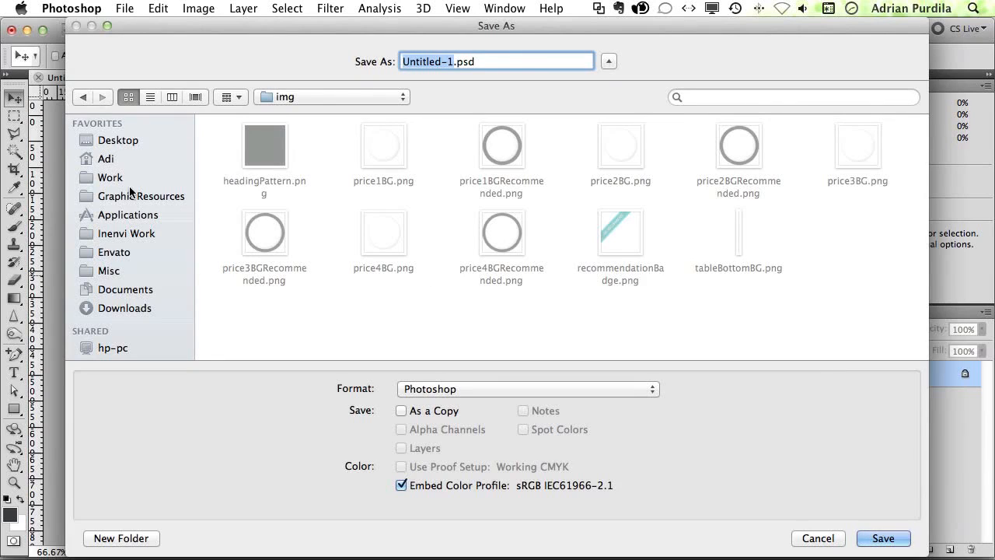
{"action": "left_click", "coordinate": [131, 142]}
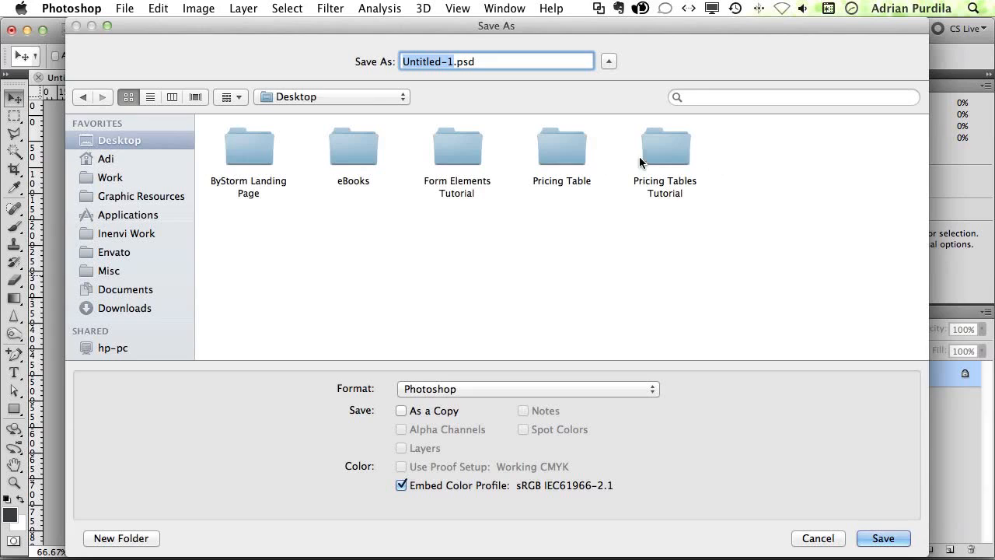
{"action": "double_click", "coordinate": [561, 149]}
{"action": "left_click", "coordinate": [136, 538]}
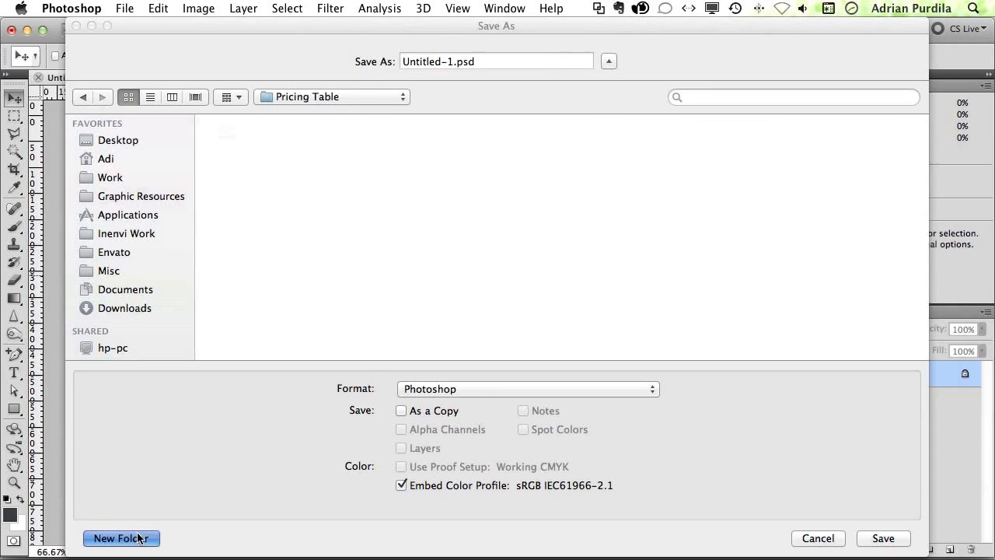
{"action": "type", "text": "PSD"}
{"action": "key", "text": "Return"}
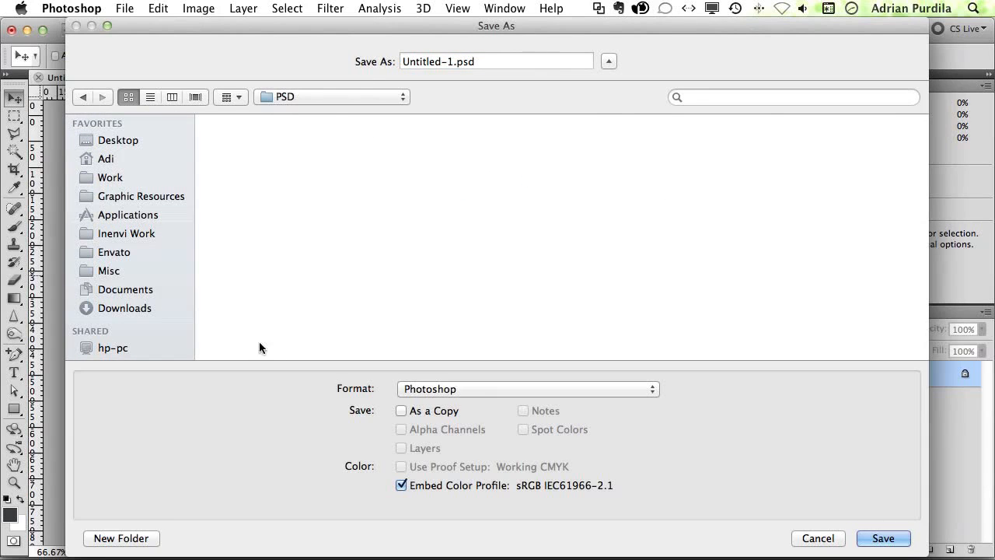
Step: Name the file PricingTables.psd and save it in Photoshop format in the PSD folder
{"action": "left_click_drag", "start_coordinate": [448, 62], "coordinate": [386, 64]}
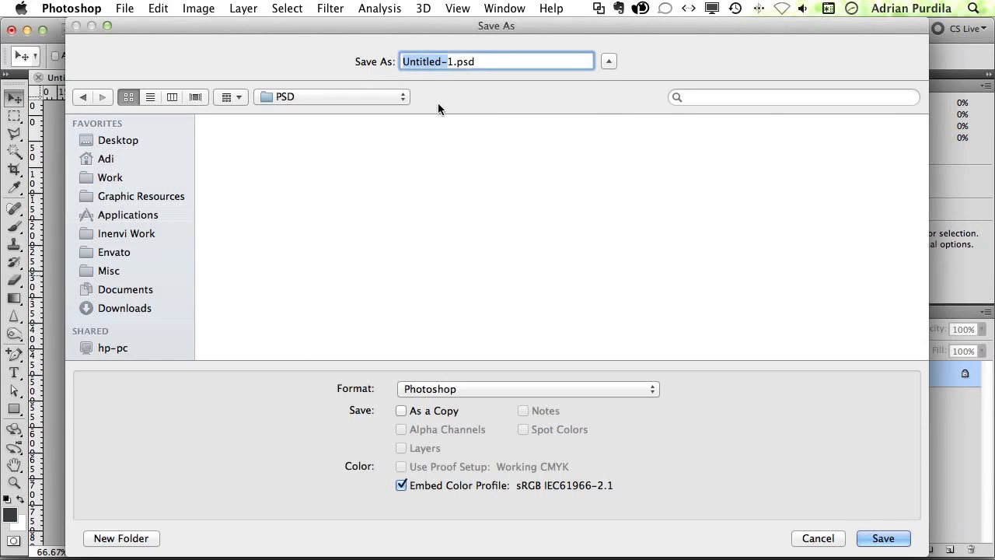
{"action": "key", "text": "BackSpace"}
{"action": "key", "text": "Delete"}
{"action": "type", "text": "PricingTables"}
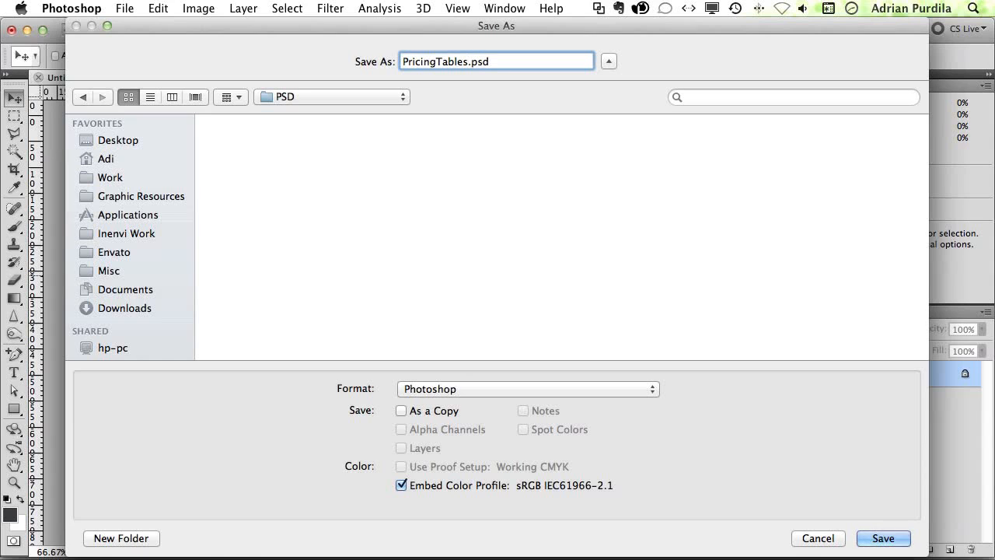
{"action": "key", "text": "Return"}
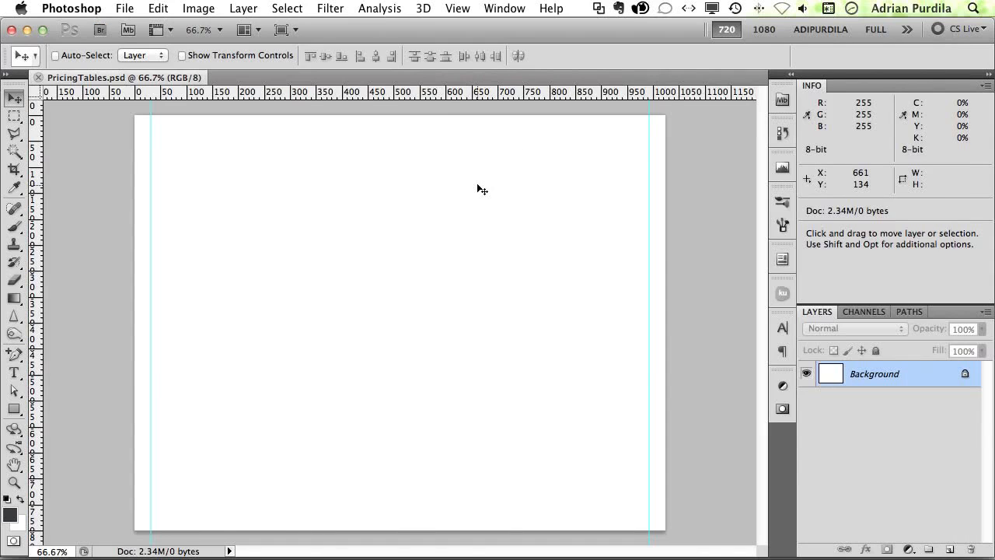
Step: Switch to Chrome and examine the finished pricing table's column headings, price circles, feature rows and footer
{"action": "left_click", "coordinate": [447, 543]}
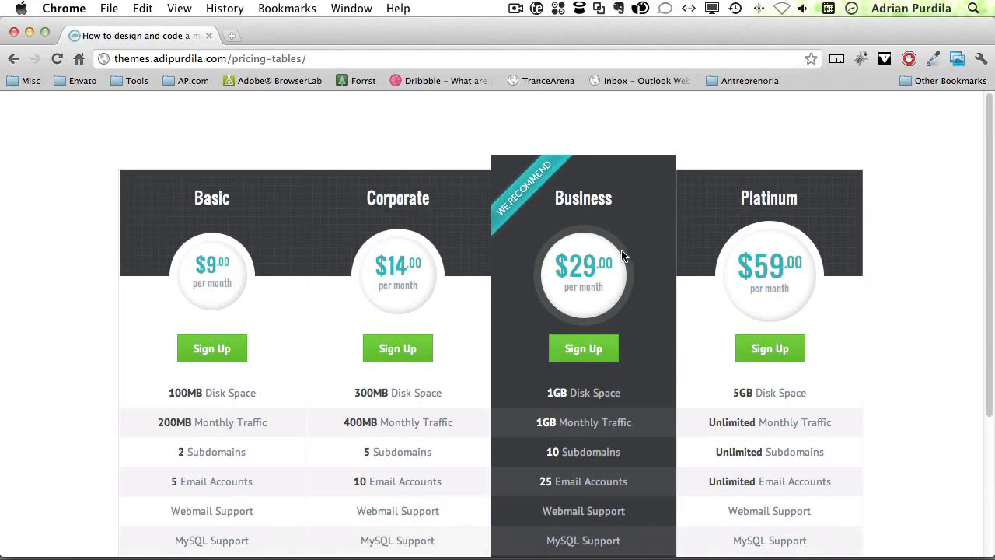
{"action": "scroll", "coordinate": [469, 281], "scroll_direction": "down", "scroll_amount": 2}
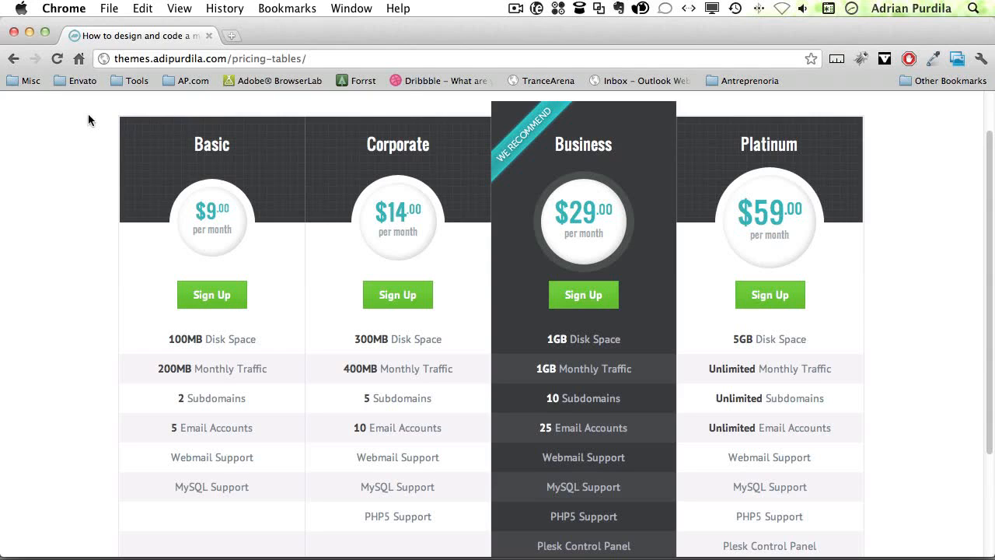
{"action": "scroll", "coordinate": [117, 150], "scroll_direction": "up", "scroll_amount": 2}
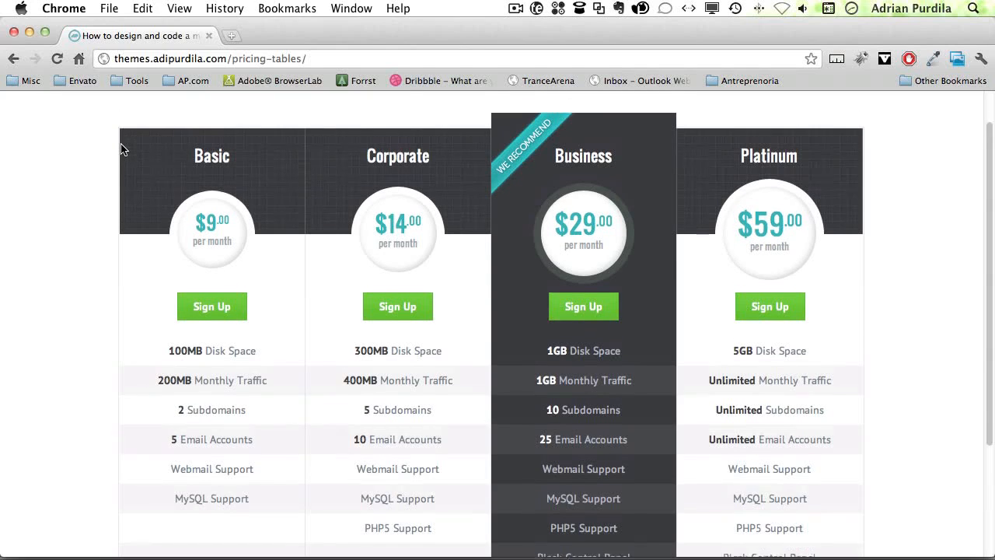
{"action": "scroll", "coordinate": [170, 184], "scroll_direction": "down", "scroll_amount": 5}
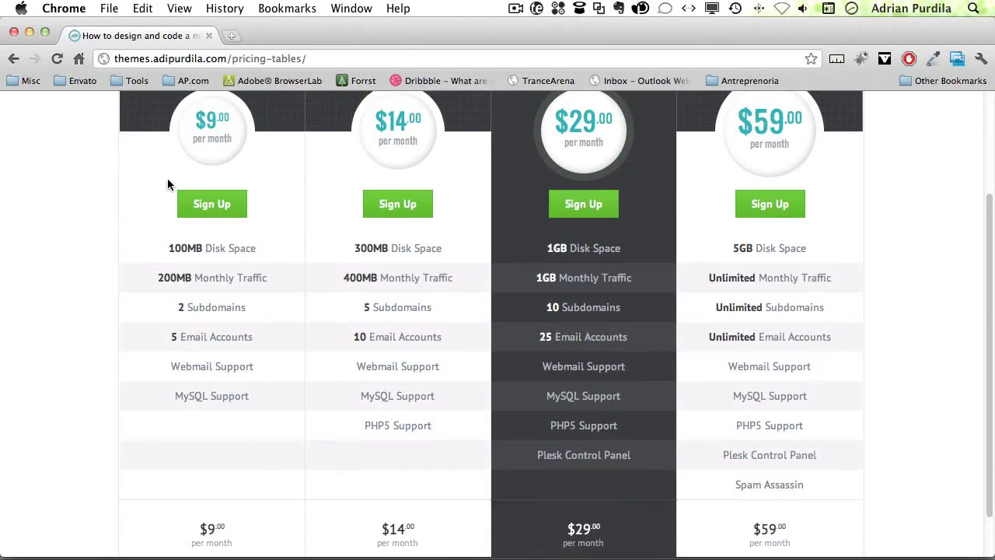
{"action": "scroll", "coordinate": [167, 185], "scroll_direction": "up", "scroll_amount": 5}
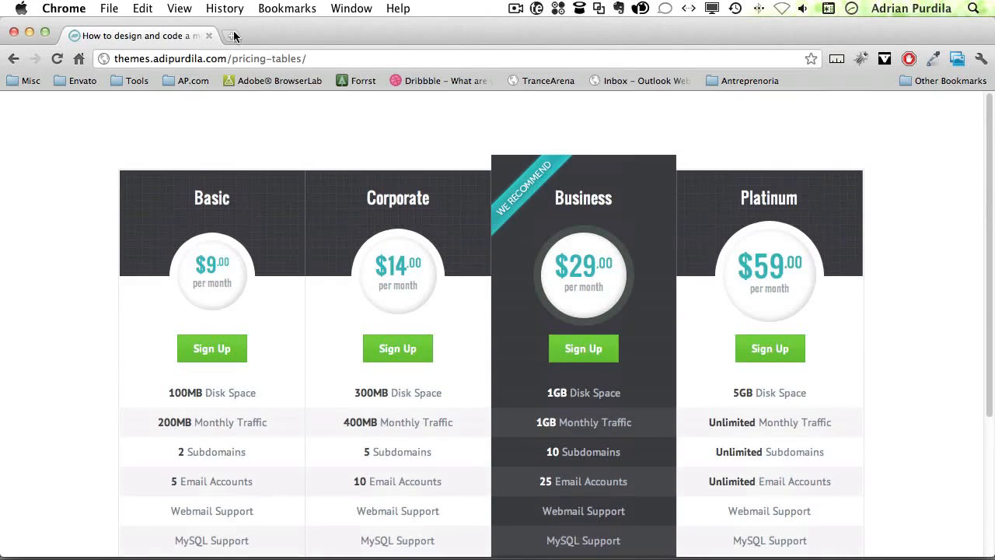
{"action": "scroll", "coordinate": [339, 224], "scroll_direction": "down", "scroll_amount": 7}
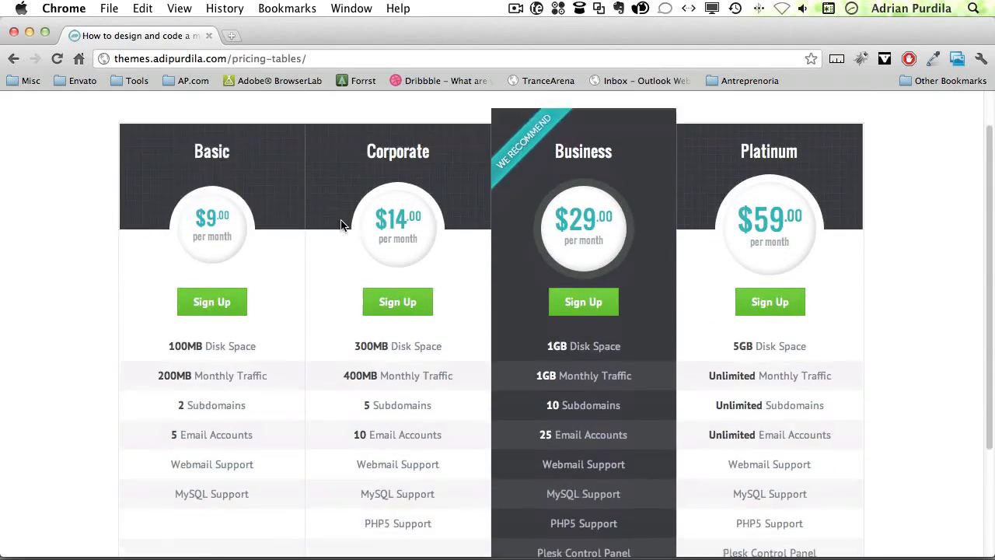
{"action": "scroll", "coordinate": [364, 327], "scroll_direction": "up", "scroll_amount": 1}
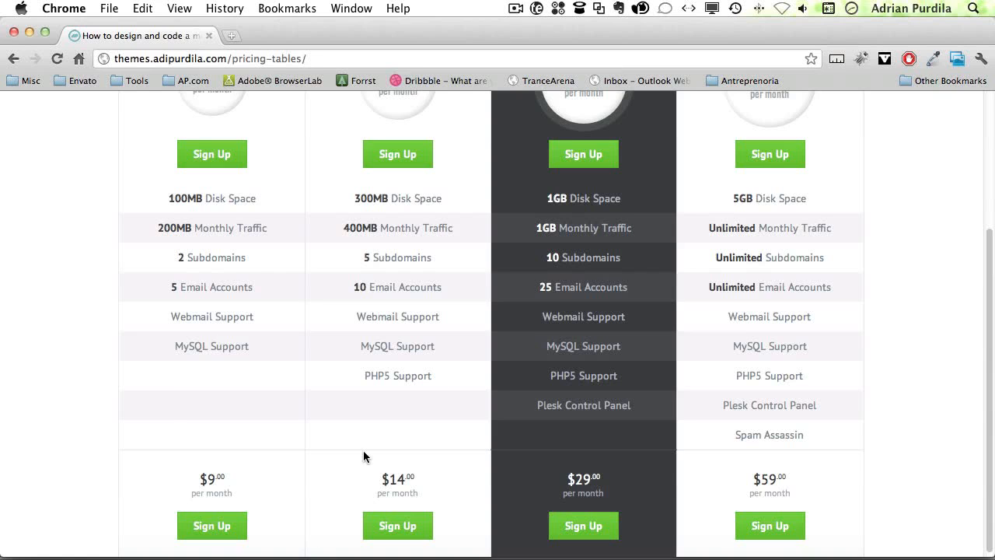
{"action": "scroll", "coordinate": [359, 452], "scroll_direction": "up", "scroll_amount": 5}
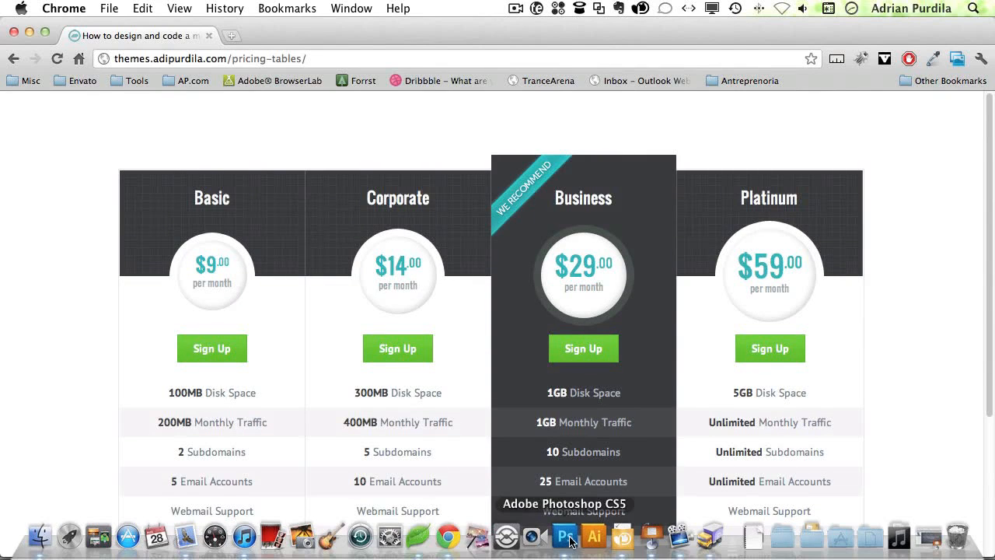
Step: Switch back to Photoshop and draw a dark grey rectangle shape about 430 by 173 px between the two guides
{"action": "left_click", "coordinate": [569, 538]}
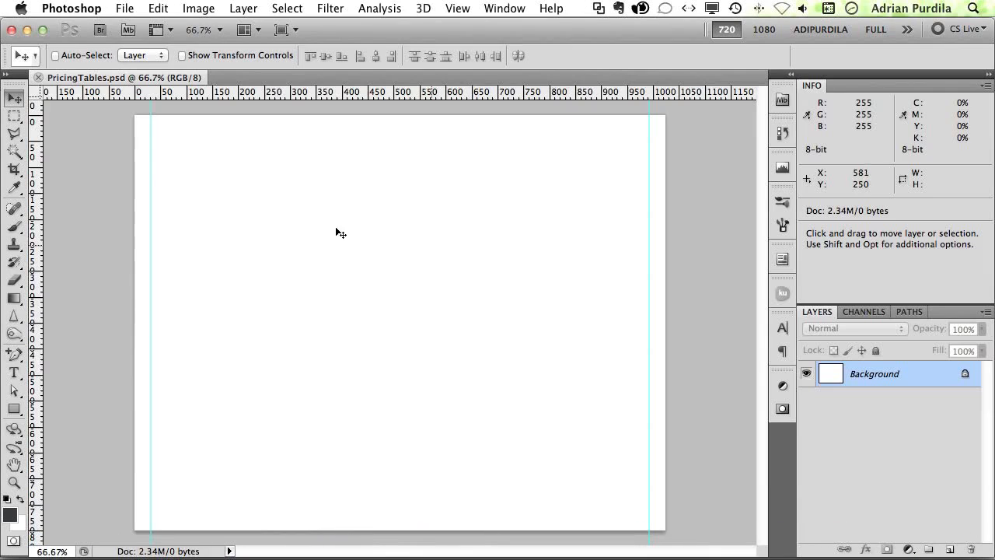
{"action": "left_click_drag", "start_coordinate": [21, 404], "coordinate": [49, 402]}
{"action": "left_click_drag", "start_coordinate": [257, 228], "coordinate": [480, 319]}
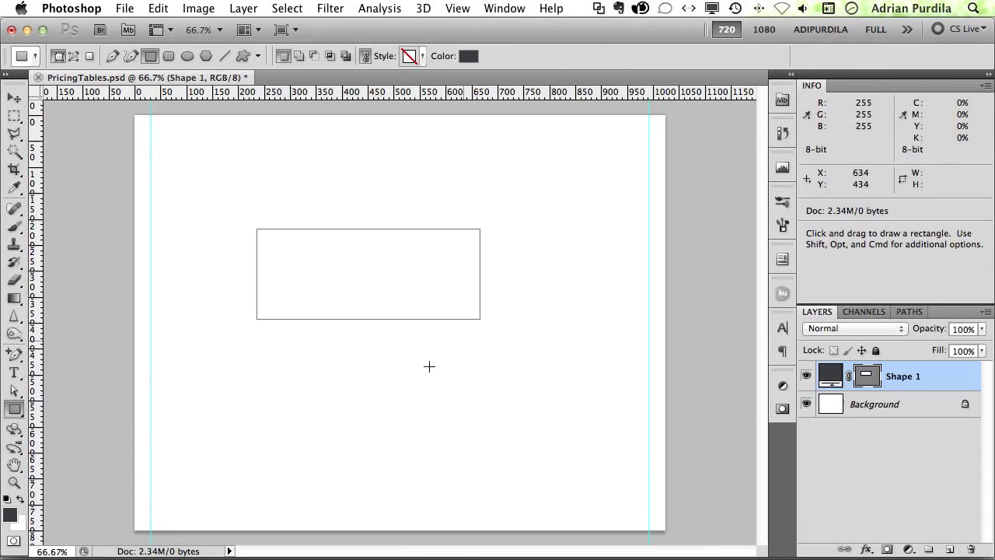
{"action": "key", "text": "v"}
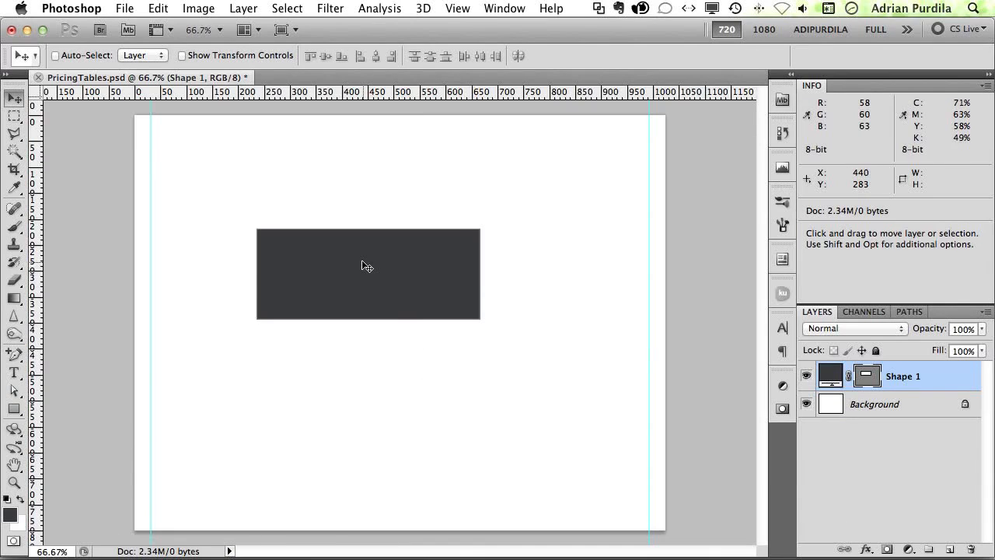
Step: Stretch the dark rectangle to 960 px wide between the two guides and about 666 px tall, leaving a margin above and below
{"action": "key", "text": "super+t"}
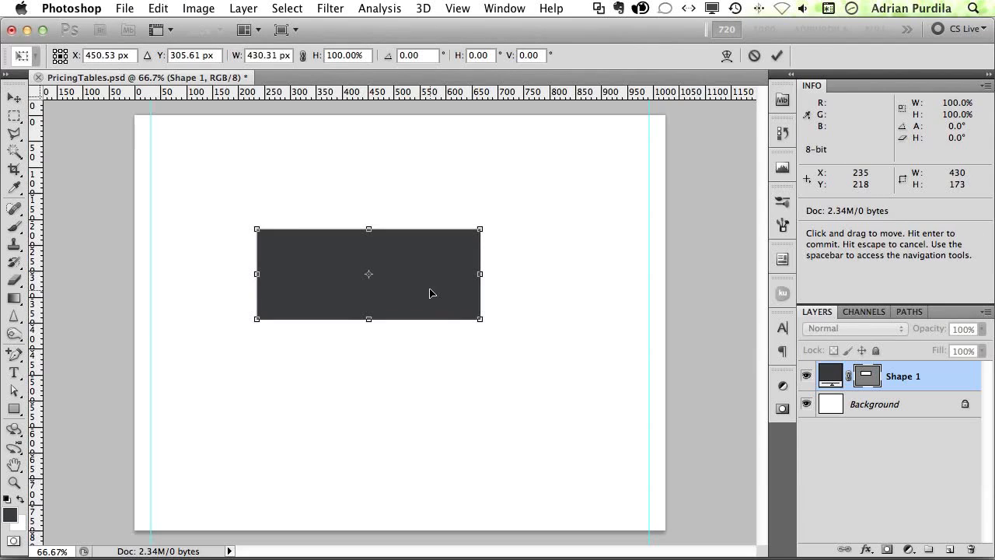
{"action": "left_click_drag", "start_coordinate": [471, 273], "coordinate": [651, 285]}
{"action": "left_click_drag", "start_coordinate": [257, 273], "coordinate": [150, 274]}
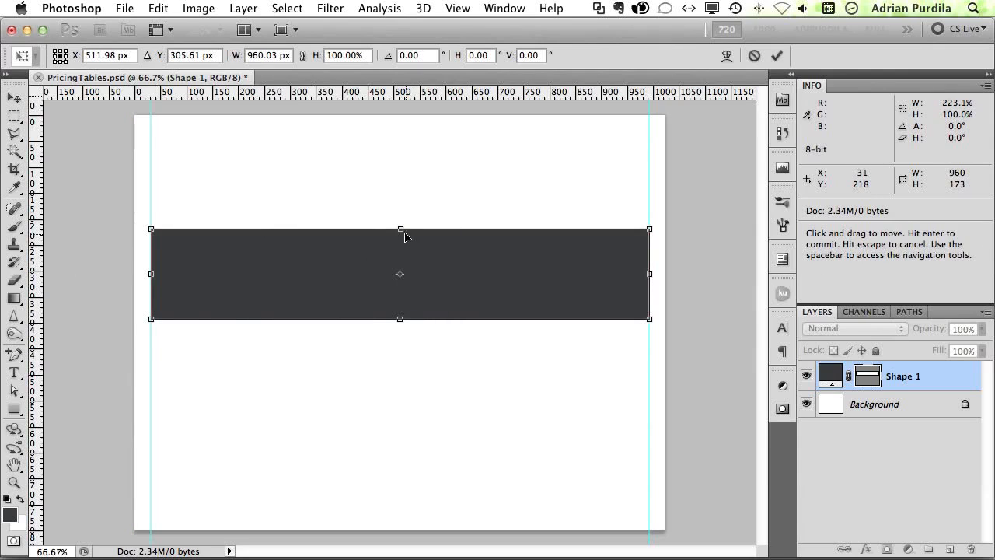
{"action": "left_click_drag", "start_coordinate": [403, 232], "coordinate": [410, 152]}
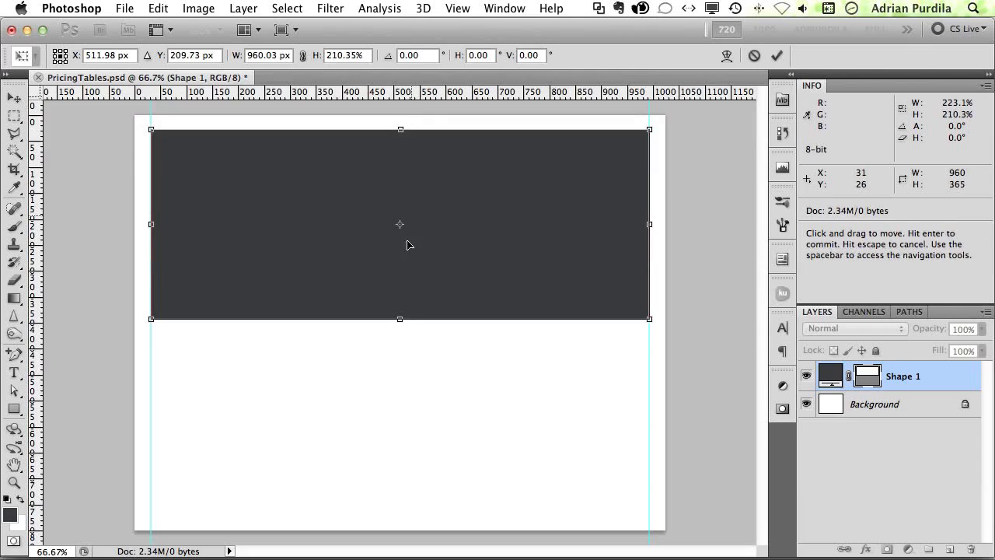
{"action": "left_click_drag", "start_coordinate": [399, 320], "coordinate": [409, 477]}
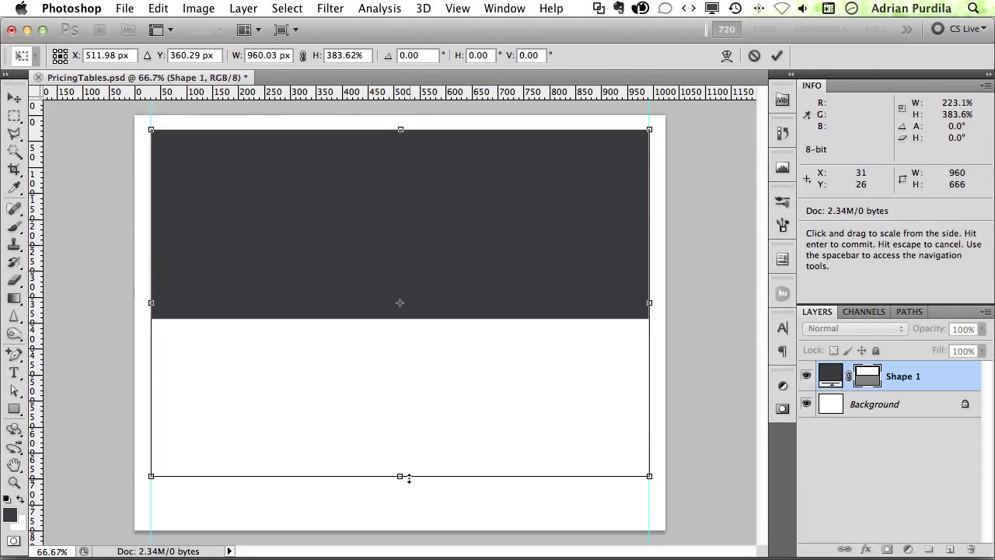
{"action": "key", "text": "Return"}
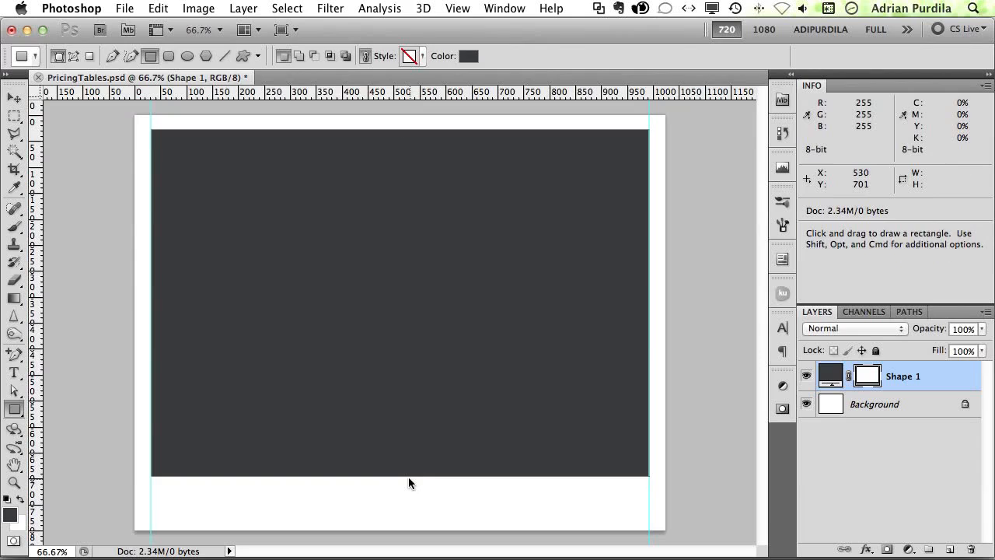
{"action": "key", "text": "v"}
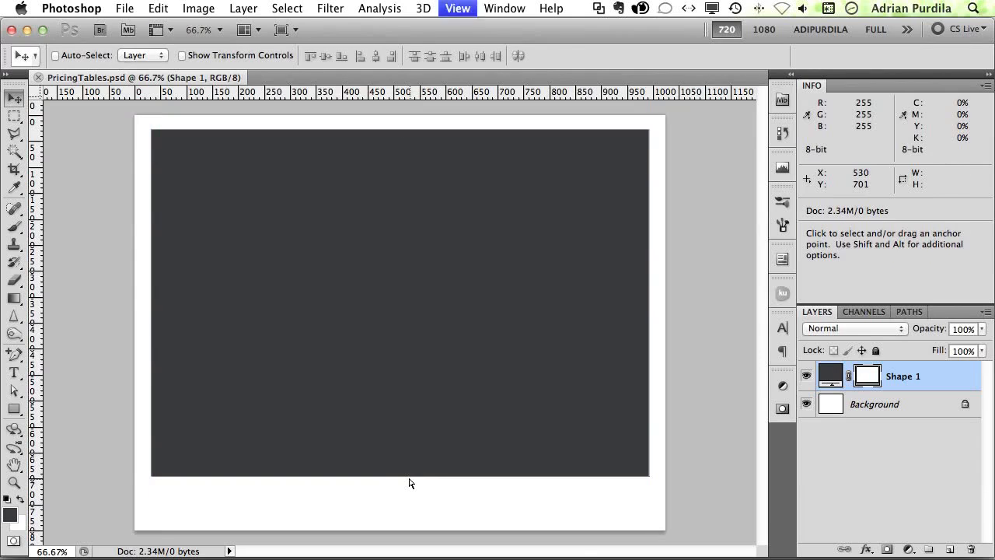
Step: Inspect the rectangle's left, right and upper edges at 100% zoom
{"action": "key", "text": "super+1"}
{"action": "scroll", "coordinate": [451, 109], "scroll_direction": "right", "scroll_amount": 5}
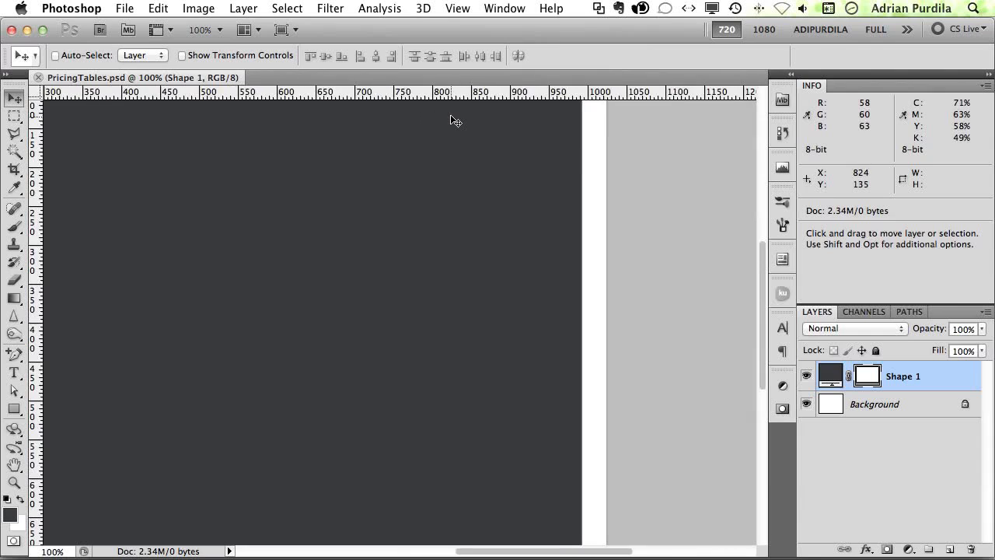
{"action": "scroll", "coordinate": [450, 113], "scroll_direction": "left", "scroll_amount": 10}
{"action": "scroll", "coordinate": [451, 117], "scroll_direction": "up", "scroll_amount": 3}
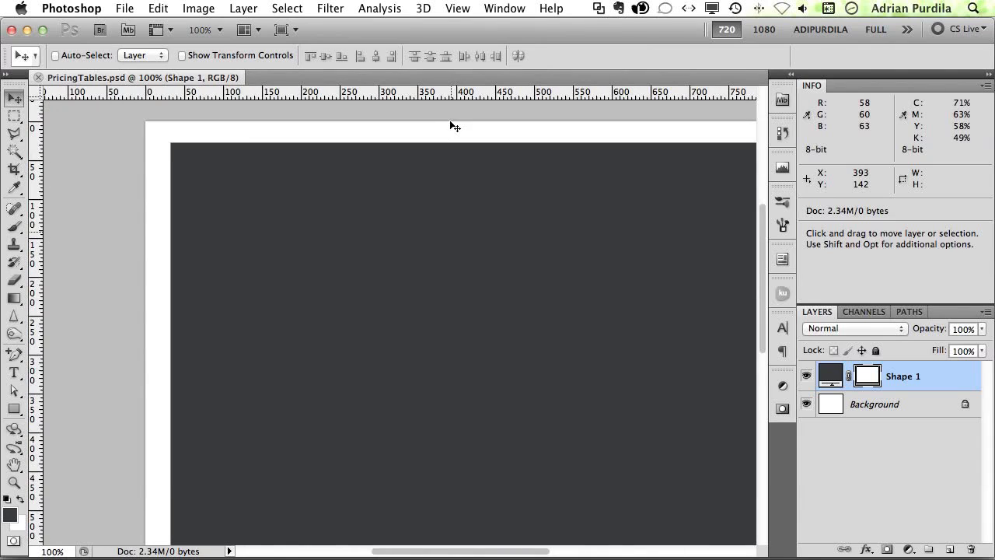
{"action": "key", "text": "a"}
{"action": "key", "text": "v"}
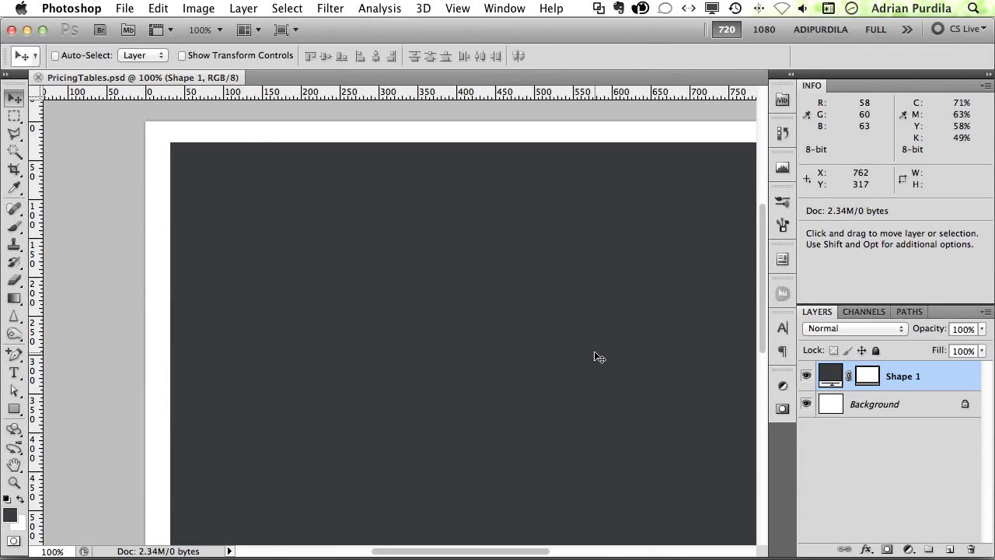
Step: Try filling the rectangle with the white background colour and the dark grey foreground colour
{"action": "key", "text": "alt"}
{"action": "key", "text": "alt+BackSpace"}
{"action": "key", "text": "super+BackSpace"}
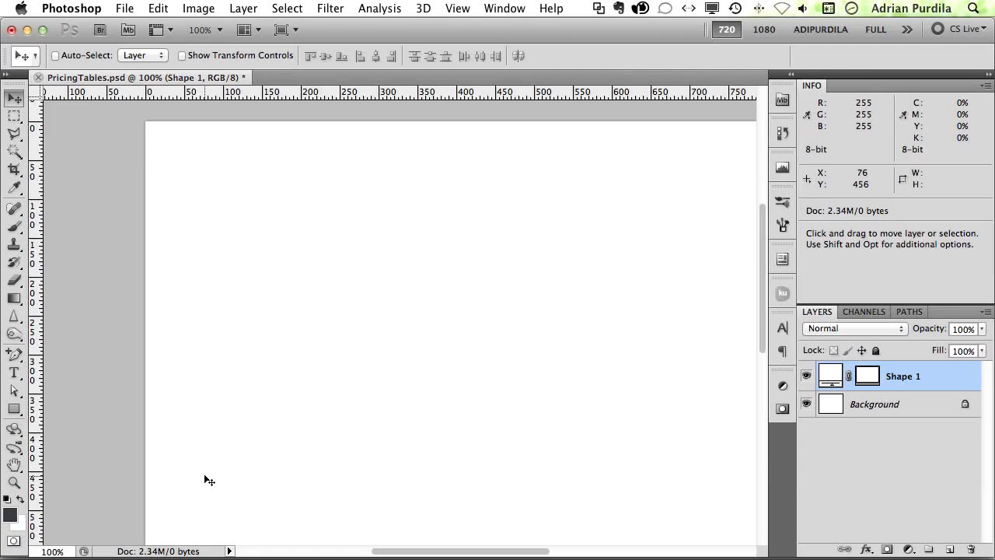
{"action": "key", "text": "alt+BackSpace"}
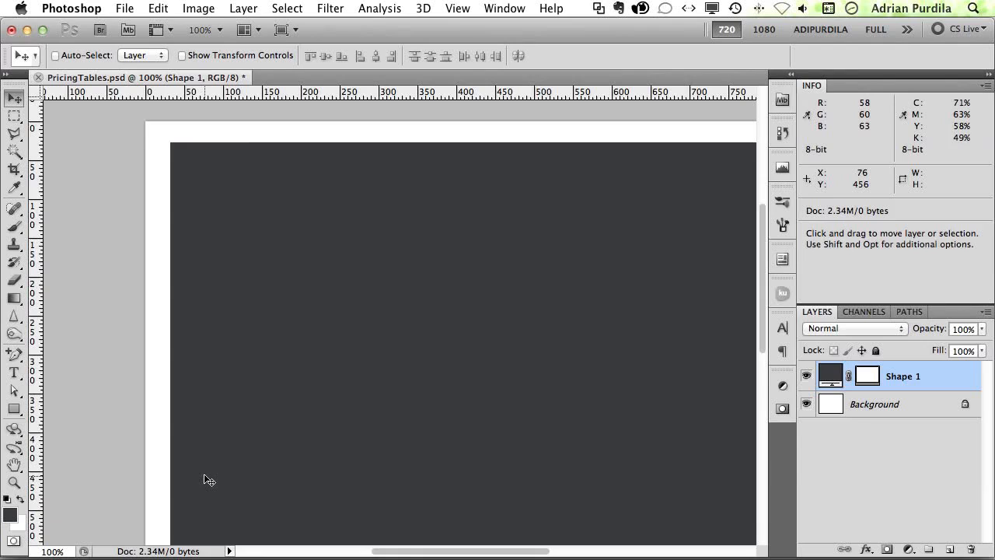
Step: Fill the rectangle with the white background colour and rename its layer base
{"action": "key", "text": "ctrl+BackSpace"}
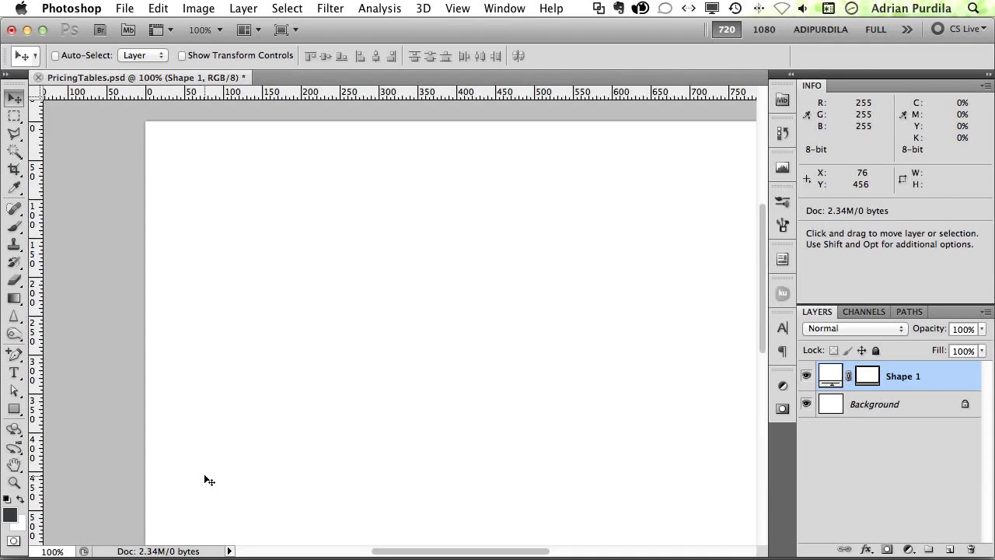
{"action": "key", "text": "ctrl+s"}
{"action": "double_click", "coordinate": [906, 378]}
{"action": "type", "text": "base"}
{"action": "key", "text": "Return"}
Step: Add a 1 px outside stroke in colour e2e7eb to the base layer and save the document
{"action": "double_click", "coordinate": [945, 377]}
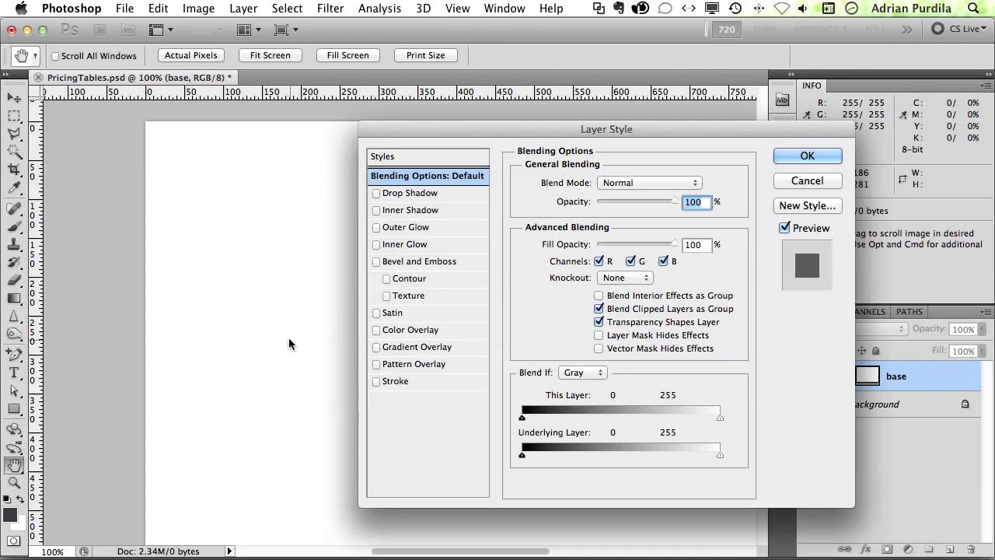
{"action": "left_click", "coordinate": [410, 383]}
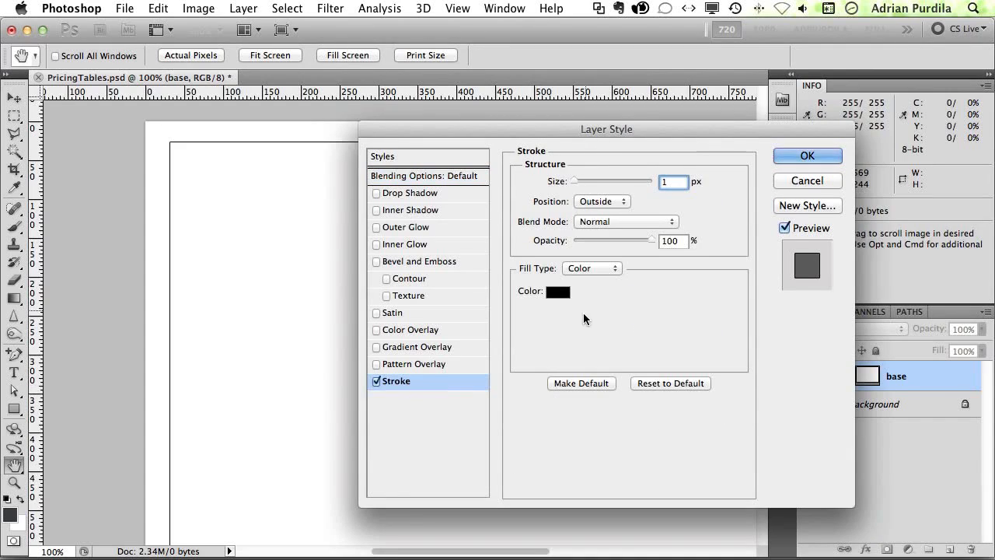
{"action": "left_click", "coordinate": [560, 296]}
{"action": "left_click", "coordinate": [667, 426]}
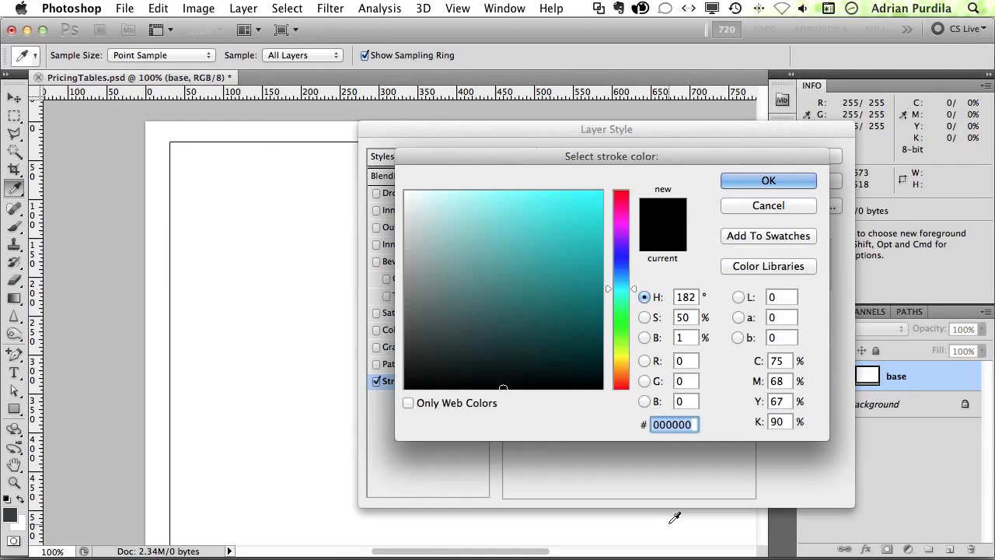
{"action": "type", "text": "e2"}
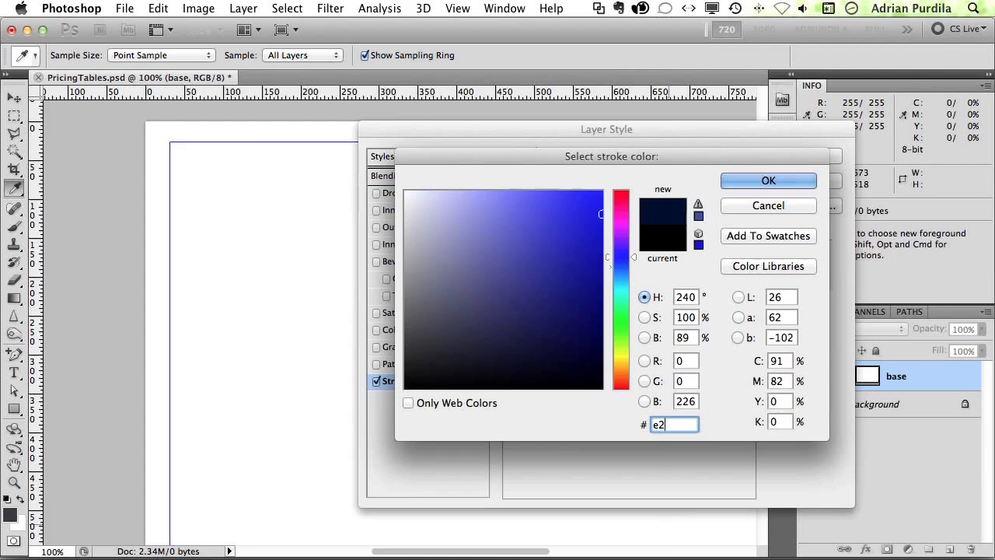
{"action": "type", "text": "e7eb"}
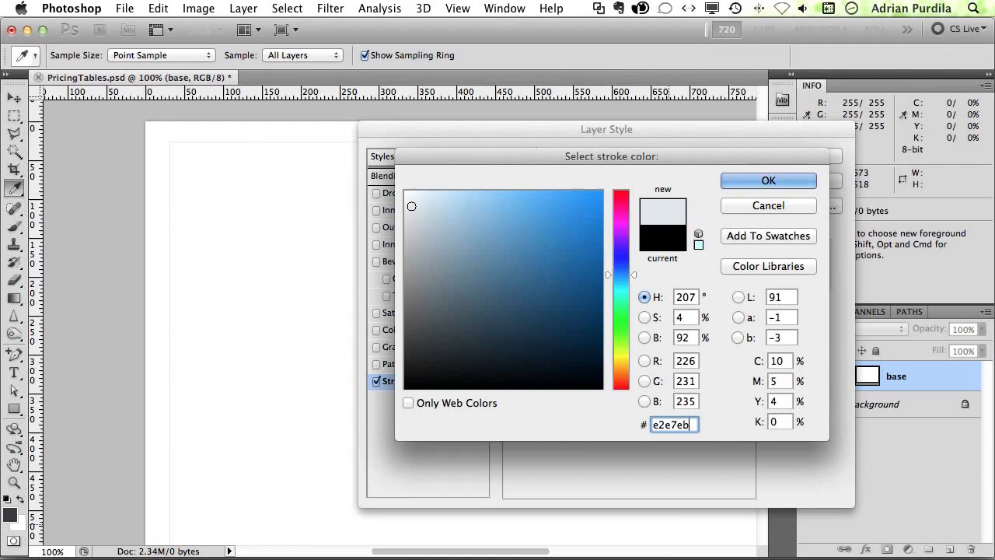
{"action": "key", "text": "Return"}
{"action": "key", "text": "Return"}
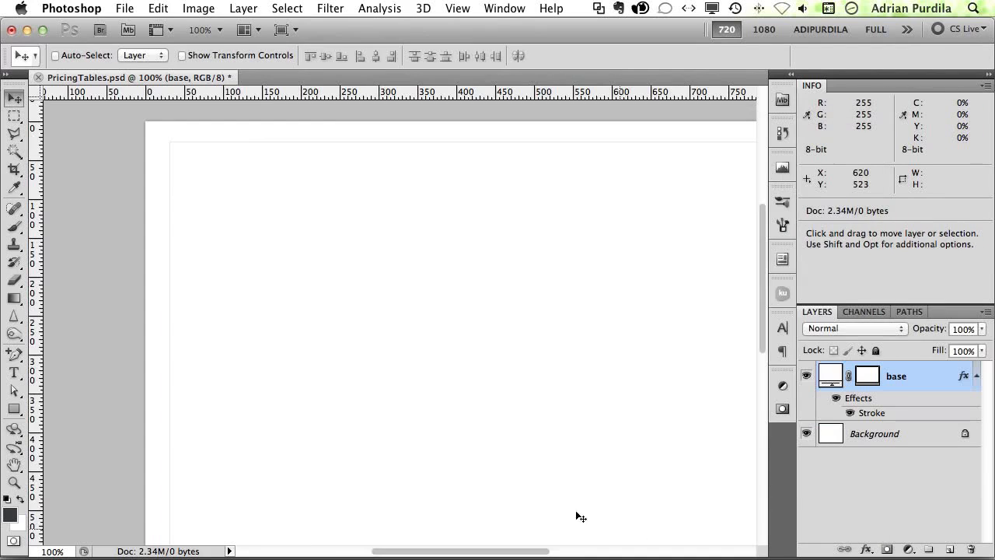
{"action": "key", "text": "super+s"}
Step: Load the base shape's outline as a selection and contract it by 1 pixel
{"action": "scroll", "coordinate": [587, 254], "scroll_direction": "down", "scroll_amount": 5}
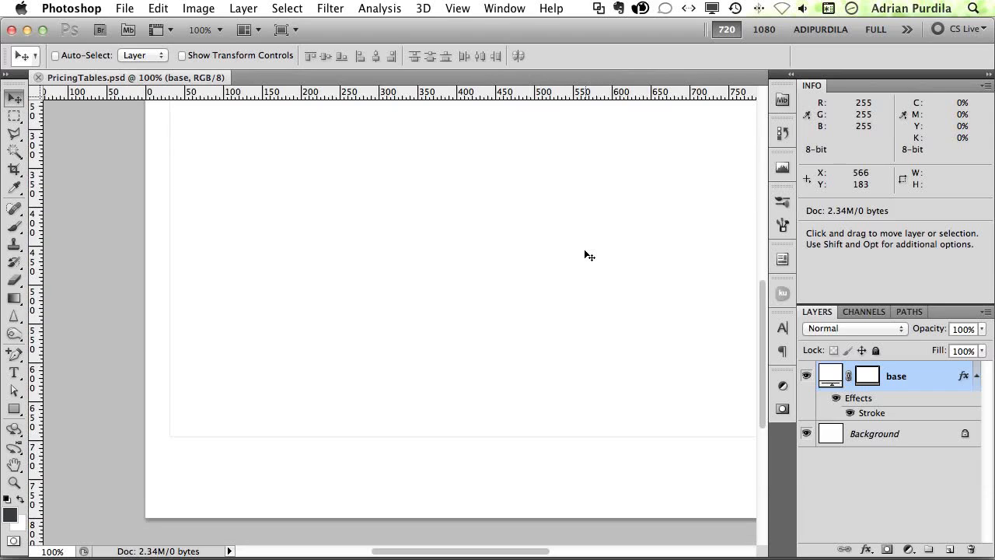
{"action": "scroll", "coordinate": [587, 255], "scroll_direction": "up", "scroll_amount": 3}
{"action": "scroll", "coordinate": [587, 254], "scroll_direction": "down", "scroll_amount": 3}
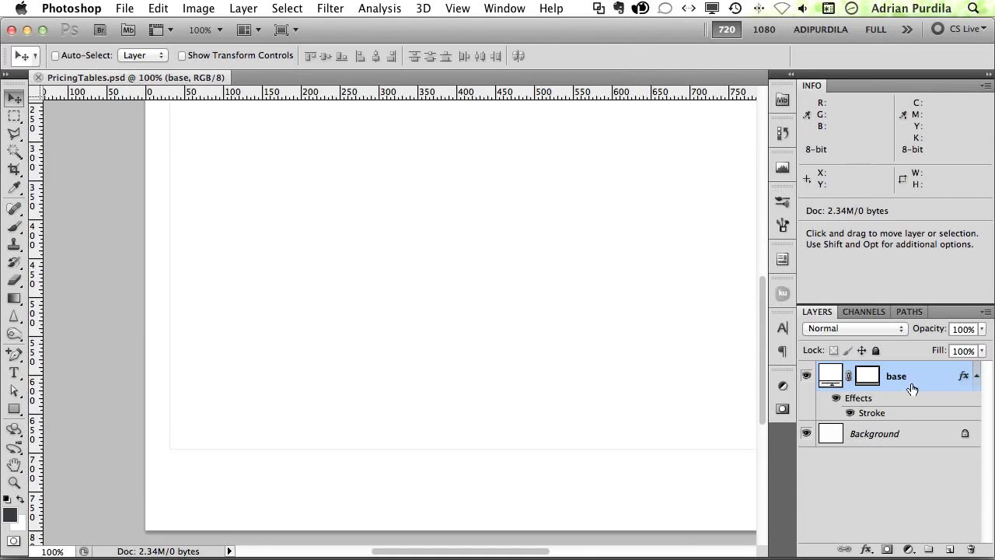
{"action": "left_click", "coordinate": [868, 379], "text": "super"}
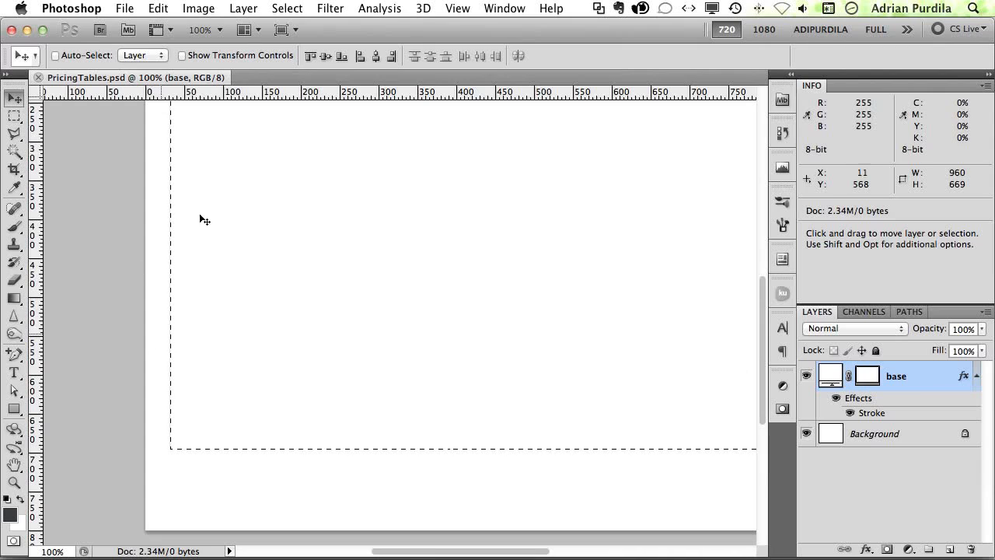
{"action": "left_click", "coordinate": [286, 7]}
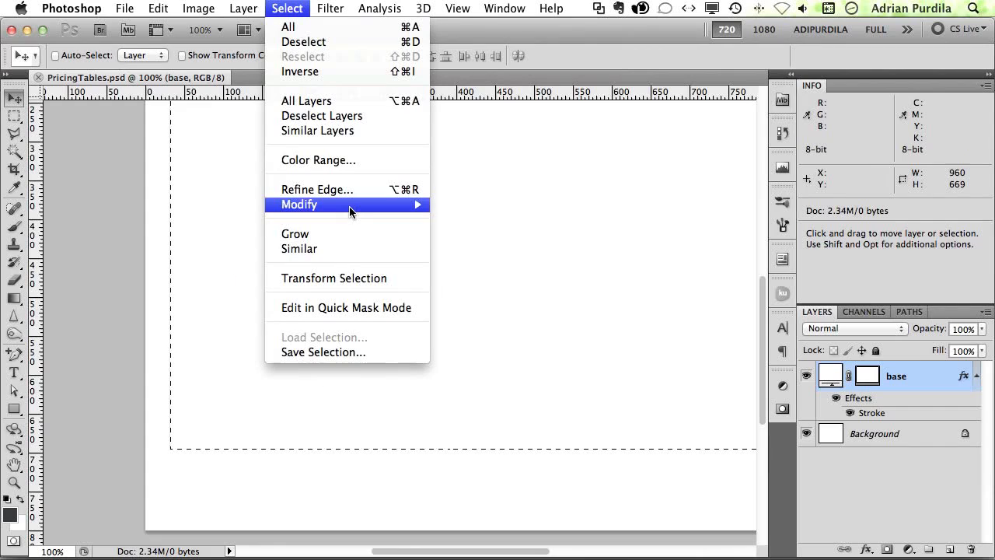
{"action": "mouse_move", "coordinate": [349, 204]}
{"action": "left_click", "coordinate": [489, 249]}
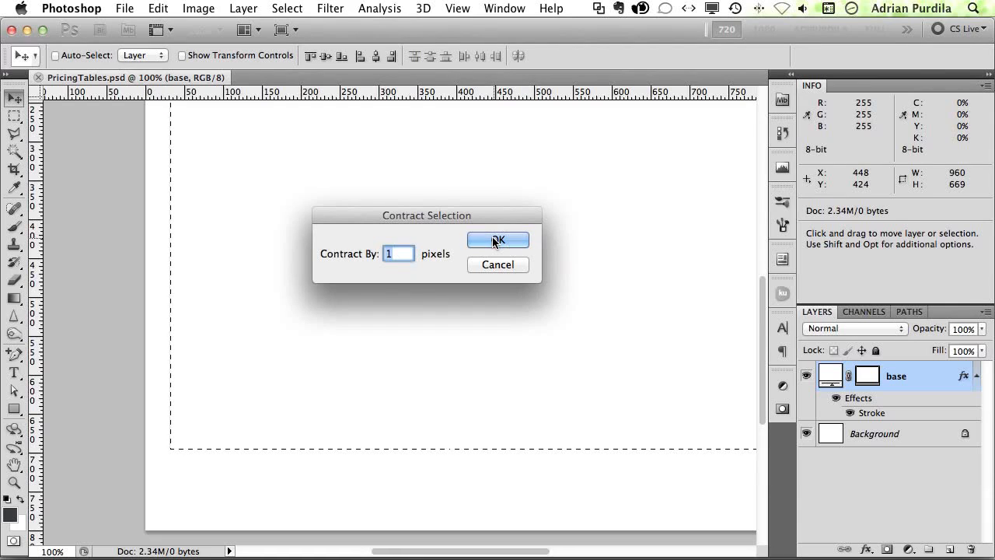
{"action": "left_click", "coordinate": [494, 241]}
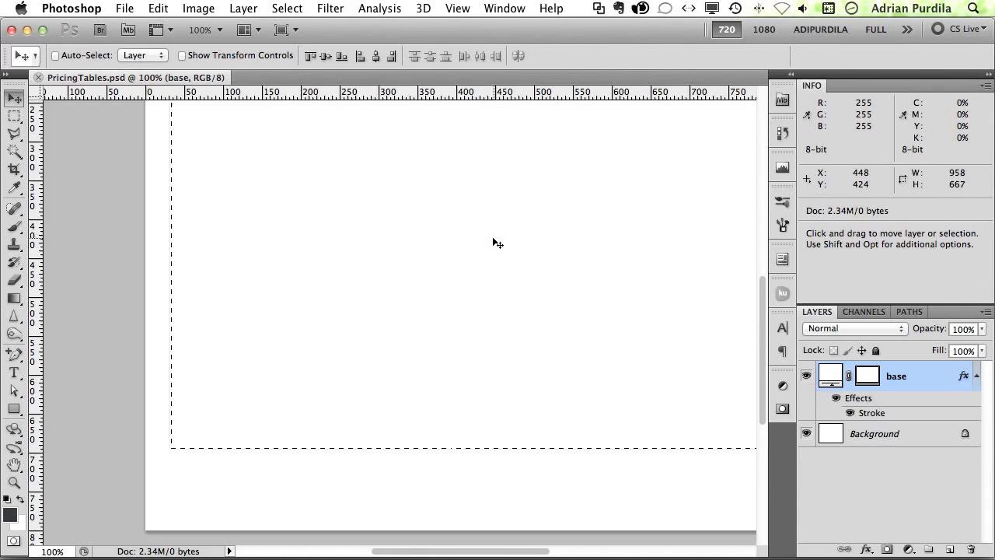
Step: Switch to Chrome and examine the finished table's outer border, feature rows and footer area
{"action": "key", "text": "super+Tab"}
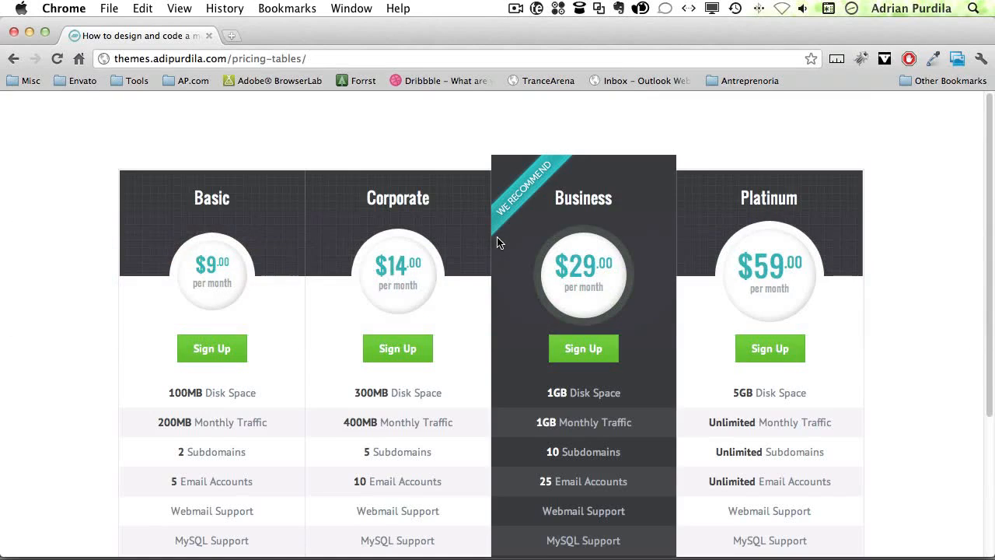
{"action": "scroll", "coordinate": [358, 331], "scroll_direction": "down", "scroll_amount": 5}
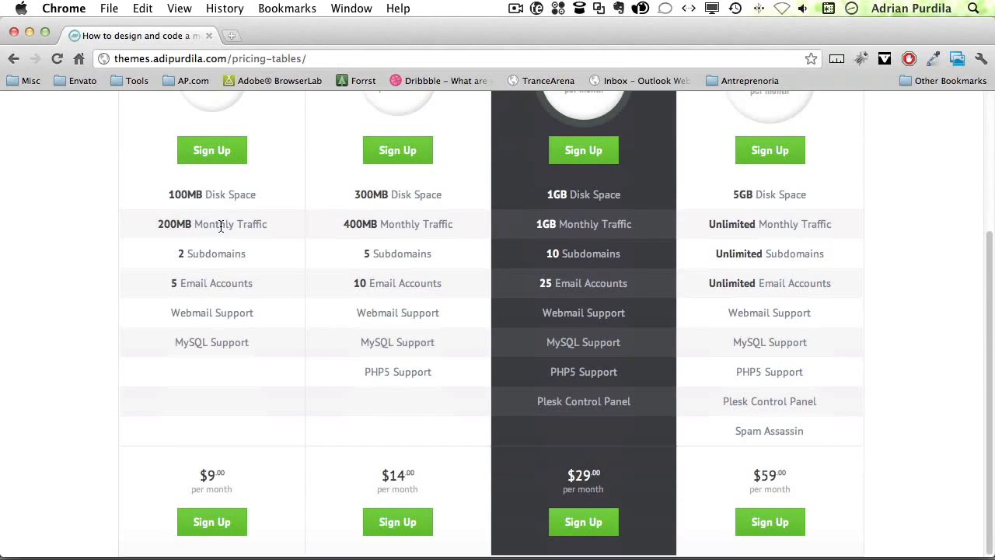
{"action": "scroll", "coordinate": [221, 227], "scroll_direction": "up", "scroll_amount": 2}
{"action": "scroll", "coordinate": [194, 327], "scroll_direction": "down", "scroll_amount": 2}
{"action": "scroll", "coordinate": [296, 148], "scroll_direction": "up", "scroll_amount": 5}
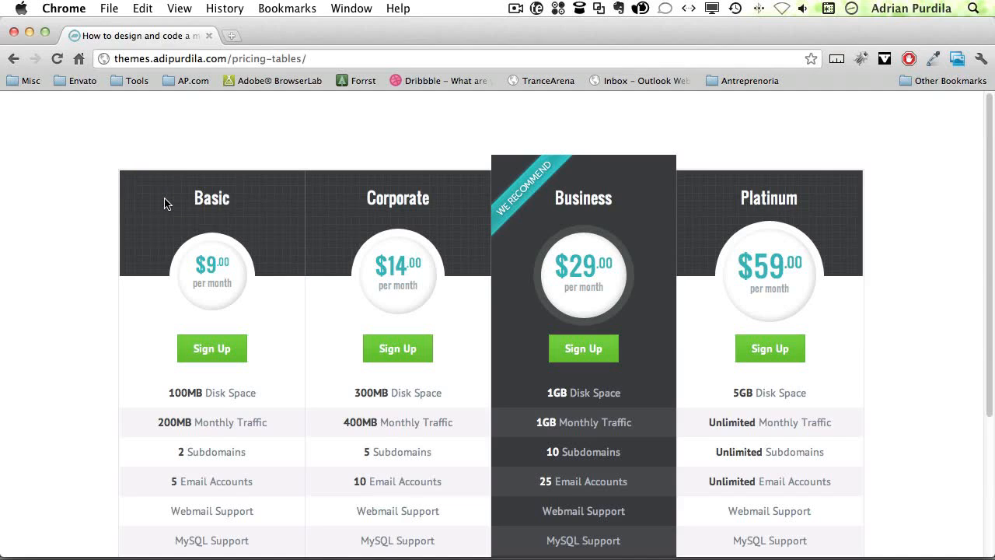
Step: Switch back to Photoshop and subtract the upper part of the selection, keeping a strip about 958 by 61 px along the base's lower edge
{"action": "key", "text": "super+Tab"}
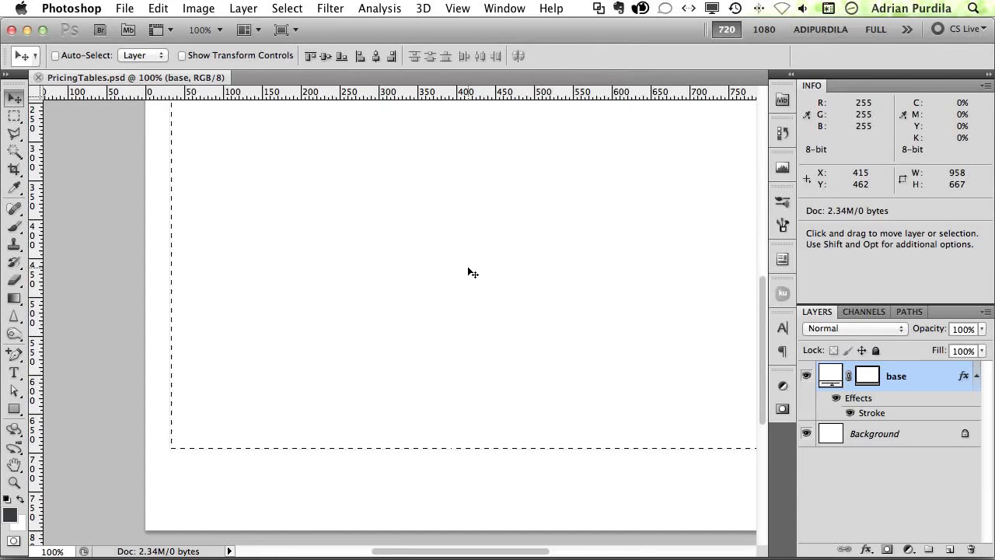
{"action": "key", "text": "super+minus"}
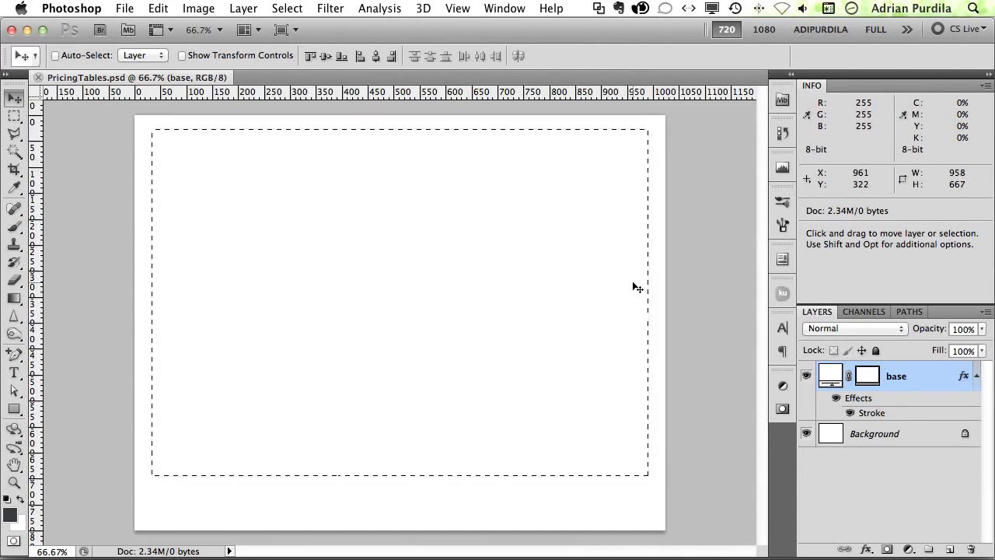
{"action": "key", "text": "k"}
{"action": "key", "text": "m"}
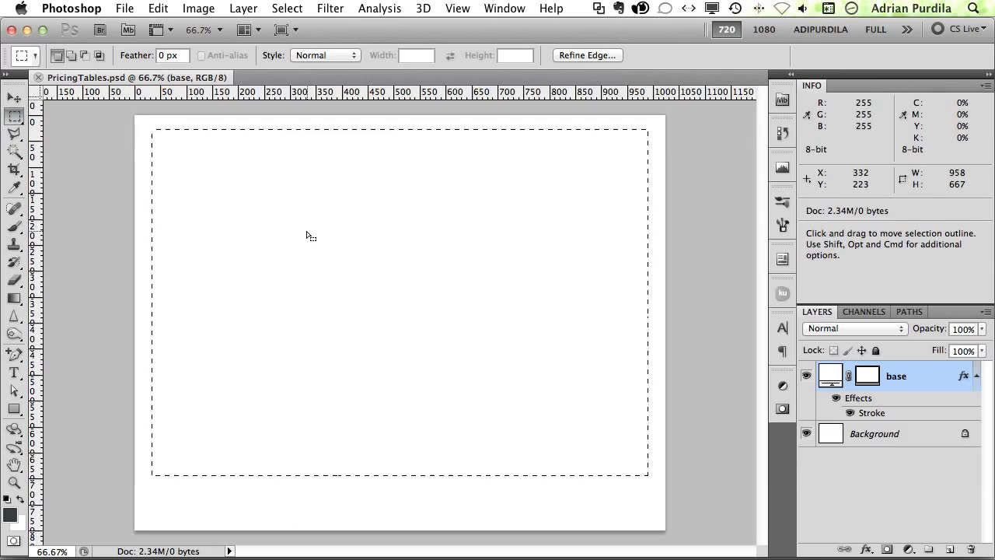
{"action": "key", "text": "alt"}
{"action": "left_click_drag", "start_coordinate": [131, 115], "coordinate": [676, 257]}
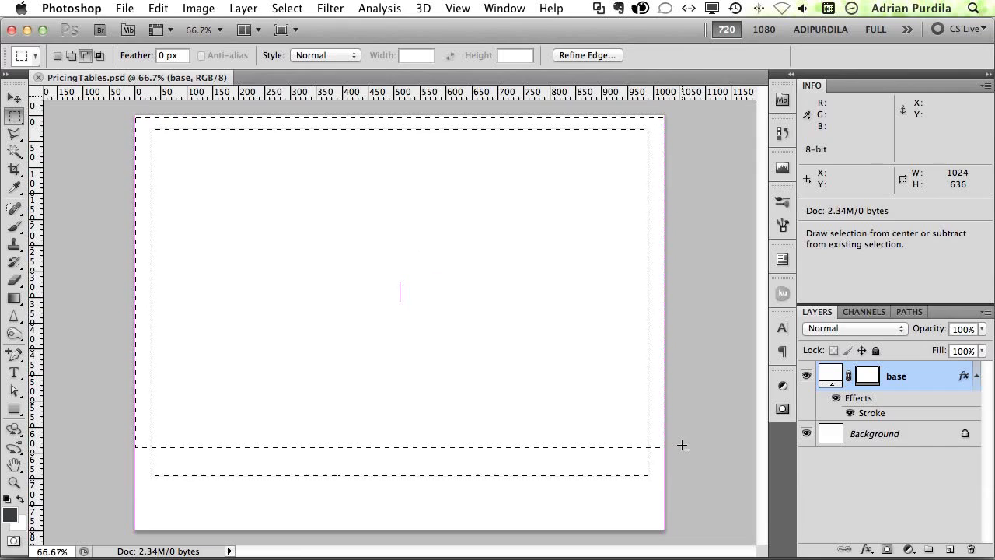
{"action": "left_click_drag", "start_coordinate": [682, 443], "coordinate": [681, 443]}
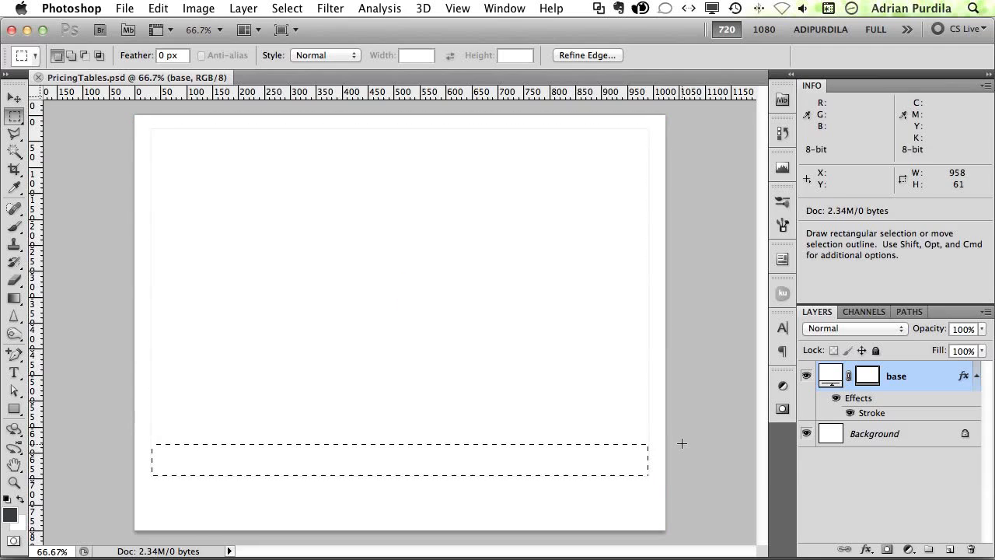
Step: Create a new layer named "gradient bottom" above the base layer, keeping the strip selection active
{"action": "key", "text": "v"}
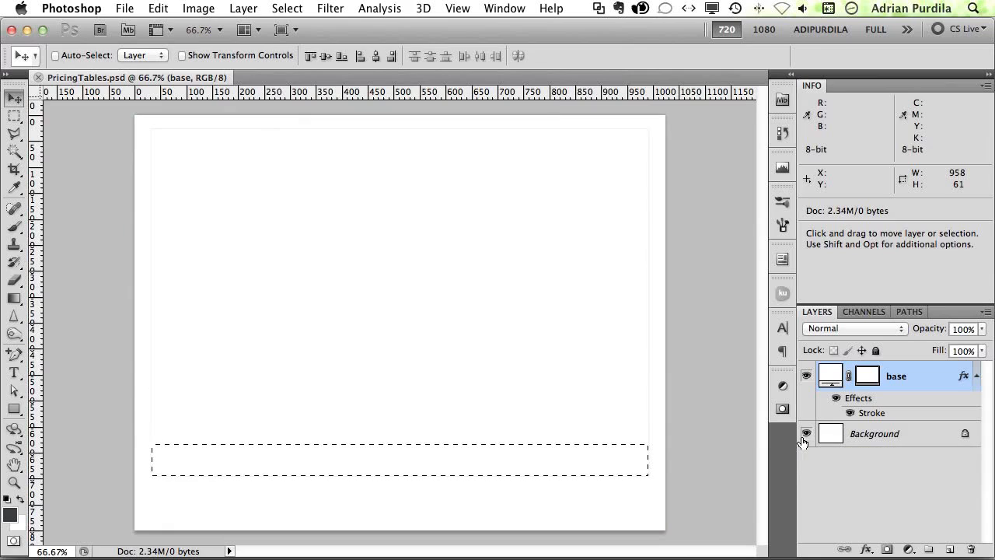
{"action": "key", "text": "super+shift+n"}
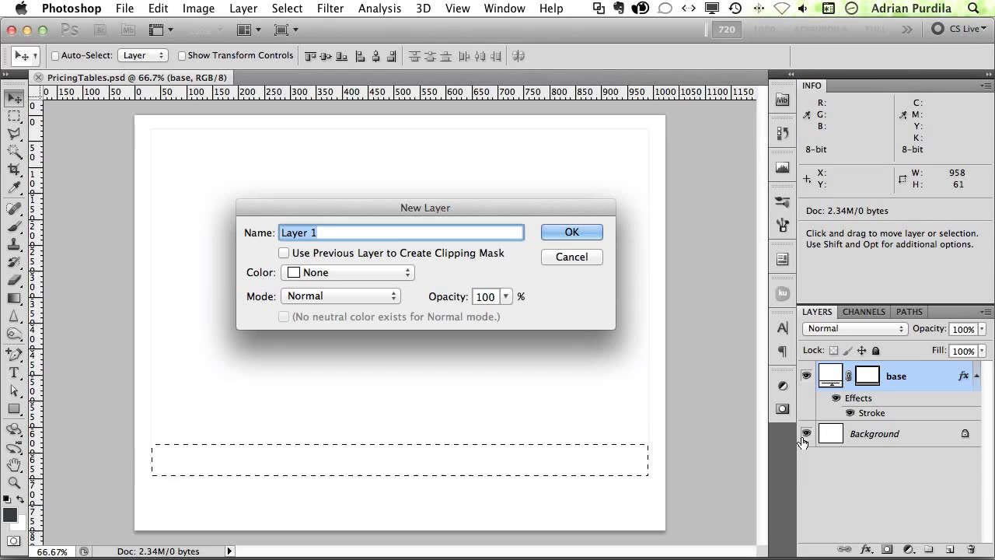
{"action": "type", "text": "gradient bottom"}
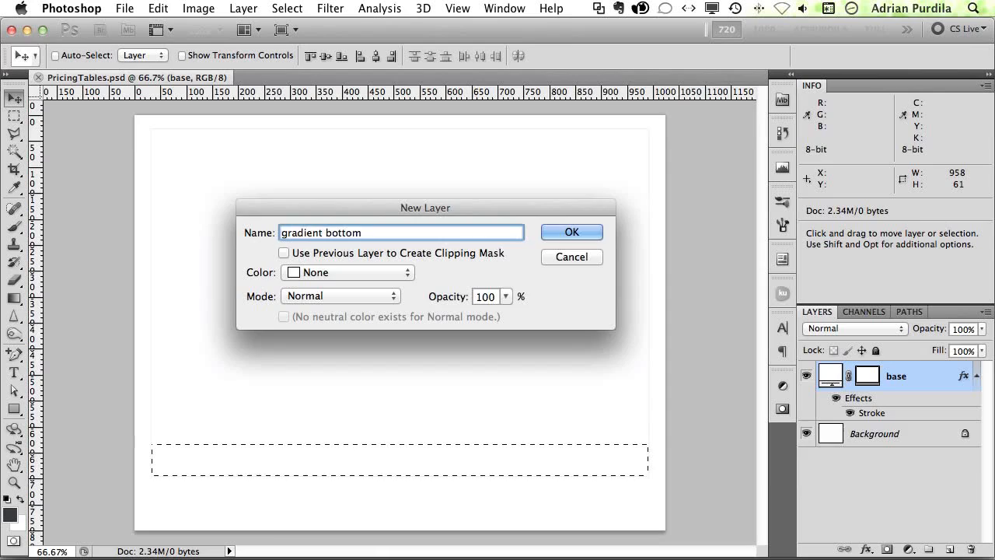
{"action": "key", "text": "Return"}
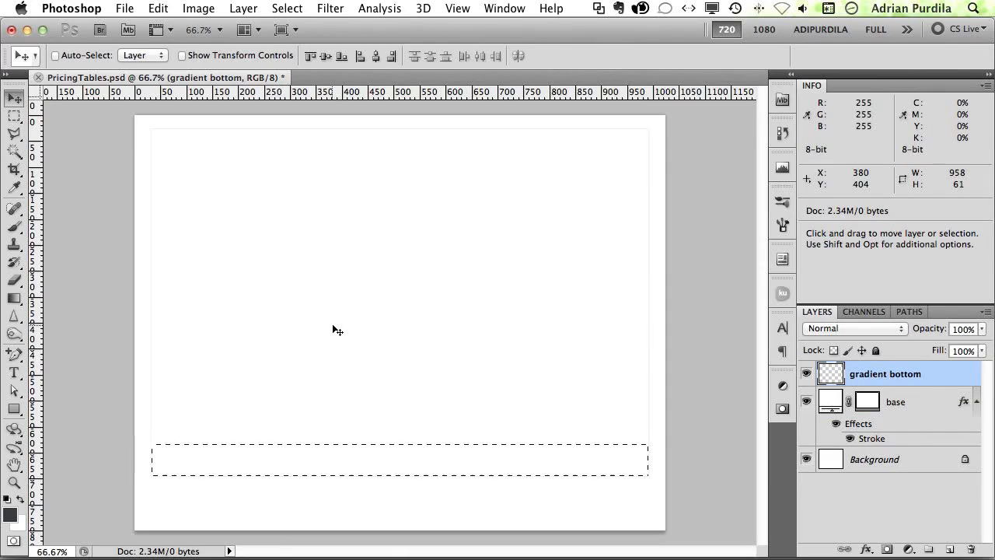
Step: Set up the Gradient tool with a custom gradient whose starting stop is light grey f7f7f7 and whose end stop is white
{"action": "key", "text": "g"}
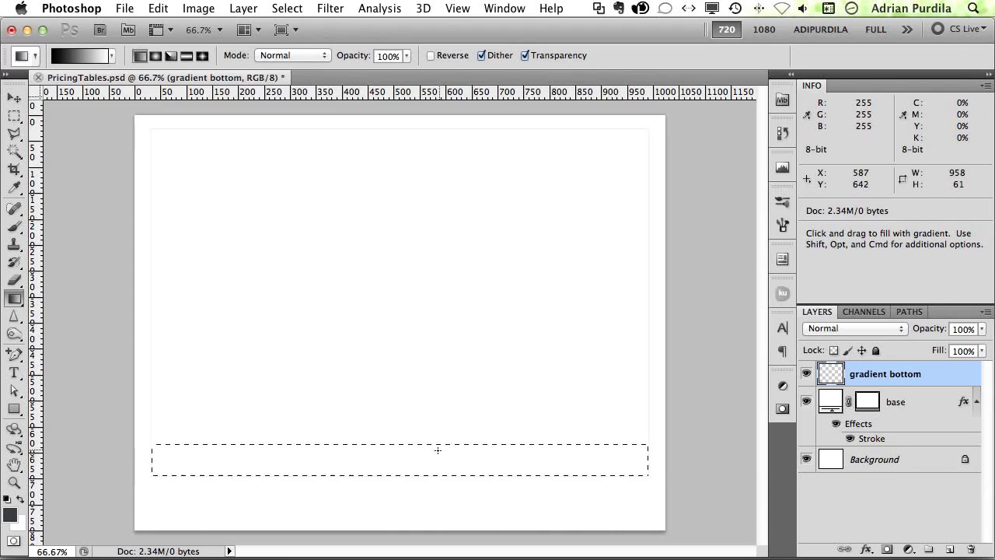
{"action": "left_click", "coordinate": [61, 59]}
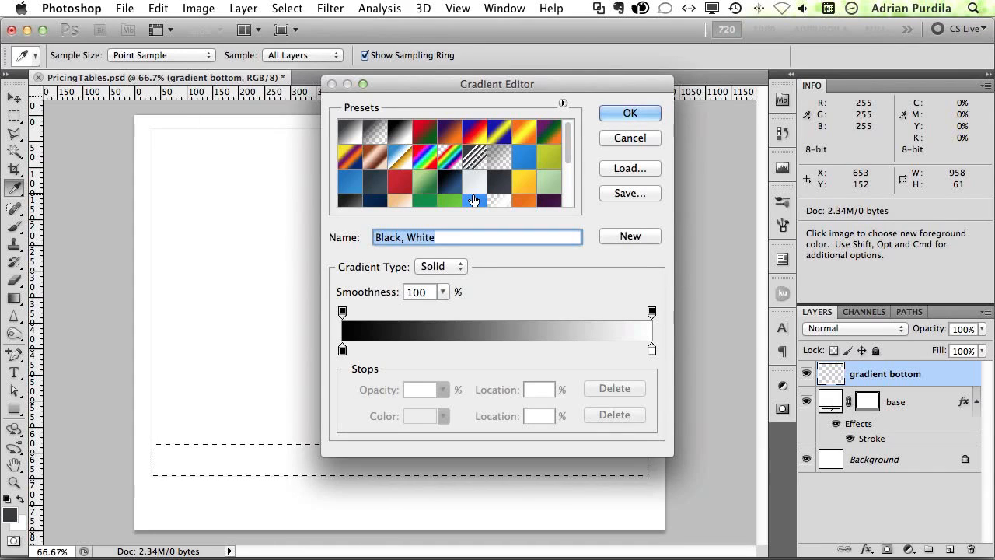
{"action": "mouse_move", "coordinate": [565, 142]}
{"action": "left_mouse_down"}
{"action": "mouse_move", "coordinate": [569, 177]}
{"action": "mouse_move", "coordinate": [570, 140]}
{"action": "left_mouse_up"}
{"action": "left_click", "coordinate": [343, 350]}
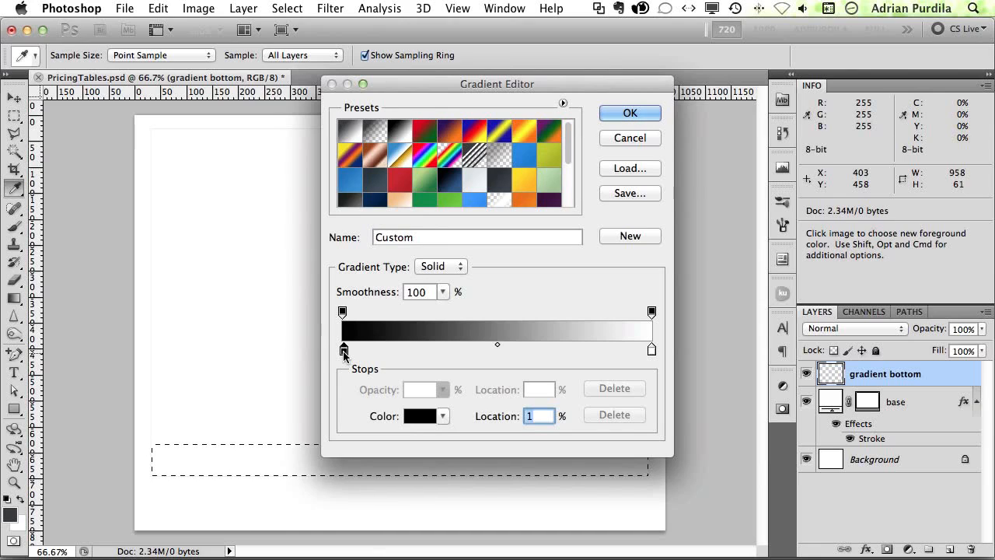
{"action": "double_click", "coordinate": [344, 351]}
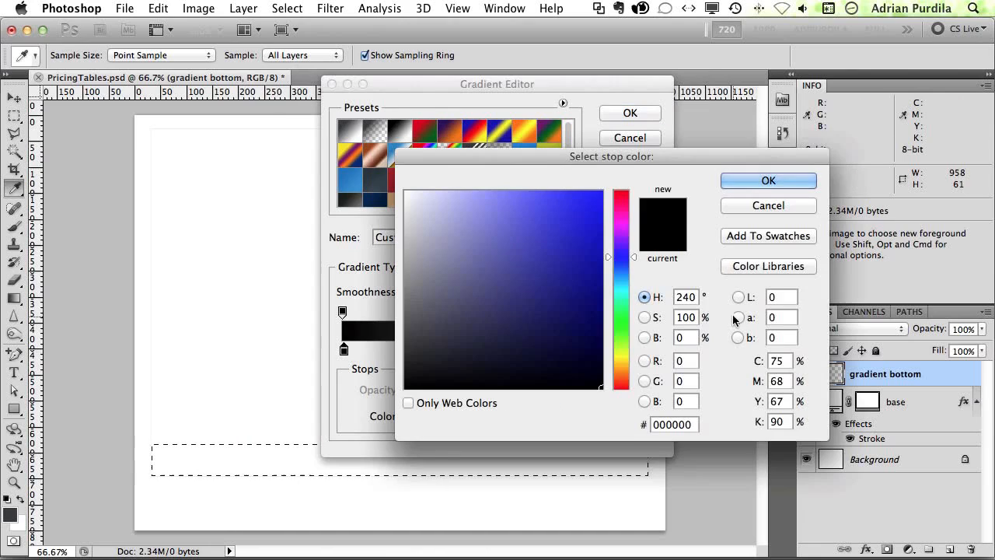
{"action": "left_click_drag", "start_coordinate": [510, 250], "coordinate": [404, 196]}
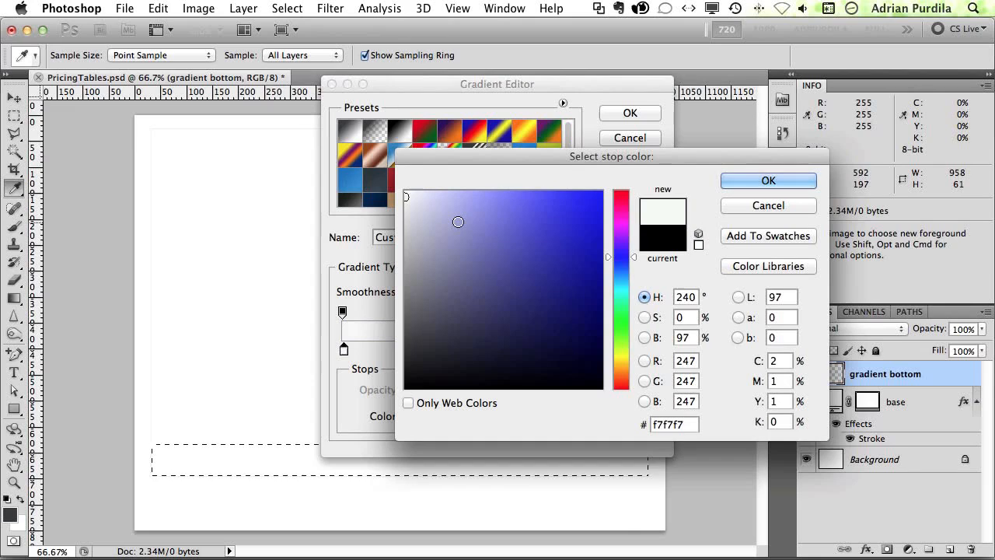
{"action": "key", "text": "Return"}
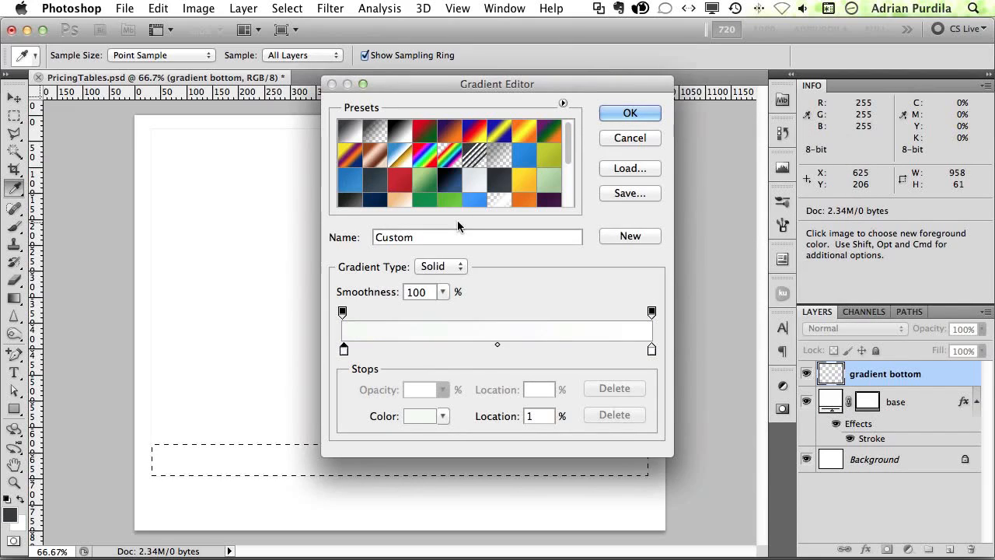
{"action": "key", "text": "Return"}
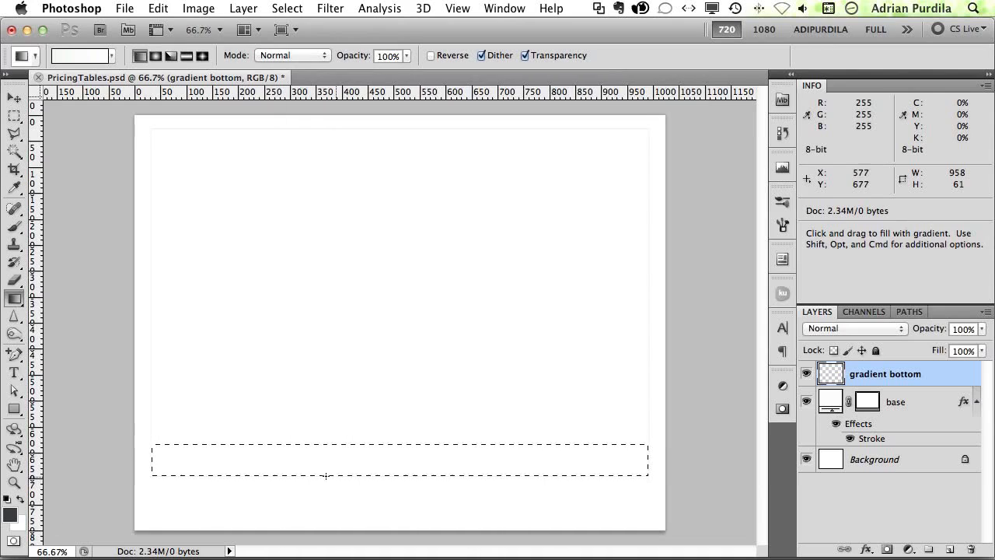
Step: Fill the selected bottom strip with the gradient from its lower edge upward, deselect and save the document
{"action": "left_click_drag", "start_coordinate": [391, 474], "coordinate": [395, 451]}
{"action": "key", "text": "v"}
{"action": "key", "text": "super+d"}
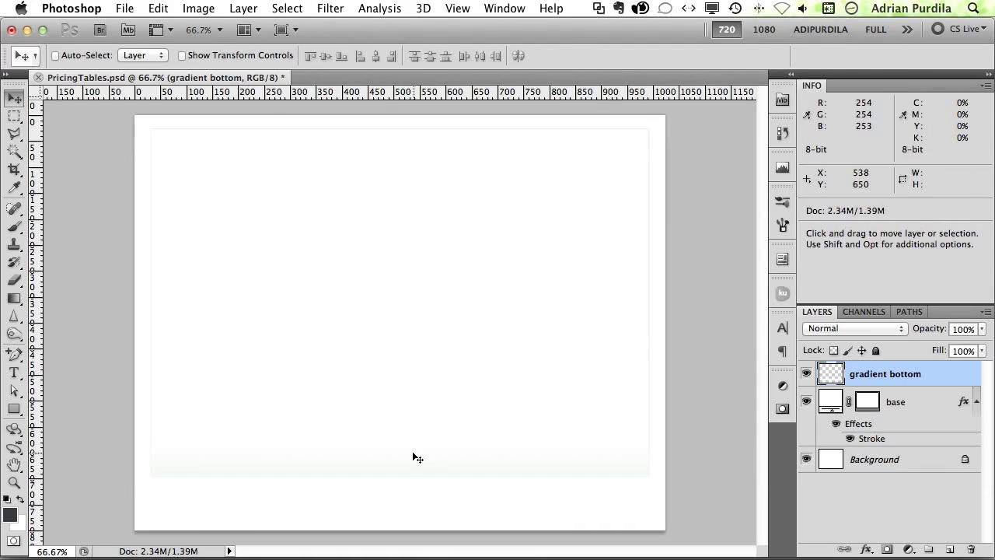
{"action": "key", "text": "super+s"}
{"action": "key", "text": "super+1"}
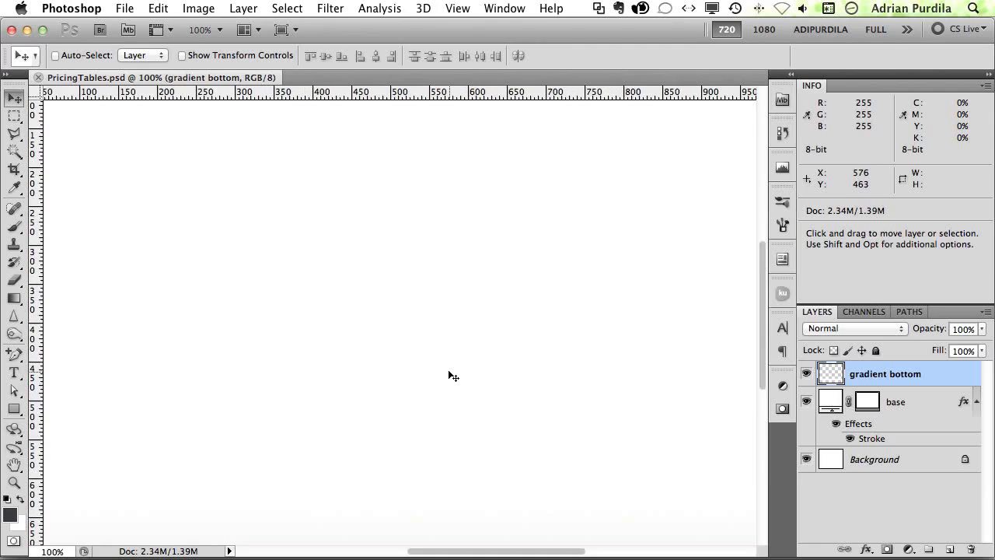
{"action": "scroll", "coordinate": [453, 376], "scroll_direction": "down", "scroll_amount": 5}
{"action": "scroll", "coordinate": [453, 376], "scroll_direction": "up", "scroll_amount": 7}
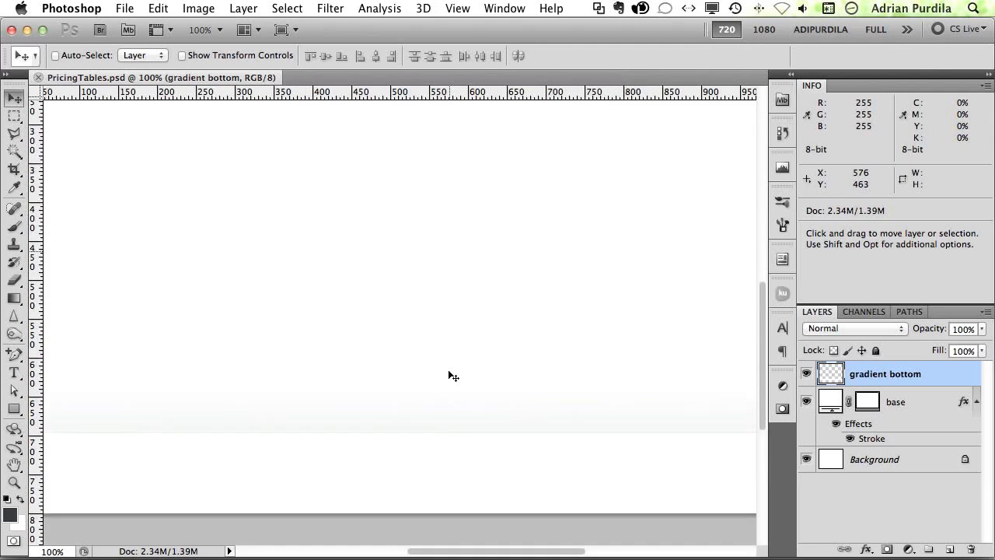
{"action": "scroll", "coordinate": [453, 376], "scroll_direction": "left", "scroll_amount": 2}
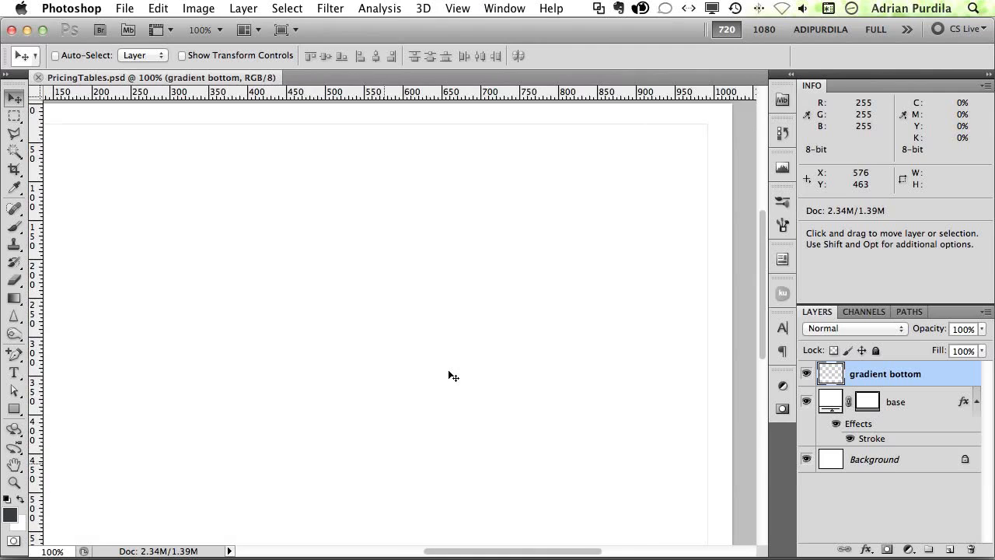
Step: Check the finished table's header in Chrome, then in Photoshop load the base shape's outline as a selection contracted by 1 pixel
{"action": "key", "text": "super+Tab"}
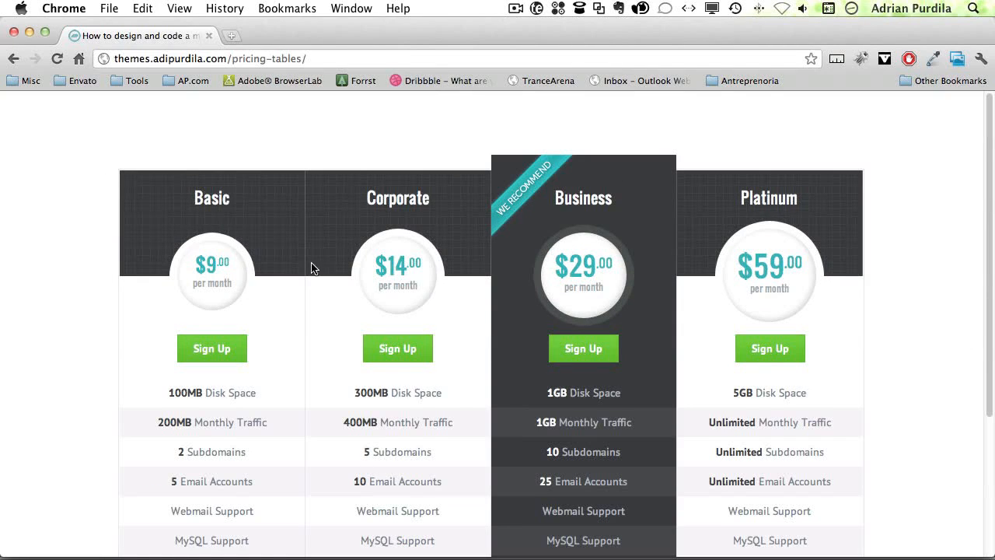
{"action": "key", "text": "super+Tab"}
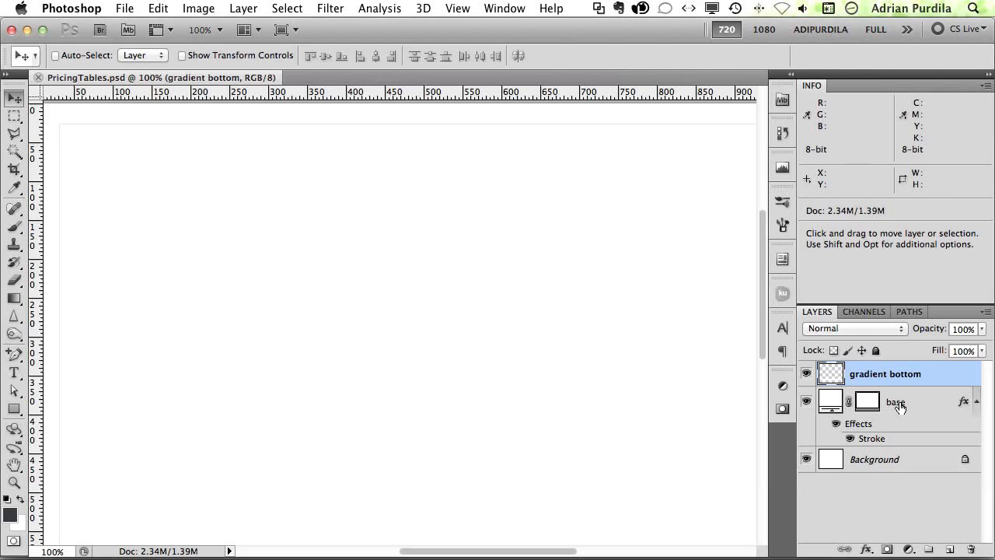
{"action": "left_click", "coordinate": [873, 404], "text": "super"}
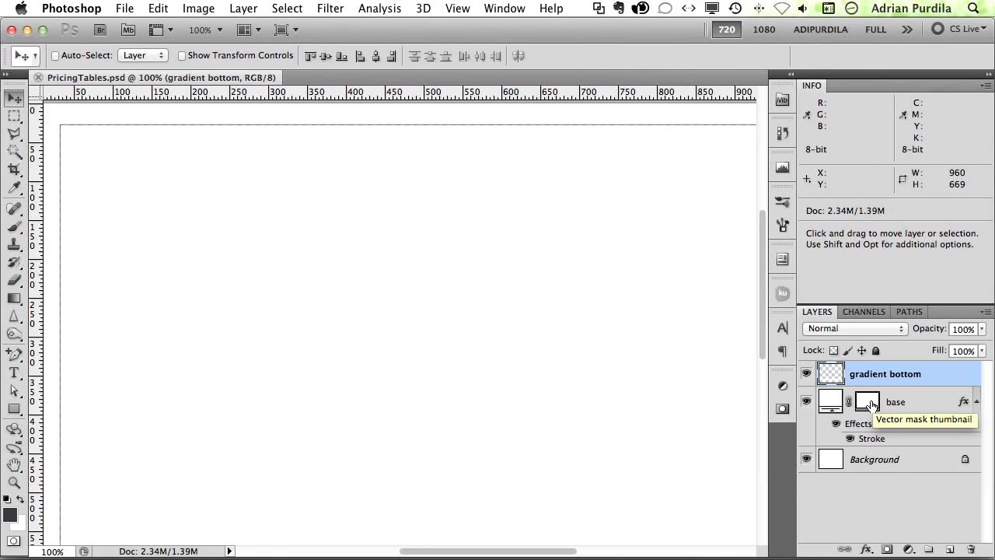
{"action": "left_click", "coordinate": [201, 7]}
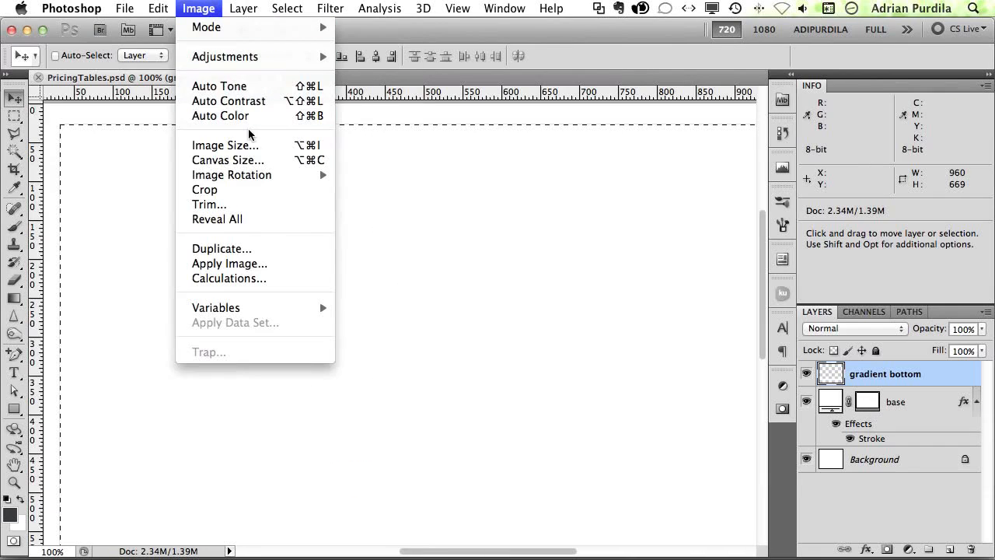
{"action": "mouse_move", "coordinate": [355, 206]}
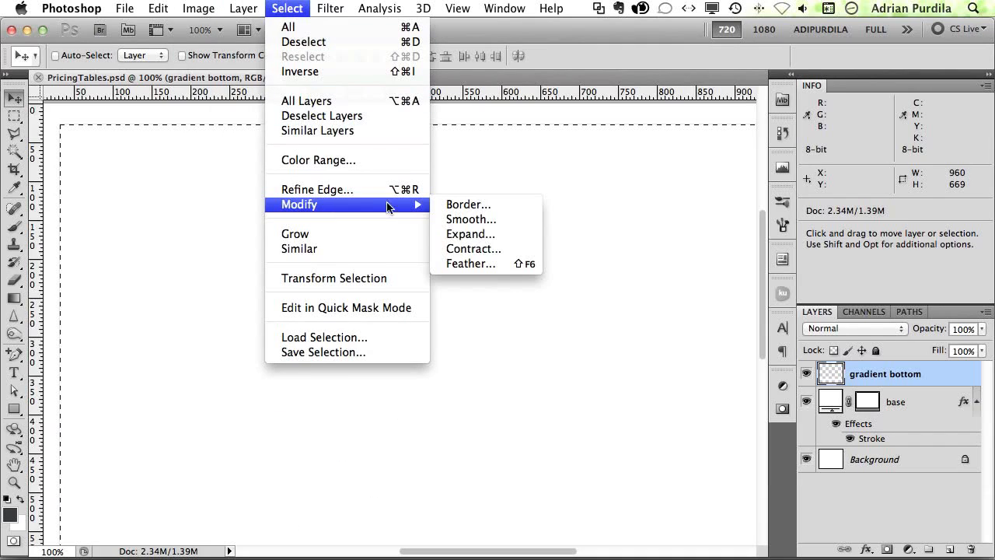
{"action": "left_click", "coordinate": [470, 249]}
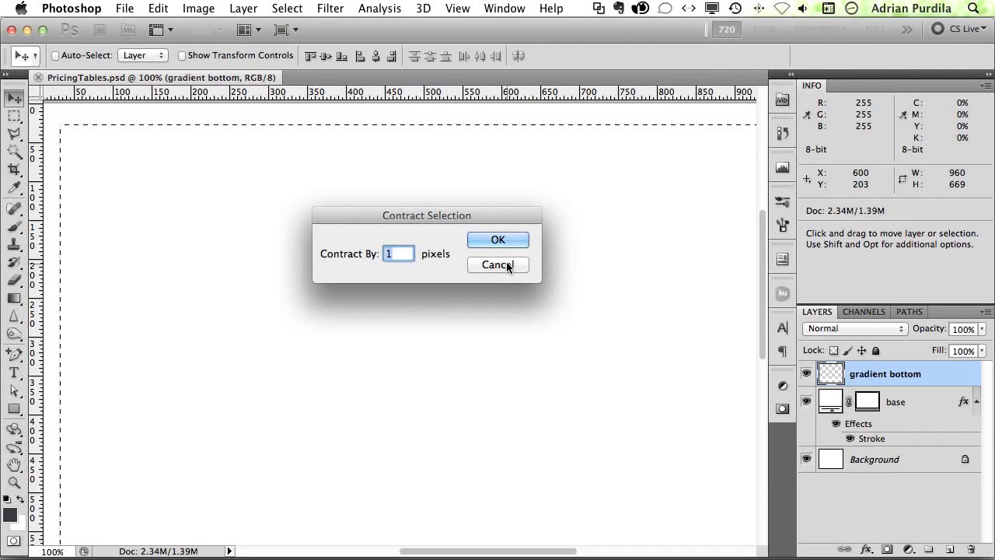
{"action": "key", "text": "Return"}
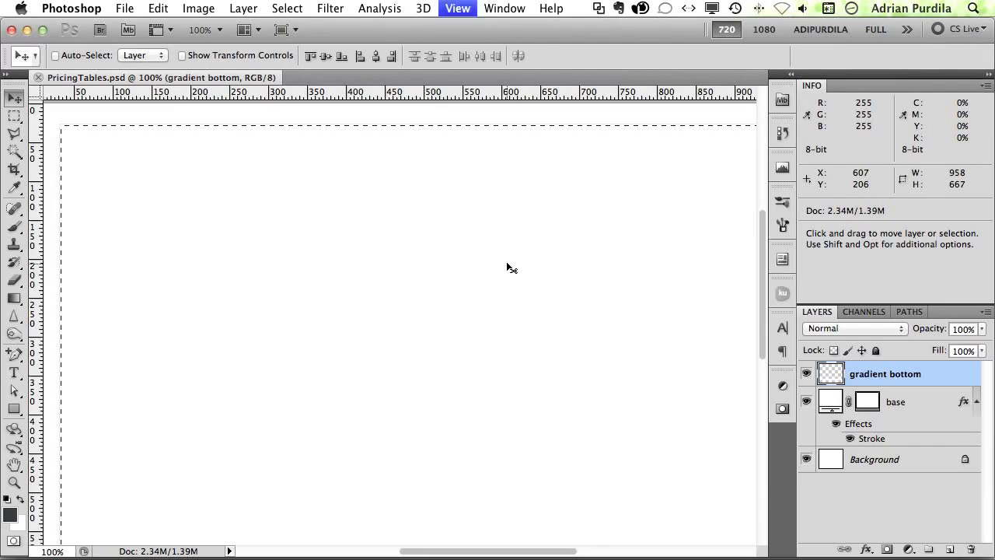
Step: Subtract the lower part of the selection, keeping a strip about 958 by 199 px along the base's upper edge
{"action": "key", "text": "super+minus"}
{"action": "key", "text": "m"}
{"action": "left_click_drag", "start_coordinate": [122, 496], "coordinate": [706, 233]}
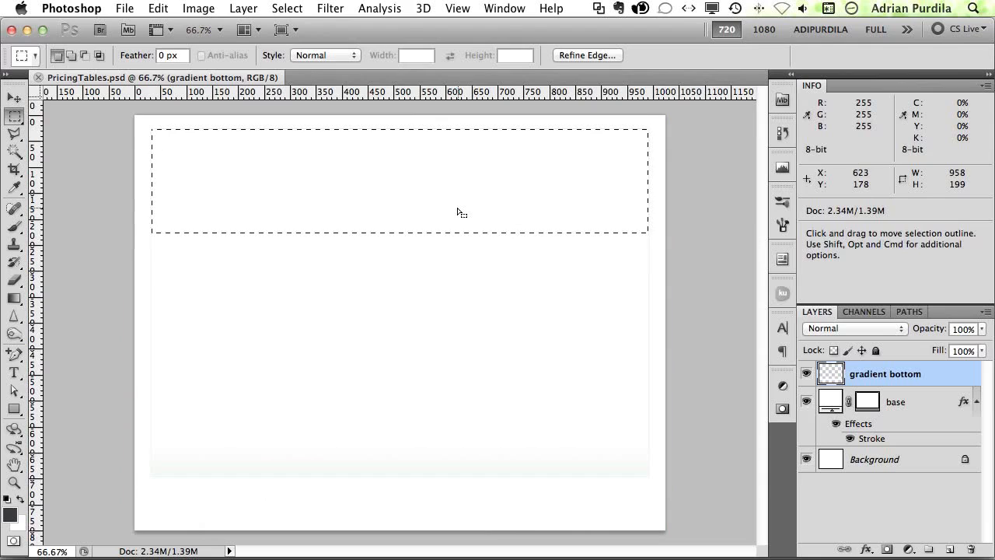
Step: Add a new layer above the bottom gradient and name it "table header"
{"action": "left_click", "coordinate": [949, 549]}
{"action": "double_click", "coordinate": [866, 375]}
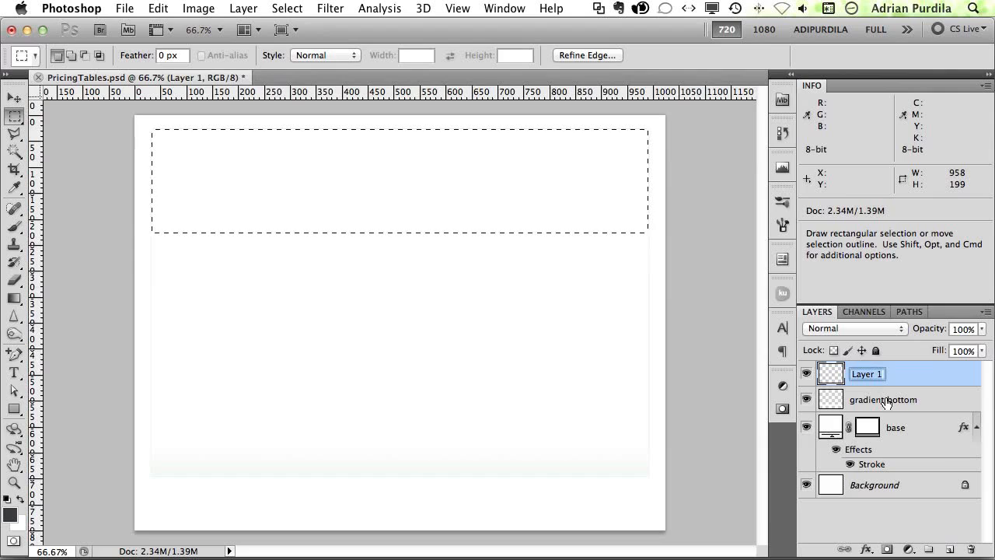
{"action": "type", "text": "table header"}
{"action": "key", "text": "Return"}
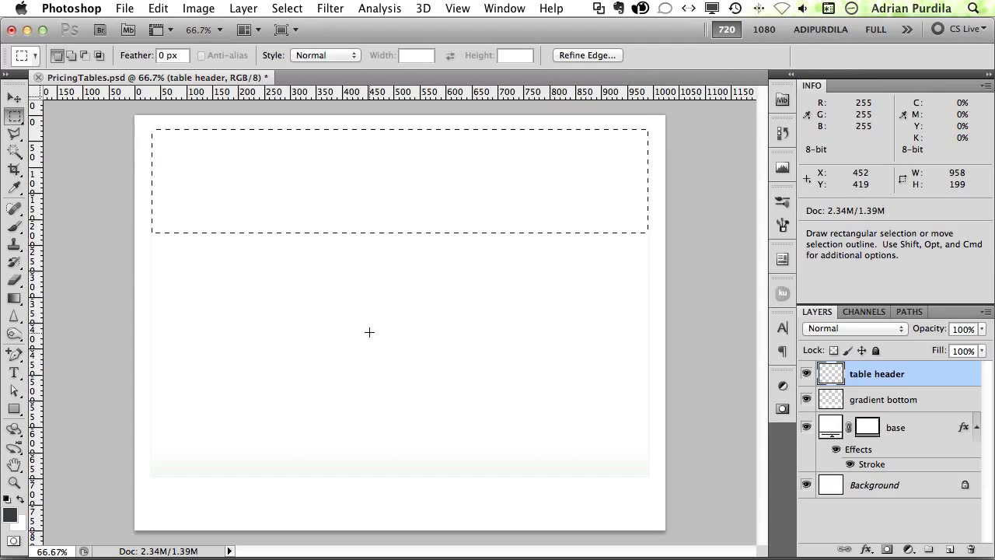
Step: Fill the header selection with the dark grey foreground colour 3a3c3f, deselect, and check the colour's hex value
{"action": "key", "text": "alt"}
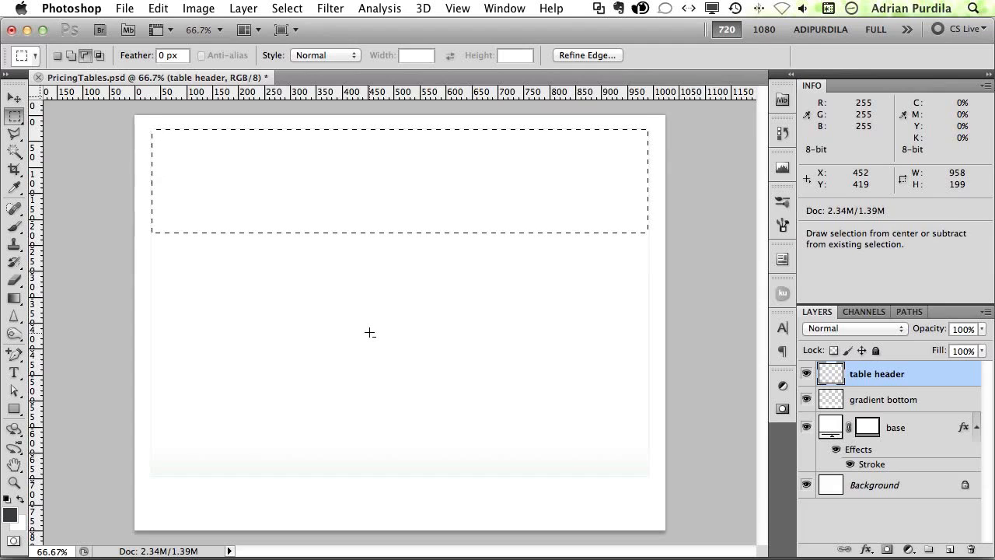
{"action": "key", "text": "super"}
{"action": "key", "text": "alt+BackSpace"}
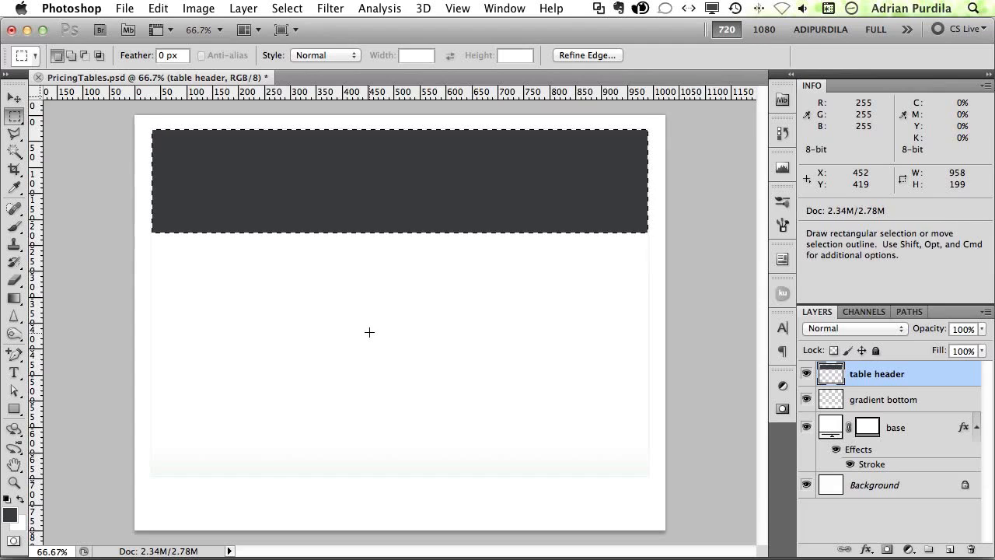
{"action": "key", "text": "super+d"}
{"action": "key", "text": "v"}
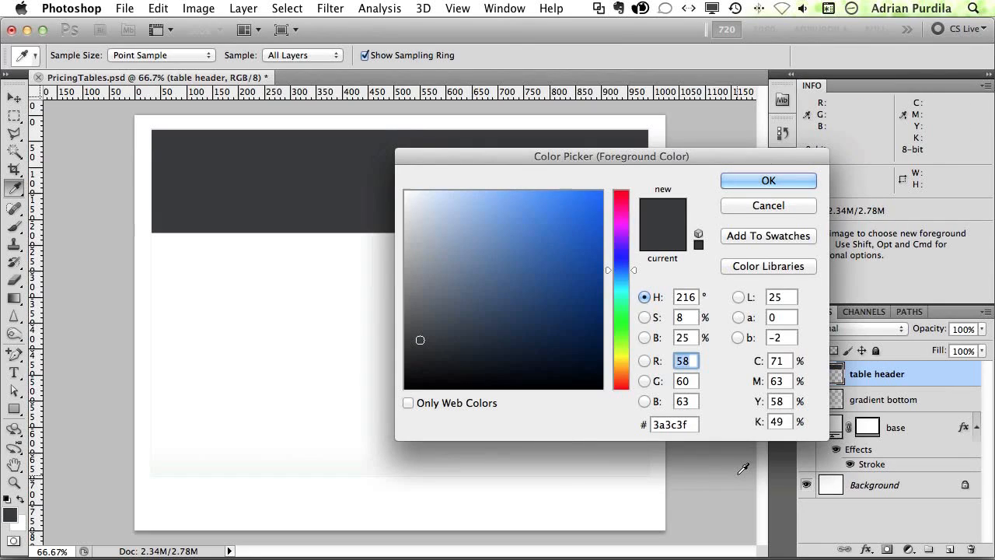
{"action": "key", "text": "Return"}
{"action": "key", "text": "v"}
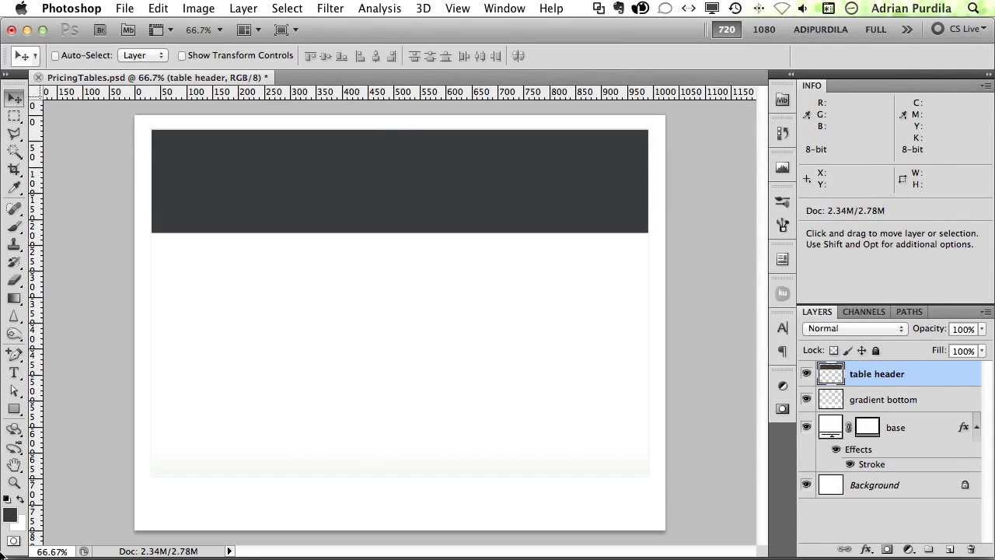
{"action": "left_click", "coordinate": [9, 514]}
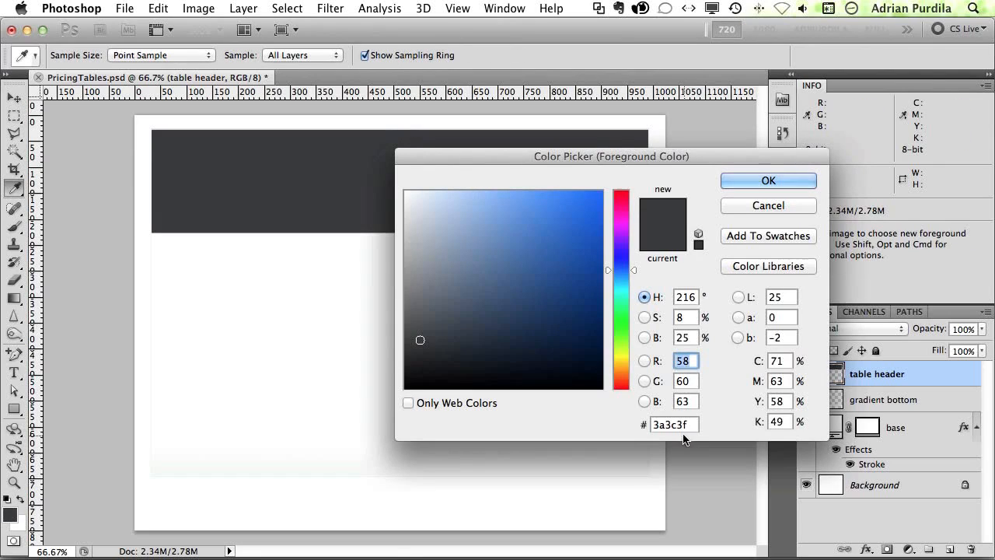
{"action": "key", "text": "Return"}
{"action": "key", "text": "v"}
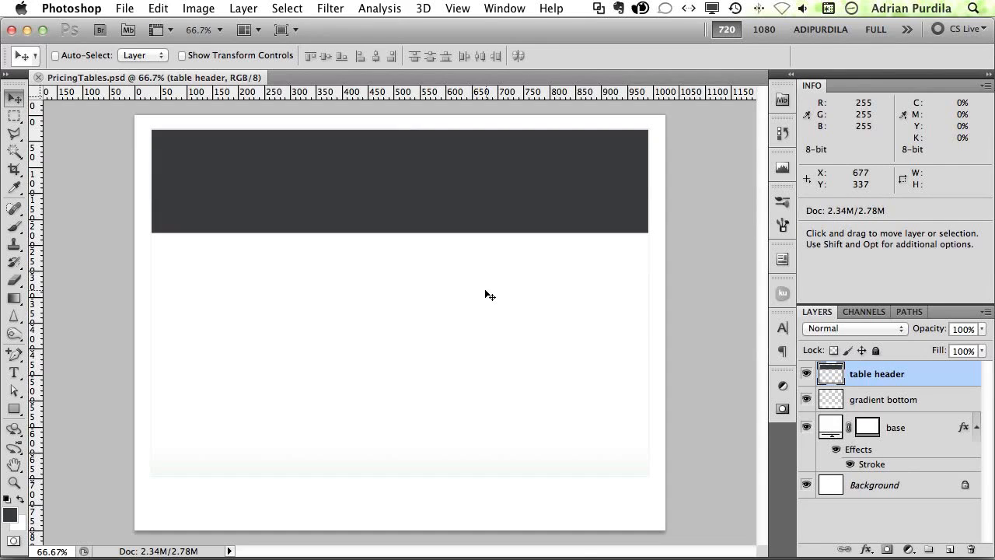
Step: Reduce the table header's height with Free Transform to about 140 px, keeping its upper edge in place
{"action": "key", "text": "super+1"}
{"action": "scroll", "coordinate": [489, 295], "scroll_direction": "up", "scroll_amount": 3}
{"action": "key", "text": "super+t"}
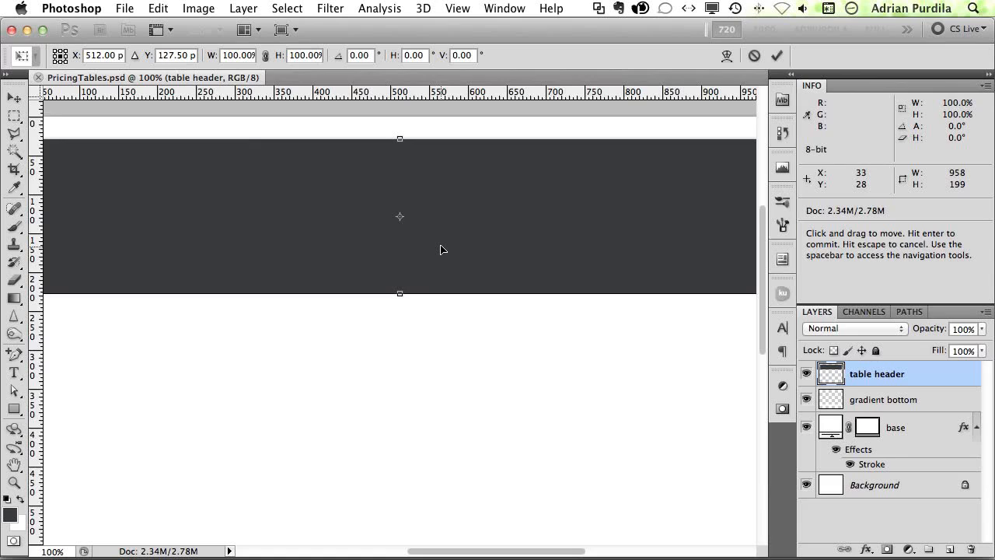
{"action": "left_click_drag", "start_coordinate": [400, 292], "coordinate": [400, 245]}
{"action": "key", "text": "Return"}
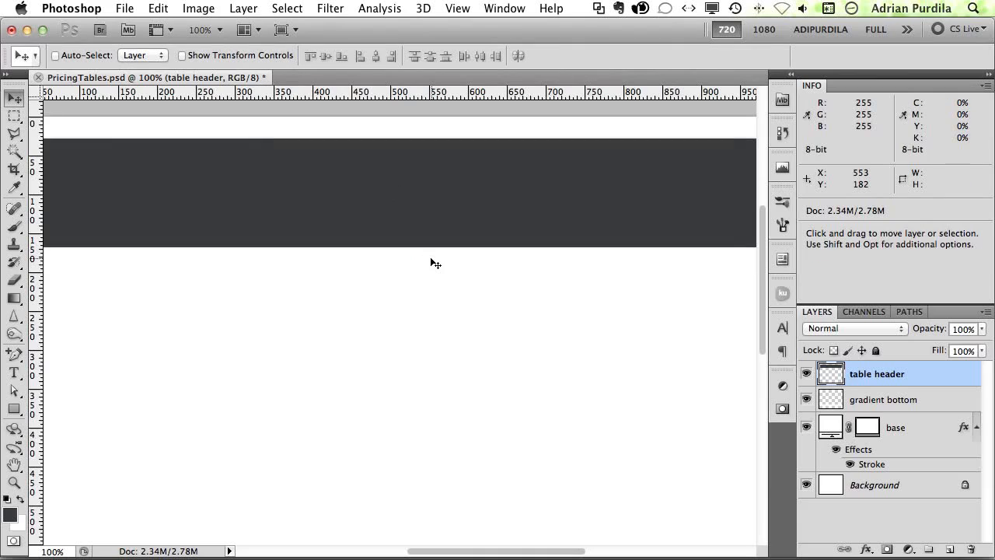
{"action": "scroll", "coordinate": [458, 265], "scroll_direction": "left", "scroll_amount": 5}
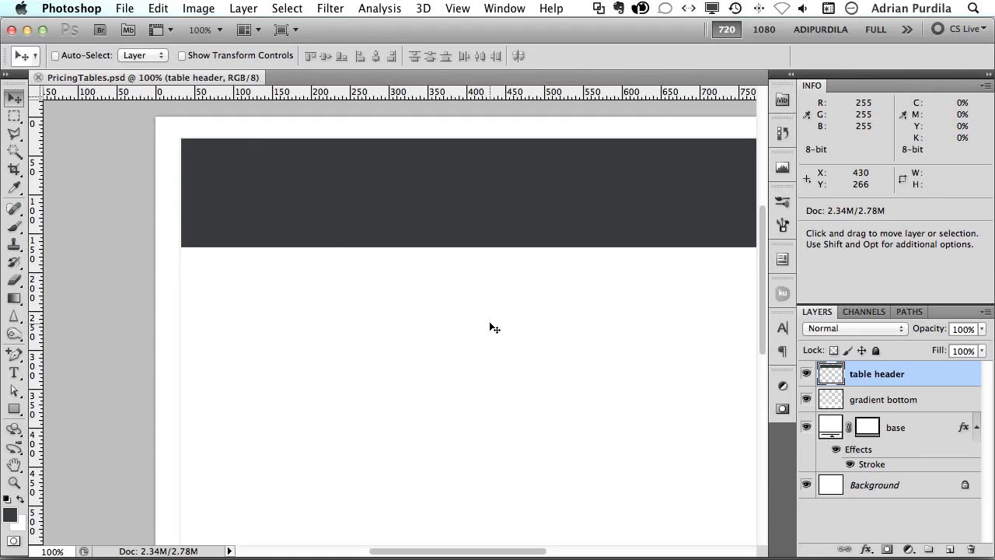
Step: Switch to Chrome and examine the grid pattern on the finished pricing table's header, dismissing the unfinished new-document setup
{"action": "key", "text": "super+n"}
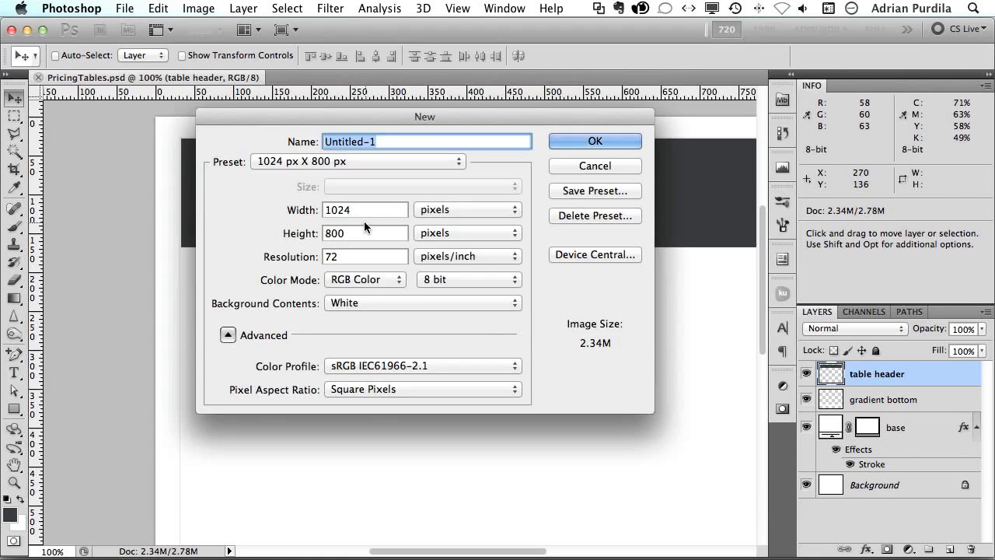
{"action": "key", "text": "super+Tab"}
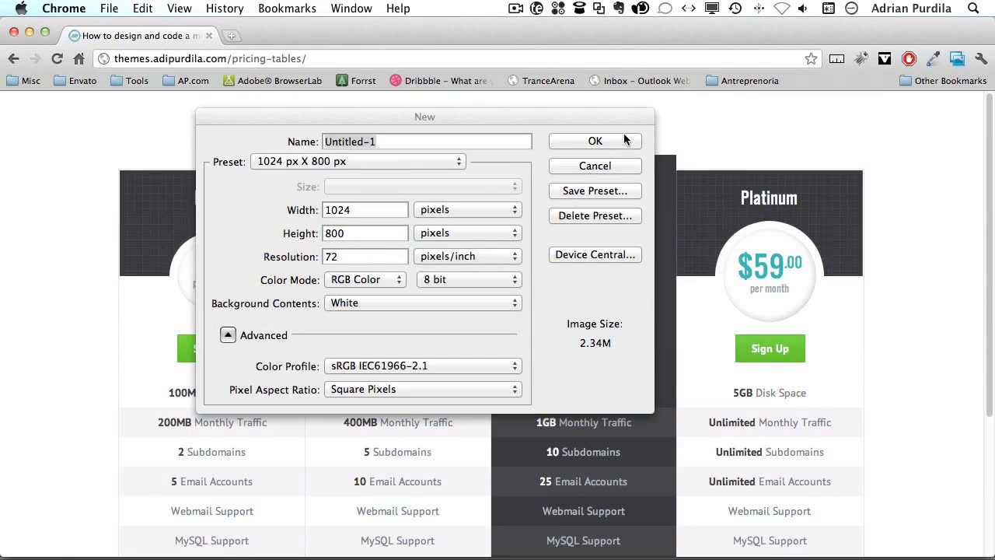
{"action": "left_click", "coordinate": [595, 166]}
{"action": "key", "text": "super+Tab"}
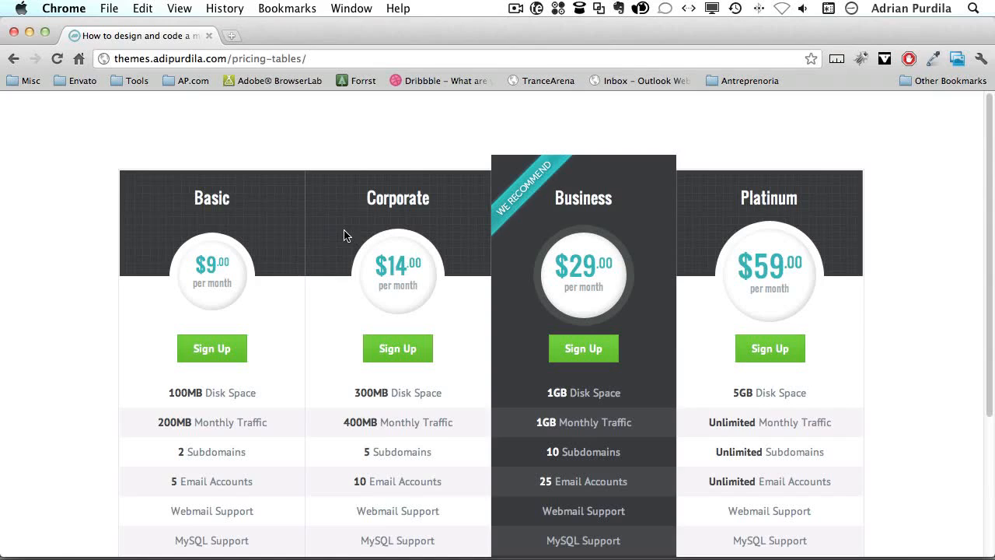
{"action": "key", "text": "super+Tab"}
Step: Create a new 10 by 10 px document with transparent background contents
{"action": "key", "text": "super+n"}
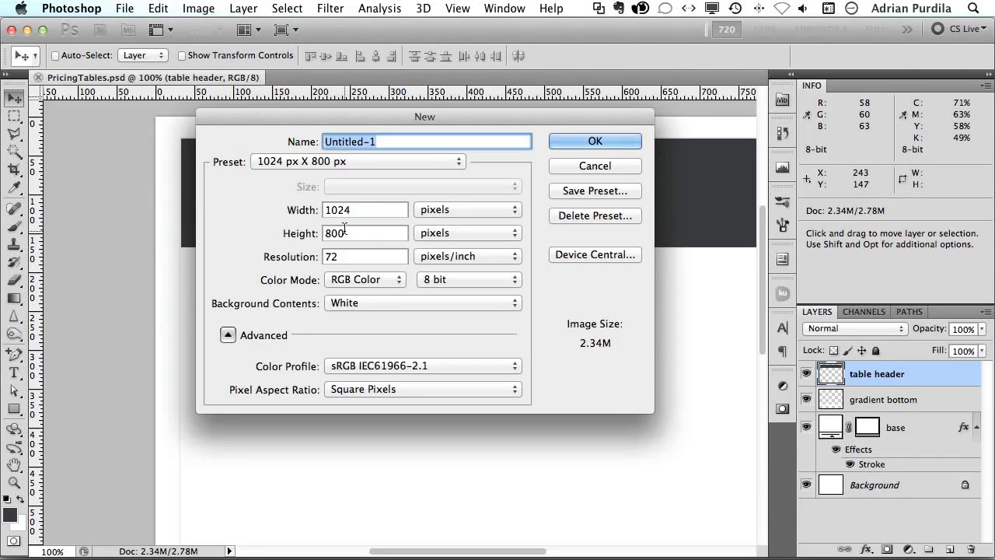
{"action": "double_click", "coordinate": [354, 210]}
{"action": "type", "text": "10"}
{"action": "key", "text": "Tab"}
{"action": "type", "text": "10"}
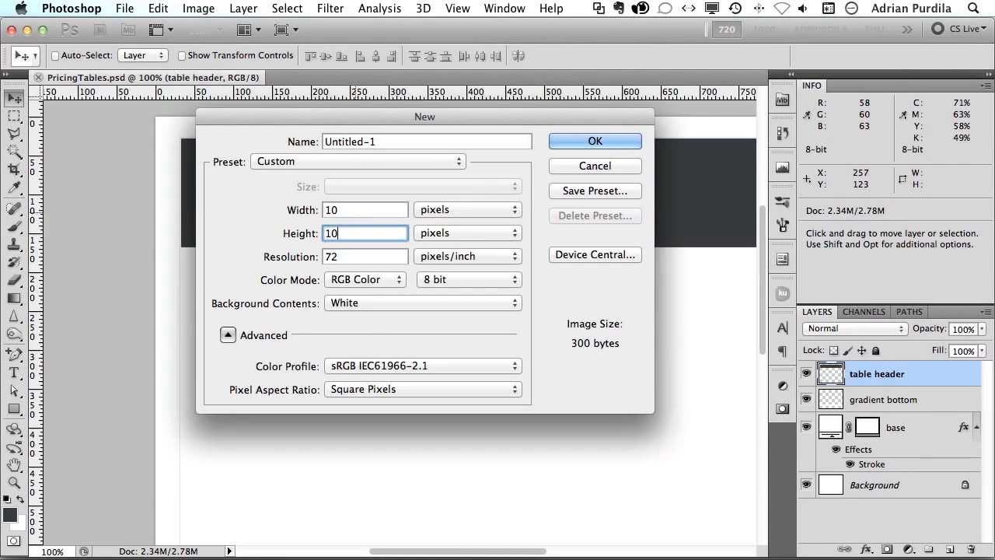
{"action": "left_click", "coordinate": [369, 303]}
{"action": "left_click", "coordinate": [365, 335]}
{"action": "key", "text": "Return"}
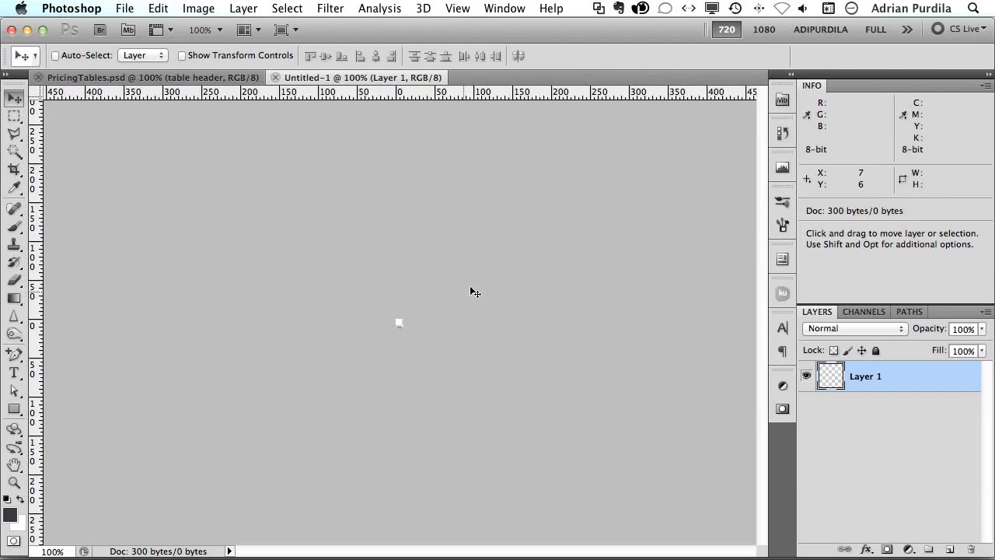
Step: Select one-pixel strips along the canvas's bottom and right edges, fill them with white, and deselect
{"action": "key", "text": "super+plus"}
{"action": "key", "text": "super+plus"}
{"action": "key", "text": "super+plus"}
{"action": "key", "text": "super+plus"}
{"action": "key", "text": "super+plus"}
{"action": "key", "text": "super+plus"}
{"action": "key", "text": "super+plus"}
{"action": "key", "text": "super+plus"}
{"action": "key", "text": "super+plus"}
{"action": "key", "text": "super+plus"}
{"action": "key", "text": "super+plus"}
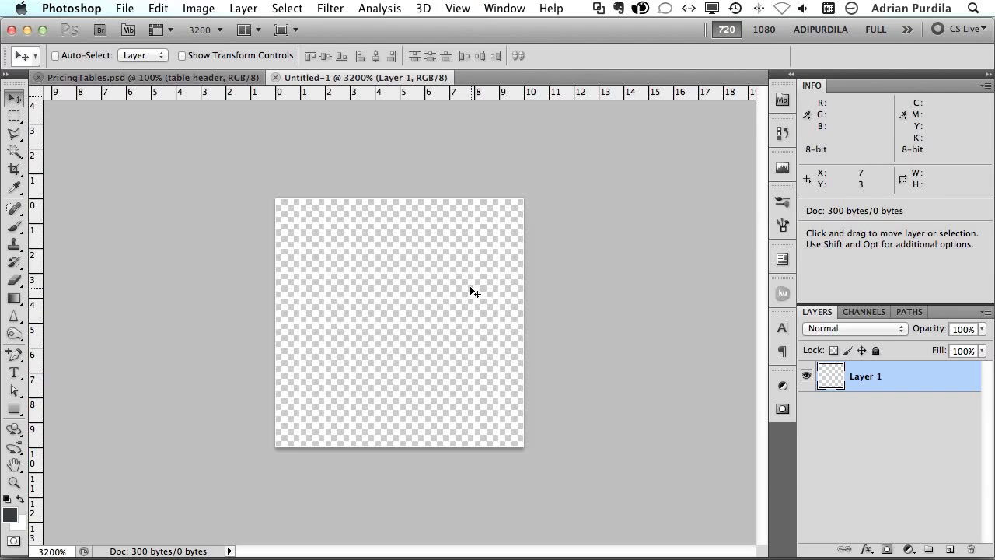
{"action": "key", "text": "m"}
{"action": "left_click_drag", "start_coordinate": [284, 435], "coordinate": [577, 441]}
{"action": "left_click_drag", "start_coordinate": [506, 429], "coordinate": [515, 194]}
{"action": "key", "text": "v"}
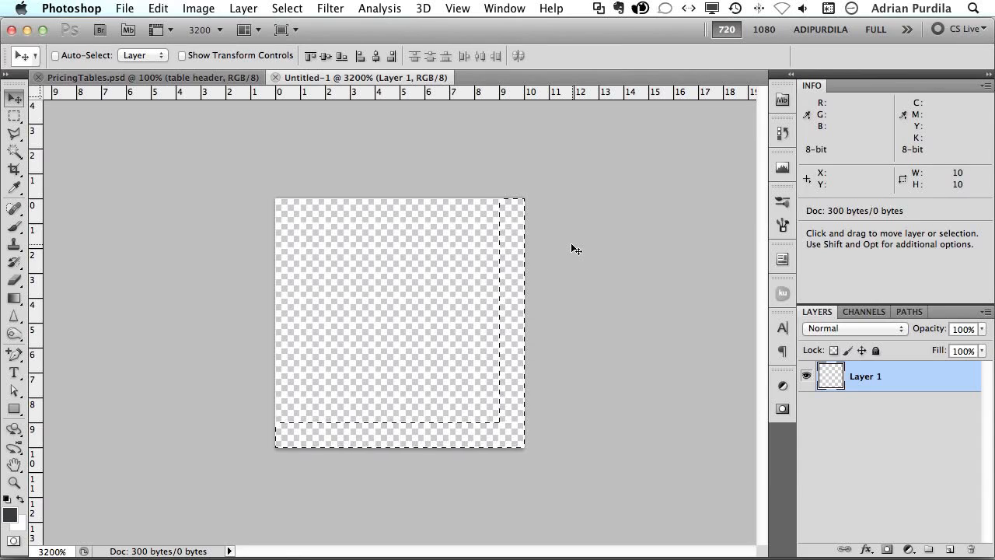
{"action": "key", "text": "super+BackSpace"}
{"action": "key", "text": "super+d"}
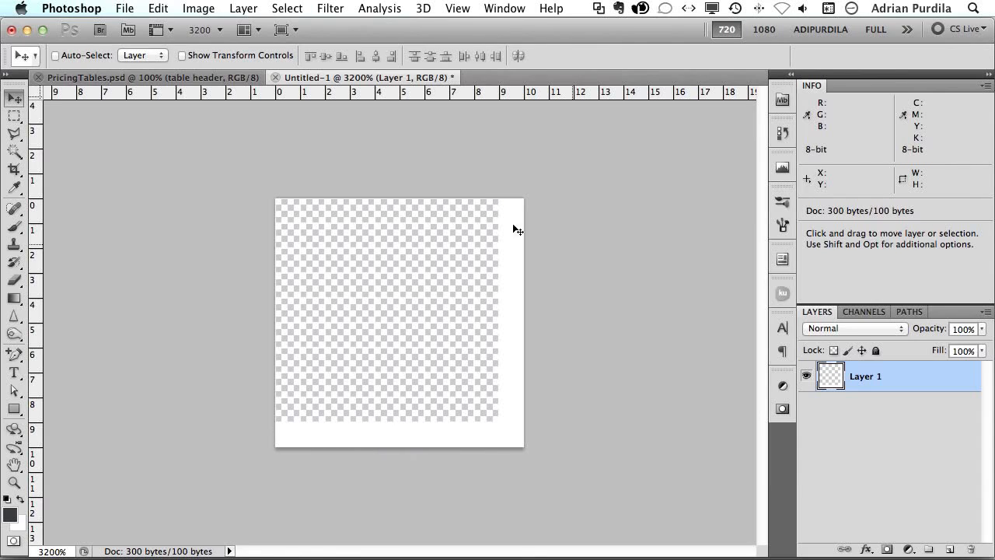
Step: Define the artwork as a pattern named "GridPatternWhite" and close the 10 px document
{"action": "left_click", "coordinate": [158, 8]}
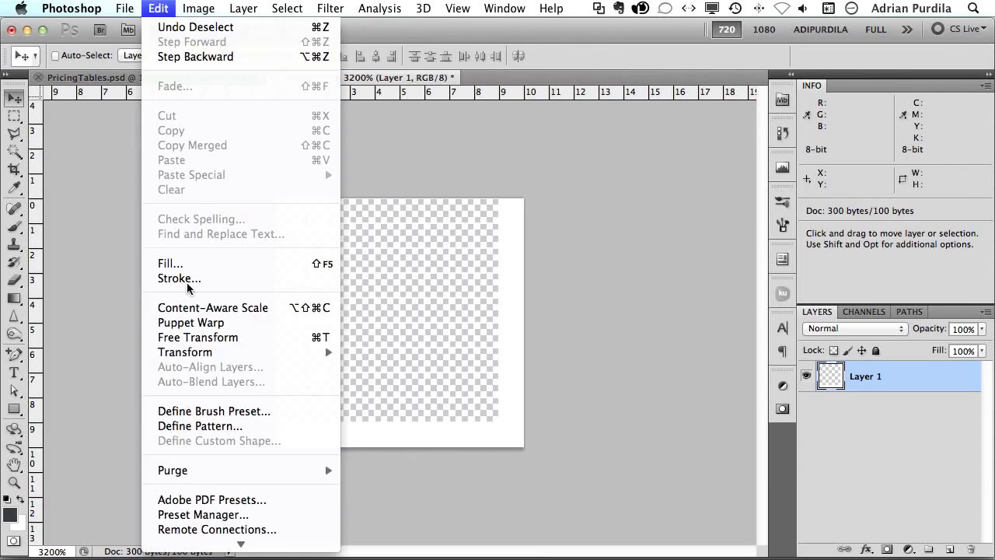
{"action": "left_click", "coordinate": [209, 426]}
{"action": "type", "text": "fjsdhkjfshdk"}
{"action": "key", "text": "super+a"}
{"action": "key", "text": "BackSpace"}
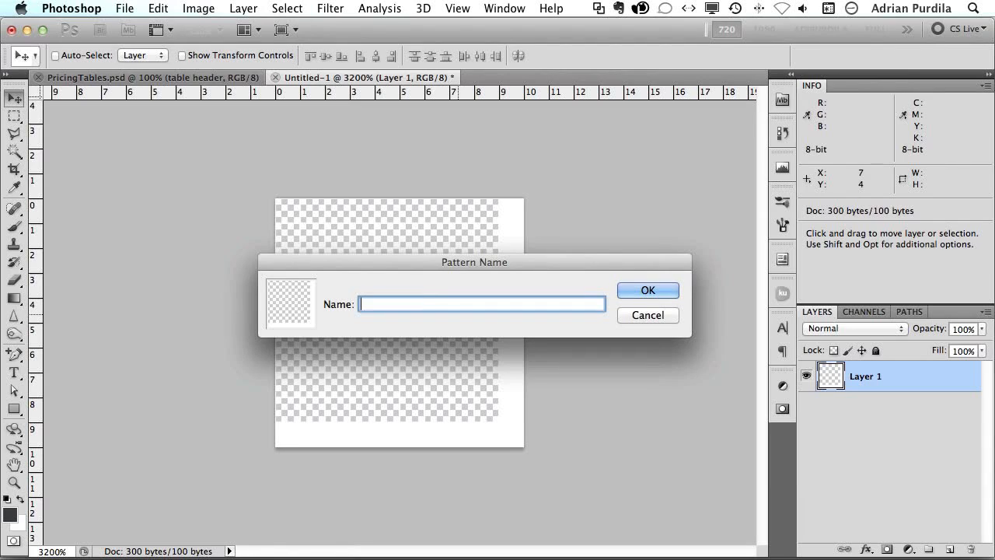
{"action": "type", "text": "CridPatternWhite"}
{"action": "key", "text": "Return"}
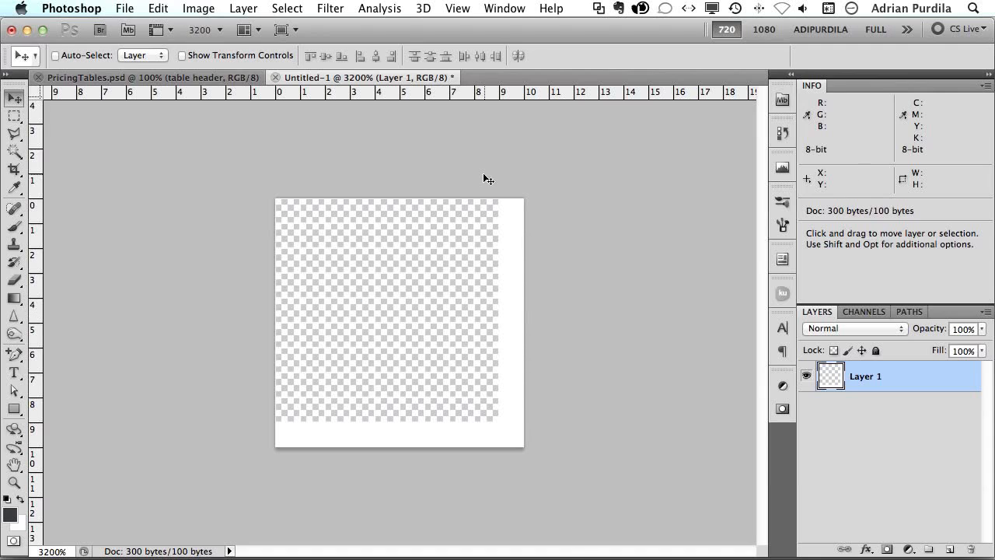
{"action": "key", "text": "super+w"}
{"action": "left_click", "coordinate": [457, 221]}
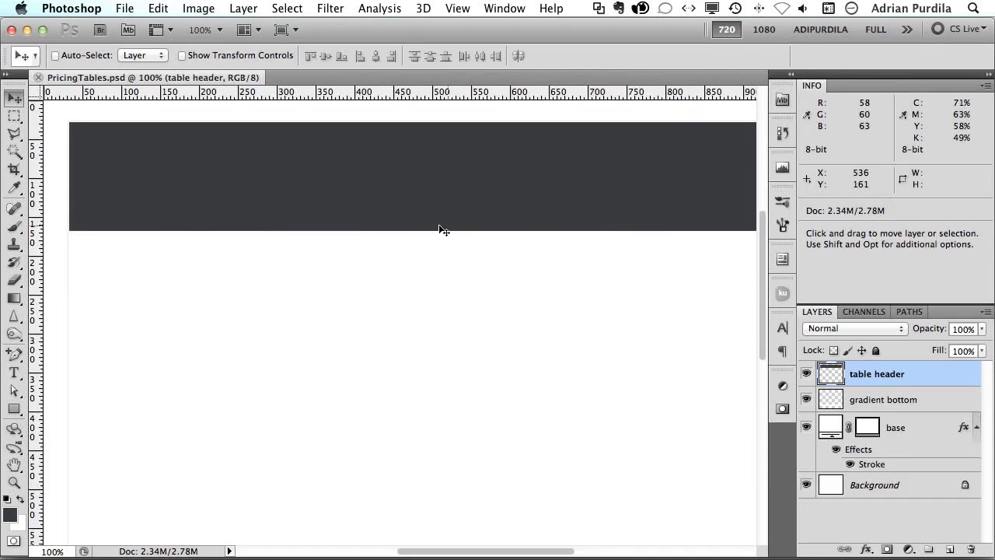
Step: Add a Pattern Overlay to the table header layer using the GridPatternWhite pattern
{"action": "double_click", "coordinate": [921, 376]}
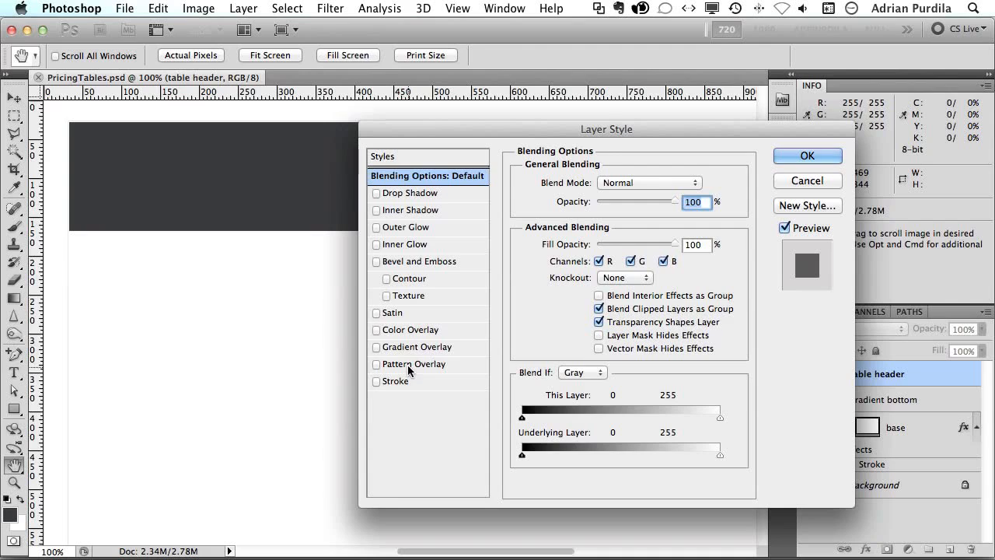
{"action": "left_click", "coordinate": [408, 370]}
{"action": "left_click", "coordinate": [621, 238]}
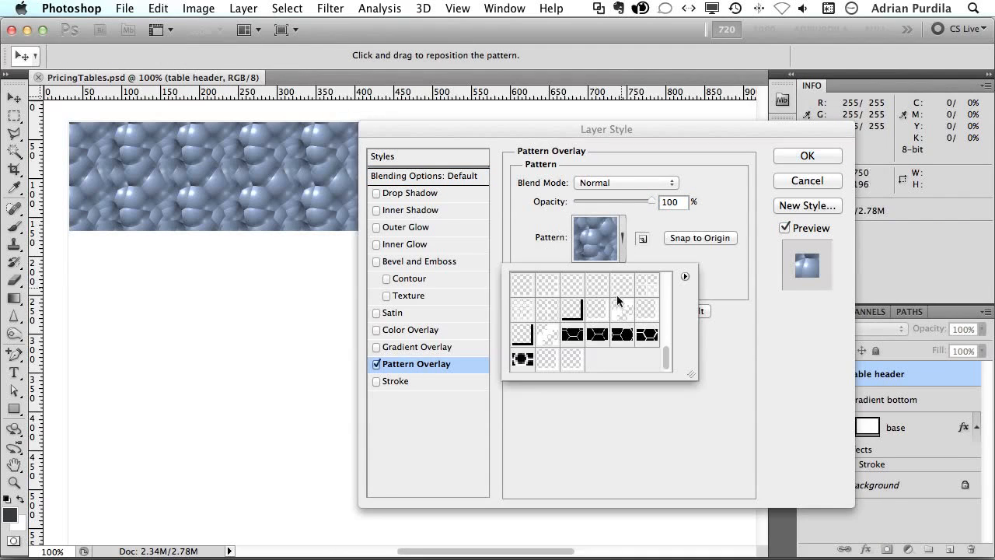
{"action": "left_click", "coordinate": [573, 359]}
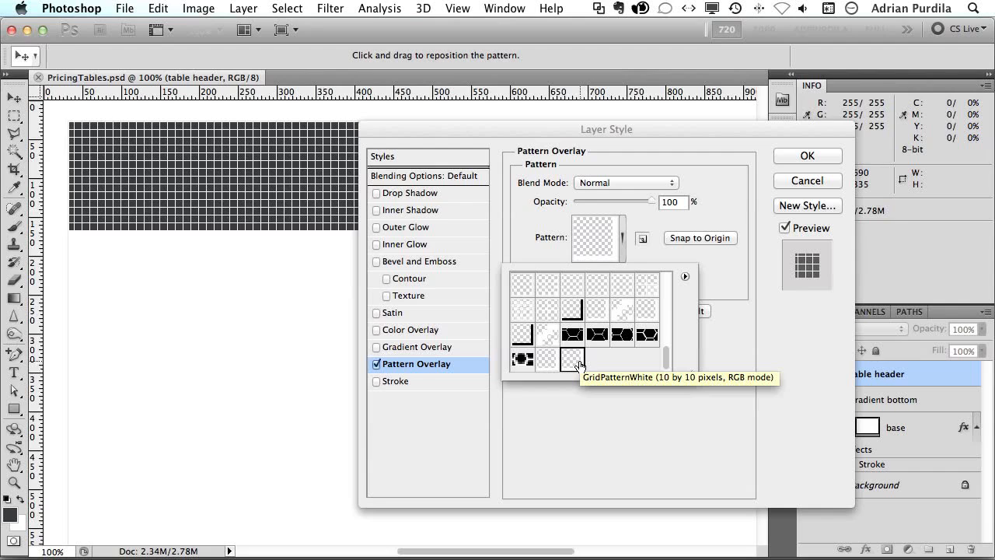
Step: Lower the pattern overlay's opacity to 3%, snap the pattern to the origin, apply the style, and save the file
{"action": "left_click", "coordinate": [602, 202]}
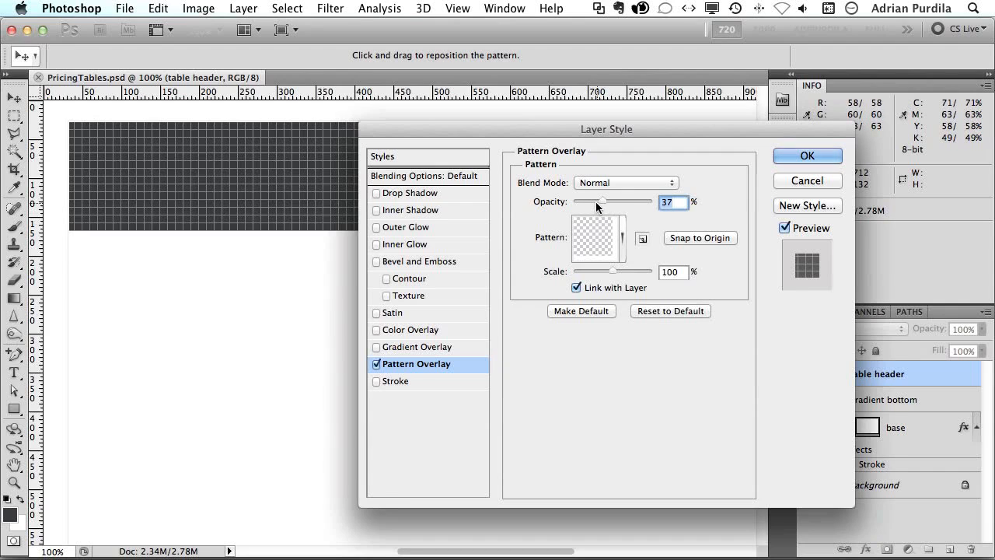
{"action": "left_click", "coordinate": [590, 202]}
{"action": "left_click_drag", "start_coordinate": [589, 202], "coordinate": [578, 205]}
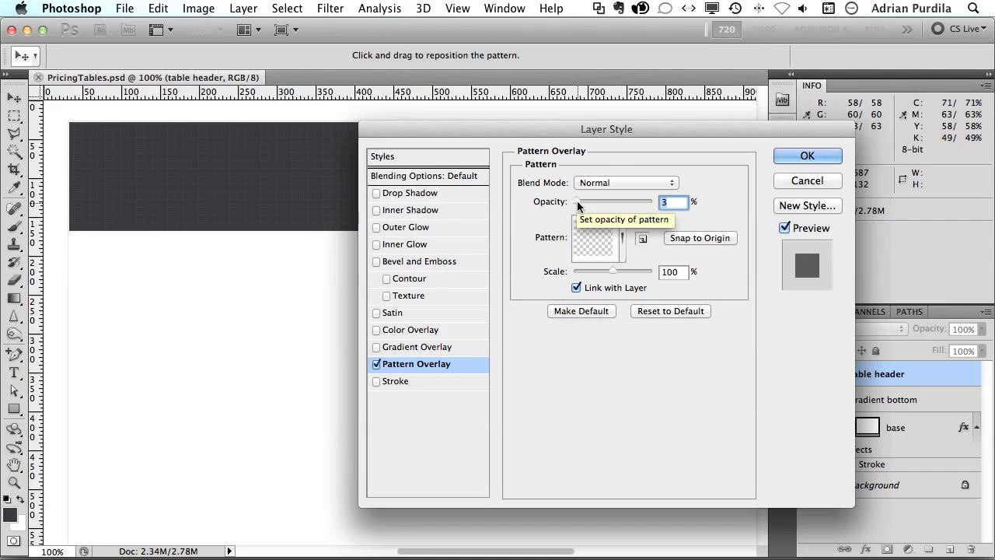
{"action": "left_click", "coordinate": [715, 239]}
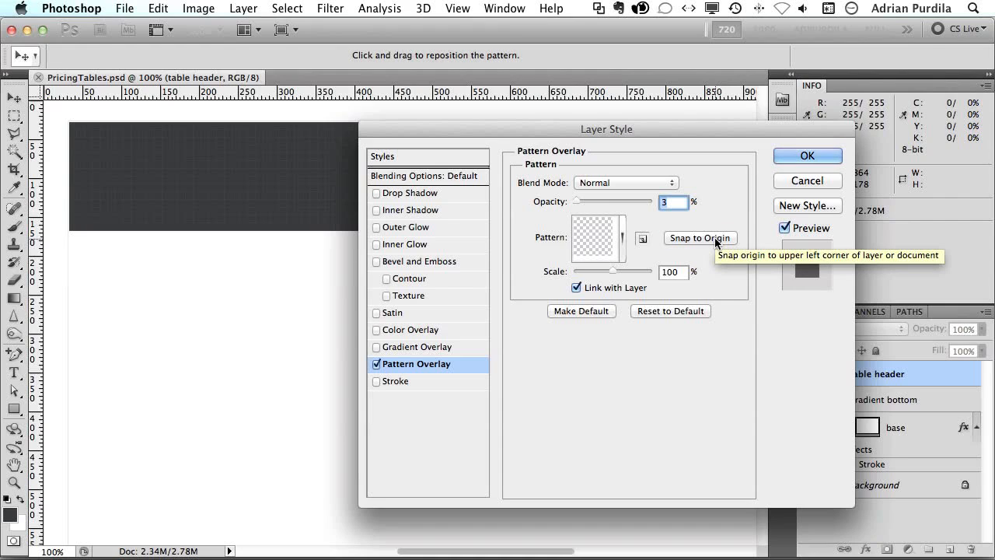
{"action": "left_click", "coordinate": [804, 156]}
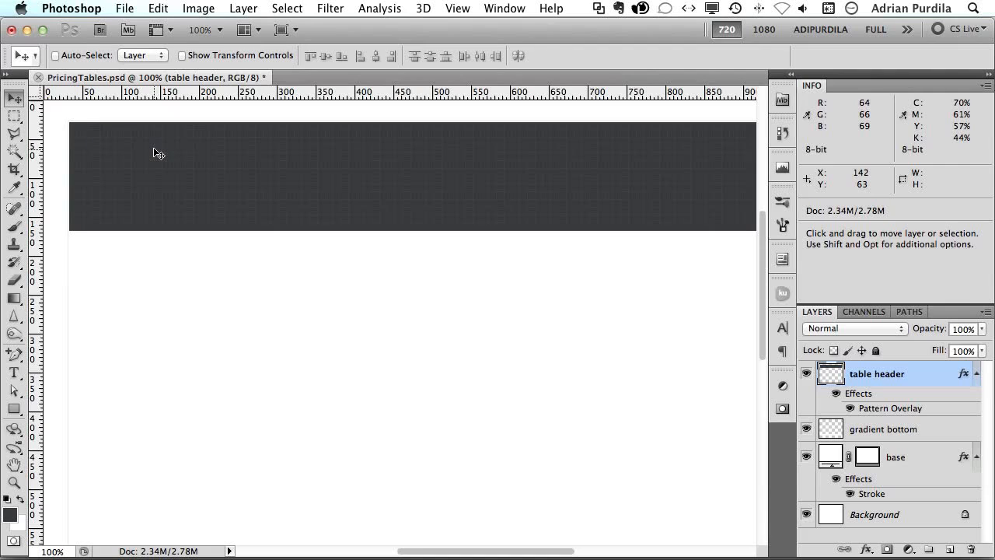
{"action": "key", "text": "super+s"}
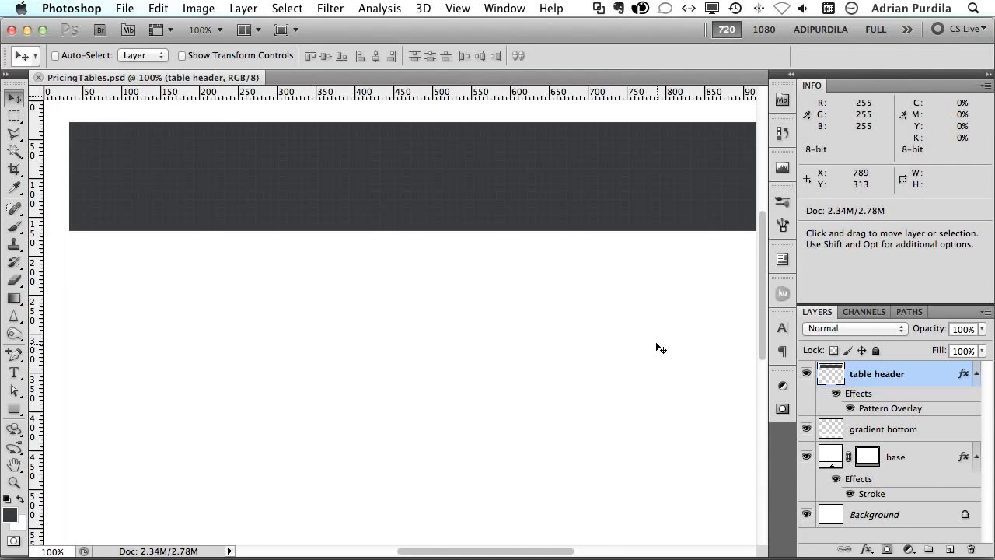
Step: Switch to Chrome and examine the titles, price circles, buttons and feature rows in the finished table's four columns
{"action": "key", "text": "super+Tab"}
{"action": "scroll", "coordinate": [820, 436], "scroll_direction": "down", "scroll_amount": 3}
{"action": "scroll", "coordinate": [820, 436], "scroll_direction": "up", "scroll_amount": 3}
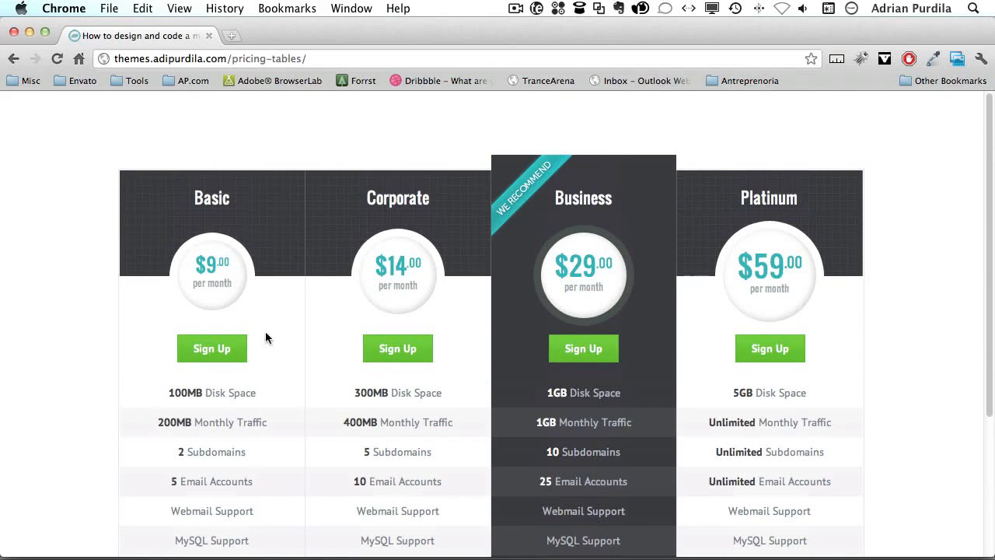
{"action": "scroll", "coordinate": [268, 298], "scroll_direction": "down", "scroll_amount": 3}
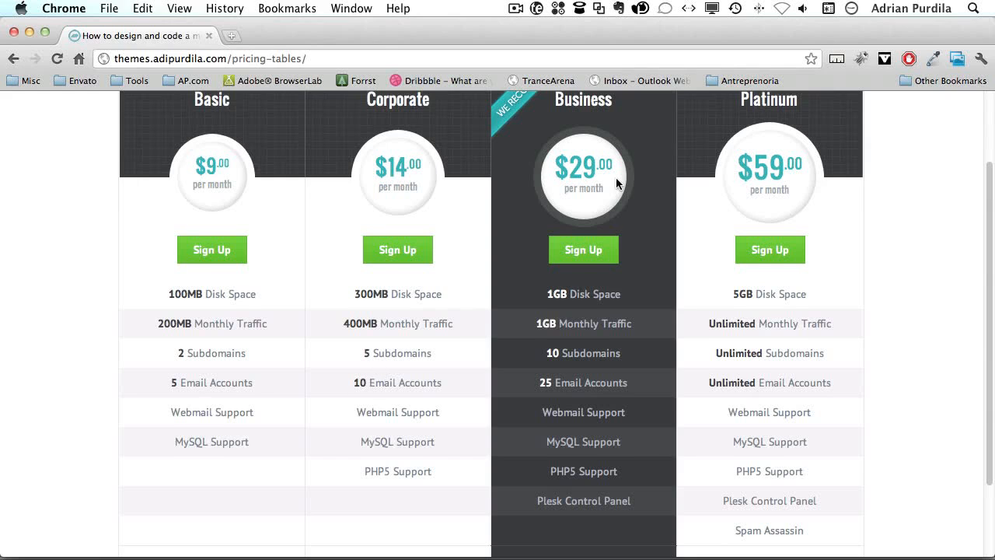
{"action": "scroll", "coordinate": [617, 182], "scroll_direction": "up", "scroll_amount": 3}
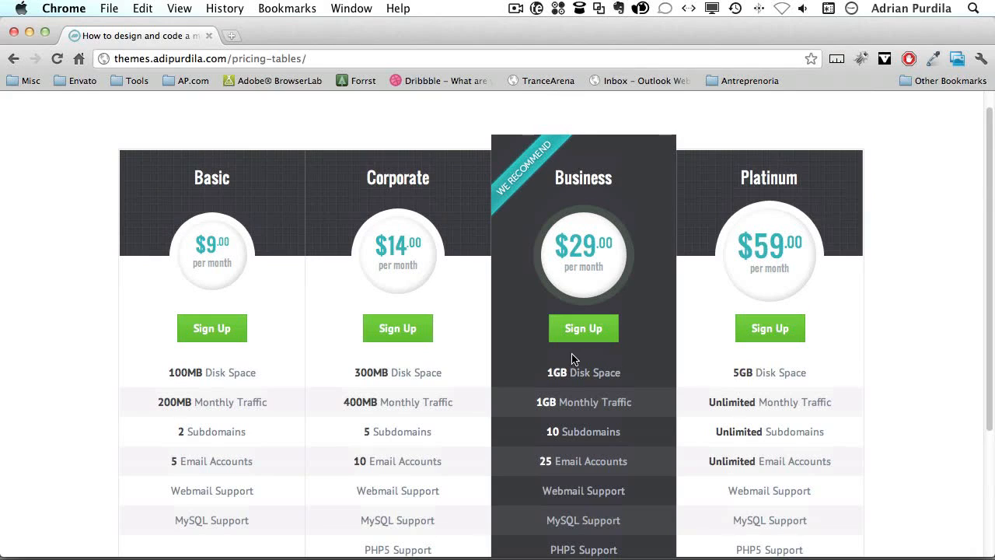
{"action": "scroll", "coordinate": [595, 351], "scroll_direction": "up", "scroll_amount": 1}
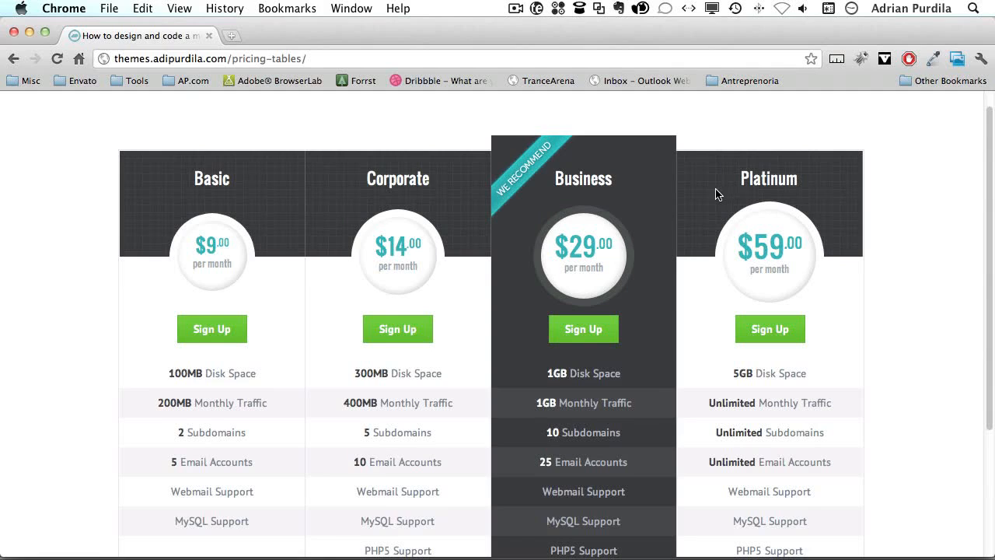
{"action": "scroll", "coordinate": [449, 291], "scroll_direction": "down", "scroll_amount": 3}
{"action": "key", "text": "super+Tab"}
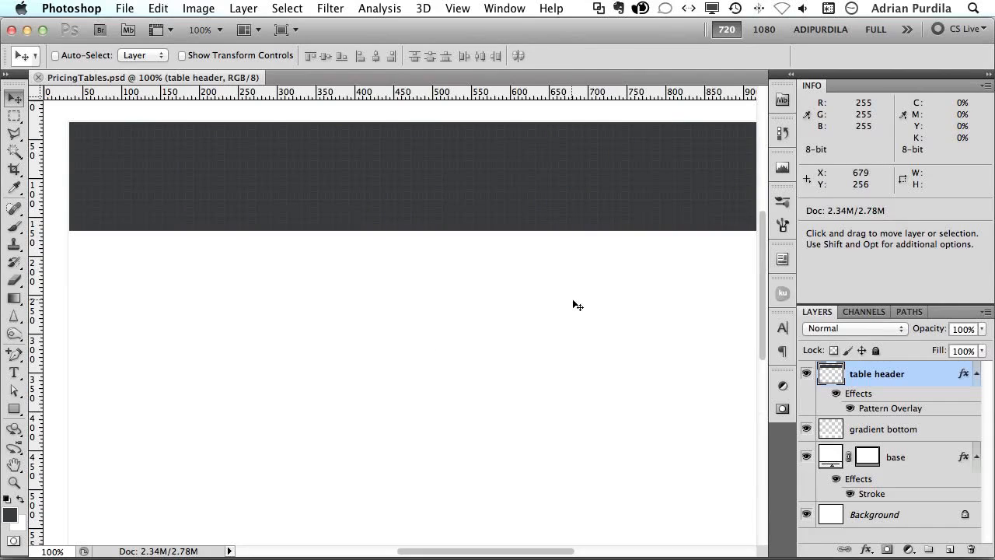
Step: Create a layer group above the table header and name it "Col1"
{"action": "left_click", "coordinate": [928, 549]}
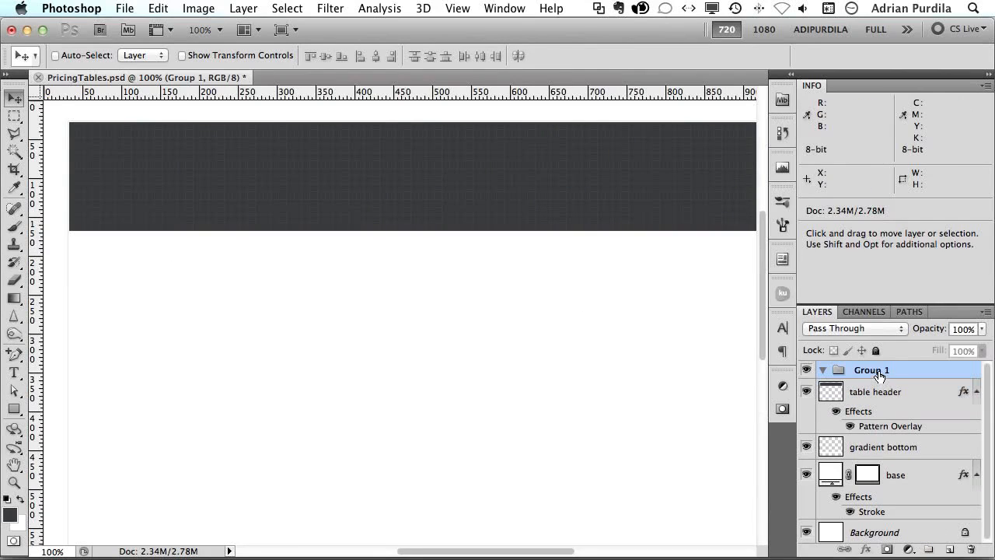
{"action": "double_click", "coordinate": [877, 371]}
{"action": "type", "text": "Col1"}
{"action": "key", "text": "Return"}
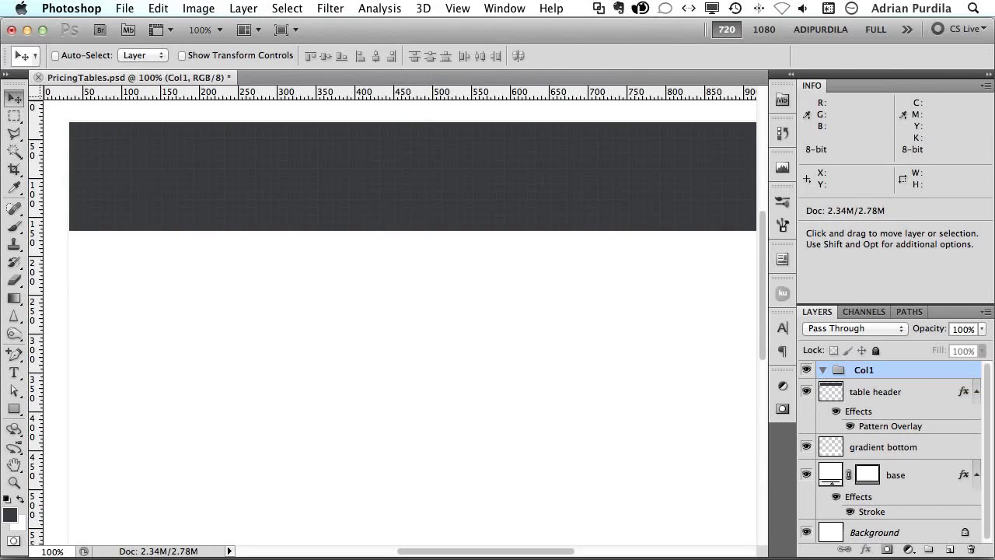
Step: Add the text "Basic" over the dark header inside the Col1 group and colour it white
{"action": "key", "text": "t"}
{"action": "left_click", "coordinate": [389, 174]}
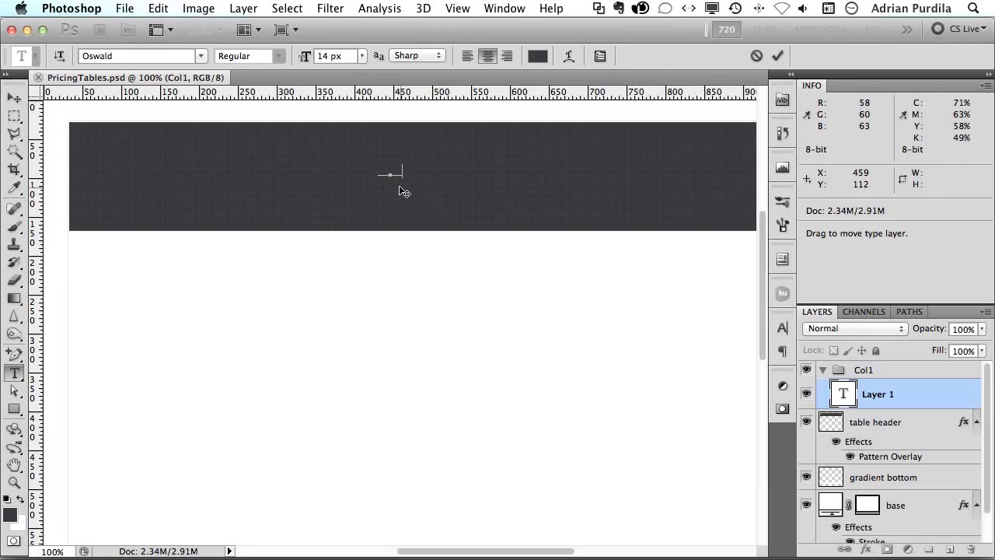
{"action": "type", "text": "Basic"}
{"action": "key", "text": "super+Return"}
{"action": "key", "text": "v"}
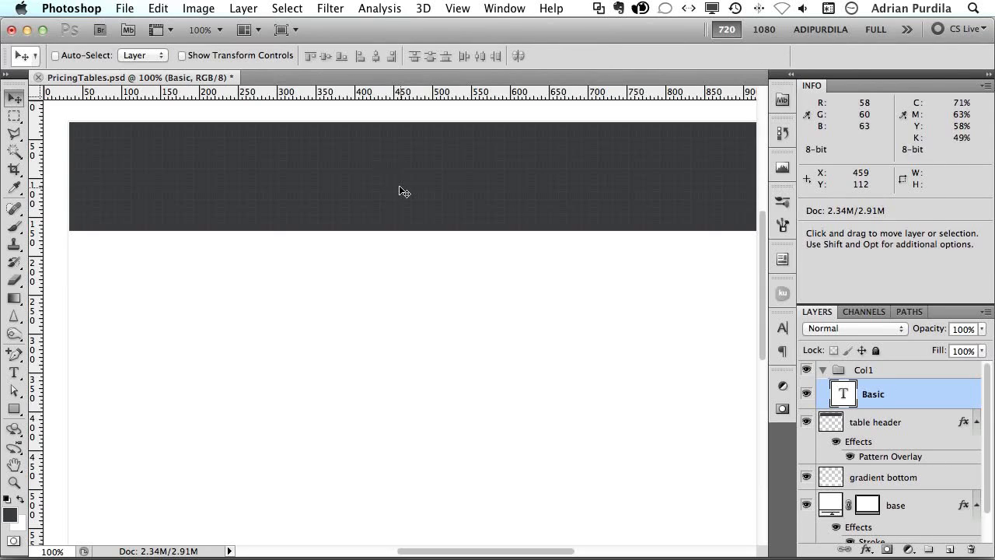
{"action": "key", "text": "super+BackSpace"}
Step: Set the "Basic" text's font size to 20 px
{"action": "key", "text": "t"}
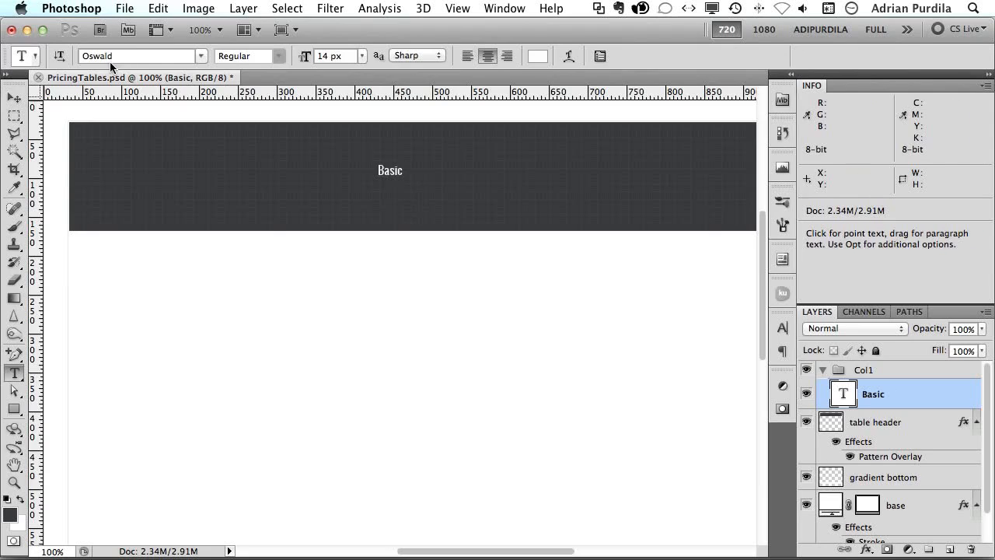
{"action": "left_click", "coordinate": [188, 55]}
{"action": "left_click", "coordinate": [362, 56]}
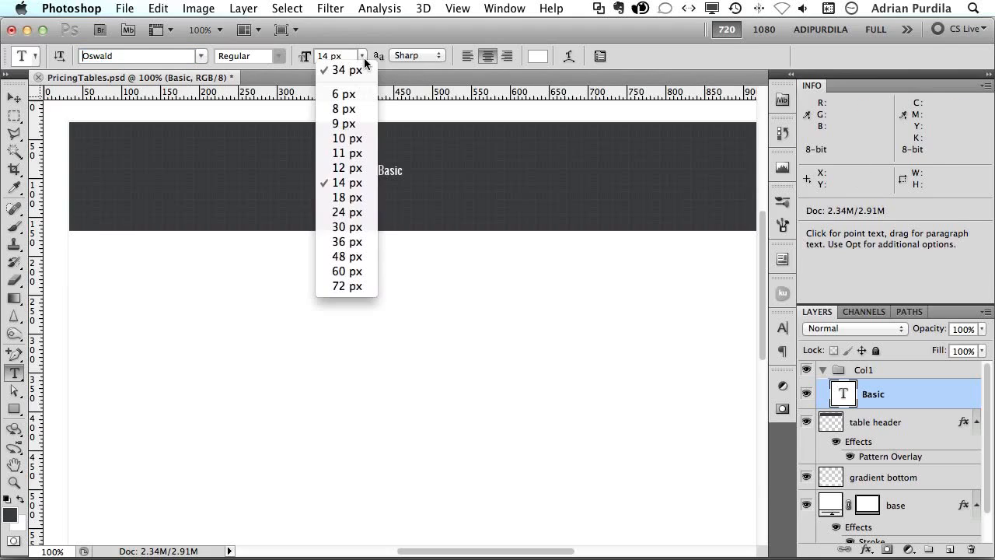
{"action": "left_click", "coordinate": [351, 212]}
{"action": "left_click_drag", "start_coordinate": [329, 56], "coordinate": [303, 64]}
{"action": "type", "text": "20"}
{"action": "key", "text": "Return"}
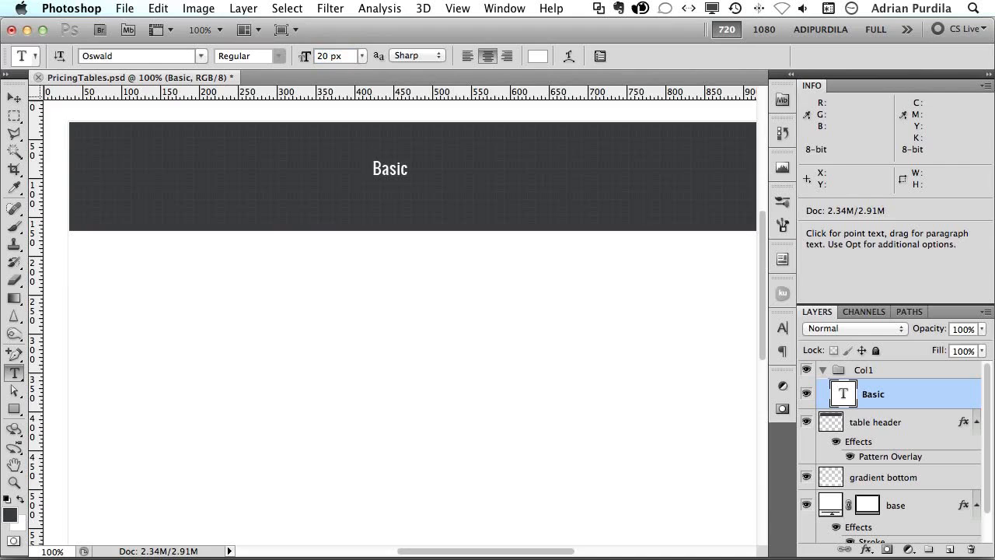
Step: Move the "Basic" text near the upper-left corner of the dark header and save the document
{"action": "key", "text": "v"}
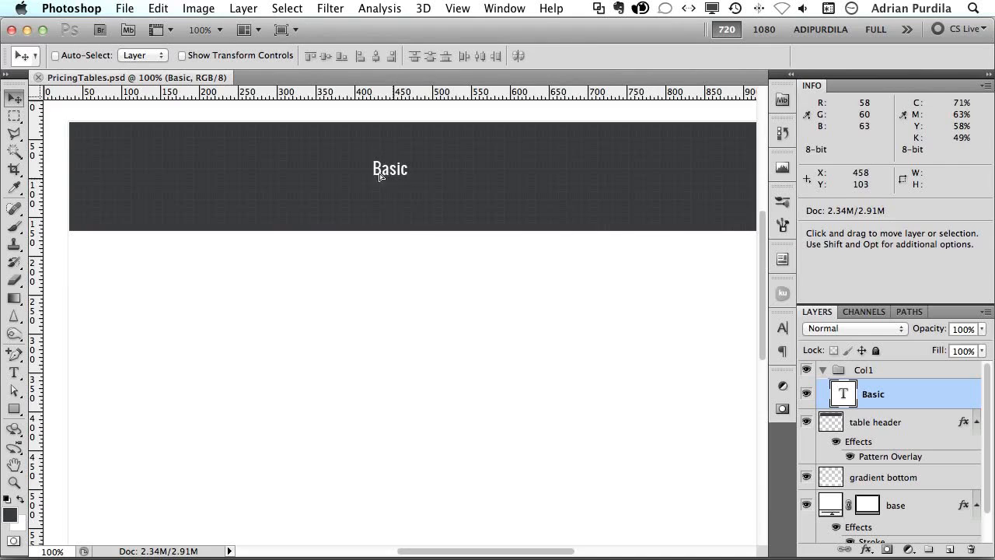
{"action": "left_click_drag", "start_coordinate": [394, 182], "coordinate": [215, 171]}
{"action": "mouse_move", "coordinate": [218, 209]}
{"action": "left_mouse_down"}
{"action": "mouse_move", "coordinate": [216, 185]}
{"action": "mouse_move", "coordinate": [218, 220]}
{"action": "left_mouse_up"}
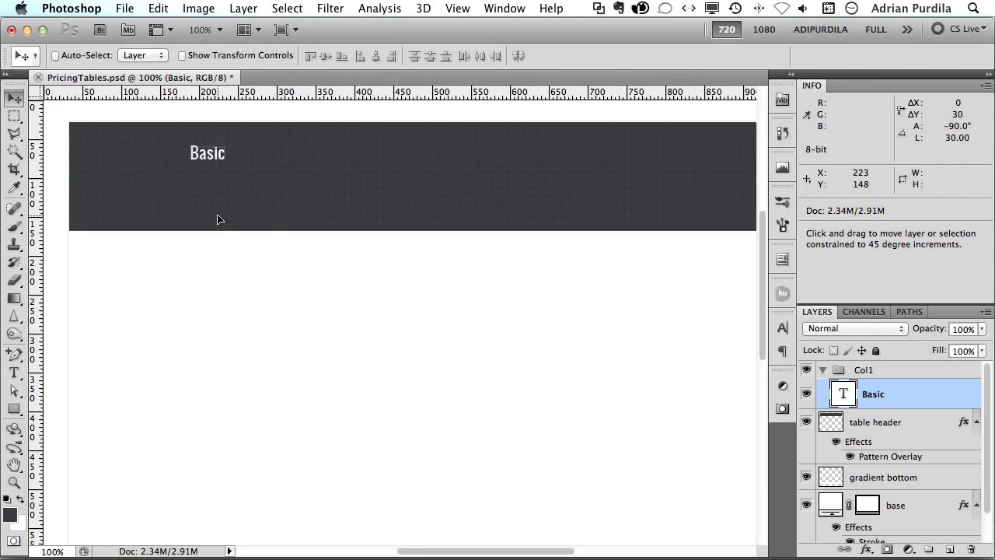
{"action": "left_click_drag", "start_coordinate": [218, 219], "coordinate": [218, 220]}
{"action": "key", "text": "super+s"}
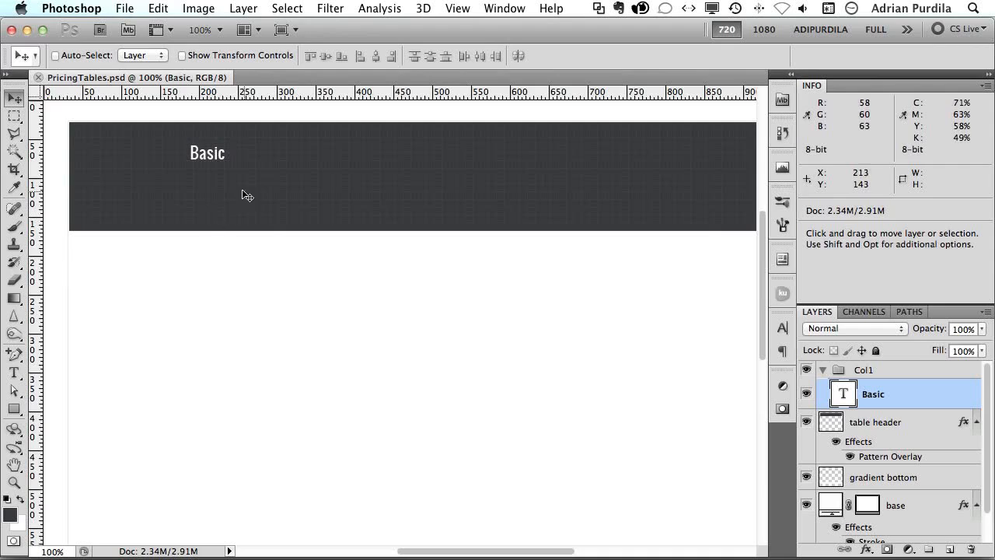
{"action": "left_click_drag", "start_coordinate": [225, 176], "coordinate": [146, 178]}
{"action": "key", "text": "t"}
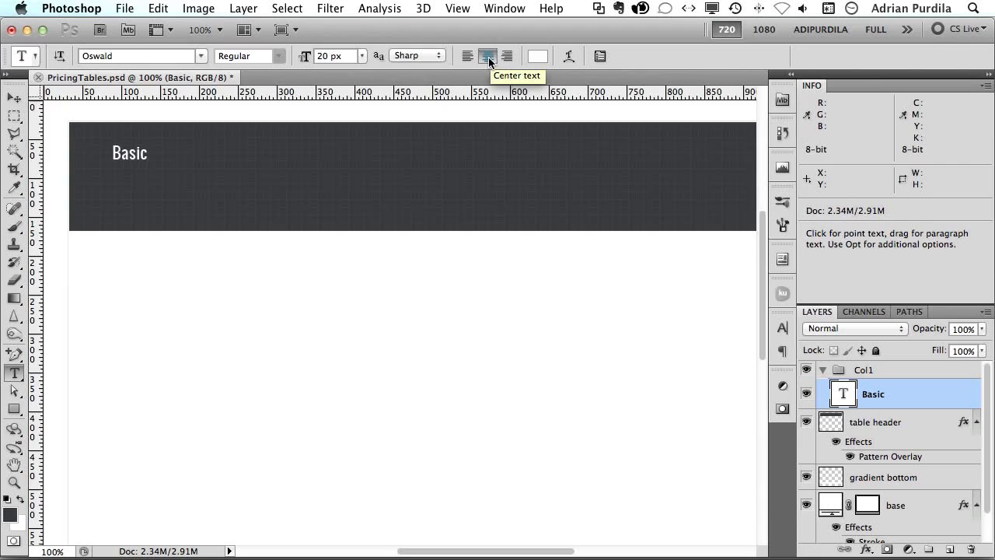
{"action": "key", "text": "v"}
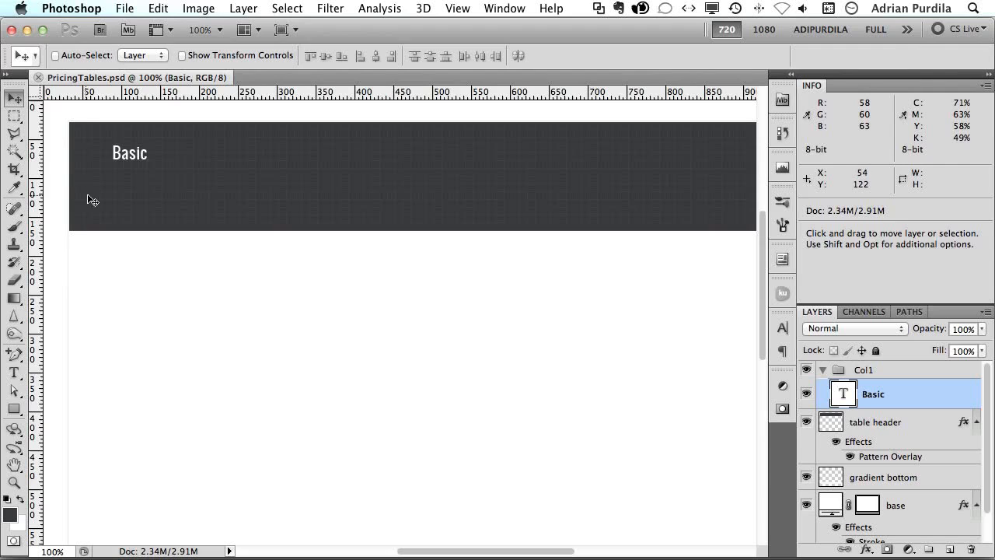
Step: Check the price circle in the web example, and draw a white circle about 90 px across over the header's lower edge
{"action": "key", "text": "super+Tab"}
{"action": "scroll", "coordinate": [300, 224], "scroll_direction": "up", "scroll_amount": 3}
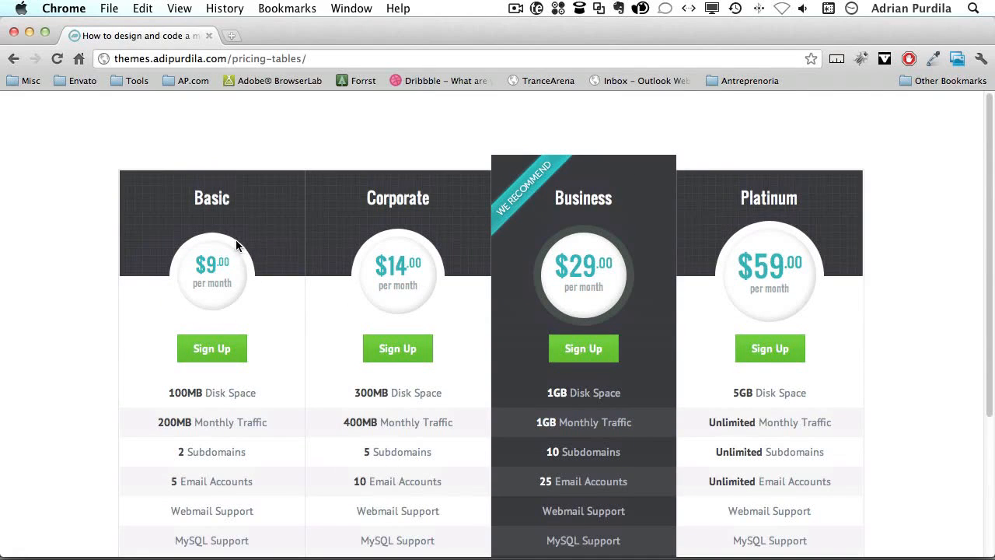
{"action": "key", "text": "super+Tab"}
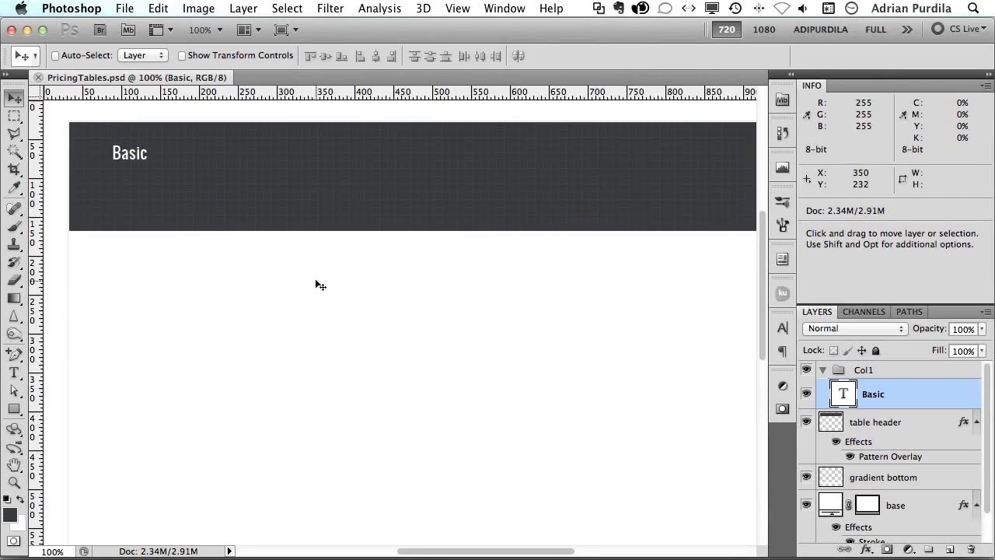
{"action": "left_click_drag", "start_coordinate": [16, 408], "coordinate": [93, 435]}
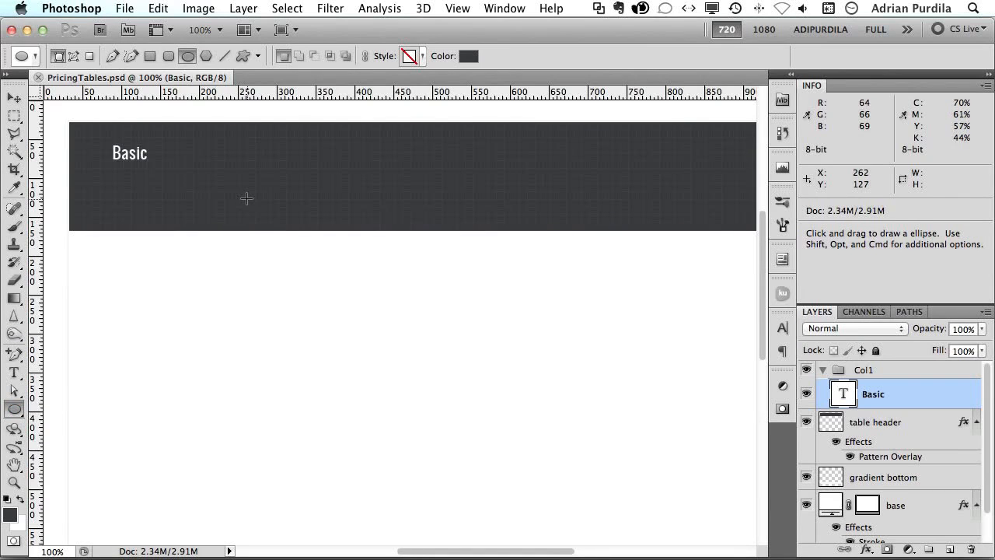
{"action": "left_click_drag", "start_coordinate": [246, 199], "coordinate": [330, 267]}
{"action": "key", "text": "v"}
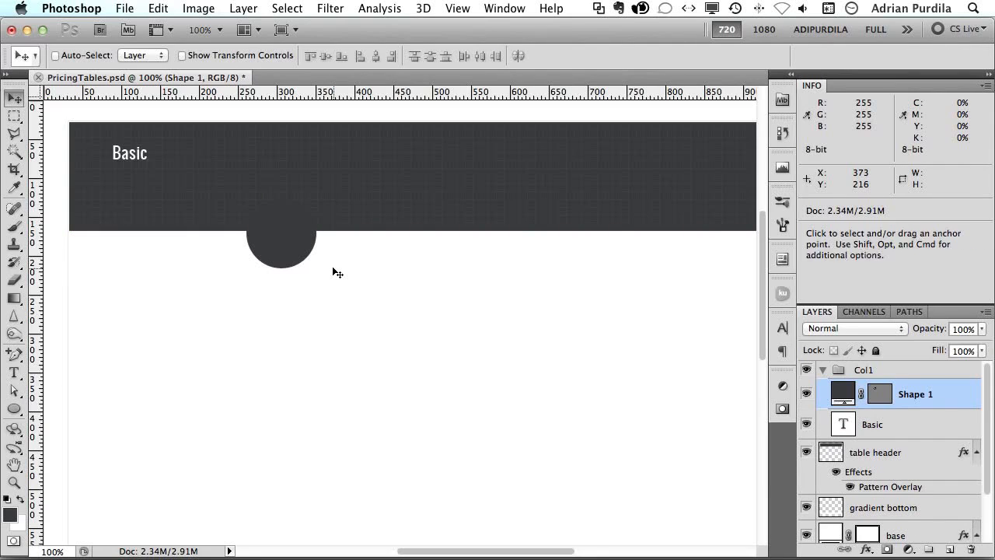
{"action": "key", "text": "super+BackSpace"}
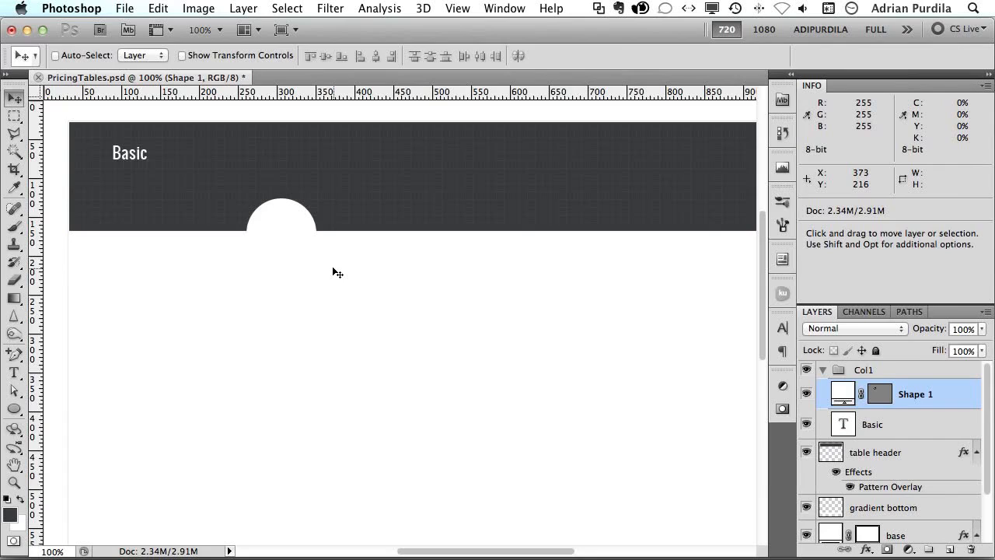
Step: Rename the white circle's layer as "price bubble"
{"action": "double_click", "coordinate": [921, 394]}
{"action": "type", "text": "price bubble"}
{"action": "key", "text": "Return"}
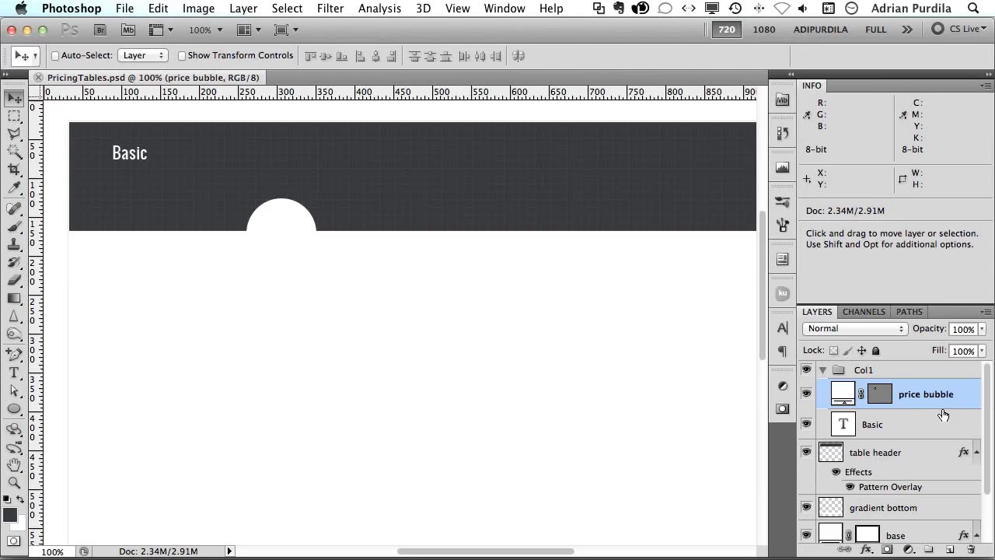
Step: Add a 10 px white outside Stroke effect to the price bubble layer
{"action": "double_click", "coordinate": [961, 403]}
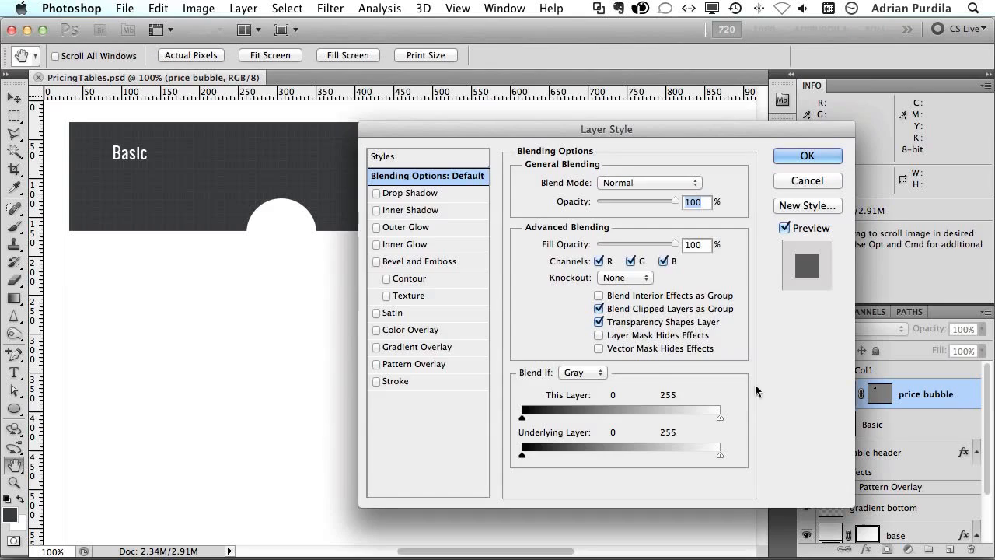
{"action": "left_click", "coordinate": [397, 382]}
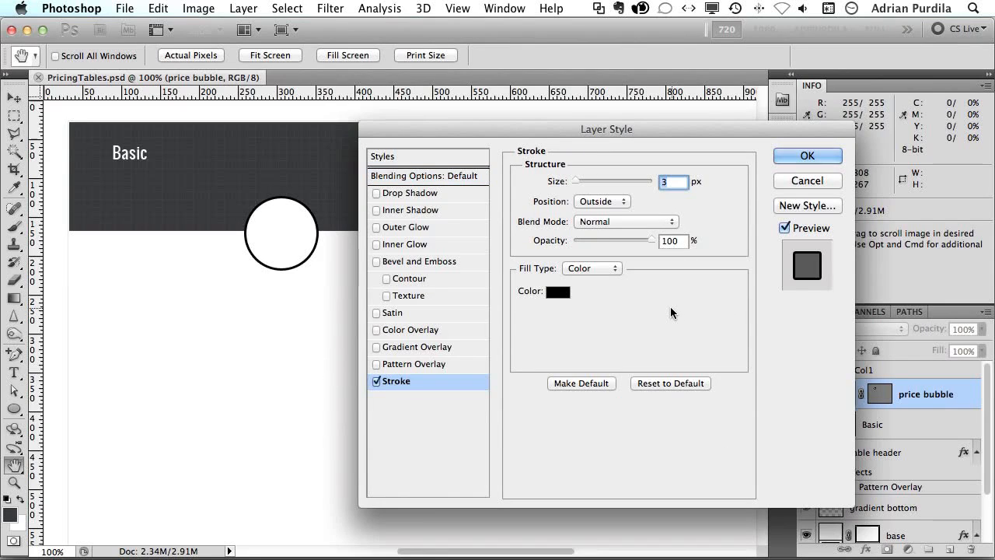
{"action": "type", "text": "10"}
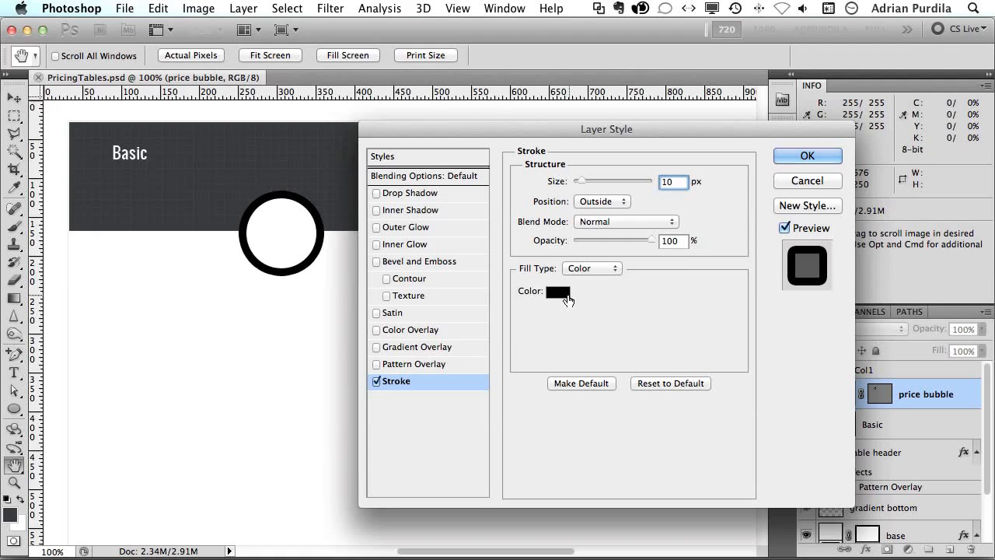
{"action": "left_click", "coordinate": [568, 299]}
{"action": "left_click", "coordinate": [333, 318]}
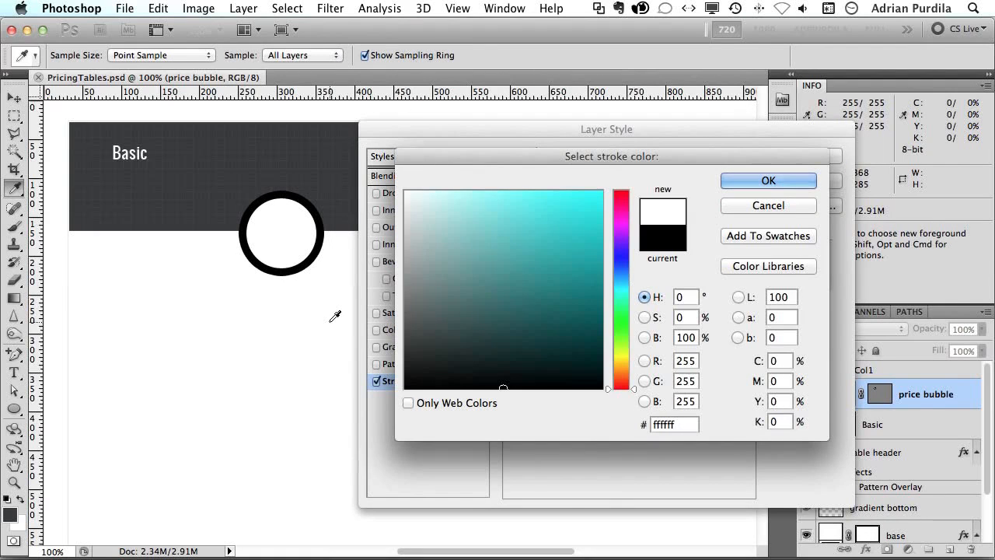
{"action": "key", "text": "Return"}
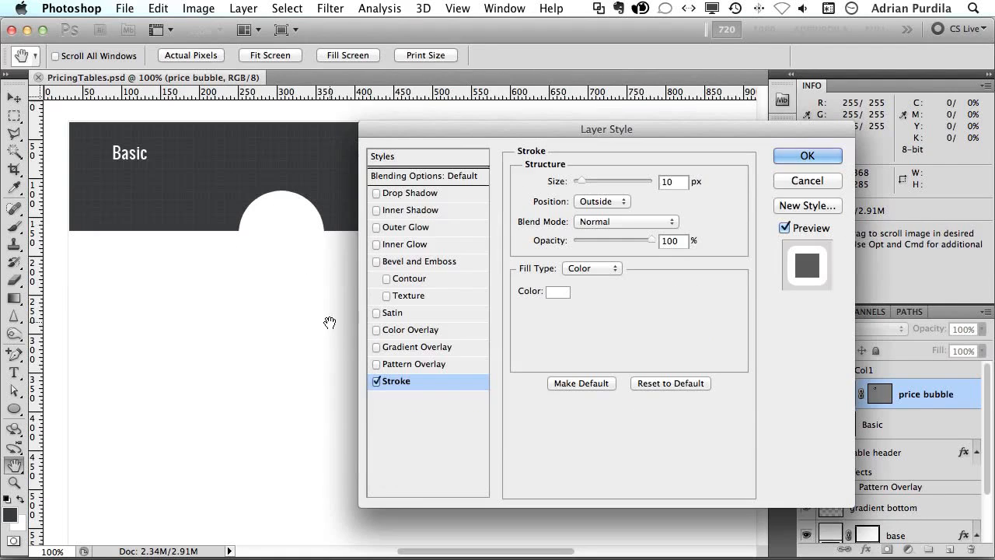
Step: Add an Inner Shadow to the price bubble without global light, at a -51° angle and 10 px size, comparing it with the web example
{"action": "left_click", "coordinate": [420, 212]}
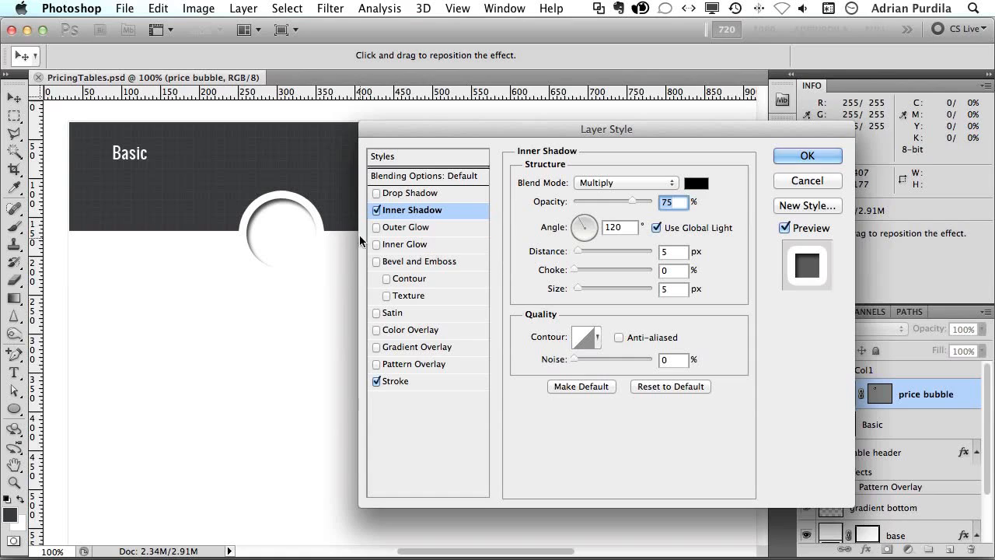
{"action": "left_click", "coordinate": [655, 228]}
{"action": "left_click_drag", "start_coordinate": [592, 234], "coordinate": [593, 238]}
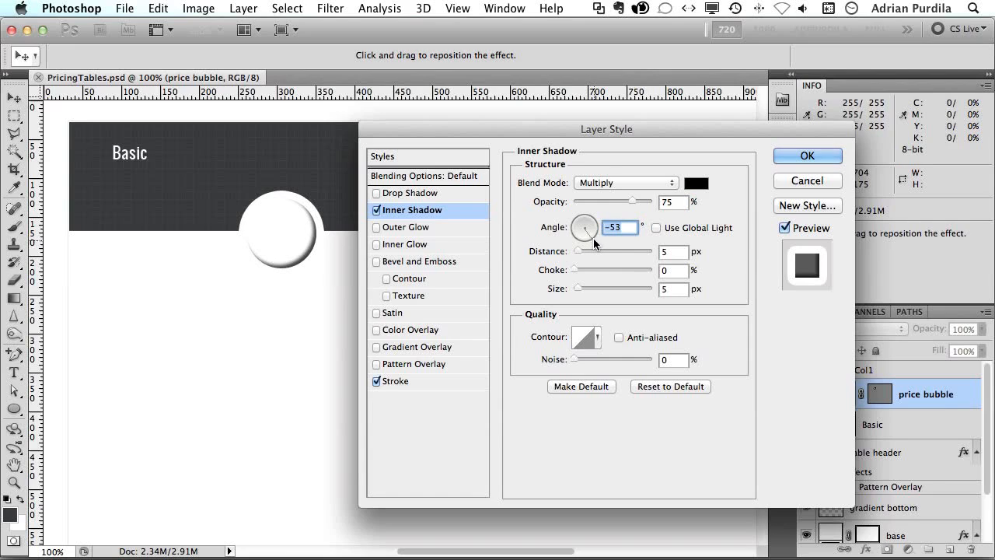
{"action": "key", "text": "super+Tab"}
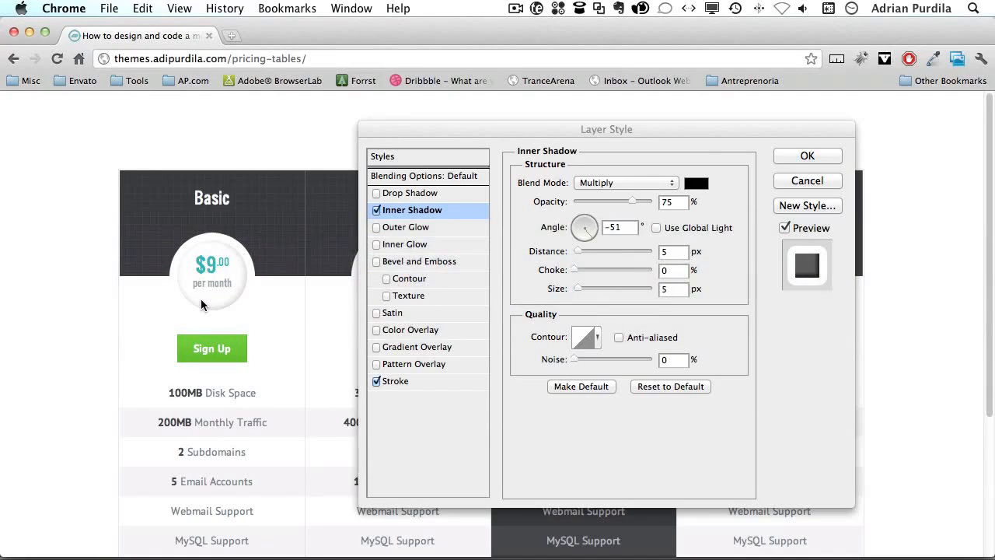
{"action": "key", "text": "super+Tab"}
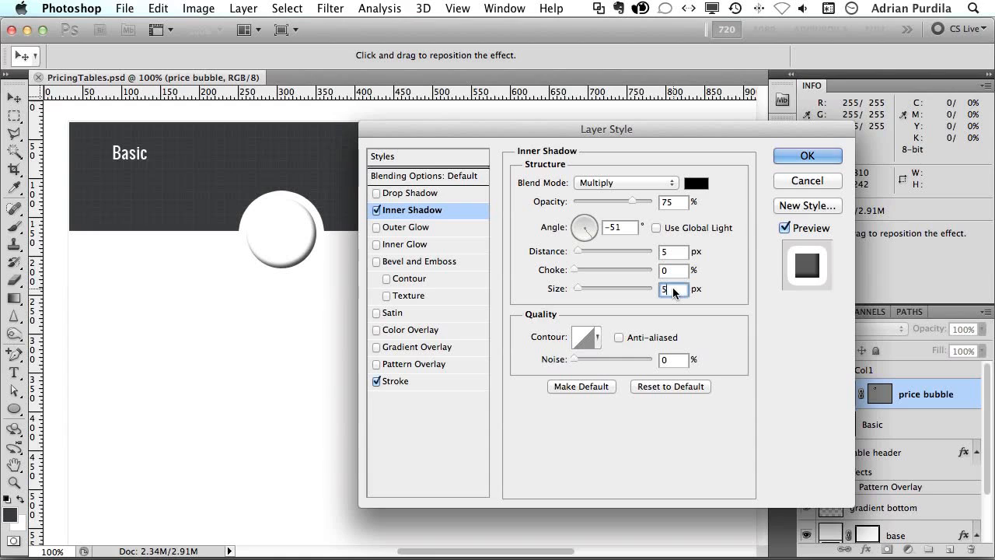
{"action": "type", "text": "10"}
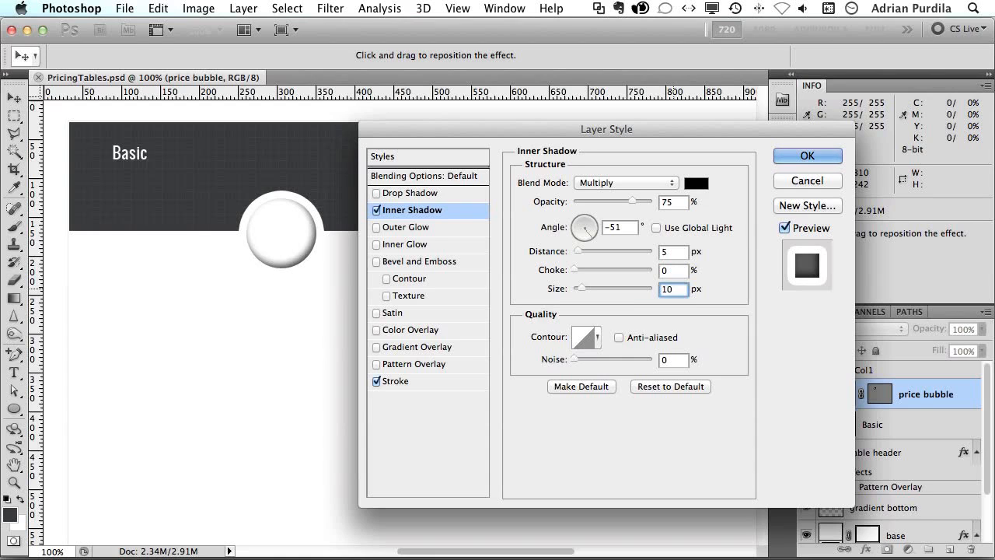
{"action": "key", "text": "super+Tab"}
{"action": "key", "text": "super+Tab"}
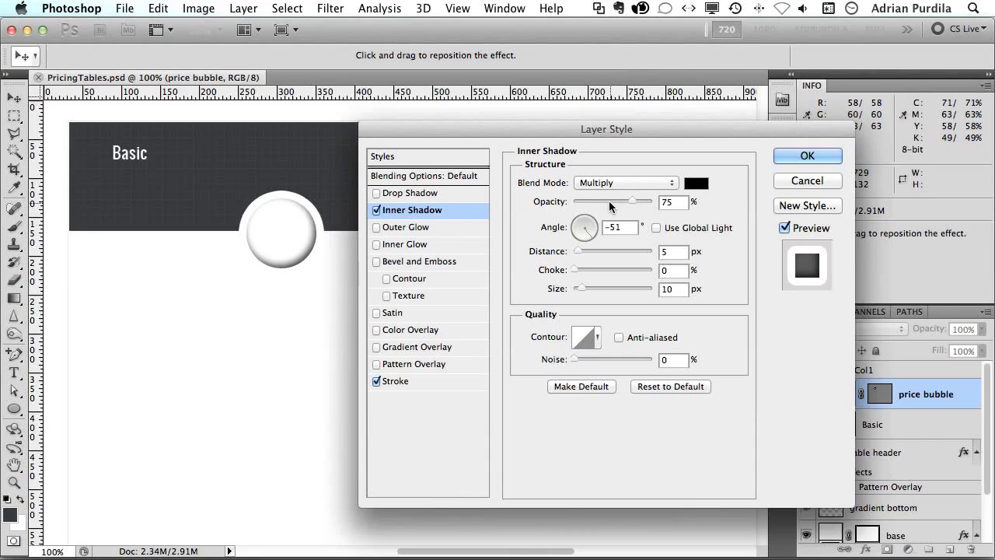
Step: Soften the bubble's inner shadow to 19% opacity and 3 px distance to match the web example, and apply the layer style
{"action": "left_click_drag", "start_coordinate": [609, 201], "coordinate": [590, 201]}
{"action": "key", "text": "super+Tab"}
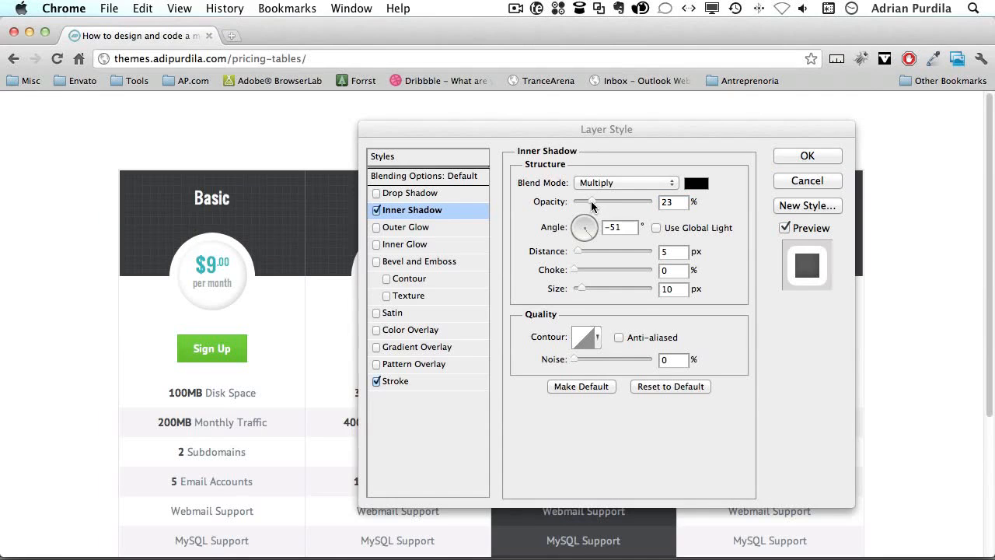
{"action": "key", "text": "super+Tab"}
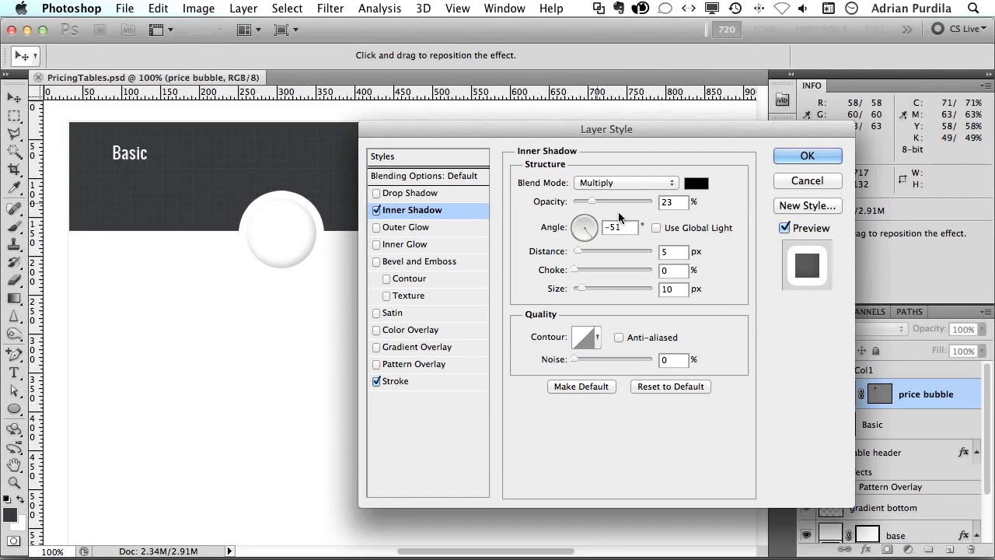
{"action": "left_click", "coordinate": [668, 252]}
{"action": "type", "text": "3"}
{"action": "key", "text": "super+Tab"}
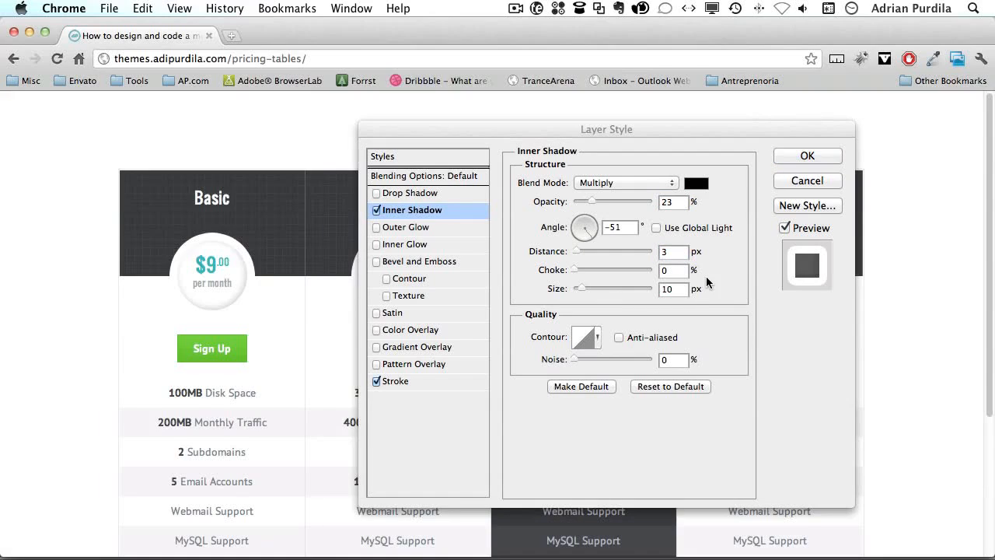
{"action": "key", "text": "super+Tab"}
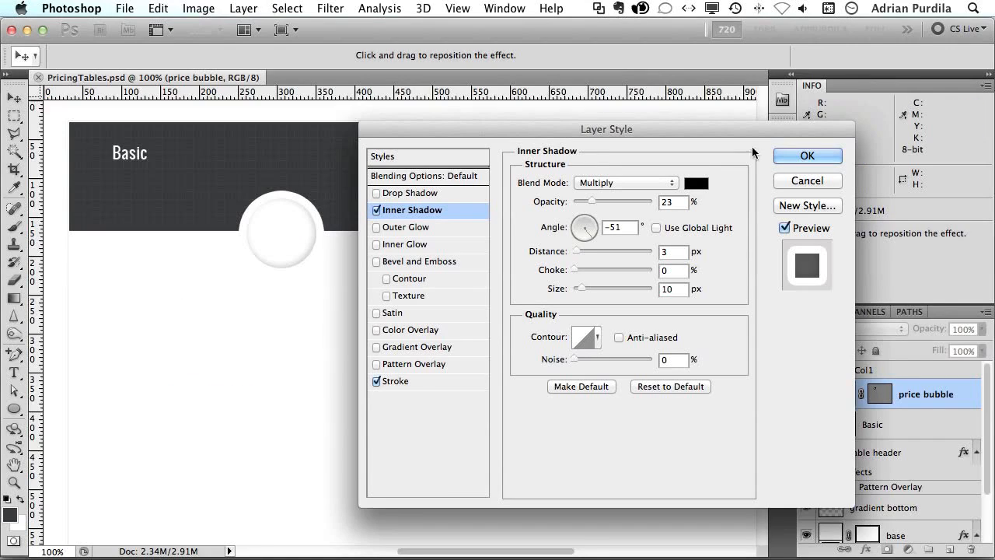
{"action": "left_click_drag", "start_coordinate": [591, 197], "coordinate": [588, 196]}
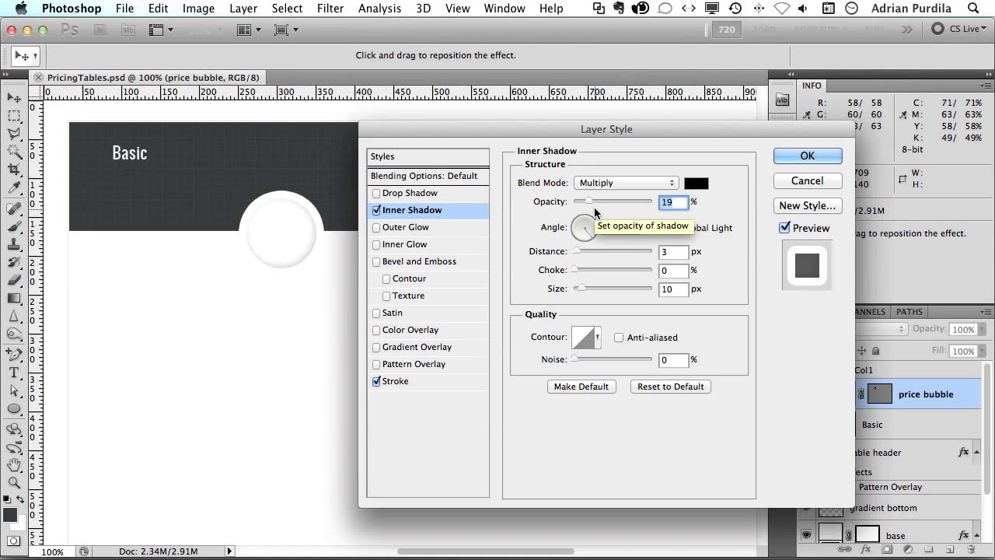
{"action": "key", "text": "Return"}
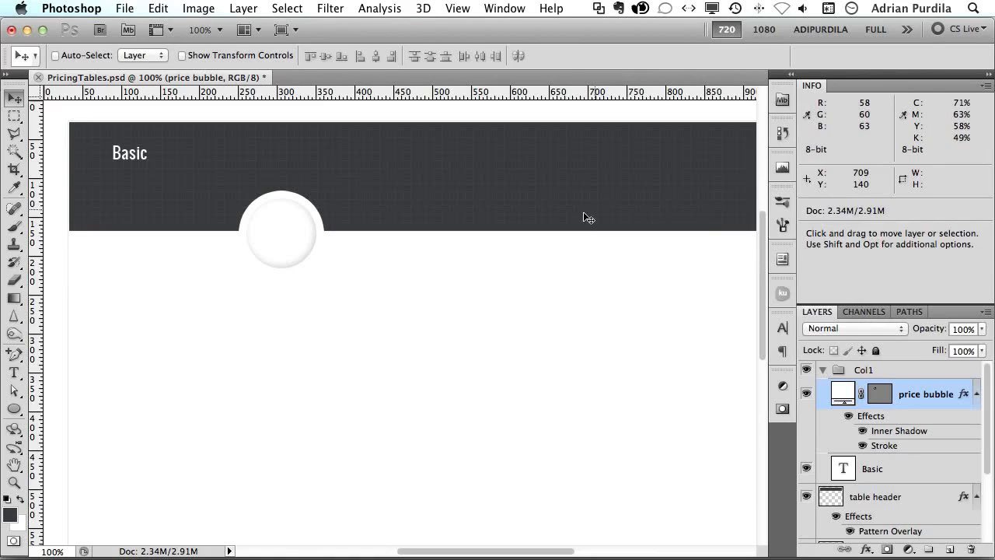
Step: Move the price bubble under the first column's title, centre the "Basic" text above it and save the document
{"action": "left_click_drag", "start_coordinate": [284, 225], "coordinate": [310, 246]}
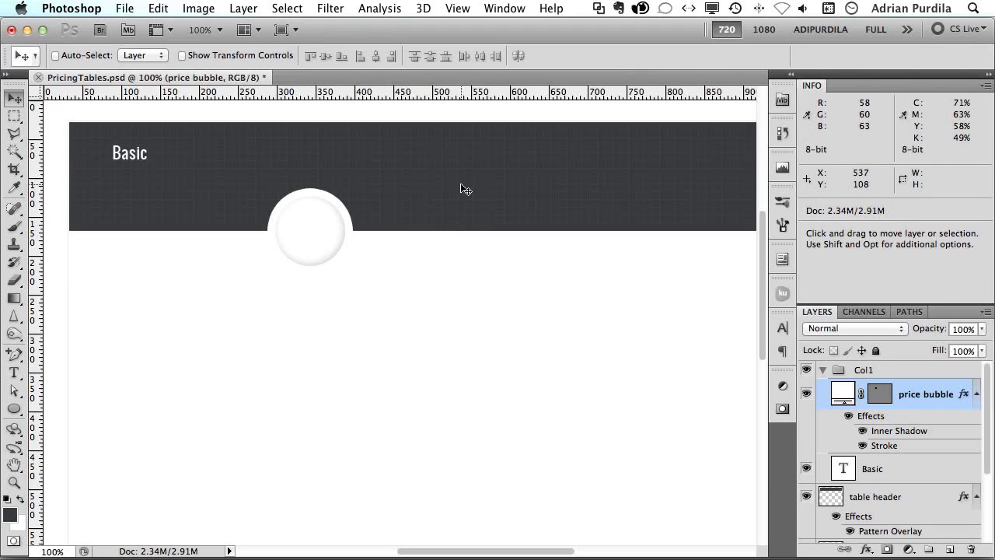
{"action": "left_click_drag", "start_coordinate": [319, 234], "coordinate": [157, 234]}
{"action": "left_click", "coordinate": [871, 467]}
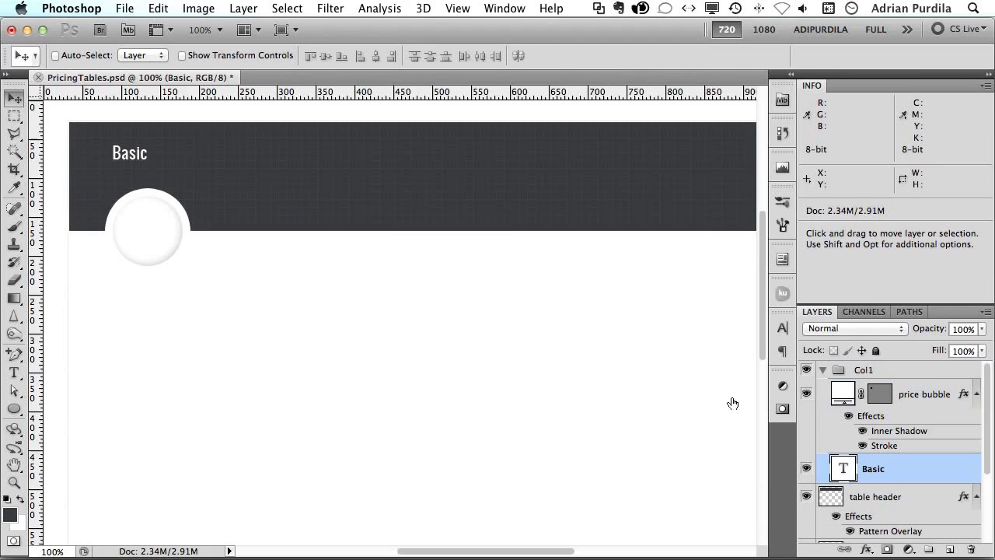
{"action": "left_click_drag", "start_coordinate": [143, 172], "coordinate": [155, 169]}
{"action": "key", "text": "super+s"}
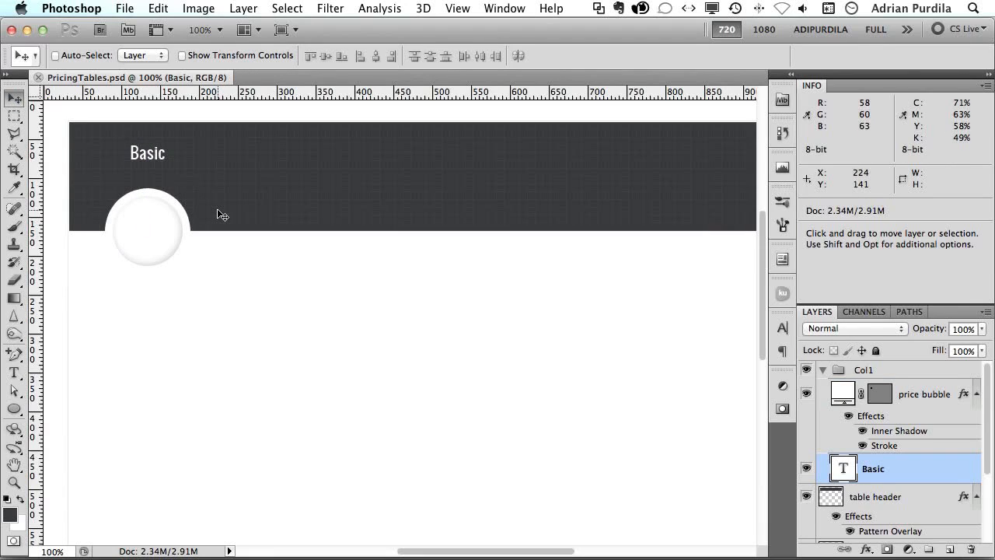
Step: Duplicate the "Basic" text down onto the price bubble and place the copy's layer above the price bubble layer
{"action": "left_click_drag", "start_coordinate": [162, 178], "coordinate": [166, 255]}
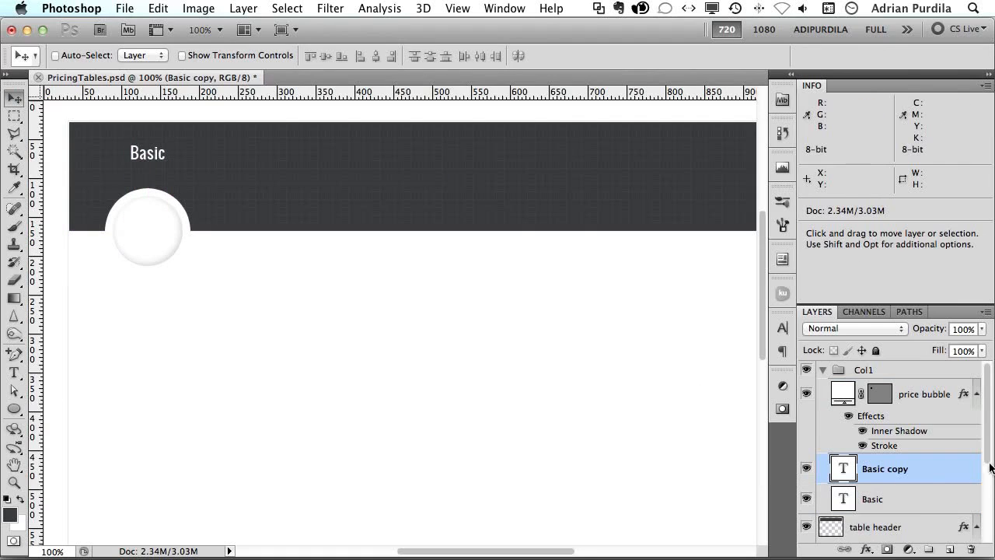
{"action": "left_click_drag", "start_coordinate": [925, 481], "coordinate": [900, 393]}
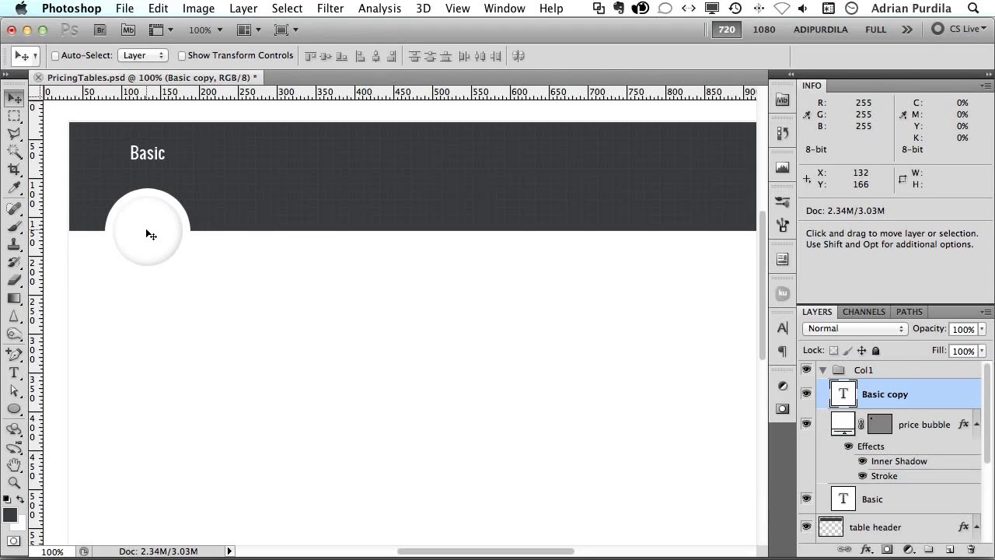
Step: Replace the duplicated text on the price bubble with "$9.00" and "per month" on two lines, in the dark foreground colour
{"action": "key", "text": "t"}
{"action": "left_click_drag", "start_coordinate": [134, 224], "coordinate": [166, 248]}
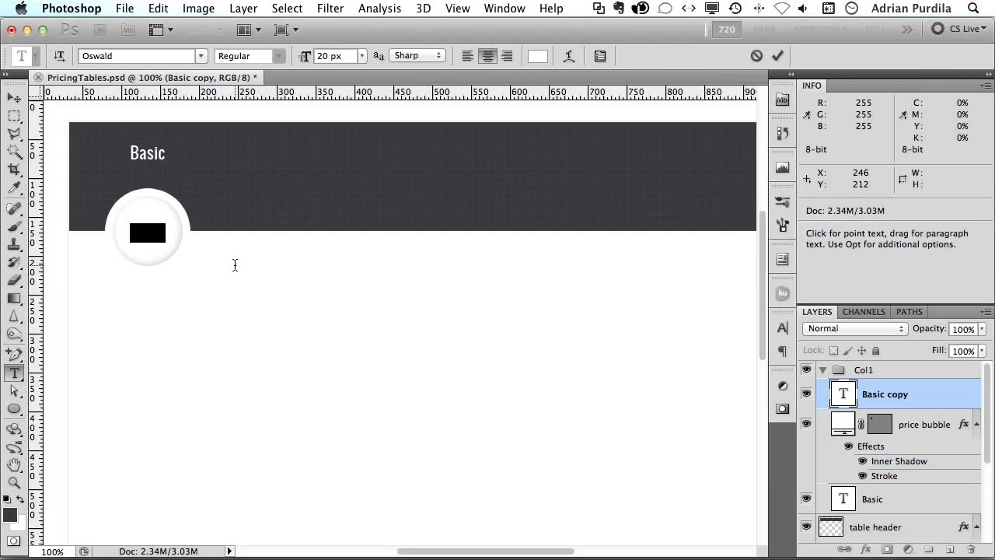
{"action": "key", "text": "BackSpace"}
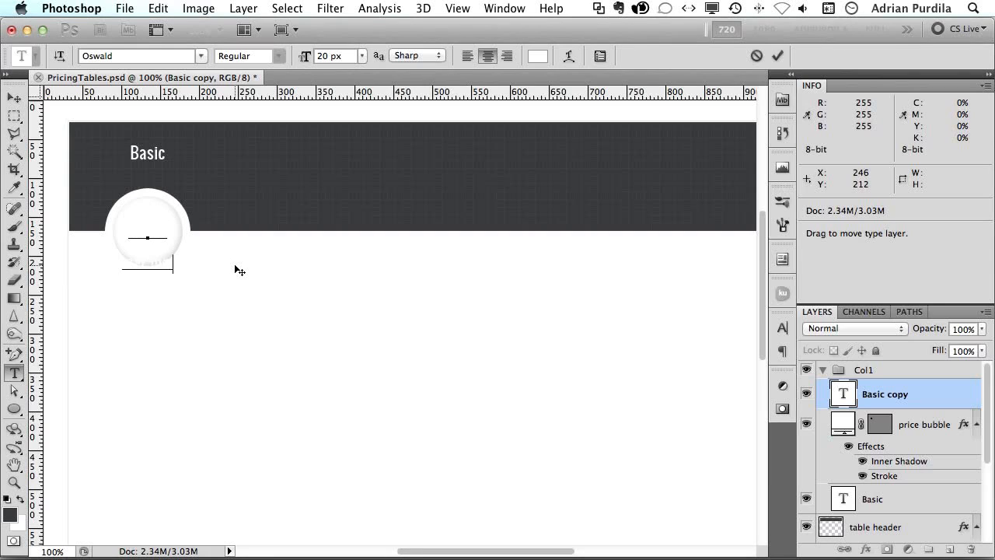
{"action": "key", "text": "super+Return"}
{"action": "key", "text": "v"}
{"action": "key", "text": "Delete"}
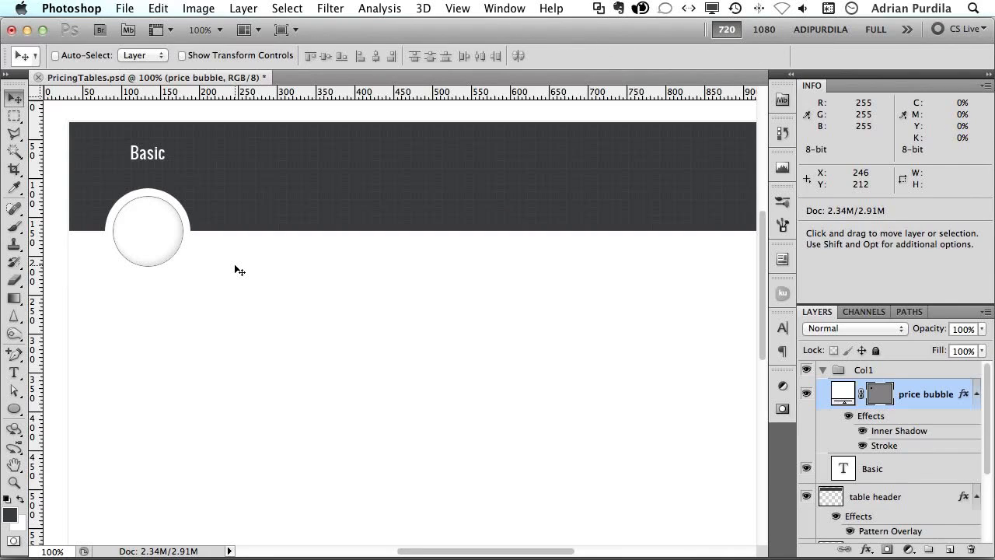
{"action": "key", "text": "super+z"}
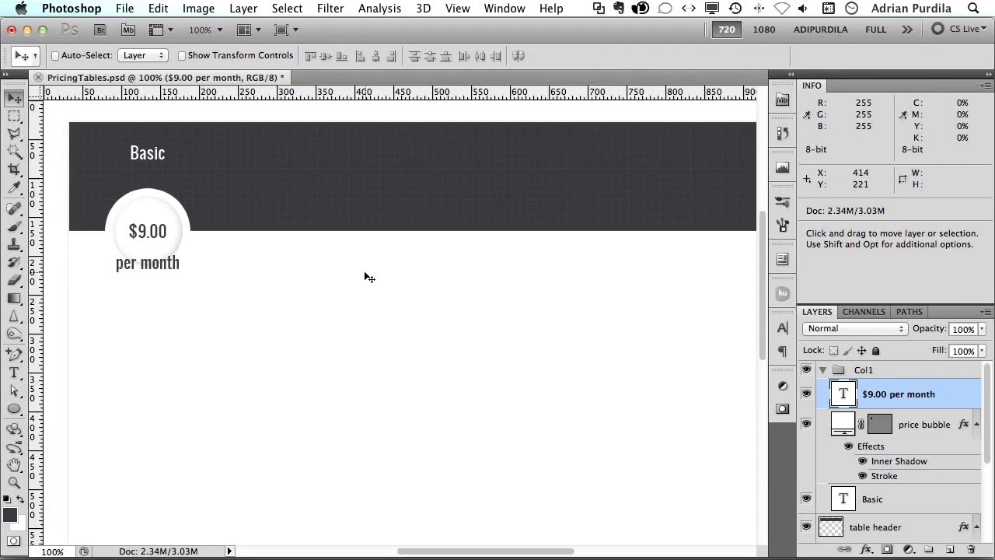
Step: Format the ".00" part of the price on the bubble as superscript
{"action": "key", "text": "t"}
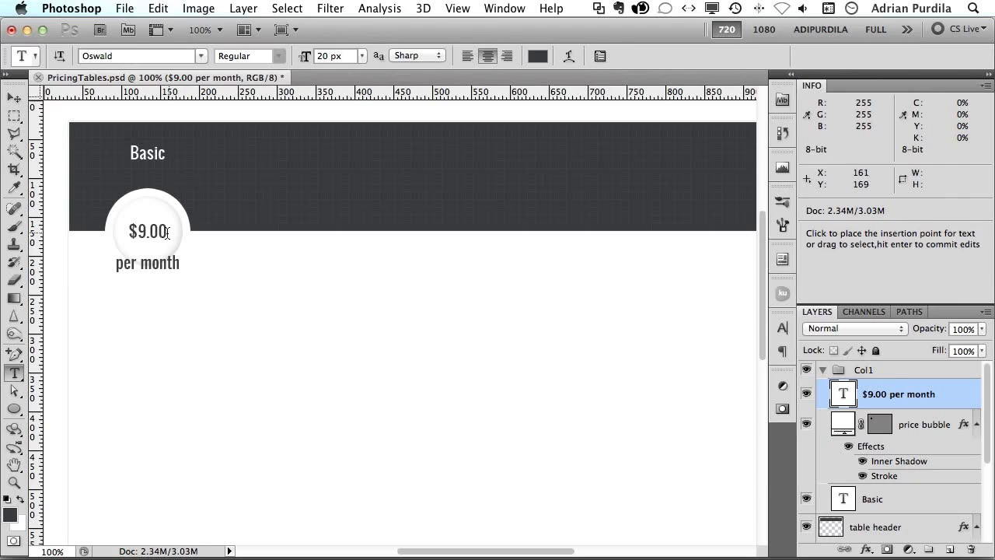
{"action": "left_click", "coordinate": [146, 232]}
{"action": "left_click_drag", "start_coordinate": [146, 231], "coordinate": [168, 232]}
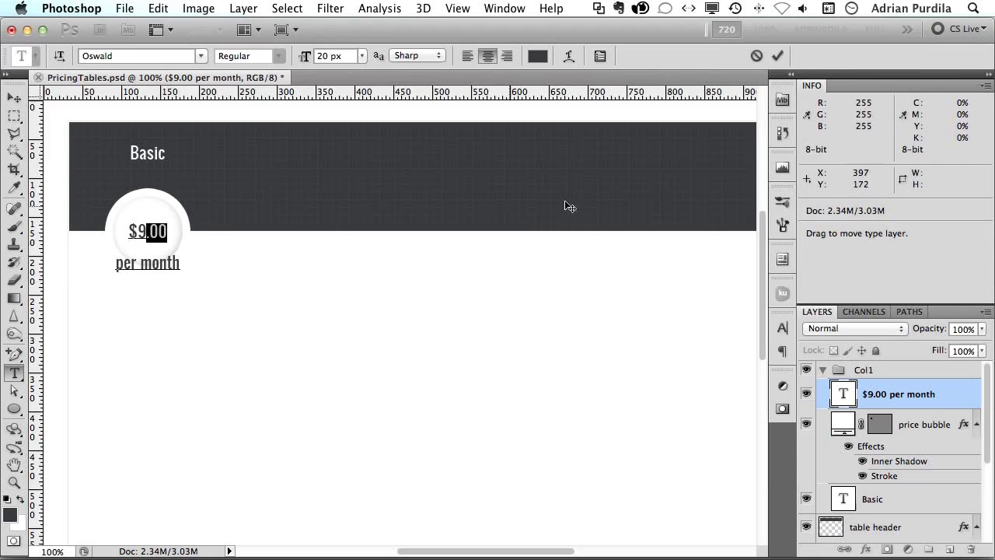
{"action": "left_click", "coordinate": [781, 328]}
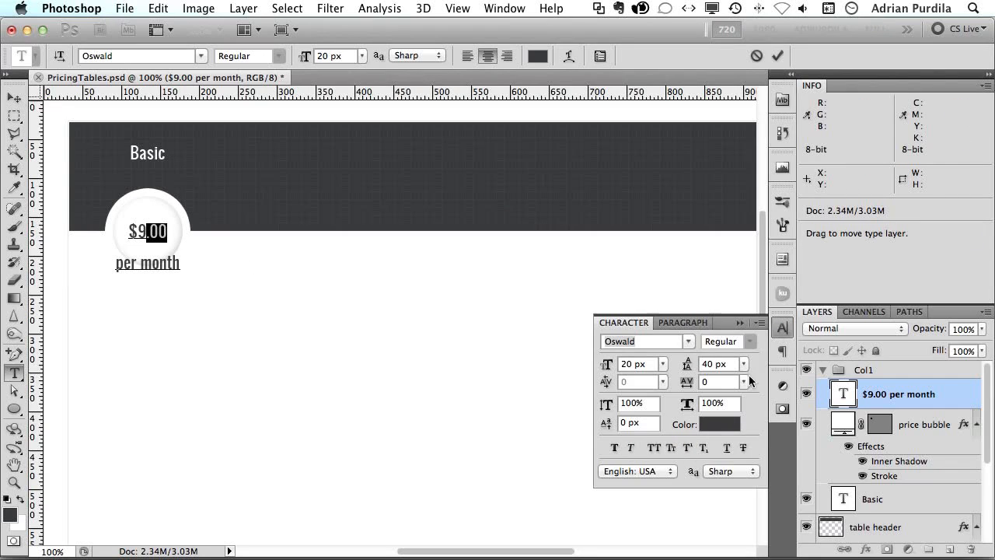
{"action": "left_click", "coordinate": [688, 448]}
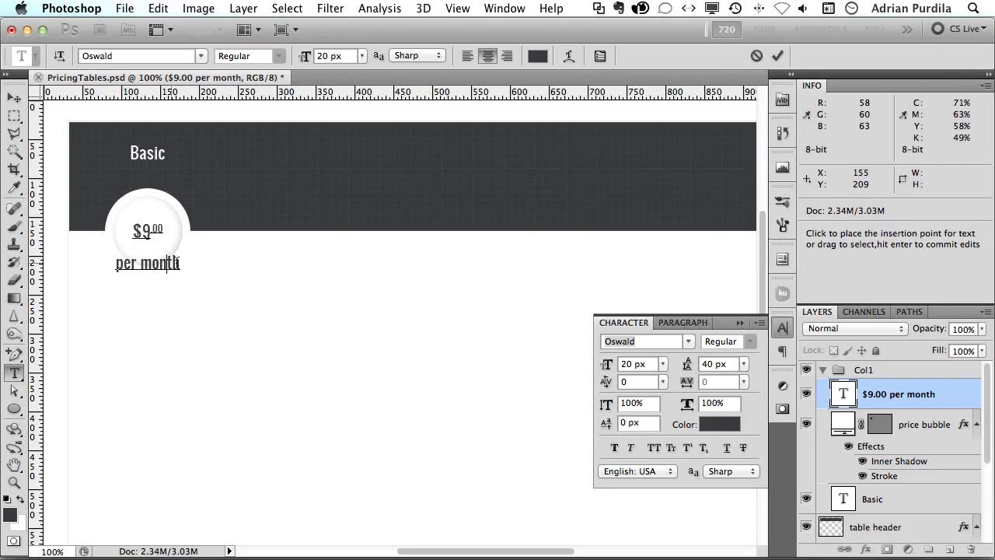
Step: Set the font size of the "per month" line to 12 px
{"action": "left_click_drag", "start_coordinate": [180, 262], "coordinate": [117, 264]}
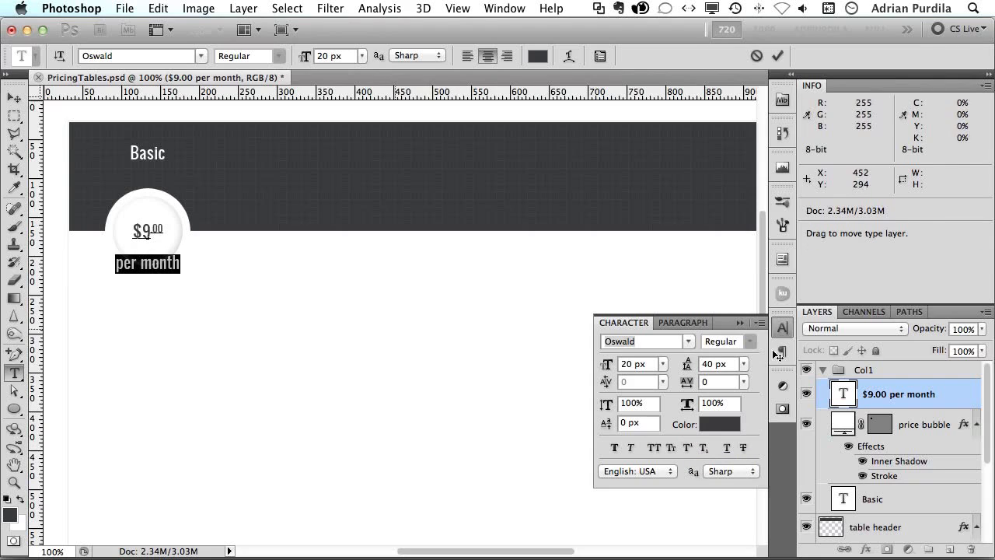
{"action": "left_click", "coordinate": [663, 364]}
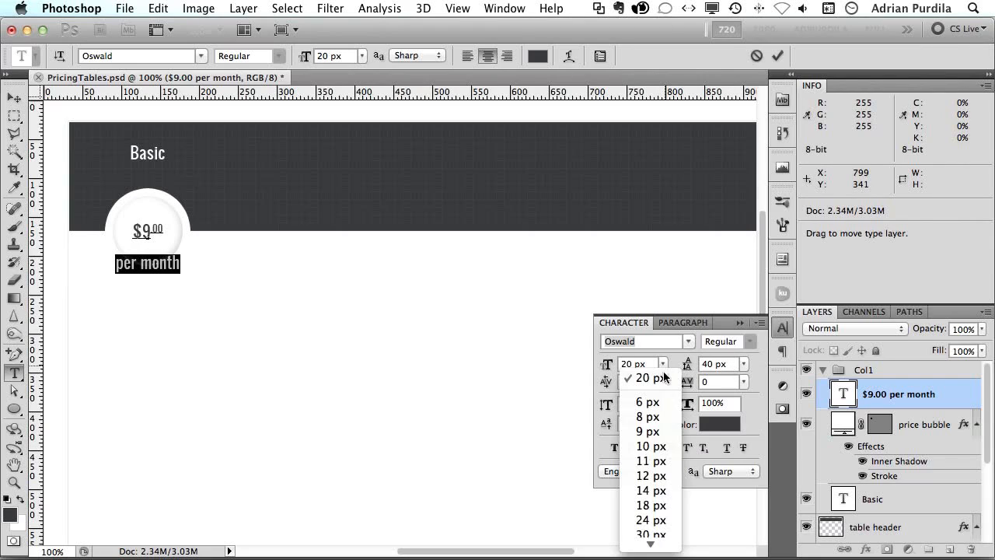
{"action": "left_click", "coordinate": [657, 475]}
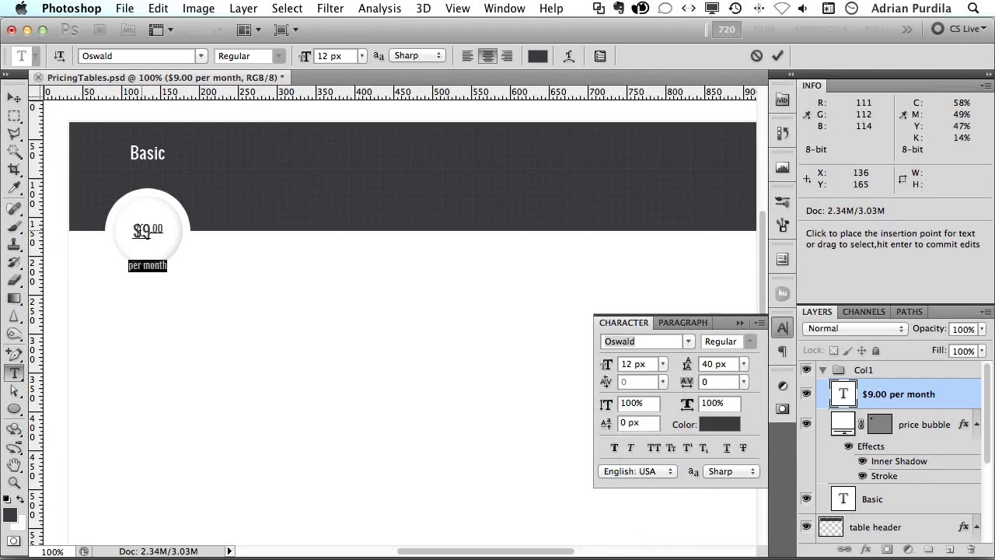
Step: Enlarge the "$9.00" price text to 24 px and commit the text edit
{"action": "left_click_drag", "start_coordinate": [133, 227], "coordinate": [164, 230]}
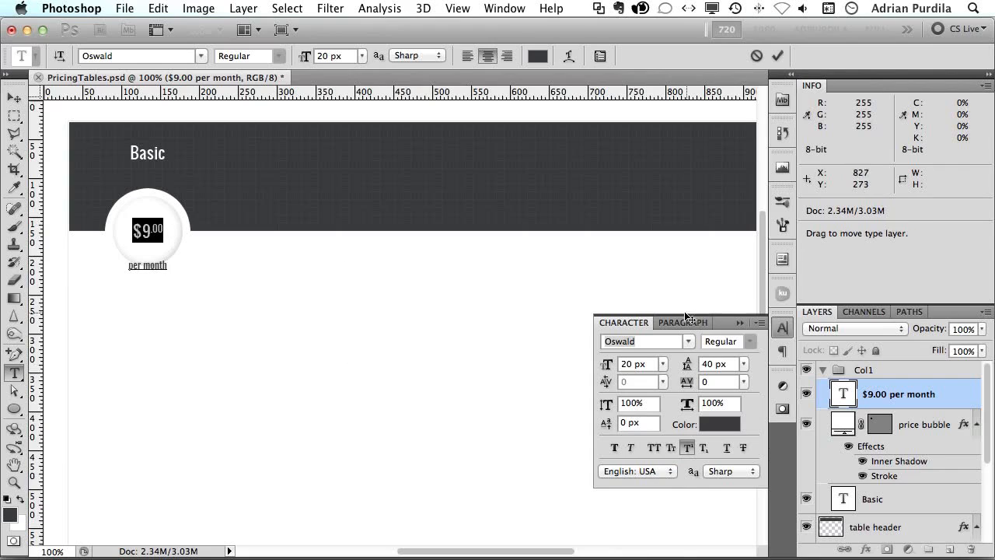
{"action": "left_click", "coordinate": [663, 364]}
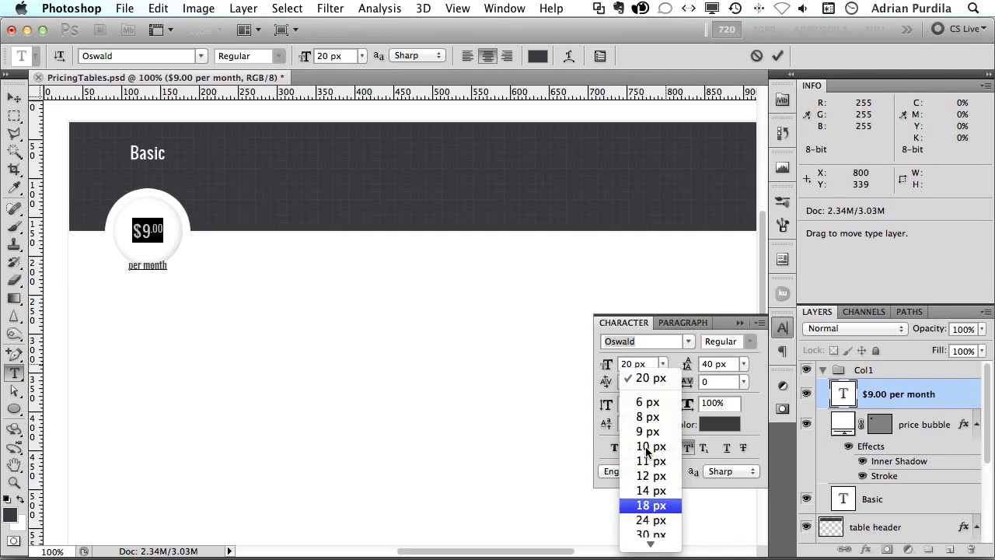
{"action": "left_click", "coordinate": [362, 57]}
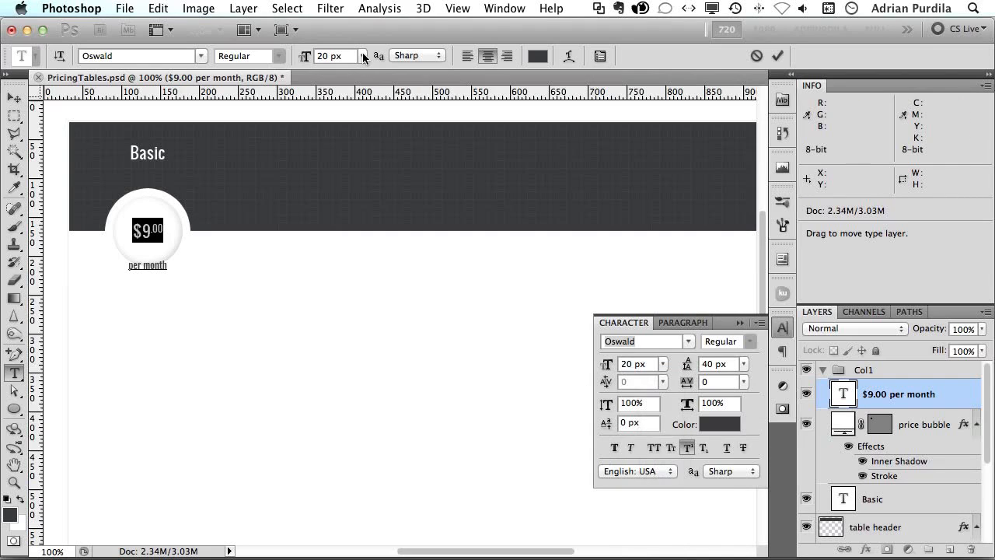
{"action": "left_click", "coordinate": [362, 56]}
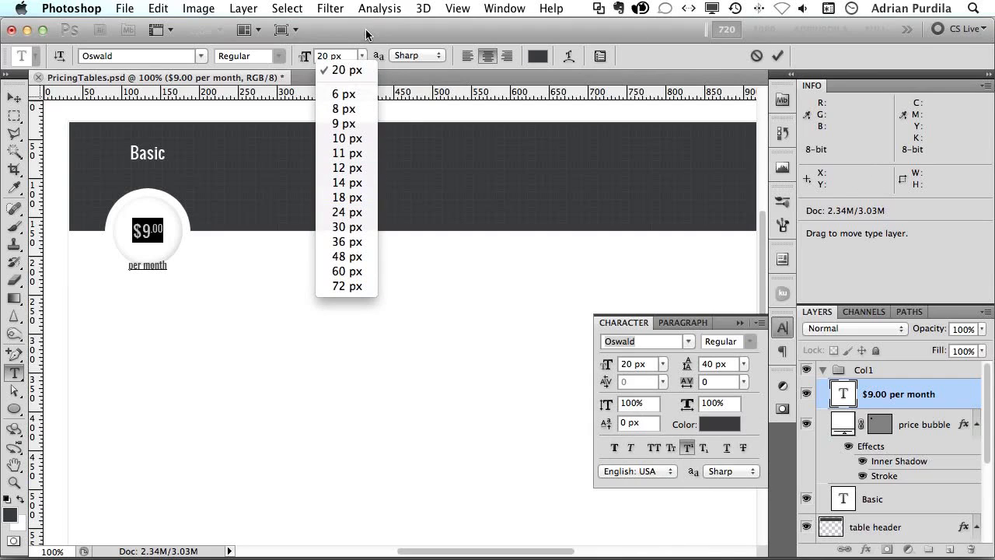
{"action": "left_click", "coordinate": [365, 32]}
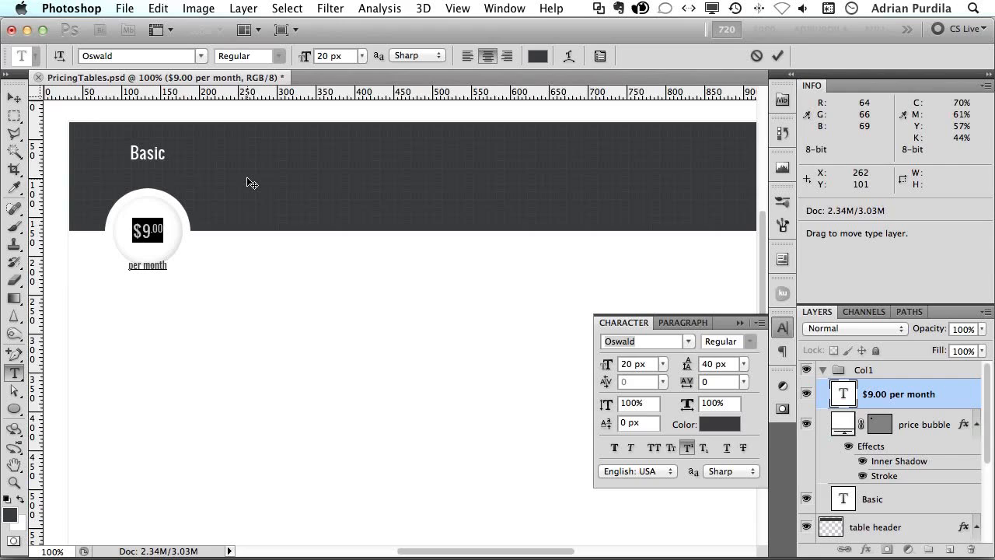
{"action": "key", "text": "super"}
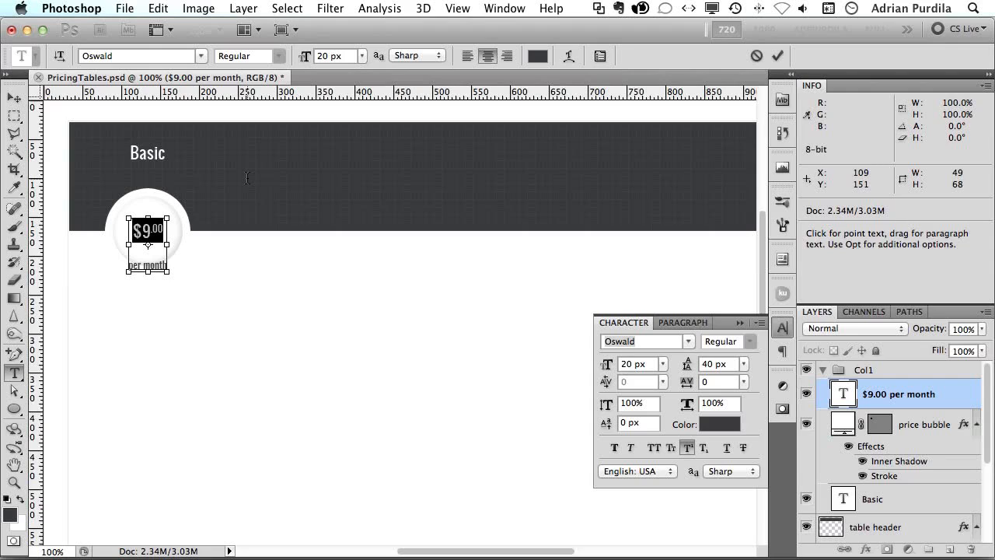
{"action": "key", "text": "super+shift+period"}
{"action": "key", "text": "super+shift+period"}
{"action": "key", "text": "super+shift+comma"}
{"action": "key", "text": "super+shift+comma"}
{"action": "key", "text": "super+shift+period"}
{"action": "key", "text": "super+shift+period"}
{"action": "key", "text": "super+Return"}
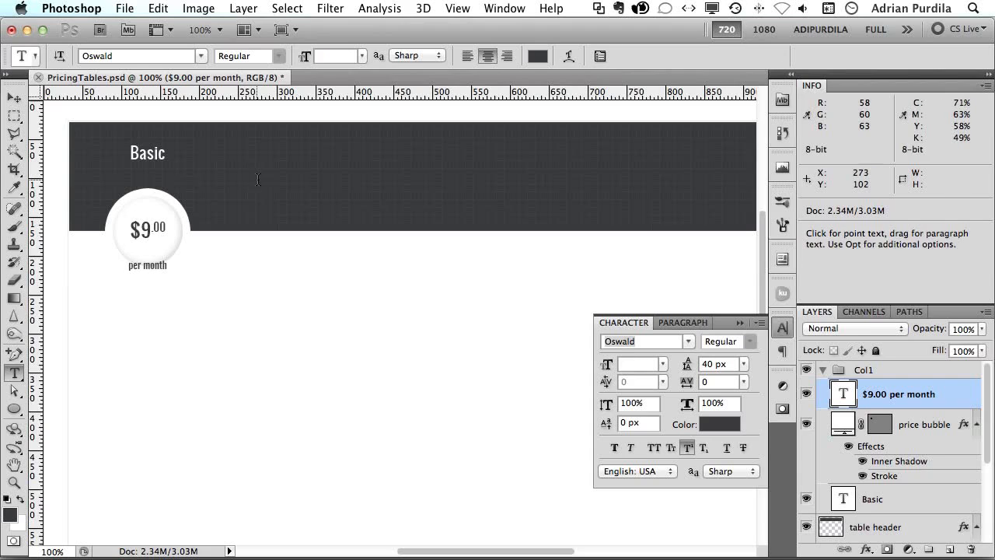
Step: Set the price text's leading to 18 px and colour the "per month" line #a1a7b0
{"action": "left_click", "coordinate": [743, 364]}
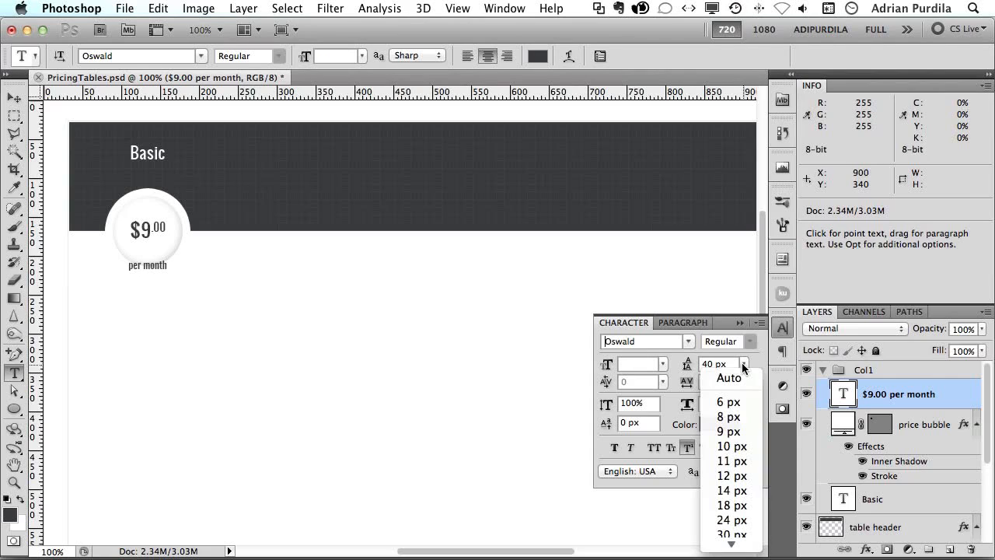
{"action": "left_click", "coordinate": [744, 506]}
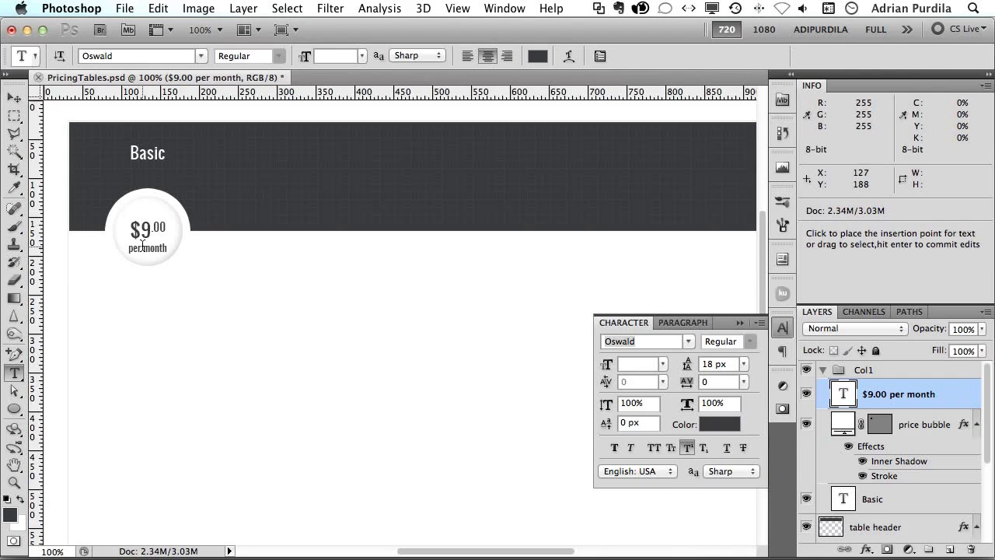
{"action": "left_click_drag", "start_coordinate": [129, 247], "coordinate": [168, 249]}
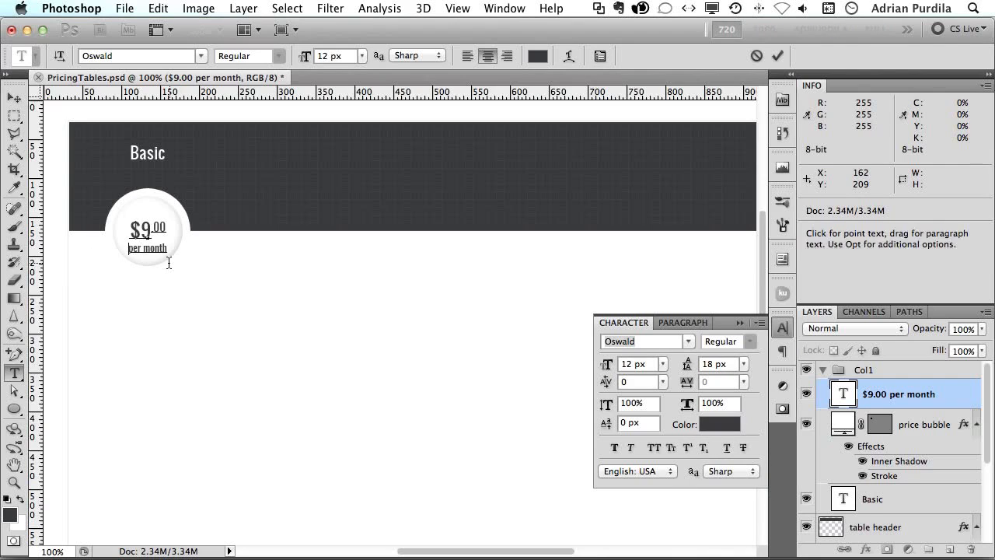
{"action": "left_click", "coordinate": [544, 56]}
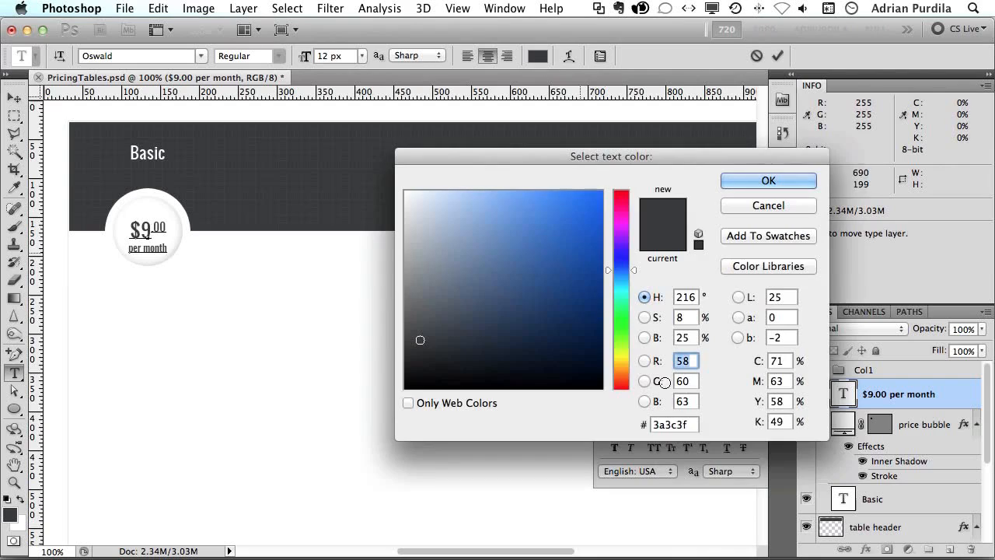
{"action": "left_click", "coordinate": [682, 425]}
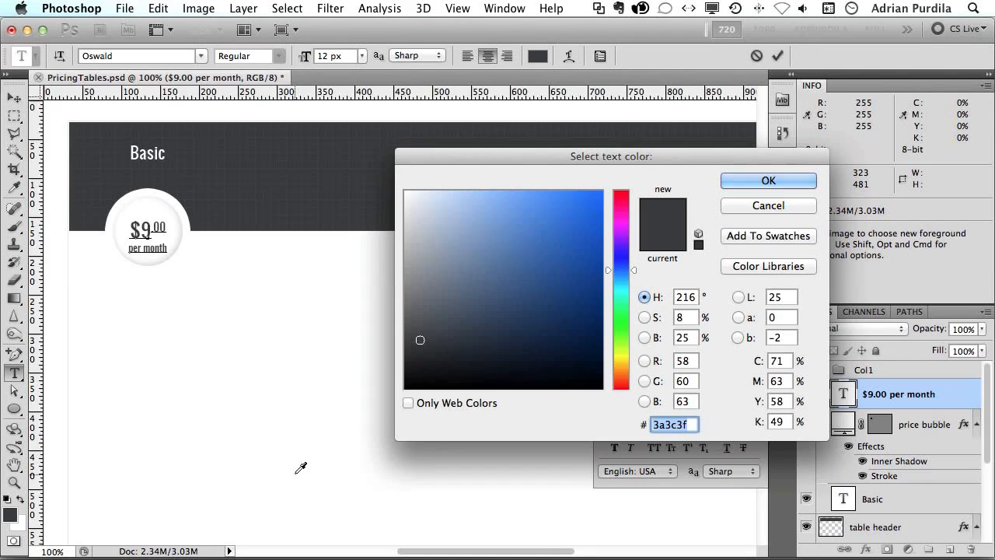
{"action": "type", "text": "a1"}
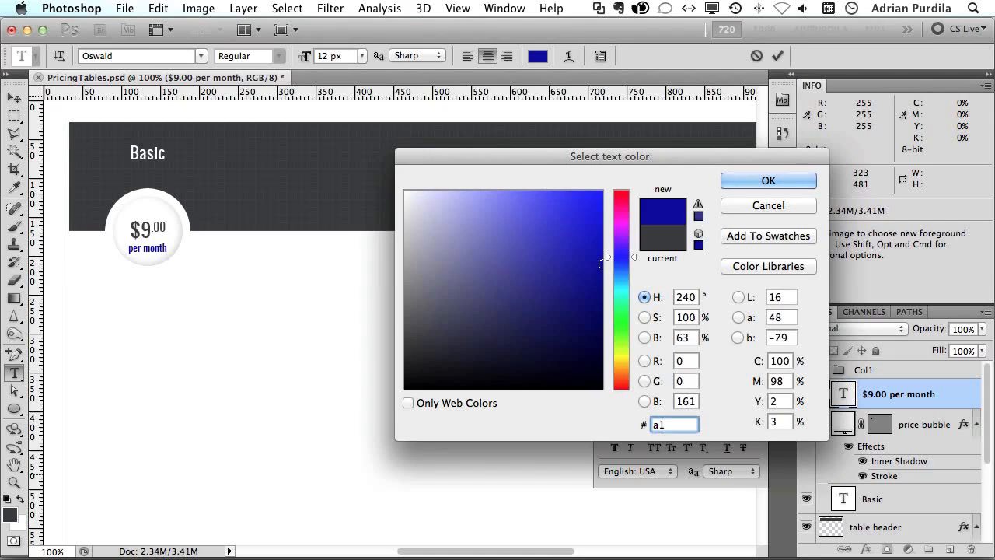
{"action": "type", "text": "a7"}
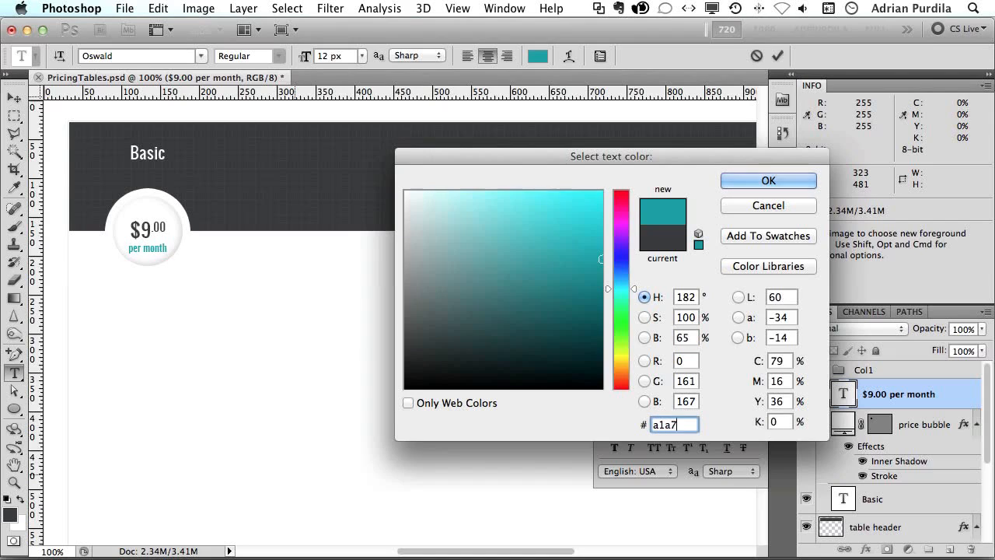
{"action": "type", "text": "b"}
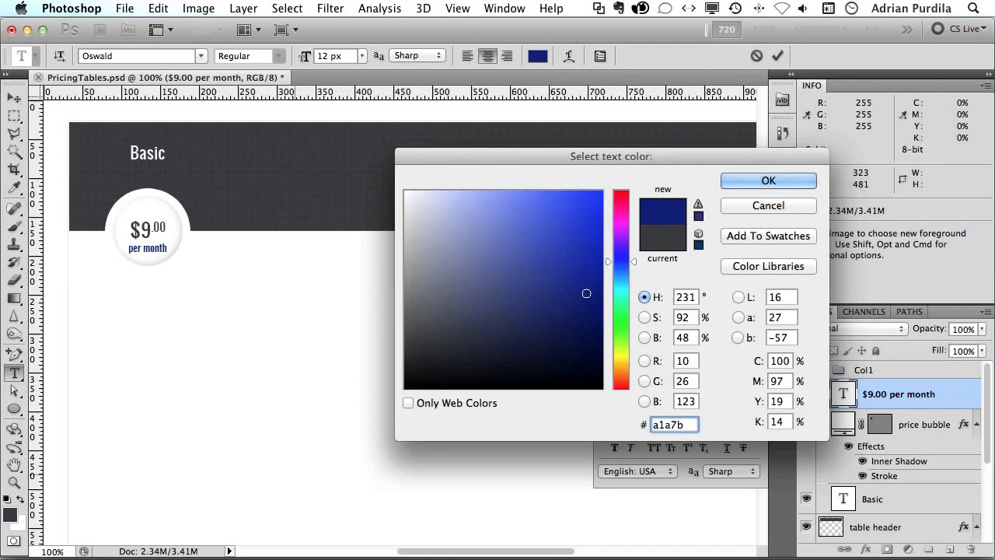
{"action": "type", "text": "0"}
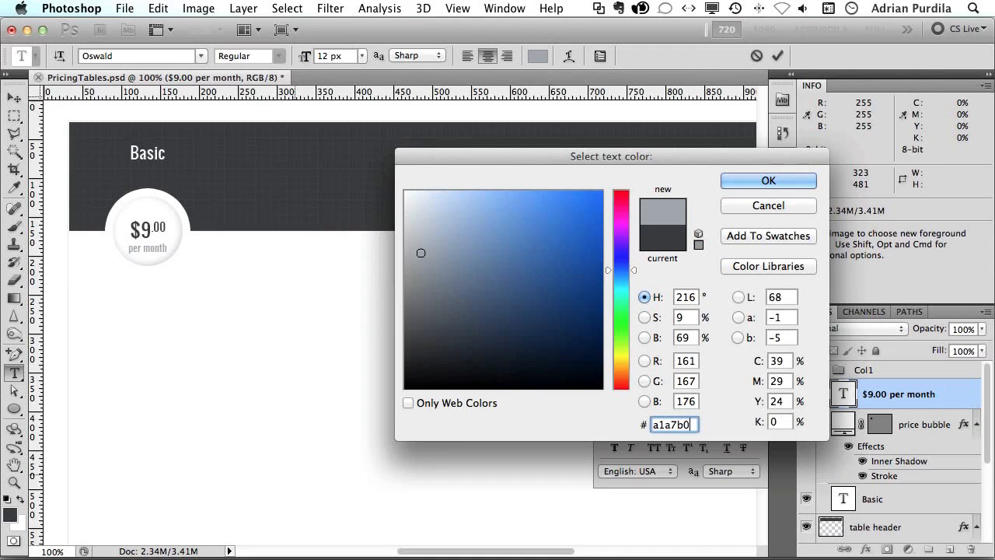
{"action": "key", "text": "Return"}
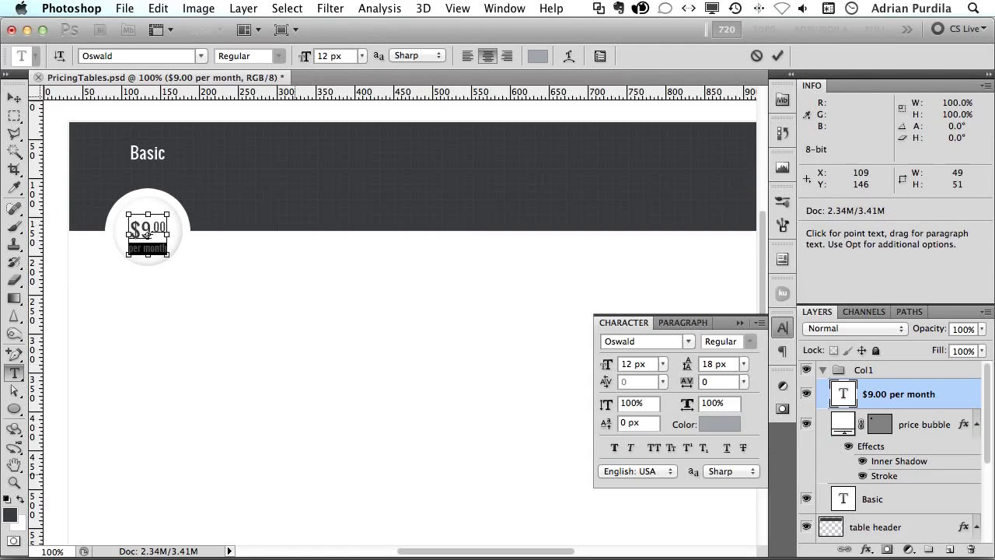
{"action": "key", "text": "ctrl+Return"}
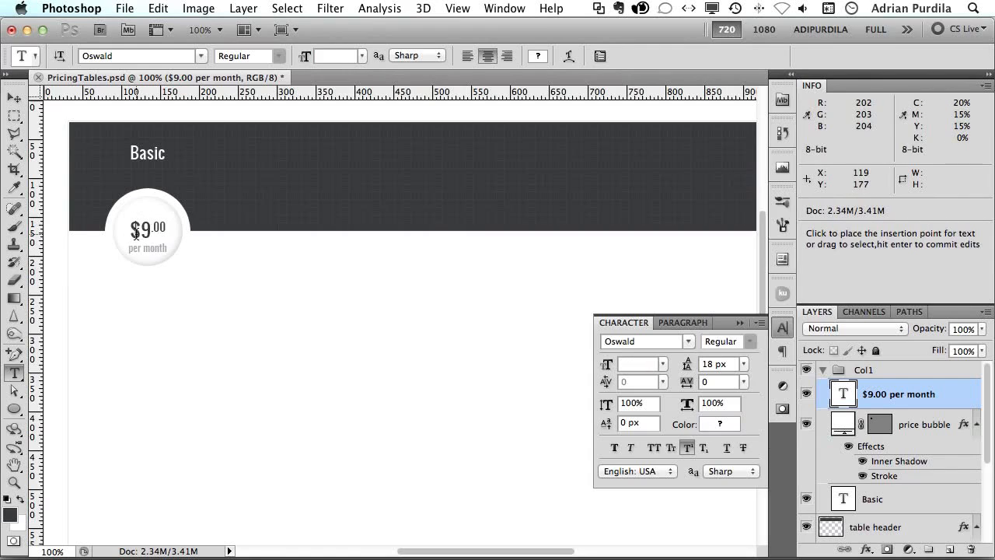
Step: Recolour the "$9.00" price text to the turquoise blue #52bcc9
{"action": "left_click", "coordinate": [145, 250]}
{"action": "key", "text": "ctrl+a"}
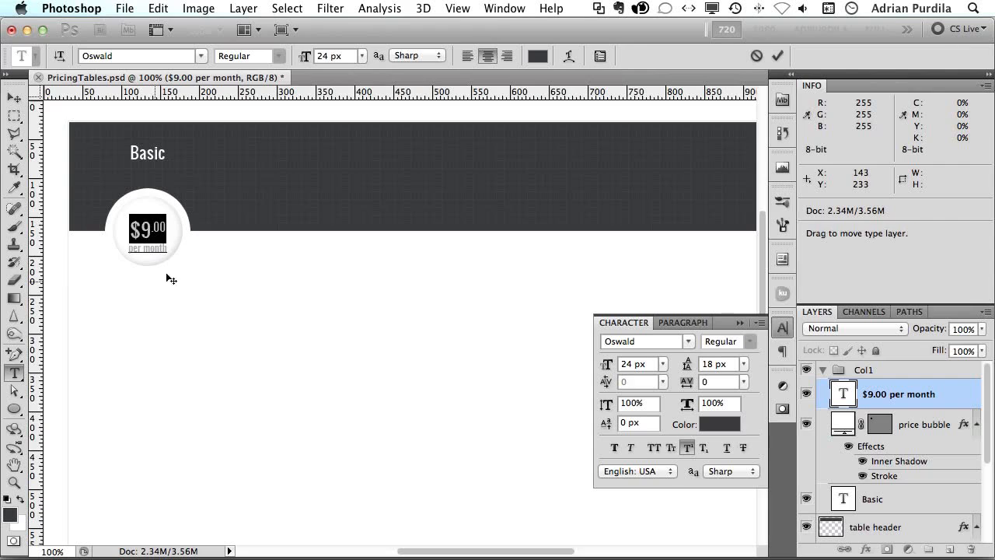
{"action": "left_click", "coordinate": [537, 56]}
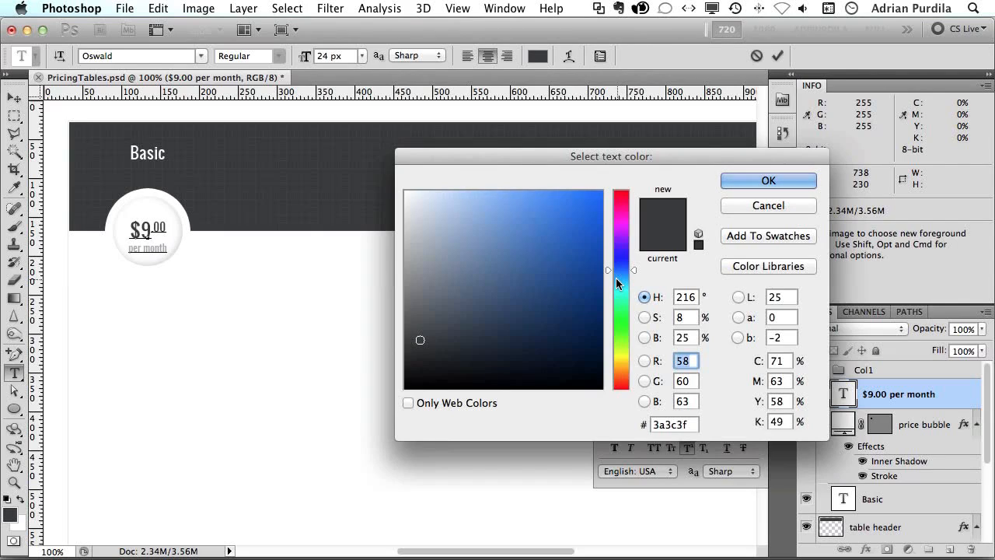
{"action": "left_click_drag", "start_coordinate": [621, 278], "coordinate": [624, 285]}
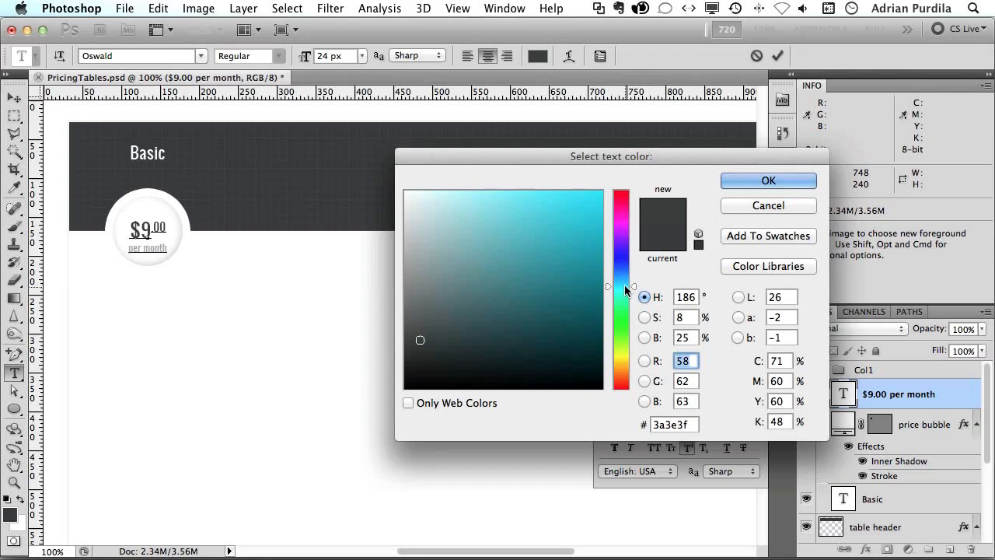
{"action": "left_click_drag", "start_coordinate": [579, 260], "coordinate": [518, 241]}
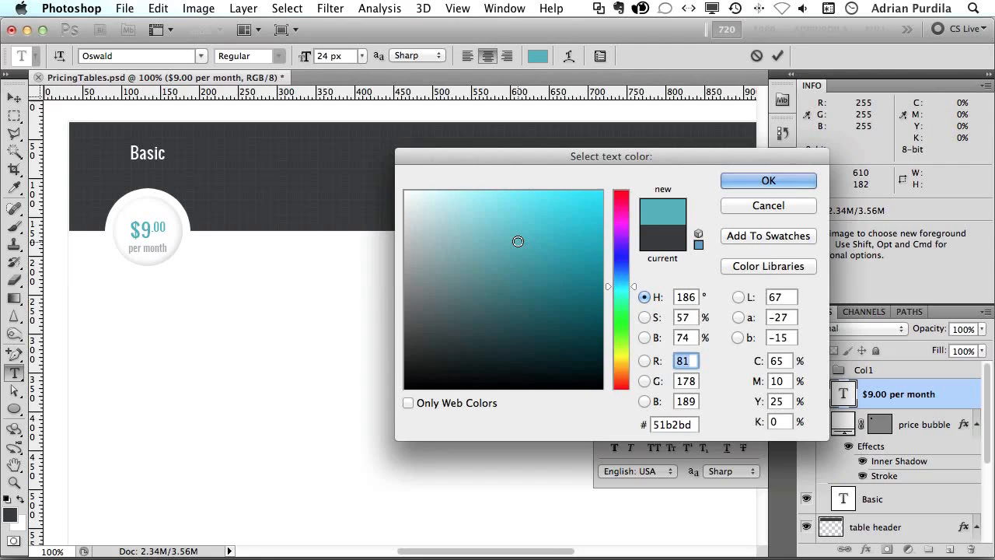
{"action": "left_click", "coordinate": [523, 233]}
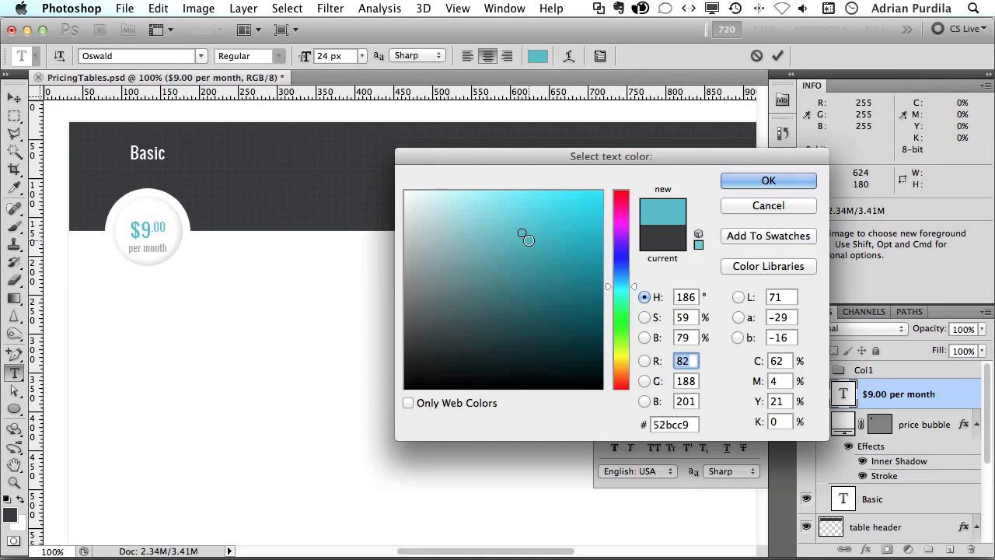
{"action": "key", "text": "Return"}
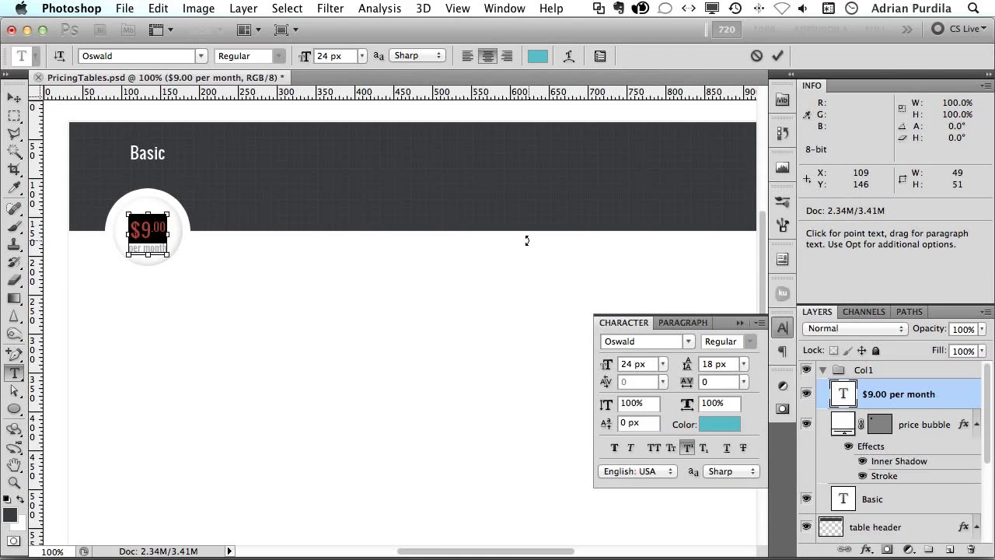
Step: Commit the price text edit, centre the text inside the round price bubble, and save the document
{"action": "key", "text": "super+Return"}
{"action": "key", "text": "v"}
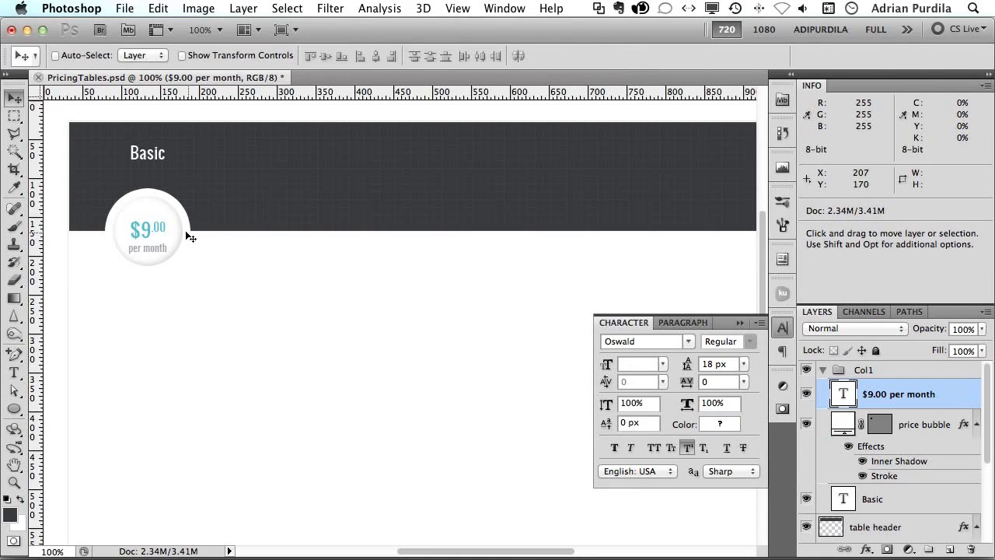
{"action": "left_click_drag", "start_coordinate": [150, 228], "coordinate": [153, 226]}
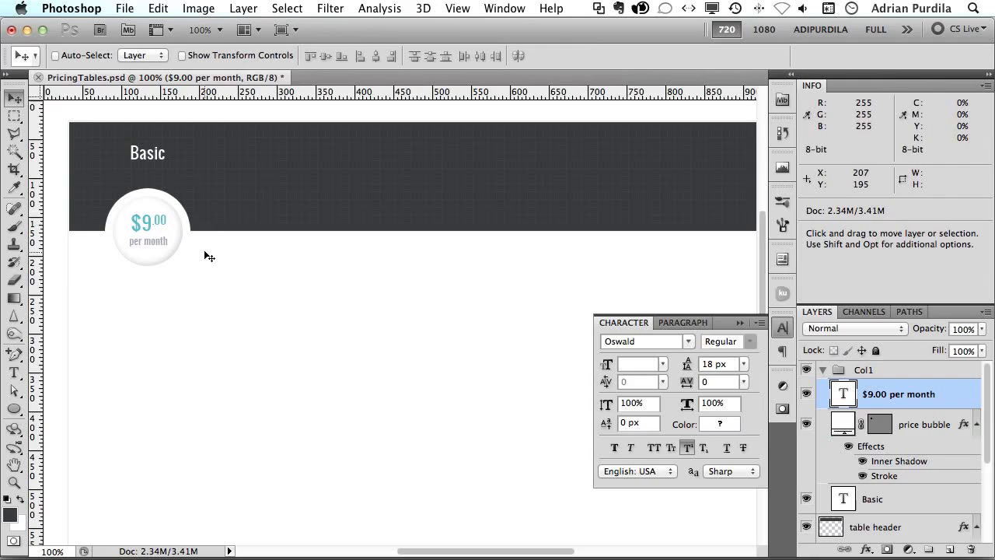
{"action": "key", "text": "Left"}
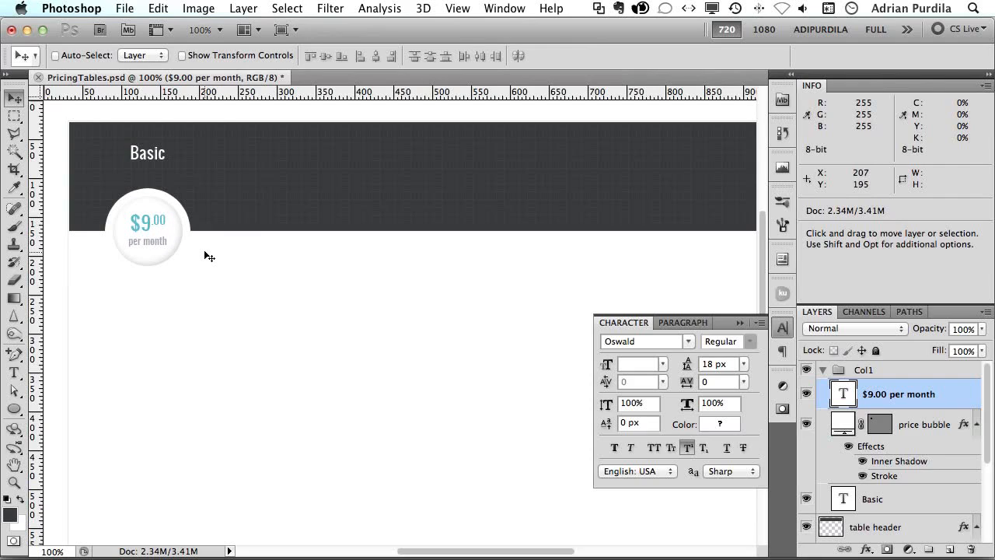
{"action": "key", "text": "super+s"}
{"action": "left_click", "coordinate": [739, 322]}
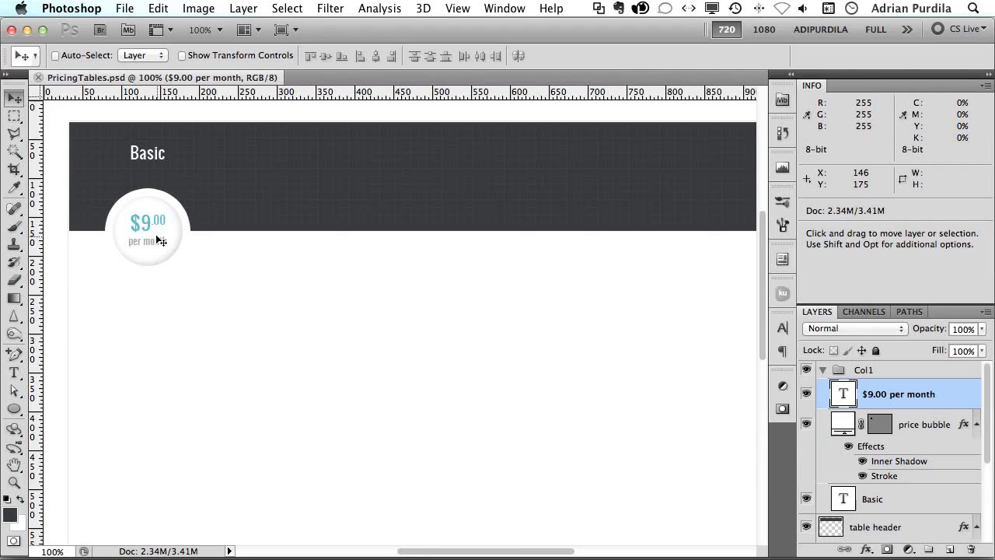
Step: Check the Sign Up button in the web example in Chrome, return to Photoshop, and create a layer group named "Sign Up Button" inside Col1
{"action": "key", "text": "super+Tab"}
{"action": "scroll", "coordinate": [294, 310], "scroll_direction": "down", "scroll_amount": 1}
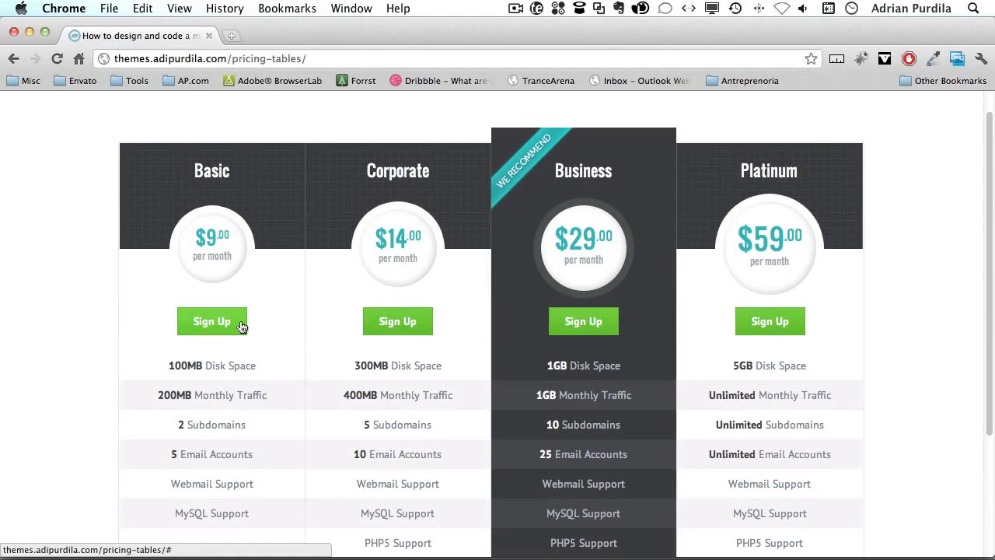
{"action": "scroll", "coordinate": [233, 324], "scroll_direction": "down", "scroll_amount": 4}
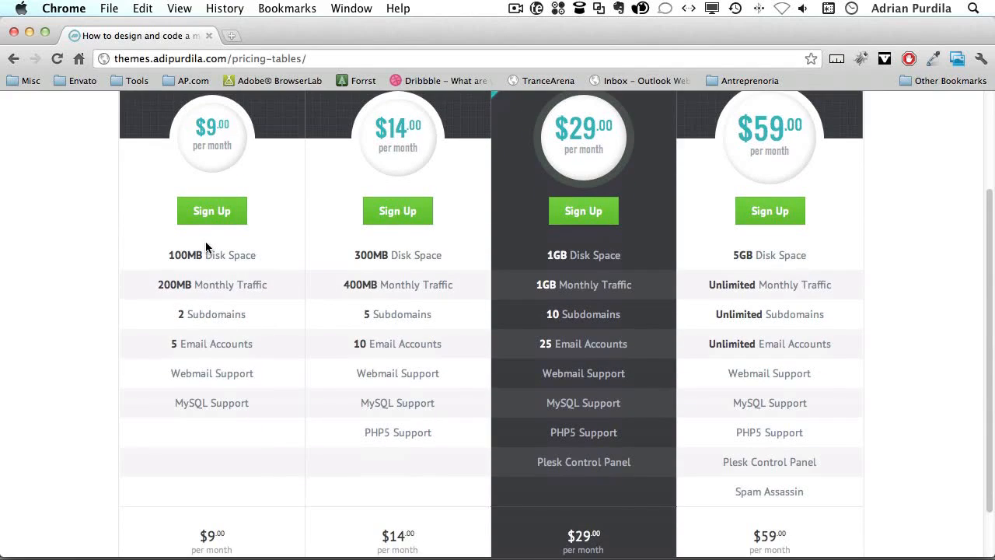
{"action": "key", "text": "super+Tab"}
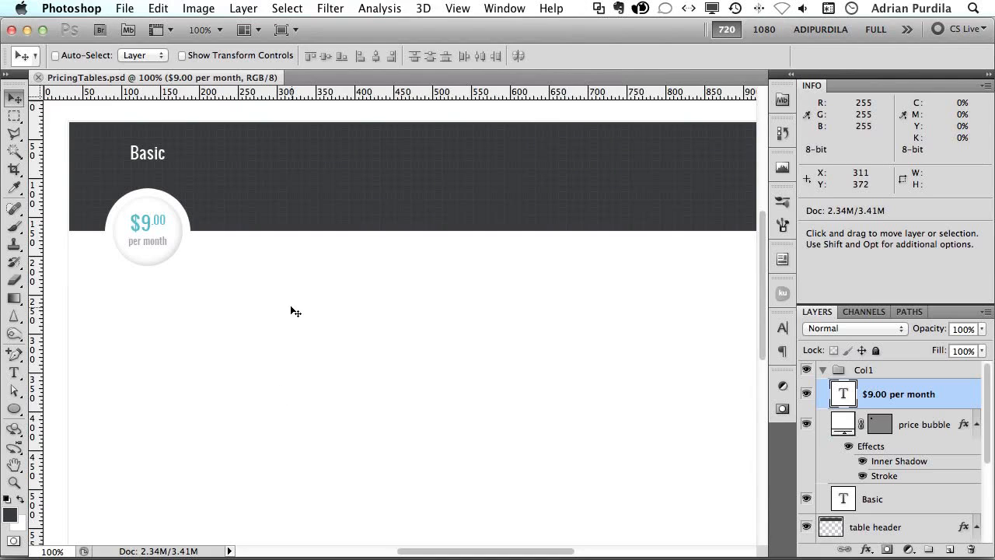
{"action": "left_click", "coordinate": [930, 550]}
{"action": "type", "text": "Sign Up Button"}
{"action": "key", "text": "Return"}
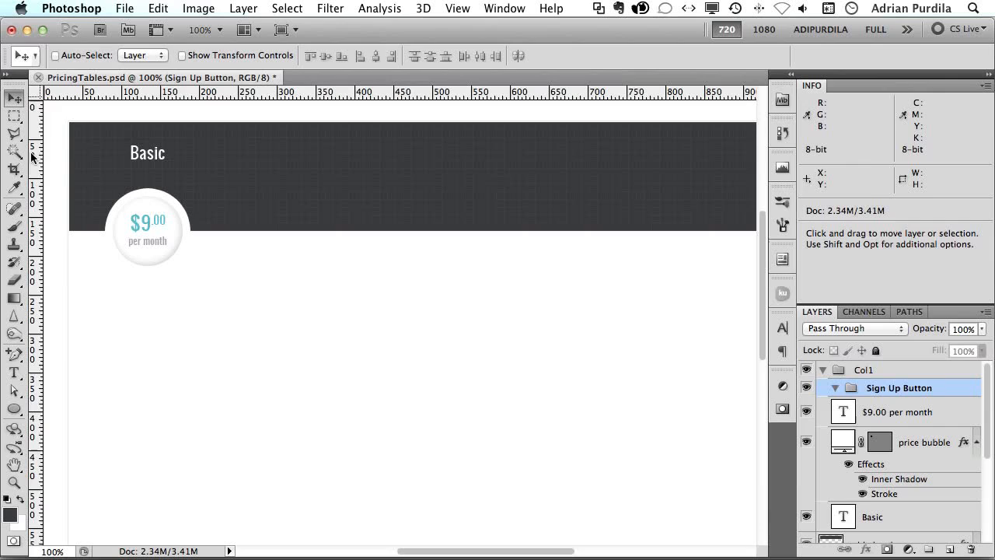
Step: Draw a rectangle shape about 80 by 30 px in the blank area below the header and name its layer "base"
{"action": "left_click", "coordinate": [14, 408]}
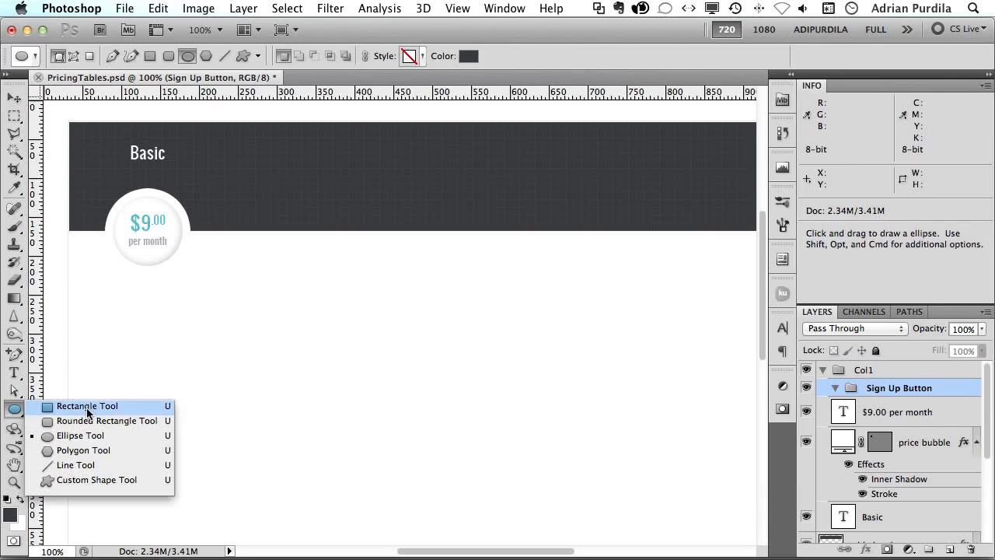
{"action": "left_click", "coordinate": [87, 411]}
{"action": "left_click_drag", "start_coordinate": [300, 311], "coordinate": [371, 335]}
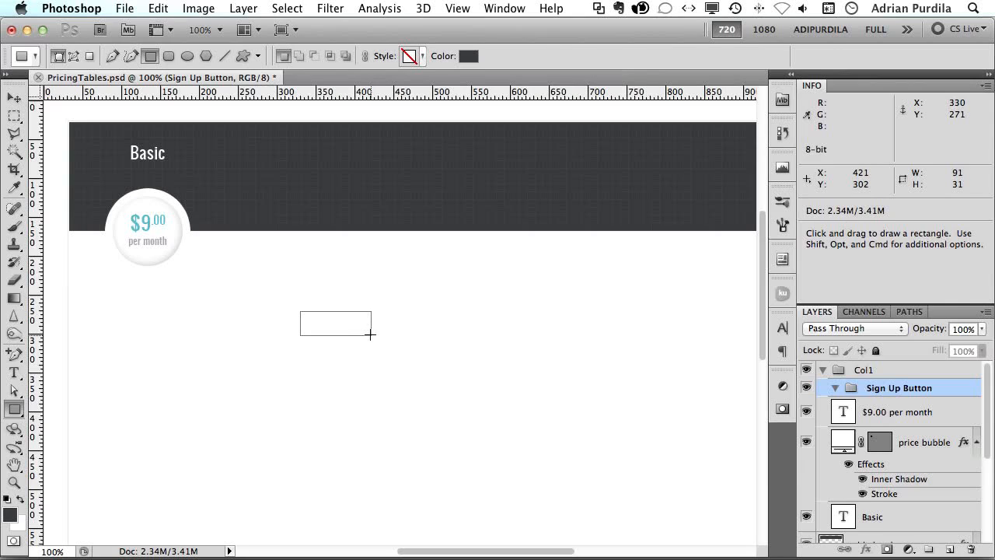
{"action": "left_click_drag", "start_coordinate": [370, 334], "coordinate": [361, 333]}
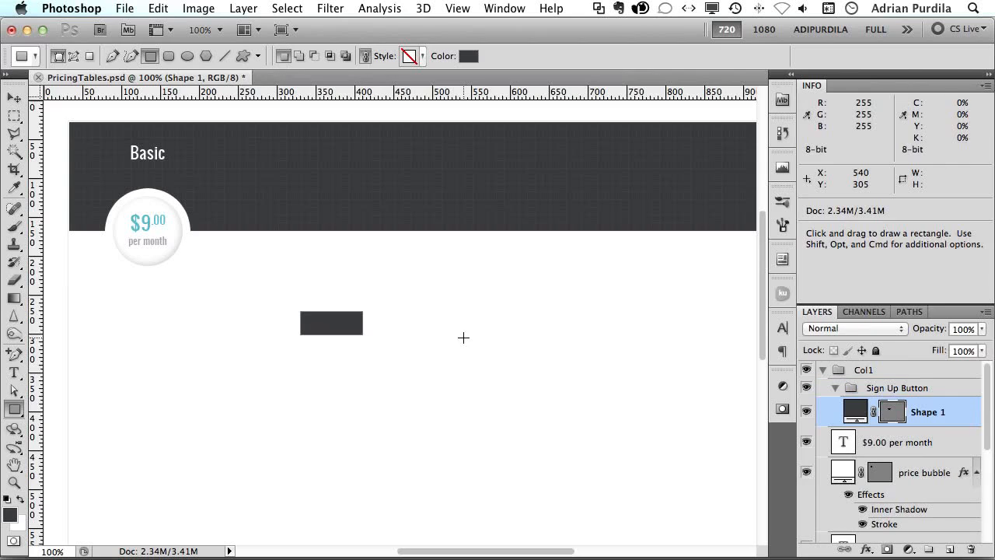
{"action": "key", "text": "v"}
{"action": "double_click", "coordinate": [927, 412]}
{"action": "type", "text": "base"}
{"action": "key", "text": "Return"}
Step: Add a Gradient Overlay to the base layer and set the gradient's starting colour stop to #5fbb2d
{"action": "double_click", "coordinate": [943, 411]}
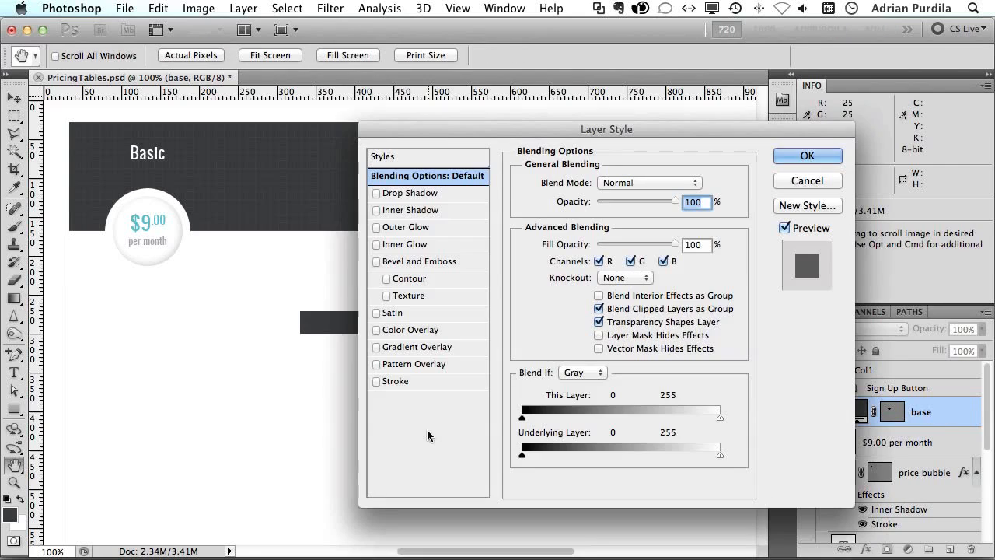
{"action": "left_click", "coordinate": [416, 348]}
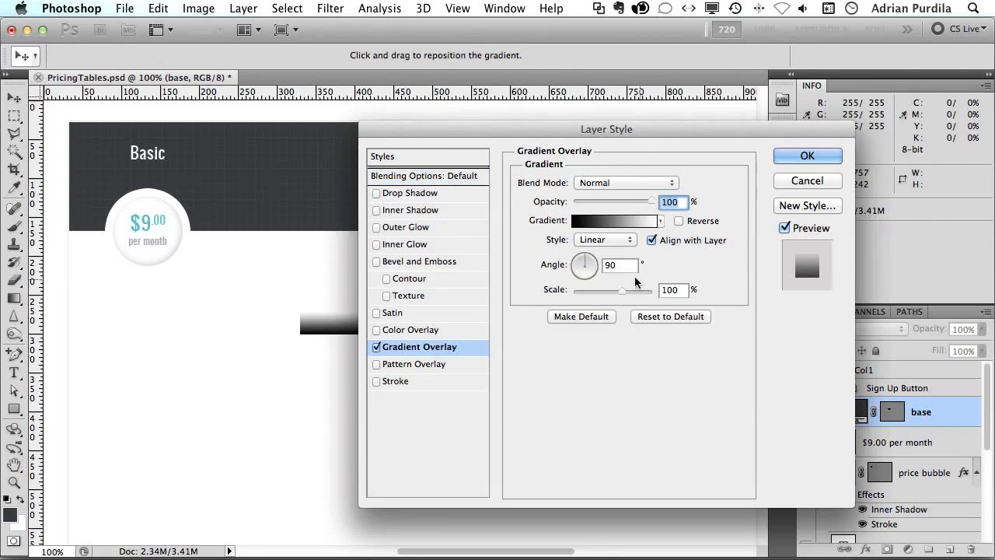
{"action": "left_click", "coordinate": [577, 219]}
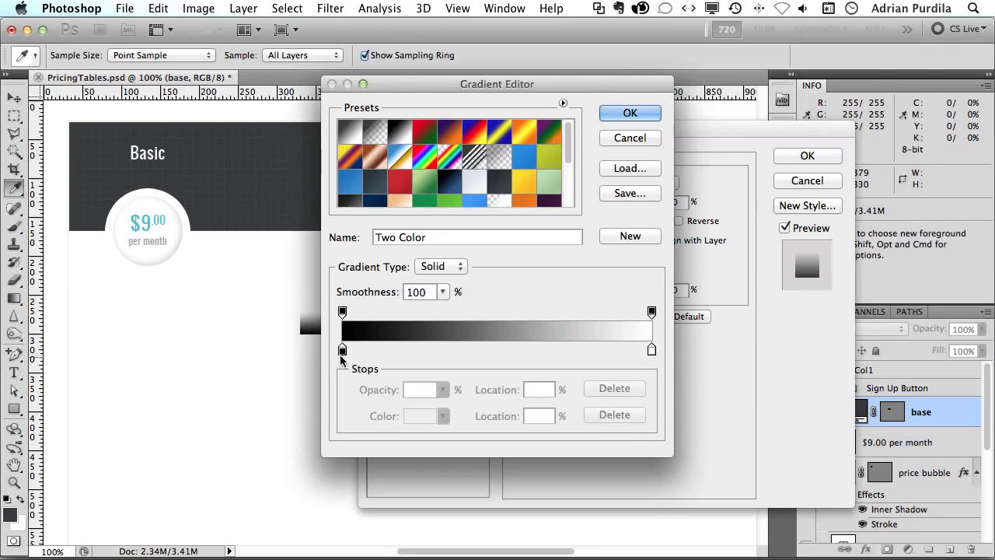
{"action": "left_click", "coordinate": [342, 351]}
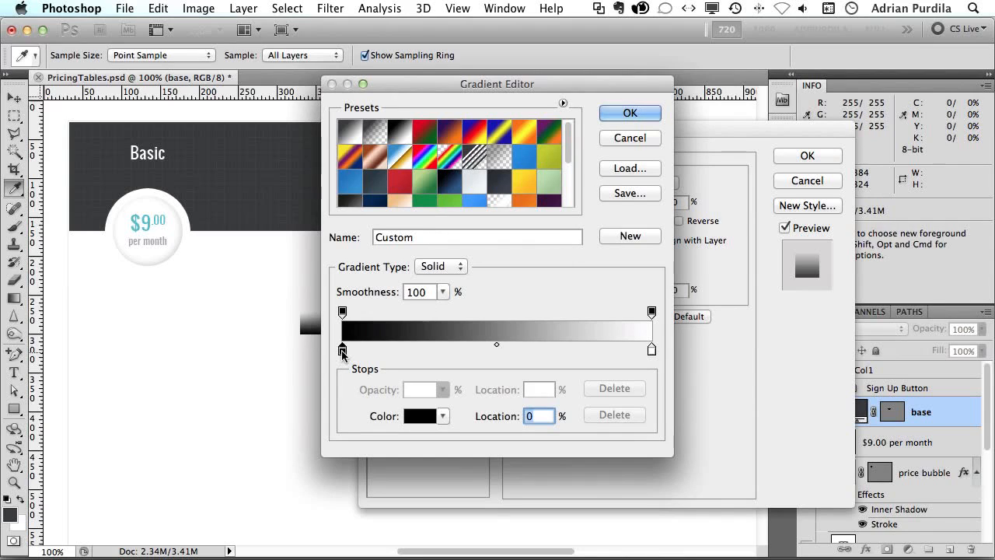
{"action": "double_click", "coordinate": [342, 350]}
{"action": "left_click_drag", "start_coordinate": [654, 425], "coordinate": [677, 443]}
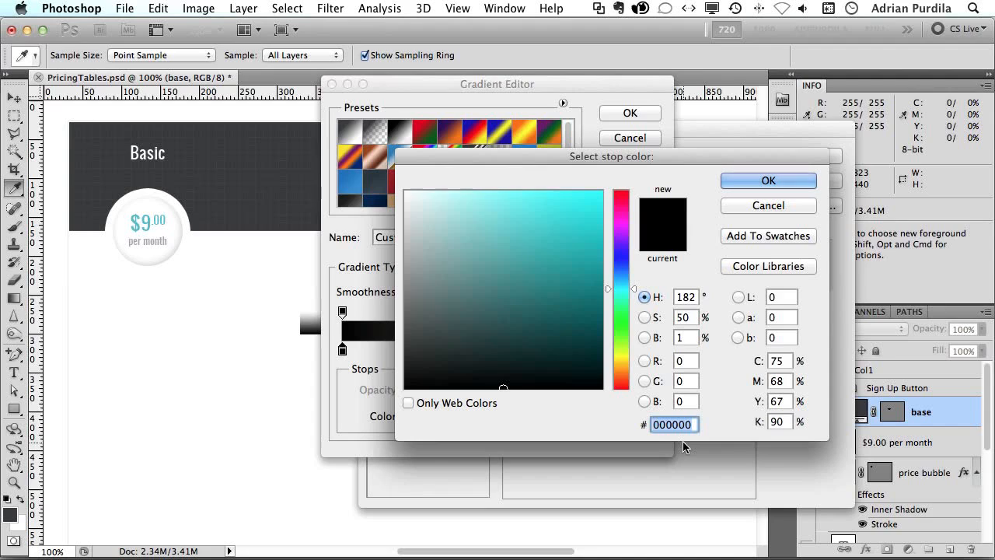
{"action": "type", "text": "5f"}
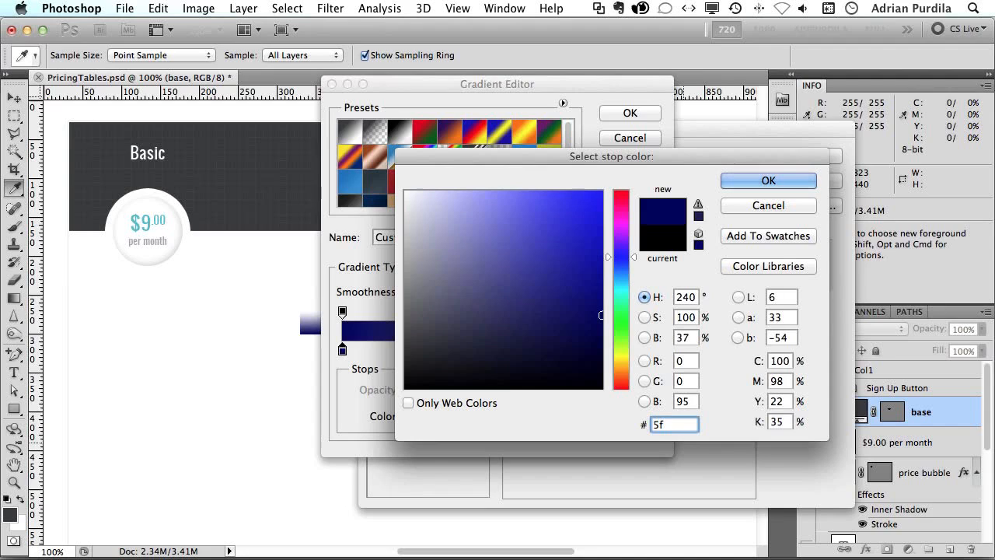
{"action": "type", "text": "bb2d"}
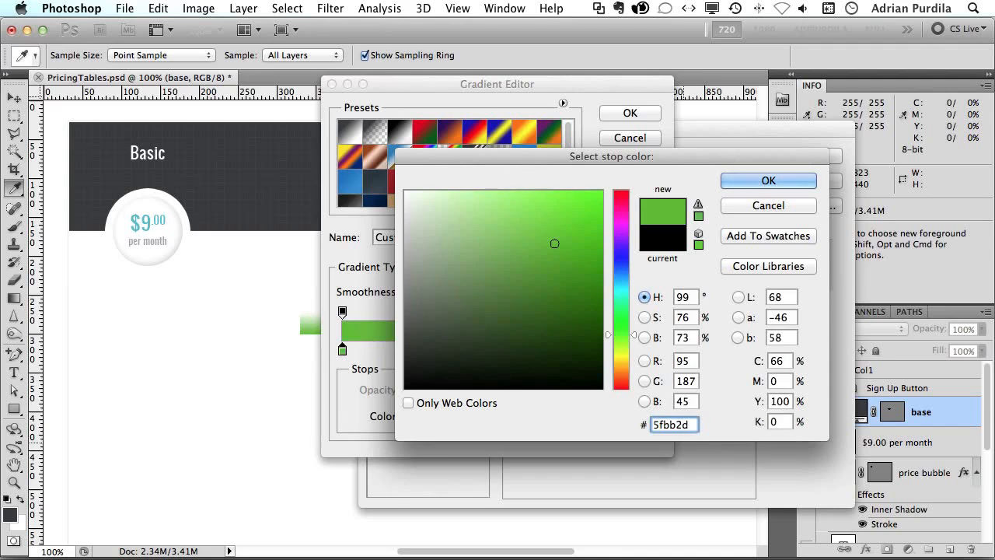
{"action": "key", "text": "Return"}
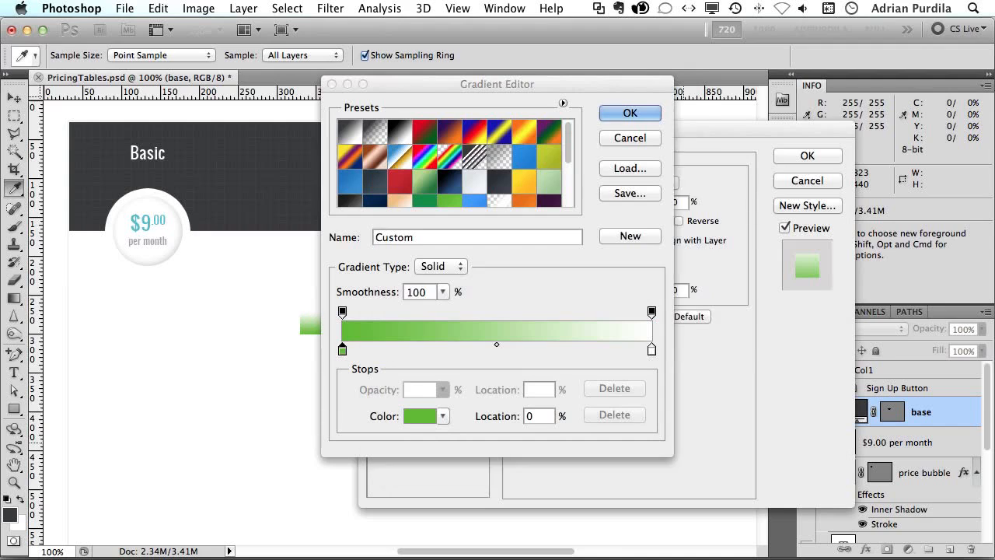
Step: Set the gradient's end colour stop to #72cf3f and apply the overlay to the base layer
{"action": "double_click", "coordinate": [651, 350]}
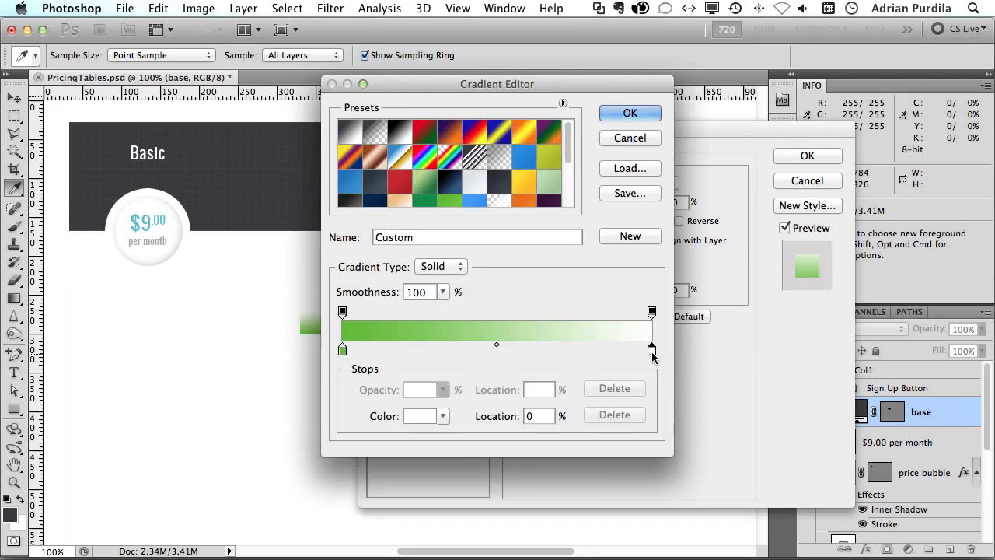
{"action": "double_click", "coordinate": [669, 426]}
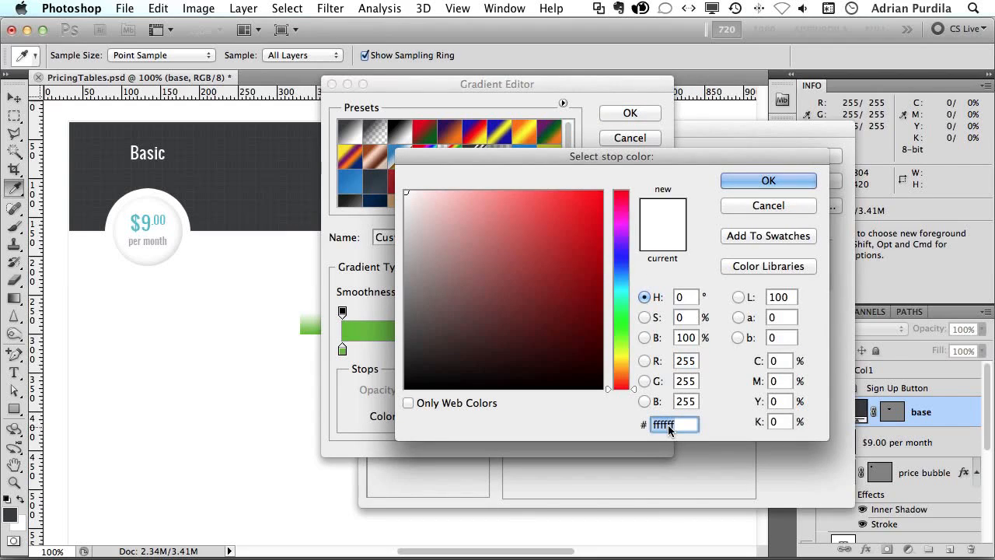
{"action": "type", "text": "72"}
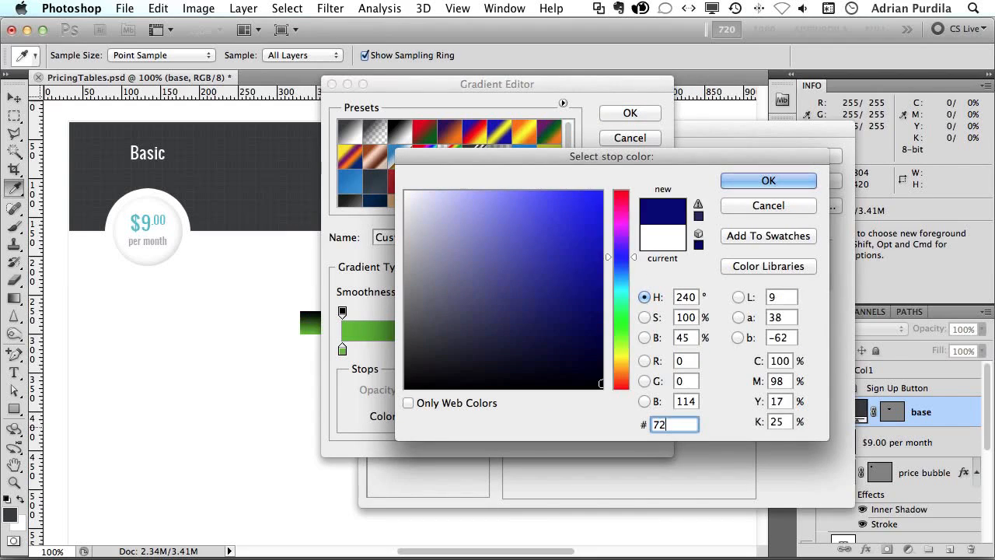
{"action": "type", "text": "cf3f"}
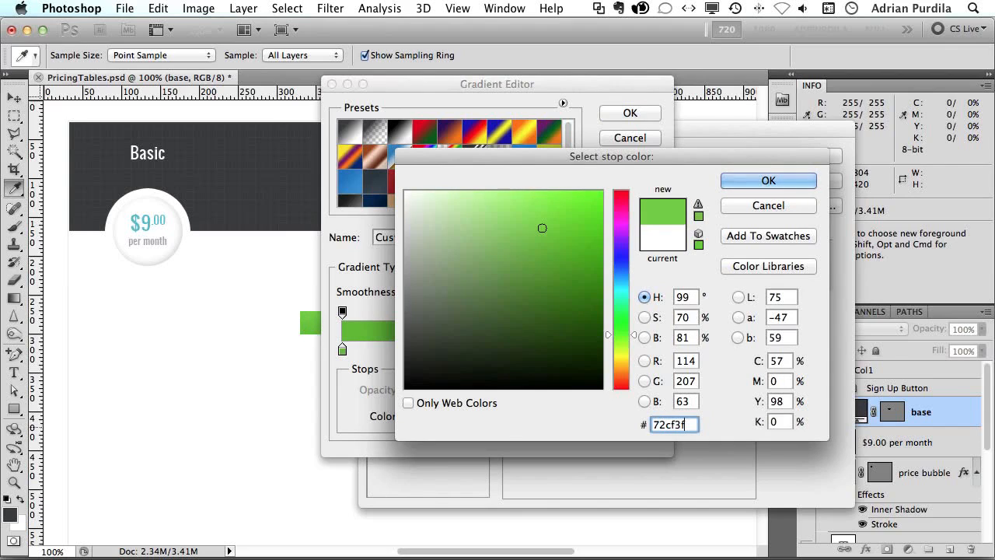
{"action": "key", "text": "Return"}
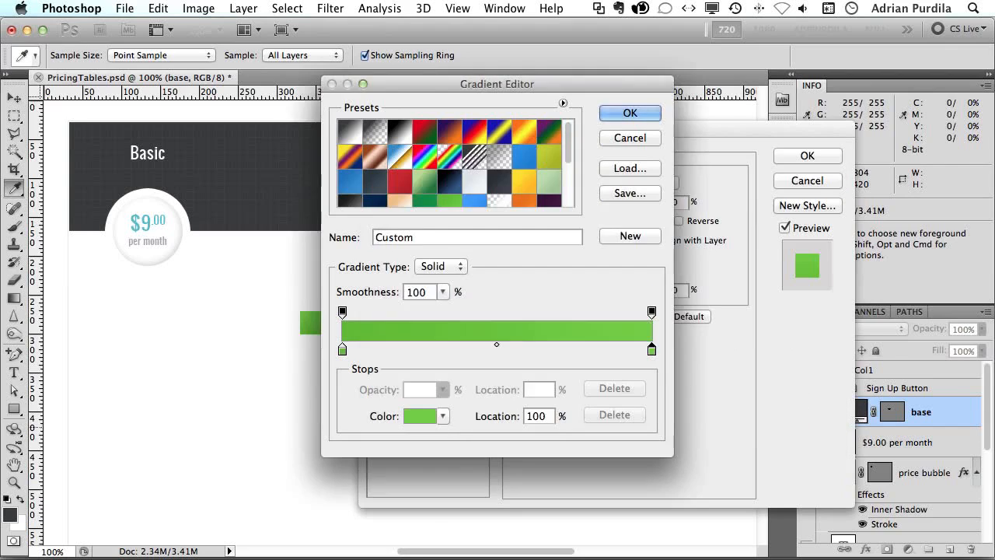
{"action": "key", "text": "Return"}
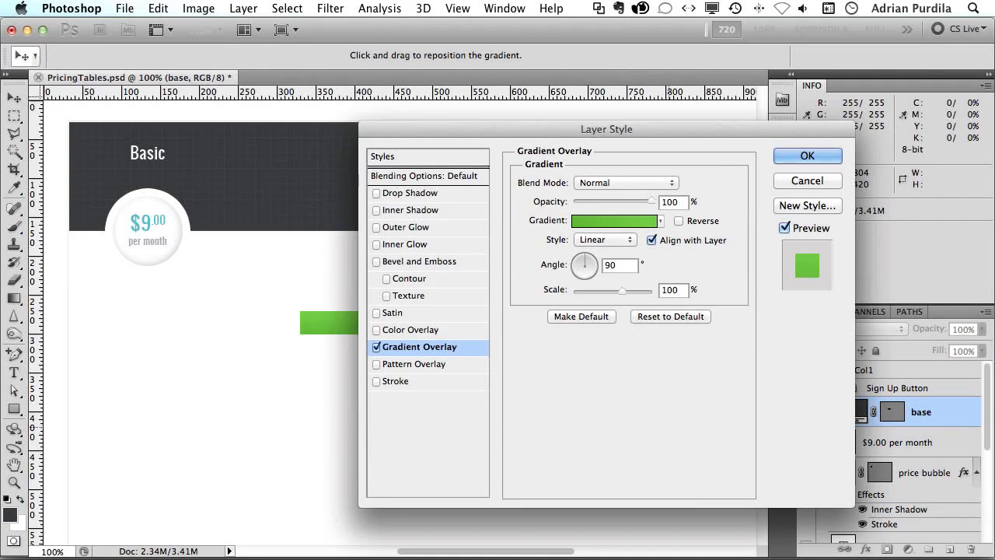
{"action": "key", "text": "Return"}
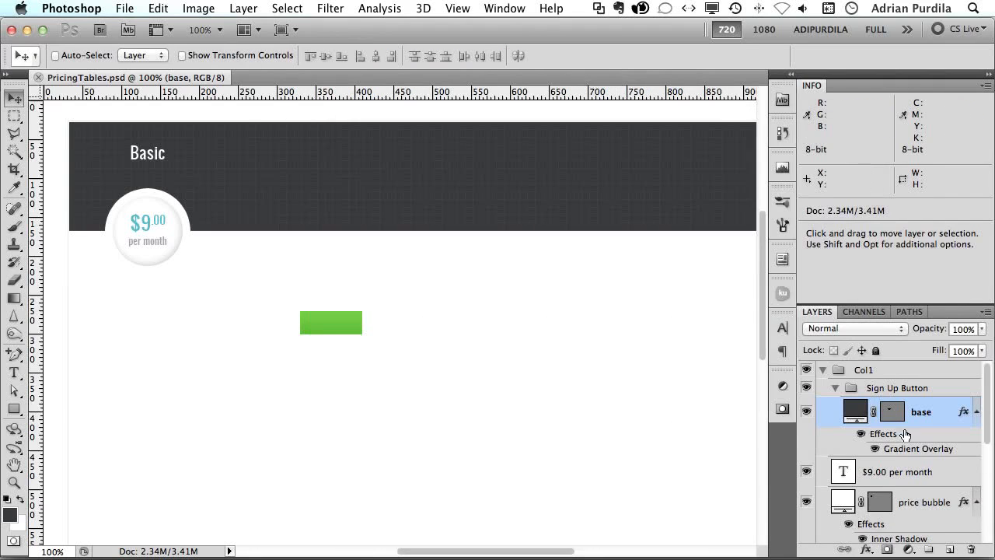
Step: Add a 1 px outside Stroke to the base layer in the darker green #58b028
{"action": "double_click", "coordinate": [951, 418]}
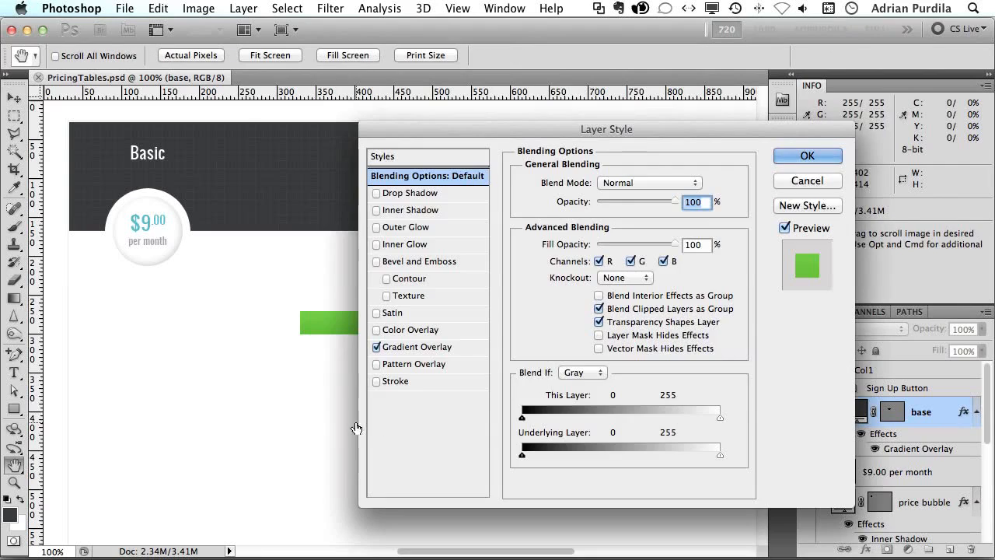
{"action": "left_click", "coordinate": [395, 381]}
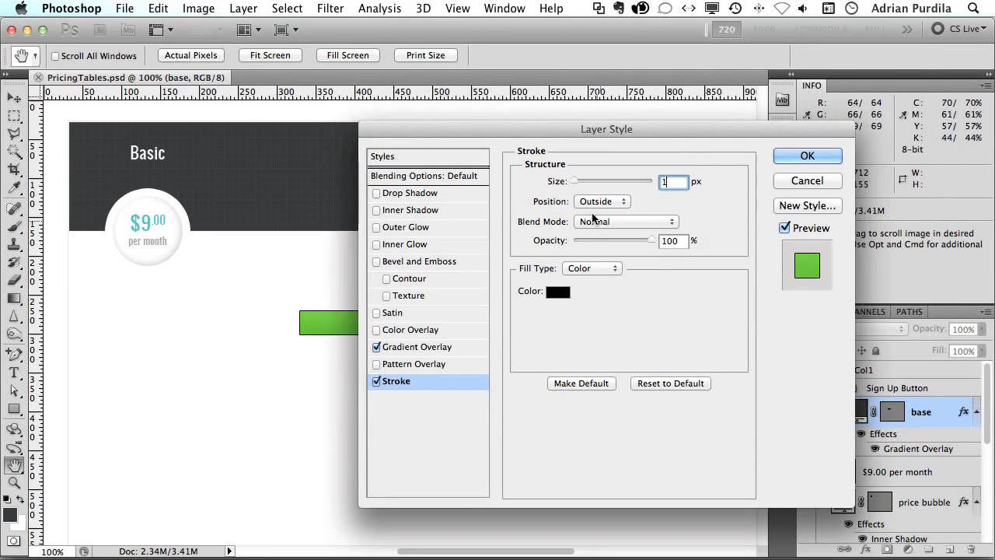
{"action": "left_click", "coordinate": [557, 292]}
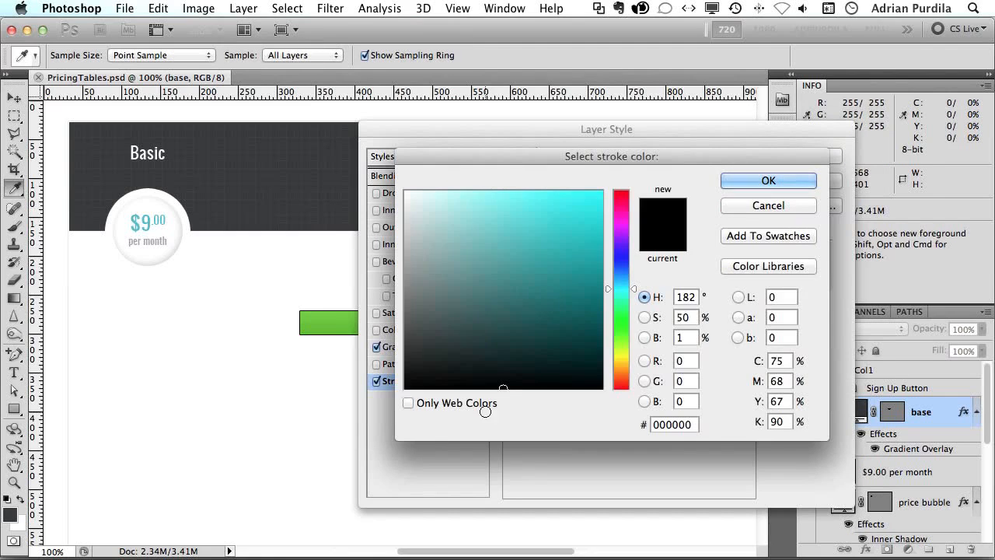
{"action": "double_click", "coordinate": [689, 425]}
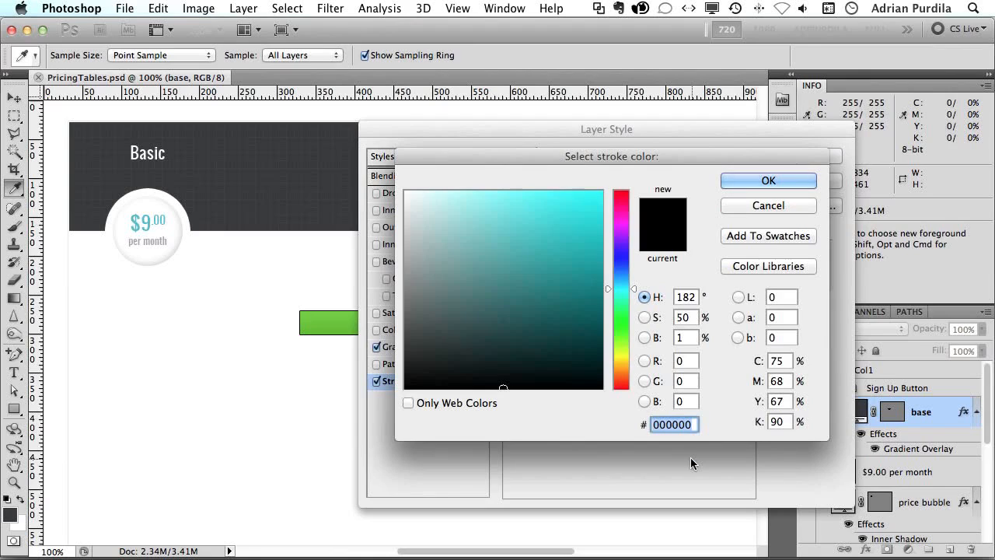
{"action": "type", "text": "5f"}
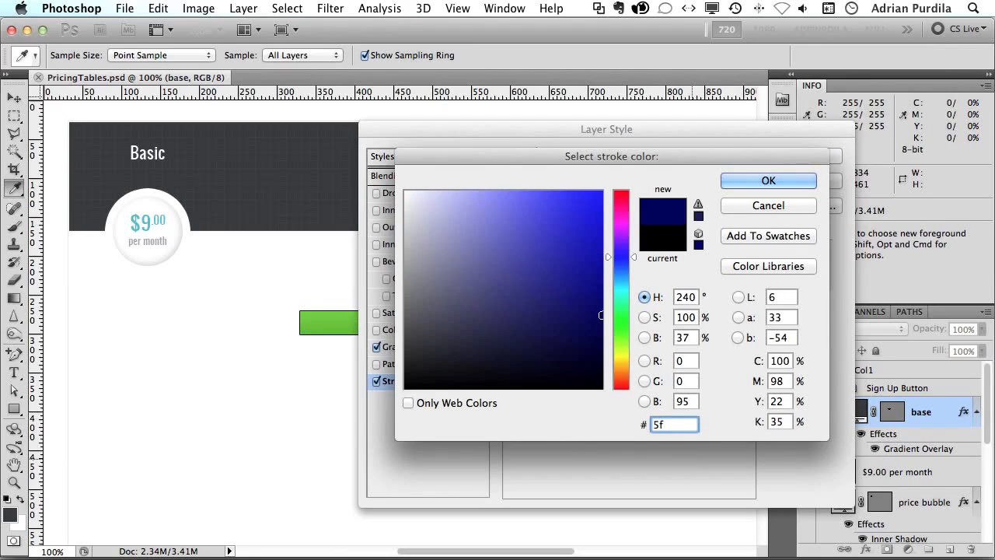
{"action": "type", "text": "bb"}
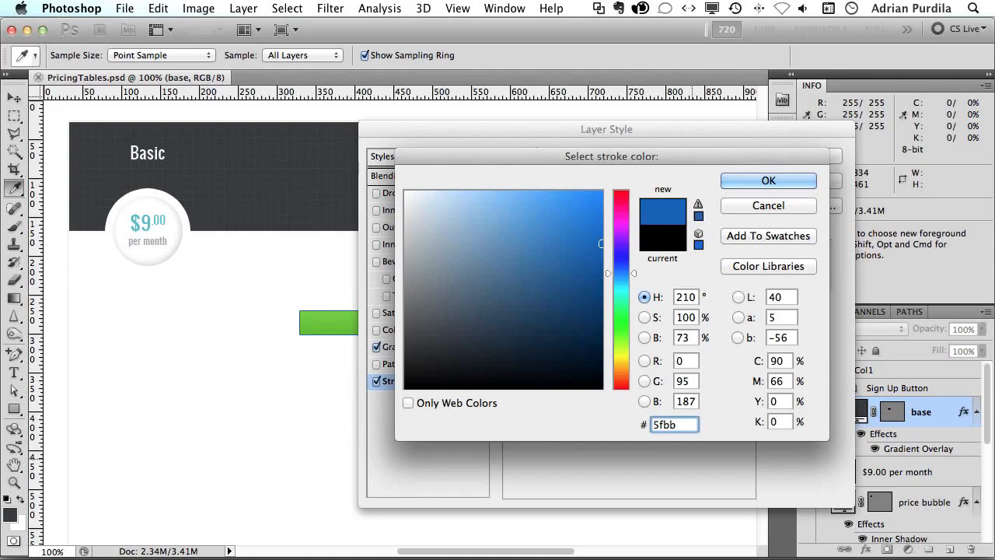
{"action": "type", "text": "2d"}
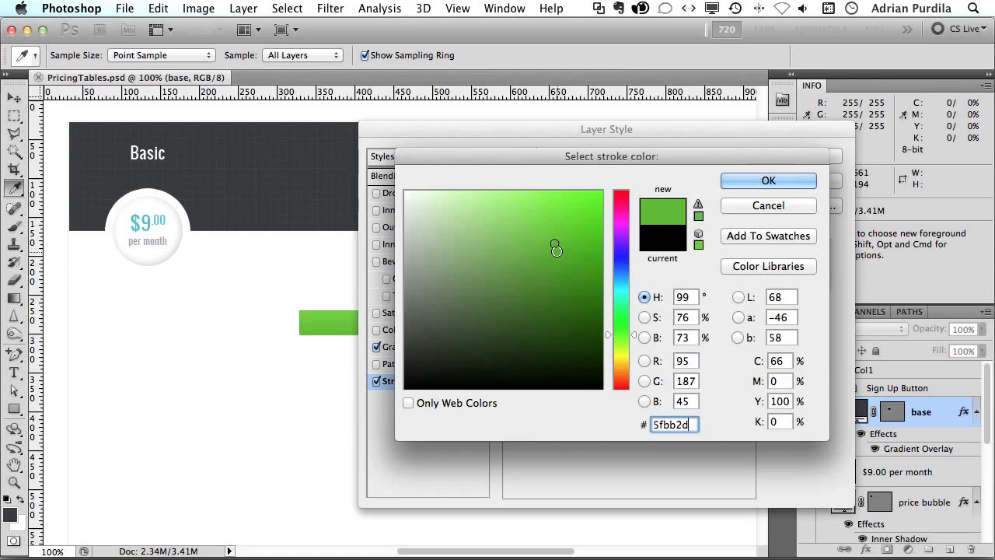
{"action": "left_click", "coordinate": [556, 251]}
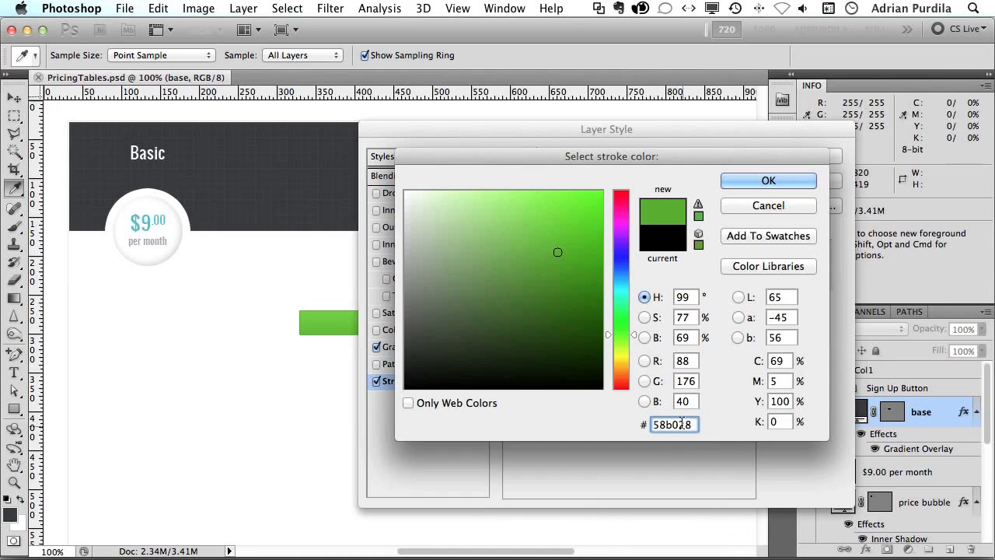
{"action": "key", "text": "Return"}
{"action": "key", "text": "Return"}
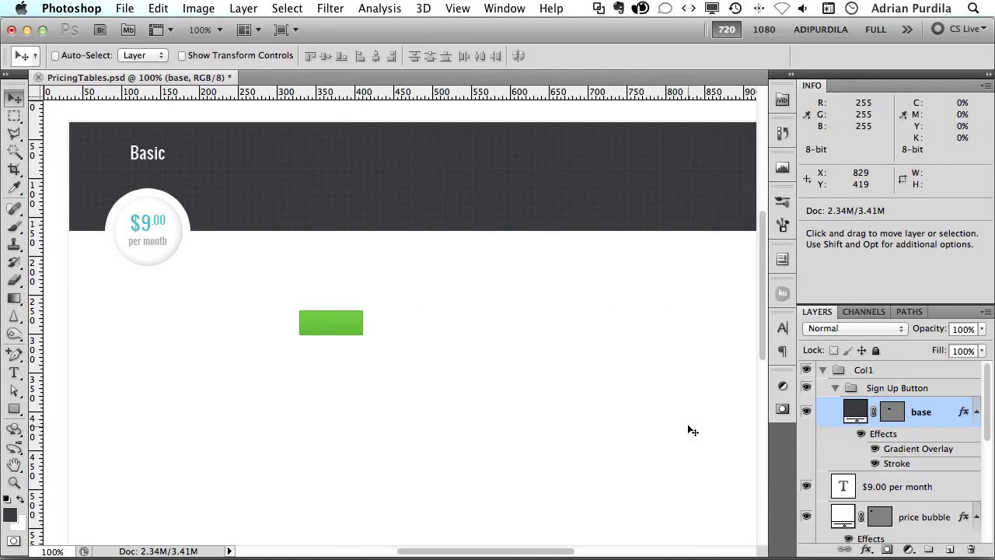
Step: Add a "Sign Up" text layer over the green button and fill it with the white background colour
{"action": "key", "text": "t"}
{"action": "left_click", "coordinate": [322, 324]}
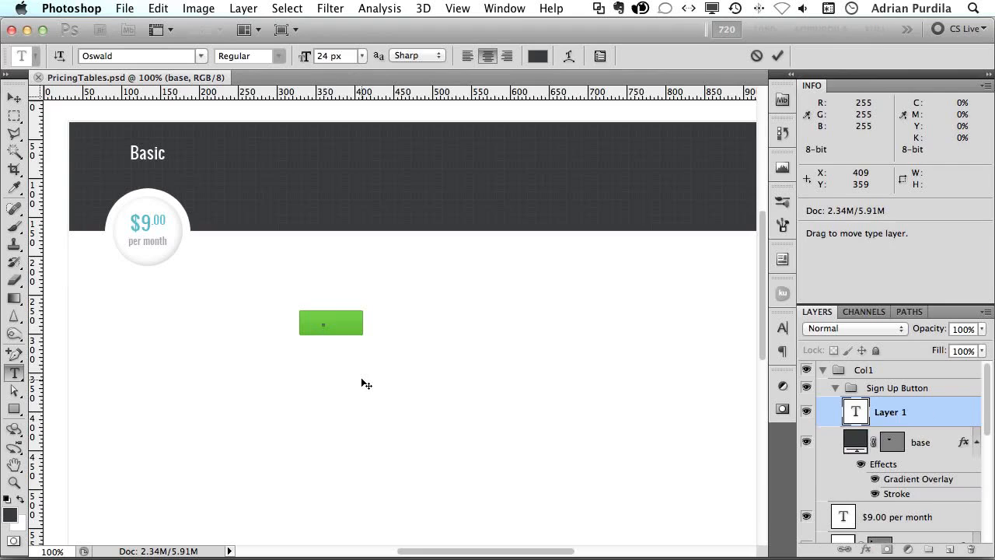
{"action": "type", "text": "Sign Up"}
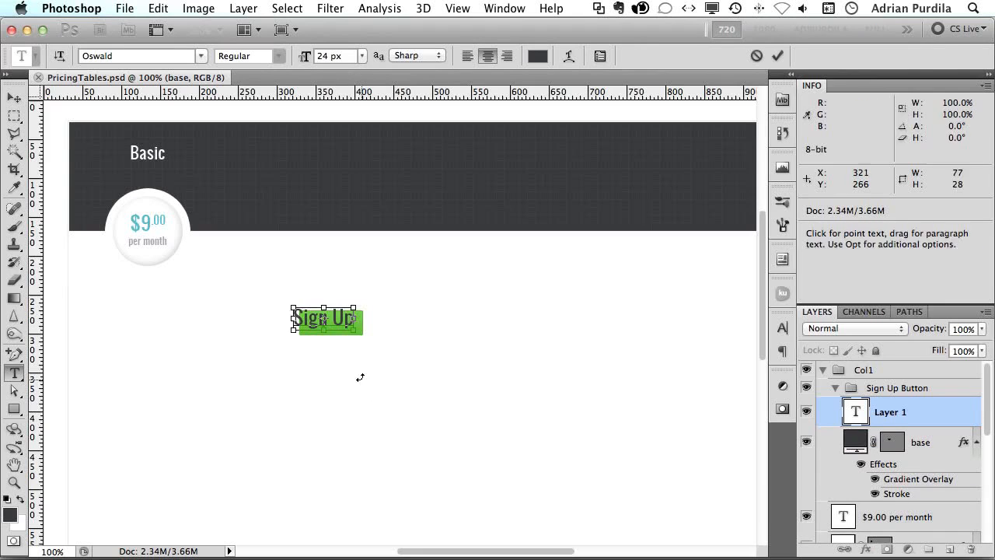
{"action": "key", "text": "super+Return"}
{"action": "key", "text": "v"}
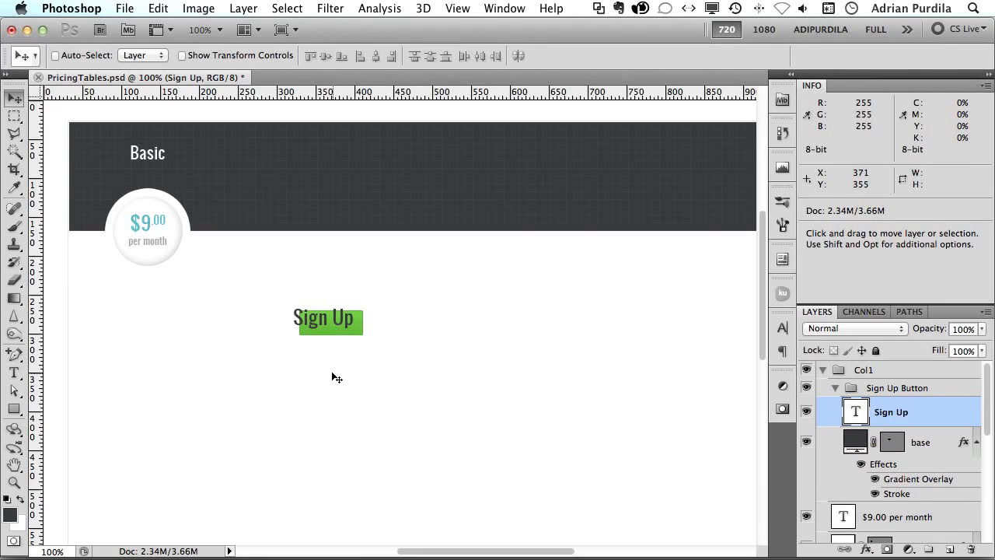
{"action": "key", "text": "super+BackSpace"}
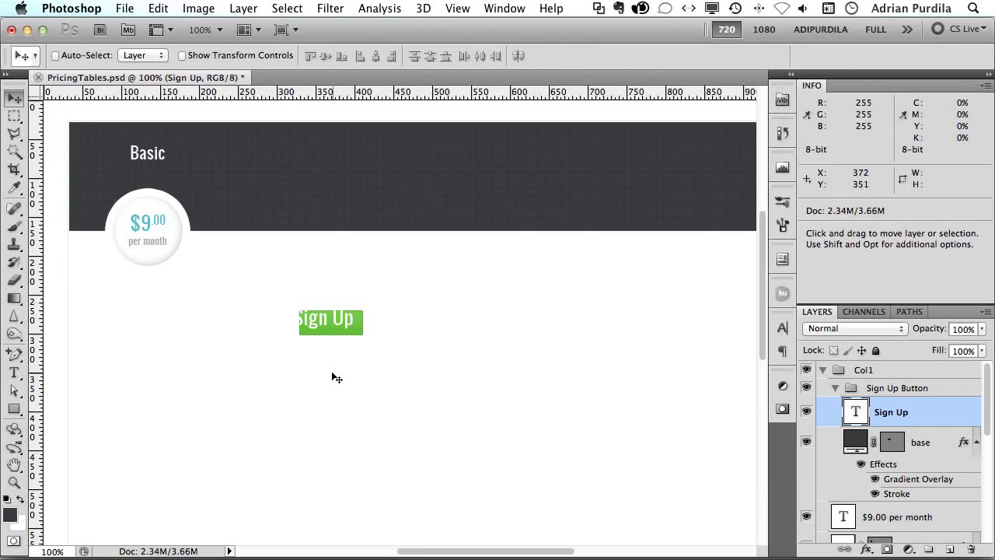
Step: Set the Sign Up text's font to PT Sans and its size to 14 px
{"action": "key", "text": "t"}
{"action": "left_click", "coordinate": [141, 56]}
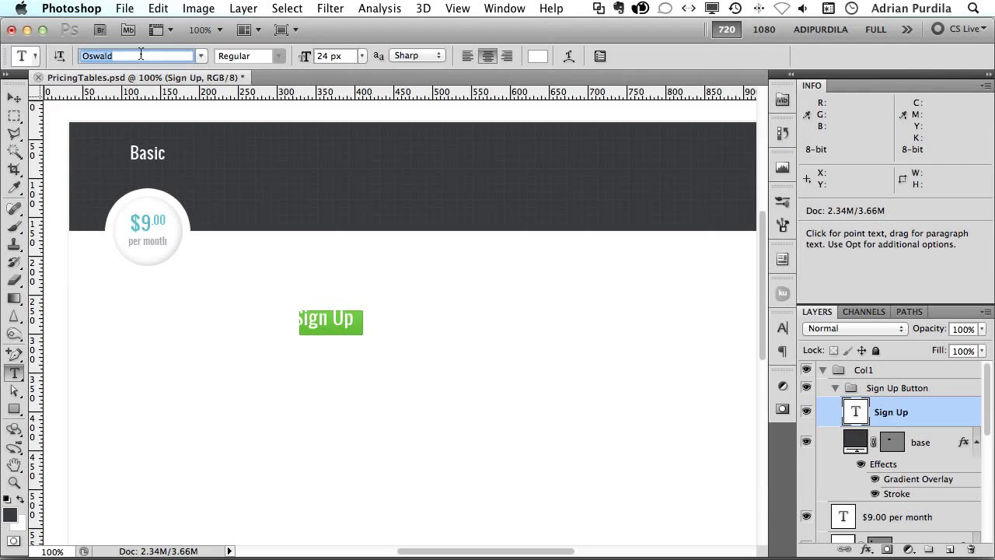
{"action": "type", "text": "PT Sans"}
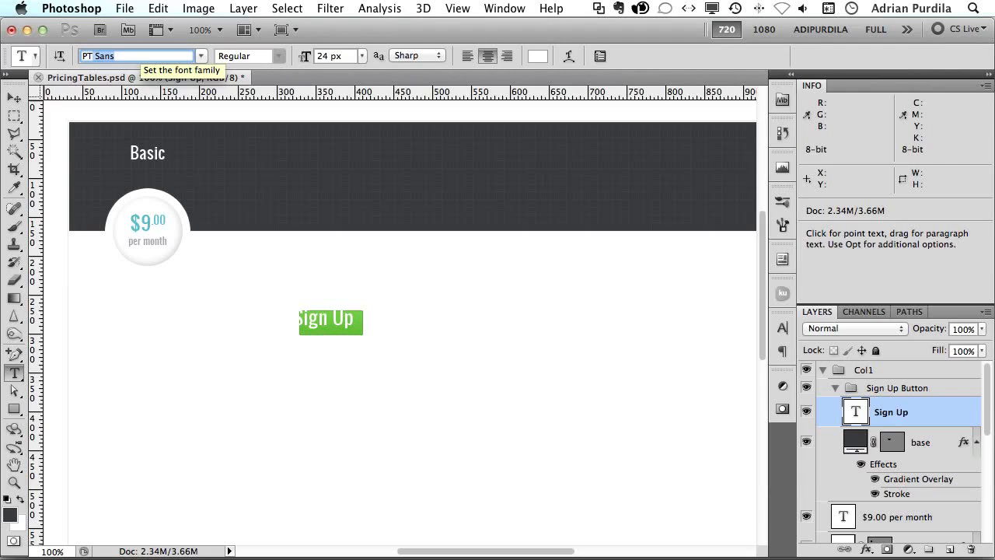
{"action": "key", "text": "Return"}
{"action": "left_click", "coordinate": [361, 56]}
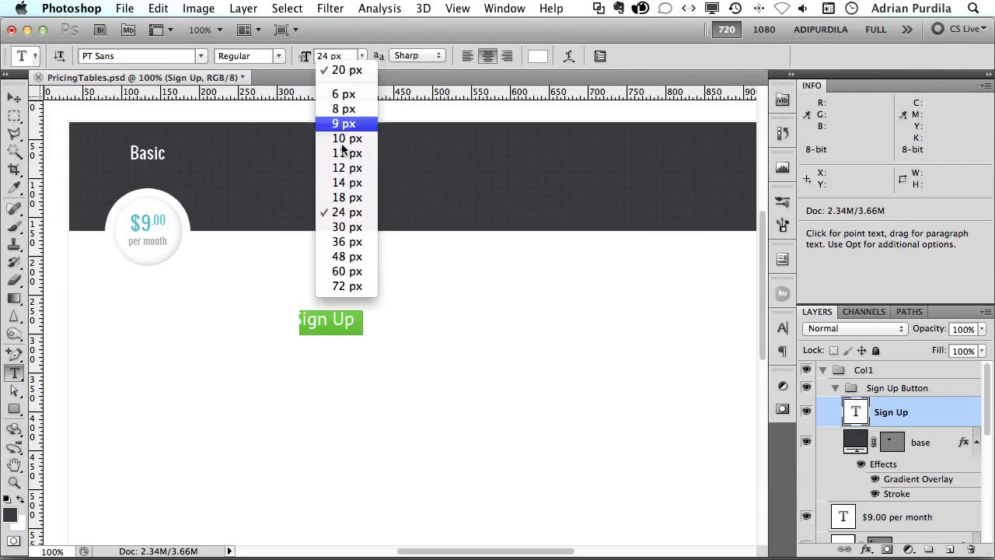
{"action": "left_click", "coordinate": [346, 184]}
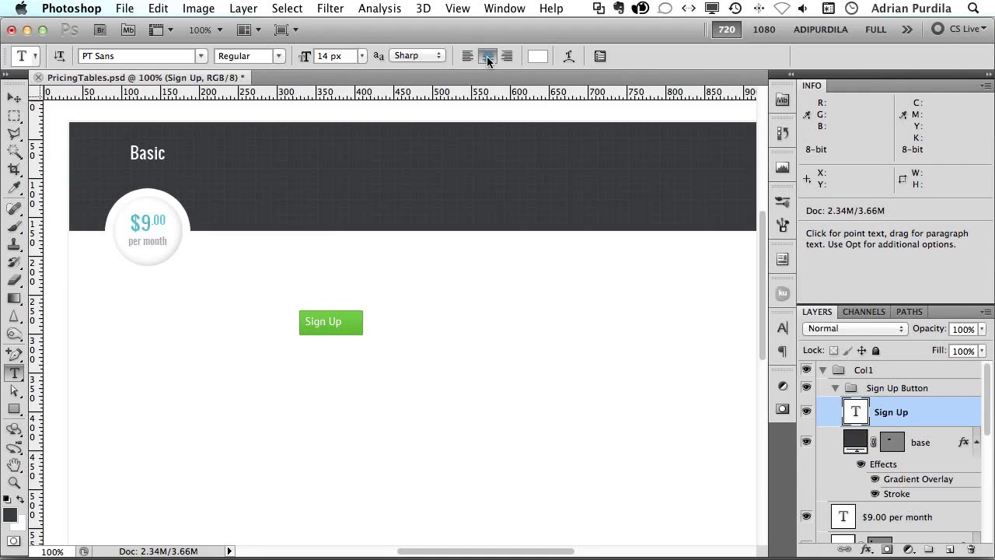
Step: Centre the Sign Up text on the green button
{"action": "key", "text": "v"}
{"action": "left_click_drag", "start_coordinate": [330, 347], "coordinate": [335, 347]}
{"action": "key", "text": "t"}
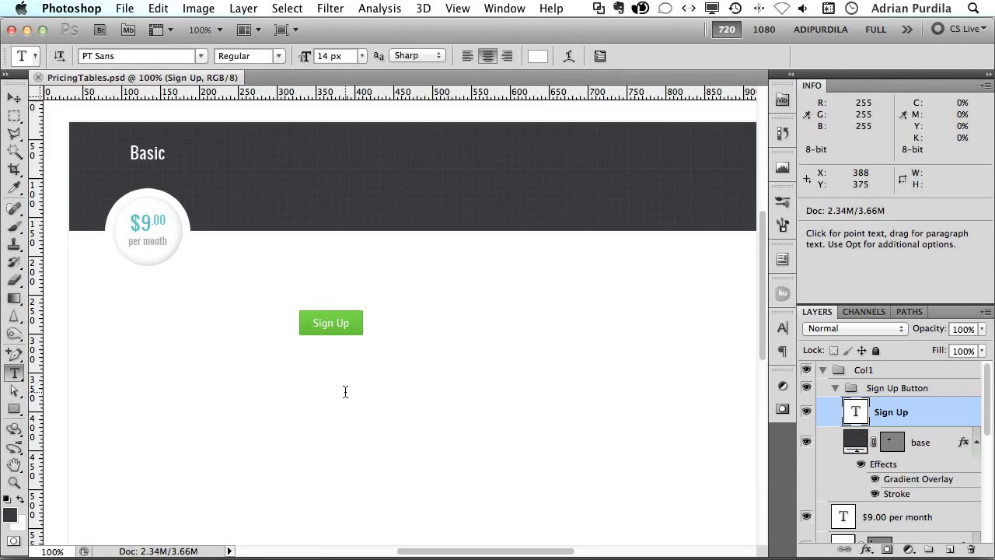
{"action": "key", "text": "v"}
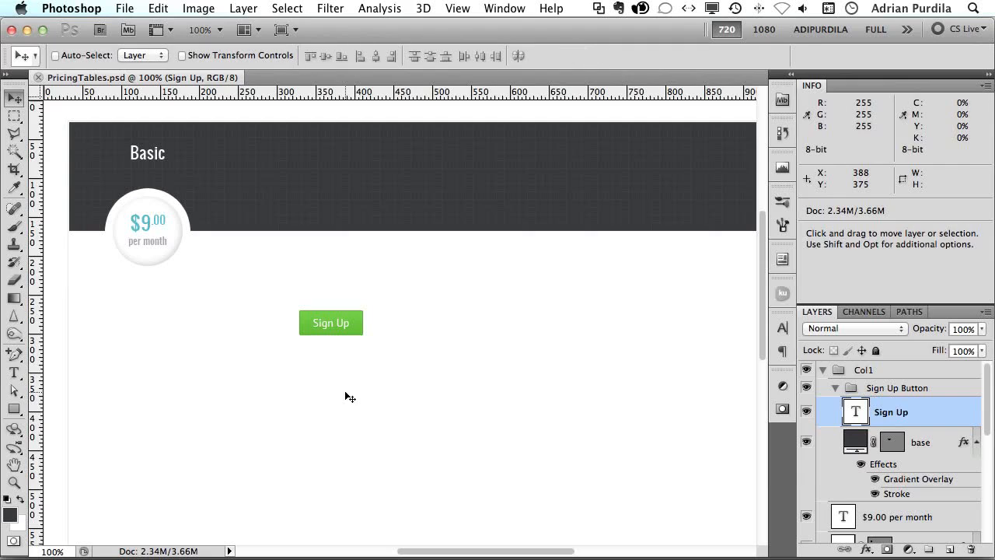
Step: Collapse the Sign Up Button group and move it below the price bubble, centred under the Basic column's price
{"action": "left_click", "coordinate": [835, 388]}
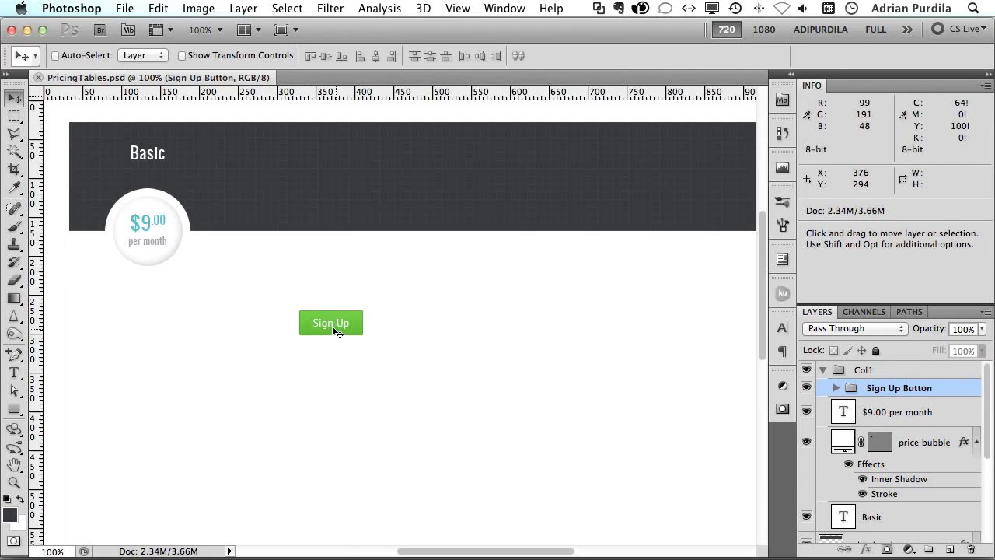
{"action": "left_click_drag", "start_coordinate": [331, 330], "coordinate": [147, 317]}
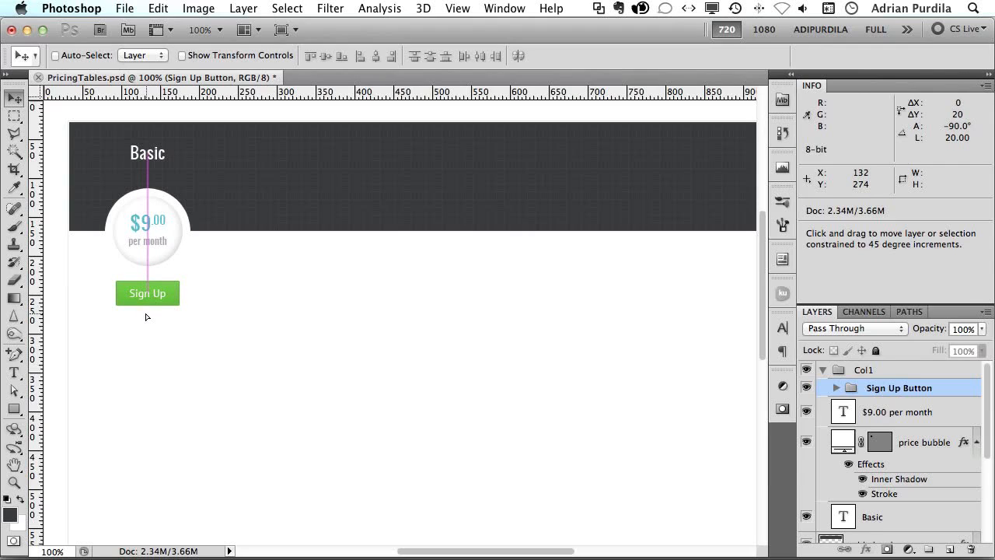
{"action": "left_click_drag", "start_coordinate": [146, 317], "coordinate": [148, 317]}
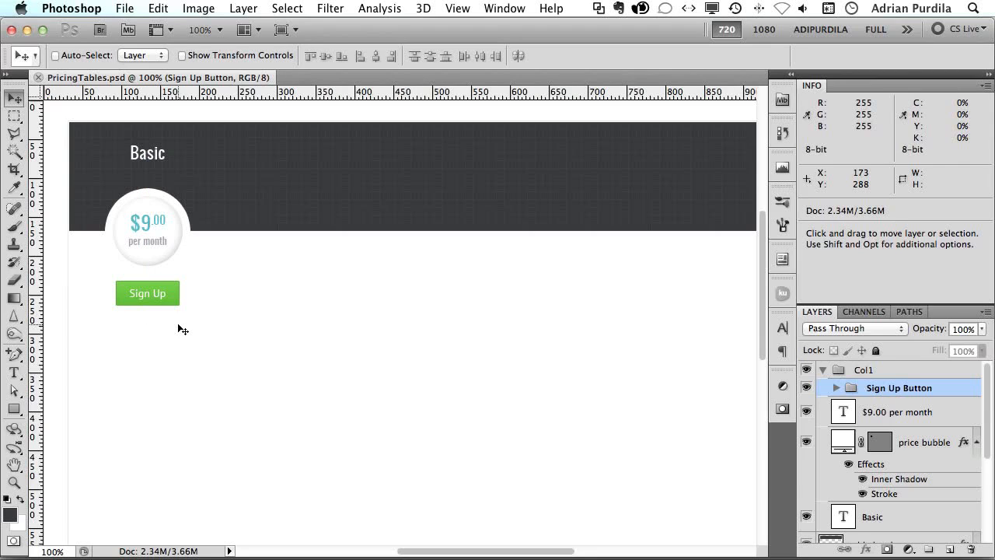
Step: Check the Basic column's features in the Chrome example and start a Photoshop text layer below the button with "100MB Disk Space"
{"action": "scroll", "coordinate": [313, 304], "scroll_direction": "down", "scroll_amount": 5}
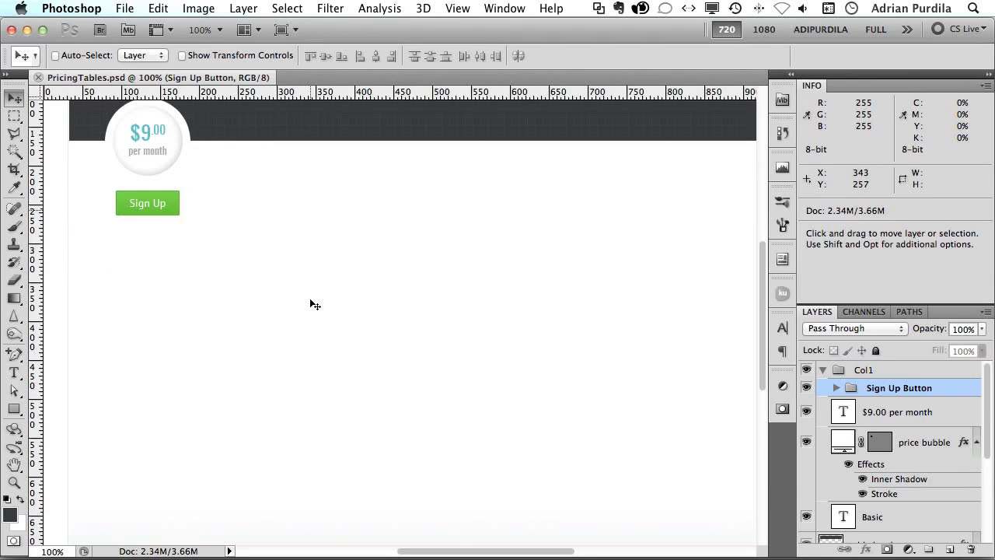
{"action": "key", "text": "super+Tab"}
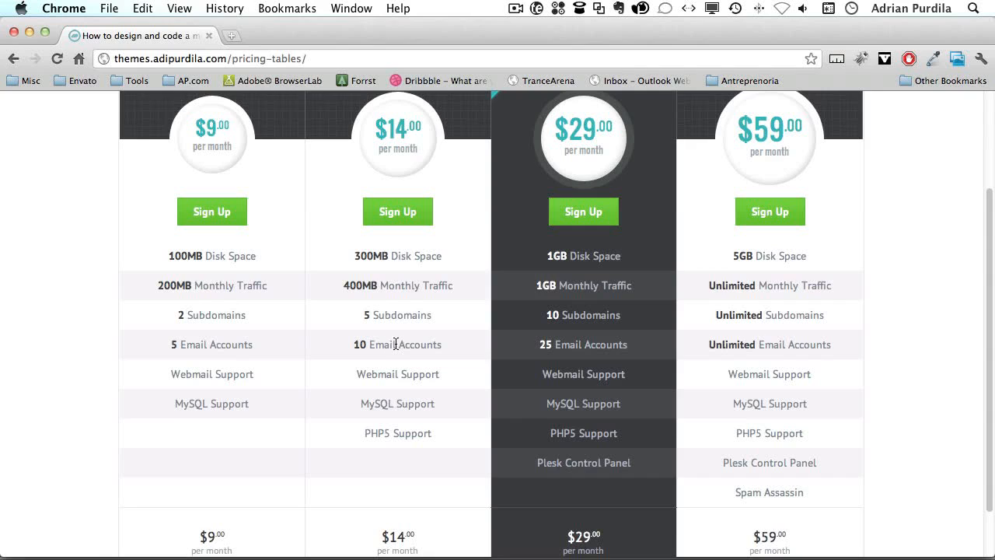
{"action": "left_click_drag", "start_coordinate": [172, 256], "coordinate": [244, 255]}
{"action": "left_click_drag", "start_coordinate": [208, 285], "coordinate": [269, 286]}
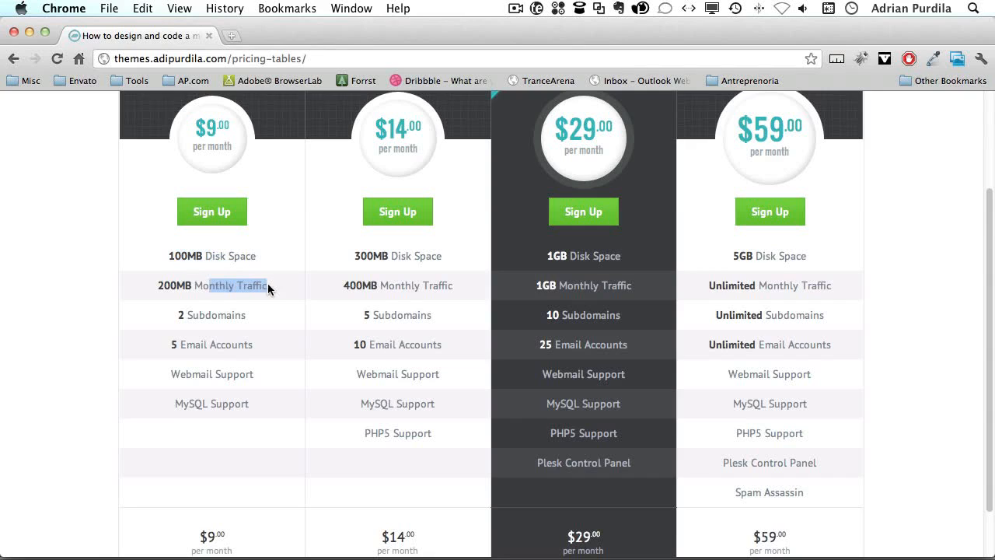
{"action": "left_click_drag", "start_coordinate": [206, 315], "coordinate": [181, 317]}
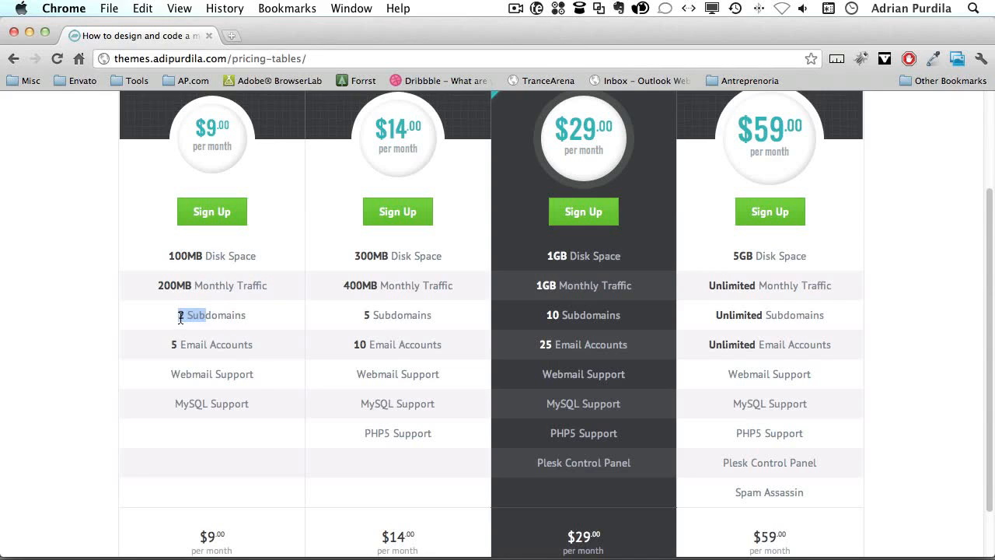
{"action": "key", "text": "super+Tab"}
{"action": "key", "text": "t"}
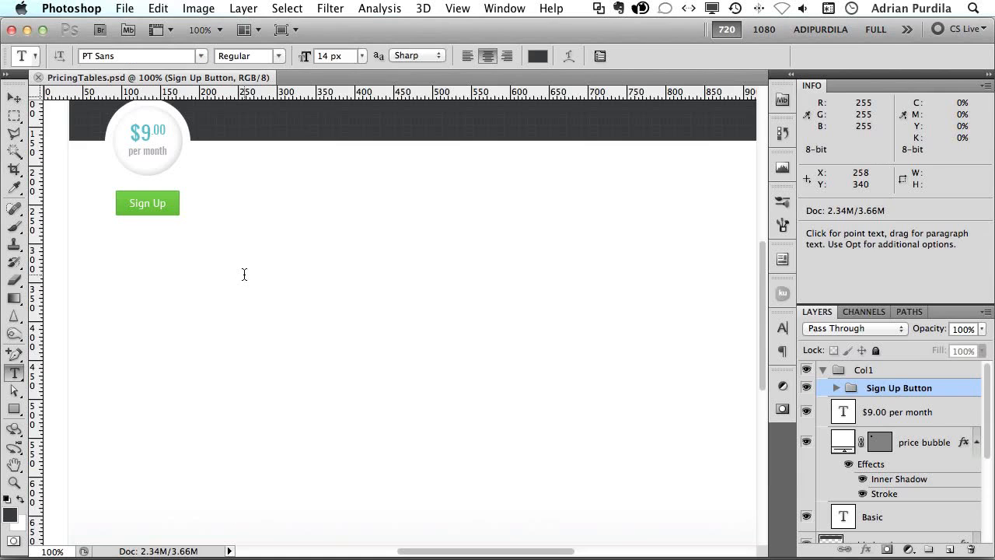
{"action": "left_click", "coordinate": [241, 278]}
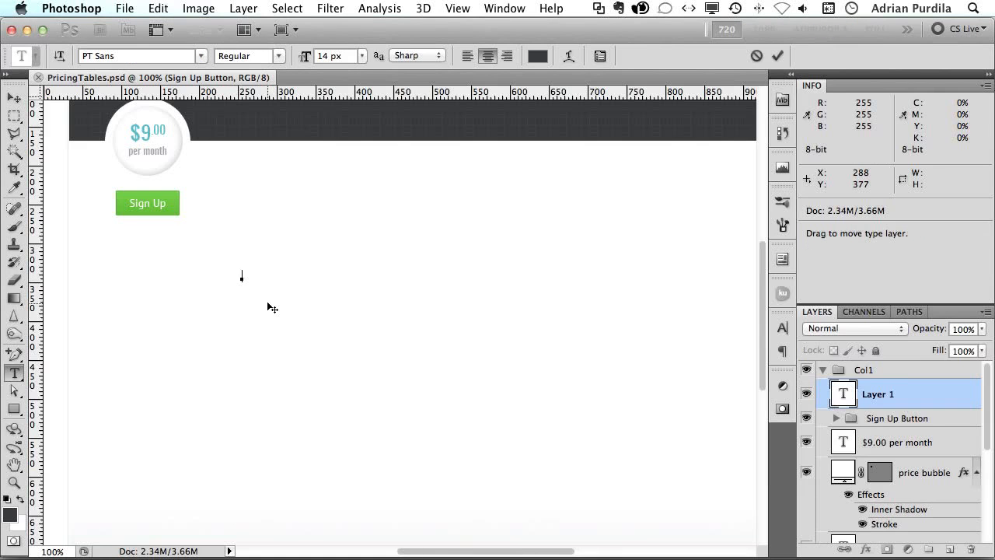
{"action": "key", "text": "super+Tab"}
{"action": "key", "text": "super+Tab"}
{"action": "type", "text": "100MB Disk Space"}
Step: Copy "200MB Monthly Traffic" from the Chrome example and paste it as the second line of the Photoshop feature list
{"action": "key", "text": "super+Tab"}
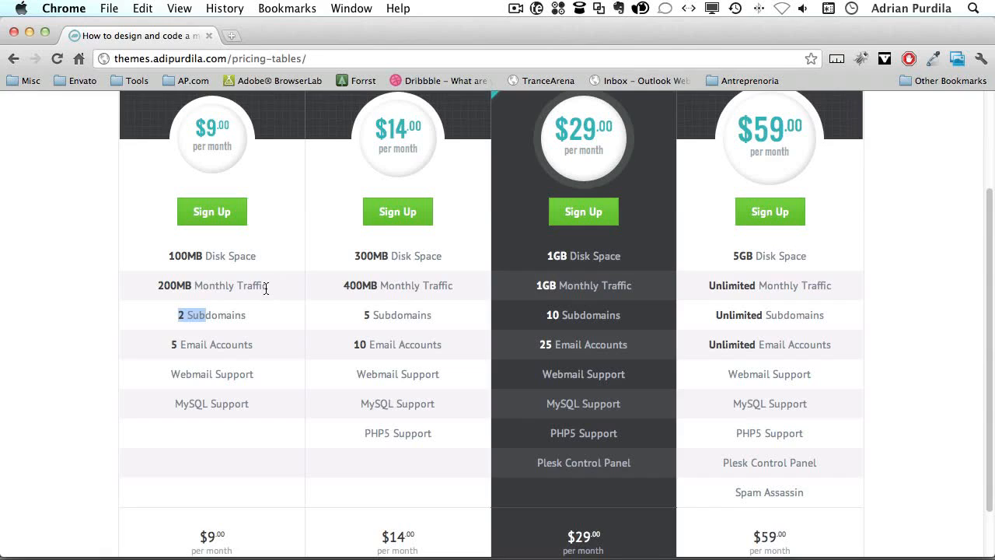
{"action": "left_click_drag", "start_coordinate": [267, 285], "coordinate": [160, 286]}
{"action": "key", "text": "super+c"}
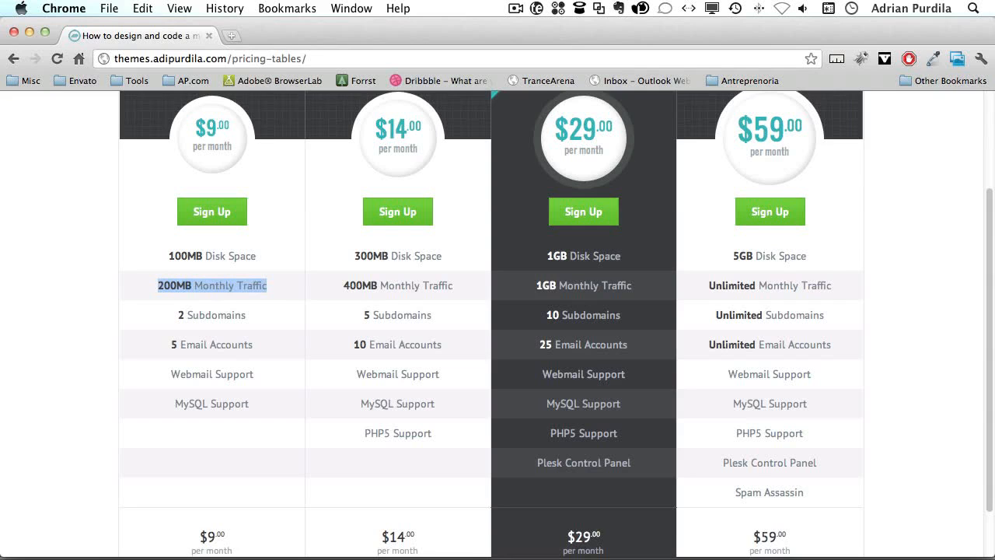
{"action": "key", "text": "super+Tab"}
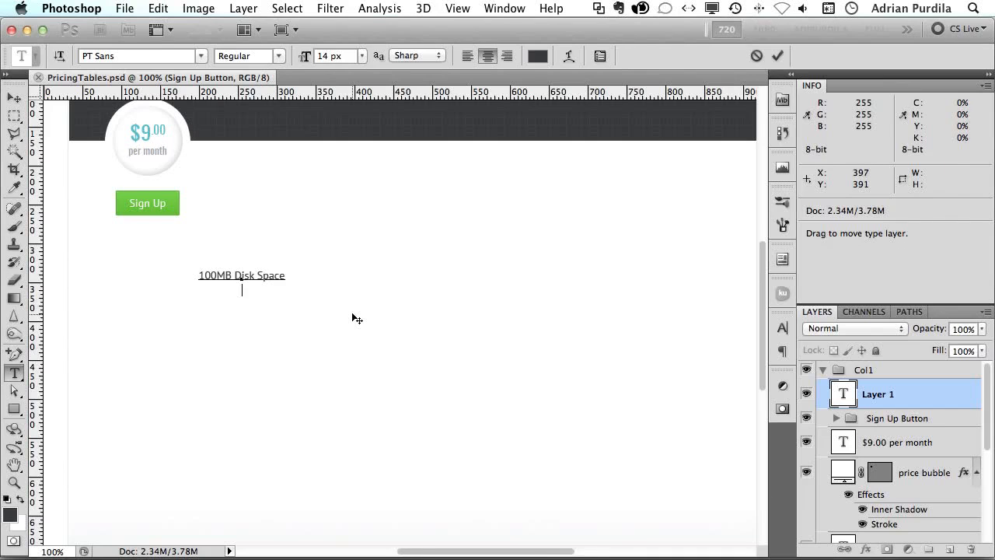
{"action": "key", "text": "Return"}
{"action": "key", "text": "super+Tab"}
{"action": "key", "text": "super+Tab"}
{"action": "key", "text": "super+v"}
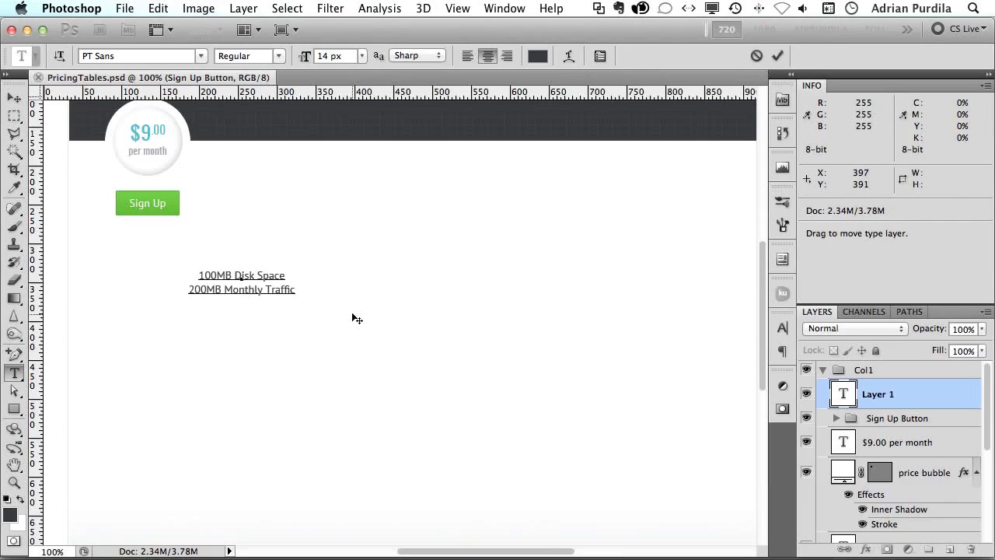
Step: Add "2 Subdomains" as the third line of the feature list
{"action": "key", "text": "super+Tab"}
{"action": "key", "text": "super+Tab"}
{"action": "key", "text": "Return"}
{"action": "type", "text": "2 Subdomains"}
Step: Copy "5 Email Accounts" from the Chrome example and paste it as the fourth line of the Photoshop feature list
{"action": "key", "text": "super+Tab"}
{"action": "left_click_drag", "start_coordinate": [252, 349], "coordinate": [167, 345]}
{"action": "key", "text": "super+c"}
{"action": "key", "text": "super+Tab"}
{"action": "key", "text": "Return"}
{"action": "key", "text": "super+v"}
{"action": "key", "text": "Return"}
Step: Copy "Webmail Support" from the Chrome example and paste it as the fifth line of the Photoshop feature list
{"action": "key", "text": "super+Tab"}
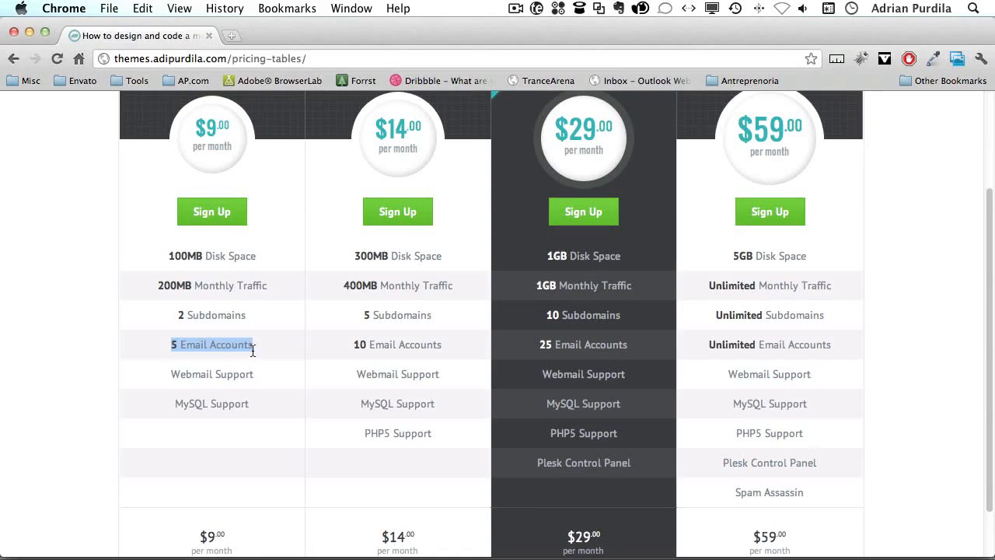
{"action": "left_click_drag", "start_coordinate": [253, 373], "coordinate": [167, 374]}
{"action": "key", "text": "super+c"}
{"action": "key", "text": "super+Tab"}
{"action": "key", "text": "super+v"}
{"action": "key", "text": "Return"}
Step: Copy "MySQL Support" from the Chrome example, paste it as the last line of the Photoshop feature list and commit the text
{"action": "key", "text": "super+Tab"}
{"action": "left_click_drag", "start_coordinate": [250, 404], "coordinate": [176, 404]}
{"action": "key", "text": "super+c"}
{"action": "key", "text": "super+Tab"}
{"action": "key", "text": "super+v"}
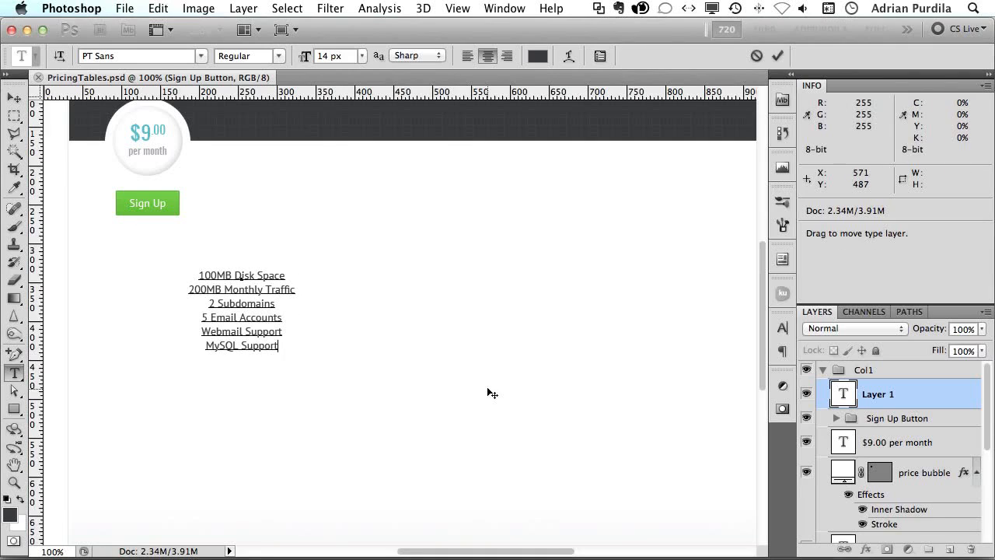
{"action": "key", "text": "super+Return"}
{"action": "key", "text": "v"}
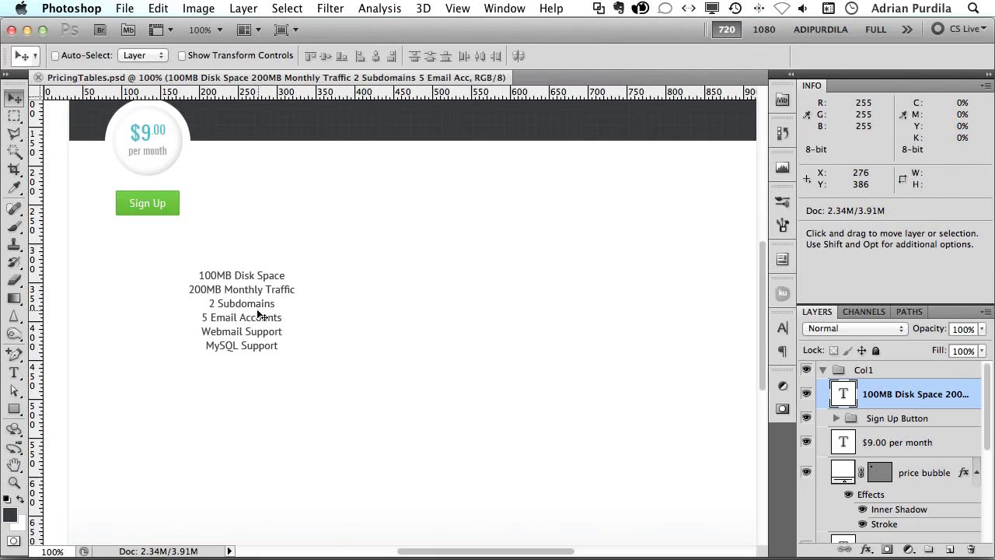
Step: Set the text colour of the whole feature list to #77808a
{"action": "key", "text": "t"}
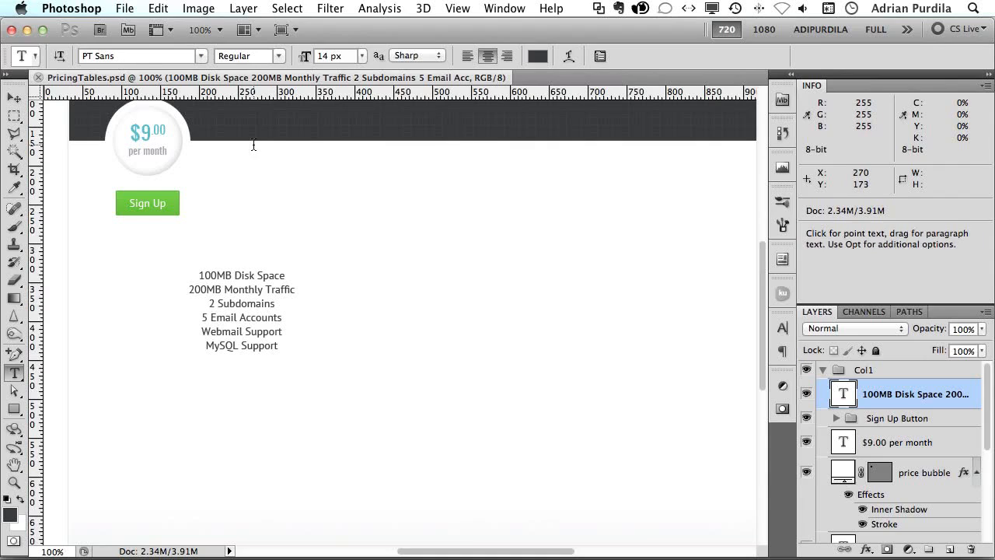
{"action": "left_click", "coordinate": [537, 55]}
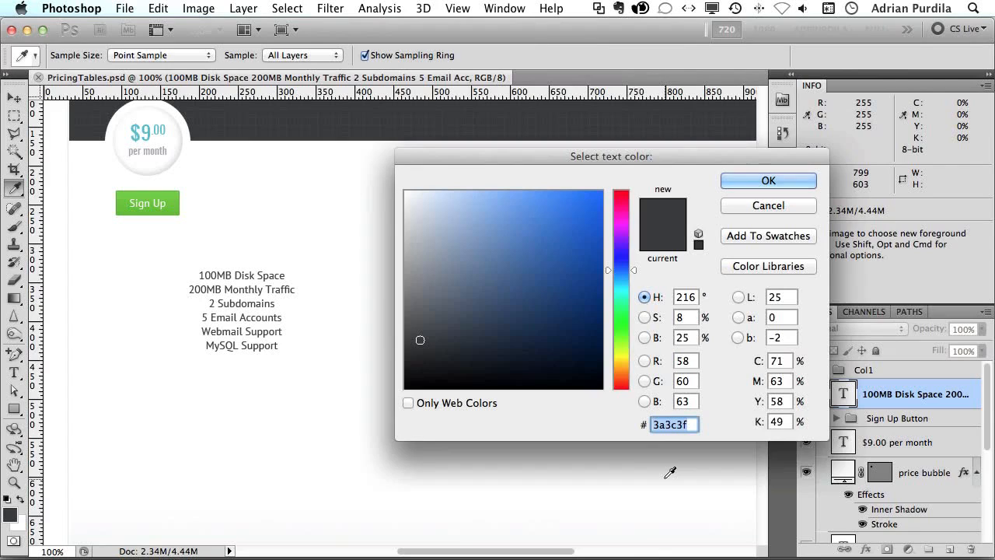
{"action": "type", "text": "77808a"}
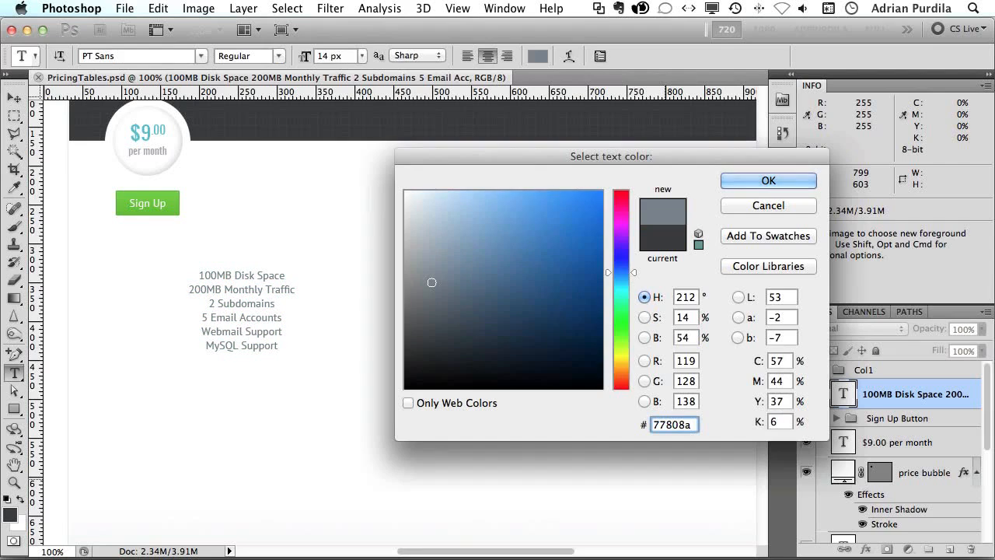
{"action": "key", "text": "Return"}
Step: Set the text colour of "100MB" in the feature list's first line to #424447
{"action": "left_click_drag", "start_coordinate": [232, 275], "coordinate": [185, 277]}
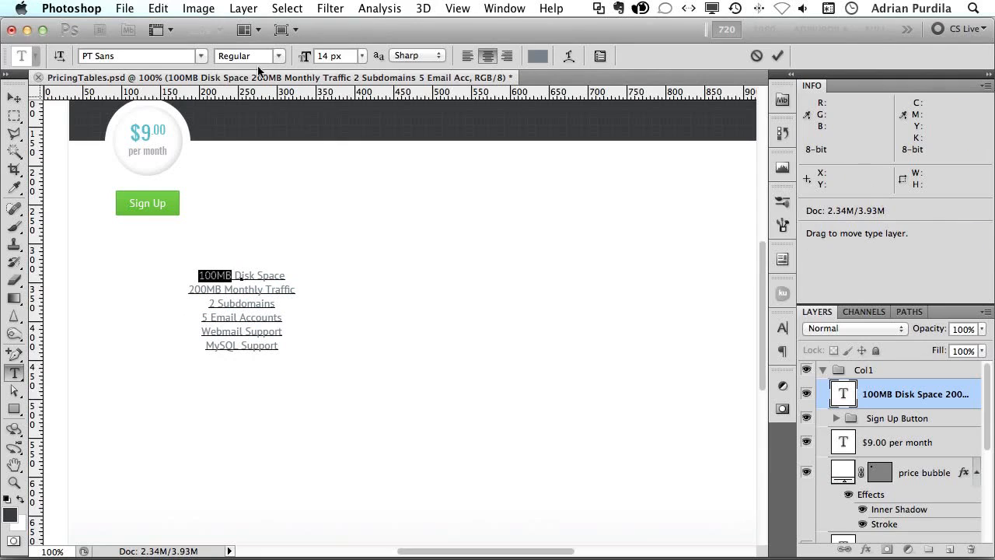
{"action": "left_click", "coordinate": [537, 56]}
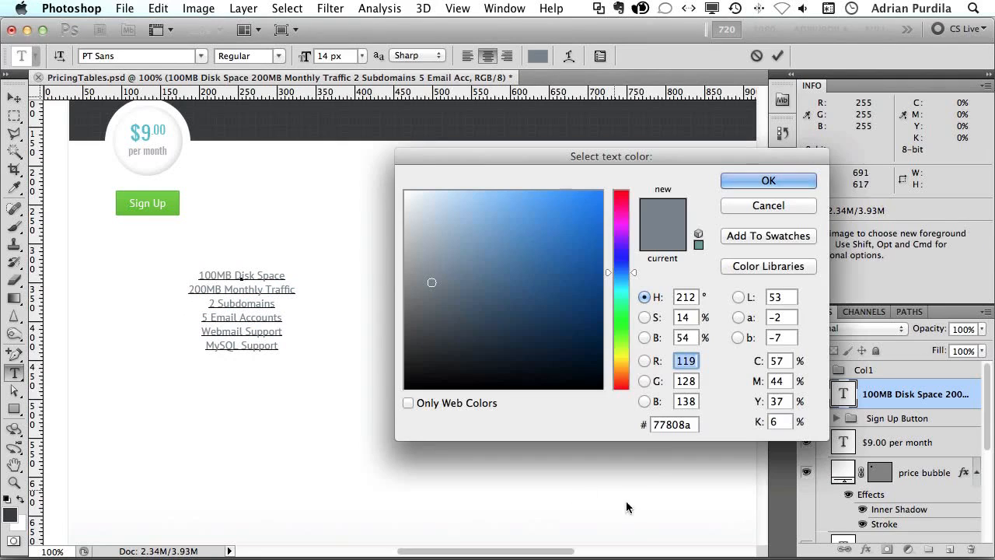
{"action": "left_click", "coordinate": [664, 423]}
{"action": "double_click", "coordinate": [665, 423]}
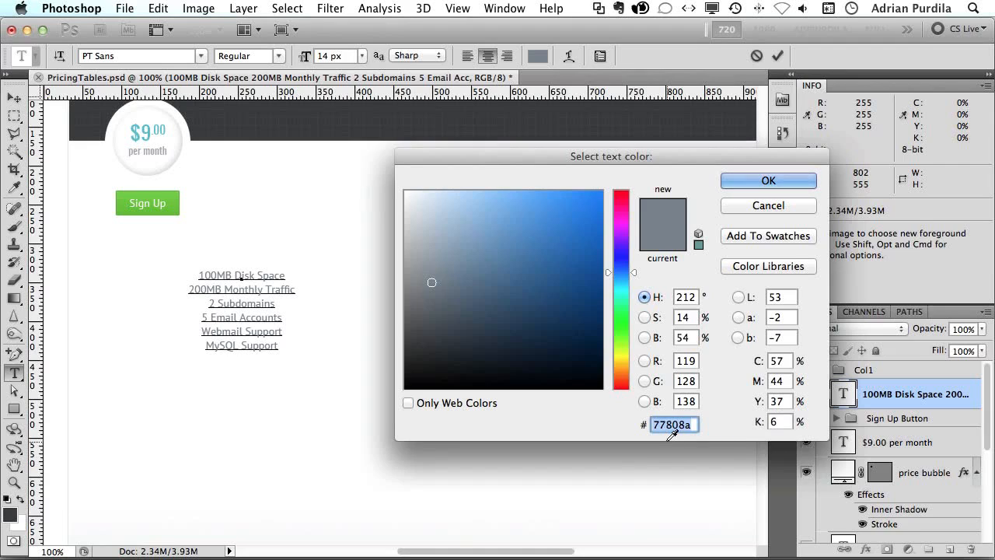
{"action": "type", "text": "42"}
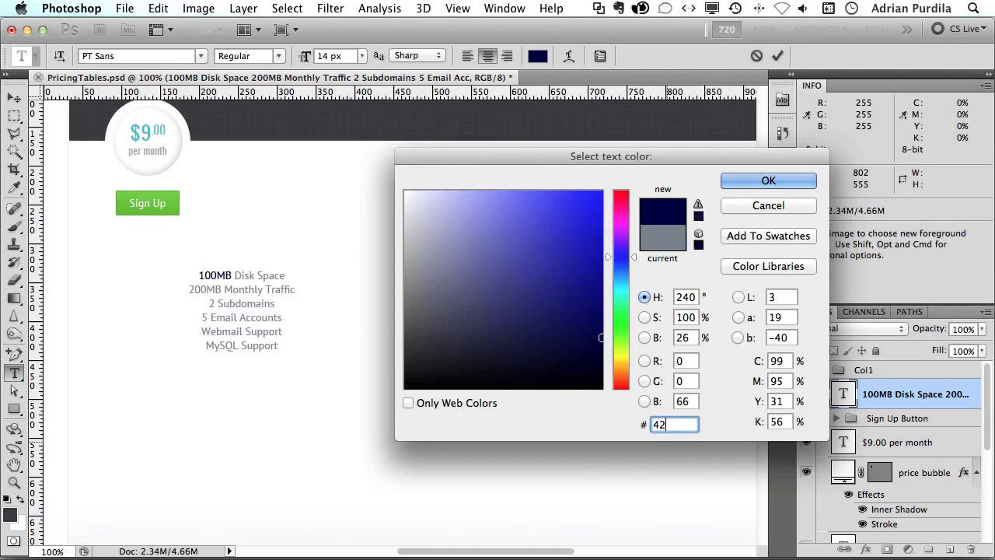
{"action": "type", "text": "4447"}
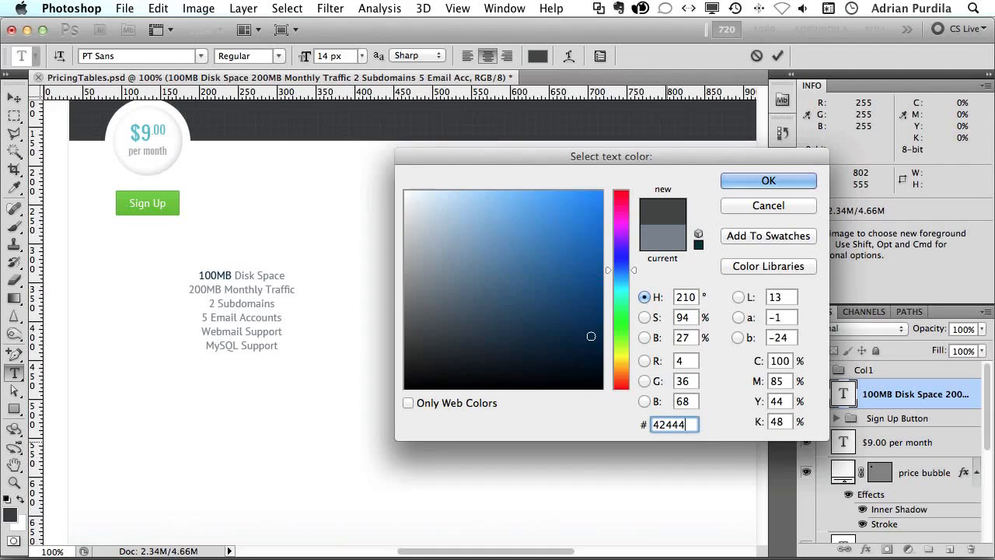
{"action": "key", "text": "Return"}
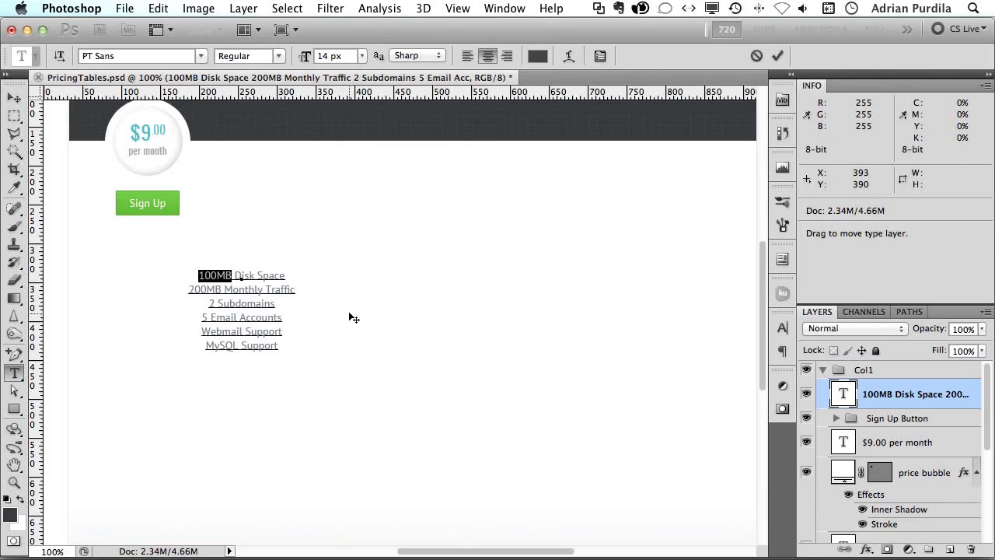
Step: Make "100MB" bold in the first line of the Photoshop feature list
{"action": "key", "text": "super"}
{"action": "key", "text": "super+shift+b"}
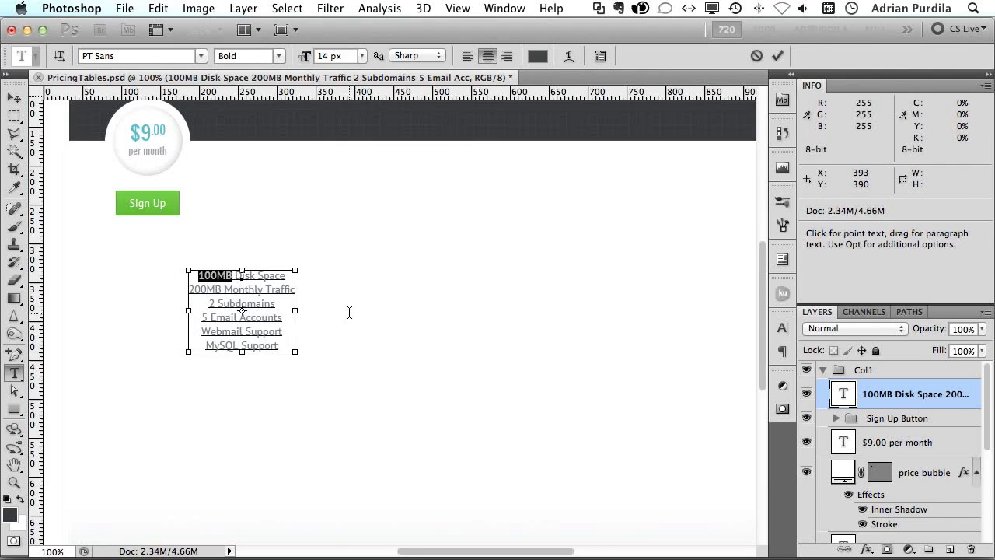
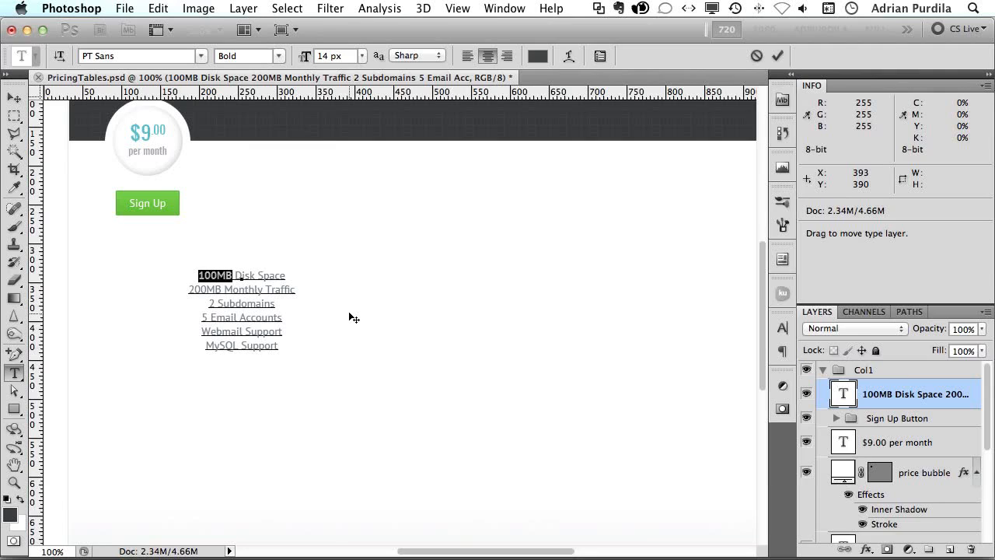
{"action": "key", "text": "Left"}
{"action": "key", "text": "Down"}
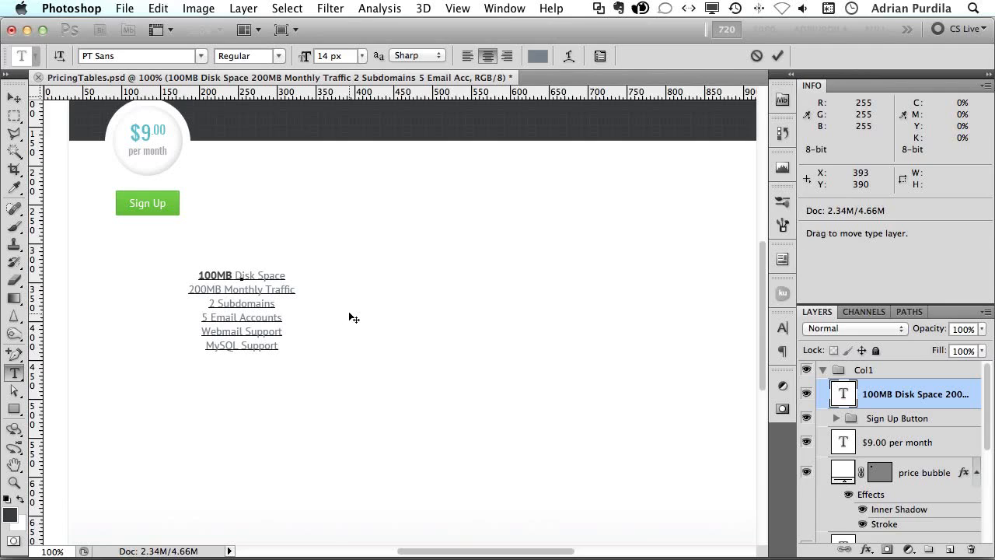
Step: Copy the styled "100MB", paste it over "200MB" in the Monthly Traffic line and change its first digit to 2
{"action": "key", "text": "Up"}
{"action": "key", "text": "Right"}
{"action": "key", "text": "shift+Left"}
{"action": "key", "text": "shift+Left"}
{"action": "key", "text": "shift+Left"}
{"action": "key", "text": "shift+Left"}
{"action": "key", "text": "shift+Left"}
{"action": "key", "text": "super+c"}
{"action": "key", "text": "Right"}
{"action": "key", "text": "Down"}
{"action": "key", "text": "Left"}
{"action": "key", "text": "Left"}
{"action": "key", "text": "shift+Left"}
{"action": "key", "text": "shift+Left"}
{"action": "key", "text": "shift+Left"}
{"action": "key", "text": "shift+Left"}
{"action": "key", "text": "shift+Left"}
{"action": "key", "text": "super+v"}
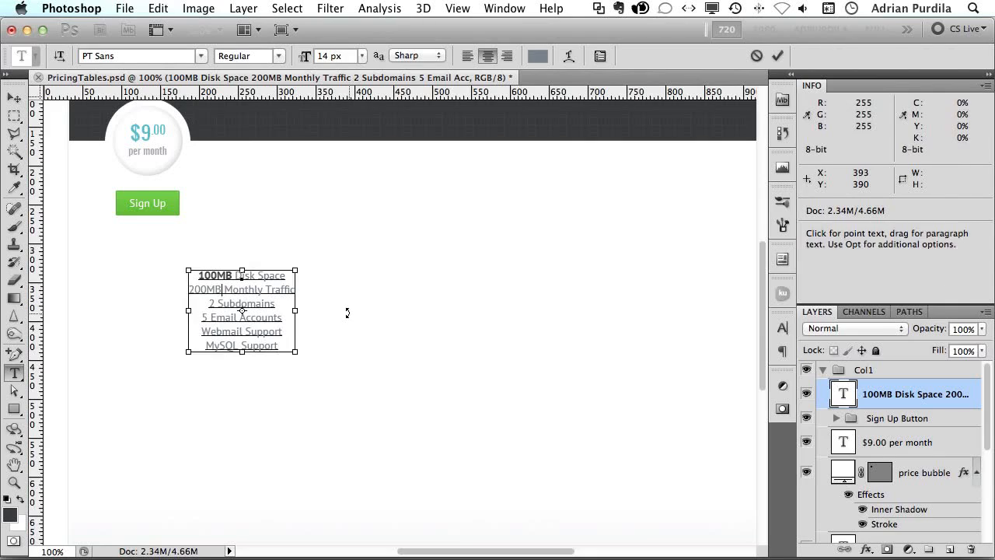
{"action": "key", "text": "Home"}
{"action": "key", "text": "shift+Right"}
{"action": "type", "text": "2"}
Step: Paste the styled "100MB" over the number in the Subdomains line and overwrite it with a bold "2"
{"action": "key", "text": "Down"}
{"action": "key", "text": "shift+Right"}
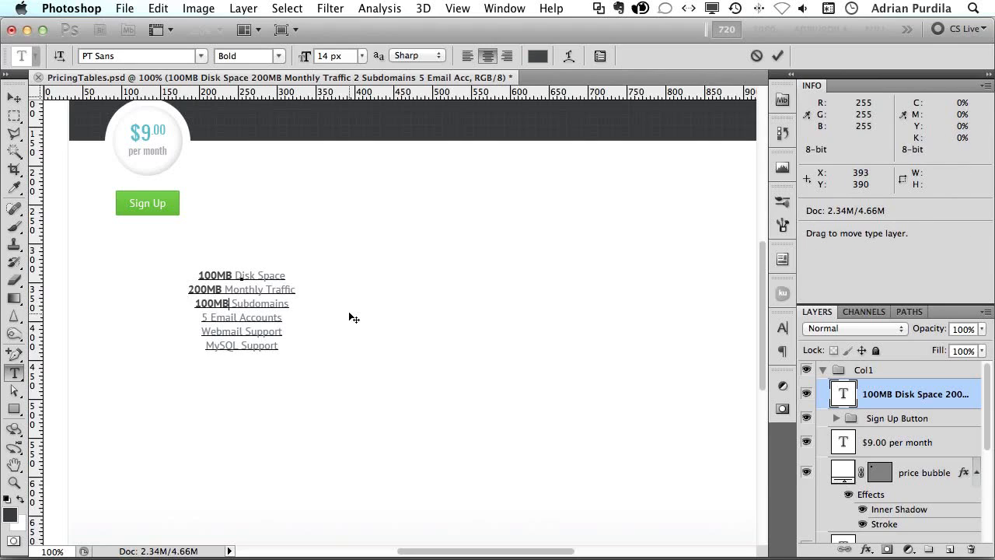
{"action": "key", "text": "BackSpace"}
{"action": "key", "text": "BackSpace"}
{"action": "key", "text": "BackSpace"}
{"action": "key", "text": "BackSpace"}
{"action": "key", "text": "BackSpace"}
{"action": "type", "text": "2"}
Step: Replace the number in the Email Accounts line with a bold, dark "5", commit the text and save the document
{"action": "key", "text": "Down"}
{"action": "key", "text": "shift+Left"}
{"action": "key", "text": "super+v"}
{"action": "key", "text": "BackSpace"}
{"action": "key", "text": "BackSpace"}
{"action": "key", "text": "BackSpace"}
{"action": "key", "text": "BackSpace"}
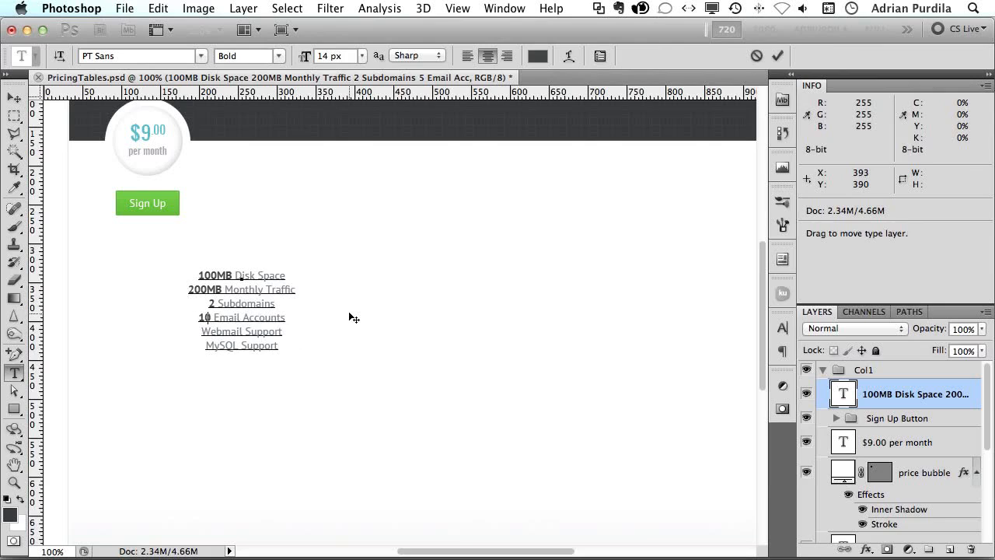
{"action": "key", "text": "super+Return"}
{"action": "key", "text": "v"}
{"action": "key", "text": "super+s"}
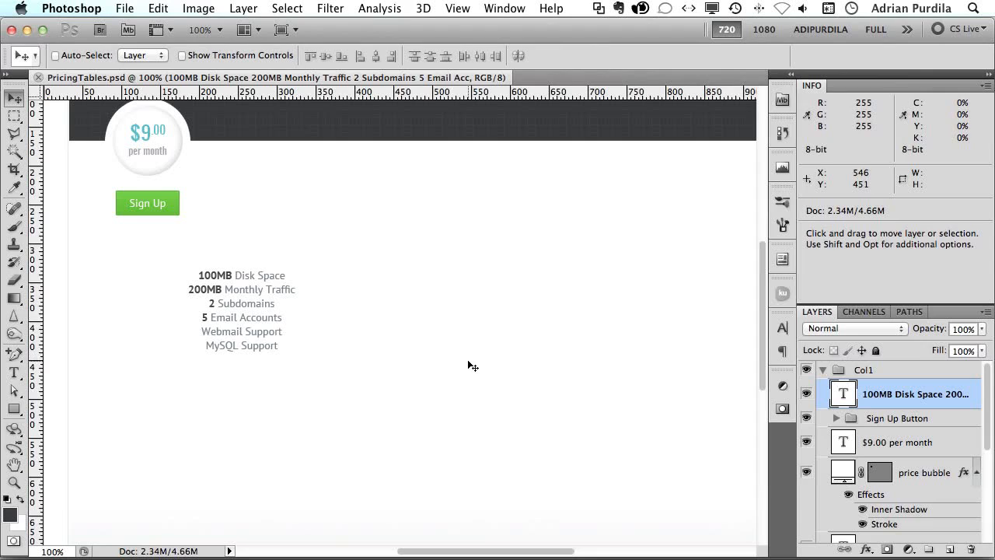
Step: Set the leading of the whole feature list to 40 px
{"action": "left_click", "coordinate": [782, 327]}
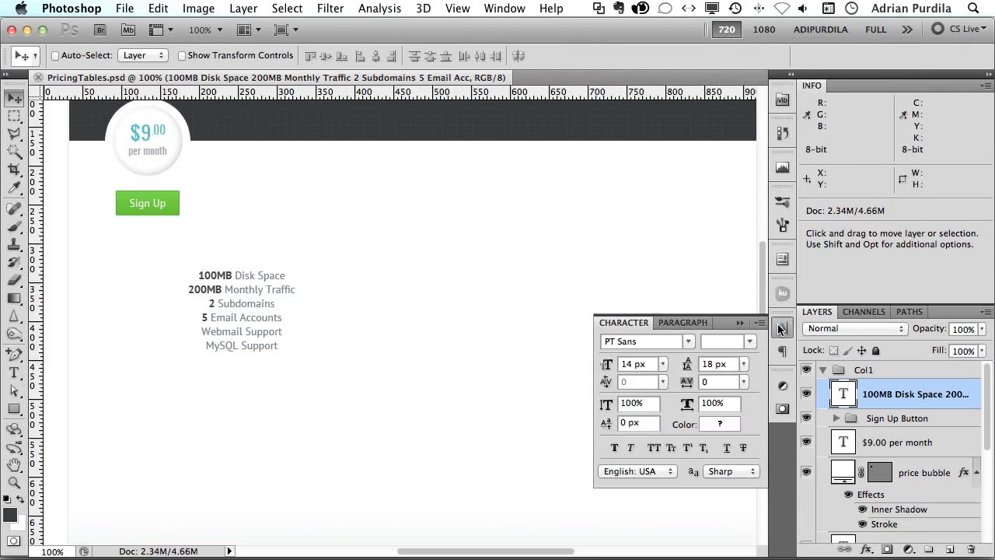
{"action": "left_click", "coordinate": [743, 364]}
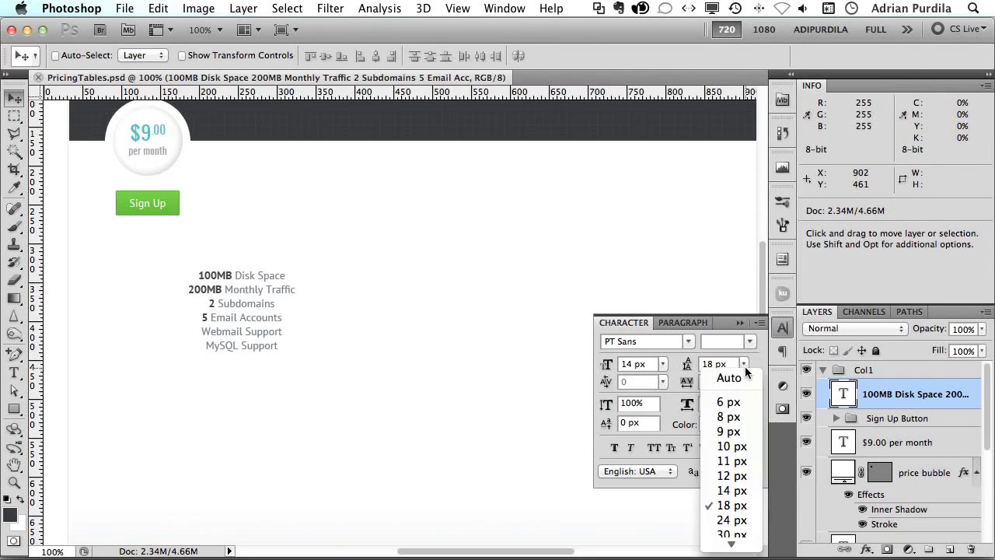
{"action": "scroll", "coordinate": [732, 515], "scroll_direction": "down", "scroll_amount": 1}
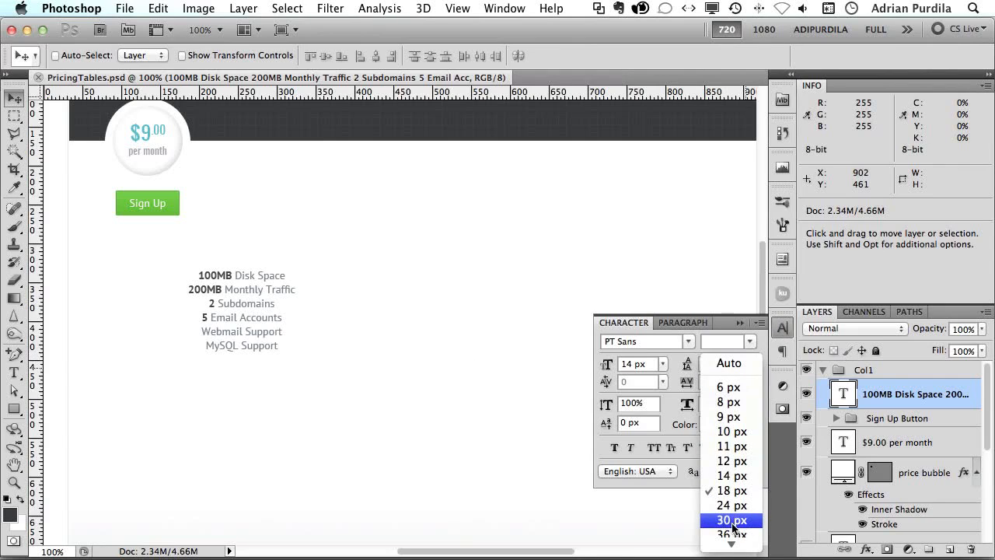
{"action": "scroll", "coordinate": [734, 540], "scroll_direction": "down", "scroll_amount": 3}
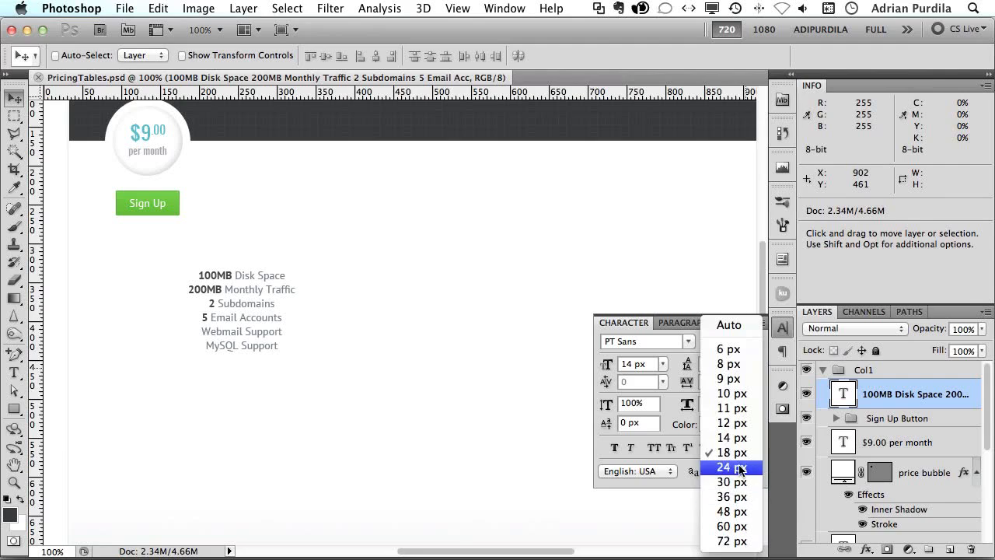
{"action": "left_click", "coordinate": [738, 497]}
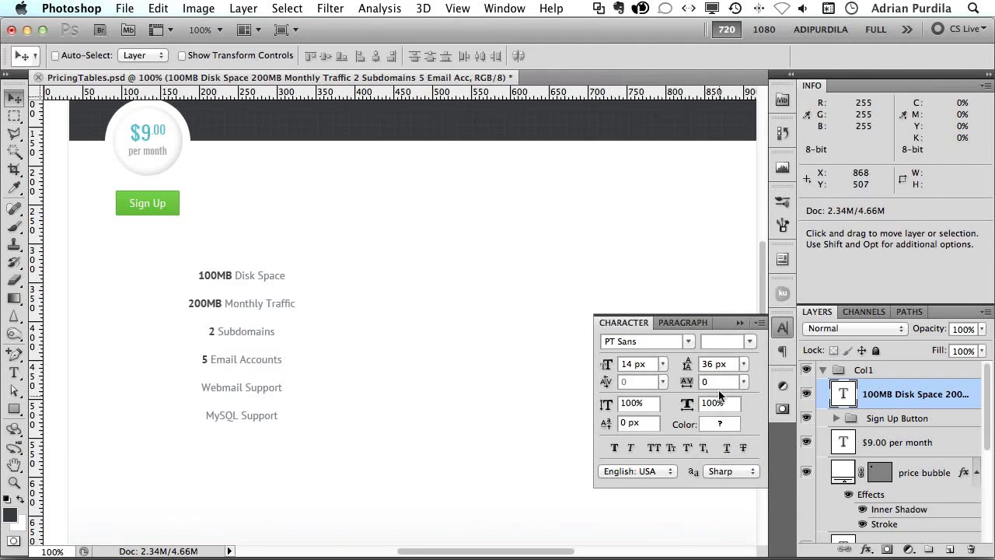
{"action": "type", "text": "40"}
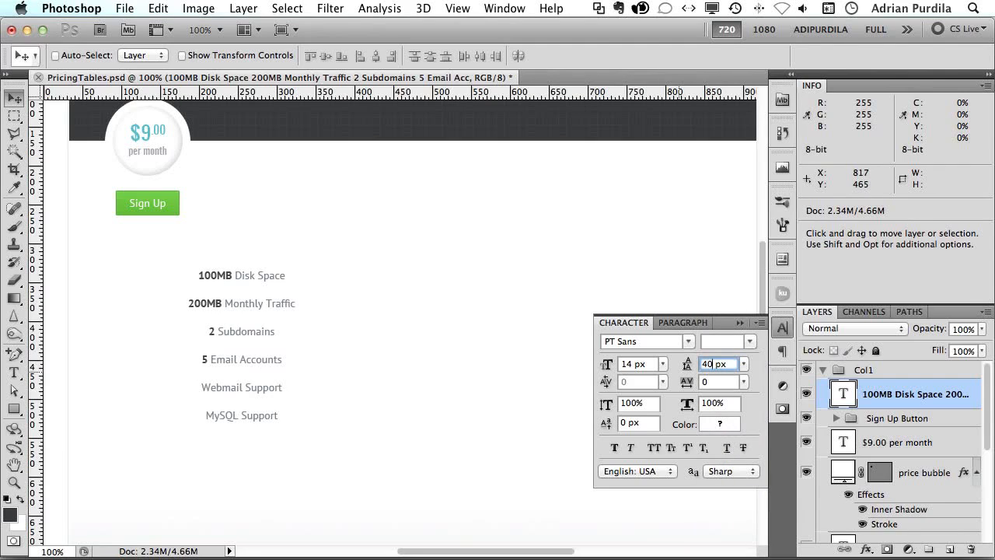
{"action": "key", "text": "Return"}
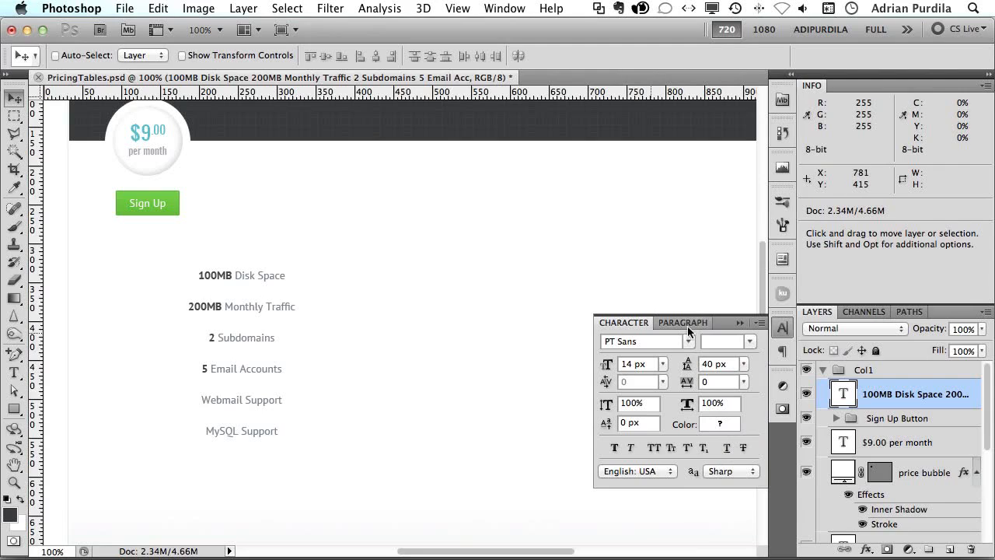
{"action": "left_click", "coordinate": [740, 322]}
Step: Move the feature list so it sits centred just below the Sign Up button and save the document
{"action": "left_click_drag", "start_coordinate": [254, 313], "coordinate": [160, 275]}
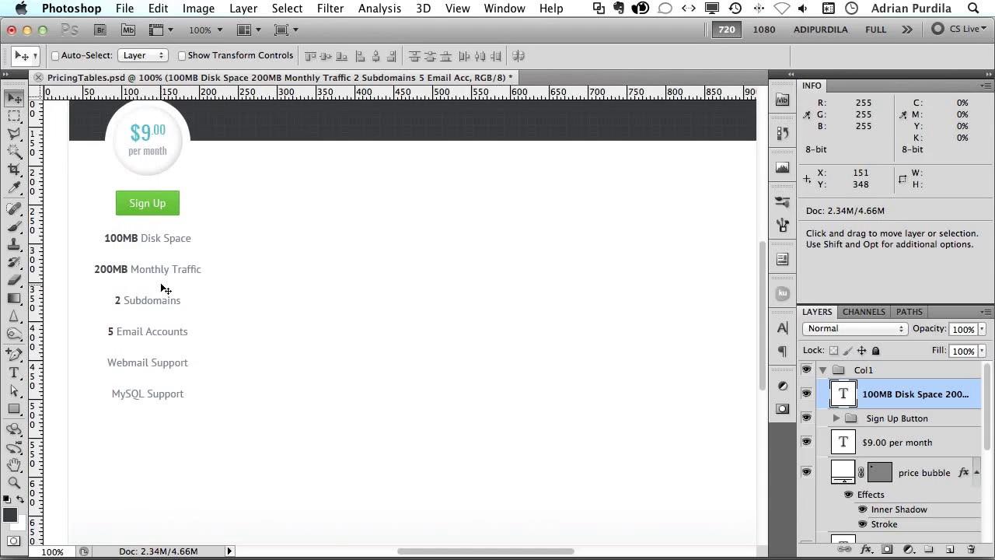
{"action": "scroll", "coordinate": [166, 289], "scroll_direction": "up", "scroll_amount": 5}
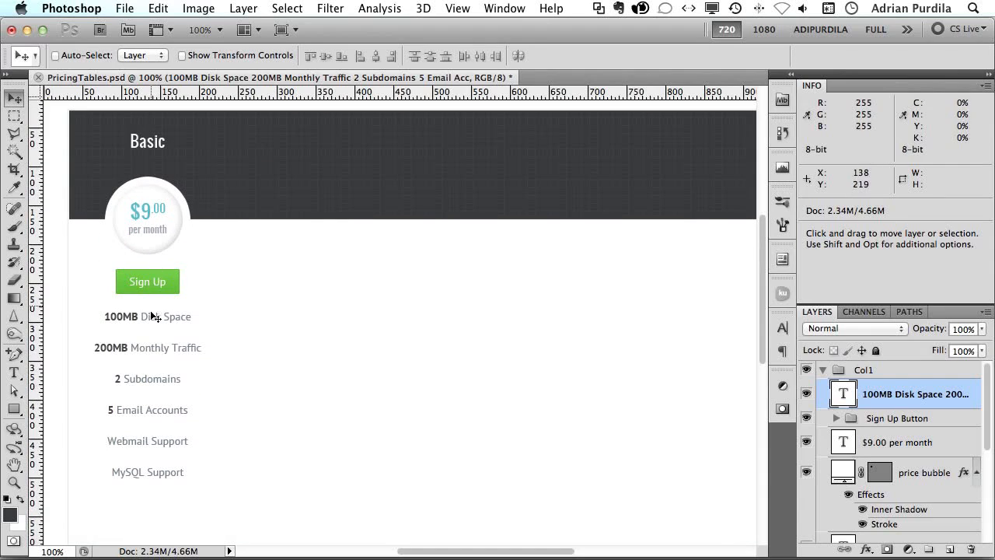
{"action": "left_click_drag", "start_coordinate": [166, 344], "coordinate": [152, 359]}
{"action": "key", "text": "super+s"}
Step: Switch to the Chrome example, examine the repeated price and Sign Up button under the first column's features, and return to Photoshop
{"action": "scroll", "coordinate": [276, 336], "scroll_direction": "down", "scroll_amount": 3}
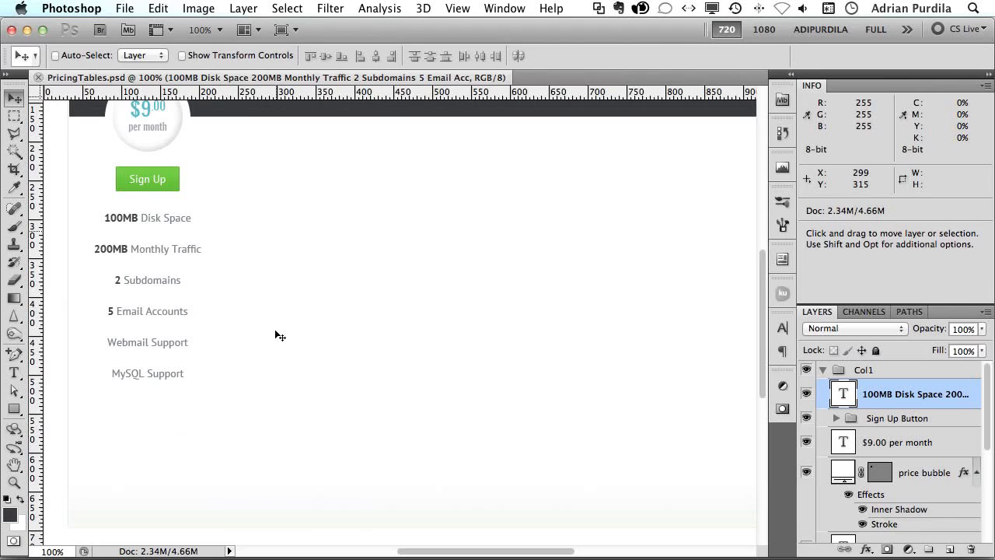
{"action": "key", "text": "super+Tab"}
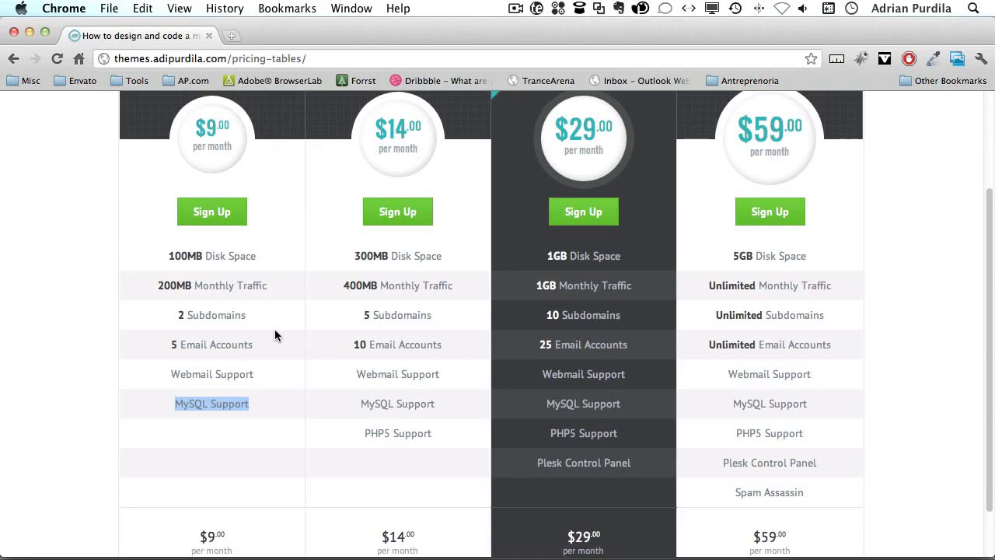
{"action": "scroll", "coordinate": [296, 332], "scroll_direction": "down", "scroll_amount": 2}
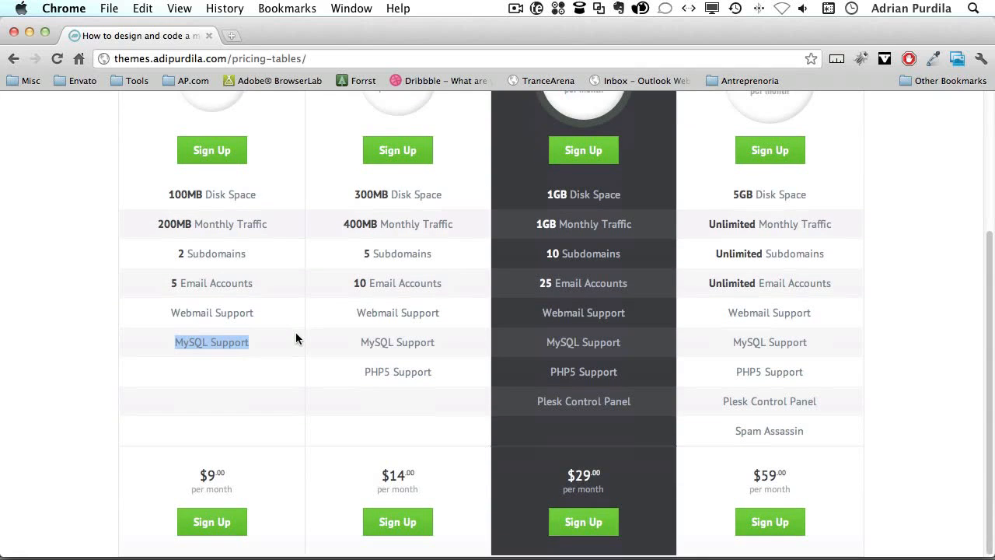
{"action": "left_click", "coordinate": [239, 375]}
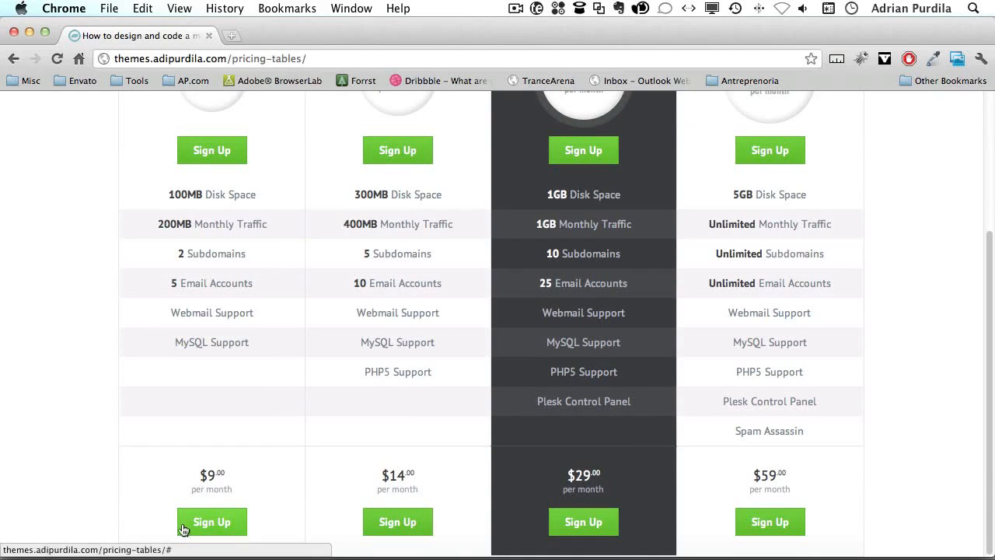
{"action": "left_click_drag", "start_coordinate": [200, 470], "coordinate": [228, 489]}
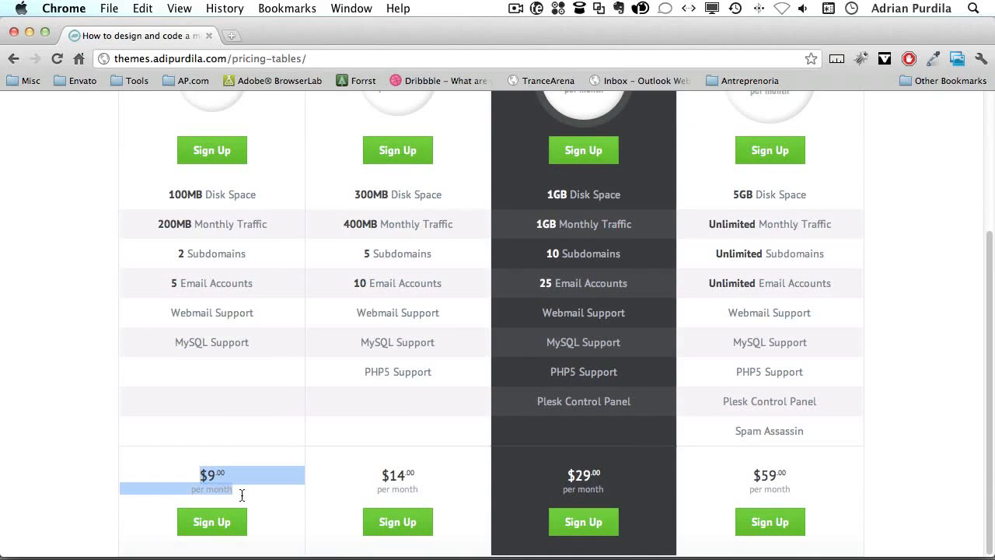
{"action": "left_click", "coordinate": [242, 495]}
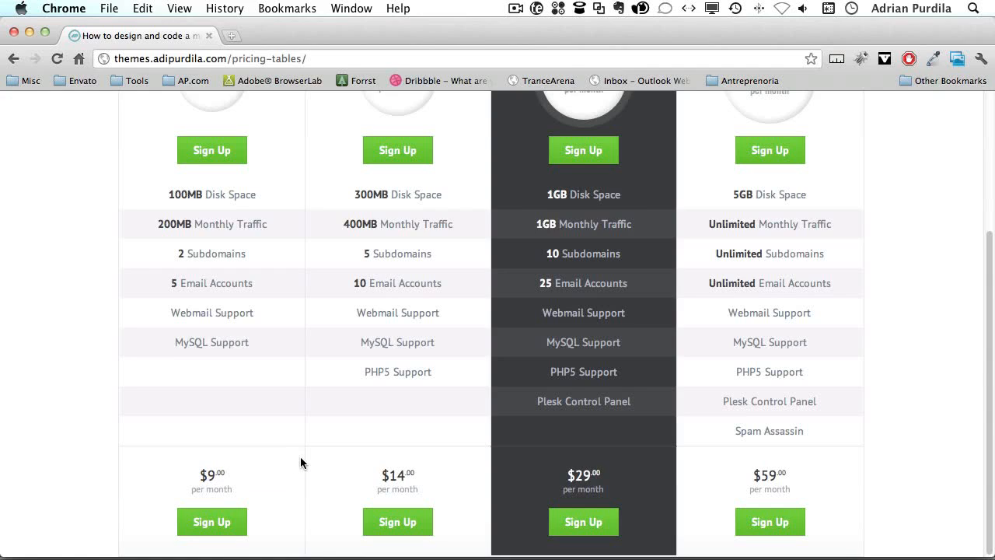
{"action": "key", "text": "super+Tab"}
{"action": "scroll", "coordinate": [306, 398], "scroll_direction": "down", "scroll_amount": 3}
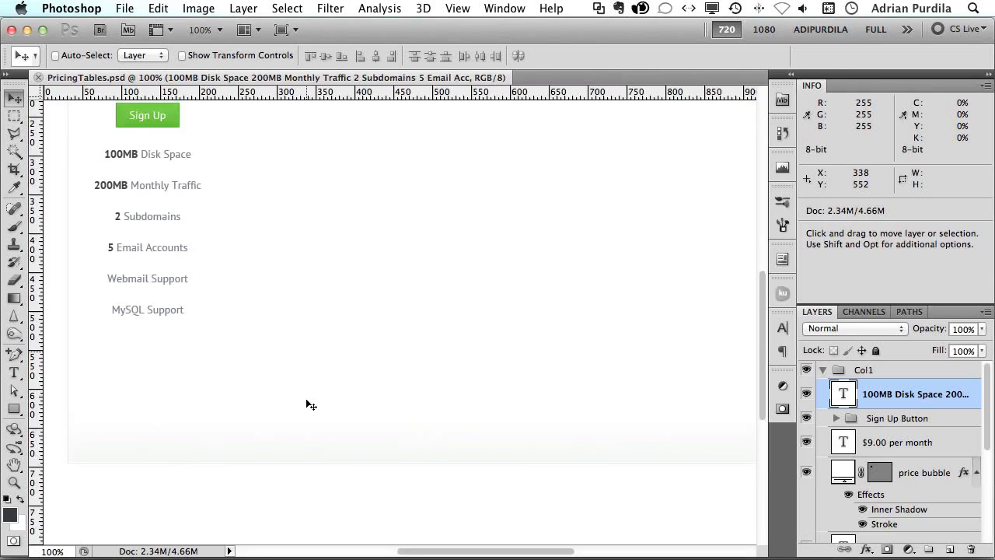
{"action": "scroll", "coordinate": [308, 402], "scroll_direction": "up", "scroll_amount": 5}
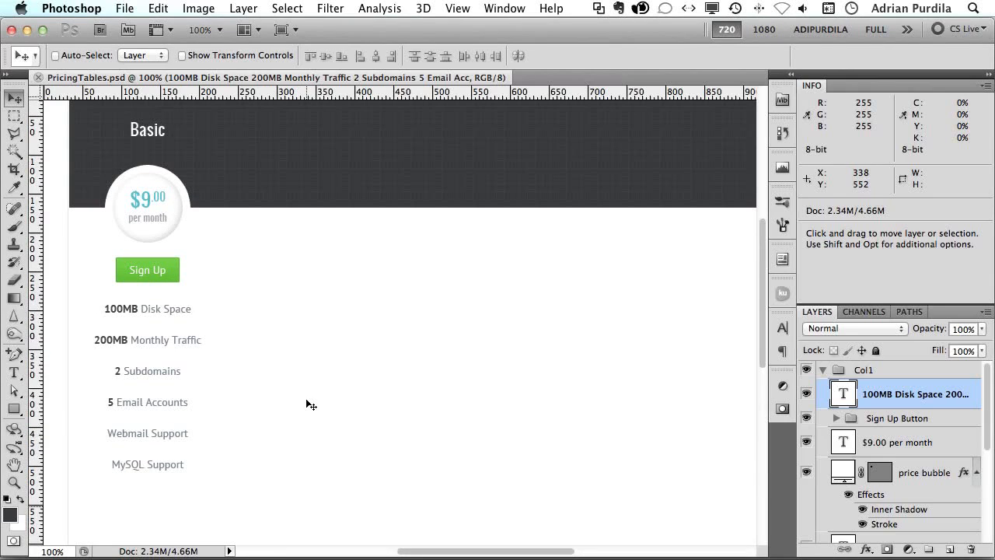
Step: Collapse the Col1 group and hide the panels so the full table width is in view
{"action": "left_click", "coordinate": [823, 370]}
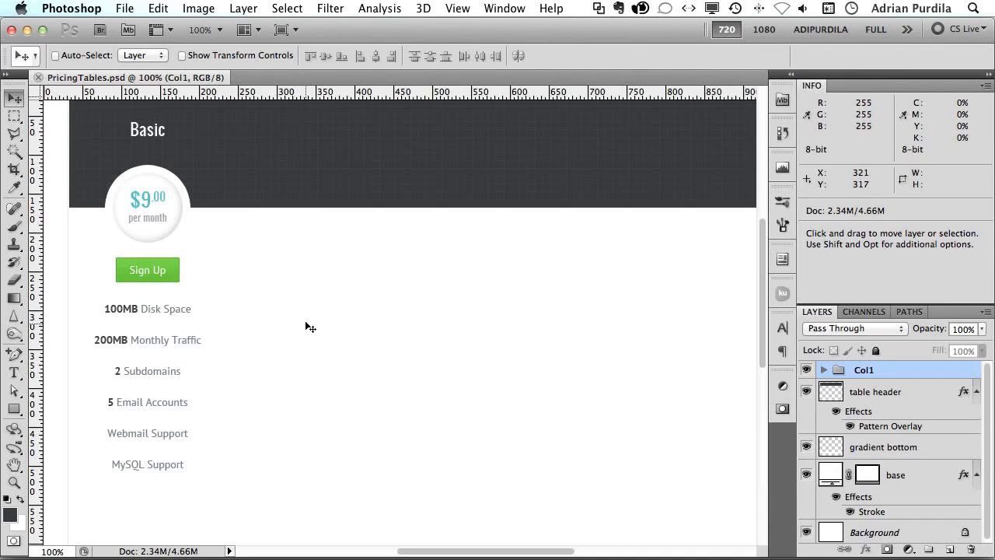
{"action": "key", "text": "Tab"}
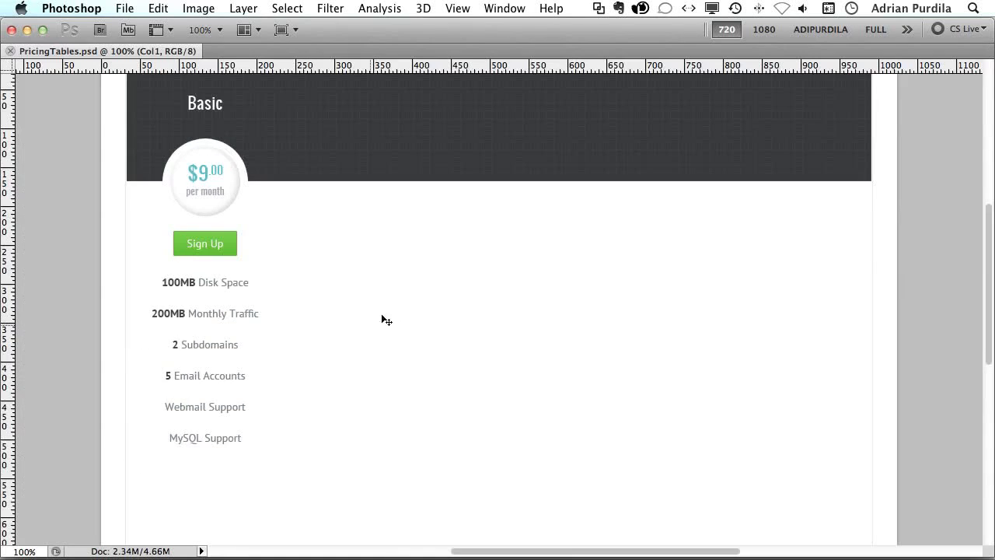
{"action": "scroll", "coordinate": [366, 323], "scroll_direction": "up", "scroll_amount": 2}
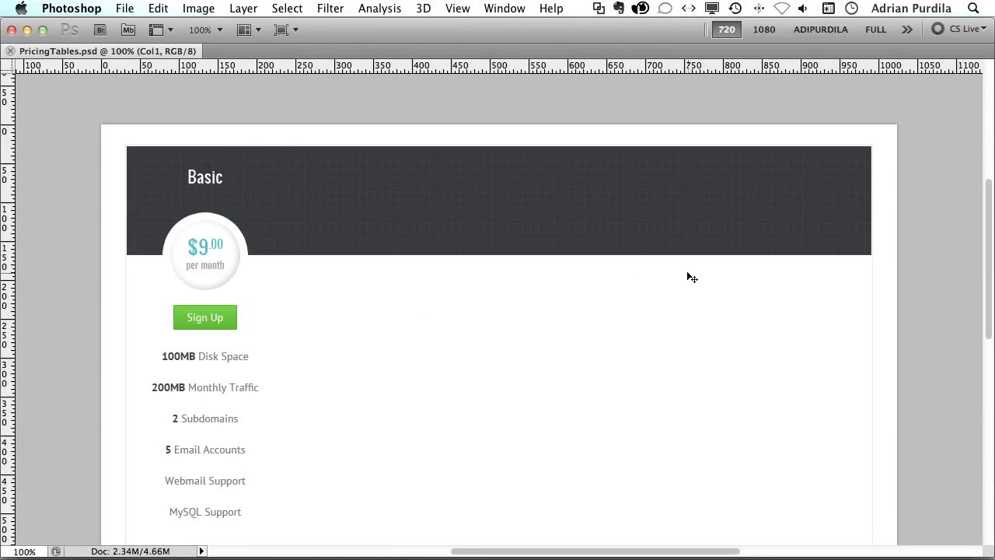
{"action": "key", "text": "Tab"}
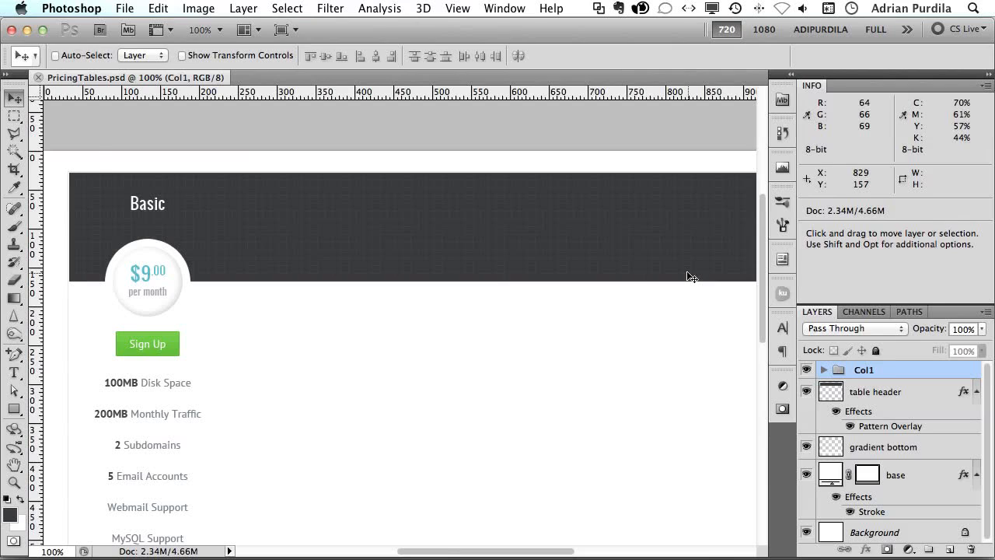
{"action": "key", "text": "Tab"}
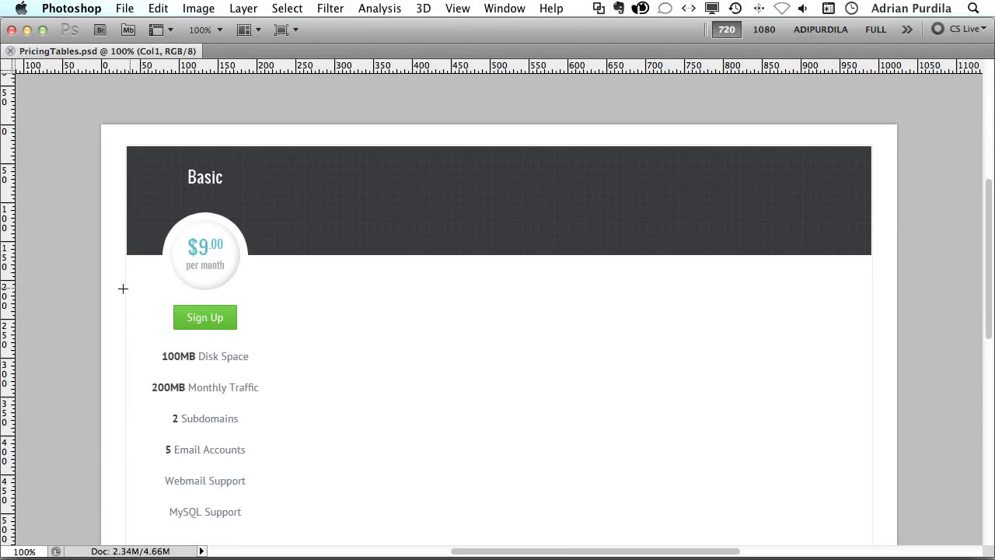
Step: Measure the table's width and one column's width with rectangular marquee selections, deselect and restore the panels
{"action": "left_click_drag", "start_coordinate": [125, 289], "coordinate": [872, 330]}
{"action": "key", "text": "v"}
{"action": "left_click_drag", "start_coordinate": [127, 262], "coordinate": [316, 293]}
{"action": "left_click_drag", "start_coordinate": [252, 278], "coordinate": [6, 288]}
{"action": "key", "text": "super+d"}
{"action": "key", "text": "Tab"}
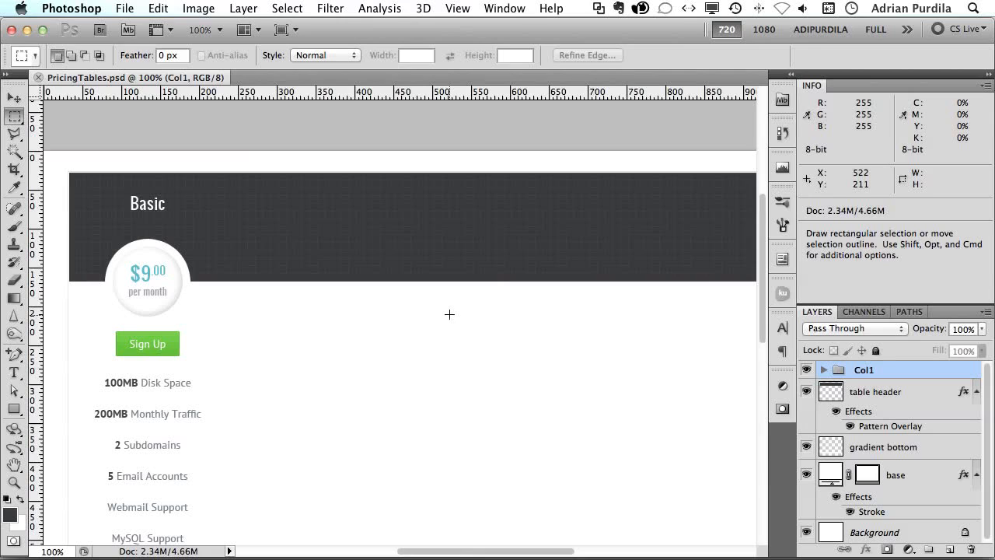
{"action": "scroll", "coordinate": [450, 314], "scroll_direction": "down", "scroll_amount": 1}
{"action": "key", "text": "v"}
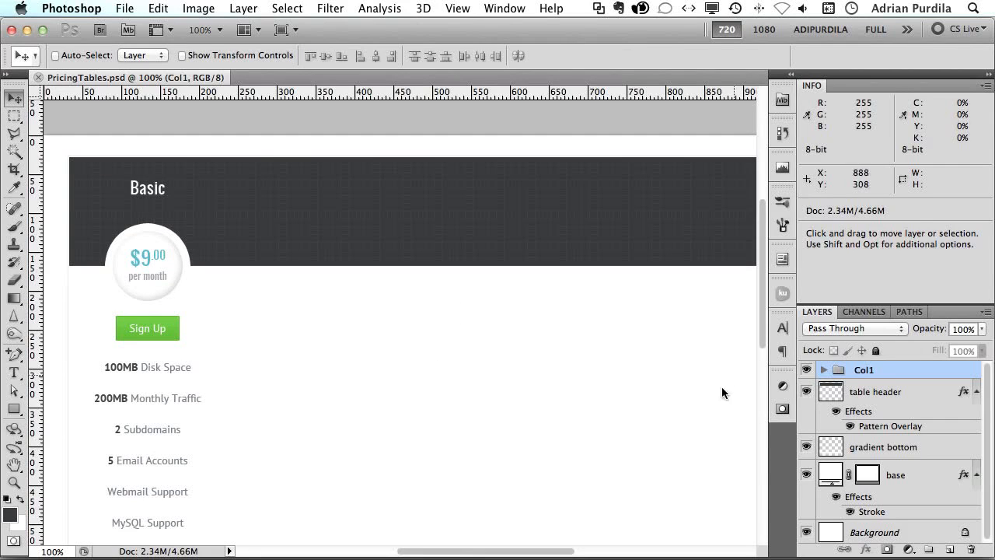
Step: Draw a 1 px vertical line about 275 px long at the table's left edge and place three copies as rough column dividers
{"action": "left_click", "coordinate": [14, 409]}
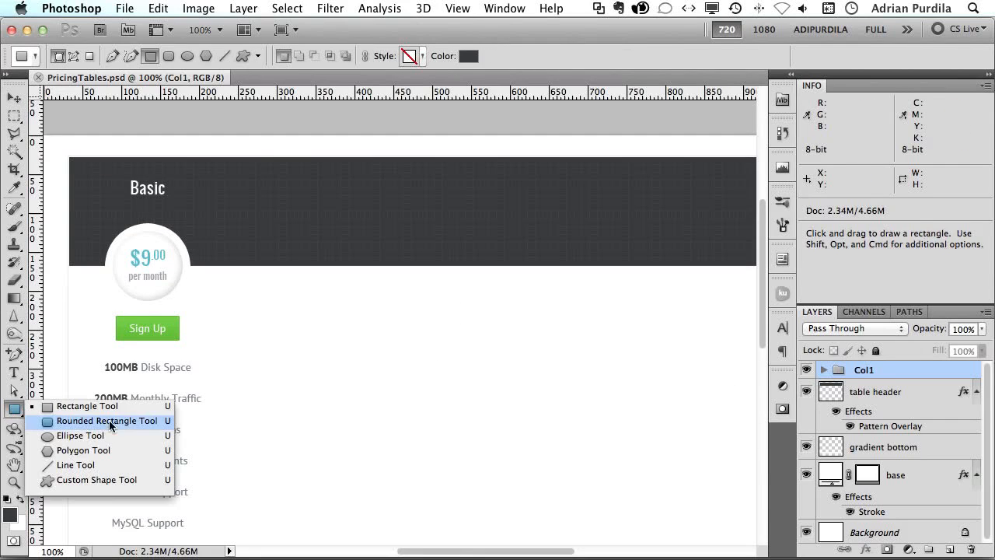
{"action": "left_click", "coordinate": [75, 465]}
{"action": "key", "text": "super+semicolon"}
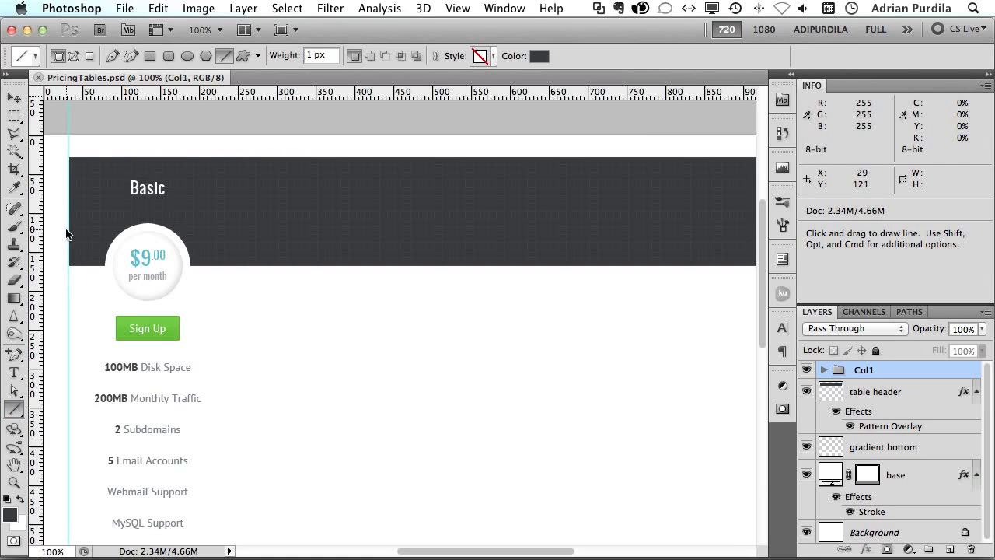
{"action": "left_click_drag", "start_coordinate": [69, 235], "coordinate": [111, 447]}
{"action": "key", "text": "v"}
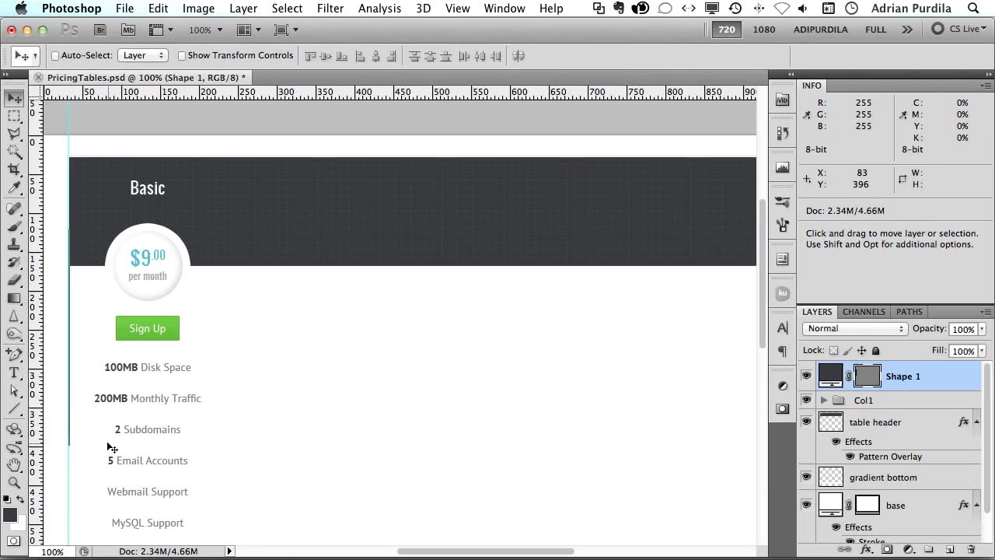
{"action": "left_click_drag", "start_coordinate": [84, 374], "coordinate": [611, 418]}
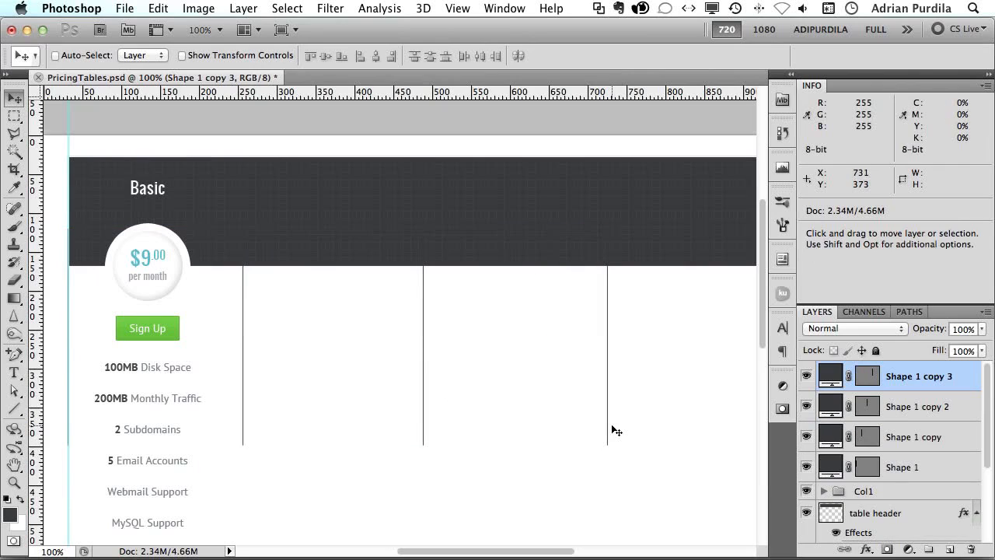
Step: Place a fourth copy of the vertical line at the table's right edge and distribute all five lines by their horizontal centers
{"action": "scroll", "coordinate": [202, 331], "scroll_direction": "right", "scroll_amount": 5}
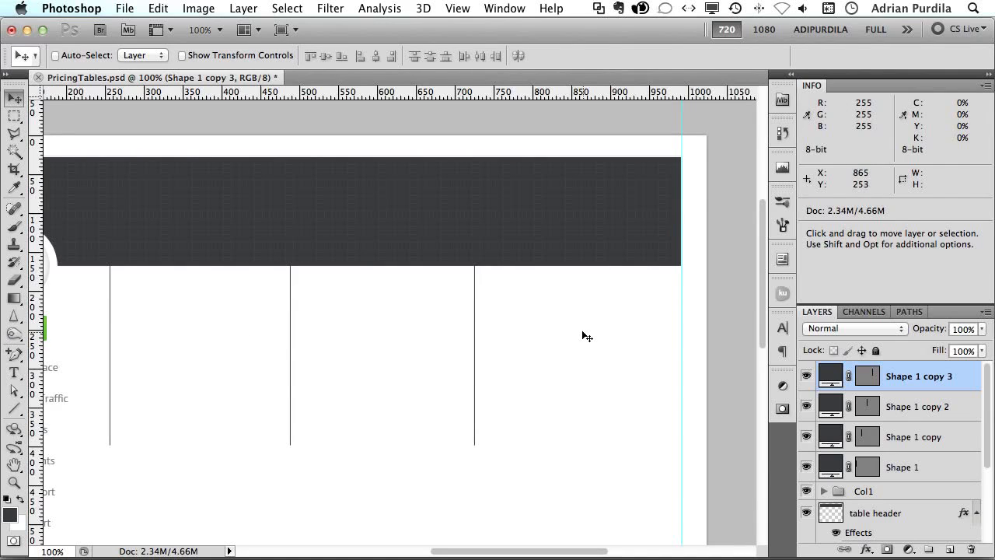
{"action": "left_click_drag", "start_coordinate": [495, 373], "coordinate": [694, 407]}
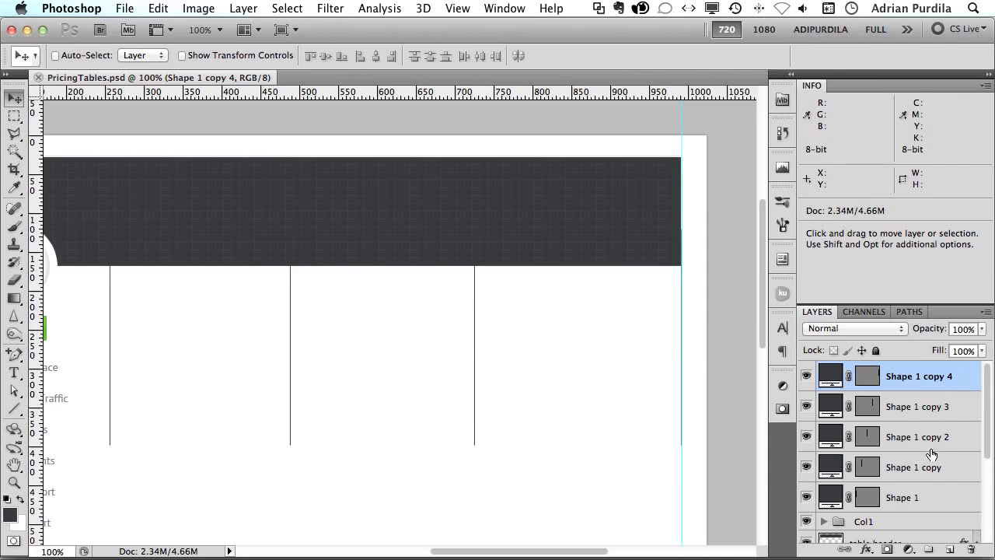
{"action": "left_click", "coordinate": [932, 500], "text": "shift"}
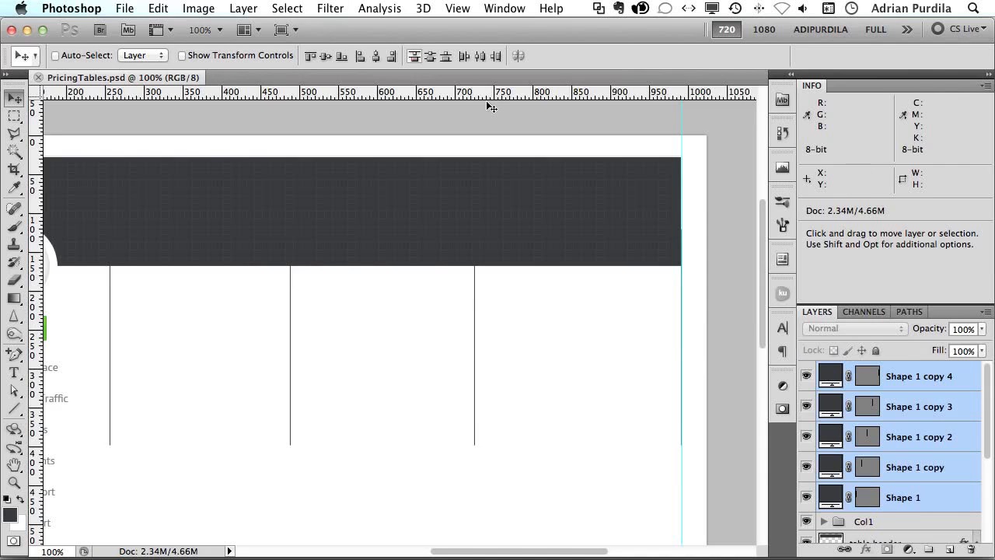
{"action": "left_click", "coordinate": [480, 57]}
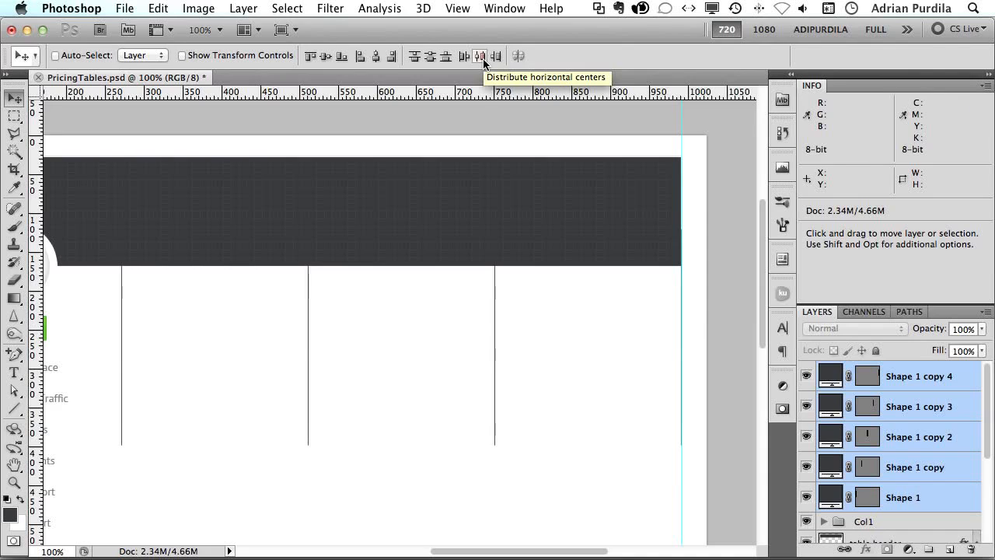
{"action": "scroll", "coordinate": [457, 346], "scroll_direction": "right", "scroll_amount": 2}
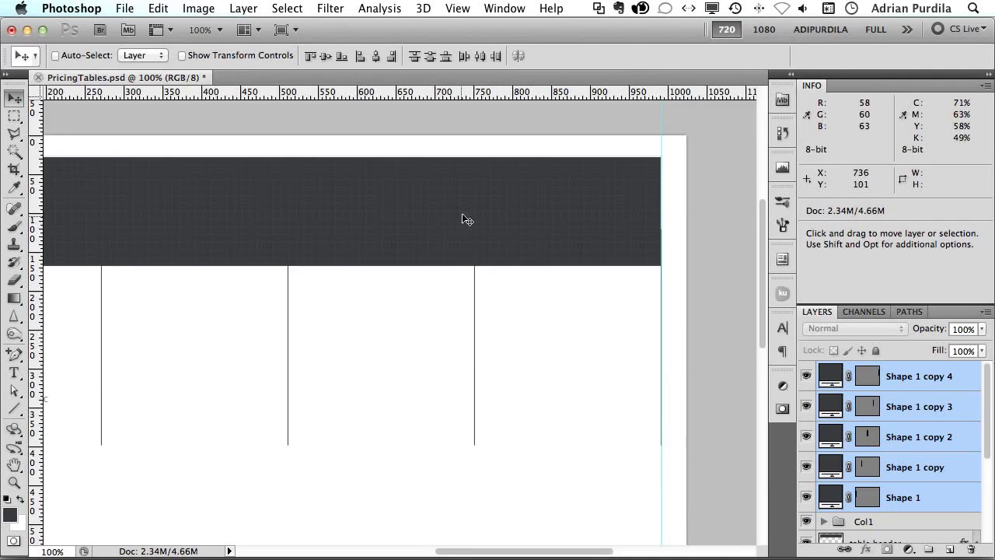
{"action": "scroll", "coordinate": [124, 354], "scroll_direction": "left", "scroll_amount": 10}
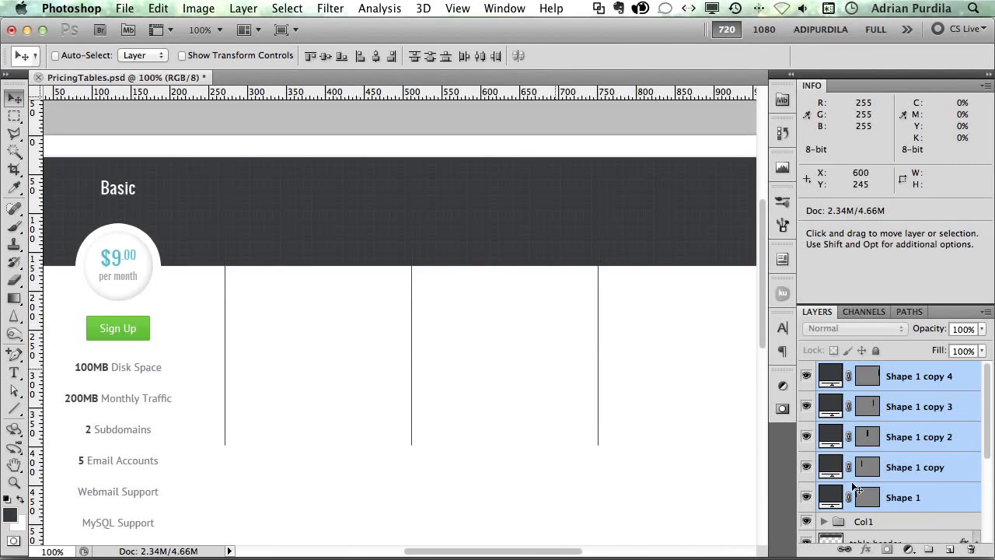
Step: Delete the two outermost vertical lines, Shape 1 and Shape 1 copy 4, at the table's left and right edges
{"action": "left_click", "coordinate": [915, 507]}
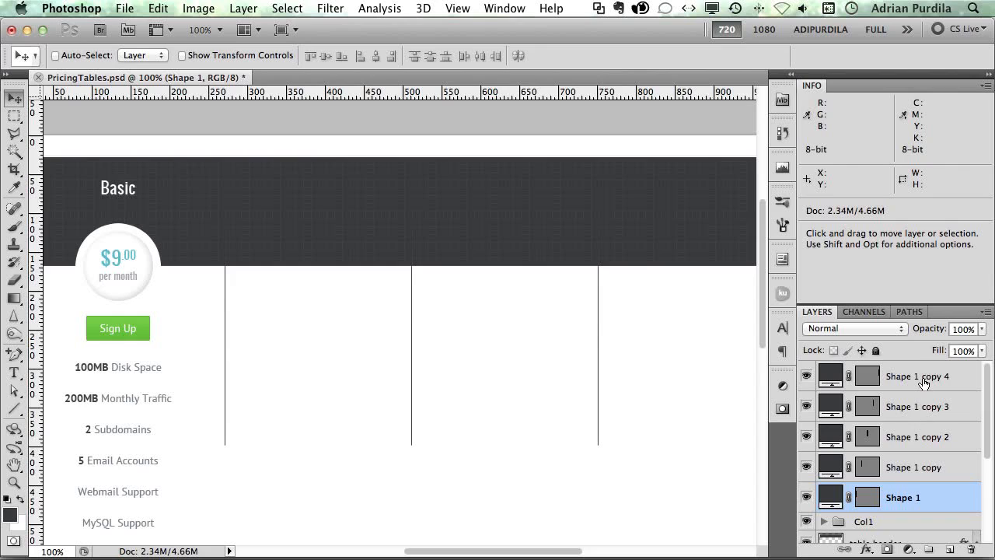
{"action": "left_click", "coordinate": [919, 382], "text": "super"}
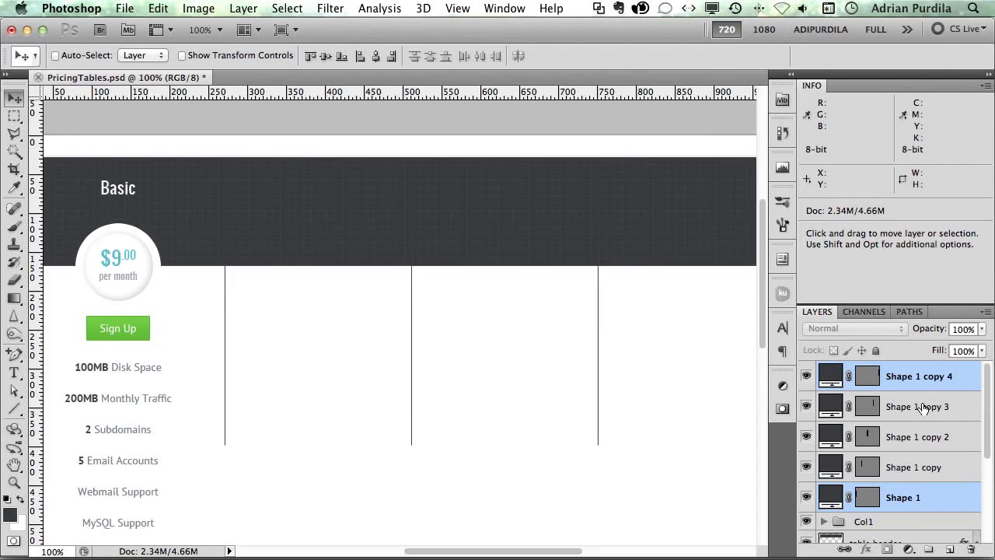
{"action": "key", "text": "Delete"}
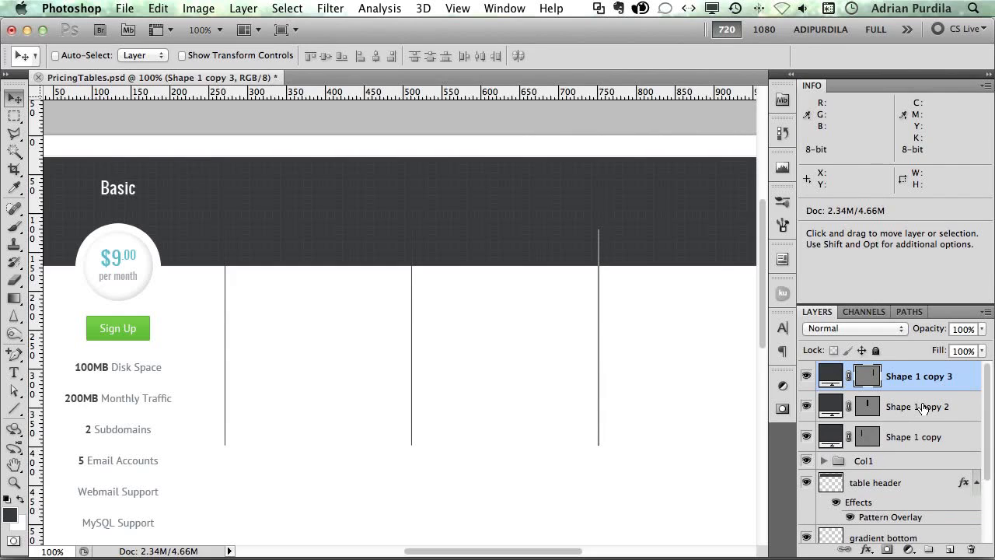
Step: Select the three remaining divider layers, Shape 1 copy through Shape 1 copy 3, together
{"action": "scroll", "coordinate": [454, 354], "scroll_direction": "left", "scroll_amount": 5}
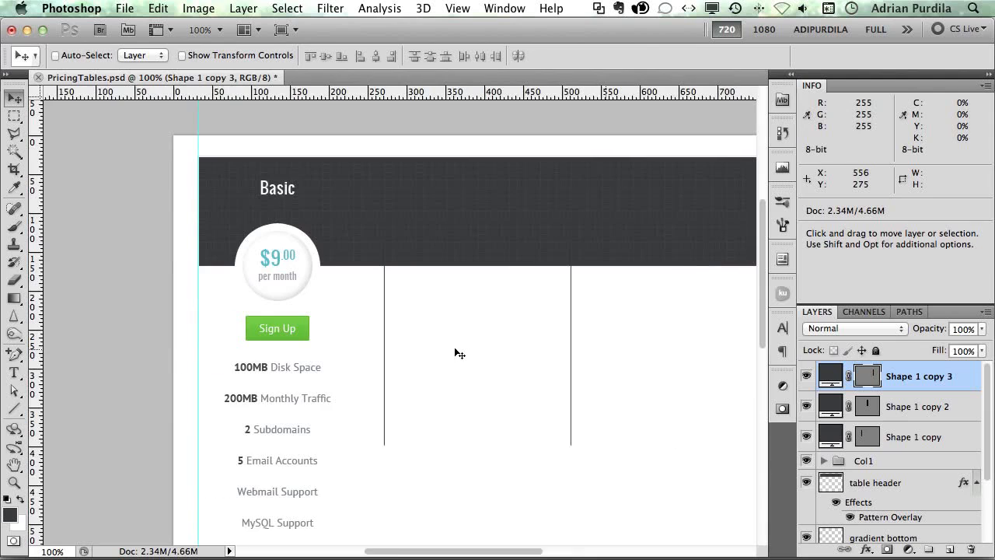
{"action": "left_click", "coordinate": [918, 447], "text": "shift"}
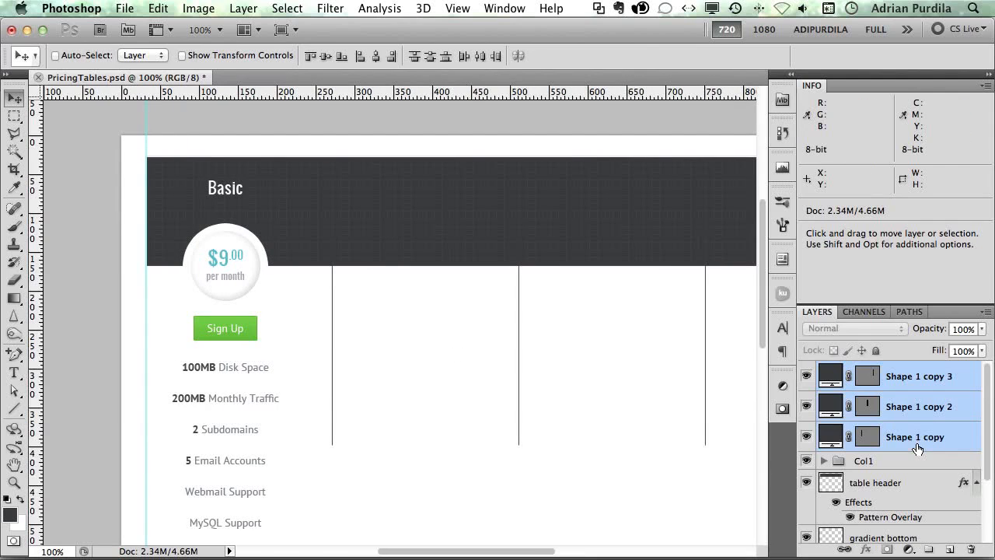
Step: Place vertical guides on the three divider lines at about 270, 510 and 750 px, and delete the three divider shape layers
{"action": "left_click_drag", "start_coordinate": [47, 241], "coordinate": [331, 285]}
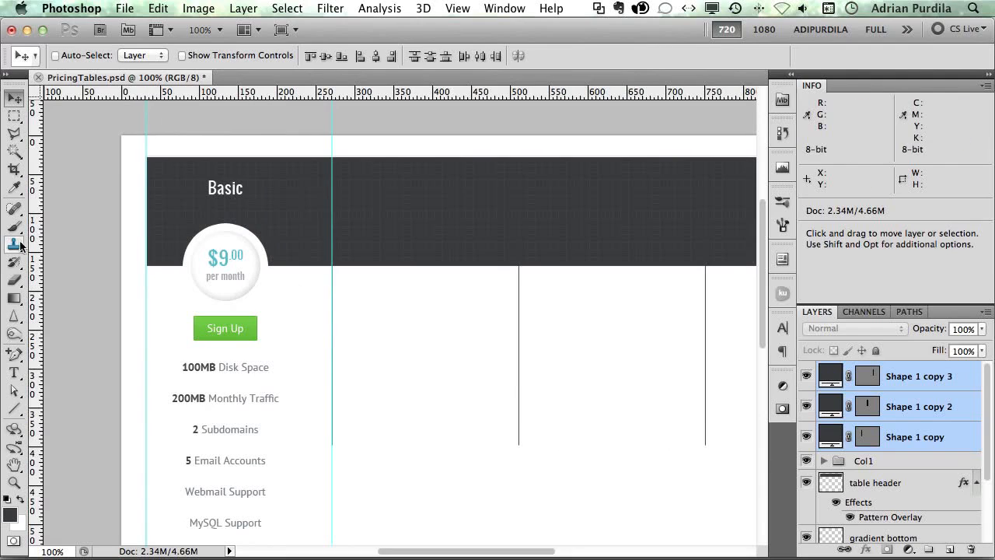
{"action": "left_click_drag", "start_coordinate": [37, 256], "coordinate": [518, 276]}
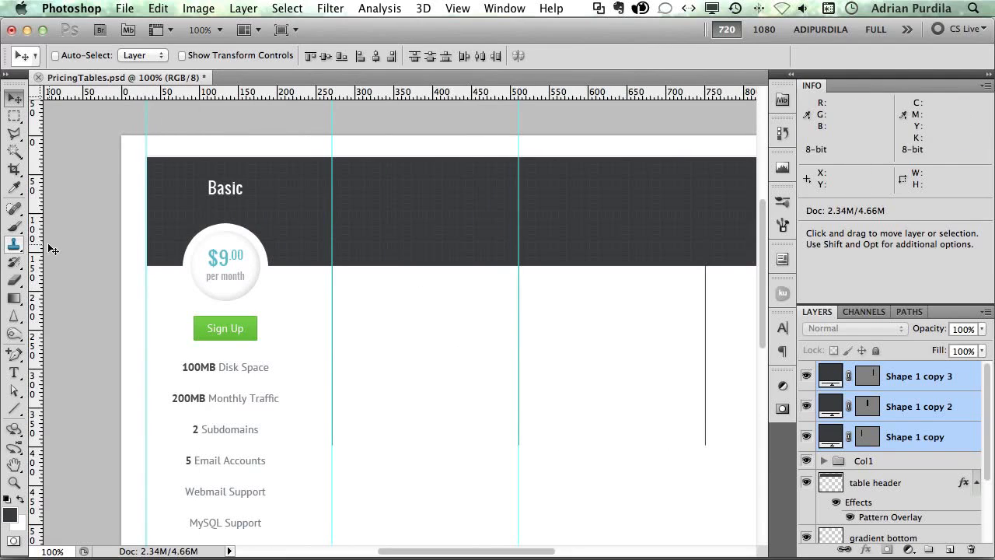
{"action": "left_click_drag", "start_coordinate": [43, 247], "coordinate": [705, 266]}
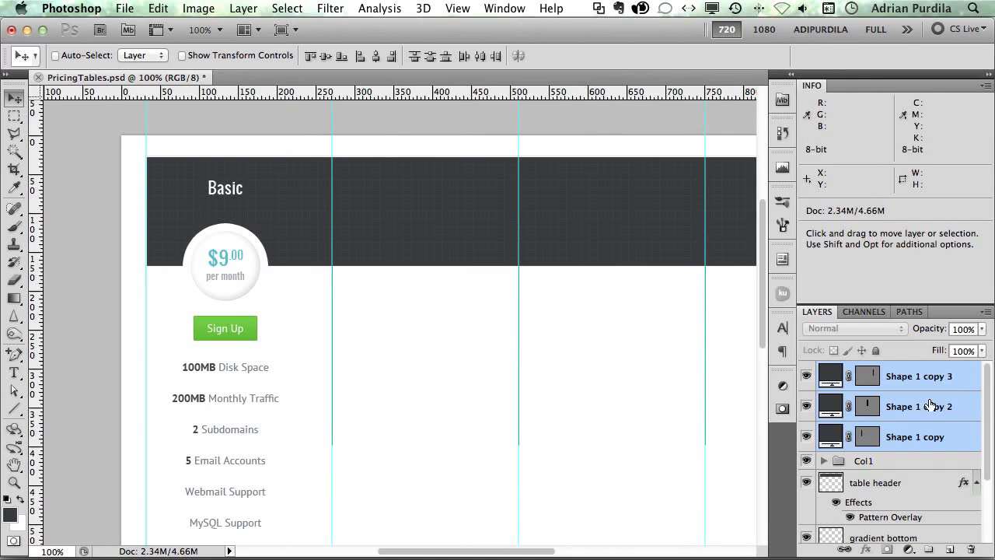
{"action": "key", "text": "Delete"}
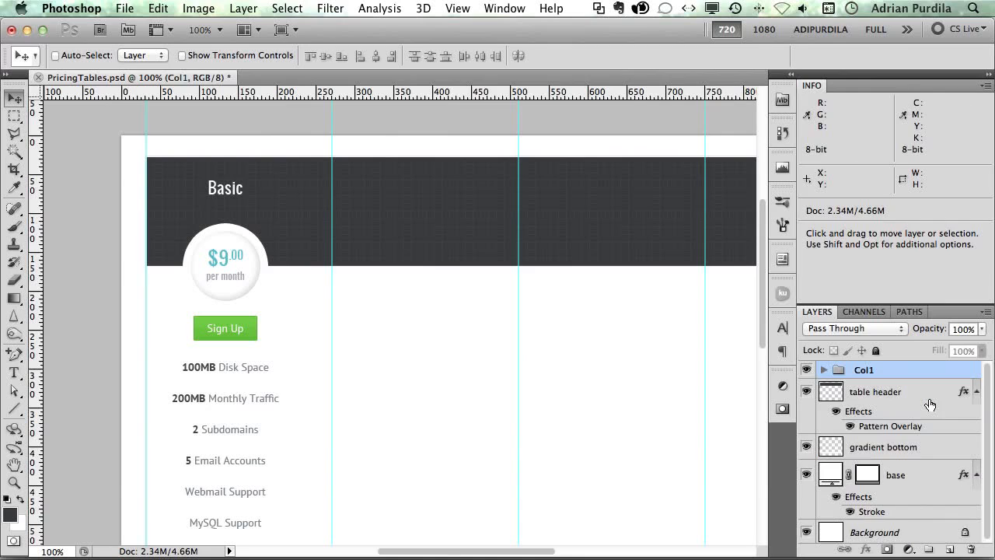
{"action": "key", "text": "Tab"}
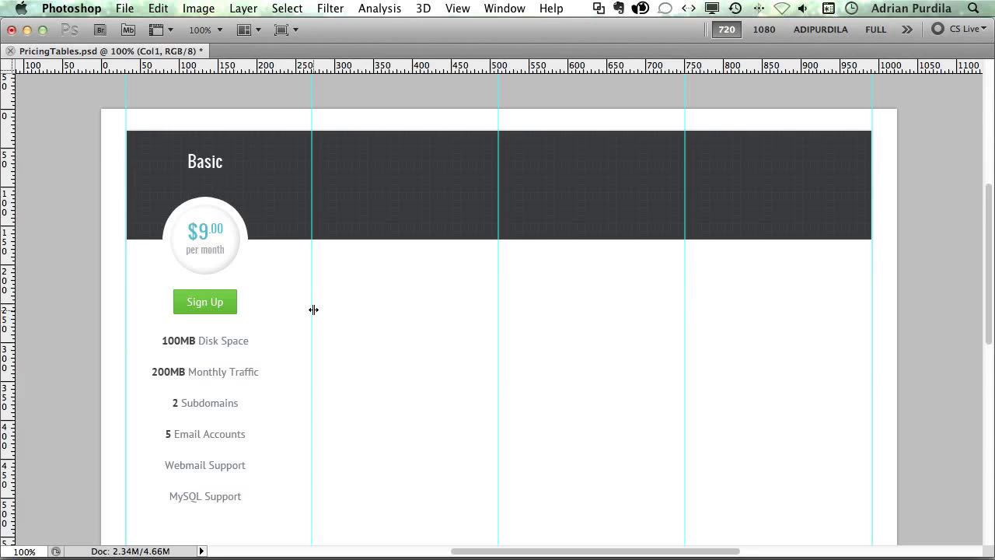
{"action": "key", "text": "super+;"}
{"action": "key", "text": "super+;"}
{"action": "key", "text": "Tab"}
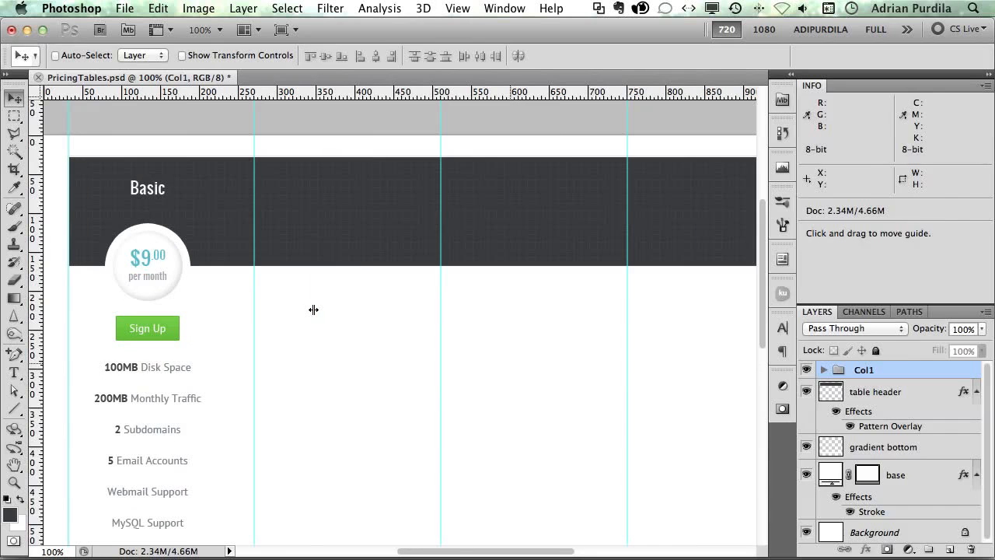
{"action": "scroll", "coordinate": [237, 316], "scroll_direction": "right", "scroll_amount": 3}
{"action": "scroll", "coordinate": [237, 316], "scroll_direction": "left", "scroll_amount": 5}
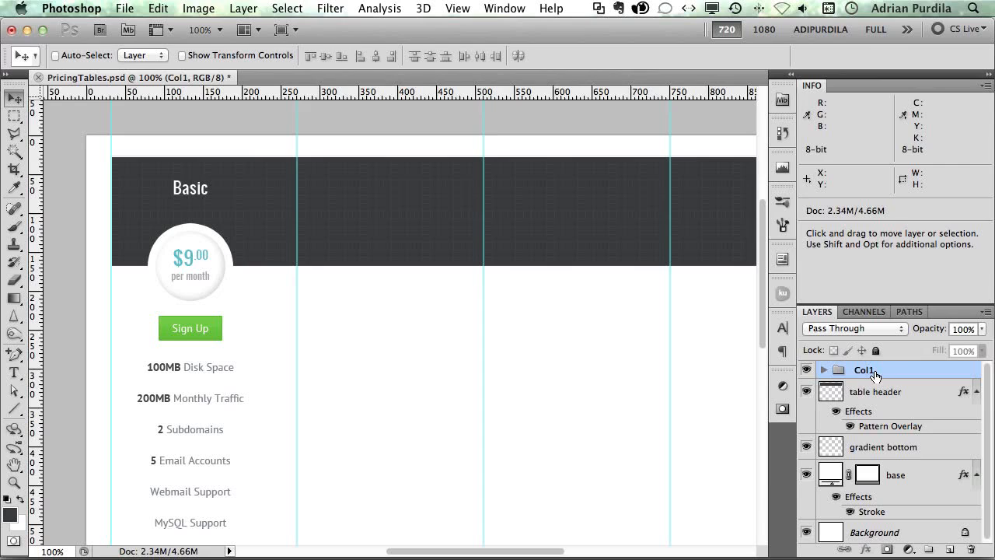
Step: Centre the Col1 group horizontally in the first column using a 240 px wide rectangular selection between its guides, deselect, and save the document
{"action": "key", "text": "m"}
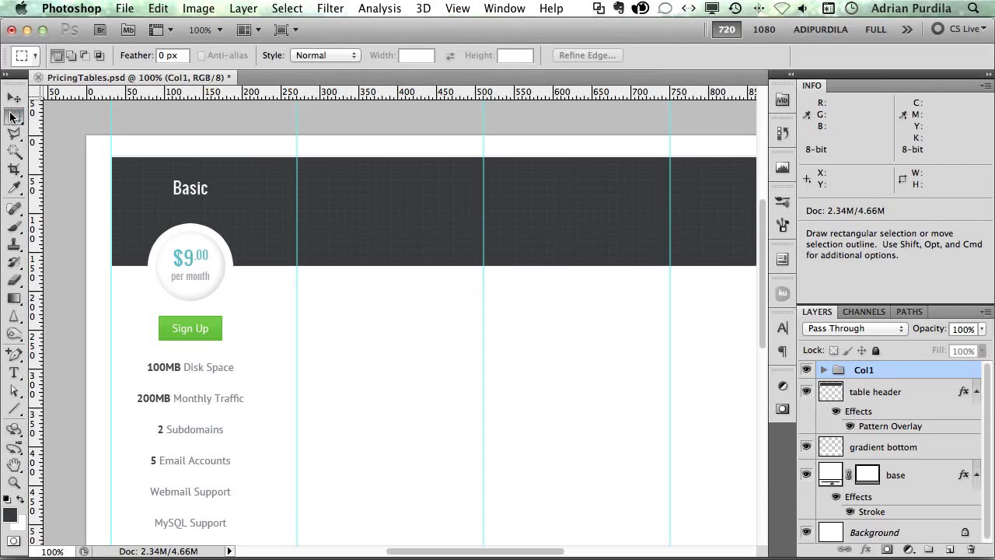
{"action": "left_click_drag", "start_coordinate": [111, 174], "coordinate": [296, 217]}
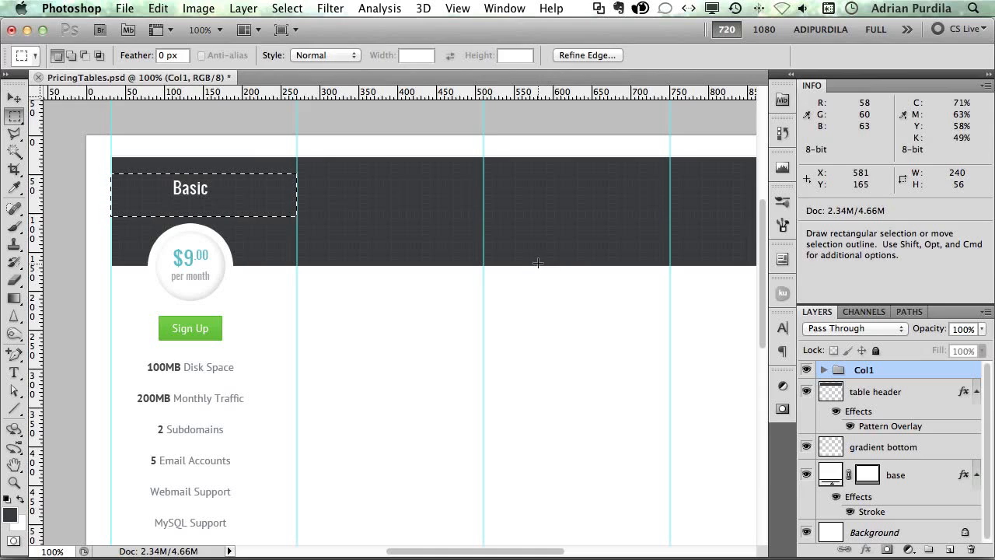
{"action": "key", "text": "v"}
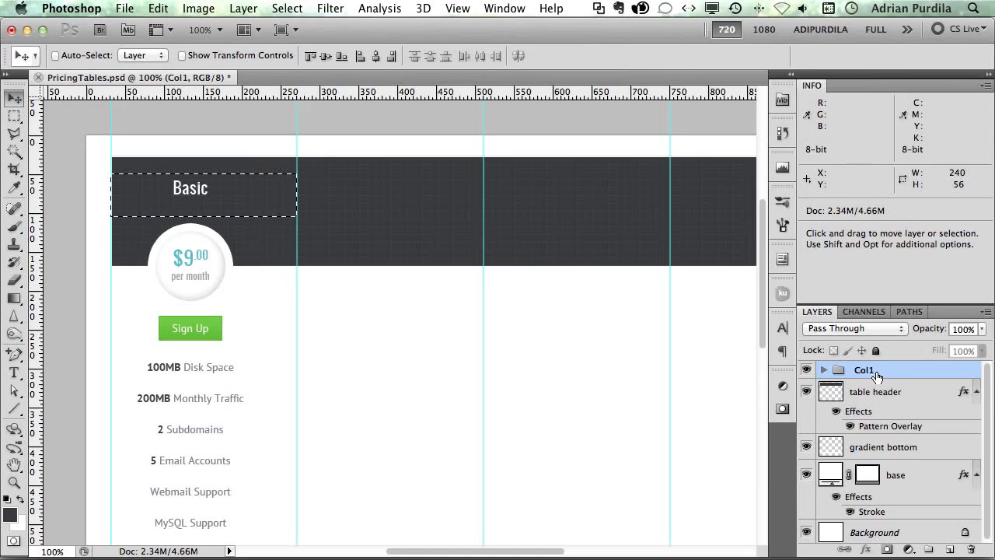
{"action": "left_click", "coordinate": [376, 57]}
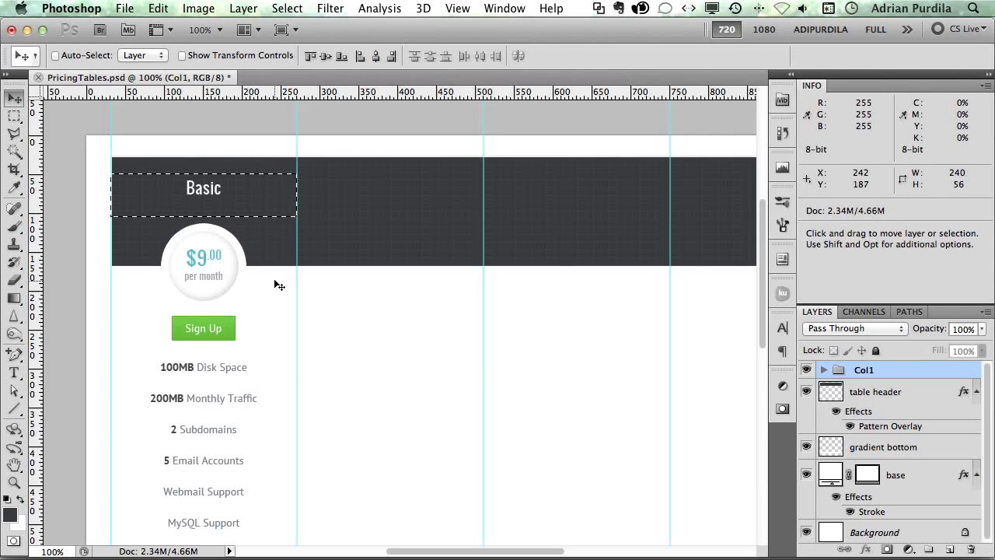
{"action": "key", "text": "super+d"}
{"action": "key", "text": "super+s"}
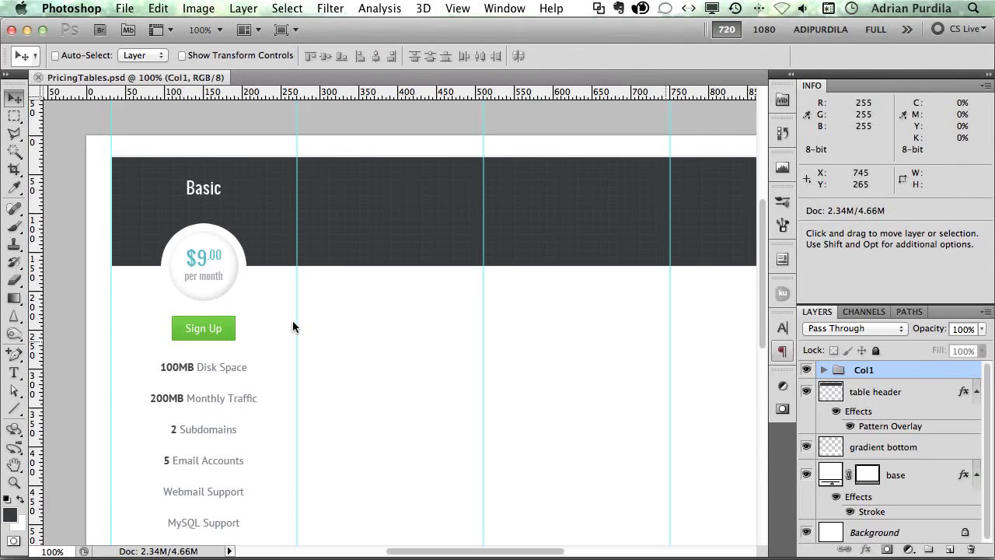
Step: Duplicate the Col1 group into each of the other three columns and rename the copies Col2, Col3 and Col4
{"action": "left_click_drag", "start_coordinate": [172, 311], "coordinate": [673, 334]}
{"action": "scroll", "coordinate": [536, 320], "scroll_direction": "right", "scroll_amount": 5}
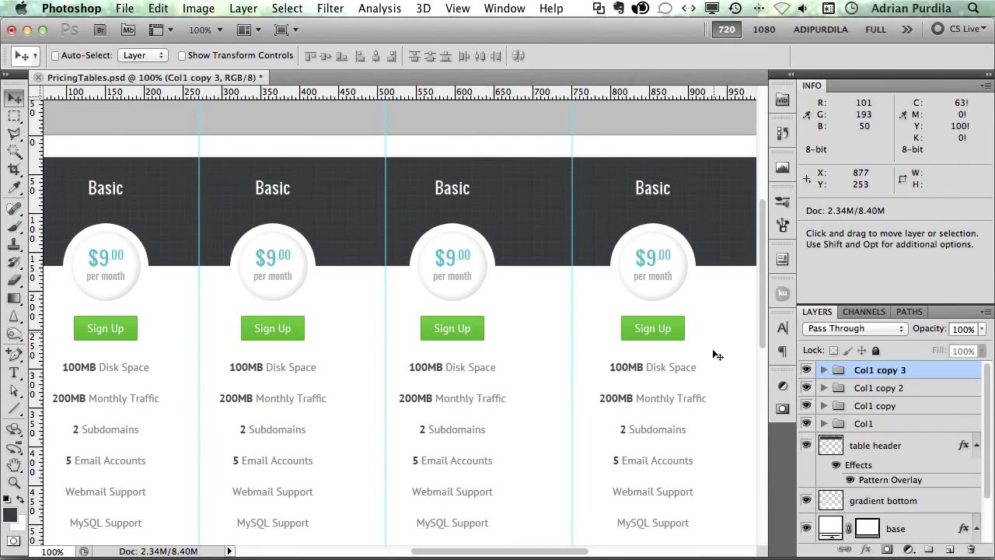
{"action": "double_click", "coordinate": [863, 406]}
{"action": "type", "text": "Col2"}
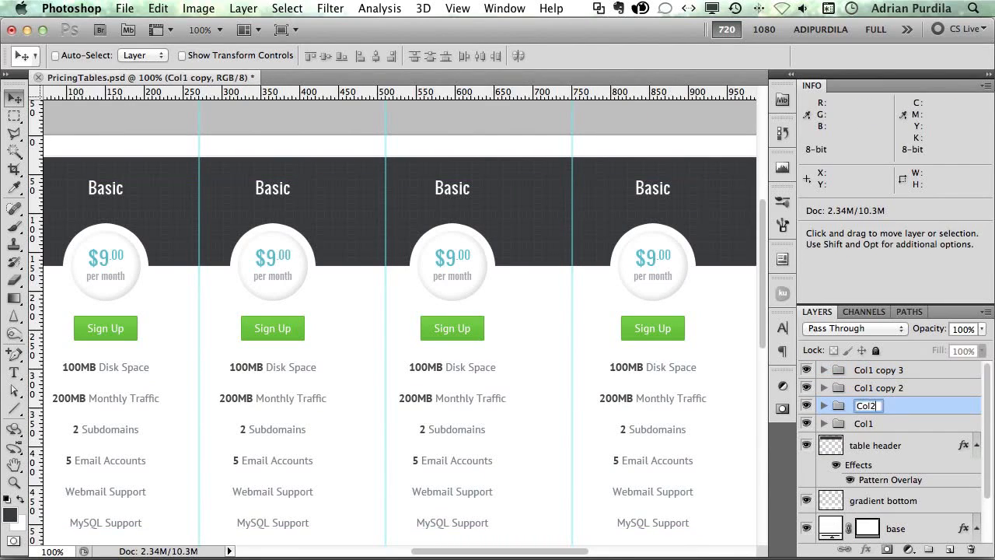
{"action": "key", "text": "Return"}
{"action": "double_click", "coordinate": [865, 387]}
{"action": "type", "text": "Co"}
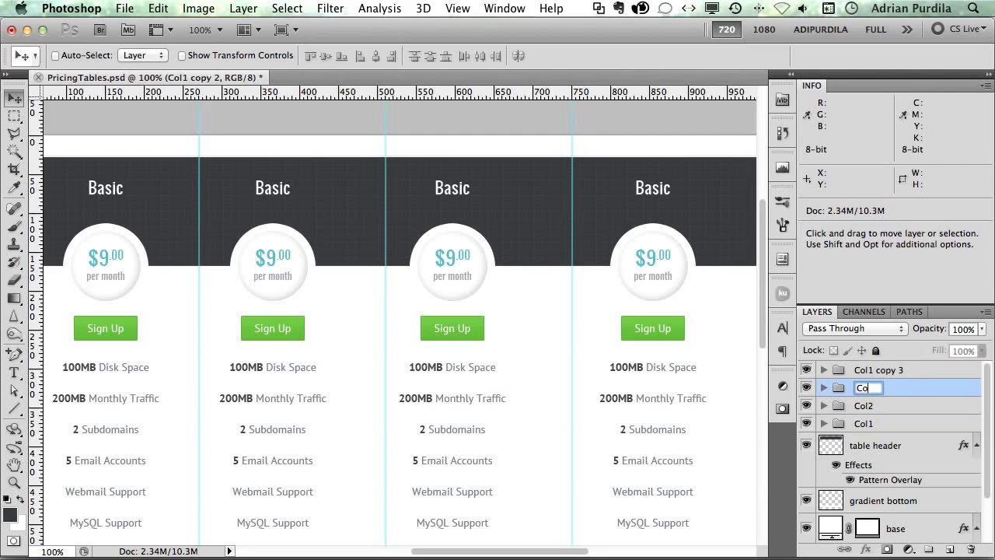
{"action": "type", "text": "l3"}
{"action": "key", "text": "Return"}
{"action": "double_click", "coordinate": [865, 370]}
{"action": "type", "text": "C"}
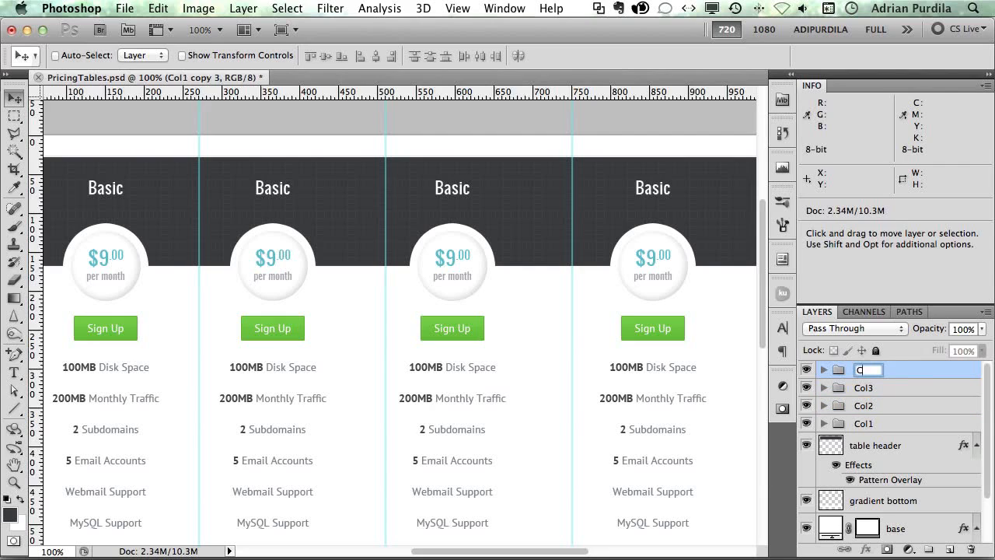
{"action": "type", "text": "ol4"}
{"action": "key", "text": "Return"}
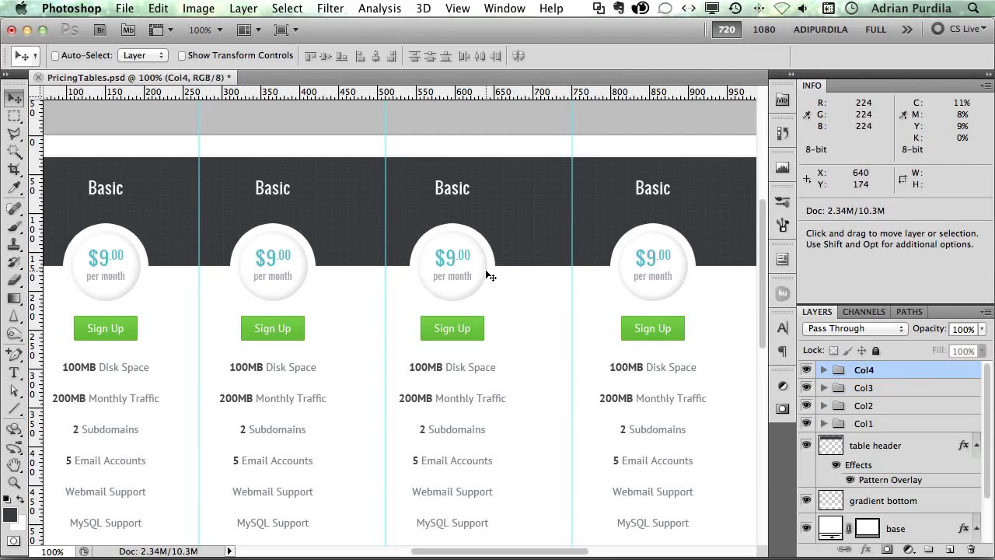
Step: Change the second column's title to "Corporate" and its price to $14.00
{"action": "scroll", "coordinate": [488, 275], "scroll_direction": "left", "scroll_amount": 6}
{"action": "scroll", "coordinate": [488, 276], "scroll_direction": "right", "scroll_amount": 3}
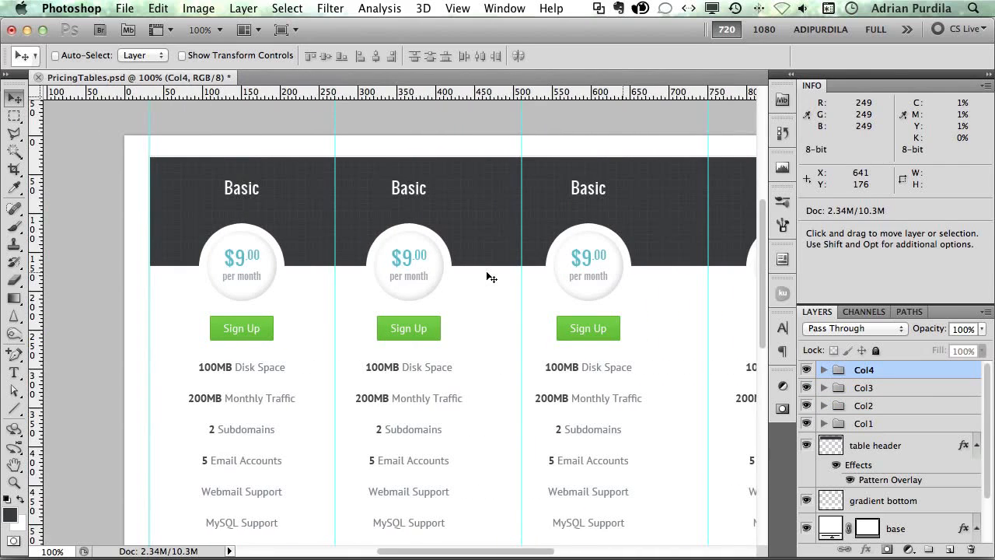
{"action": "key", "text": "t"}
{"action": "double_click", "coordinate": [401, 188]}
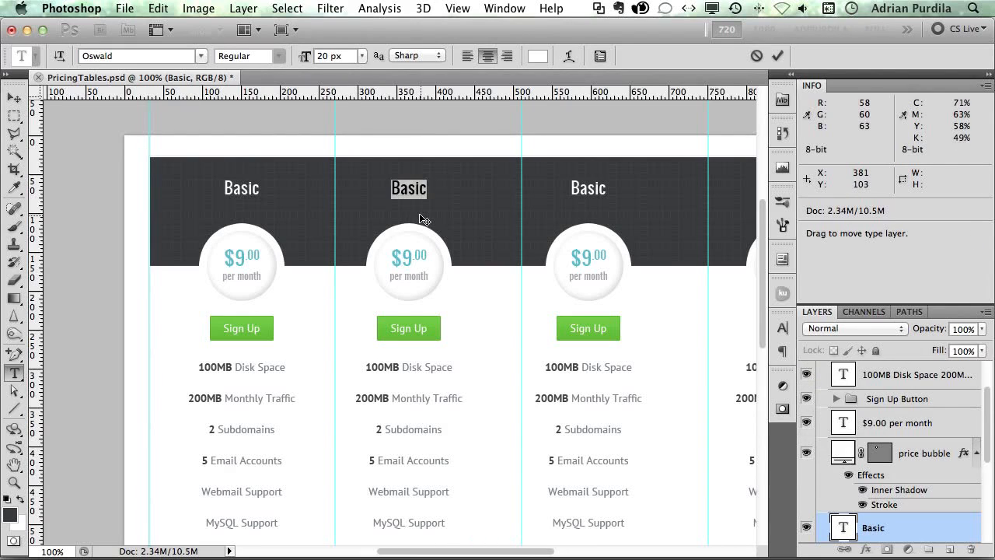
{"action": "type", "text": "Corporate"}
{"action": "key", "text": "ctrl+Return"}
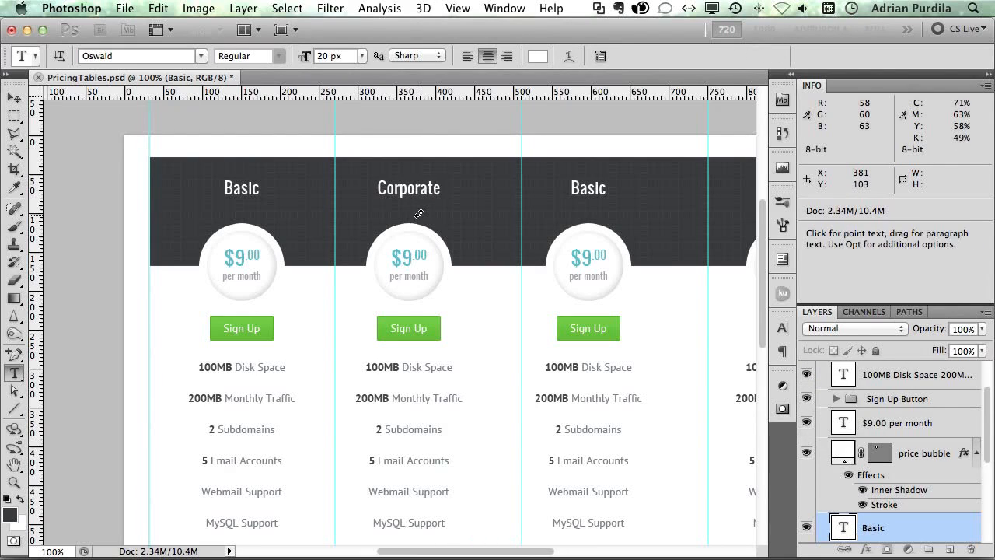
{"action": "double_click", "coordinate": [401, 257]}
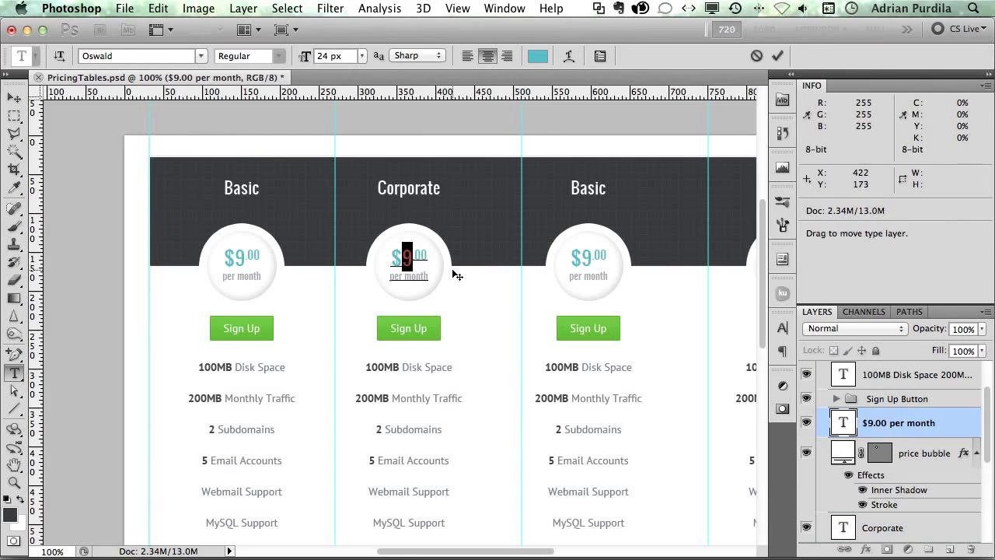
{"action": "type", "text": "14"}
{"action": "key", "text": "ctrl+Return"}
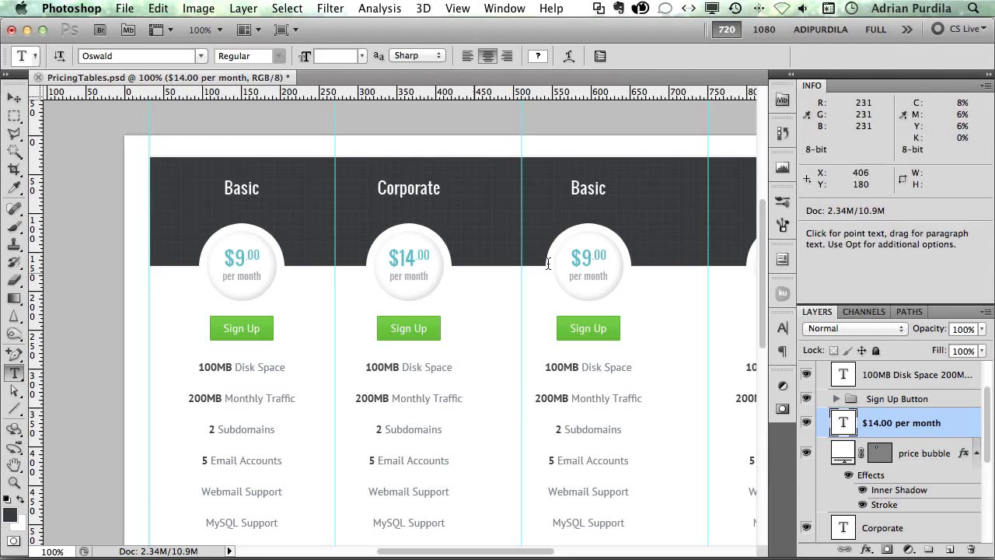
Step: Change the third column's title to "Business" and its price to $29.00
{"action": "double_click", "coordinate": [608, 201]}
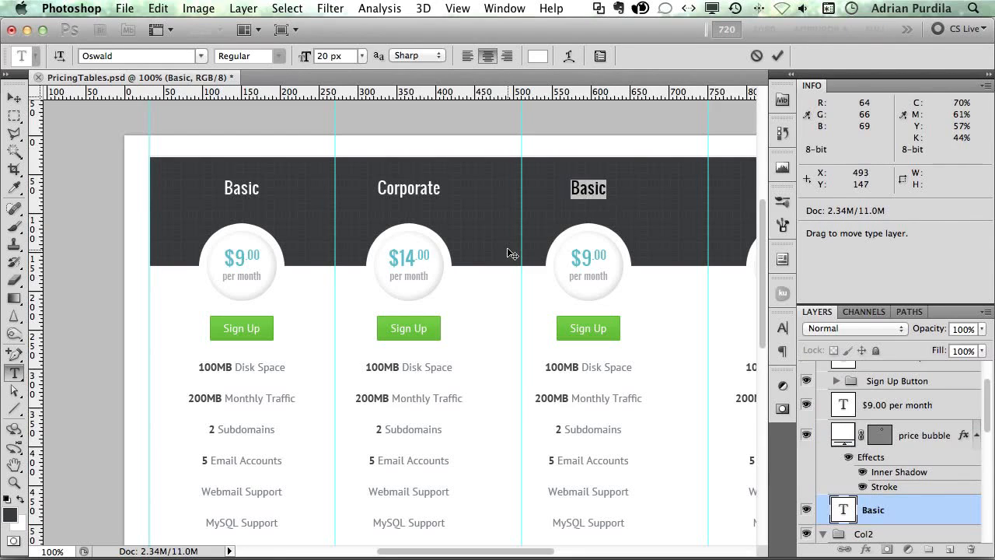
{"action": "type", "text": "Business"}
{"action": "key", "text": "ctrl+Return"}
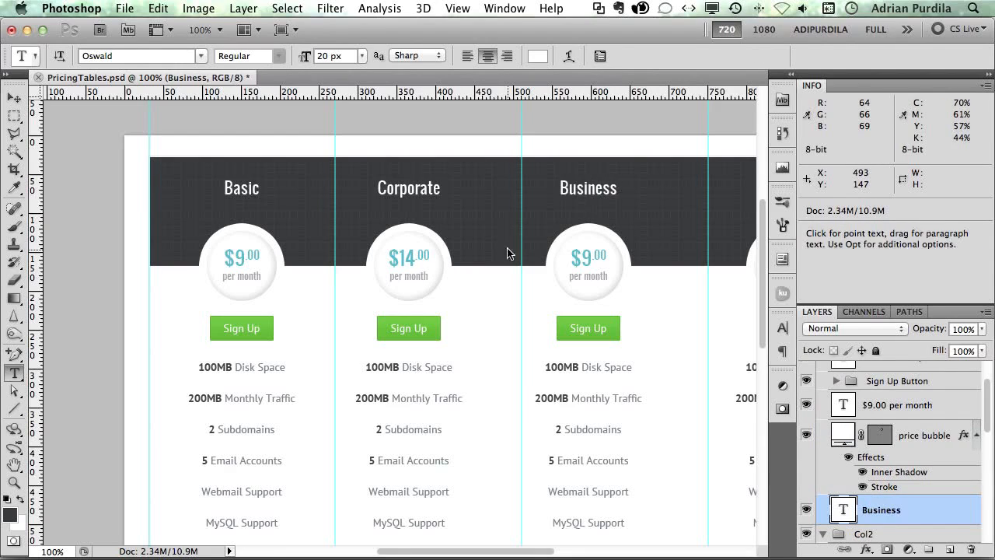
{"action": "left_click", "coordinate": [576, 260]}
{"action": "type", "text": "2"}
{"action": "key", "text": "ctrl+Return"}
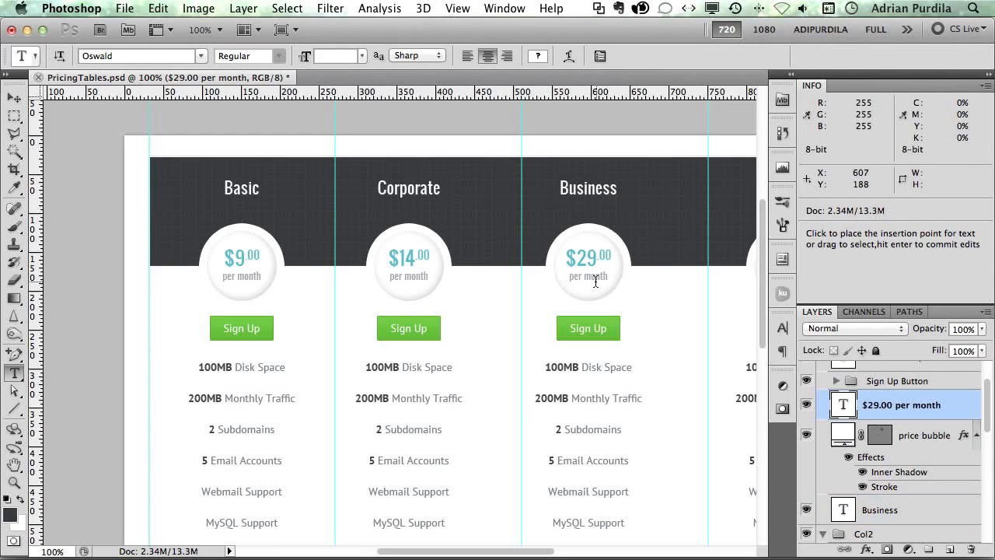
Step: Change the fourth column's title to "Platinum" and its price to $59.00
{"action": "scroll", "coordinate": [595, 278], "scroll_direction": "right", "scroll_amount": 6}
{"action": "double_click", "coordinate": [565, 187]}
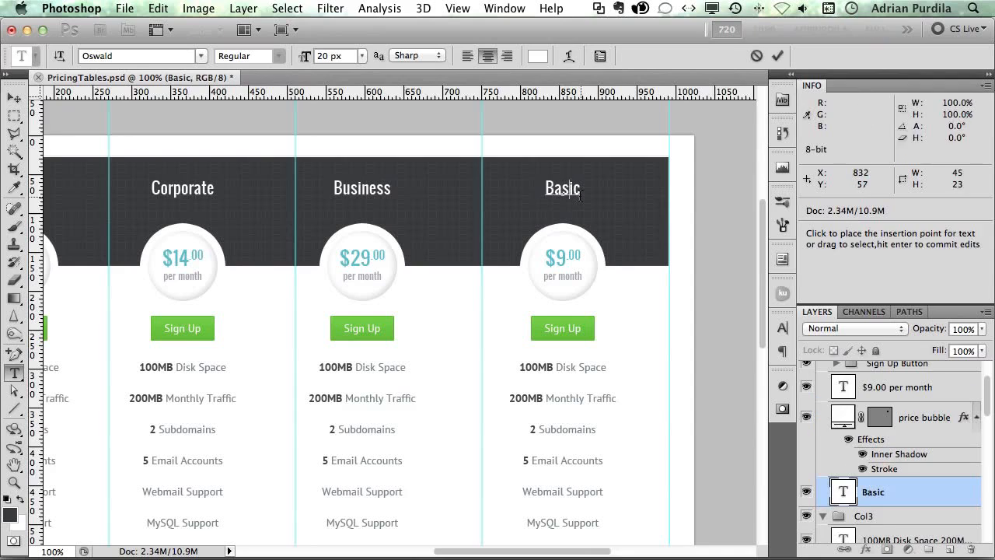
{"action": "type", "text": "Platinum"}
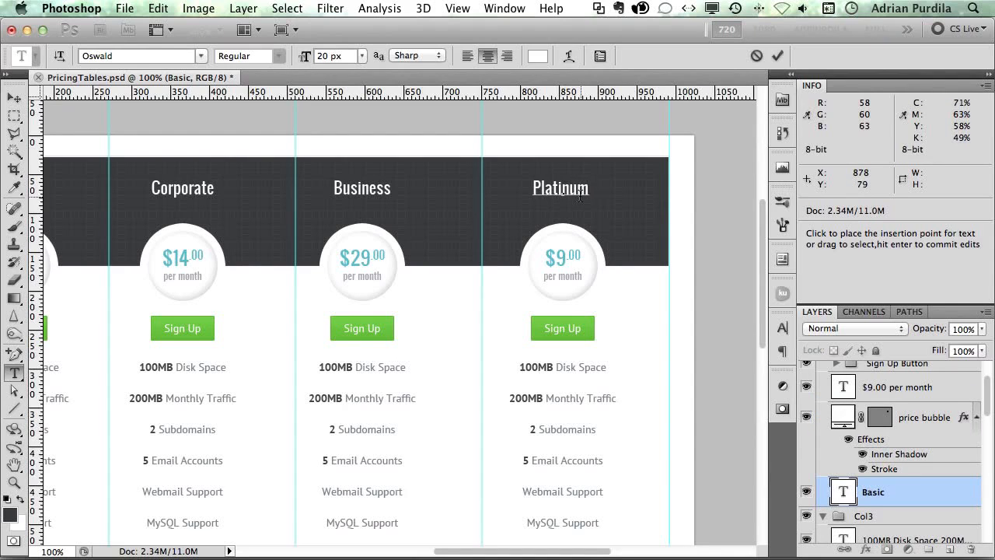
{"action": "key", "text": "ctrl+Return"}
{"action": "left_click", "coordinate": [550, 258]}
{"action": "type", "text": "5"}
{"action": "key", "text": "ctrl+Return"}
{"action": "scroll", "coordinate": [345, 321], "scroll_direction": "left", "scroll_amount": 5}
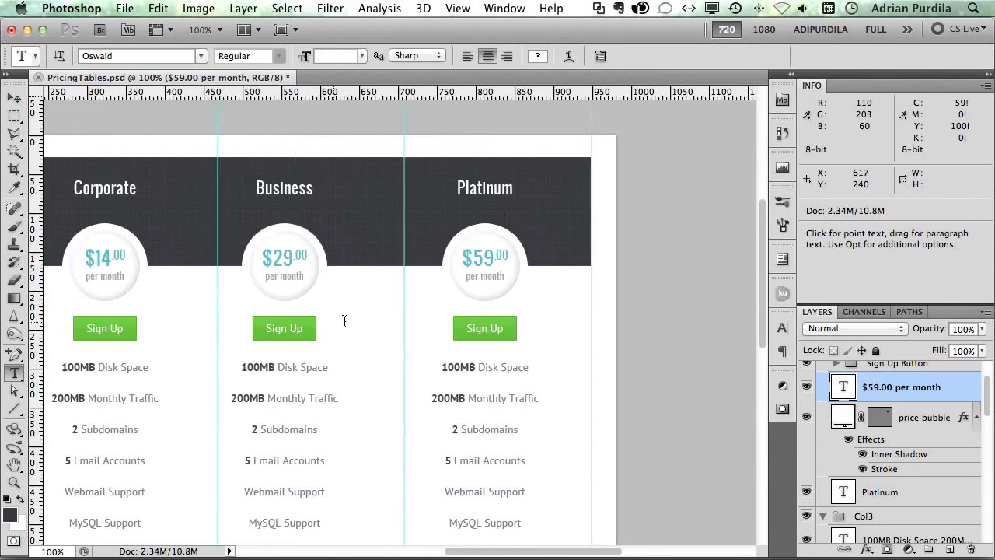
{"action": "scroll", "coordinate": [345, 320], "scroll_direction": "left", "scroll_amount": 3}
{"action": "scroll", "coordinate": [318, 284], "scroll_direction": "right", "scroll_amount": 4}
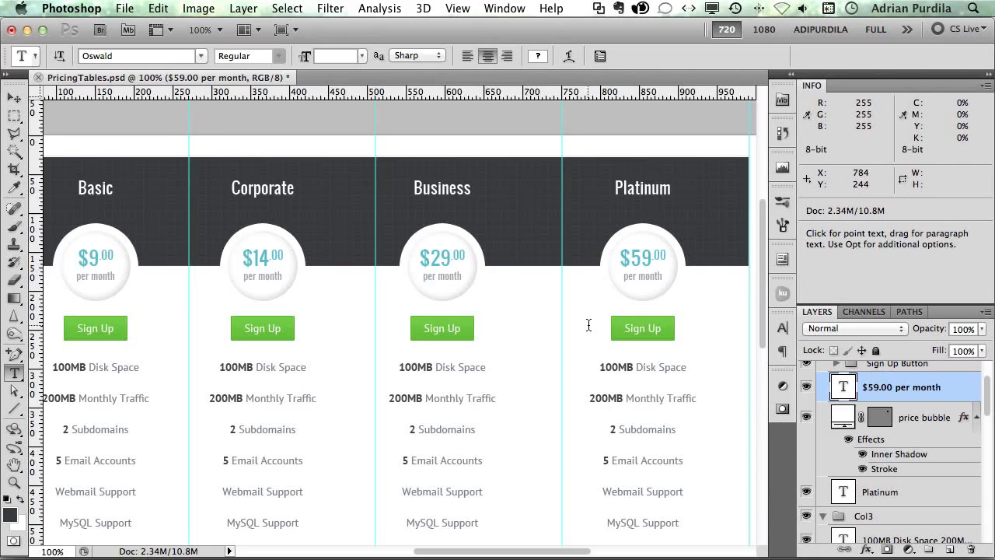
{"action": "scroll", "coordinate": [588, 323], "scroll_direction": "right", "scroll_amount": 3}
{"action": "scroll", "coordinate": [588, 325], "scroll_direction": "left", "scroll_amount": 5}
{"action": "scroll", "coordinate": [588, 325], "scroll_direction": "right", "scroll_amount": 3}
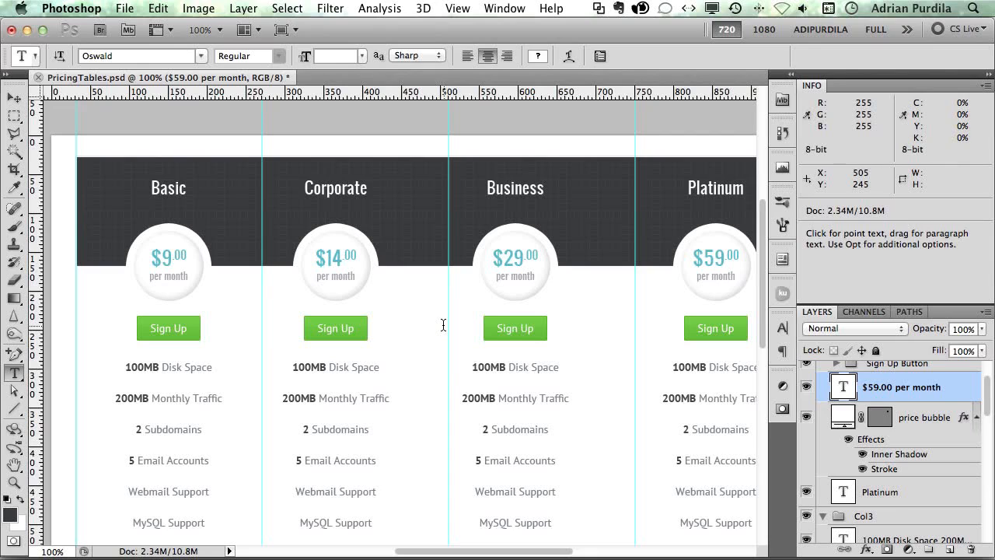
Step: Add a "PHP5 Support" line below MySQL Support in the Corporate column's feature list
{"action": "scroll", "coordinate": [393, 317], "scroll_direction": "down", "scroll_amount": 3}
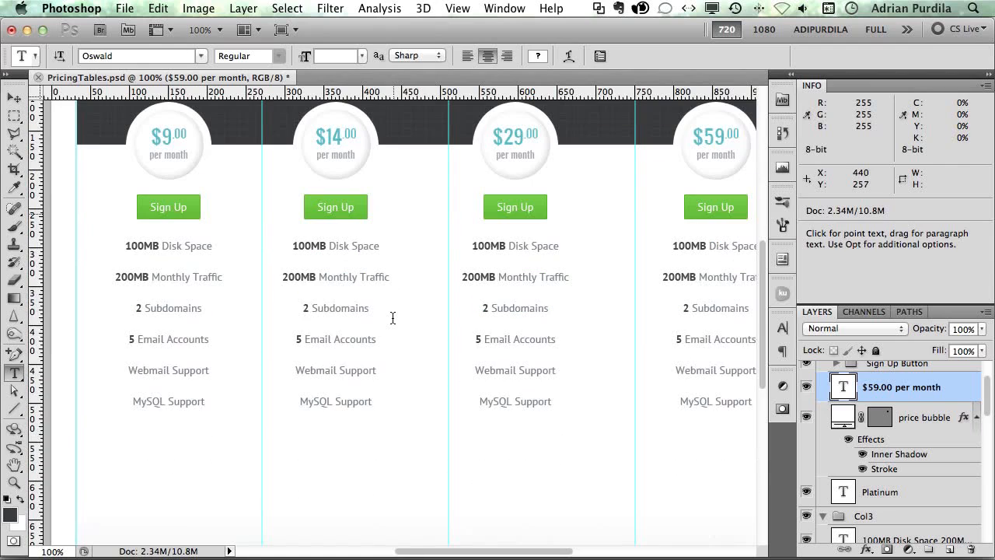
{"action": "left_click", "coordinate": [362, 401]}
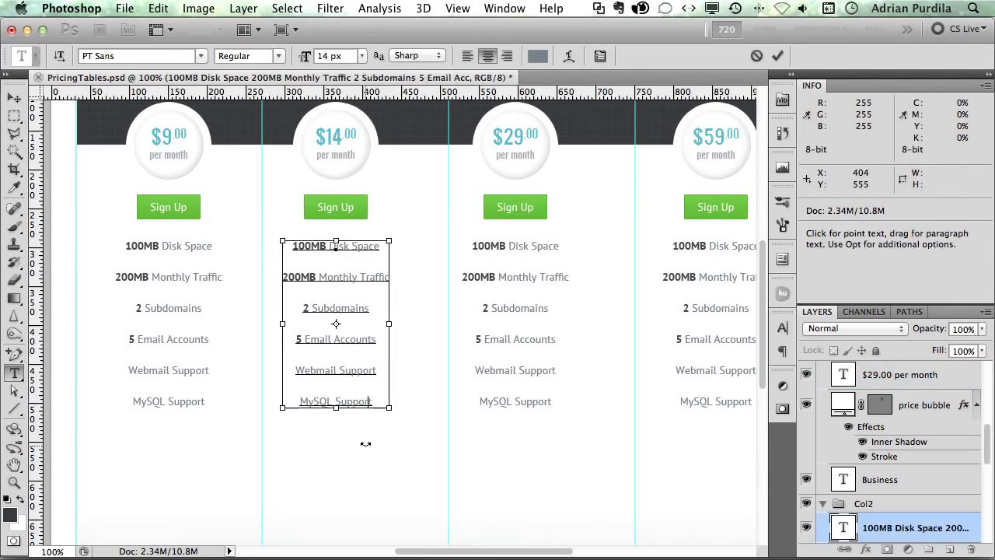
{"action": "key", "text": "super+Tab"}
{"action": "key", "text": "super+Tab"}
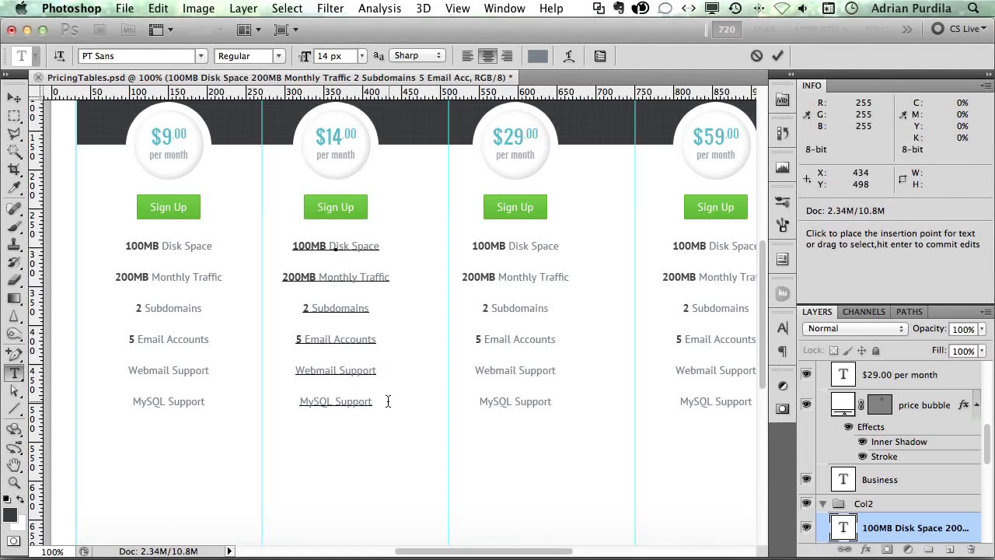
{"action": "type", "text": "PHP5 Support"}
{"action": "key", "text": "super+Return"}
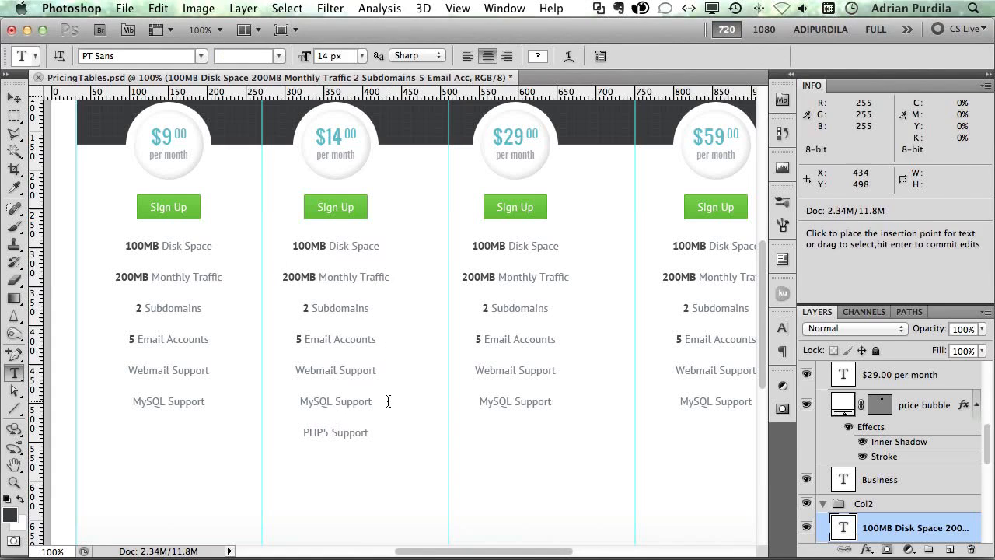
Step: Add "PHP5 Support" and "Plesk Control Panel" lines below MySQL Support in the Business column's feature list
{"action": "left_click", "coordinate": [550, 401]}
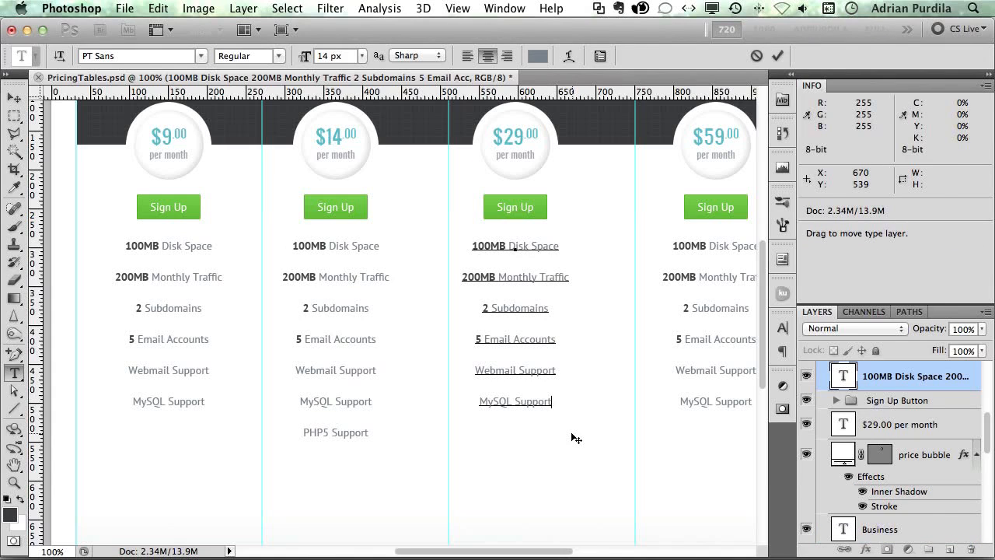
{"action": "key", "text": "Return"}
{"action": "type", "text": "PHP5 Support"}
{"action": "key", "text": "Return"}
{"action": "key", "text": "super+Tab"}
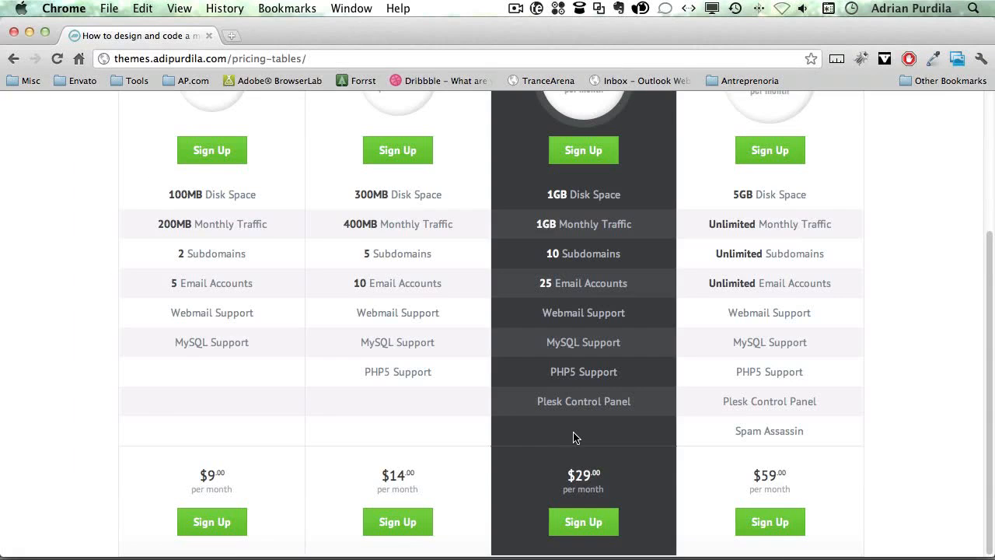
{"action": "key", "text": "super+Tab"}
{"action": "type", "text": "Plesk"}
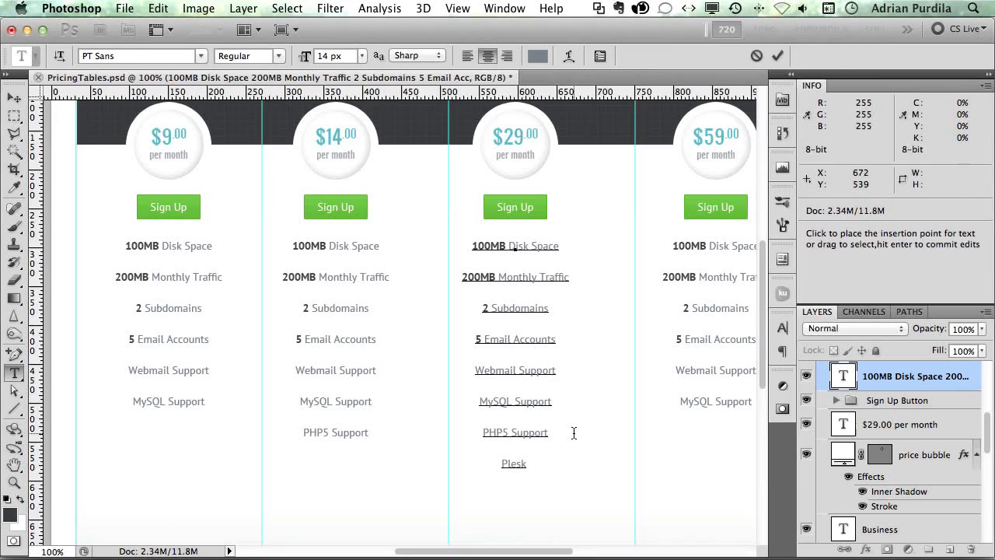
{"action": "type", "text": " Control Panel"}
{"action": "key", "text": "super+Return"}
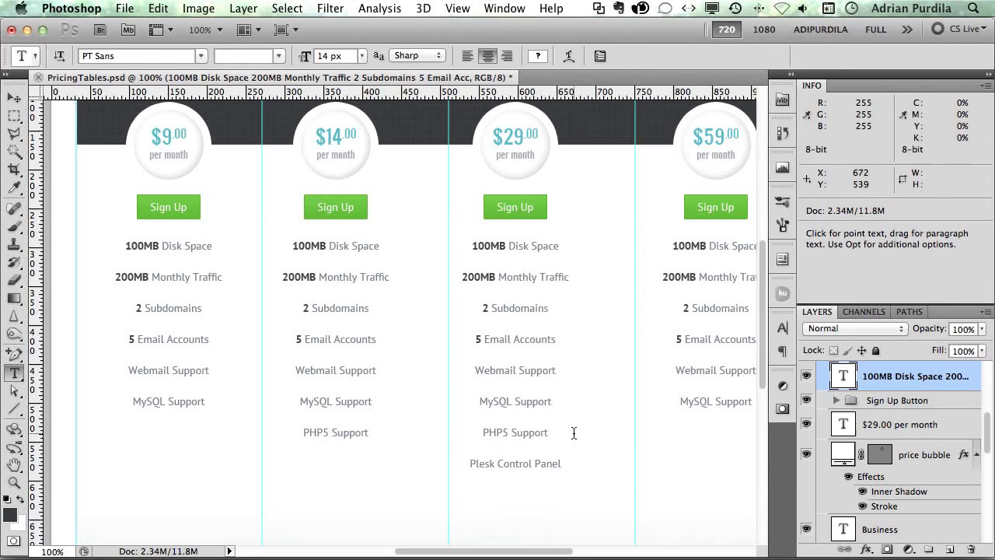
Step: Copy the PHP5 Support and Plesk Control Panel lines from the Business list to the end of the Platinum column's feature list
{"action": "left_click", "coordinate": [483, 432]}
{"action": "key", "text": "shift+Down"}
{"action": "key", "text": "shift+Down"}
{"action": "key", "text": "super+c"}
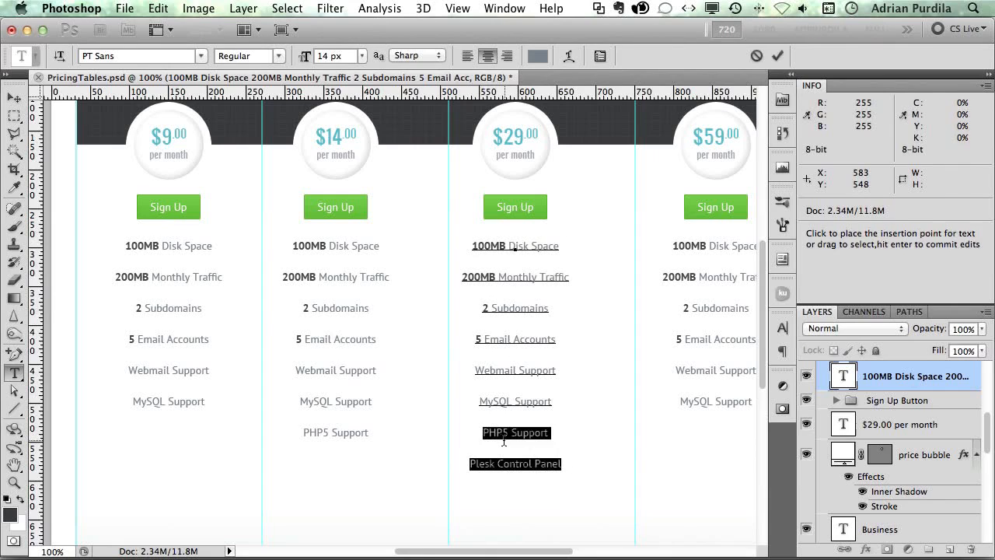
{"action": "key", "text": "super+Return"}
{"action": "scroll", "coordinate": [503, 440], "scroll_direction": "right", "scroll_amount": 4}
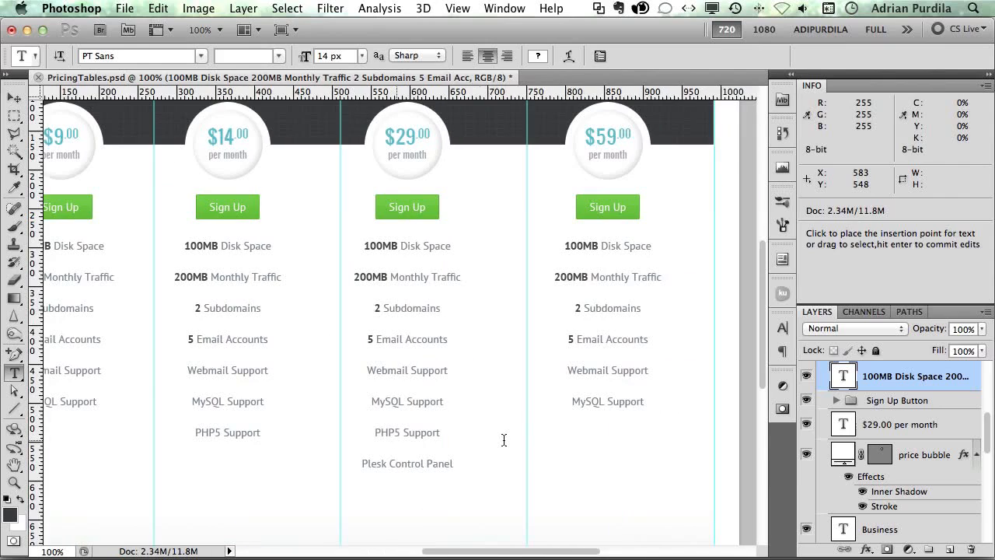
{"action": "left_click", "coordinate": [631, 400]}
{"action": "key", "text": "super+v"}
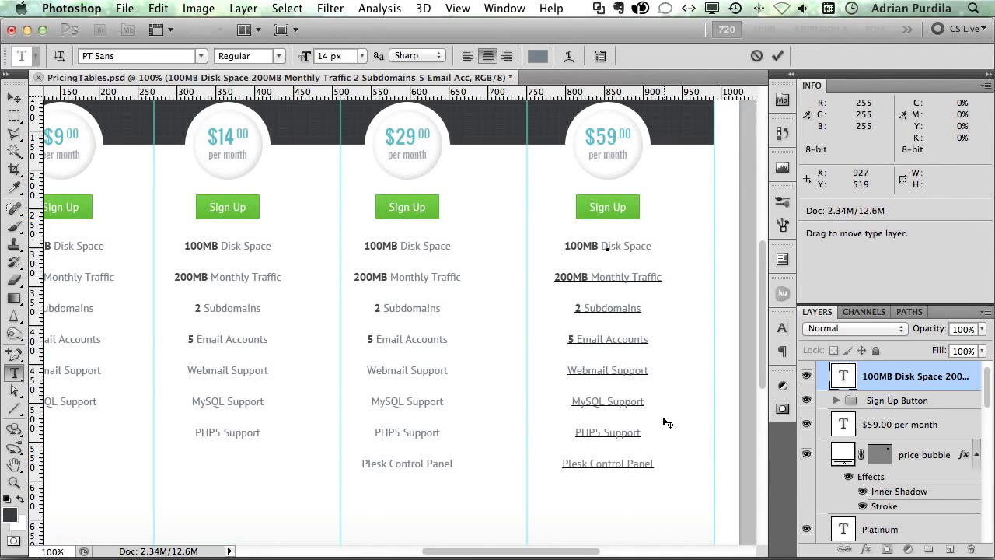
Step: Add a "Spam Assassin" line below Plesk Control Panel in the Platinum column's feature list
{"action": "type", "text": "Spam"}
{"action": "key", "text": "super+Tab"}
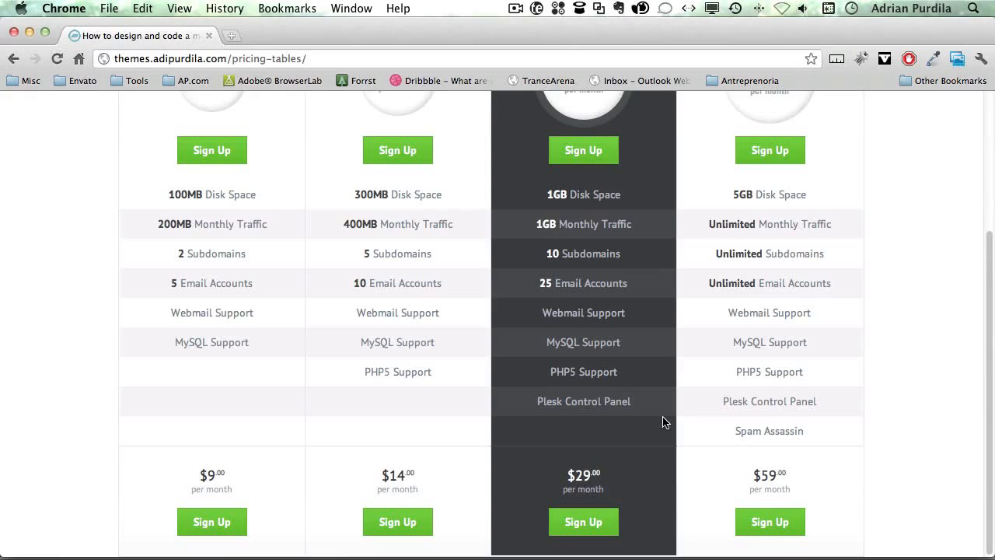
{"action": "key", "text": "super+Tab"}
{"action": "type", "text": "Assassin"}
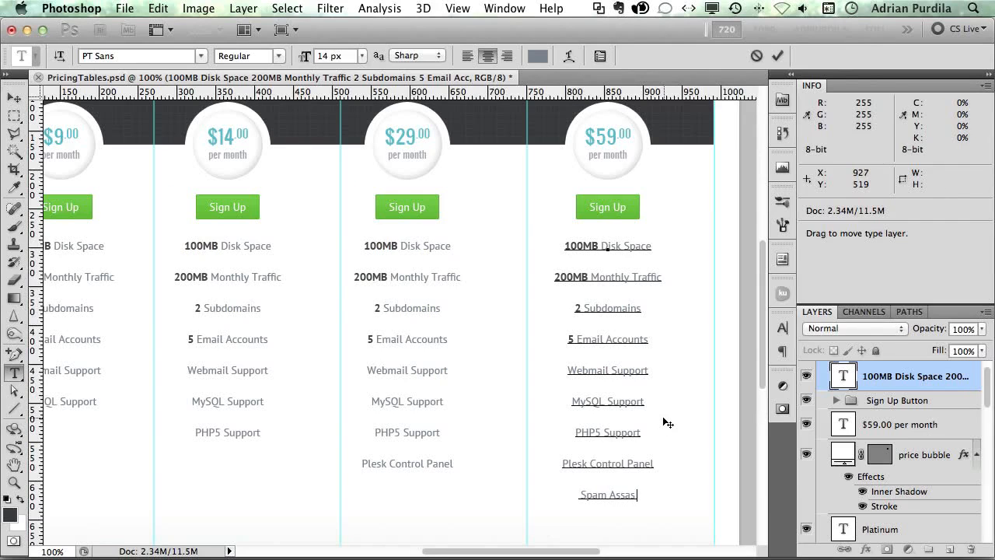
{"action": "key", "text": "super+Return"}
{"action": "key", "text": "v"}
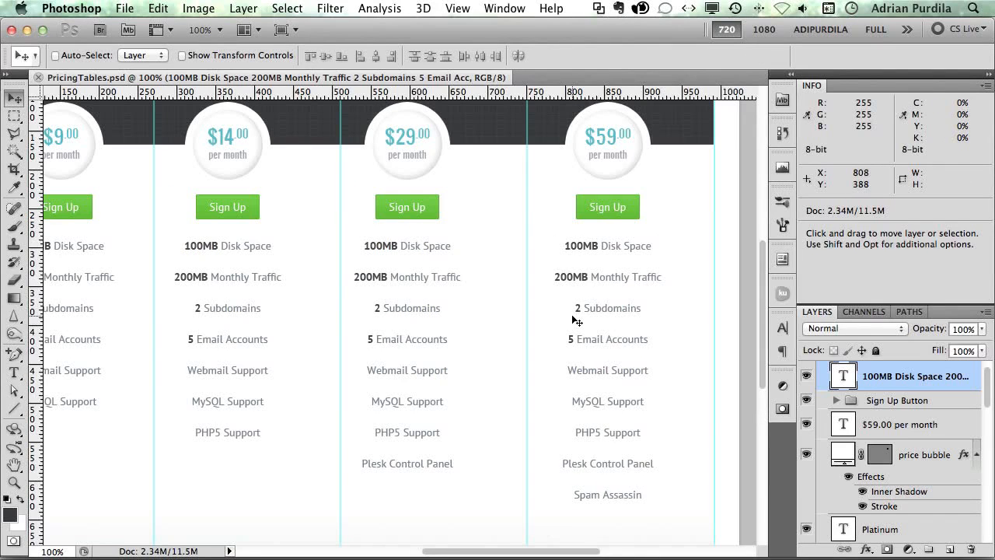
Step: Review the feature lists and headers across the four pricing columns
{"action": "scroll", "coordinate": [576, 321], "scroll_direction": "right", "scroll_amount": 3}
{"action": "scroll", "coordinate": [576, 320], "scroll_direction": "left", "scroll_amount": 10}
{"action": "scroll", "coordinate": [576, 320], "scroll_direction": "right", "scroll_amount": 7}
{"action": "scroll", "coordinate": [576, 320], "scroll_direction": "left", "scroll_amount": 5}
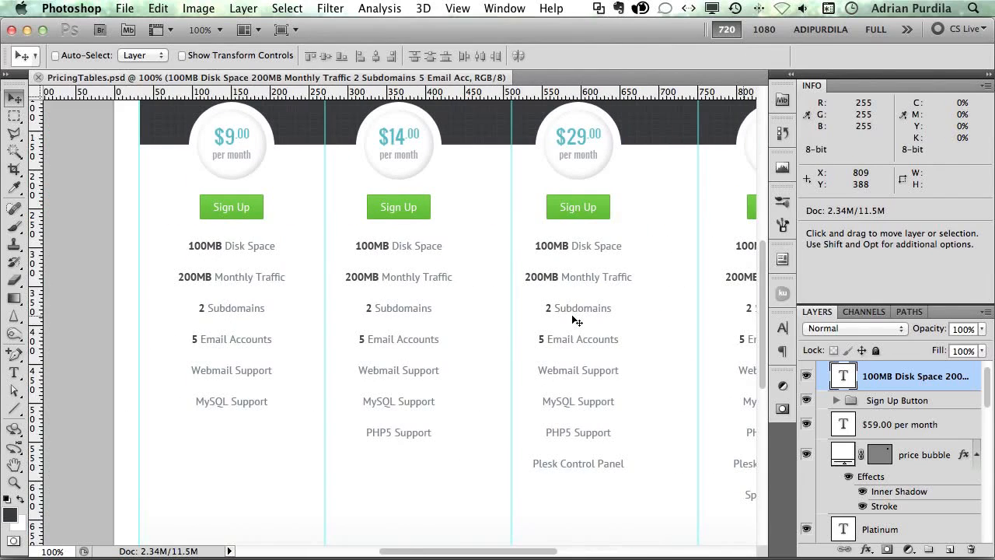
{"action": "scroll", "coordinate": [576, 320], "scroll_direction": "right", "scroll_amount": 2}
{"action": "scroll", "coordinate": [533, 340], "scroll_direction": "up", "scroll_amount": 1}
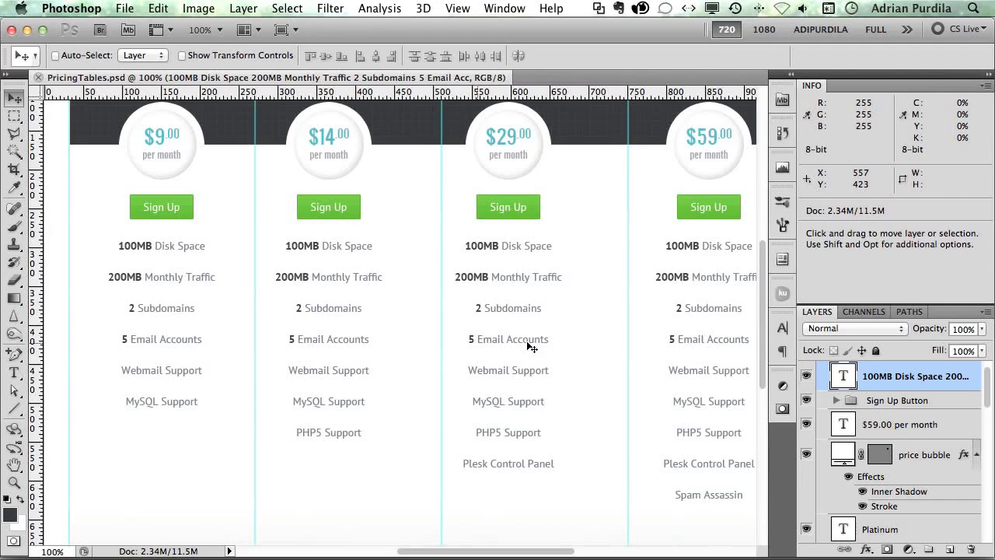
{"action": "scroll", "coordinate": [531, 346], "scroll_direction": "up", "scroll_amount": 5}
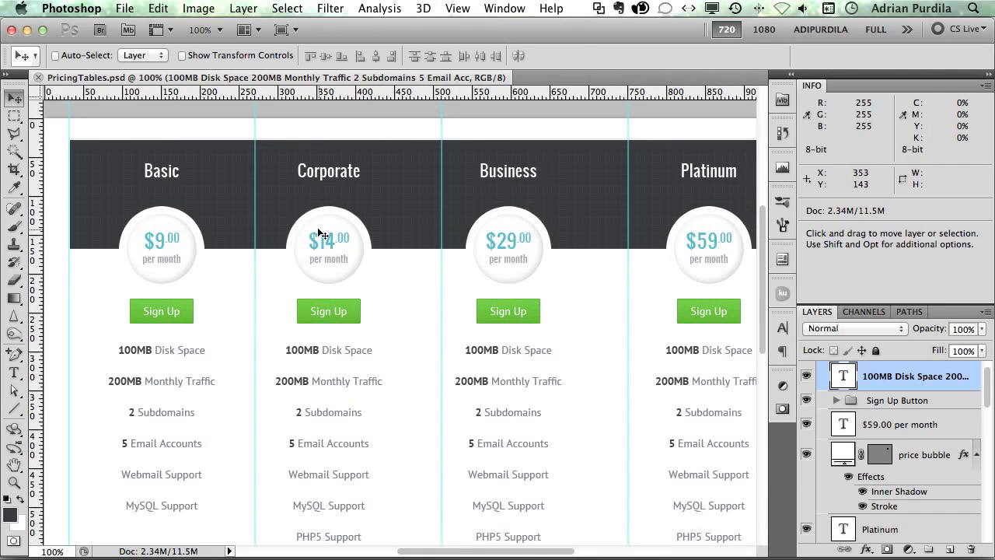
Step: Switch to the reference pricing table in Chrome and compare the price text and bubble sizes of the four plans
{"action": "key", "text": "t"}
{"action": "left_click", "coordinate": [328, 253]}
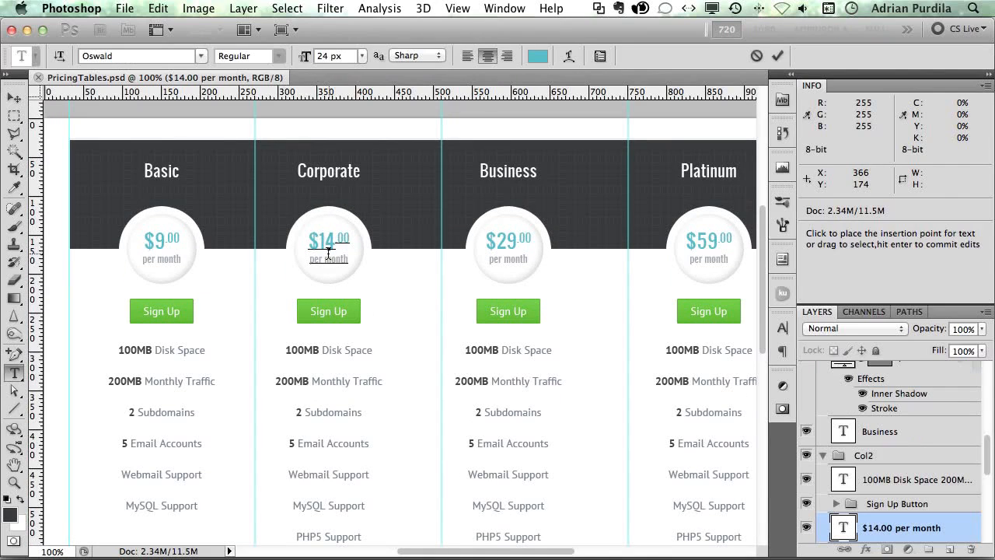
{"action": "key", "text": "super+Tab"}
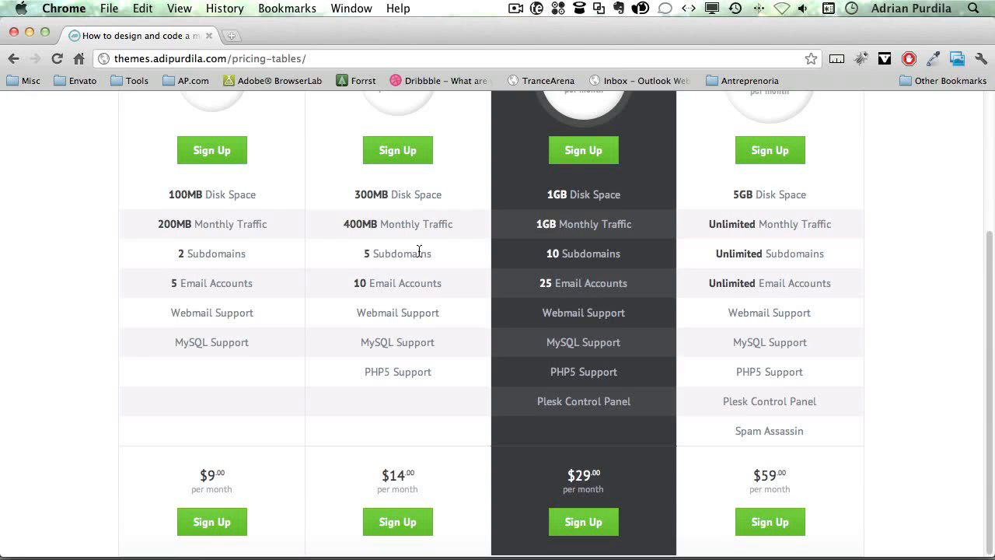
{"action": "scroll", "coordinate": [419, 250], "scroll_direction": "up", "scroll_amount": 2}
{"action": "scroll", "coordinate": [419, 251], "scroll_direction": "up", "scroll_amount": 3}
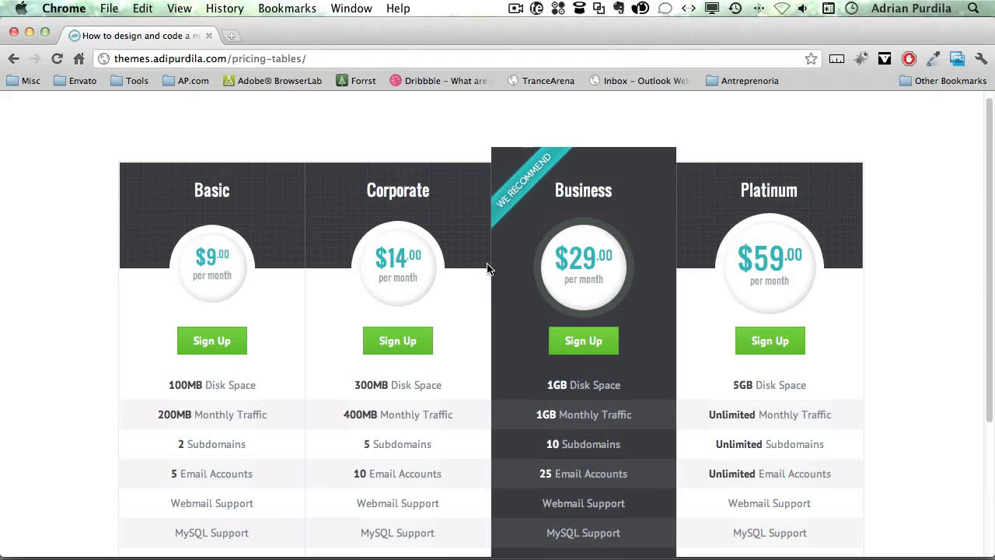
{"action": "scroll", "coordinate": [487, 268], "scroll_direction": "down", "scroll_amount": 2}
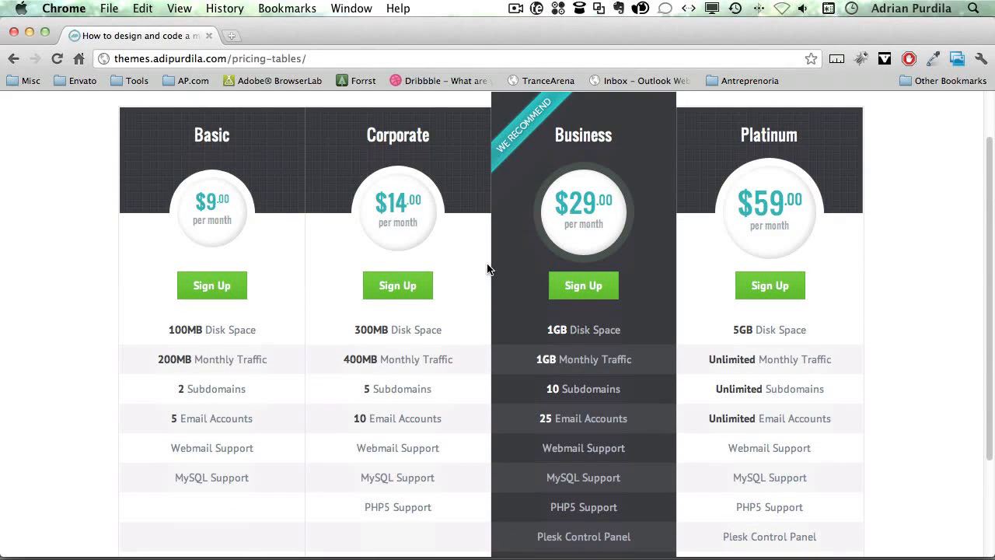
{"action": "key", "text": "super+Tab"}
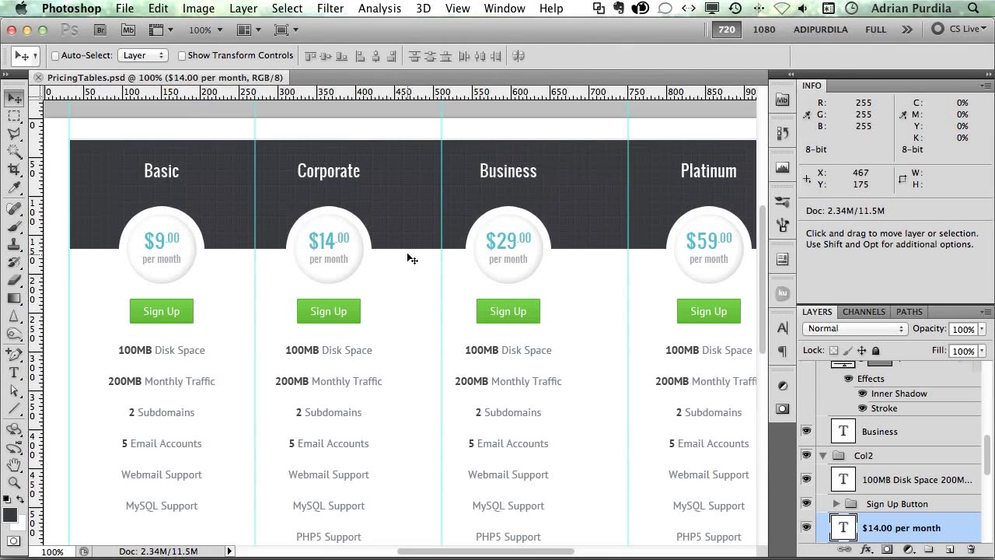
Step: Enlarge the $14.00 price text in the Corporate column to 28 px
{"action": "double_click", "coordinate": [326, 257]}
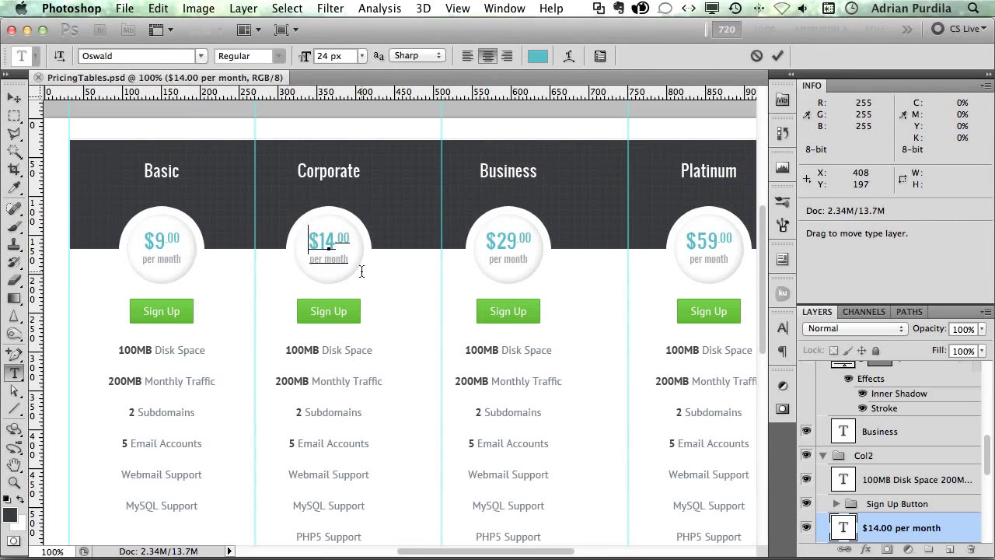
{"action": "key", "text": "shift+End"}
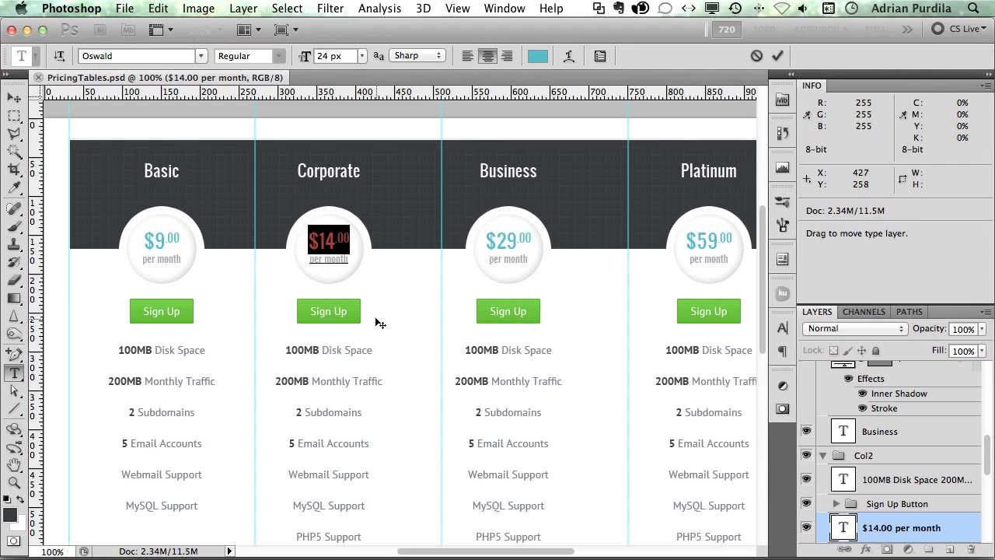
{"action": "key", "text": "super+shift+period"}
{"action": "key", "text": "super+shift+period"}
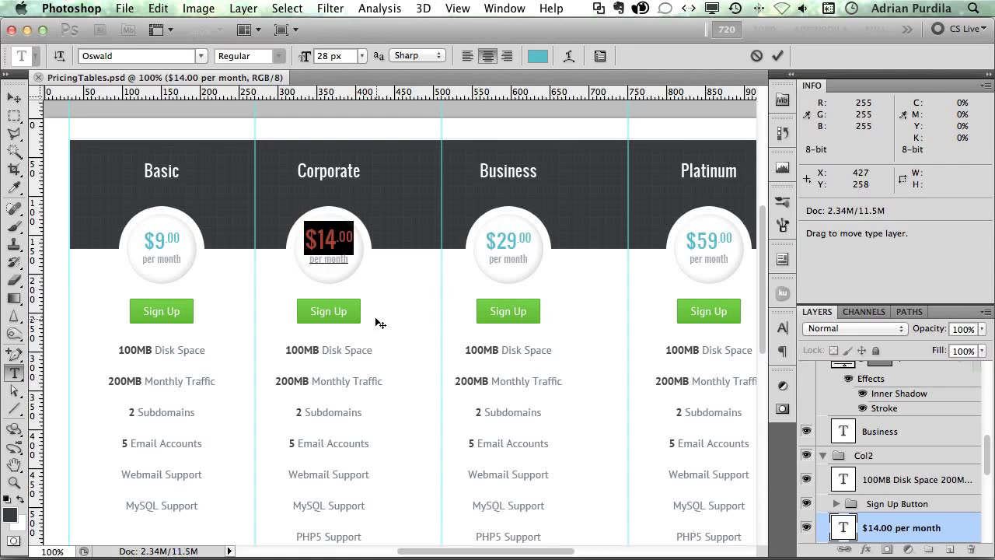
{"action": "key", "text": "super+Return"}
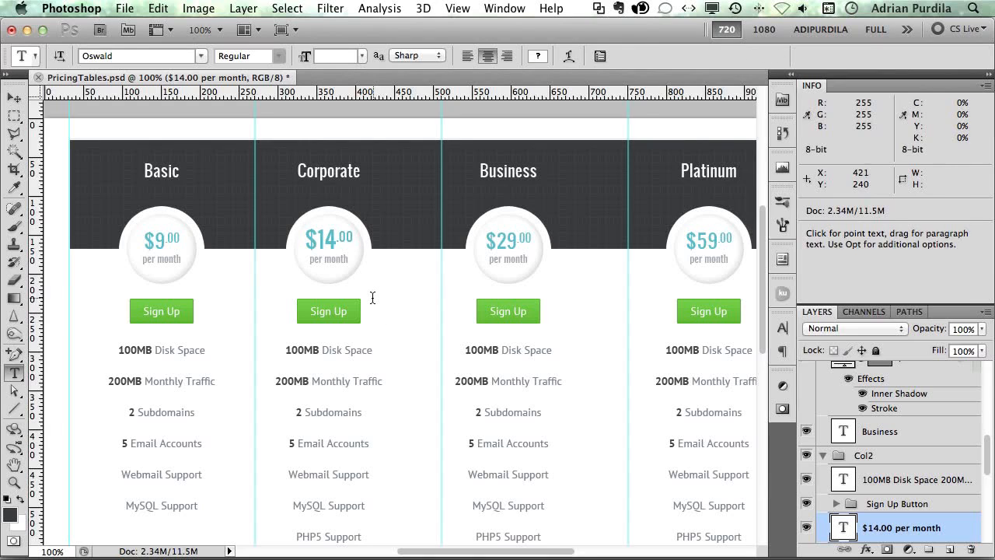
Step: Scale the Corporate column's price bubble proportionally about its centre to about 111%, making it 100 px wide and high
{"action": "scroll", "coordinate": [903, 493], "scroll_direction": "down", "scroll_amount": 2}
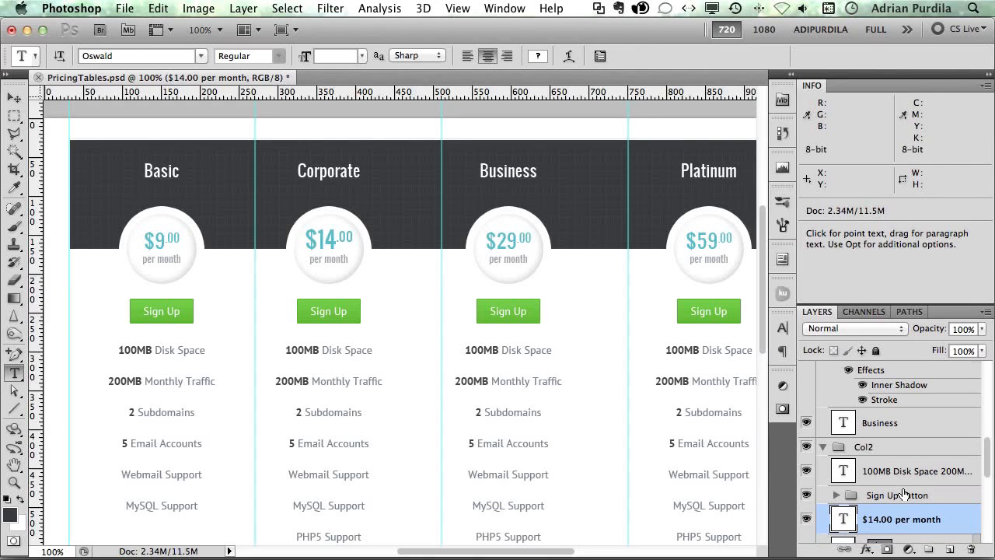
{"action": "scroll", "coordinate": [903, 493], "scroll_direction": "down", "scroll_amount": 5}
{"action": "left_click", "coordinate": [906, 492]}
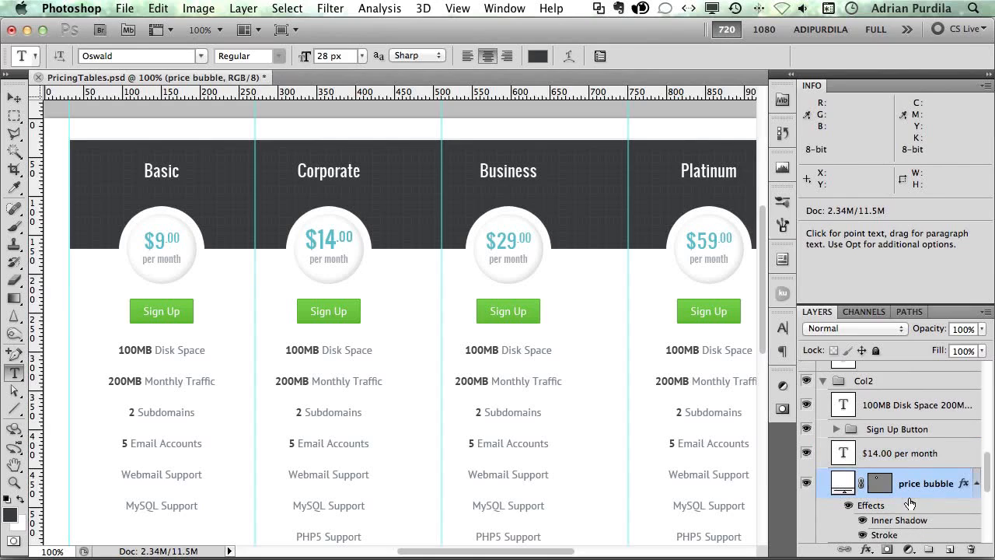
{"action": "key", "text": "v"}
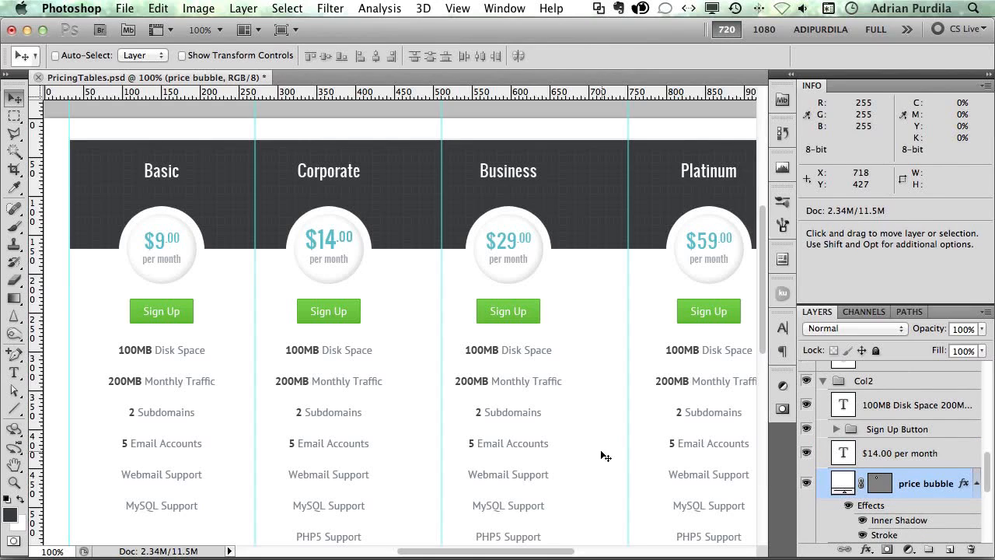
{"action": "key", "text": "super+t"}
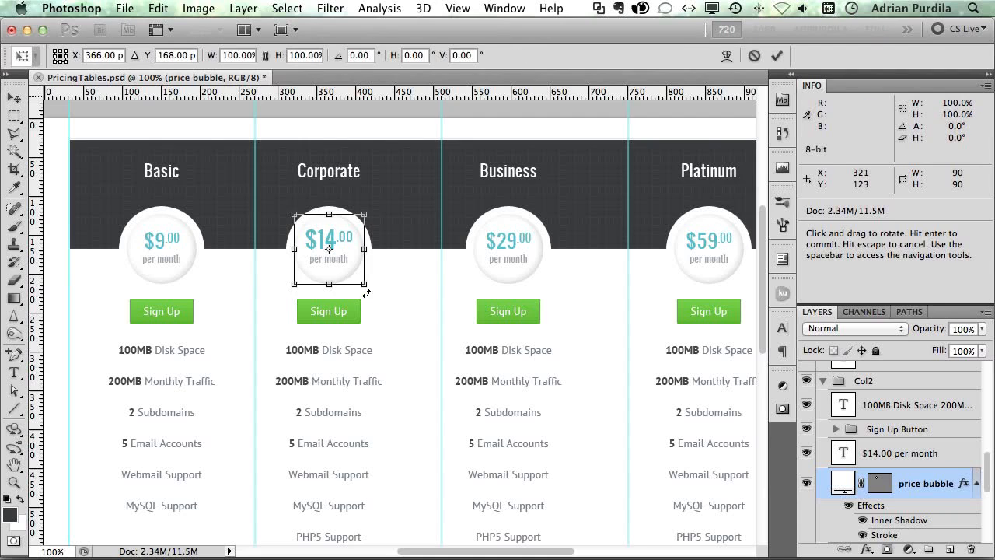
{"action": "left_click_drag", "start_coordinate": [364, 284], "coordinate": [366, 287]}
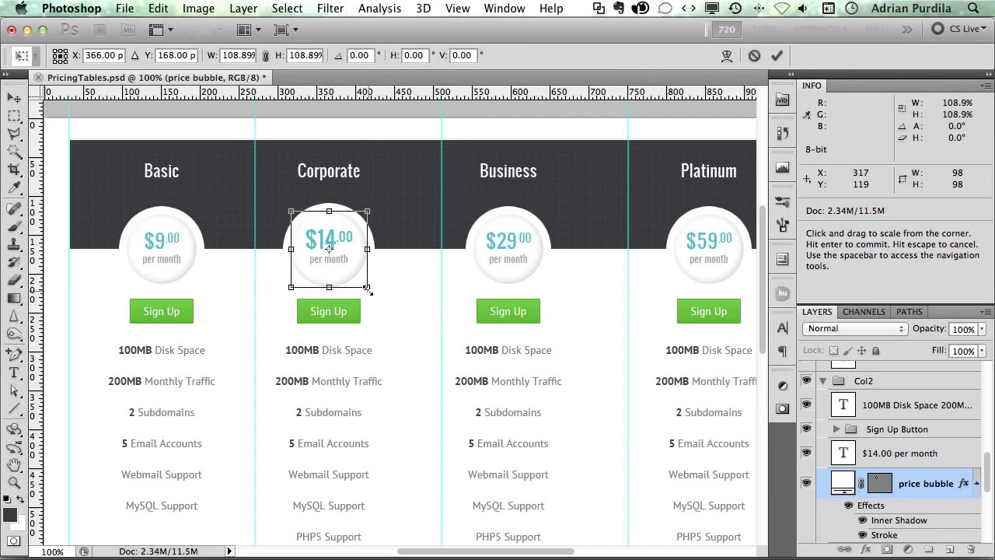
{"action": "left_click_drag", "start_coordinate": [370, 292], "coordinate": [368, 290]}
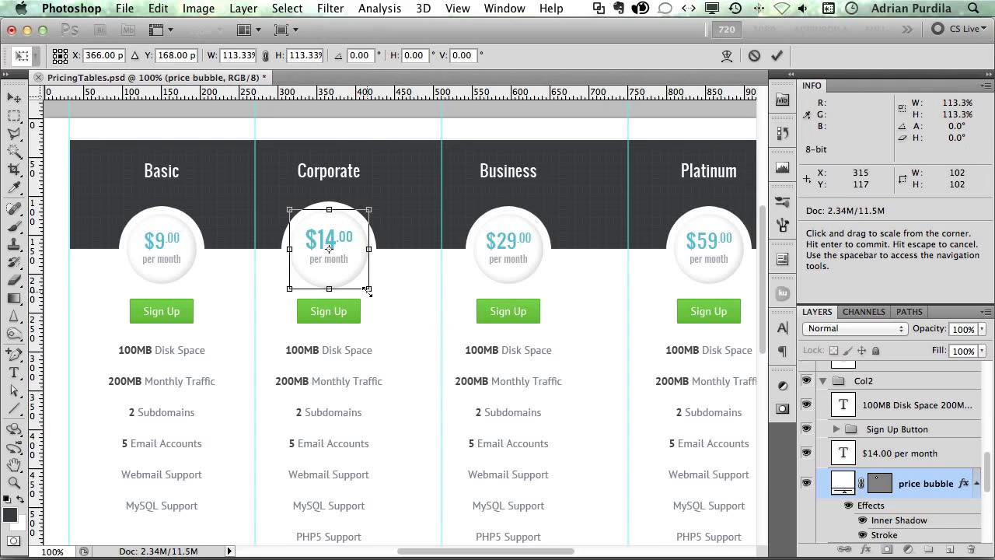
{"action": "left_click_drag", "start_coordinate": [368, 291], "coordinate": [367, 290]}
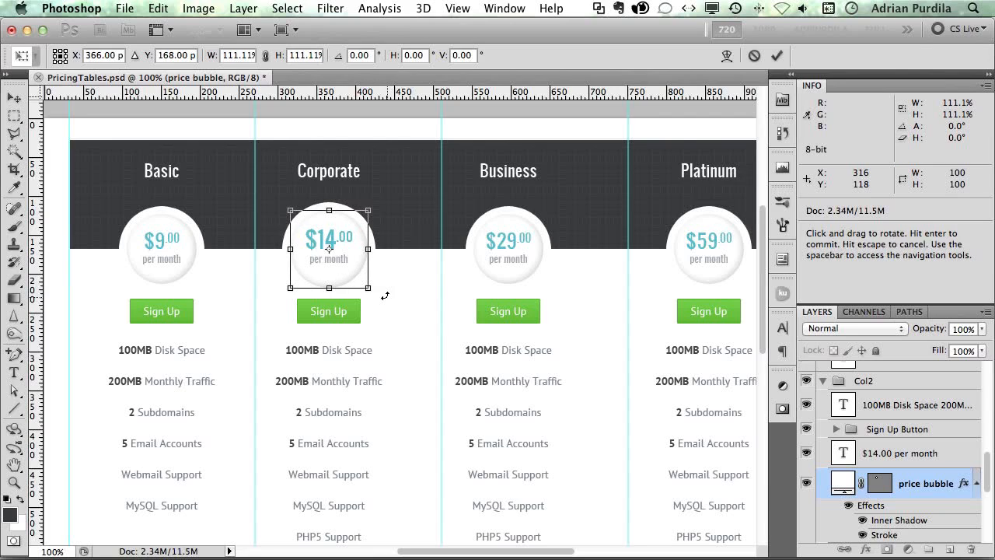
{"action": "key", "text": "Return"}
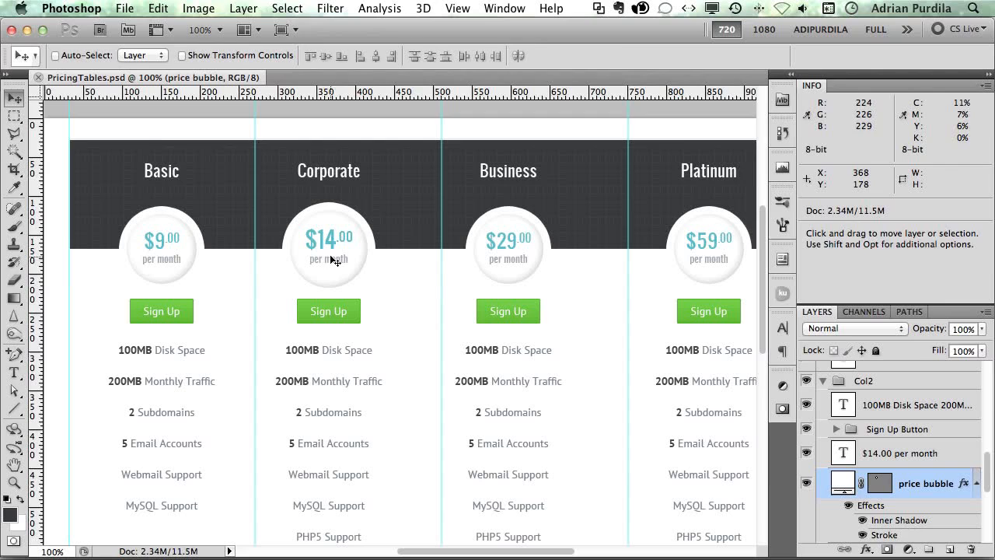
Step: Center the Col2 group horizontally between the Corporate column's guides, clear the selection and save the document
{"action": "key", "text": "m"}
{"action": "left_click_drag", "start_coordinate": [255, 230], "coordinate": [452, 294]}
{"action": "key", "text": "v"}
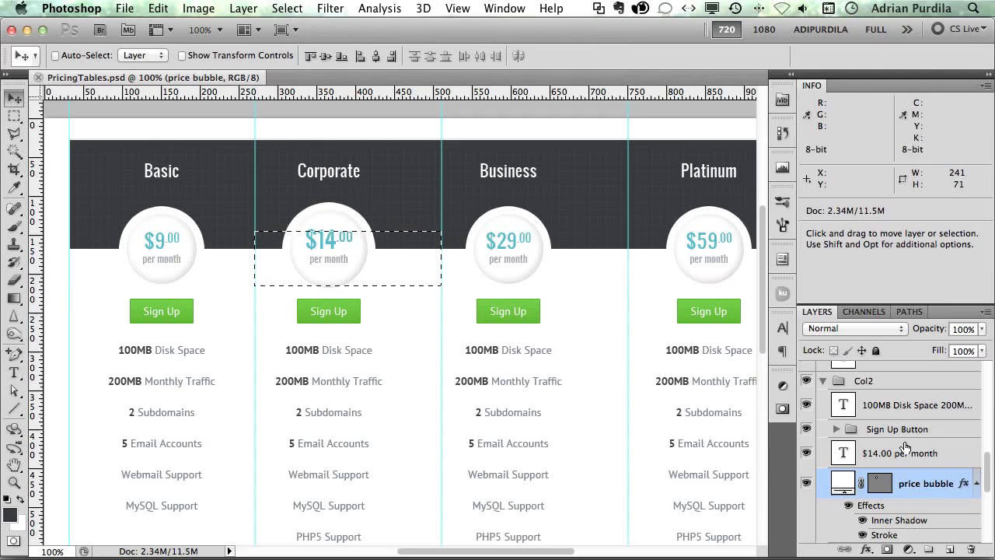
{"action": "left_click", "coordinate": [878, 380]}
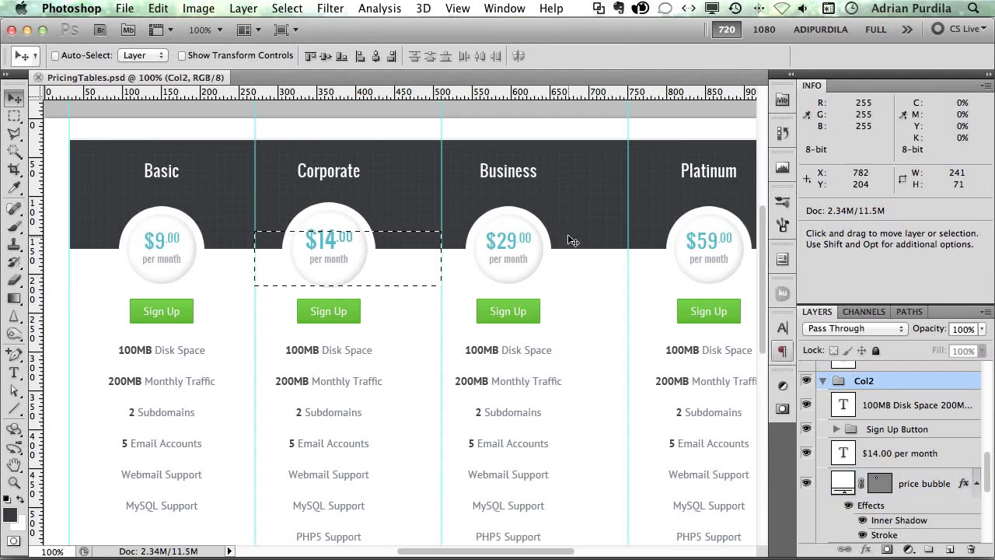
{"action": "left_click", "coordinate": [376, 55]}
{"action": "key", "text": "super+d"}
{"action": "scroll", "coordinate": [429, 237], "scroll_direction": "right", "scroll_amount": 3}
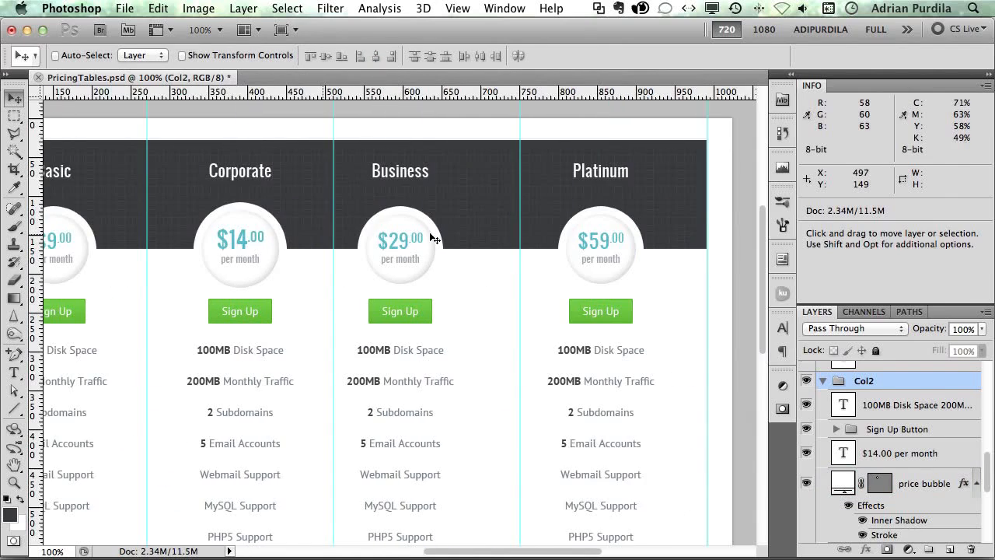
{"action": "key", "text": "super+s"}
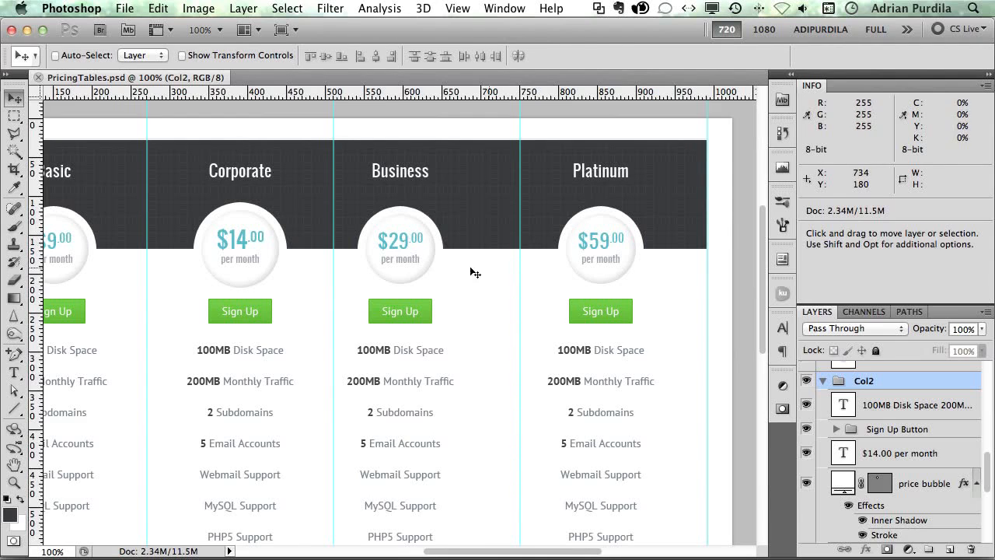
Step: Enlarge the $29.00 price text in the Business column to 32 px
{"action": "key", "text": "t"}
{"action": "left_click", "coordinate": [400, 250]}
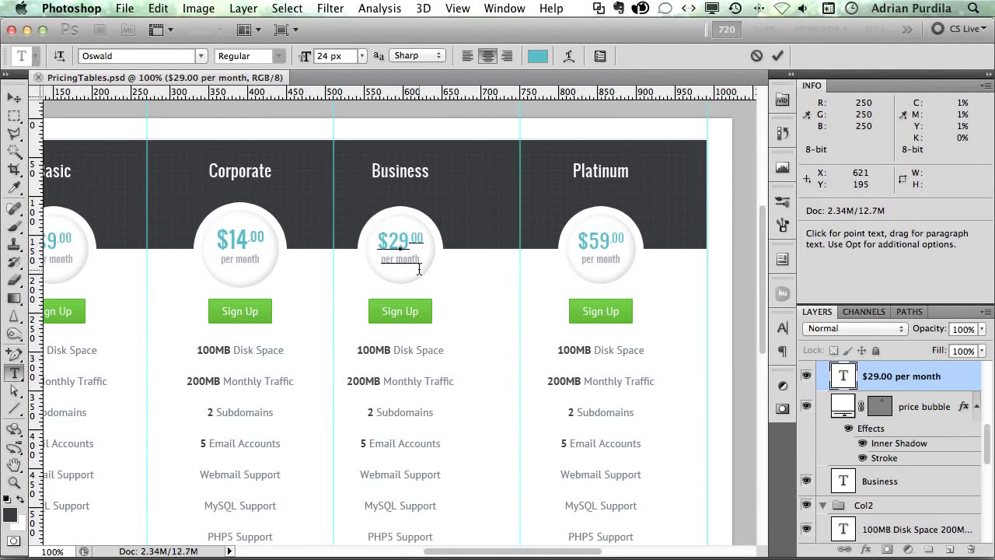
{"action": "key", "text": "shift+Down"}
{"action": "key", "text": "shift+Left"}
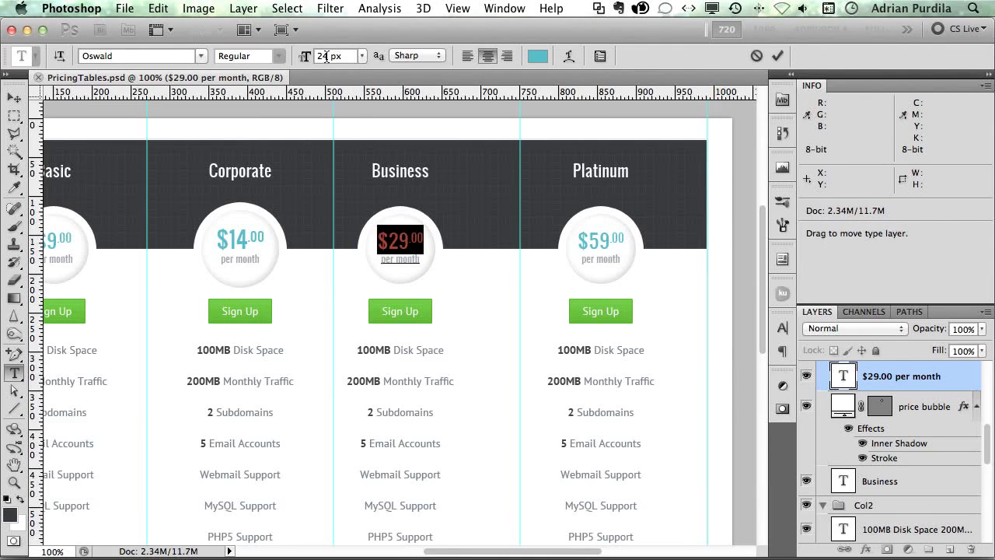
{"action": "key", "text": "shift+super+period"}
{"action": "key", "text": "shift+super+period"}
{"action": "key", "text": "shift+super+period"}
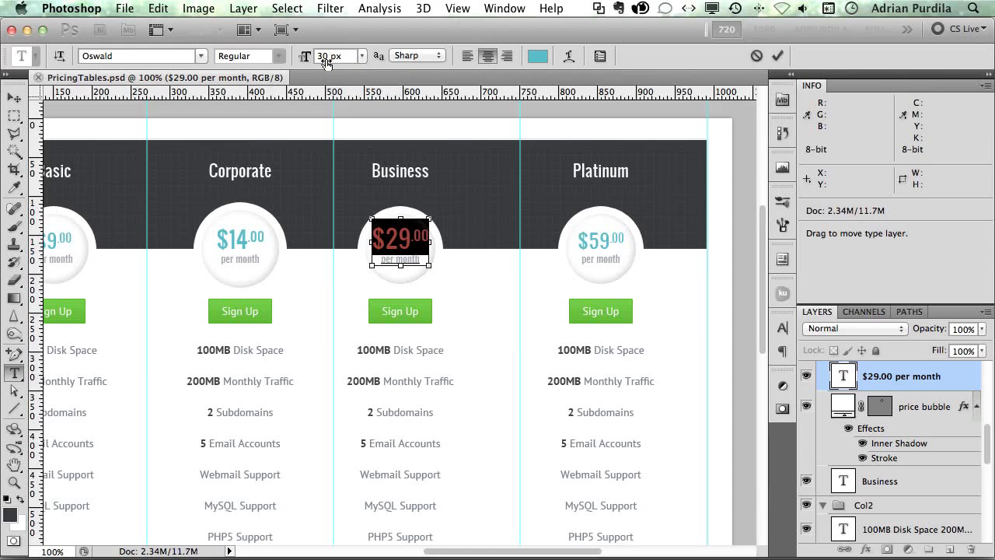
{"action": "key", "text": "super+Return"}
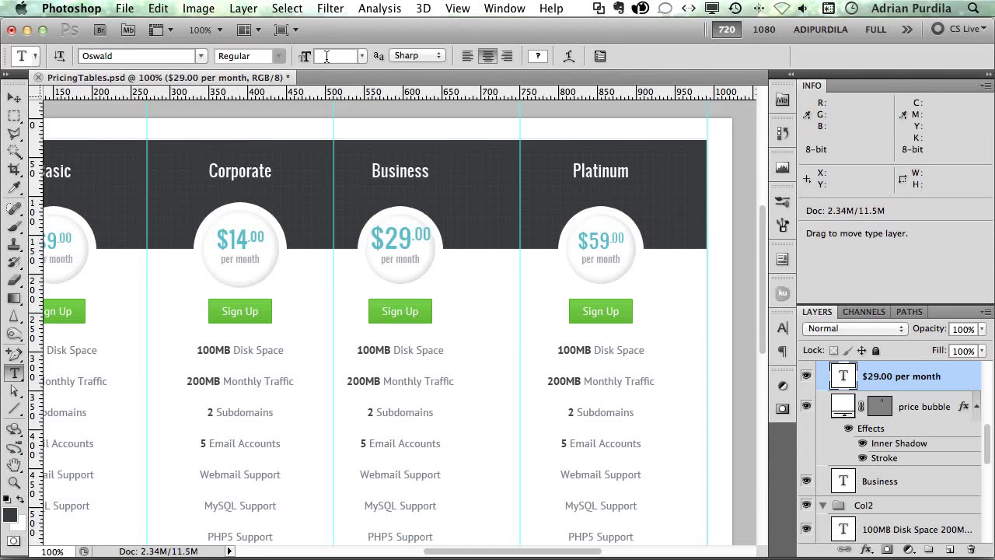
Step: Scale the Business column's price bubble proportionally about its centre to about 122%, making it 110 px wide and high
{"action": "left_click", "coordinate": [915, 405]}
{"action": "key", "text": "super+t"}
{"action": "left_click_drag", "start_coordinate": [436, 285], "coordinate": [443, 292]}
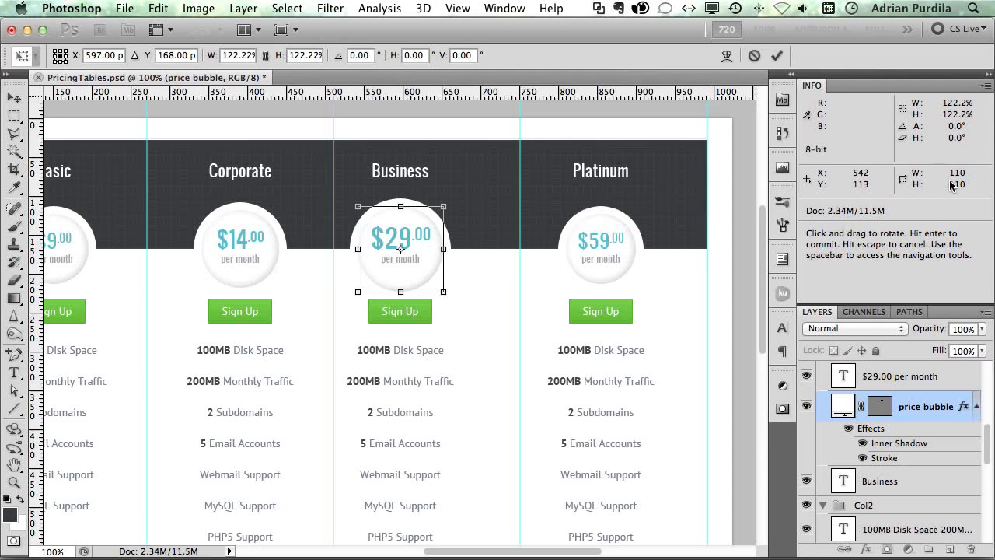
{"action": "key", "text": "Escape"}
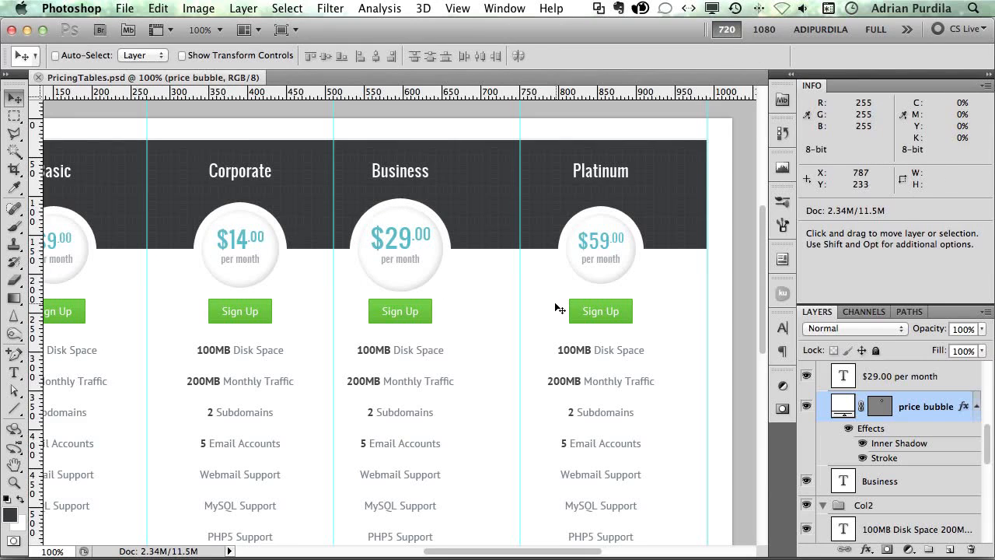
Step: Center the Col3 group horizontally between the Business column's guides and clear the selection
{"action": "key", "text": "m"}
{"action": "left_click_drag", "start_coordinate": [334, 201], "coordinate": [519, 264]}
{"action": "key", "text": "v"}
{"action": "scroll", "coordinate": [893, 374], "scroll_direction": "up", "scroll_amount": 1}
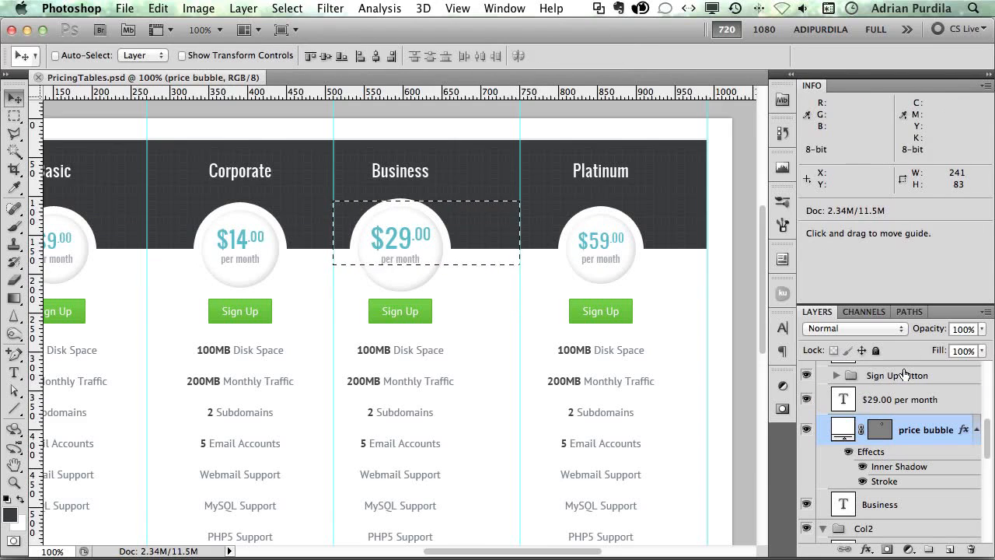
{"action": "scroll", "coordinate": [897, 379], "scroll_direction": "up", "scroll_amount": 2}
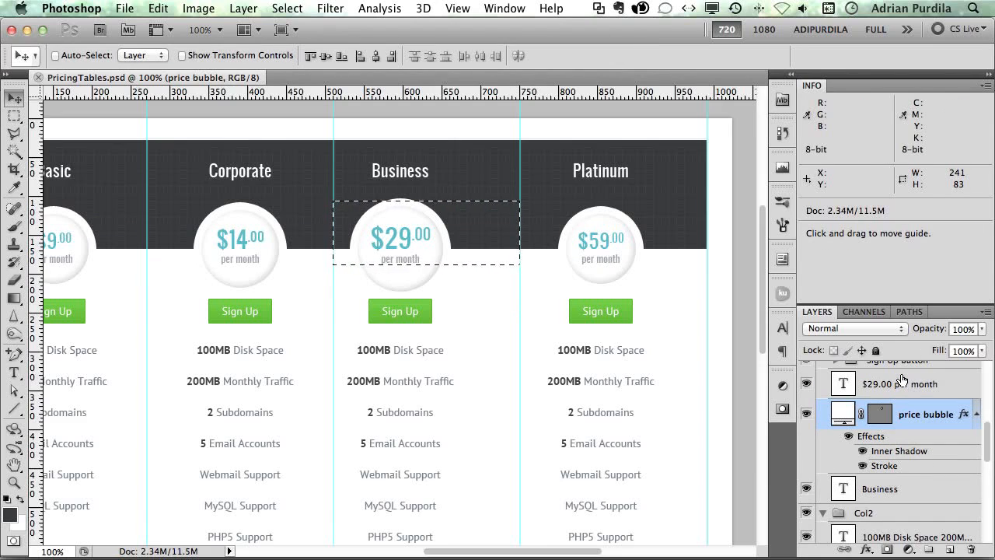
{"action": "left_click", "coordinate": [898, 384]}
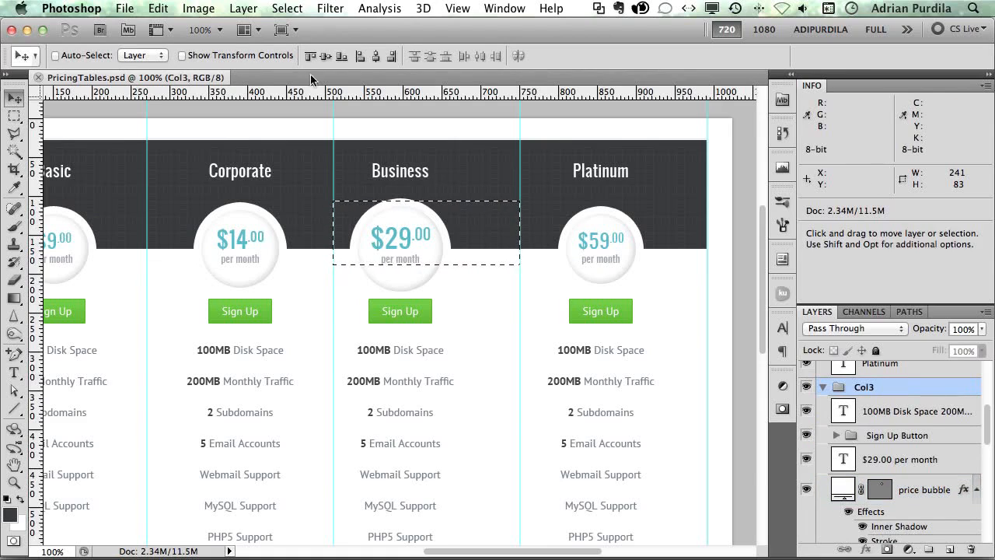
{"action": "left_click", "coordinate": [376, 56]}
{"action": "key", "text": "super+d"}
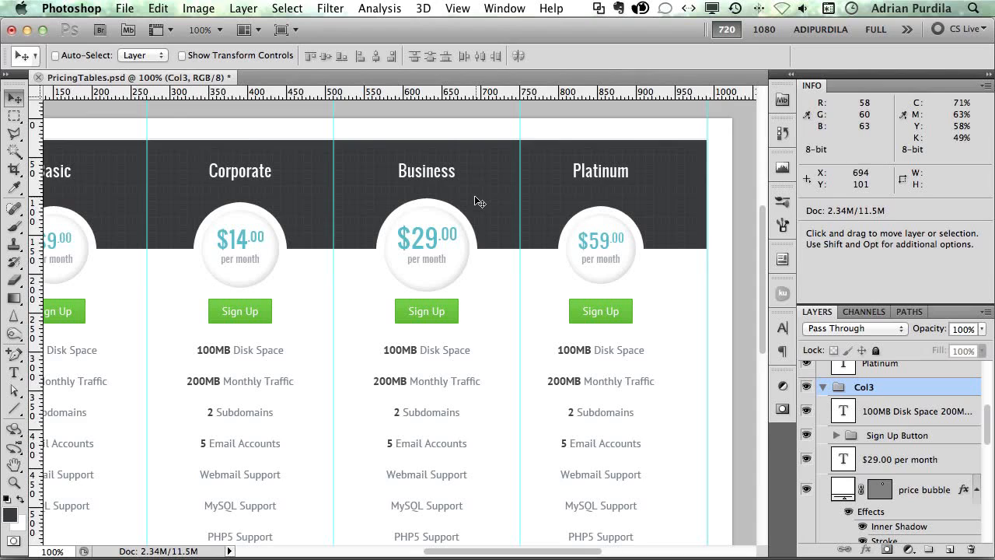
Step: Enlarge the $59.00 price text in the Platinum column to 36 px
{"action": "scroll", "coordinate": [479, 202], "scroll_direction": "right", "scroll_amount": 2}
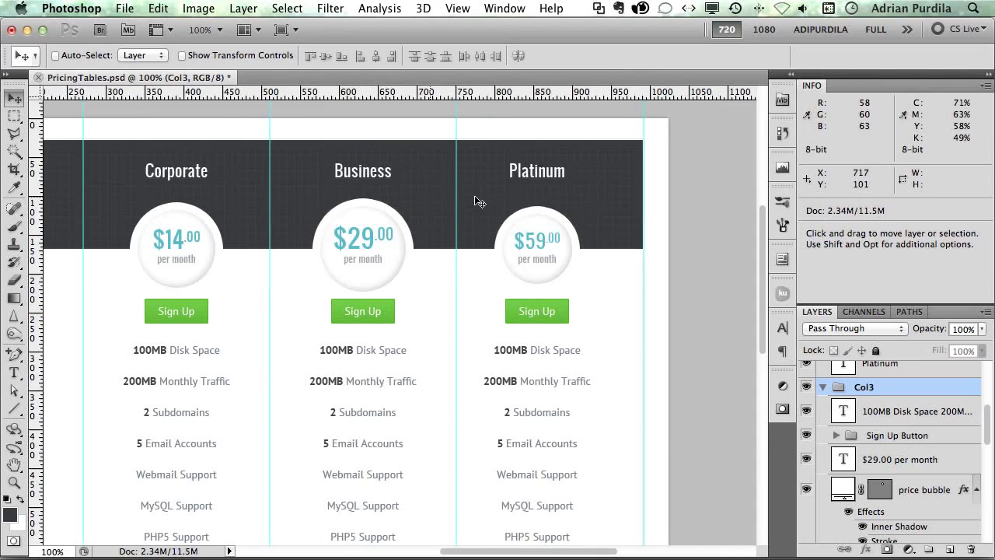
{"action": "key", "text": "t"}
{"action": "left_click", "coordinate": [534, 258]}
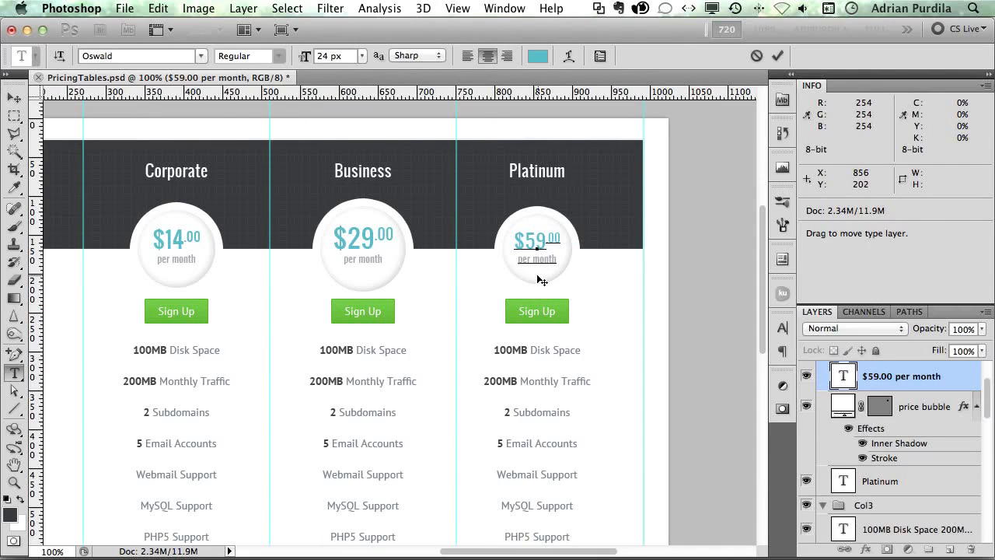
{"action": "key", "text": "Home"}
{"action": "key", "text": "shift+End"}
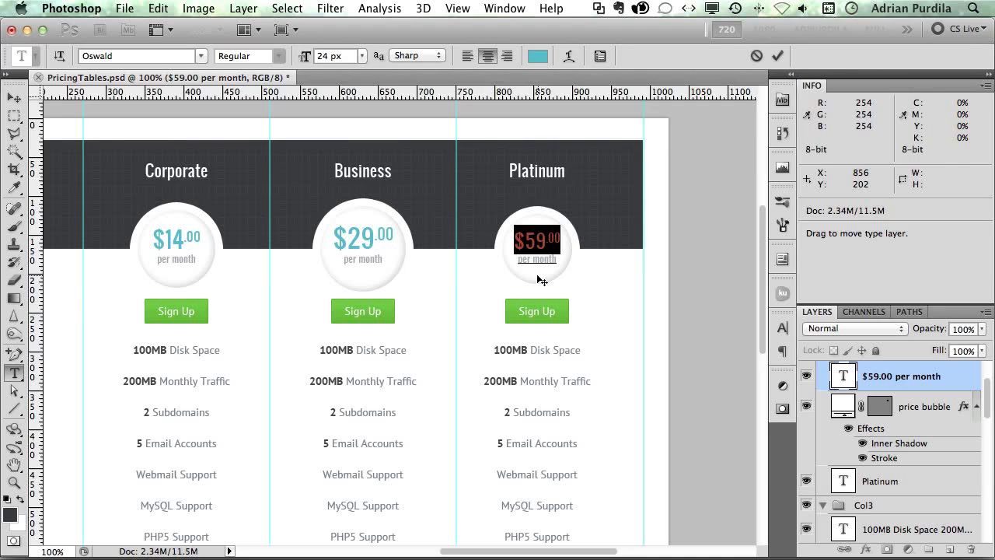
{"action": "key", "text": "super+shift+period"}
{"action": "key", "text": "super+shift+period"}
{"action": "key", "text": "super+shift+period"}
{"action": "key", "text": "super+shift+period"}
{"action": "key", "text": "super+shift+period"}
{"action": "key", "text": "super+shift+period"}
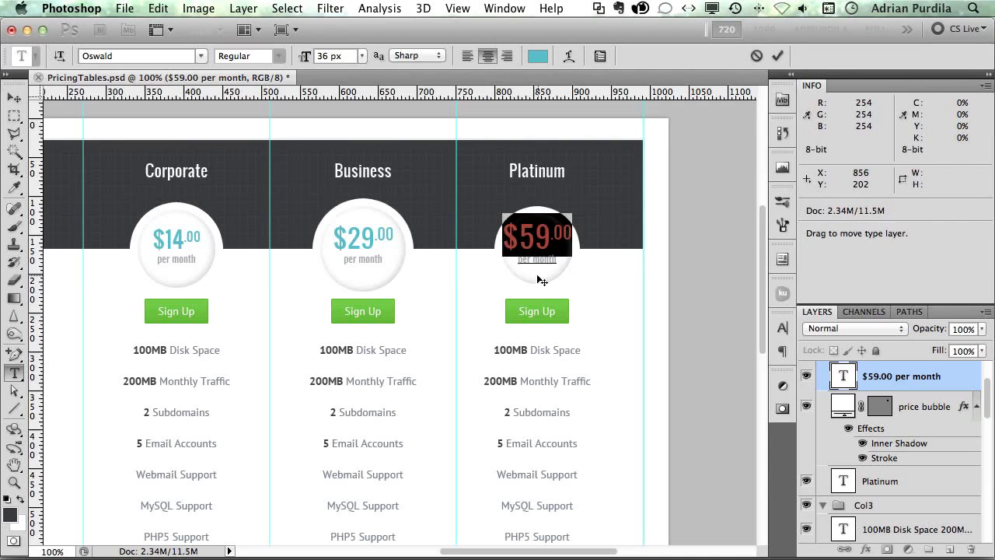
{"action": "key", "text": "super+Return"}
{"action": "key", "text": "v"}
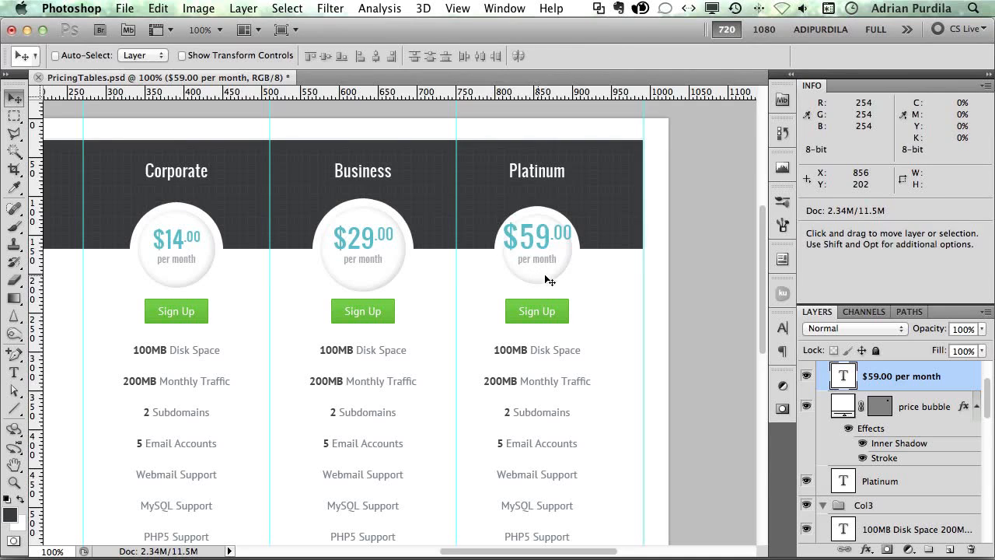
Step: Scale the Platinum column's price bubble proportionally about its centre to about 133%, making it 120 px wide and high
{"action": "left_click", "coordinate": [921, 408]}
{"action": "key", "text": "super+t"}
{"action": "left_click_drag", "start_coordinate": [573, 286], "coordinate": [583, 296]}
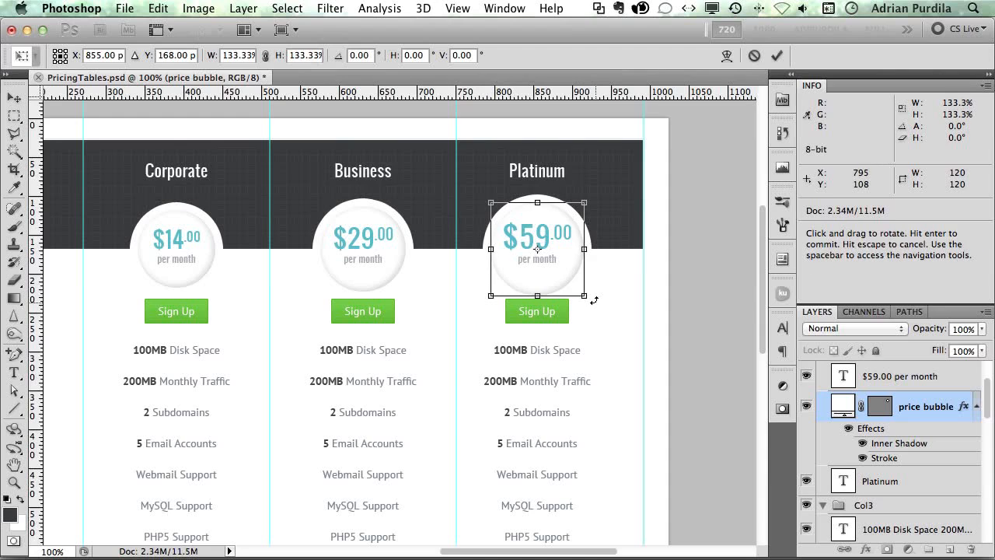
{"action": "key", "text": "Return"}
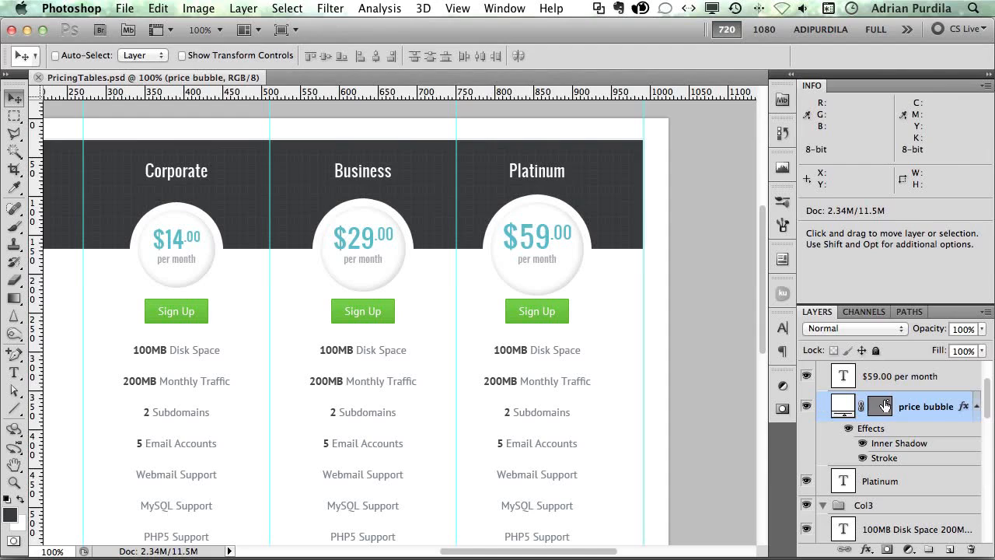
Step: Center the Col4 group horizontally between the Platinum column's guides and clear the selection
{"action": "scroll", "coordinate": [894, 400], "scroll_direction": "up", "scroll_amount": 3}
{"action": "left_click", "coordinate": [886, 371]}
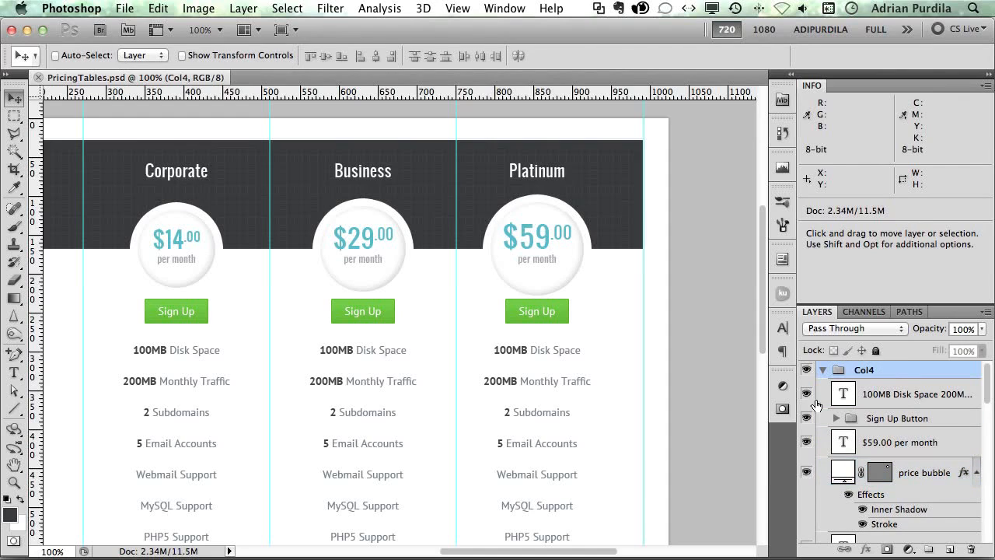
{"action": "key", "text": "m"}
{"action": "left_click_drag", "start_coordinate": [456, 250], "coordinate": [643, 319]}
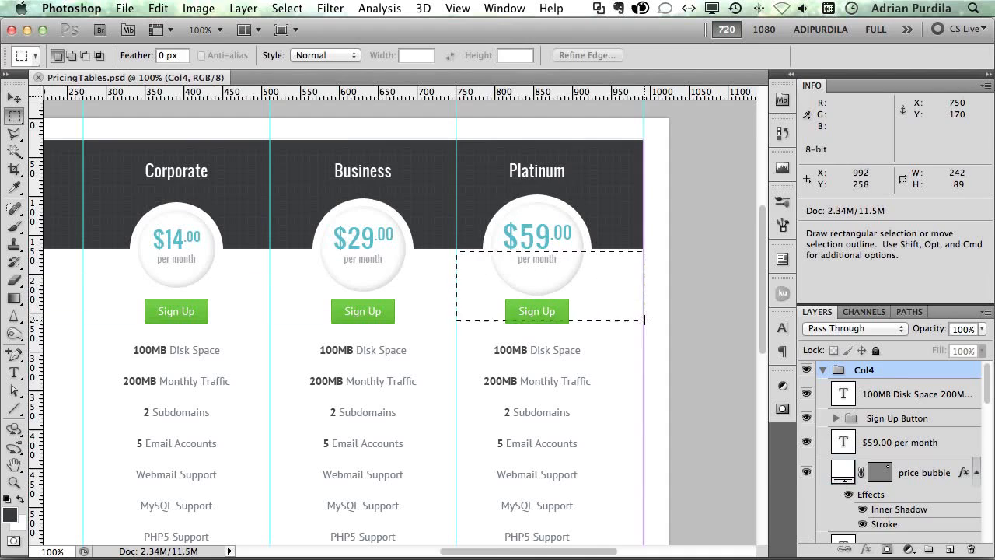
{"action": "key", "text": "v"}
{"action": "left_click", "coordinate": [376, 57]}
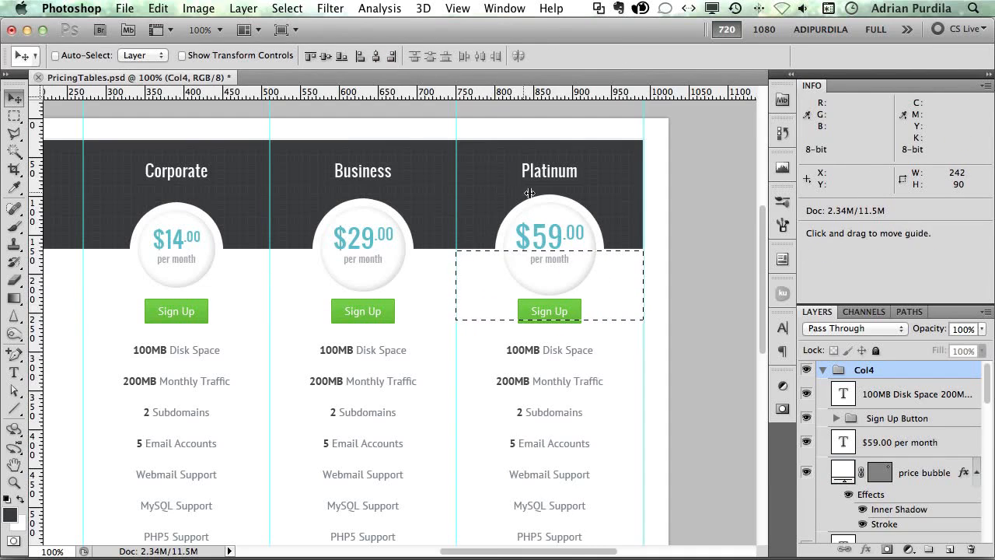
{"action": "key", "text": "super+d"}
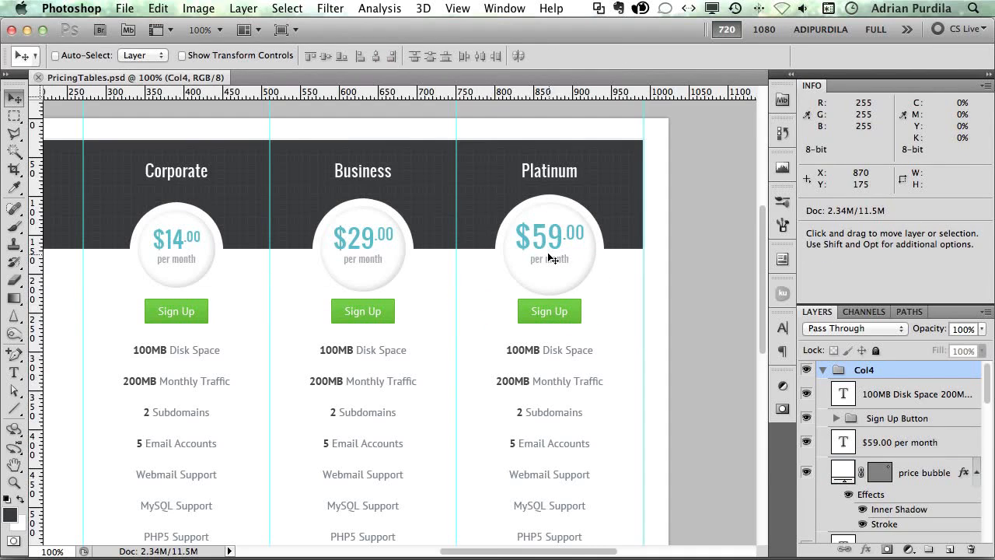
Step: Move the Corporate column's $14.00 price text straight down about 4 px inside its bubble
{"action": "scroll", "coordinate": [548, 252], "scroll_direction": "right", "scroll_amount": 3}
{"action": "scroll", "coordinate": [549, 252], "scroll_direction": "left", "scroll_amount": 8}
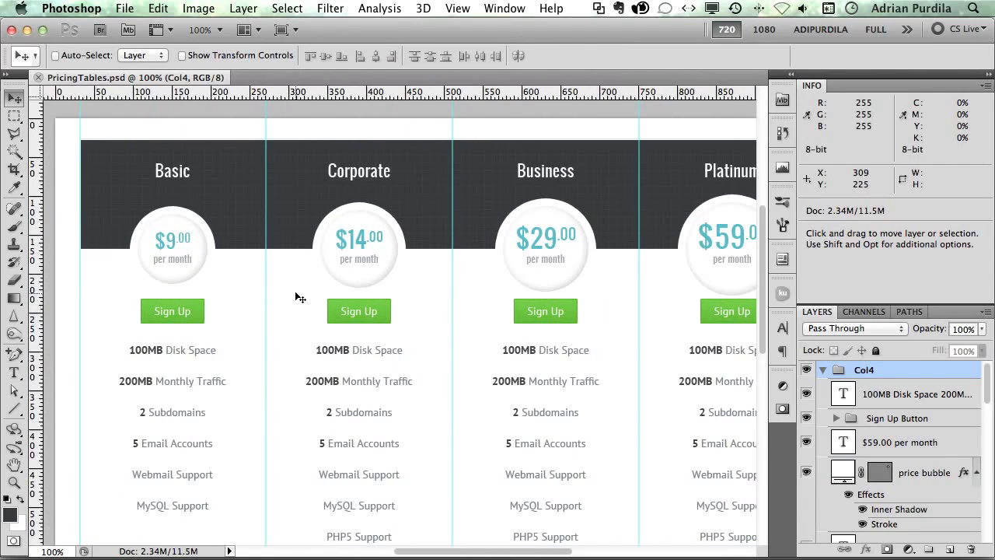
{"action": "key", "text": "t"}
{"action": "left_click", "coordinate": [356, 239]}
{"action": "key", "text": "super+Return"}
{"action": "key", "text": "v"}
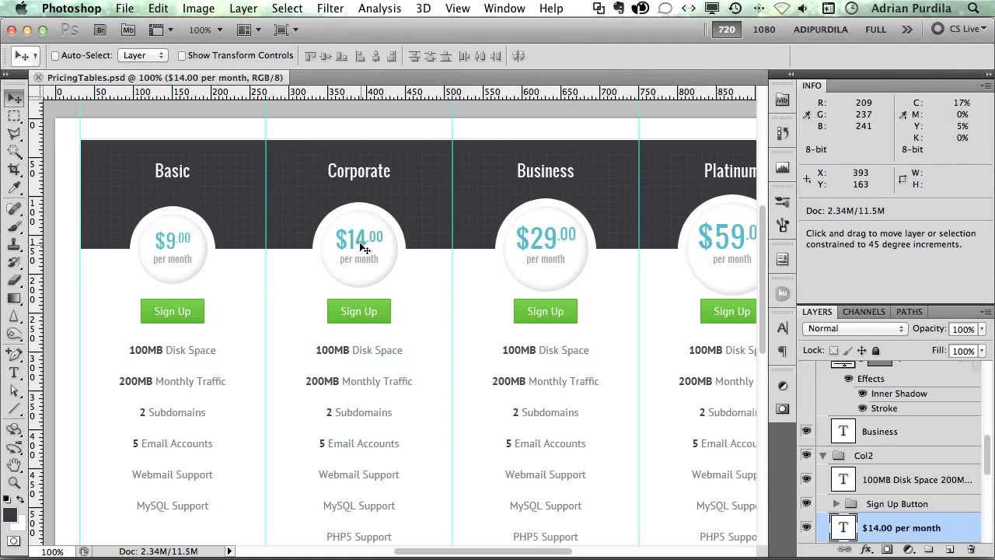
{"action": "left_click_drag", "start_coordinate": [359, 243], "coordinate": [360, 246]}
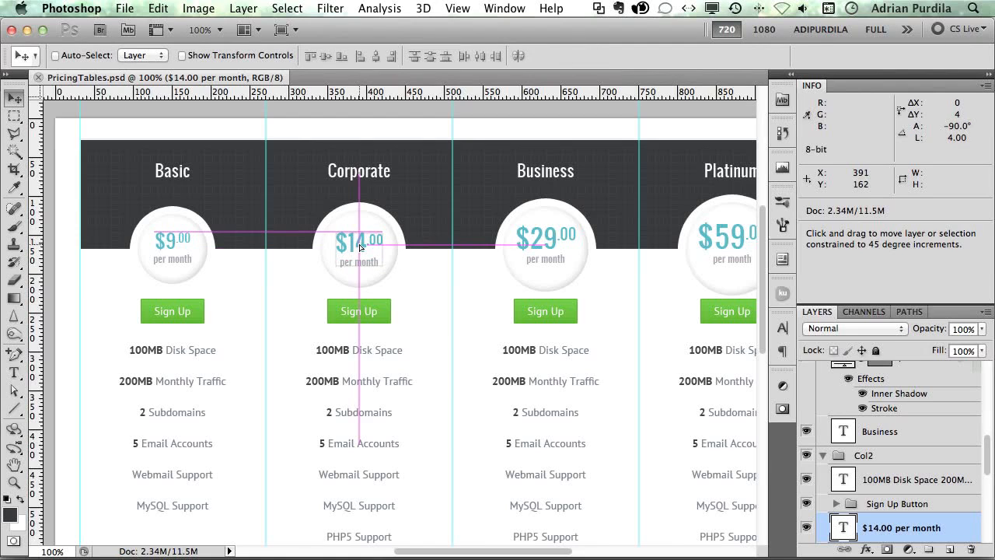
Step: Move the Business column's $29.00 price text slightly straight down to sit centred in its bubble
{"action": "key", "text": "t"}
{"action": "left_click", "coordinate": [543, 237]}
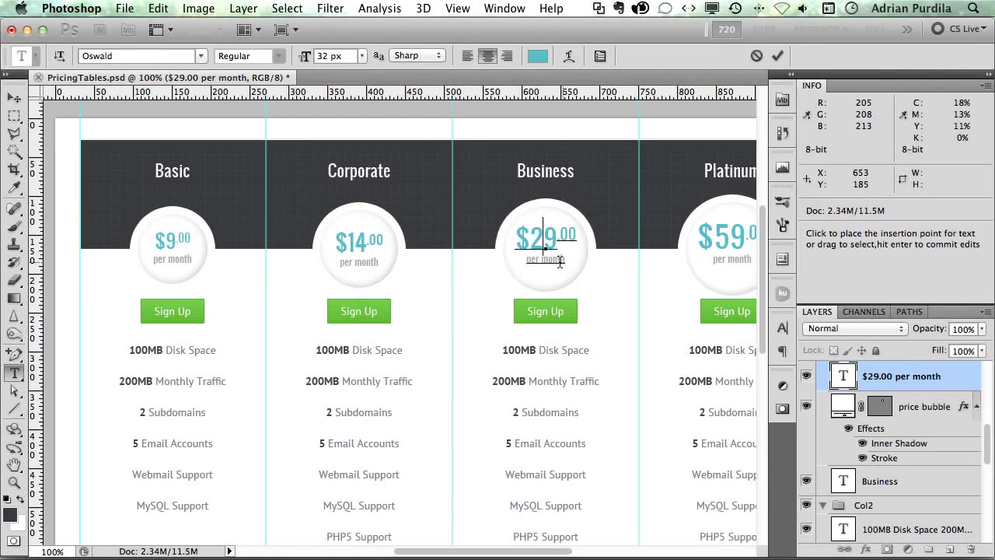
{"action": "key", "text": "super+Return"}
{"action": "key", "text": "v"}
{"action": "left_click_drag", "start_coordinate": [545, 246], "coordinate": [547, 251]}
Step: Move the Platinum column's $59.00 price text slightly straight down to sit centred in its bubble
{"action": "scroll", "coordinate": [569, 298], "scroll_direction": "right", "scroll_amount": 5}
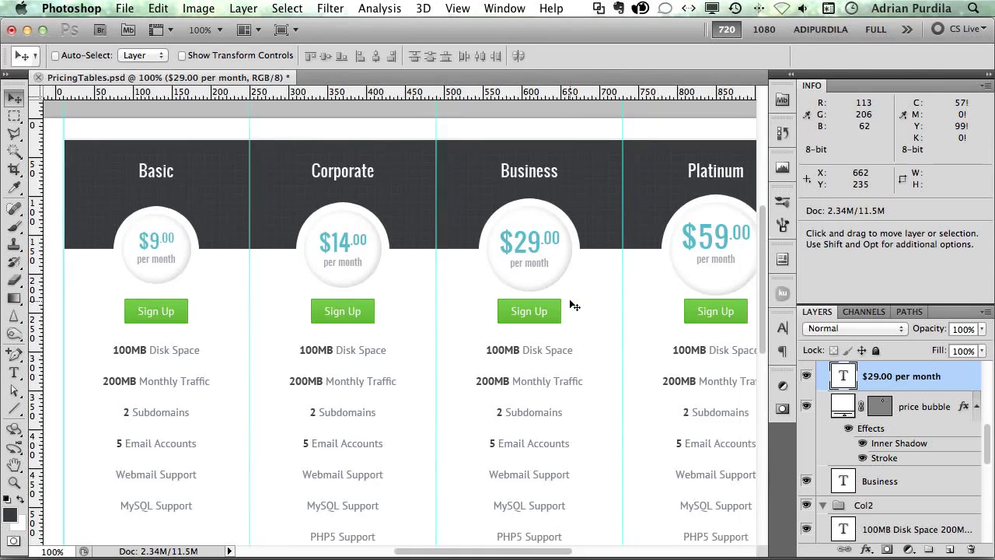
{"action": "key", "text": "t"}
{"action": "left_click", "coordinate": [531, 236]}
{"action": "key", "text": "super+Return"}
{"action": "key", "text": "v"}
{"action": "left_click_drag", "start_coordinate": [532, 247], "coordinate": [533, 255]}
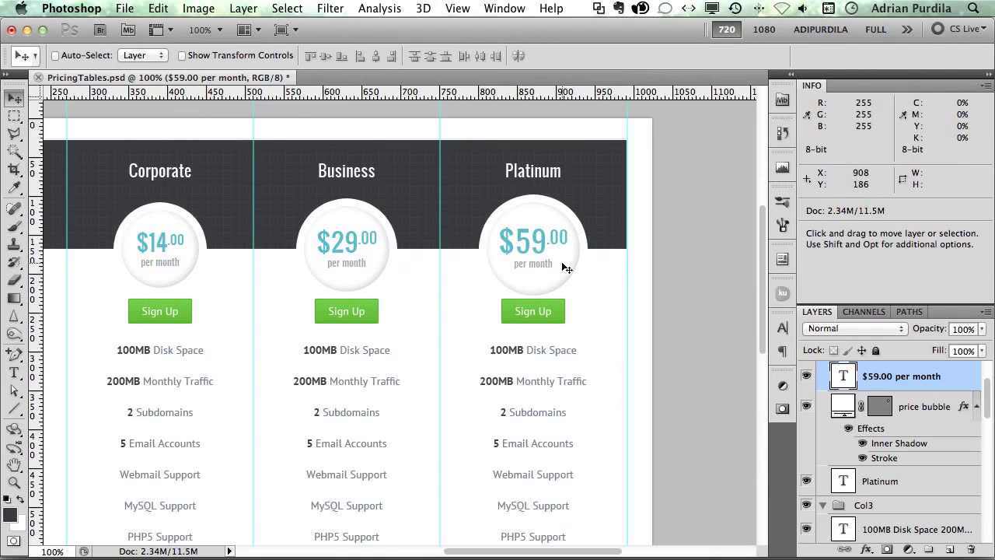
{"action": "key", "text": "Down"}
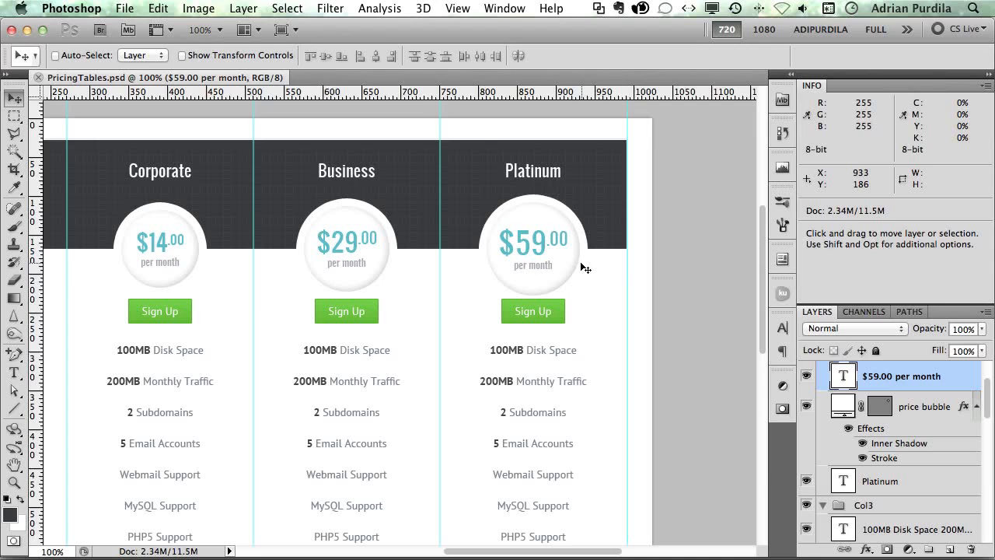
Step: Select the Platinum column's Sign Up Button group and collapse it
{"action": "scroll", "coordinate": [585, 268], "scroll_direction": "right", "scroll_amount": 5}
{"action": "scroll", "coordinate": [583, 269], "scroll_direction": "left", "scroll_amount": 7}
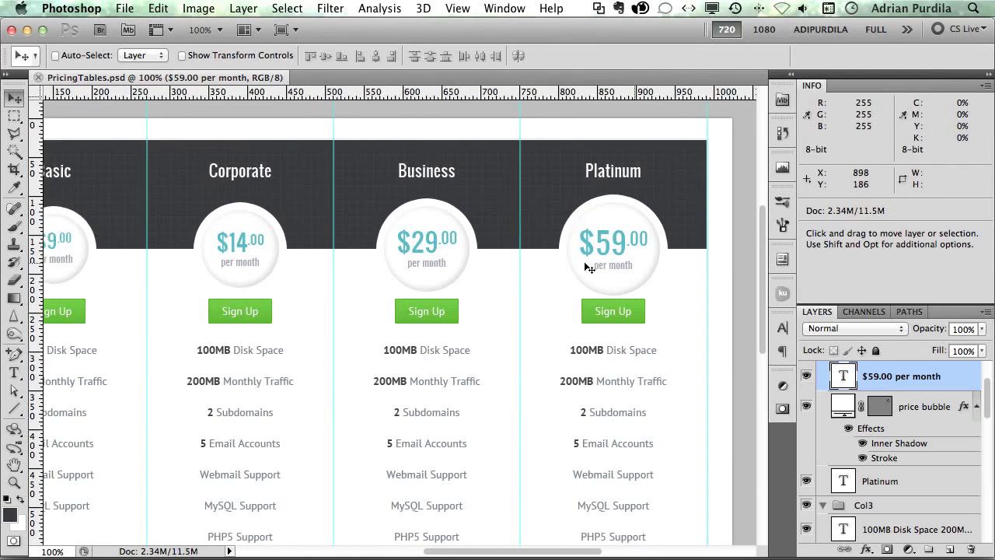
{"action": "scroll", "coordinate": [588, 268], "scroll_direction": "left", "scroll_amount": 8}
{"action": "scroll", "coordinate": [589, 264], "scroll_direction": "right", "scroll_amount": 6}
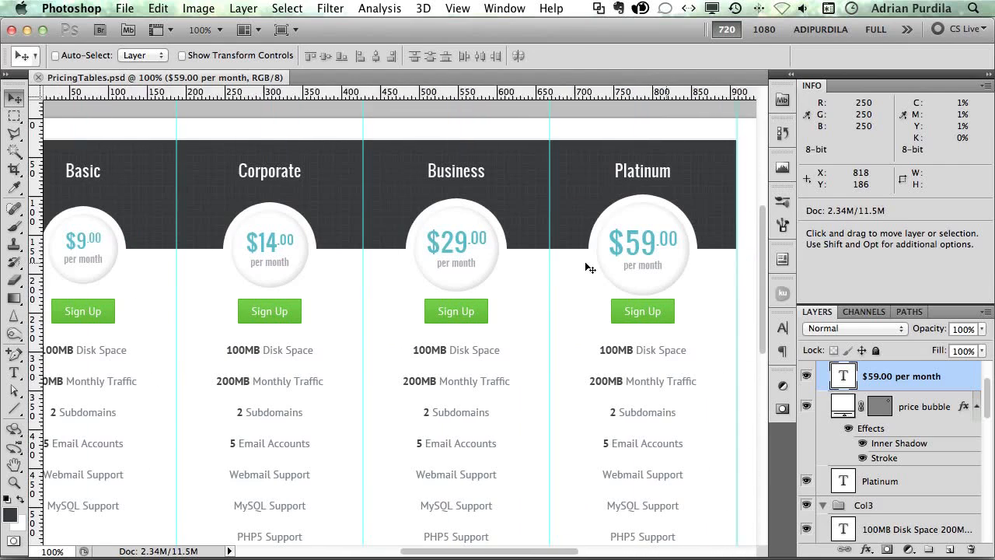
{"action": "key", "text": "t"}
{"action": "left_click", "coordinate": [640, 311]}
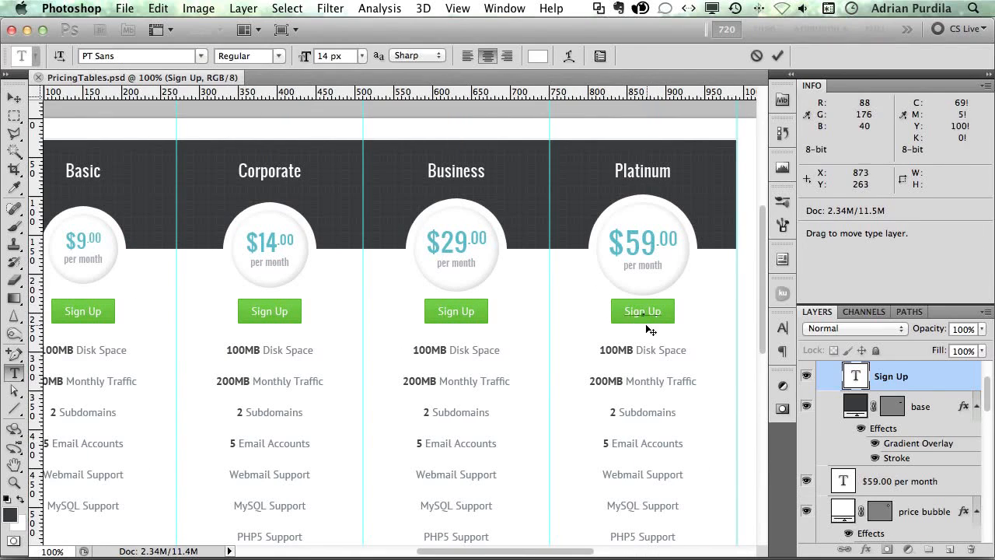
{"action": "key", "text": "ctrl+Return"}
{"action": "key", "text": "v"}
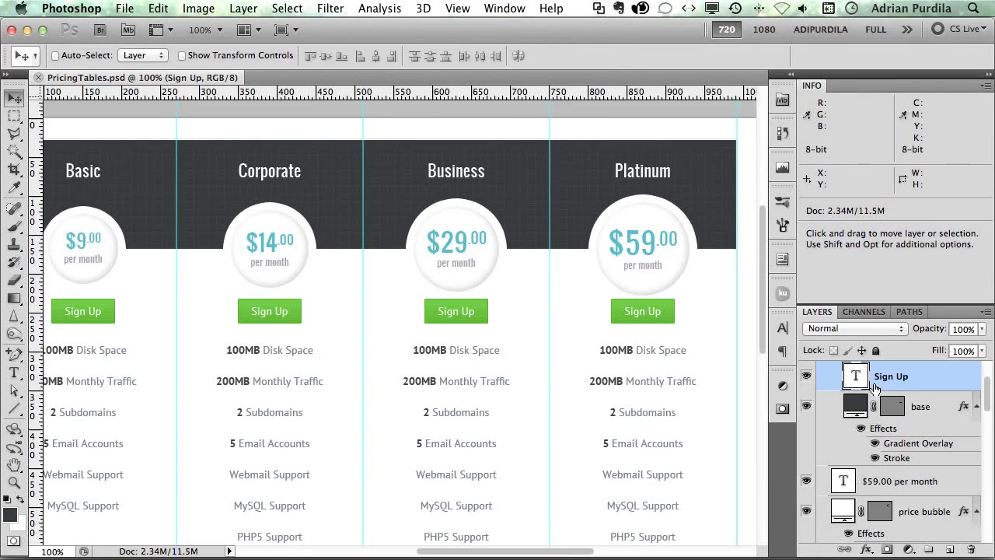
{"action": "scroll", "coordinate": [876, 387], "scroll_direction": "up", "scroll_amount": 3}
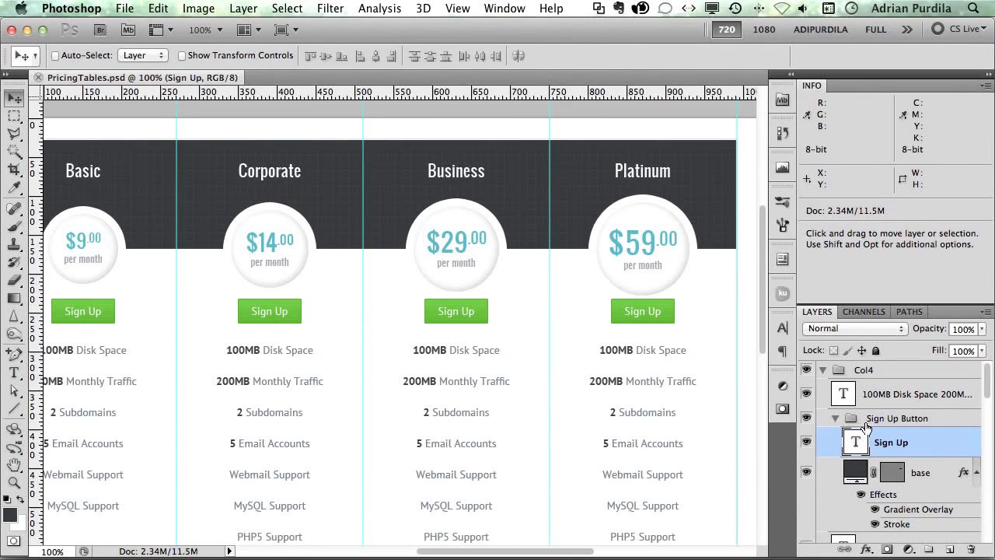
{"action": "left_click", "coordinate": [839, 419]}
Step: Add the Sign Up Button groups of Col3, Col2 and Col1 to the selection, expanding Col1 to reach its group
{"action": "scroll", "coordinate": [883, 436], "scroll_direction": "down", "scroll_amount": 3}
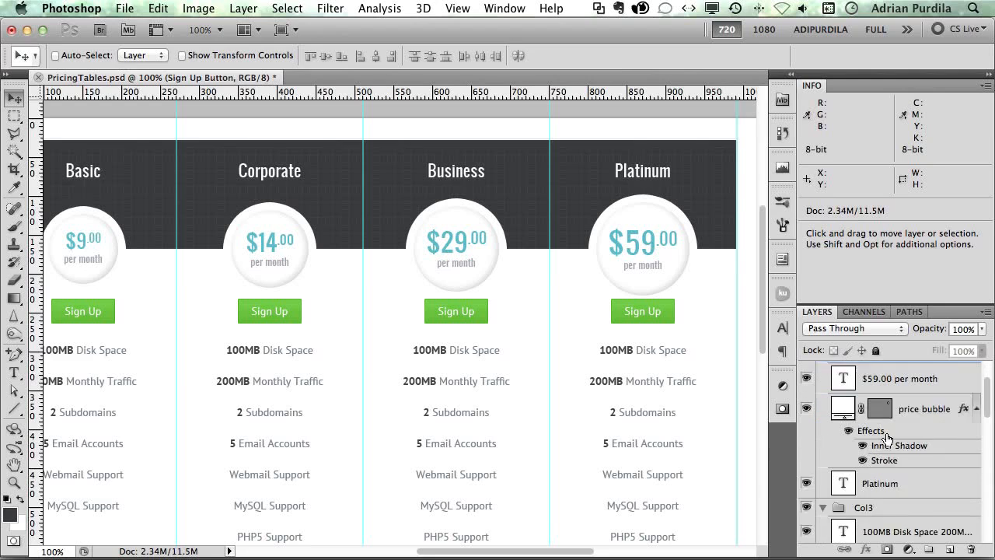
{"action": "scroll", "coordinate": [878, 468], "scroll_direction": "down", "scroll_amount": 3}
{"action": "left_click", "coordinate": [876, 475]}
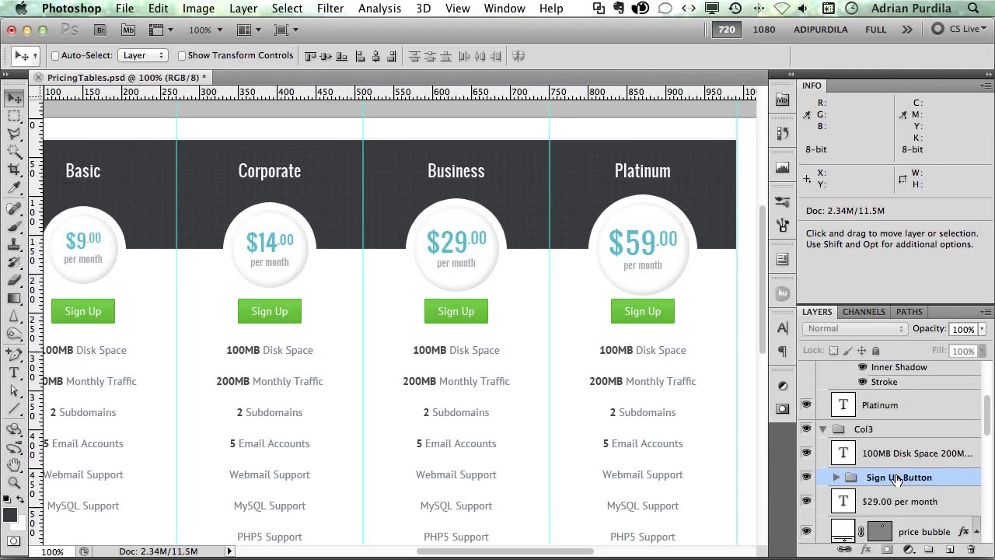
{"action": "scroll", "coordinate": [894, 477], "scroll_direction": "down", "scroll_amount": 3}
{"action": "scroll", "coordinate": [899, 480], "scroll_direction": "down", "scroll_amount": 2}
{"action": "scroll", "coordinate": [899, 477], "scroll_direction": "down", "scroll_amount": 6}
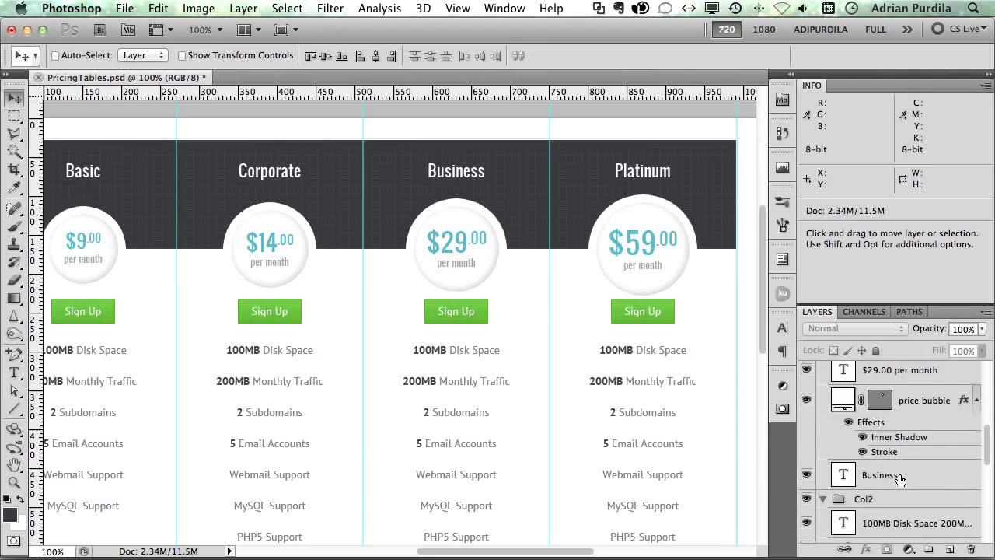
{"action": "scroll", "coordinate": [900, 481], "scroll_direction": "down", "scroll_amount": 3}
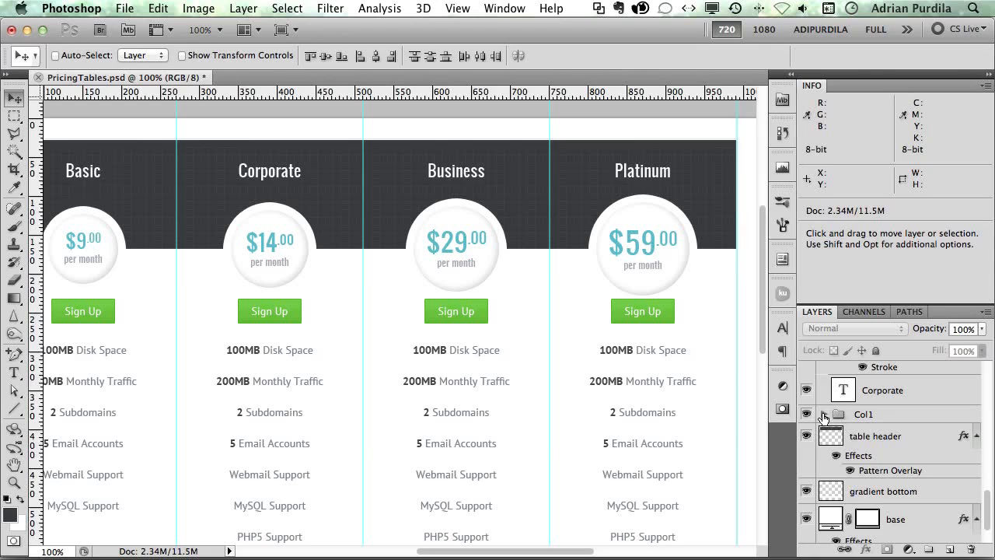
{"action": "left_click", "coordinate": [824, 414]}
{"action": "left_click", "coordinate": [892, 464]}
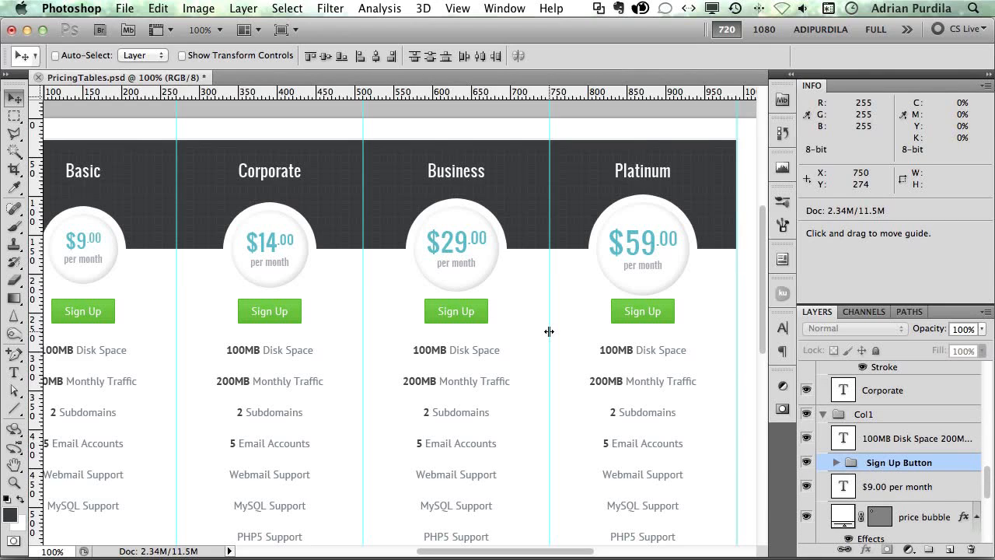
Step: Move the four selected Sign Up Button groups straight down by about 8 px and save the document
{"action": "key", "text": "Down"}
{"action": "key", "text": "Down"}
{"action": "key", "text": "Down"}
{"action": "key", "text": "Down"}
{"action": "key", "text": "Down"}
{"action": "key", "text": "Down"}
{"action": "key", "text": "Down"}
{"action": "key", "text": "Down"}
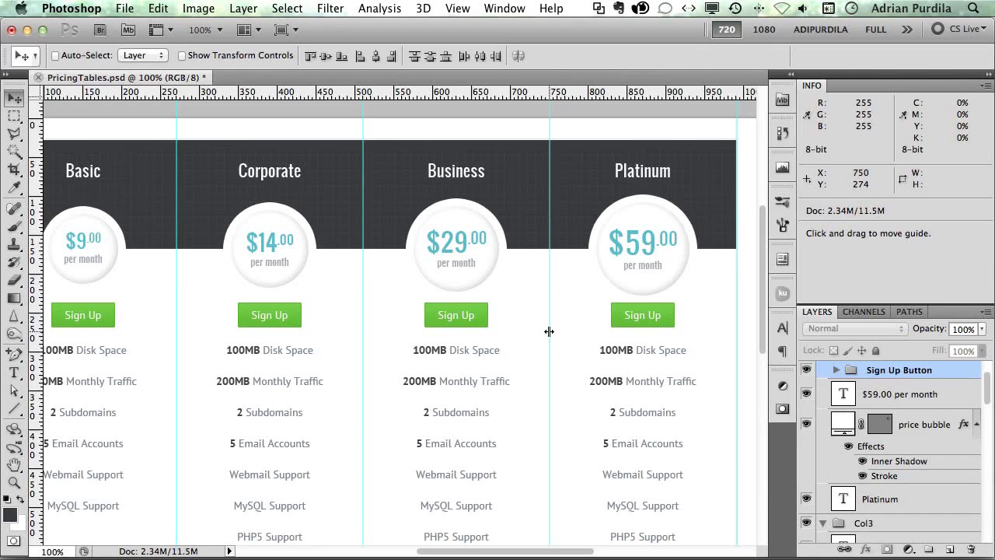
{"action": "key", "text": "Down"}
{"action": "key", "text": "Down"}
{"action": "key", "text": "super+s"}
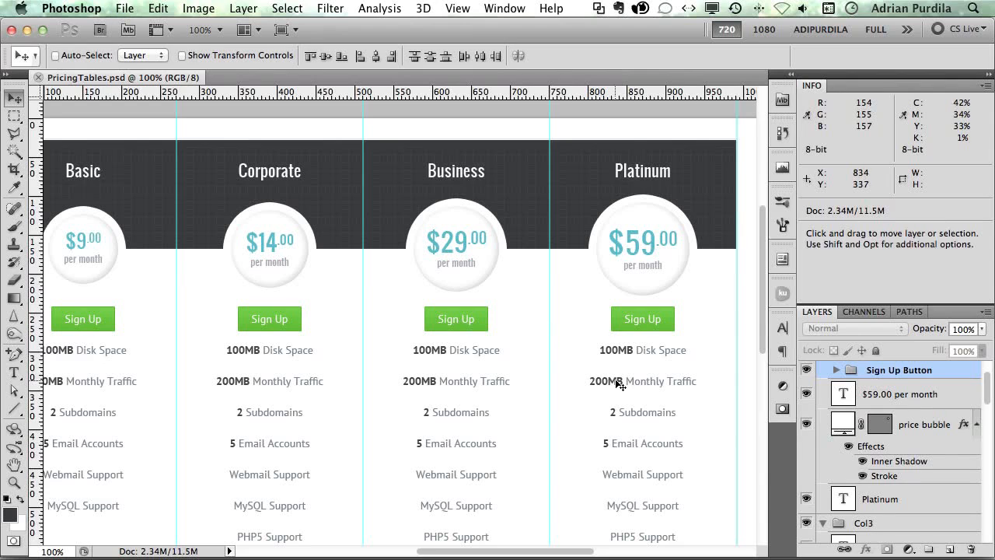
Step: Examine the complete pricing table from header to bottom edge with the guides and panels temporarily hidden
{"action": "scroll", "coordinate": [629, 372], "scroll_direction": "right", "scroll_amount": 3}
{"action": "scroll", "coordinate": [629, 371], "scroll_direction": "left", "scroll_amount": 6}
{"action": "key", "text": "super+semicolon"}
{"action": "key", "text": "Tab"}
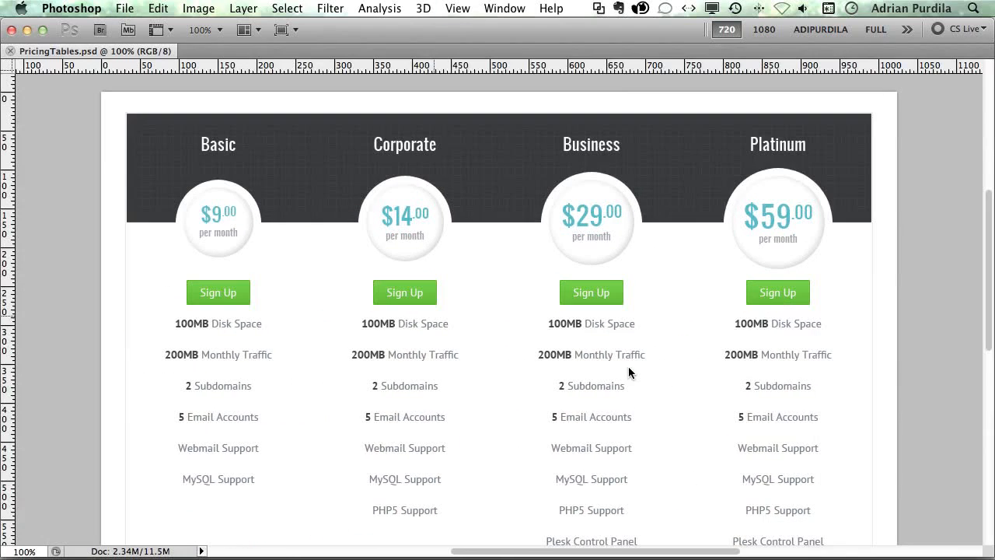
{"action": "scroll", "coordinate": [628, 372], "scroll_direction": "down", "scroll_amount": 3}
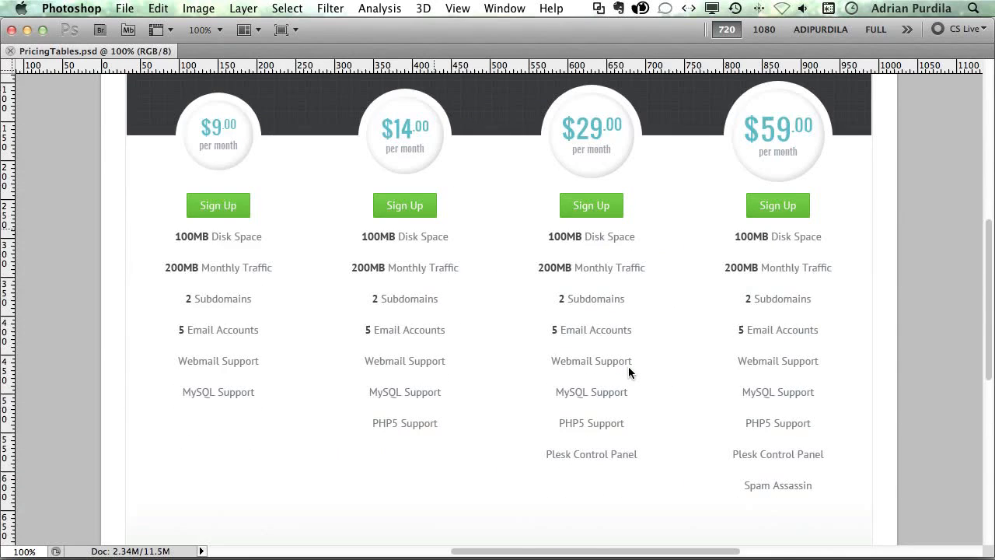
{"action": "scroll", "coordinate": [628, 372], "scroll_direction": "up", "scroll_amount": 3}
{"action": "scroll", "coordinate": [628, 371], "scroll_direction": "down", "scroll_amount": 2}
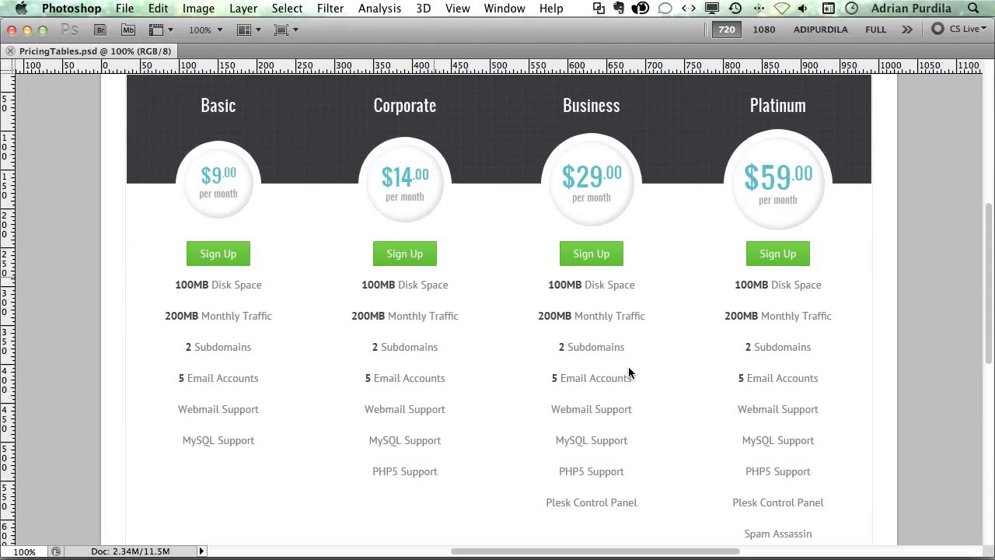
{"action": "scroll", "coordinate": [628, 370], "scroll_direction": "down", "scroll_amount": 3}
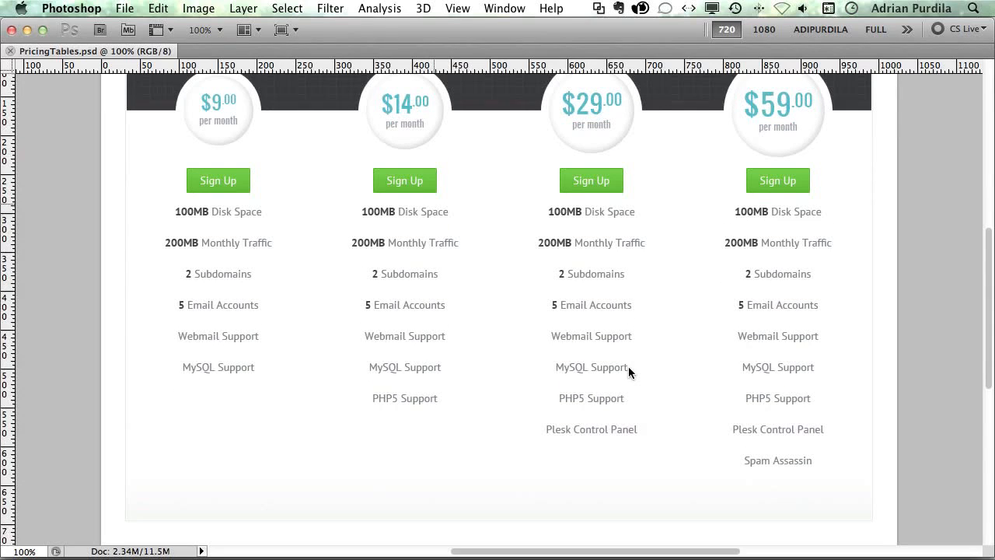
{"action": "scroll", "coordinate": [628, 367], "scroll_direction": "up", "scroll_amount": 3}
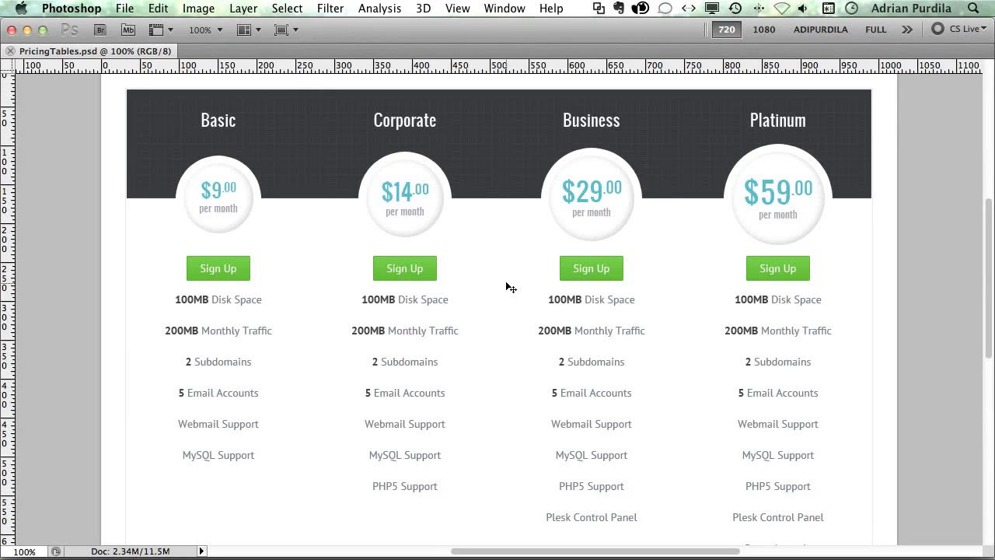
{"action": "key", "text": "super+semicolon"}
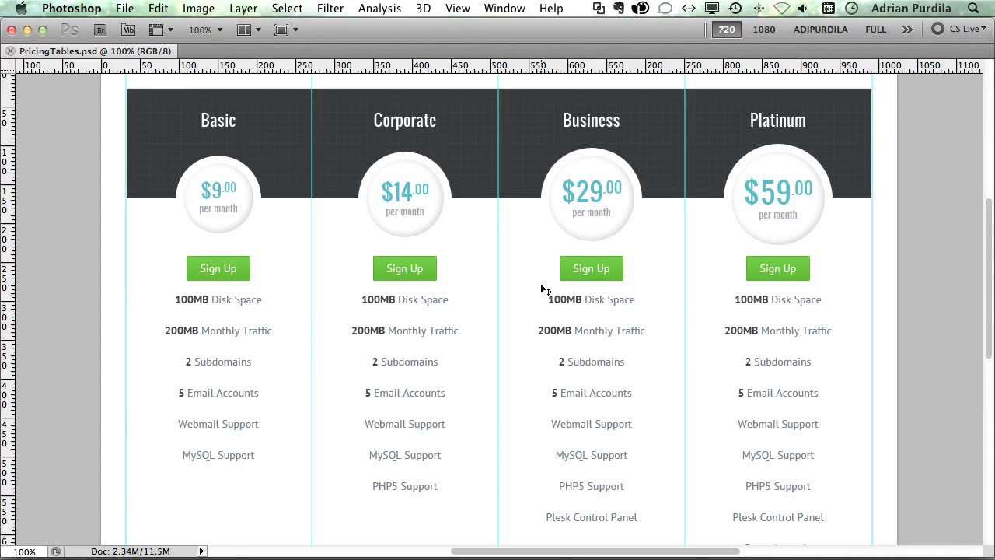
{"action": "key", "text": "Tab"}
Step: Collapse the Col4 and Col3 groups and create a new group named V Seps above Col4
{"action": "scroll", "coordinate": [824, 373], "scroll_direction": "up", "scroll_amount": 2}
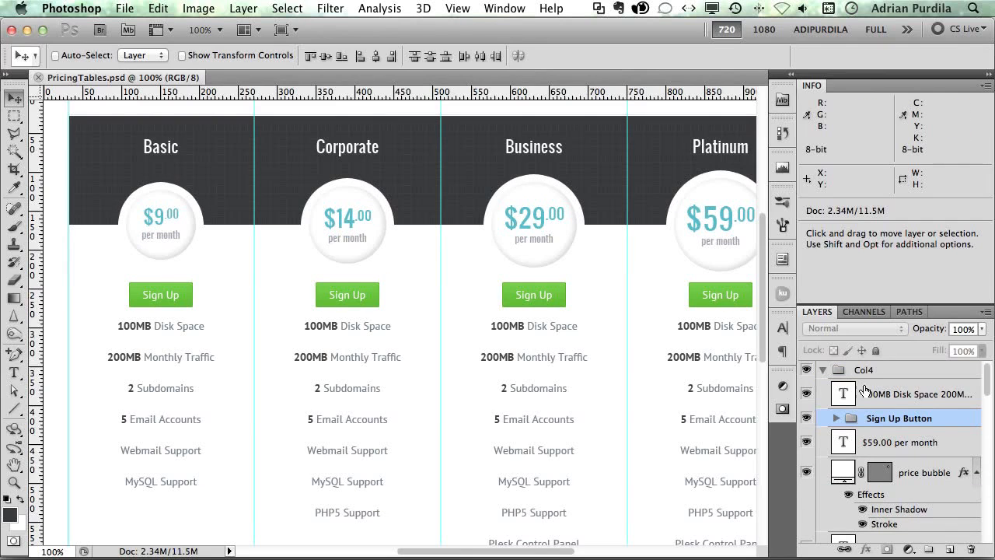
{"action": "left_click", "coordinate": [824, 371]}
{"action": "left_click", "coordinate": [825, 387]}
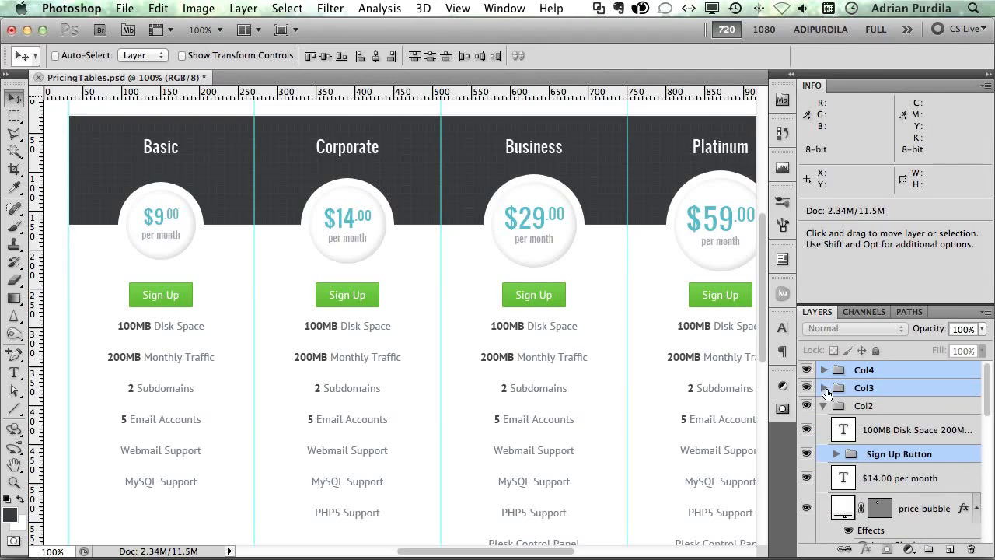
{"action": "left_click", "coordinate": [928, 549]}
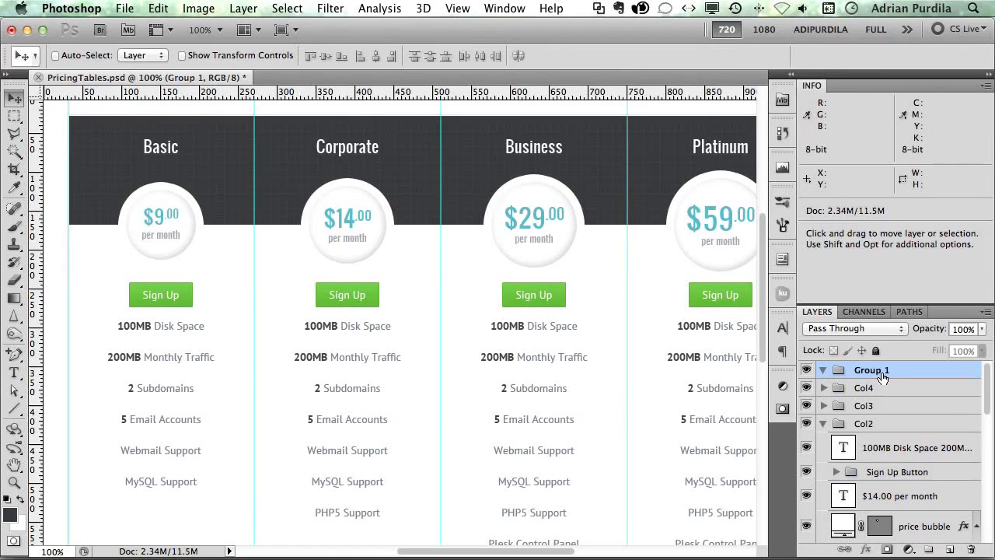
{"action": "double_click", "coordinate": [877, 372]}
{"action": "type", "text": "V Seps"}
{"action": "key", "text": "Return"}
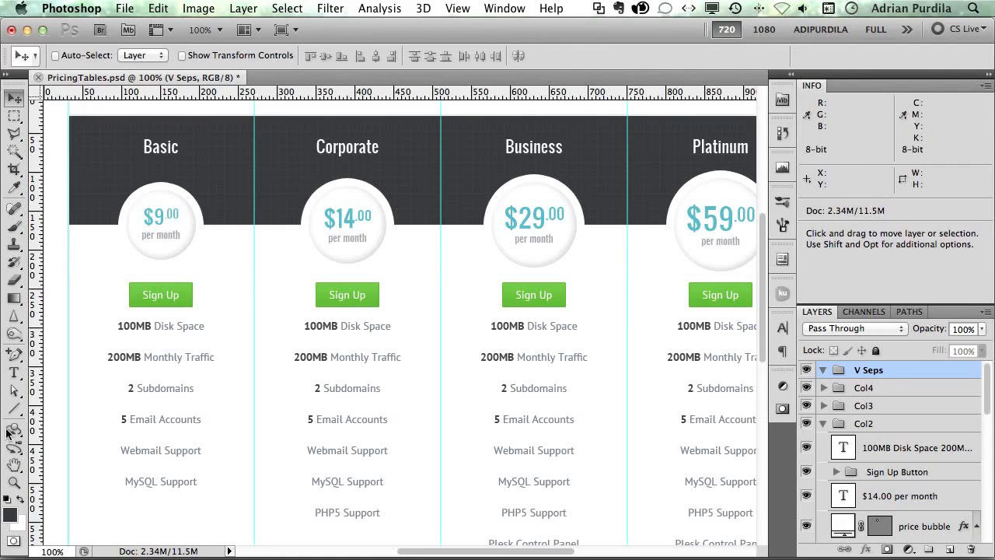
Step: Draw a 1 px vertical line about 526 px long between the Basic and Corporate columns, from the header to the table's bottom edge, and hide the guides
{"action": "left_click_drag", "start_coordinate": [8, 429], "coordinate": [46, 466]}
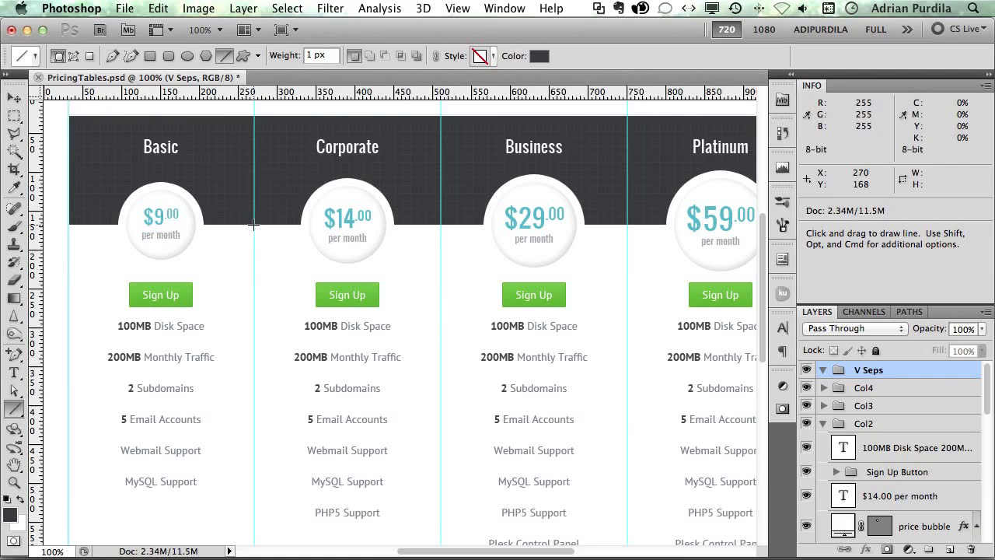
{"action": "left_click_drag", "start_coordinate": [254, 224], "coordinate": [307, 352]}
{"action": "key", "text": "v"}
{"action": "key", "text": "super+semicolon"}
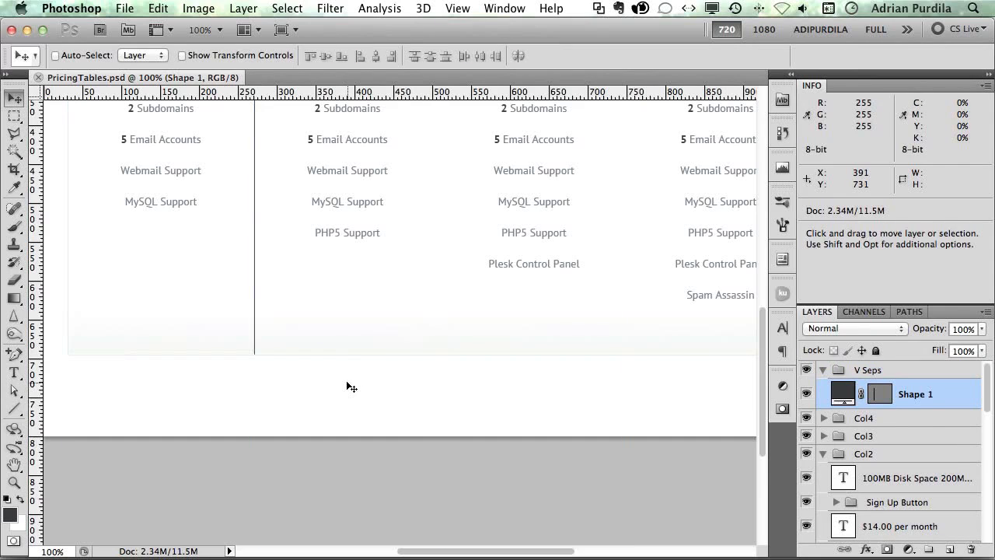
Step: Set the vertical separator line's fill colour to e2e7eb
{"action": "double_click", "coordinate": [843, 393]}
{"action": "left_click", "coordinate": [673, 425]}
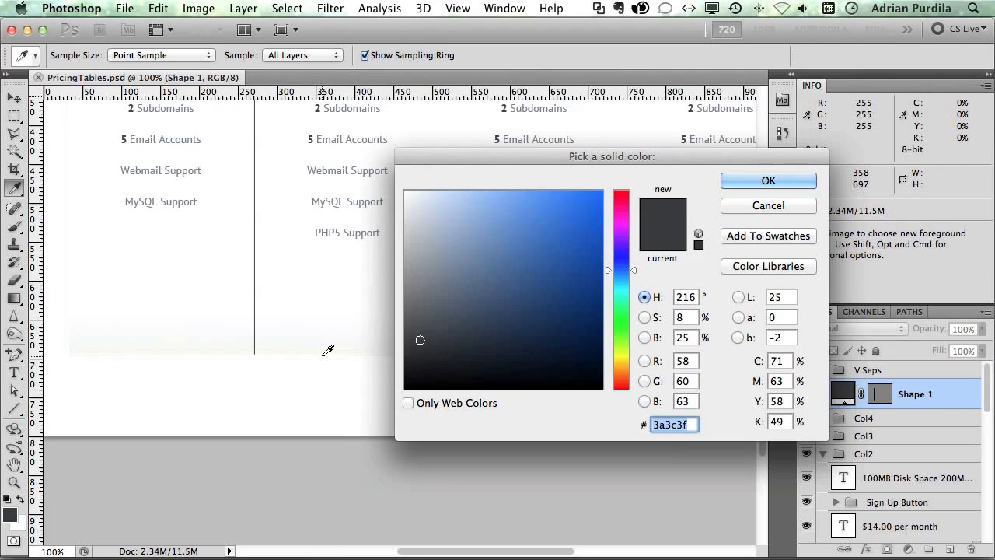
{"action": "type", "text": "e"}
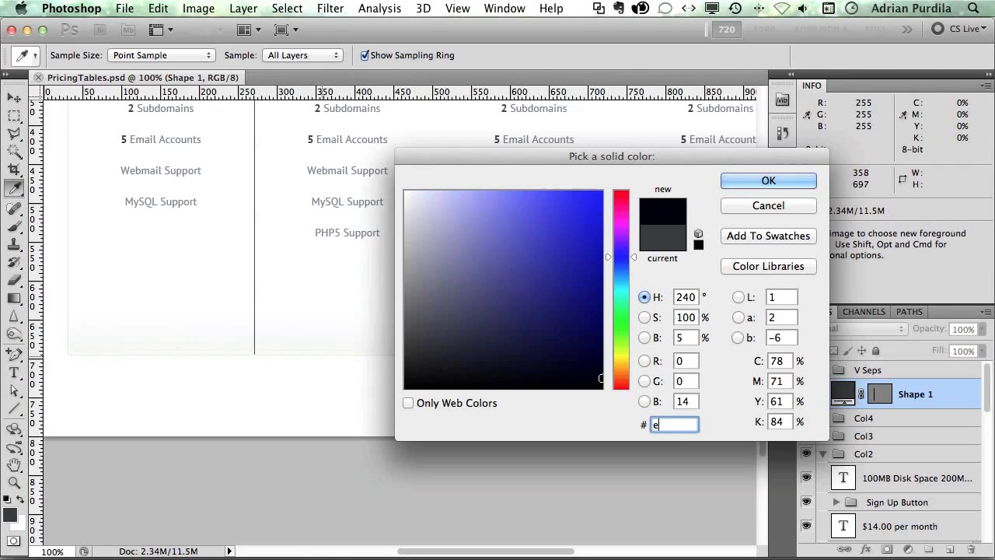
{"action": "type", "text": "2e7eb"}
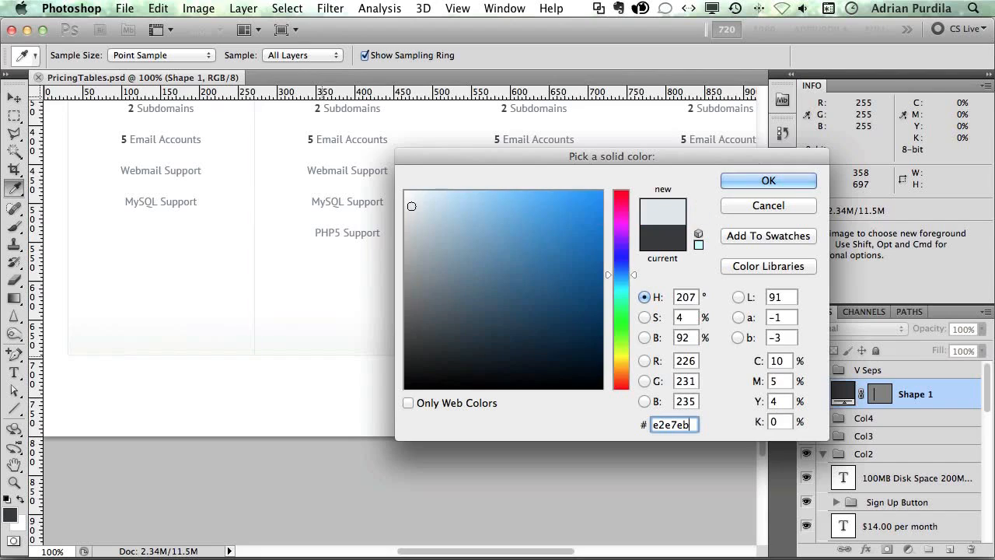
{"action": "key", "text": "Return"}
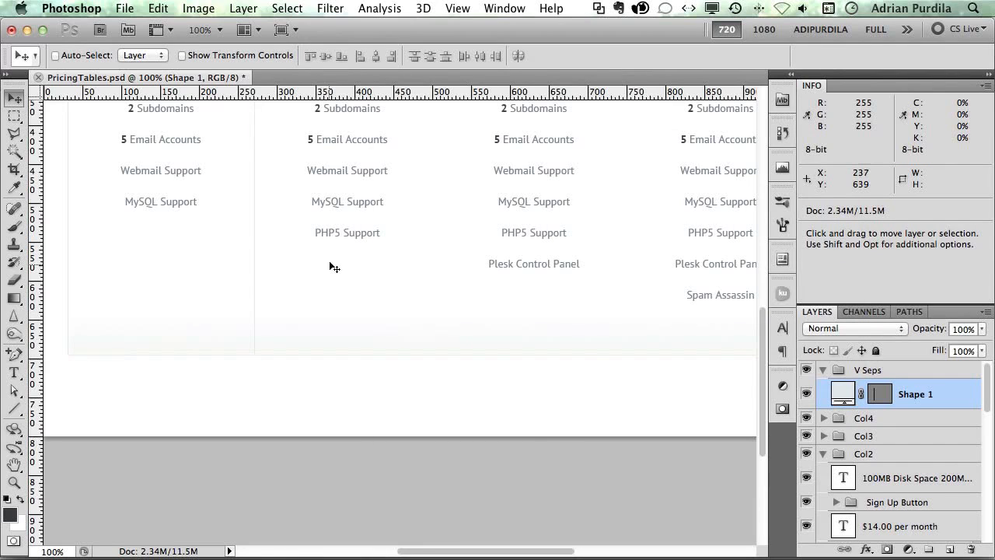
Step: Shorten the separator line from its lower end to 524 px tall, leaving a small gap above the table's bottom border
{"action": "scroll", "coordinate": [330, 261], "scroll_direction": "up", "scroll_amount": 5}
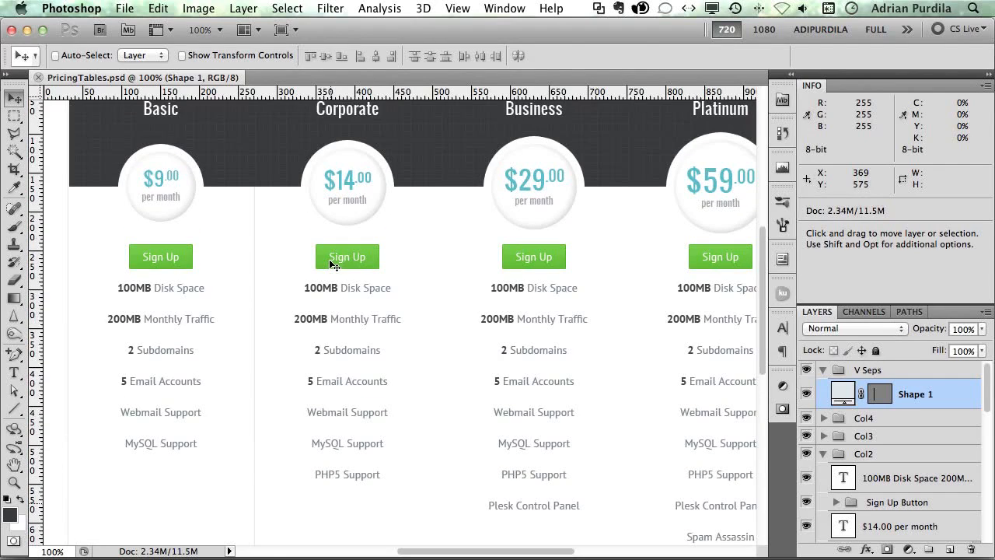
{"action": "key", "text": "z"}
{"action": "left_click_drag", "start_coordinate": [286, 244], "coordinate": [467, 289]}
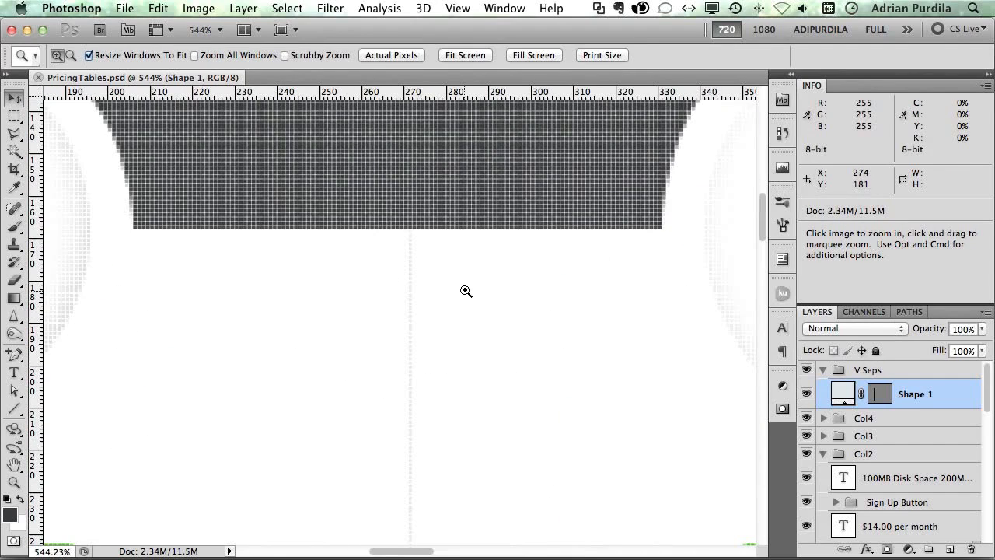
{"action": "key", "text": "v"}
{"action": "scroll", "coordinate": [469, 295], "scroll_direction": "down", "scroll_amount": 10}
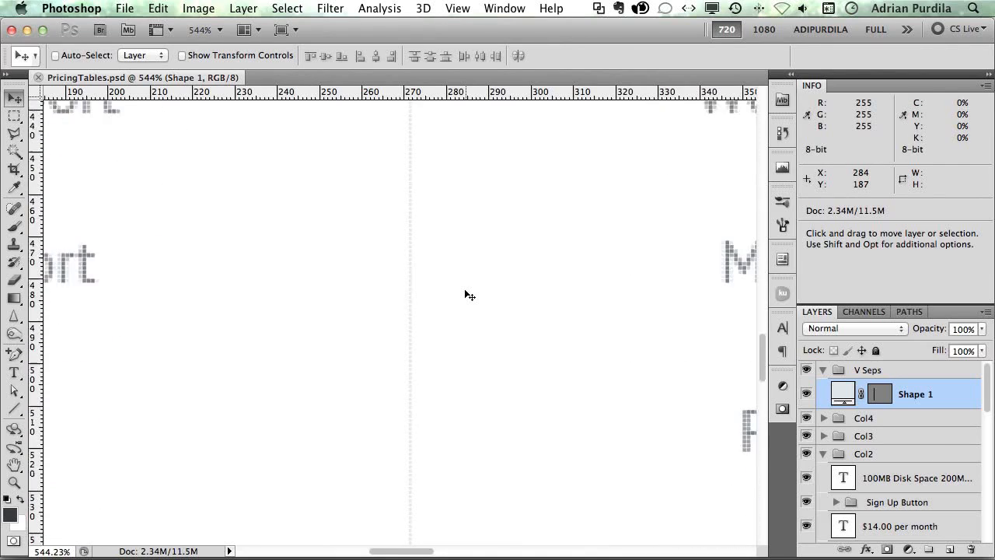
{"action": "key", "text": "super+t"}
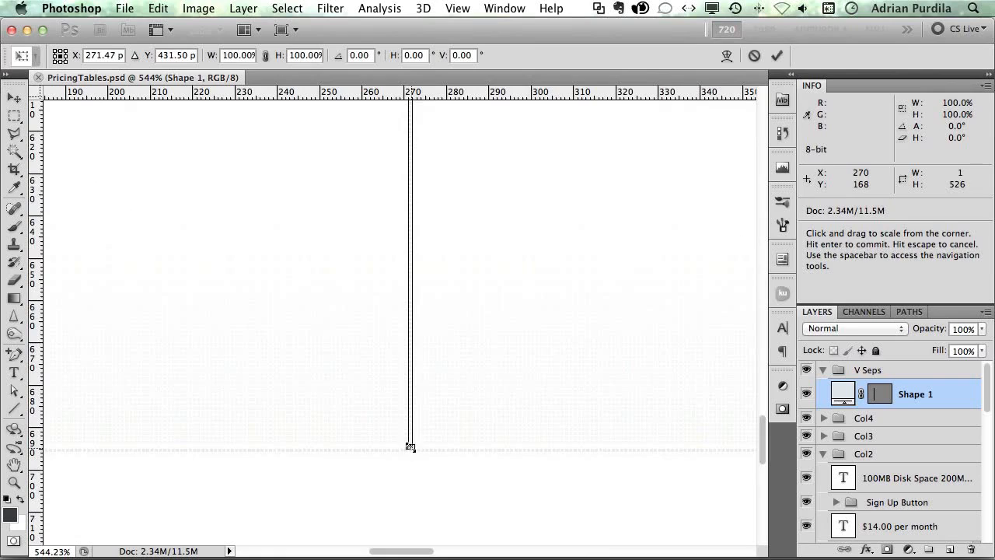
{"action": "left_click_drag", "start_coordinate": [409, 444], "coordinate": [410, 440]}
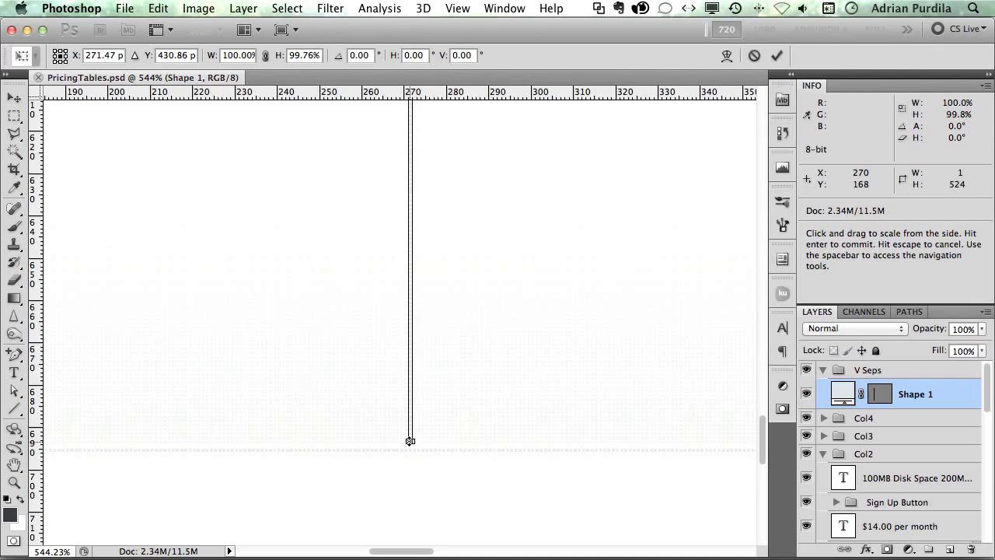
{"action": "key", "text": "Return"}
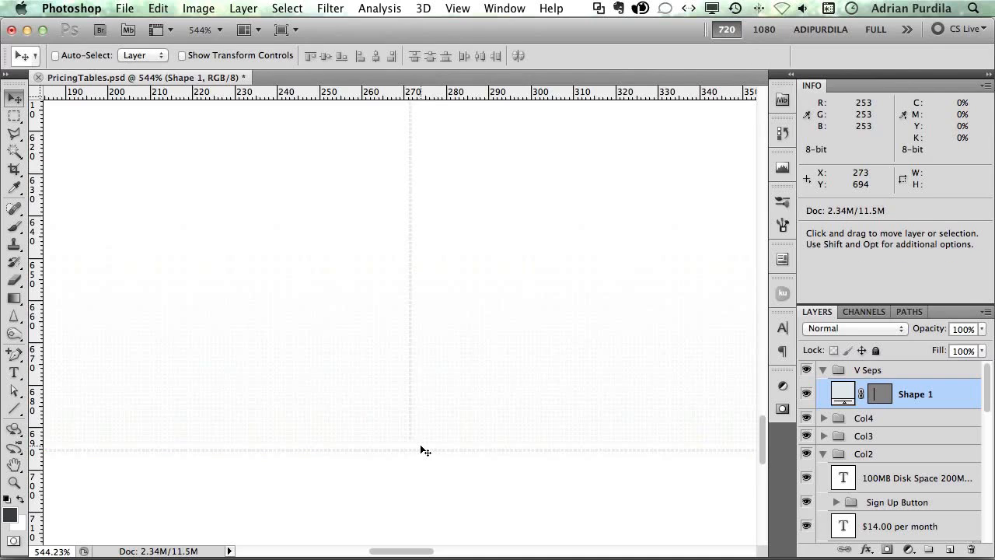
{"action": "scroll", "coordinate": [456, 424], "scroll_direction": "up", "scroll_amount": 20}
{"action": "scroll", "coordinate": [452, 420], "scroll_direction": "up", "scroll_amount": 5}
{"action": "scroll", "coordinate": [451, 419], "scroll_direction": "down", "scroll_amount": 5}
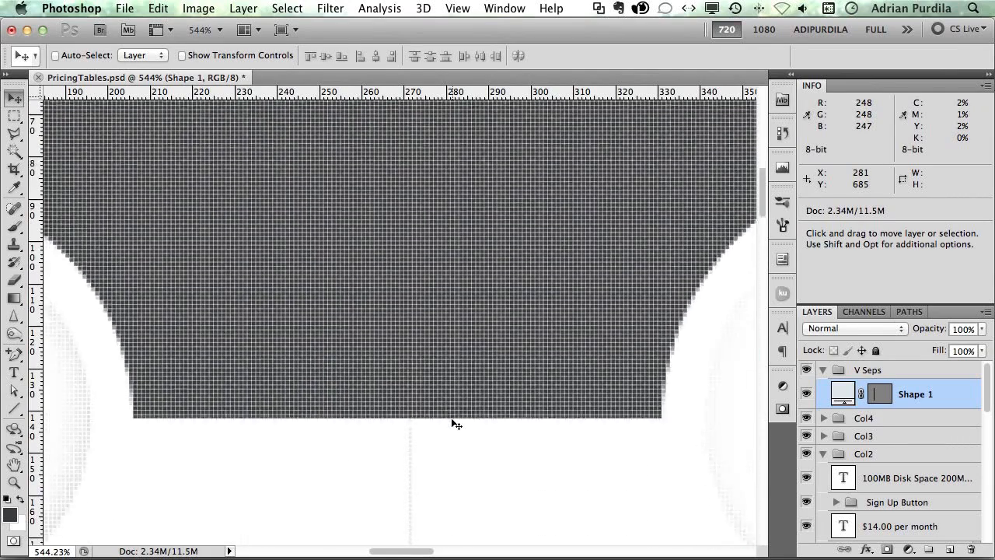
Step: Extend the separator line's upper end to the header's bottom edge, making it 526 px tall, and save the document
{"action": "key", "text": "super+t"}
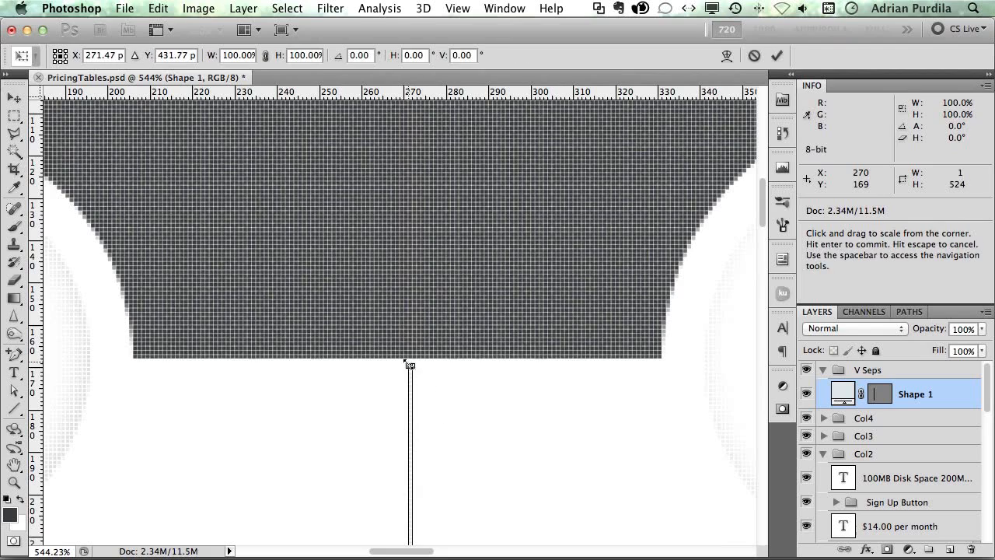
{"action": "left_click_drag", "start_coordinate": [409, 362], "coordinate": [410, 358]}
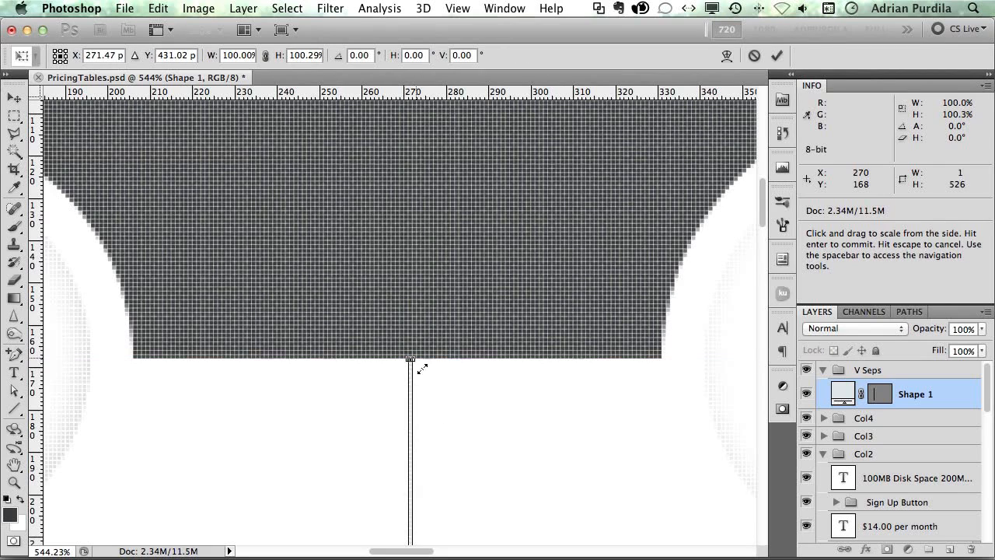
{"action": "key", "text": "Return"}
{"action": "key", "text": "super+s"}
{"action": "key", "text": "super+1"}
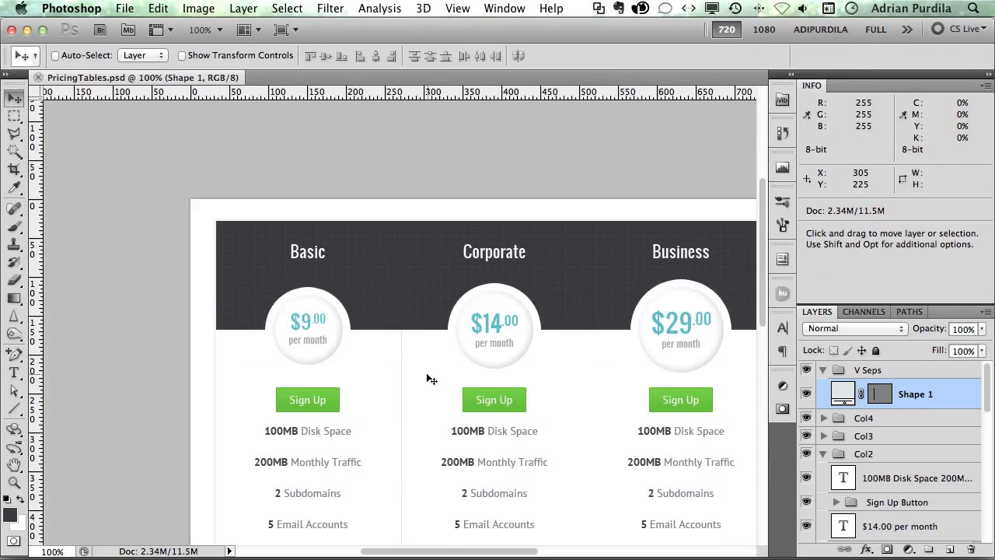
Step: Nudge the separator line between the Basic and Corporate columns 1 px to the right
{"action": "scroll", "coordinate": [462, 377], "scroll_direction": "up", "scroll_amount": 1}
{"action": "scroll", "coordinate": [463, 379], "scroll_direction": "down", "scroll_amount": 5}
{"action": "scroll", "coordinate": [467, 381], "scroll_direction": "up", "scroll_amount": 1}
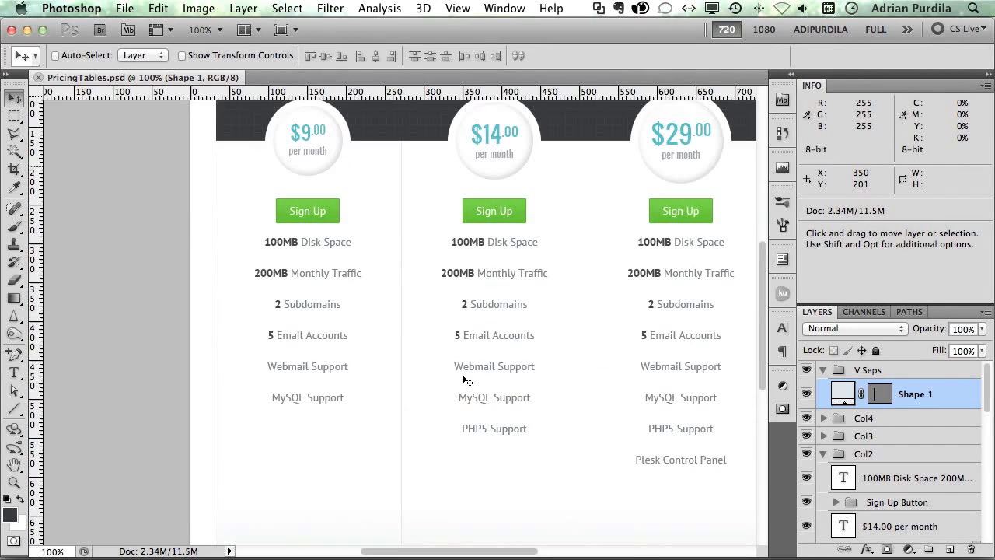
{"action": "key", "text": "z"}
{"action": "left_click_drag", "start_coordinate": [388, 160], "coordinate": [417, 118]}
{"action": "key", "text": "v"}
{"action": "key", "text": "super+minus"}
{"action": "key", "text": "super+minus"}
{"action": "key", "text": "super+minus"}
{"action": "key", "text": "super+minus"}
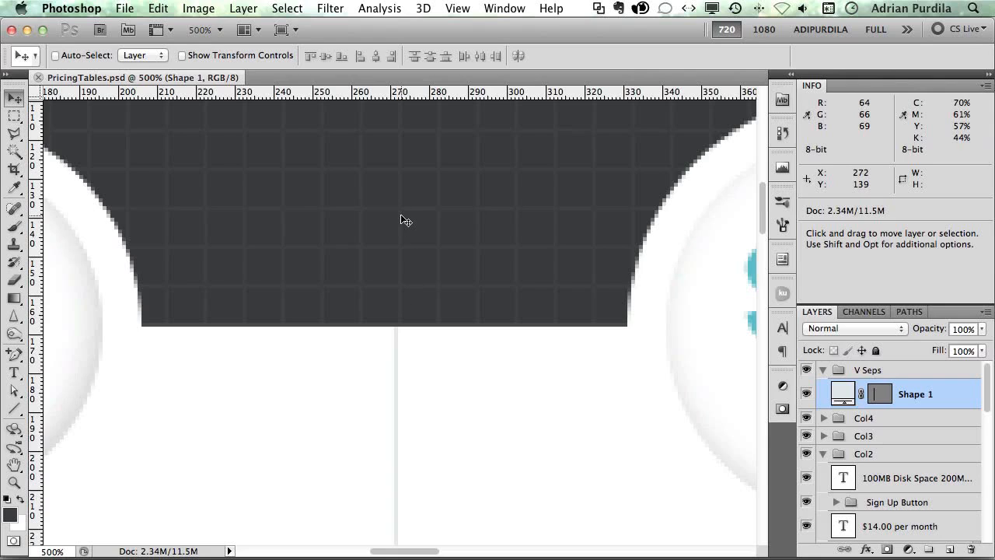
{"action": "key", "text": "Right"}
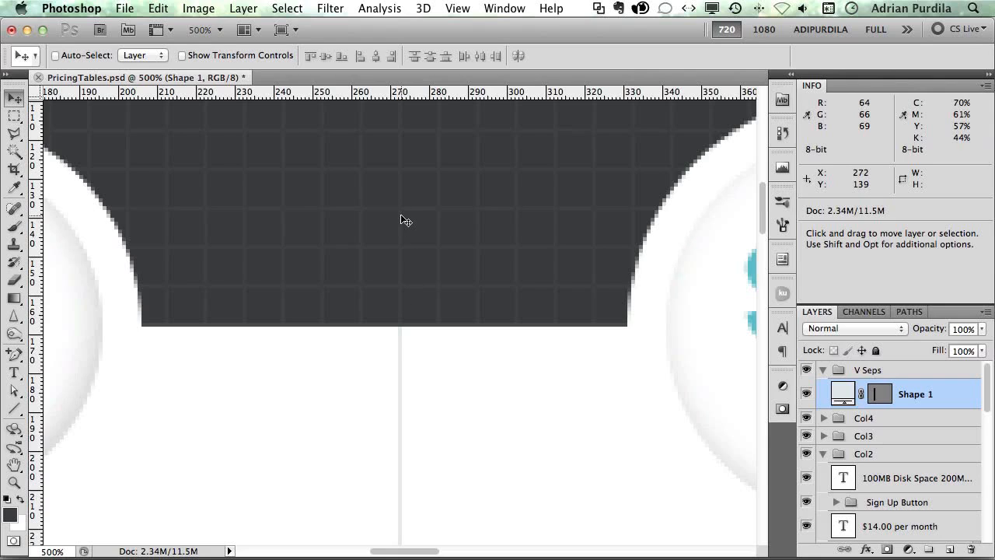
{"action": "key", "text": "super+1"}
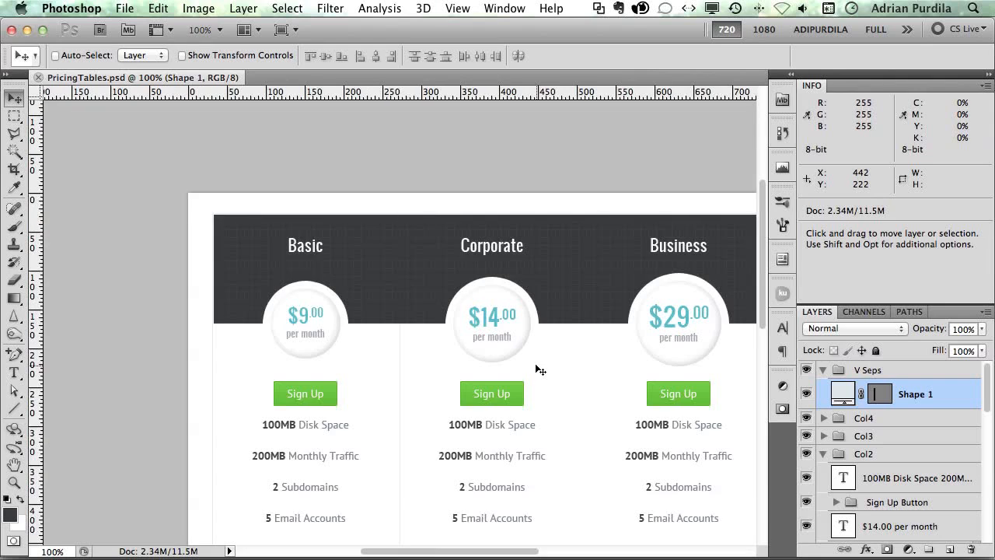
Step: Duplicate the separator line and move the copy straight up to the header's top edge
{"action": "scroll", "coordinate": [535, 366], "scroll_direction": "down", "scroll_amount": 10}
{"action": "scroll", "coordinate": [536, 366], "scroll_direction": "up", "scroll_amount": 8}
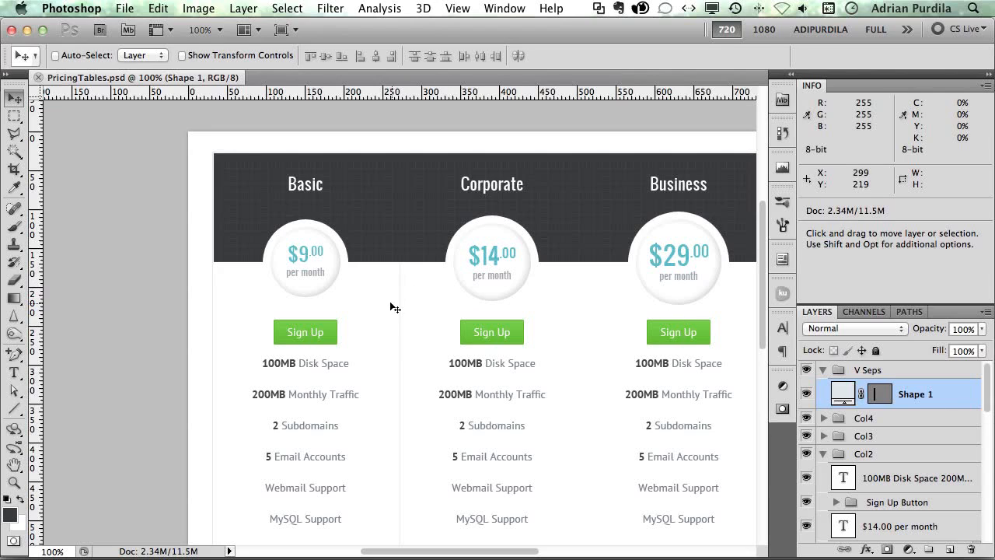
{"action": "left_click_drag", "start_coordinate": [410, 328], "coordinate": [411, 228]}
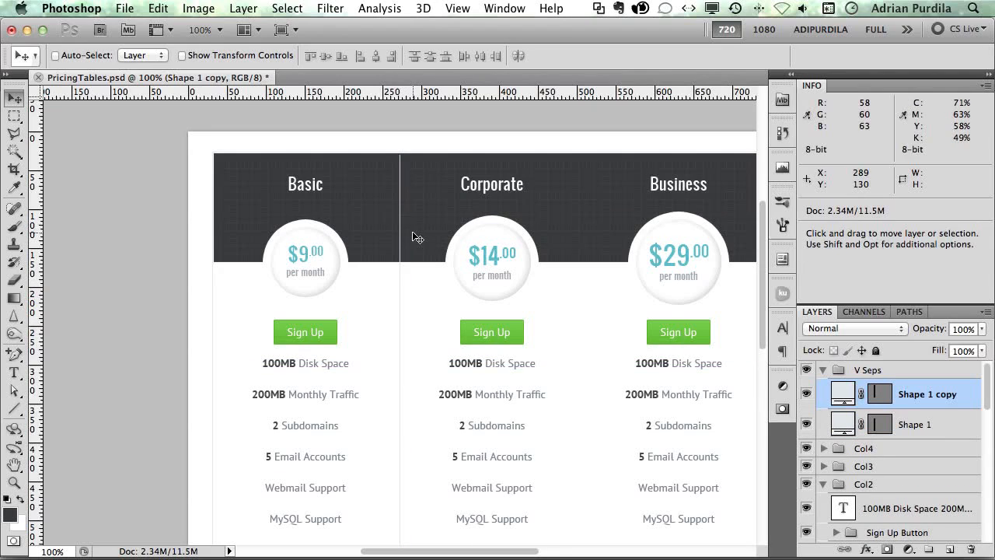
Step: Try to scale the copied separator line down to the header's height, about 140 px
{"action": "key", "text": "z"}
{"action": "left_click_drag", "start_coordinate": [378, 138], "coordinate": [440, 317]}
{"action": "key", "text": "v"}
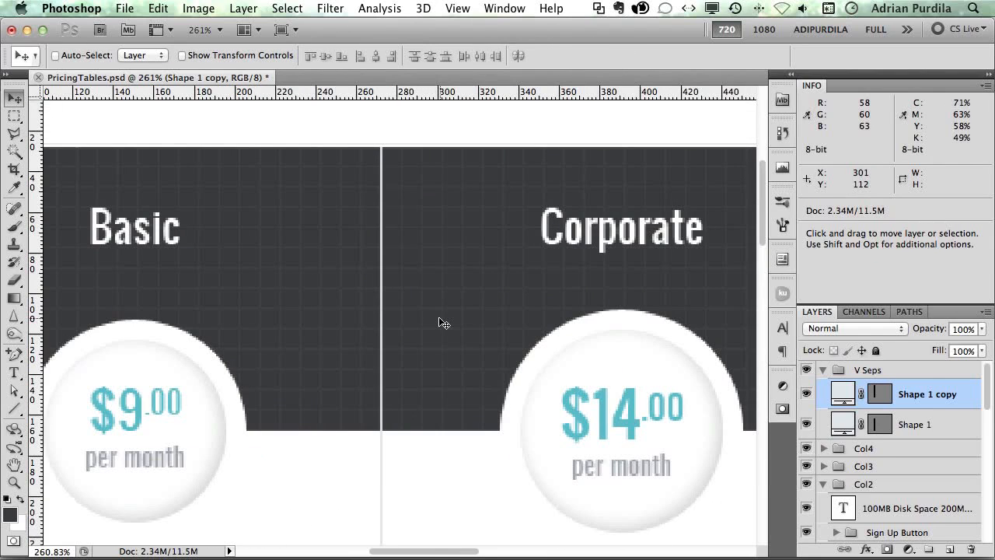
{"action": "scroll", "coordinate": [412, 377], "scroll_direction": "down", "scroll_amount": 10}
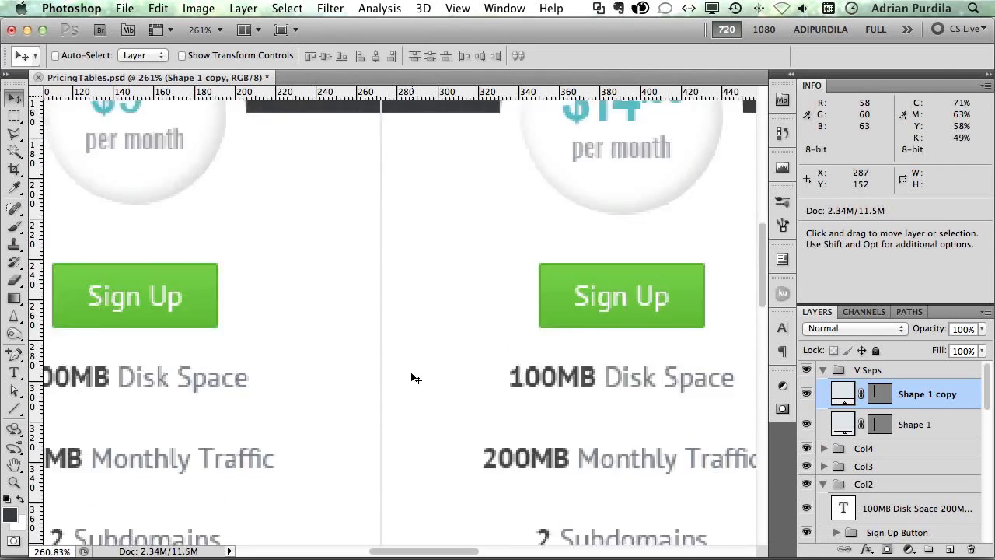
{"action": "key", "text": "super+t"}
{"action": "scroll", "coordinate": [411, 373], "scroll_direction": "down", "scroll_amount": 8}
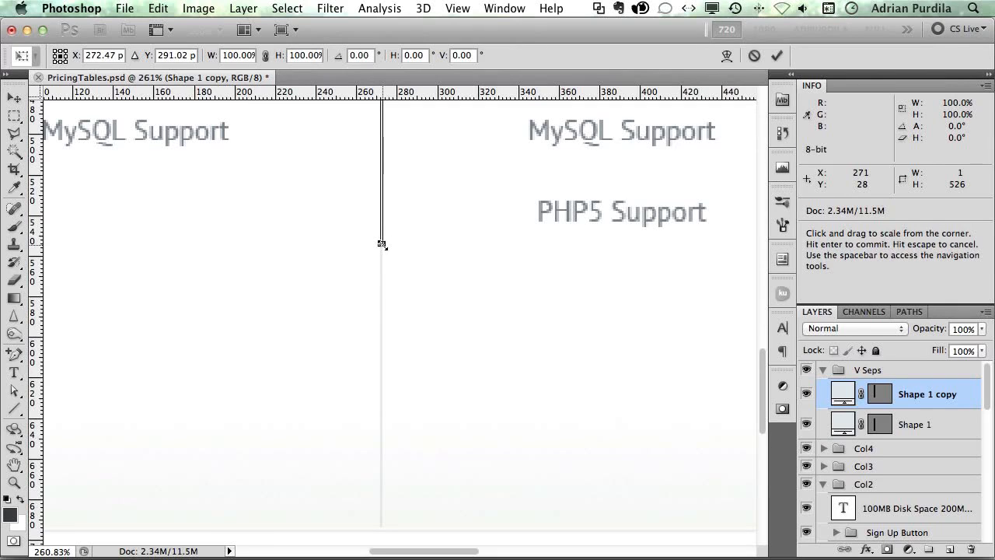
{"action": "left_click_drag", "start_coordinate": [382, 244], "coordinate": [383, 518]}
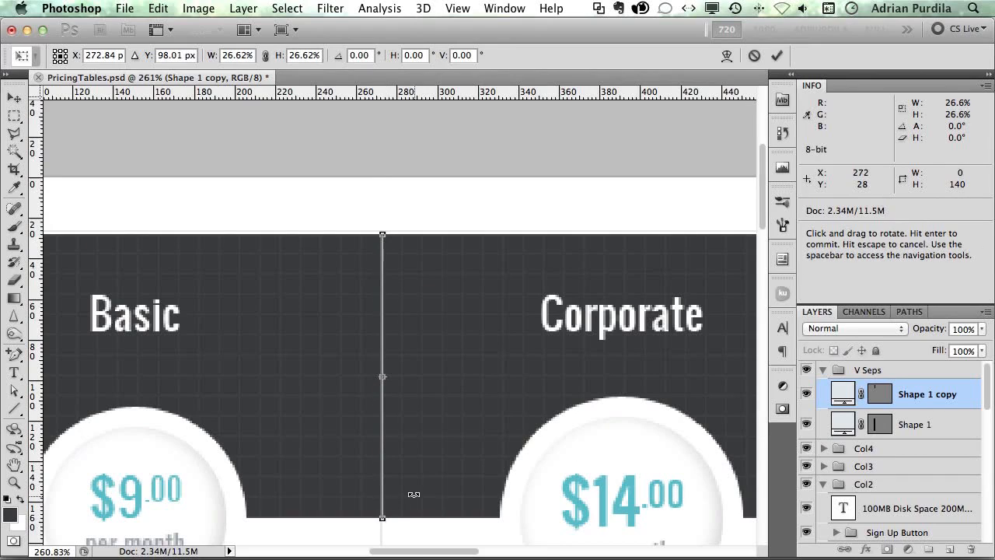
{"action": "key", "text": "Return"}
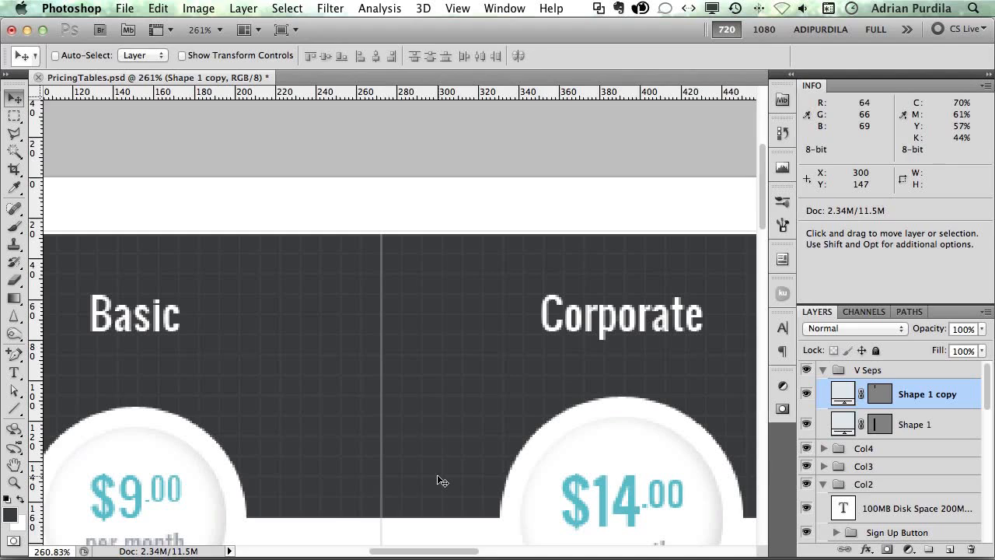
{"action": "key", "text": "super+1"}
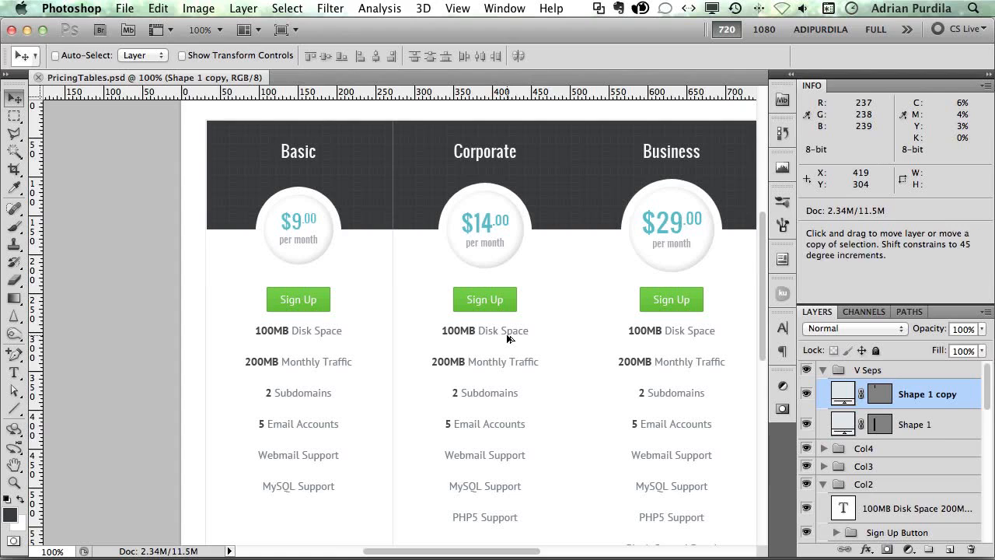
{"action": "key", "text": "a"}
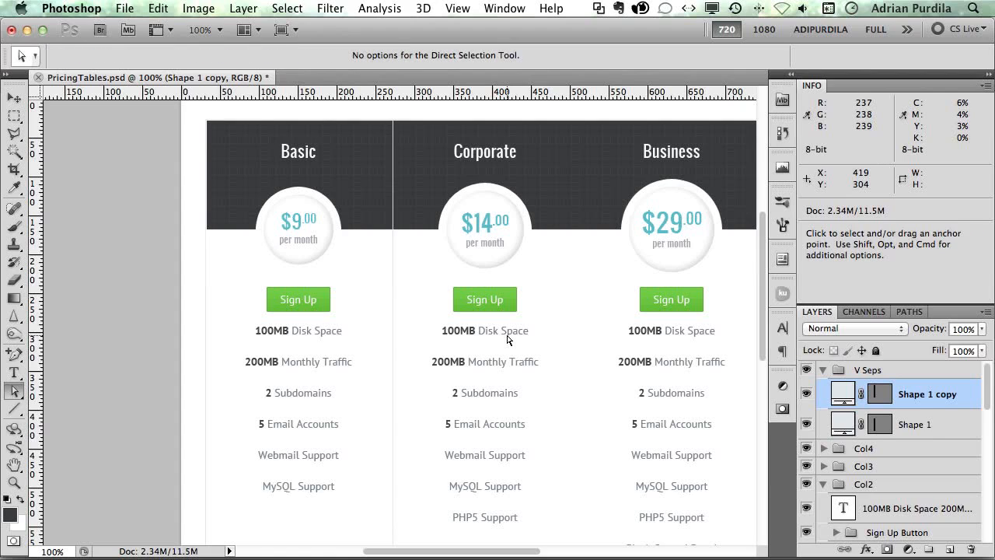
Step: Shorten the copied separator line from its lower end so it stops at the header's bottom edge
{"action": "key", "text": "super+t"}
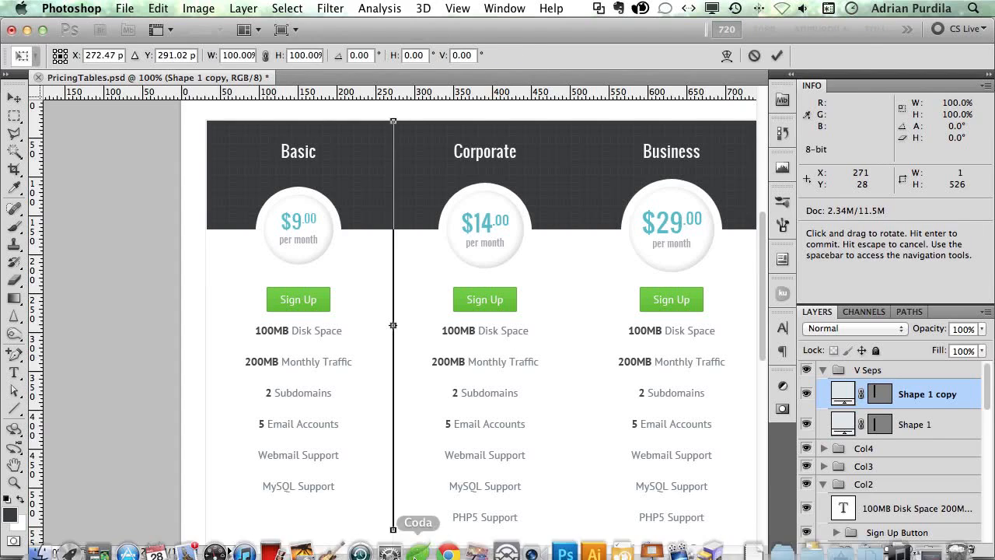
{"action": "key", "text": "Return"}
{"action": "key", "text": "z"}
{"action": "left_click_drag", "start_coordinate": [372, 518], "coordinate": [515, 402]}
{"action": "key", "text": "super+t"}
{"action": "scroll", "coordinate": [518, 398], "scroll_direction": "down", "scroll_amount": 5}
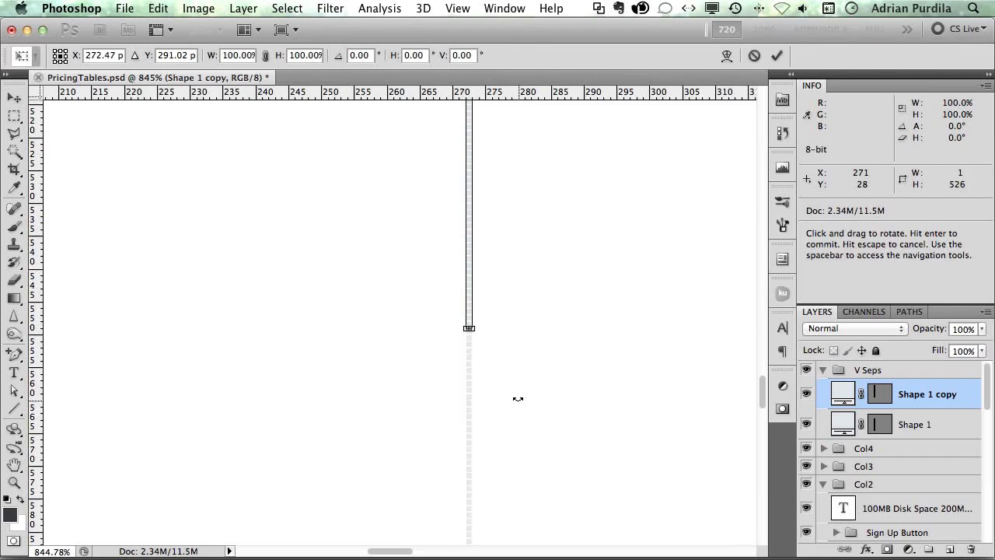
{"action": "left_click_drag", "start_coordinate": [469, 328], "coordinate": [471, 528]}
{"action": "key", "text": "Return"}
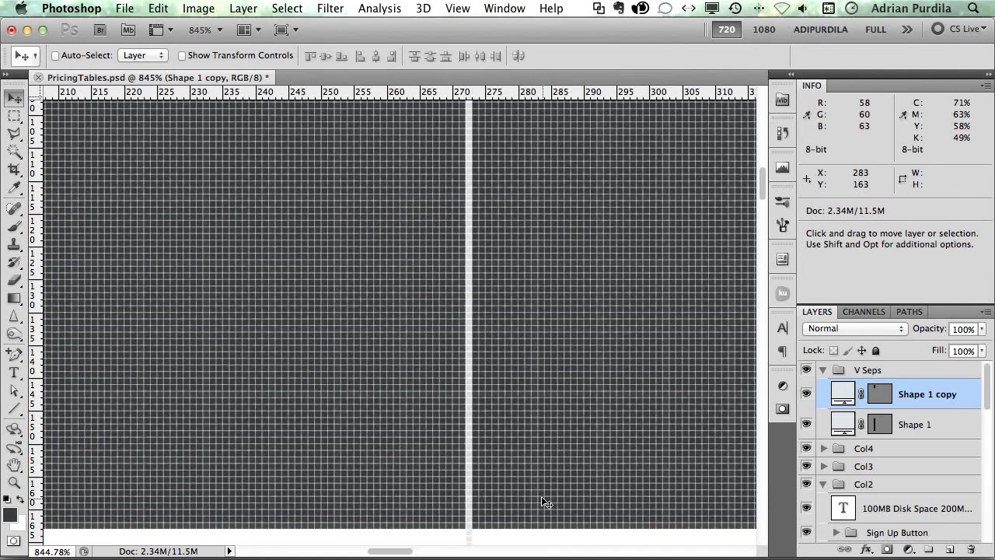
{"action": "key", "text": "super+1"}
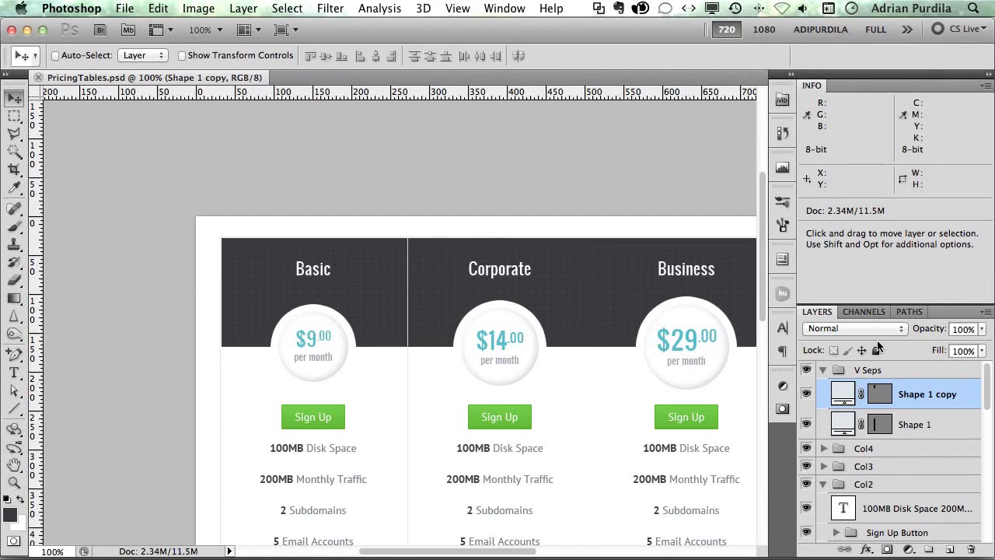
Step: Set the header separator's fill colour to 5f6365, comparing it with the finished pricing table in Chrome
{"action": "double_click", "coordinate": [846, 391]}
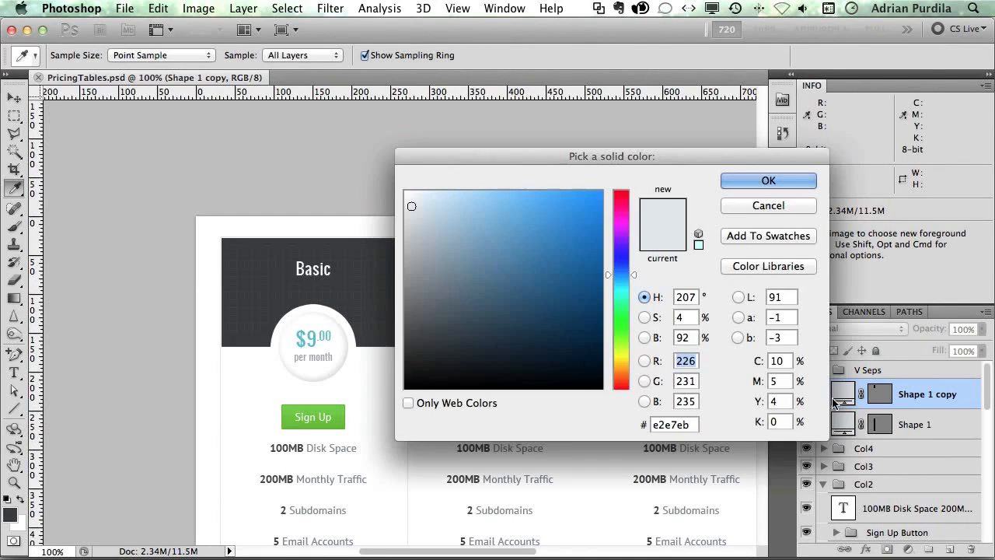
{"action": "left_click_drag", "start_coordinate": [474, 153], "coordinate": [621, 203]}
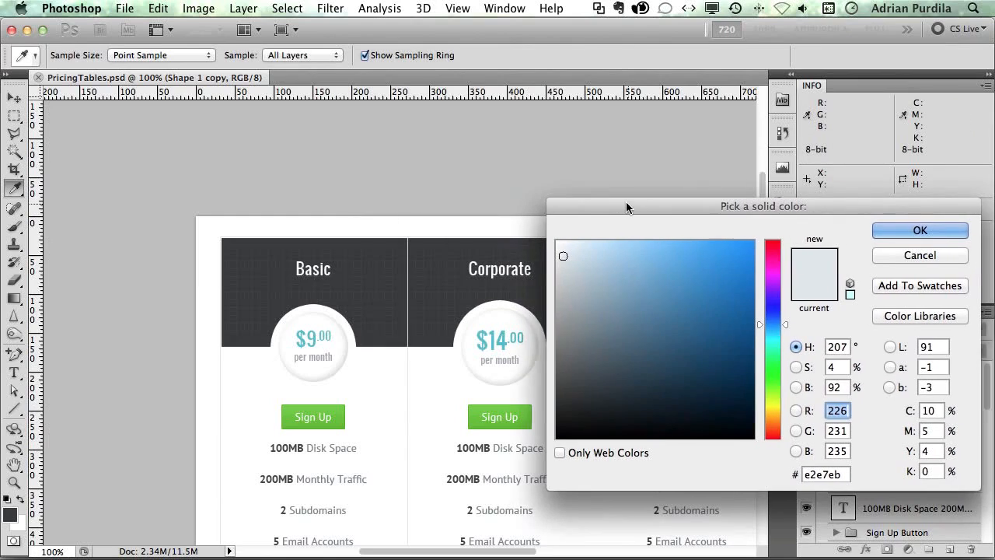
{"action": "left_click_drag", "start_coordinate": [561, 282], "coordinate": [562, 361]}
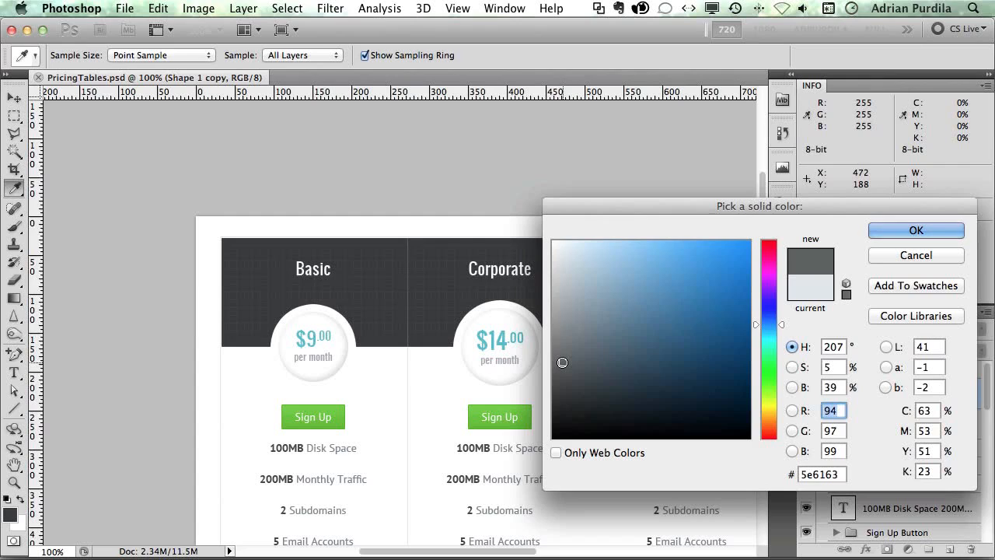
{"action": "left_click_drag", "start_coordinate": [562, 364], "coordinate": [563, 362]}
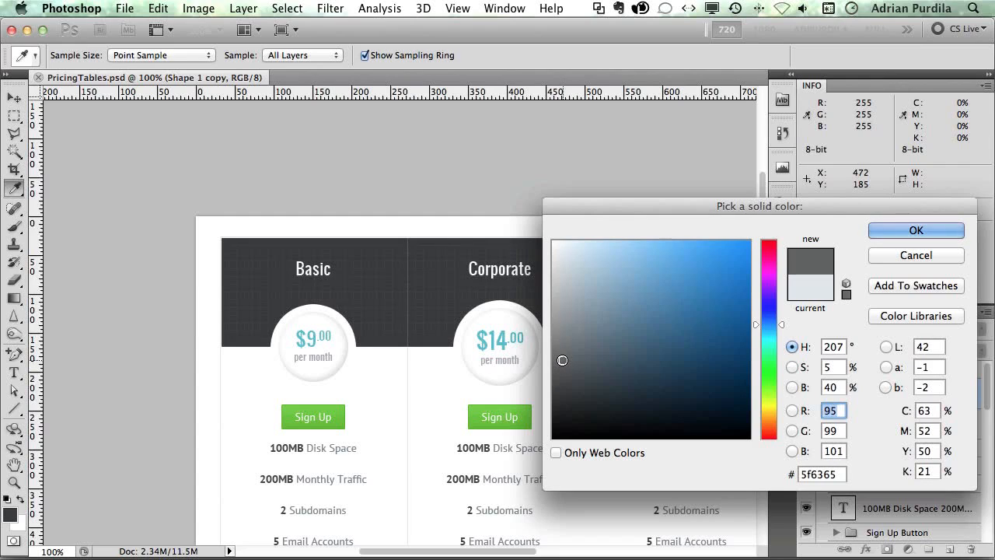
{"action": "key", "text": "super+Tab"}
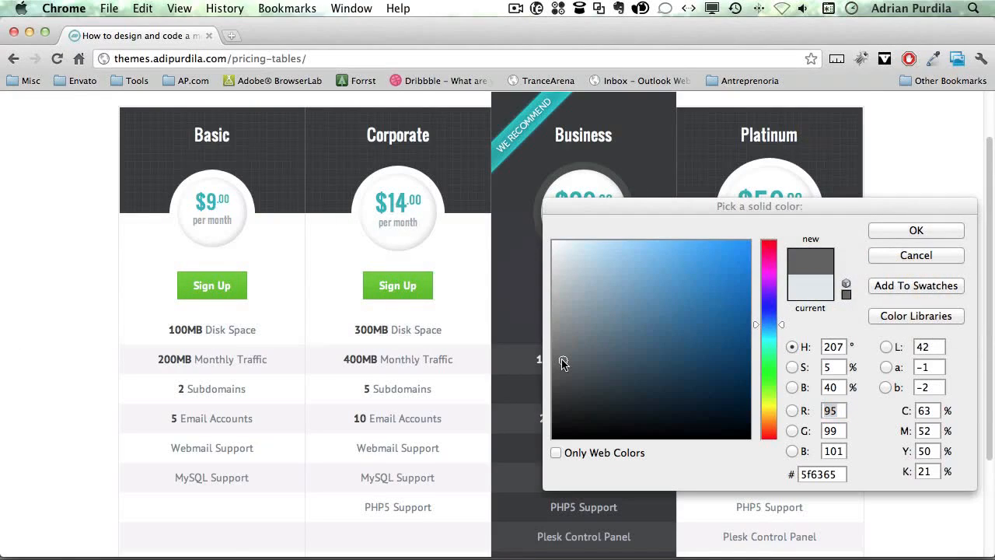
{"action": "key", "text": "super+Tab"}
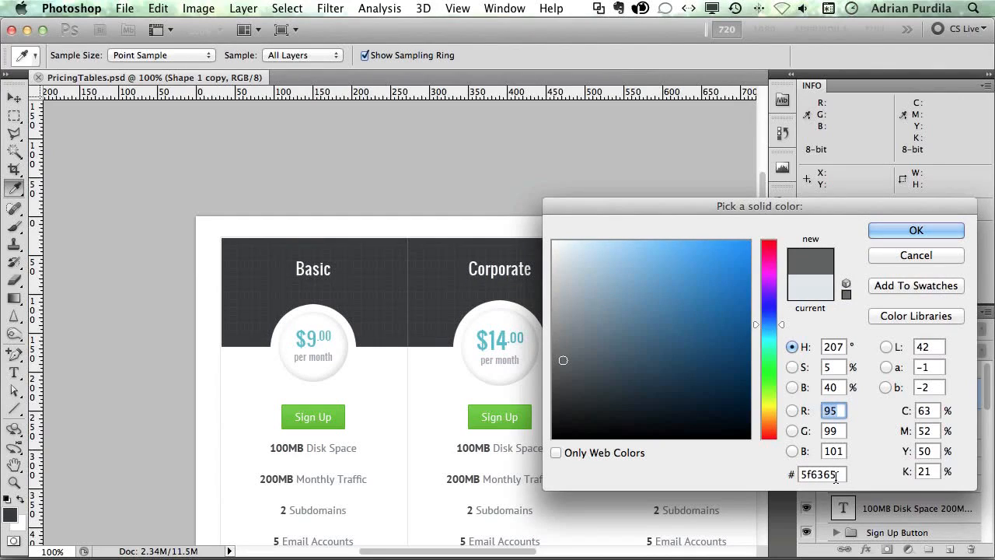
{"action": "key", "text": "Return"}
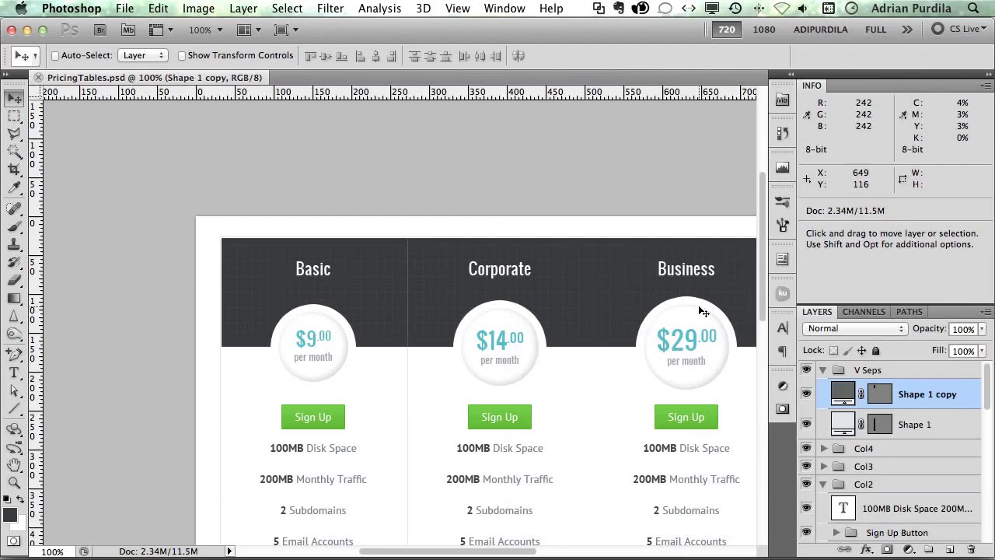
Step: Duplicate both separator lines onto the Corporate–Business and Business–Platinum column boundaries using the guides, and hide the guides
{"action": "scroll", "coordinate": [461, 286], "scroll_direction": "down", "scroll_amount": 5}
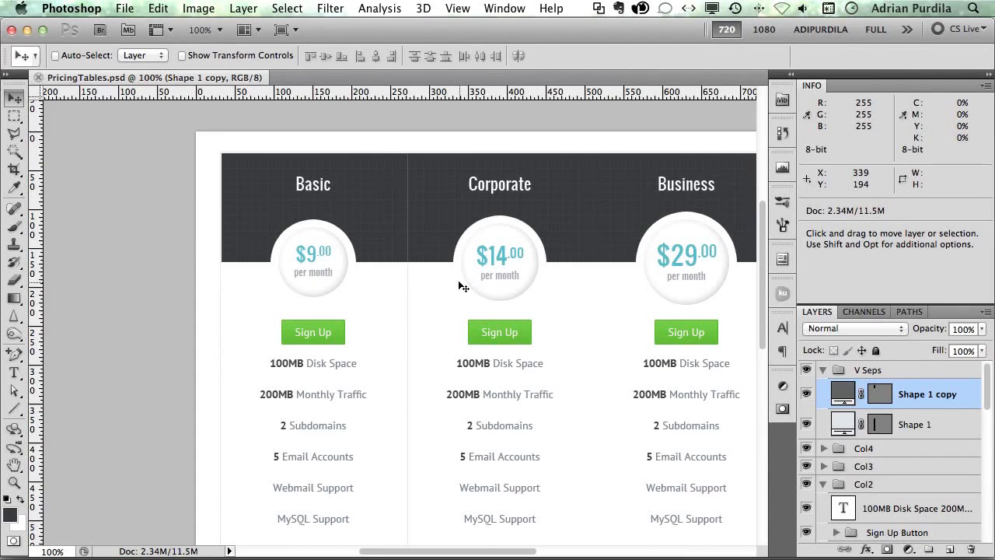
{"action": "left_click", "coordinate": [934, 432], "text": "shift"}
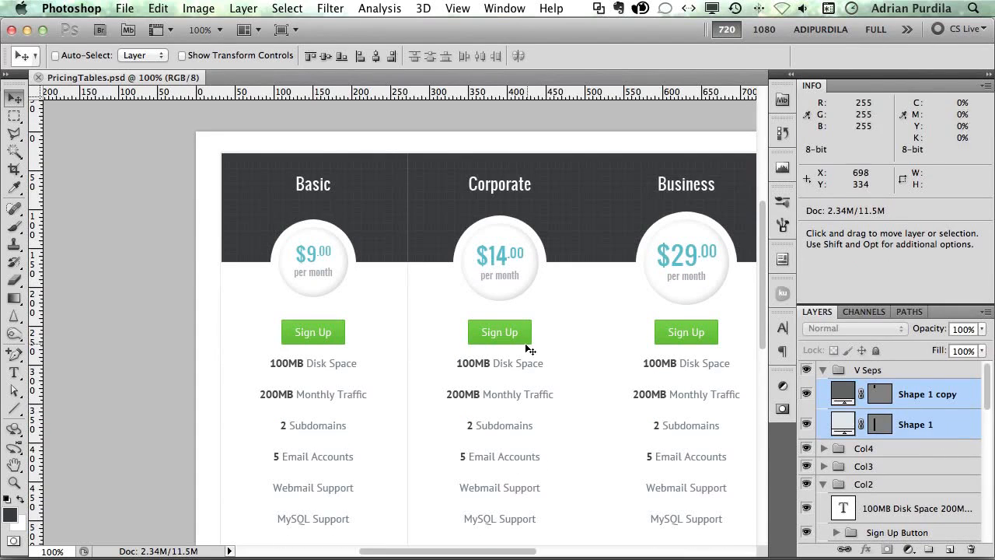
{"action": "scroll", "coordinate": [459, 349], "scroll_direction": "right", "scroll_amount": 5}
{"action": "left_click_drag", "start_coordinate": [259, 340], "coordinate": [445, 341]}
{"action": "key", "text": "super+semicolon"}
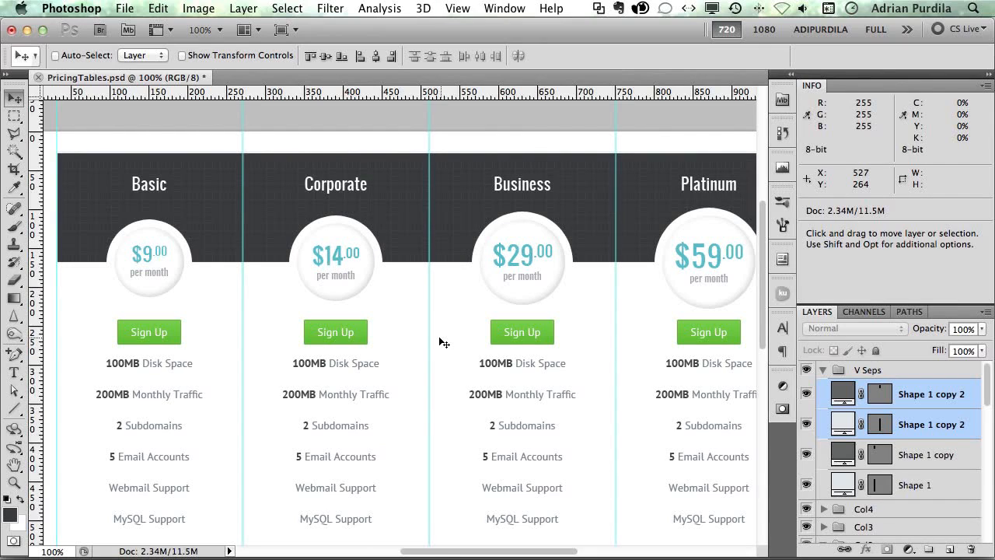
{"action": "key", "text": "shift+alt"}
{"action": "left_click_drag", "start_coordinate": [440, 341], "coordinate": [628, 340]}
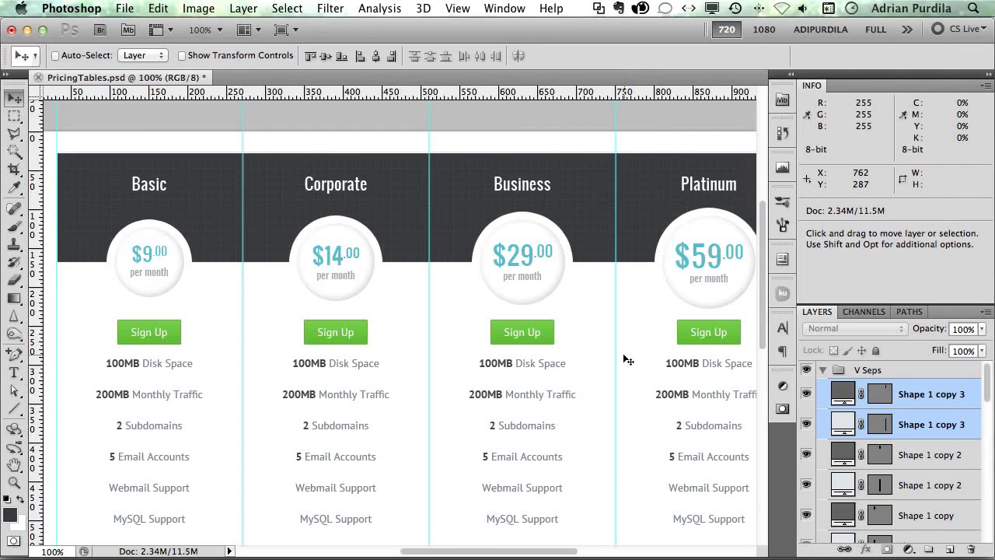
{"action": "key", "text": "super+semicolon"}
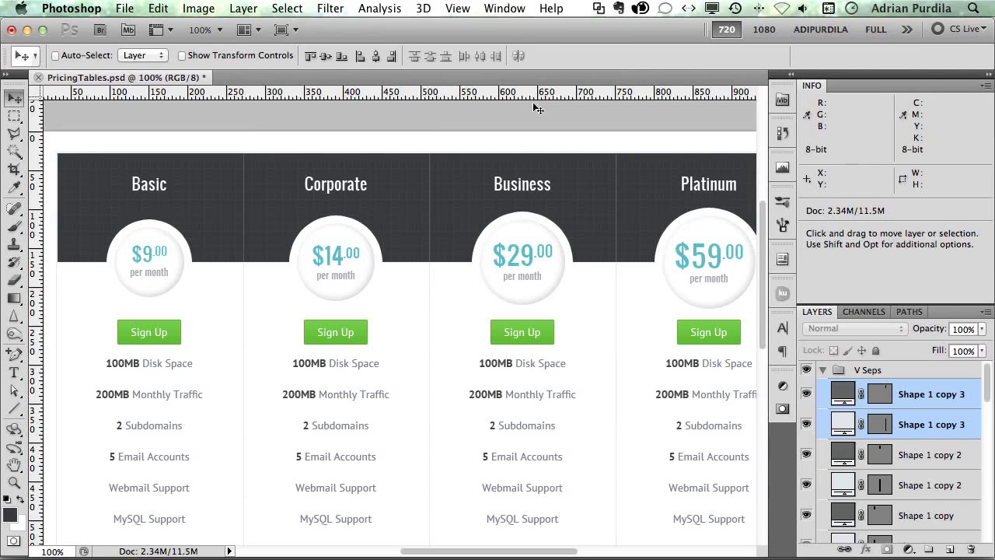
Step: Nudge the pair of separator lines between the Business and Platinum columns 1 px to the right
{"action": "key", "text": "z"}
{"action": "left_click_drag", "start_coordinate": [403, 244], "coordinate": [476, 319]}
{"action": "key", "text": "v"}
{"action": "key", "text": "super+minus"}
{"action": "key", "text": "super+minus"}
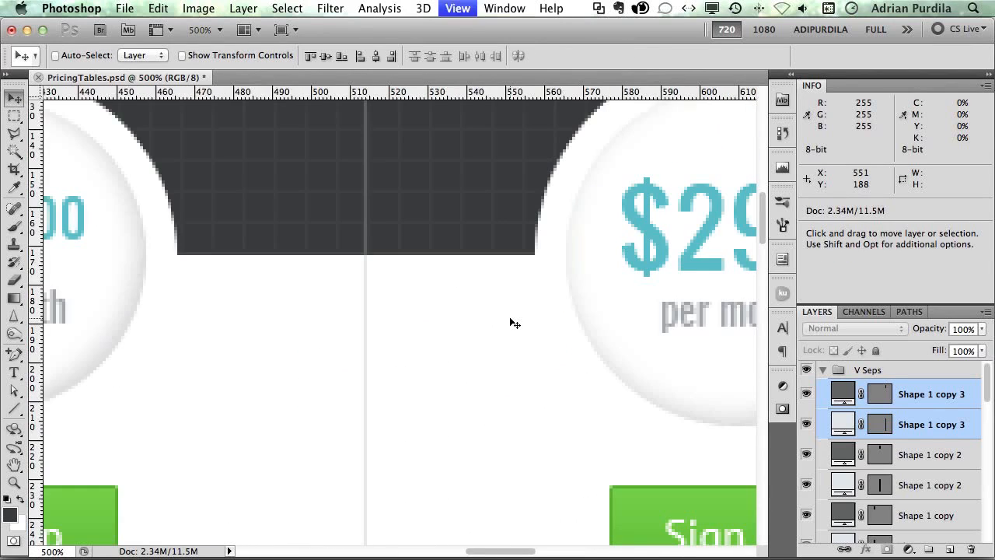
{"action": "scroll", "coordinate": [513, 322], "scroll_direction": "right", "scroll_amount": 10}
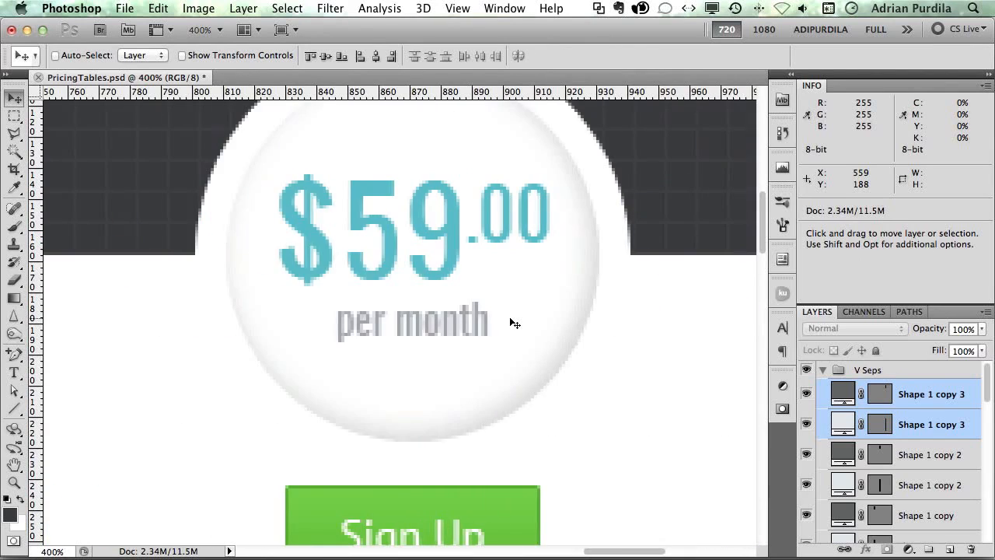
{"action": "scroll", "coordinate": [513, 323], "scroll_direction": "left", "scroll_amount": 5}
{"action": "key", "text": "Right"}
Step: Select the two separator lines between the Corporate and Business columns, check their alignment, and save the document
{"action": "left_click", "coordinate": [944, 457]}
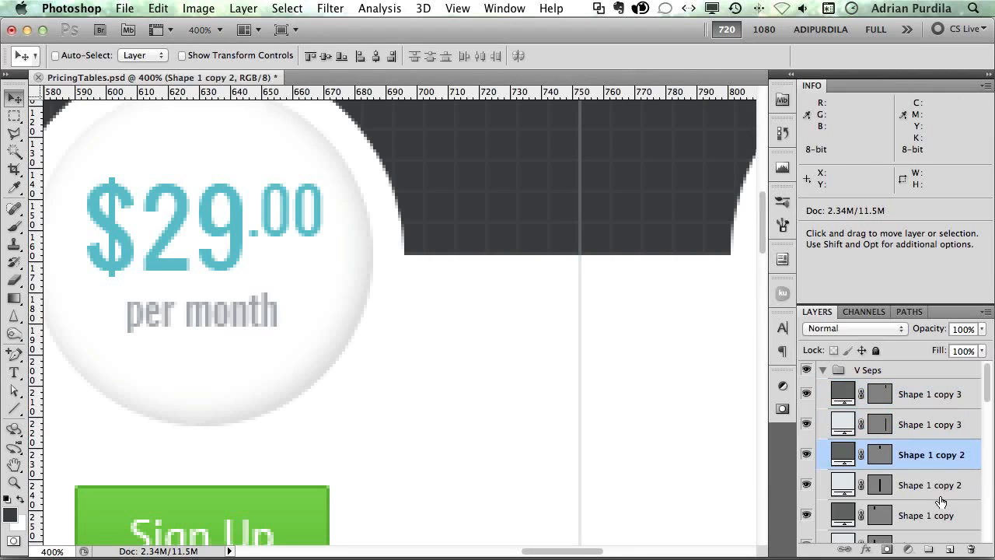
{"action": "left_click", "coordinate": [942, 490], "text": "shift"}
{"action": "scroll", "coordinate": [358, 312], "scroll_direction": "left", "scroll_amount": 10}
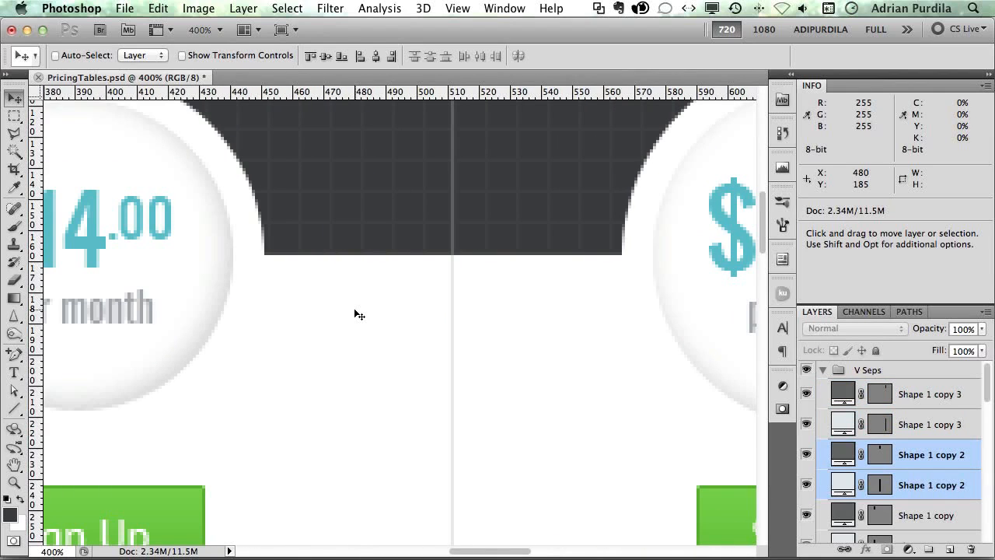
{"action": "key", "text": "super+s"}
Step: Review the whole table at 100% and compare its feature rows with the finished pricing table in Chrome
{"action": "key", "text": "super+1"}
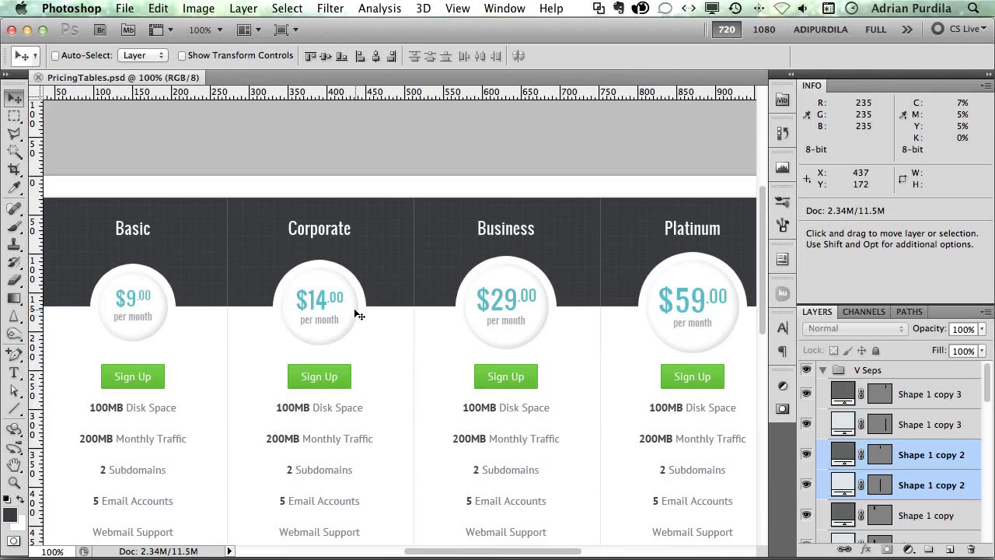
{"action": "key", "text": "Tab"}
{"action": "scroll", "coordinate": [551, 309], "scroll_direction": "down", "scroll_amount": 5}
{"action": "scroll", "coordinate": [551, 308], "scroll_direction": "up", "scroll_amount": 3}
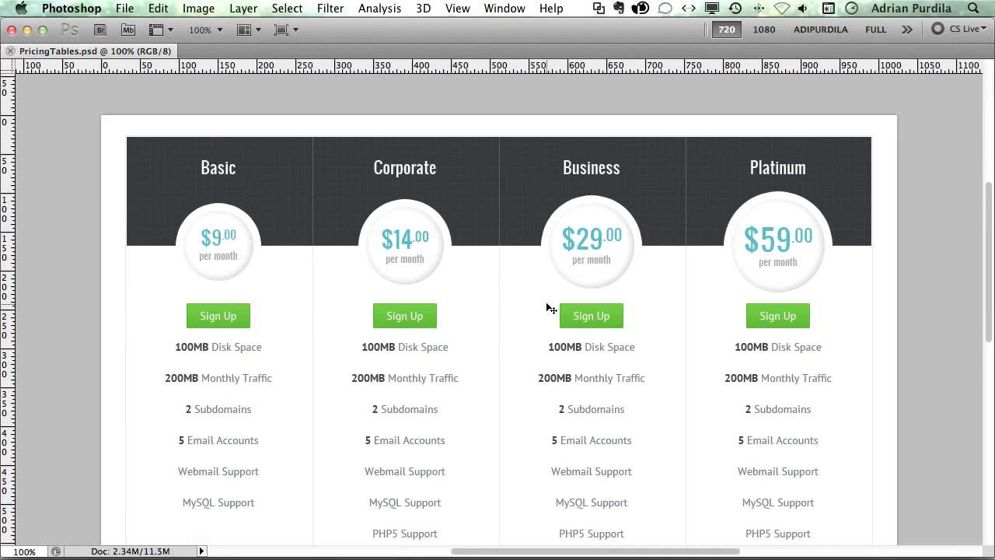
{"action": "scroll", "coordinate": [550, 308], "scroll_direction": "down", "scroll_amount": 1}
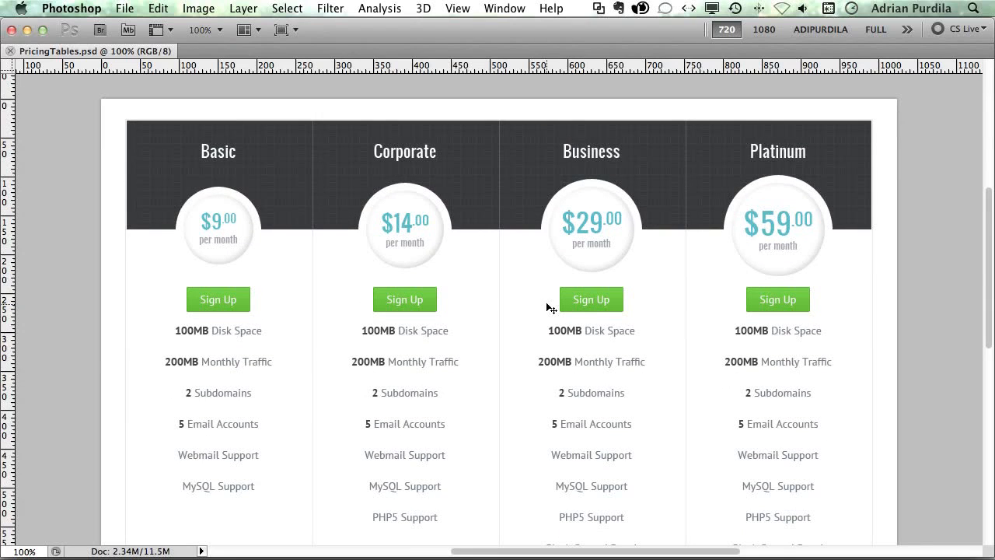
{"action": "key", "text": "super+Tab"}
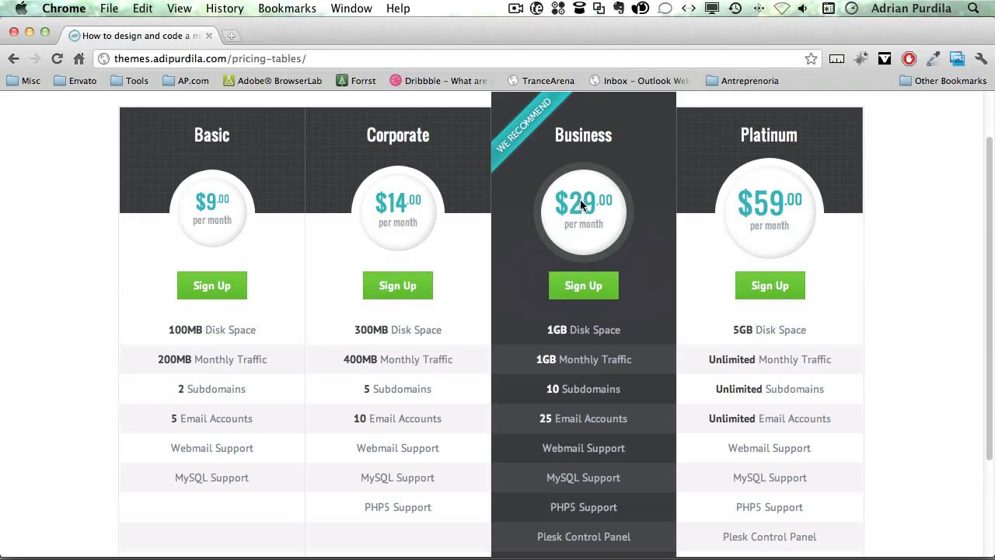
{"action": "scroll", "coordinate": [283, 291], "scroll_direction": "down", "scroll_amount": 2}
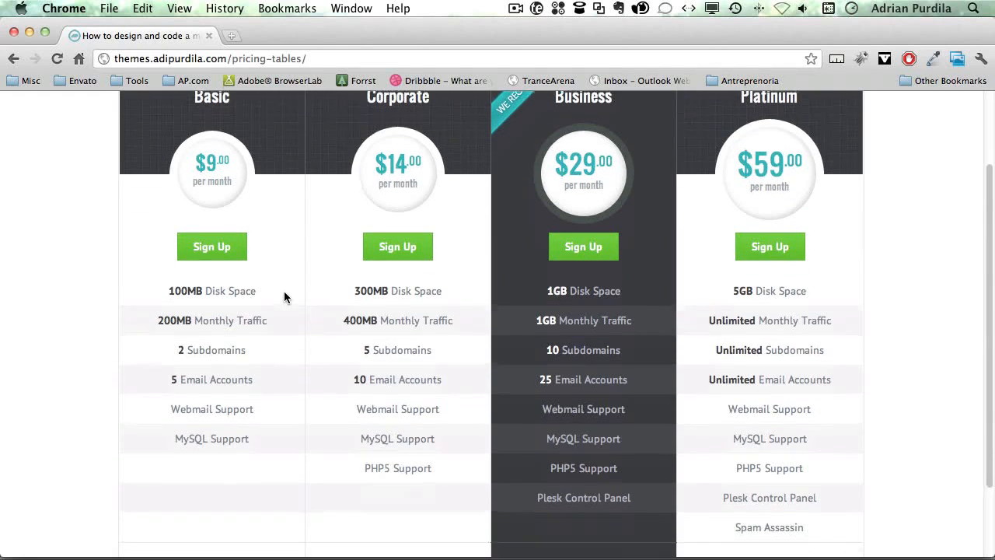
{"action": "scroll", "coordinate": [284, 296], "scroll_direction": "down", "scroll_amount": 3}
{"action": "scroll", "coordinate": [284, 296], "scroll_direction": "up", "scroll_amount": 1}
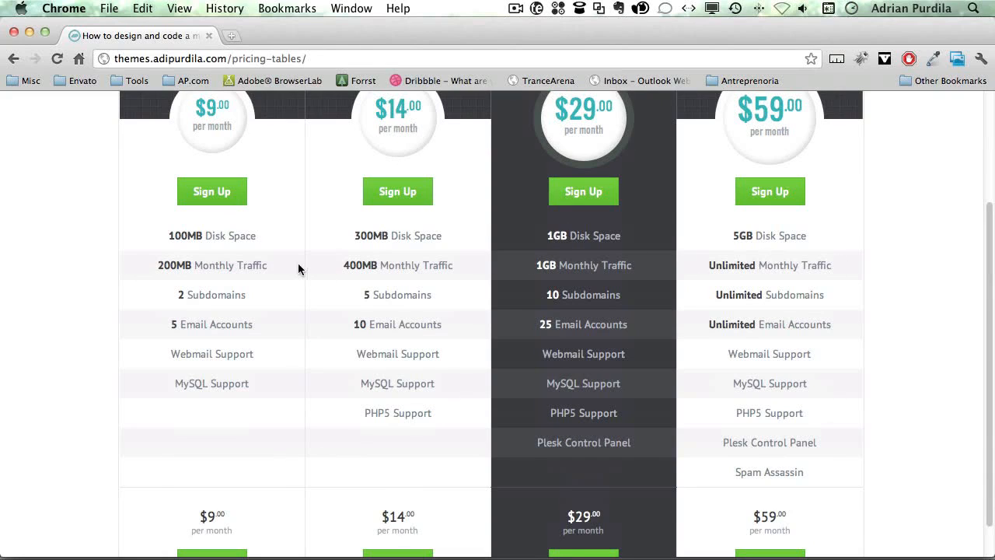
{"action": "scroll", "coordinate": [489, 278], "scroll_direction": "down", "scroll_amount": 1}
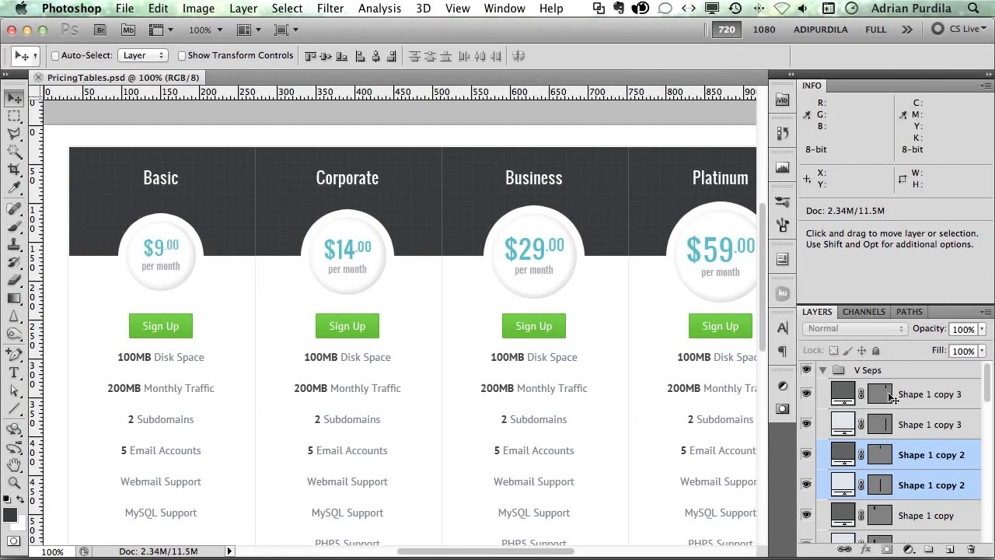
Step: Back in Photoshop, collapse the V Seps group and create a new layer group named H Rows above it
{"action": "left_click", "coordinate": [822, 370]}
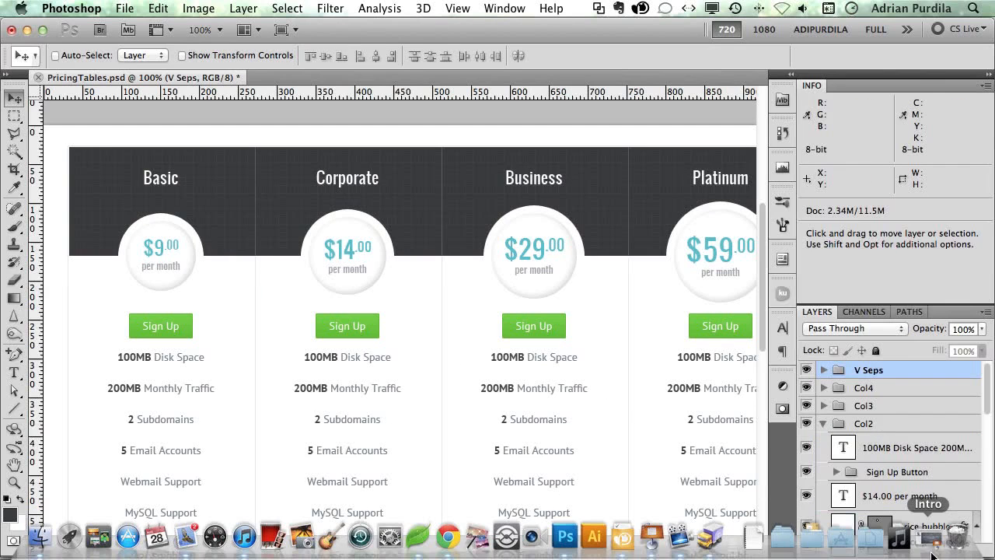
{"action": "left_click", "coordinate": [928, 548]}
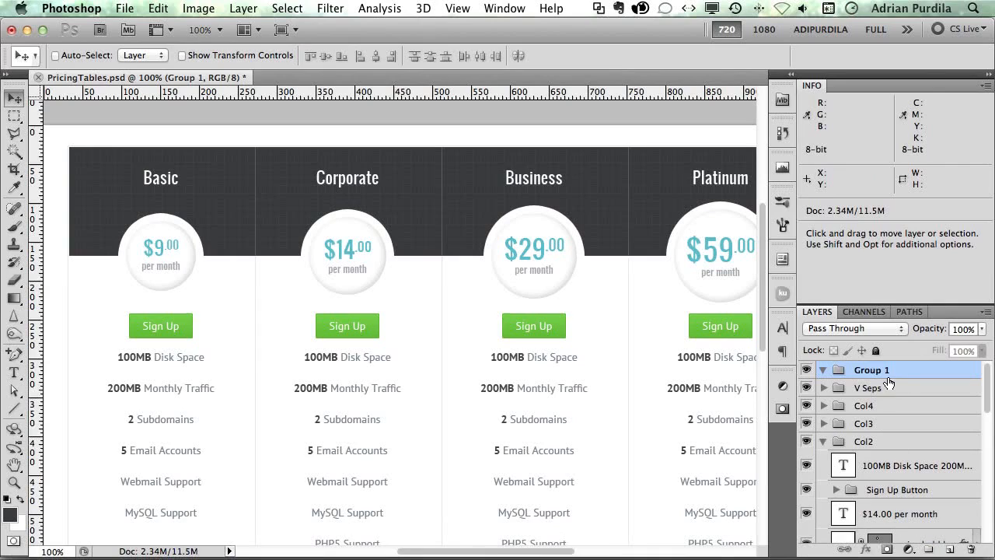
{"action": "double_click", "coordinate": [873, 370]}
{"action": "type", "text": "H Rows"}
{"action": "key", "text": "Return"}
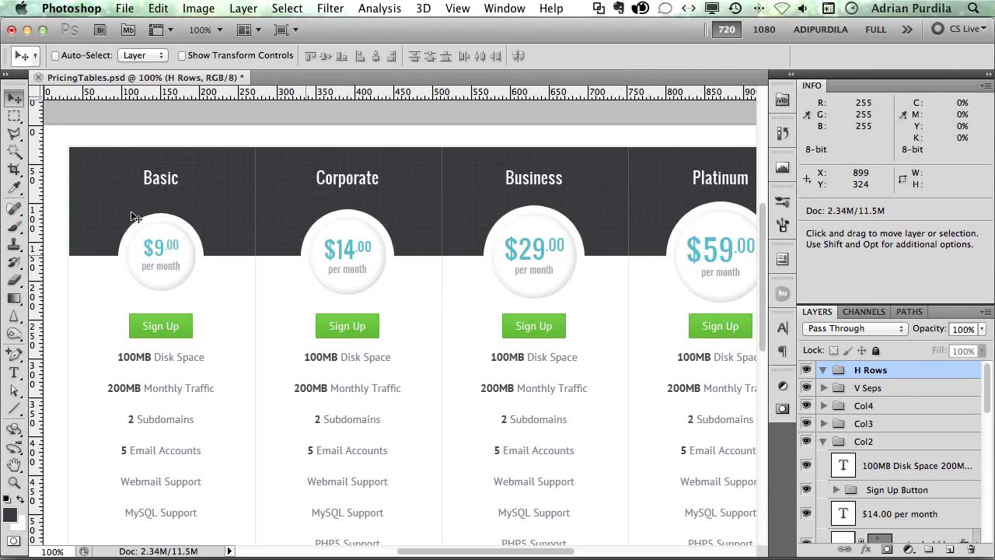
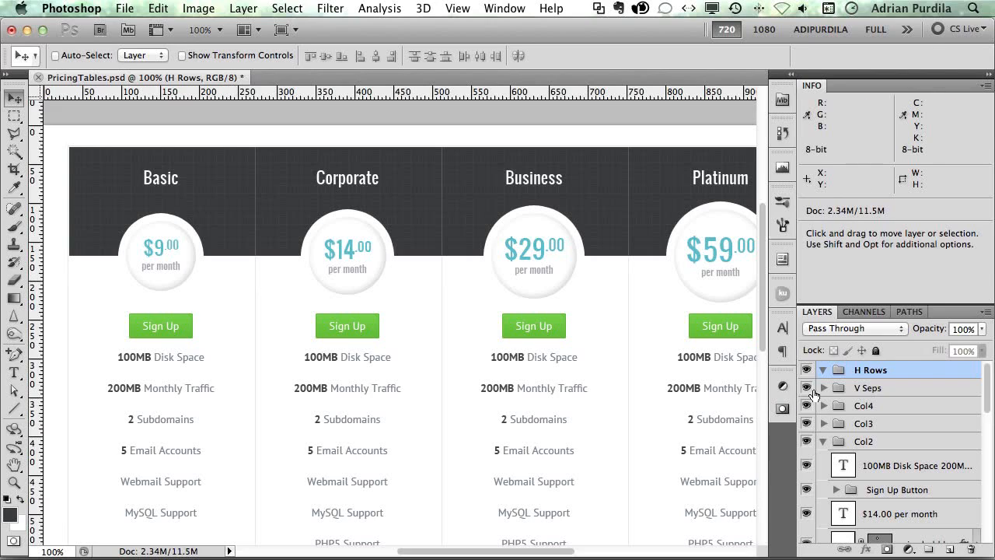
Step: Draw a dark rectangle shape about 987 × 53 px across all four columns over the Monthly Traffic row
{"action": "left_click", "coordinate": [806, 388]}
{"action": "left_click", "coordinate": [807, 388]}
{"action": "left_click", "coordinate": [19, 404]}
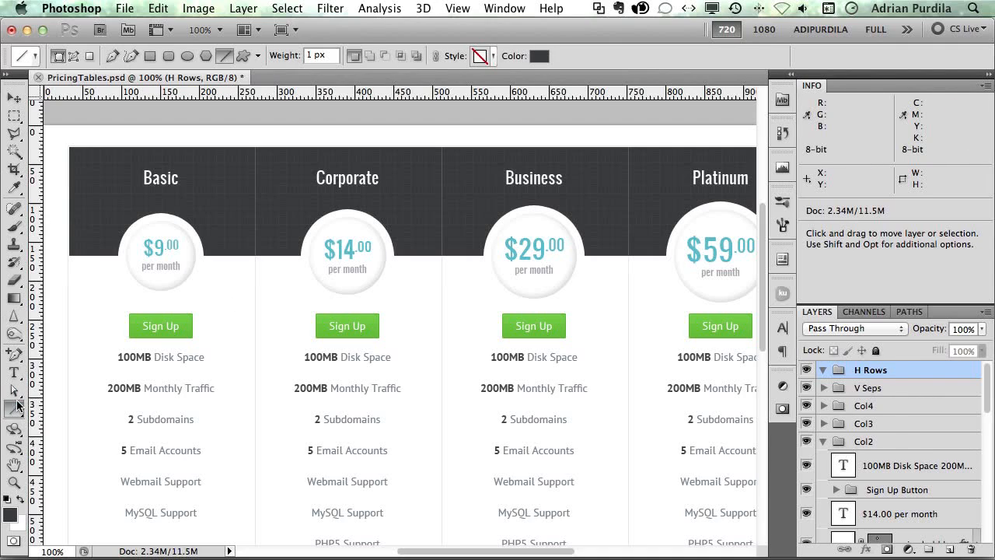
{"action": "left_click", "coordinate": [82, 406]}
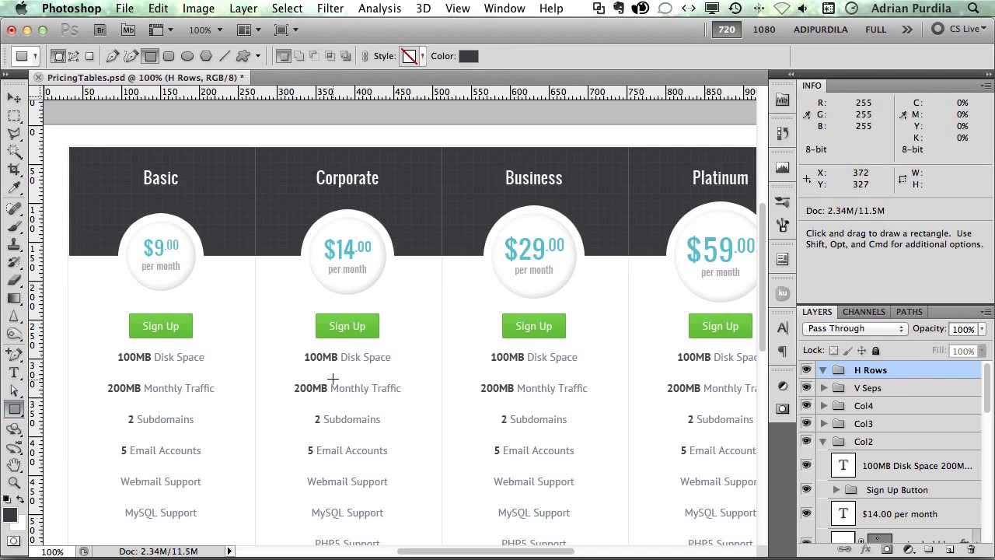
{"action": "scroll", "coordinate": [333, 378], "scroll_direction": "down", "scroll_amount": 1}
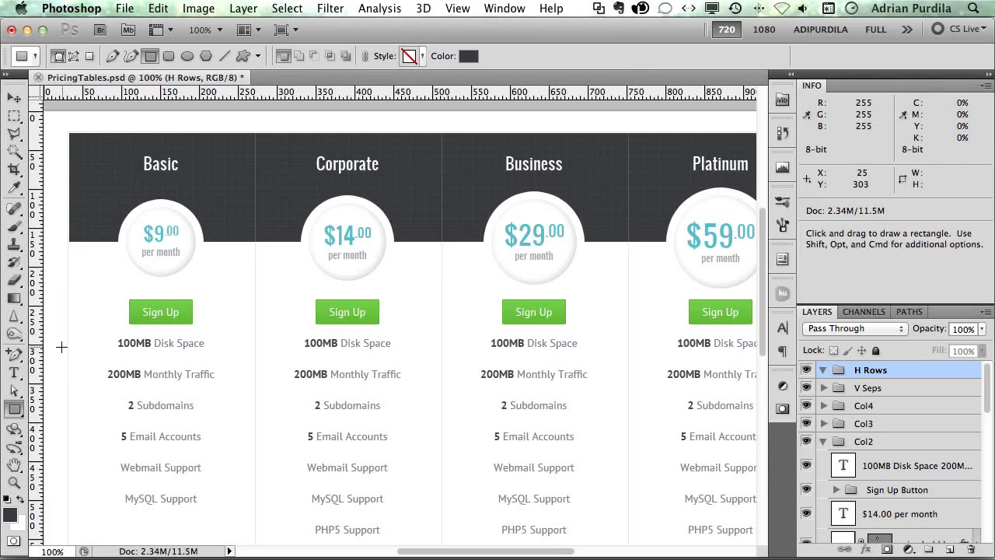
{"action": "left_click_drag", "start_coordinate": [61, 348], "coordinate": [735, 391]}
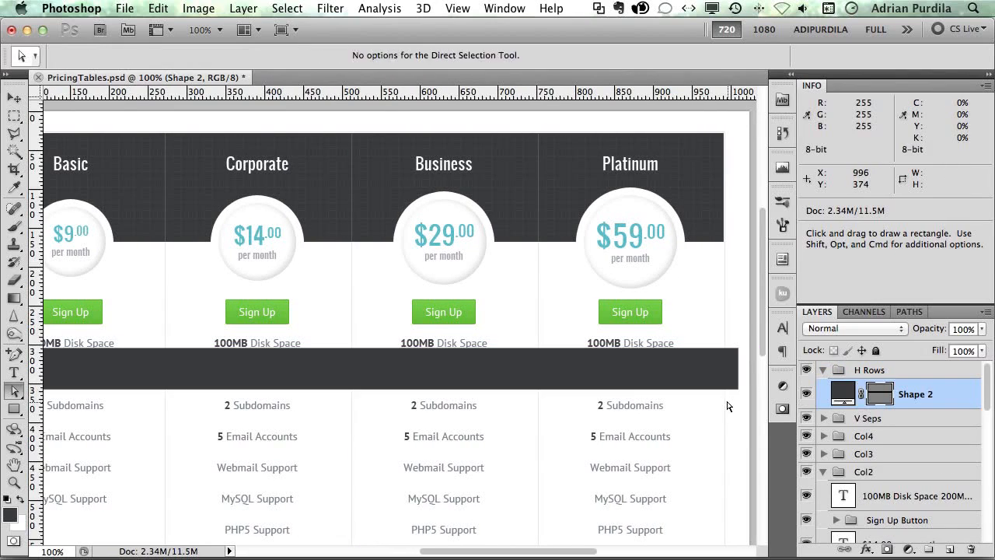
Step: Reduce the rectangle's height to 40 px from its lower edge with Free Transform
{"action": "key", "text": "v"}
{"action": "scroll", "coordinate": [722, 362], "scroll_direction": "right", "scroll_amount": 10}
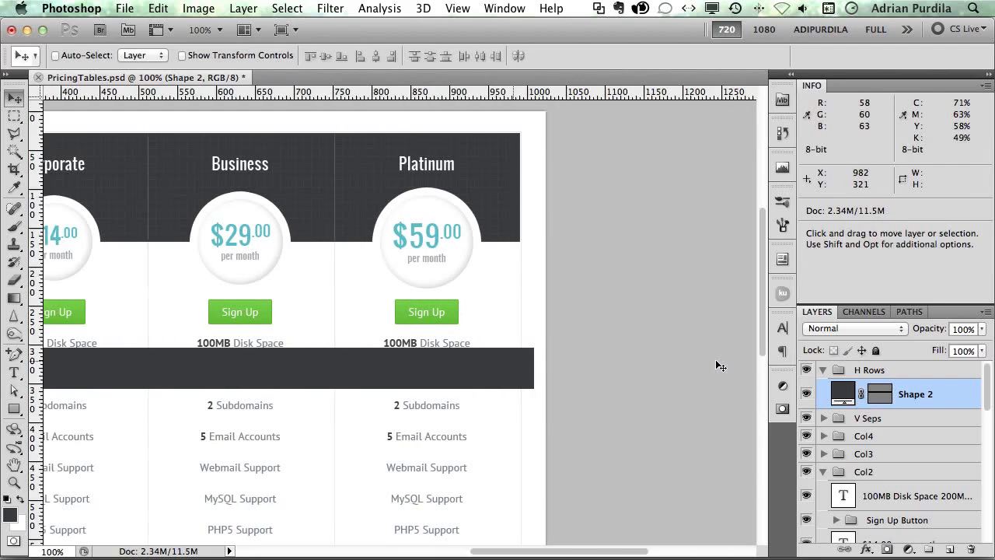
{"action": "scroll", "coordinate": [722, 362], "scroll_direction": "left", "scroll_amount": 13}
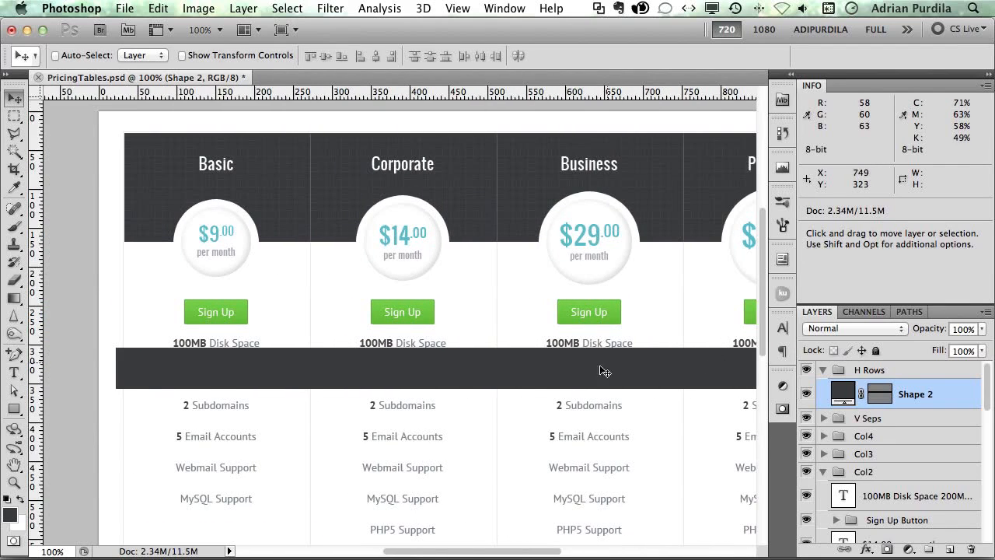
{"action": "key", "text": "super+t"}
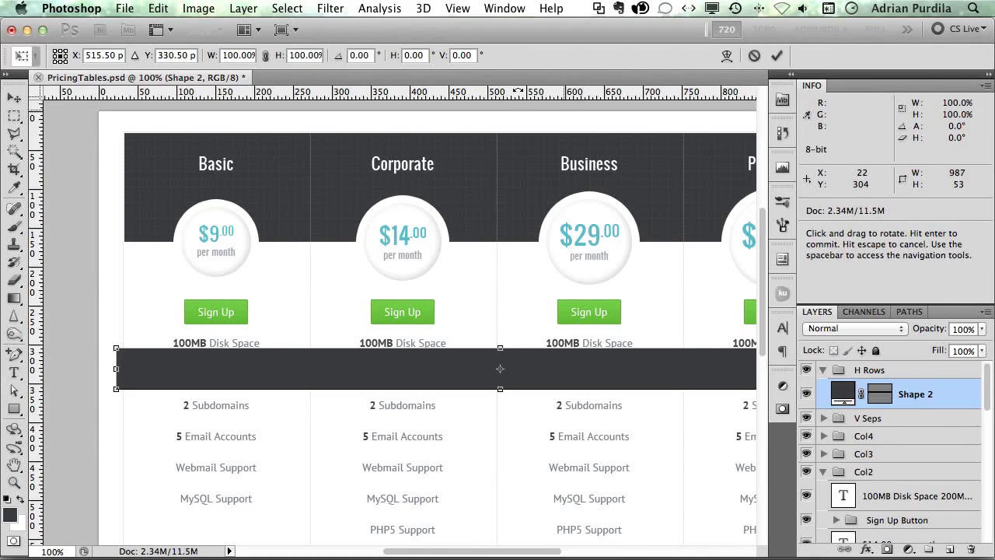
{"action": "left_click_drag", "start_coordinate": [499, 386], "coordinate": [499, 391]}
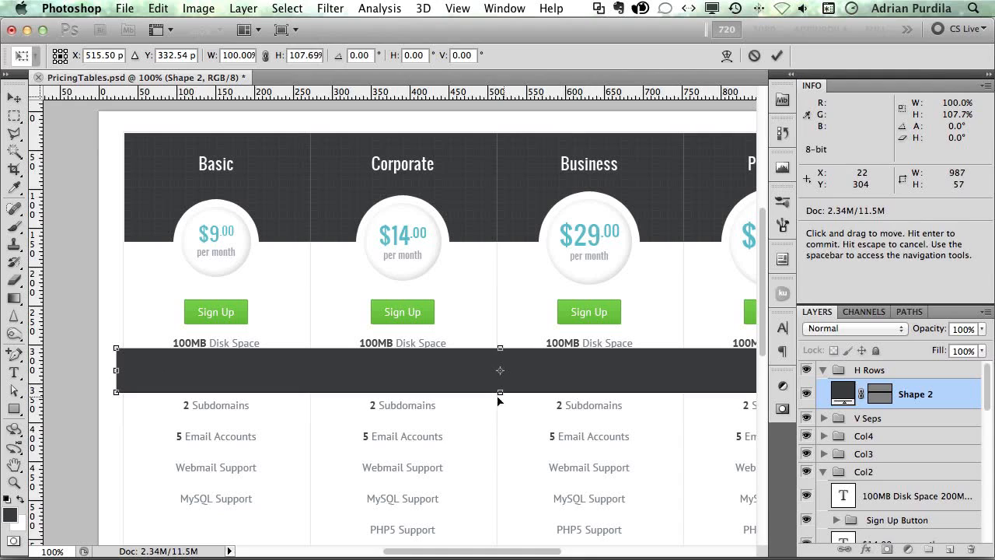
{"action": "left_click_drag", "start_coordinate": [499, 392], "coordinate": [501, 378]}
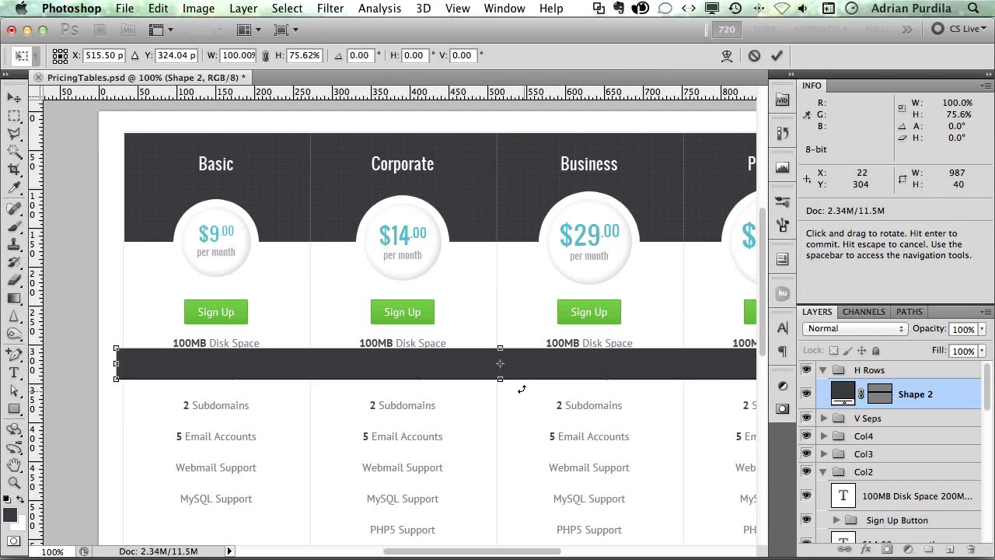
{"action": "key", "text": "Return"}
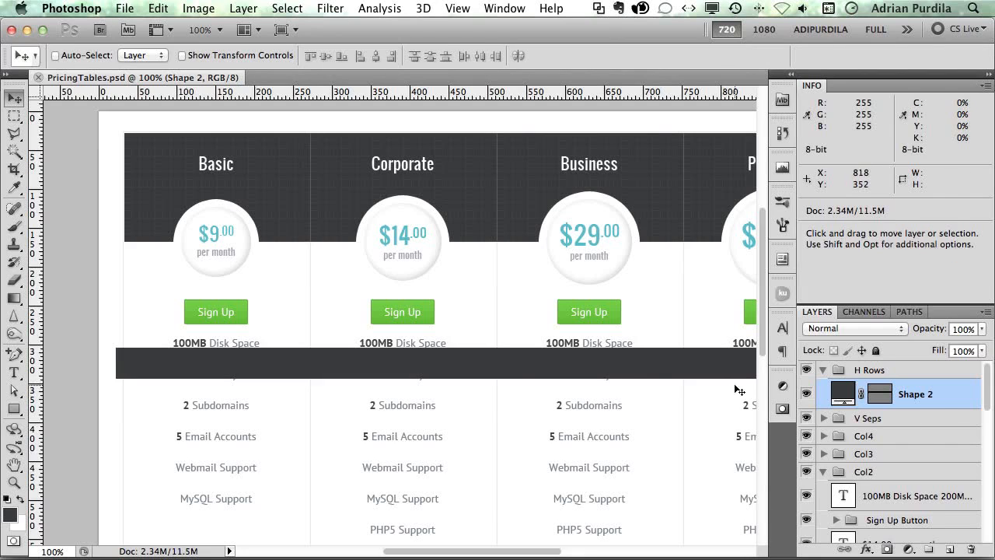
Step: Set the rectangle's fill colour to f5f5f5 and save the document
{"action": "double_click", "coordinate": [859, 397]}
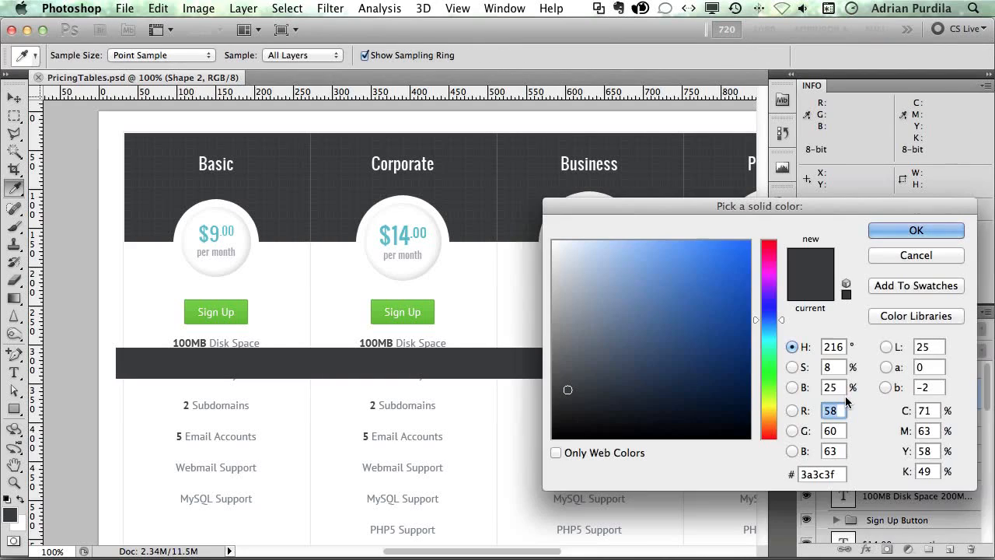
{"action": "double_click", "coordinate": [821, 474]}
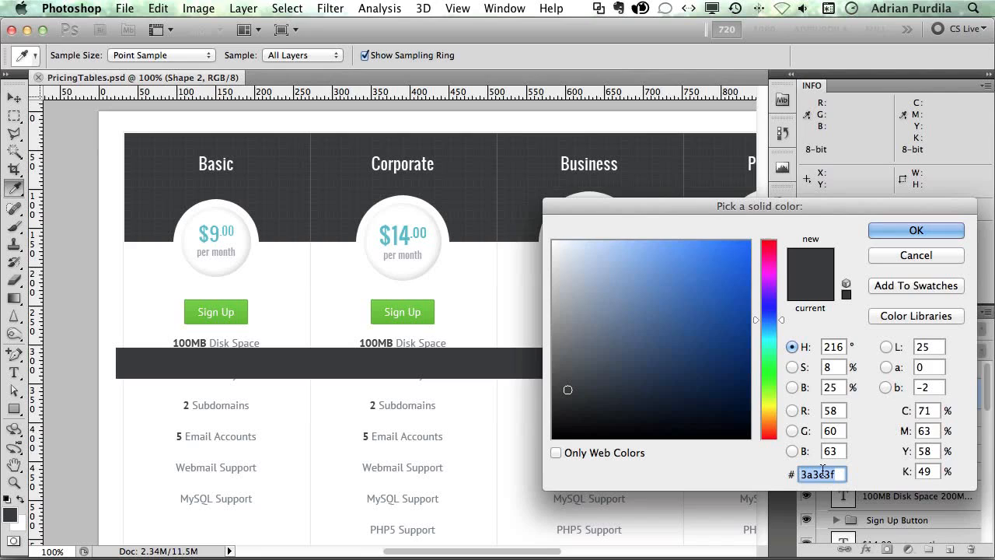
{"action": "type", "text": "f5f5f5"}
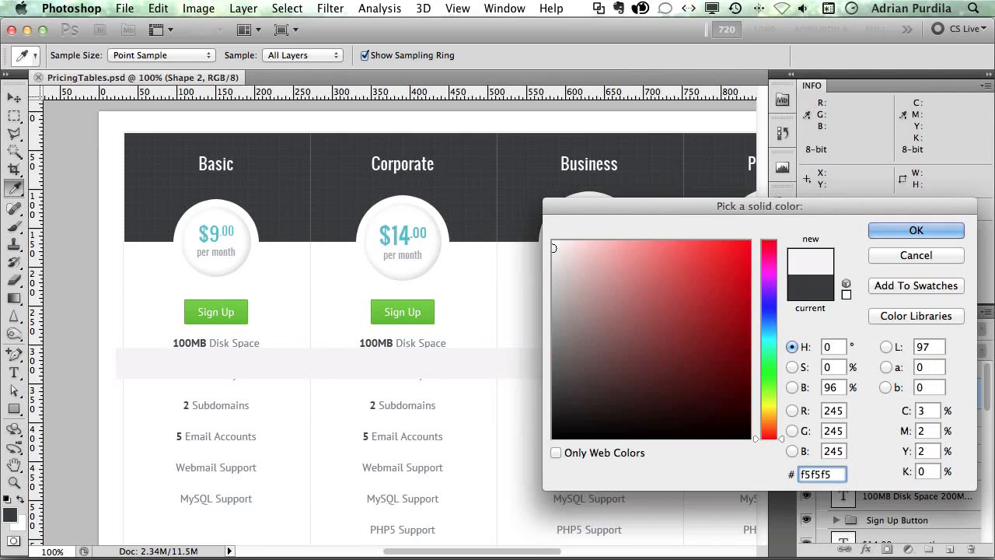
{"action": "key", "text": "Return"}
{"action": "key", "text": "v"}
{"action": "key", "text": "super+s"}
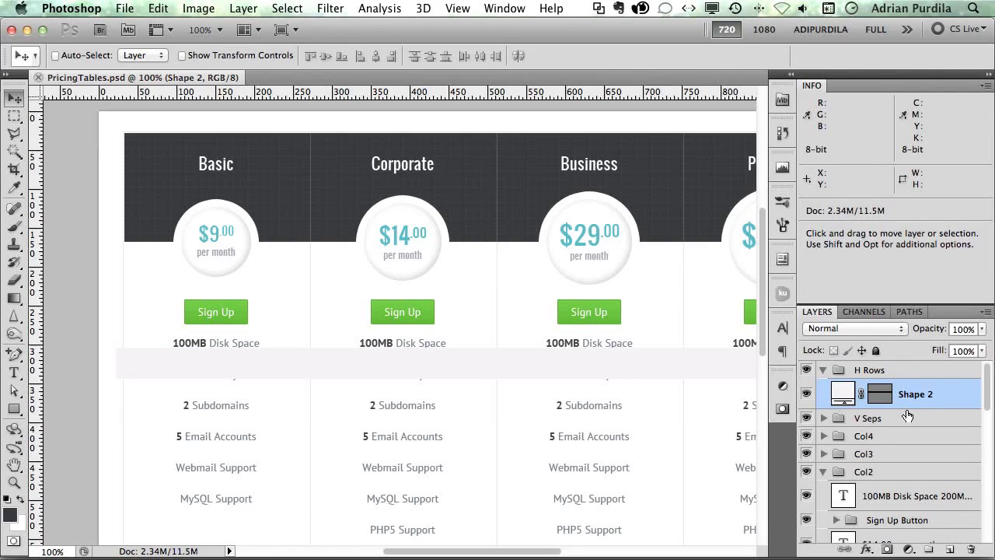
Step: Collapse the H Rows, Col2 and Col1 groups and move H Rows below Col1, directly above the table header layer
{"action": "left_click", "coordinate": [824, 376]}
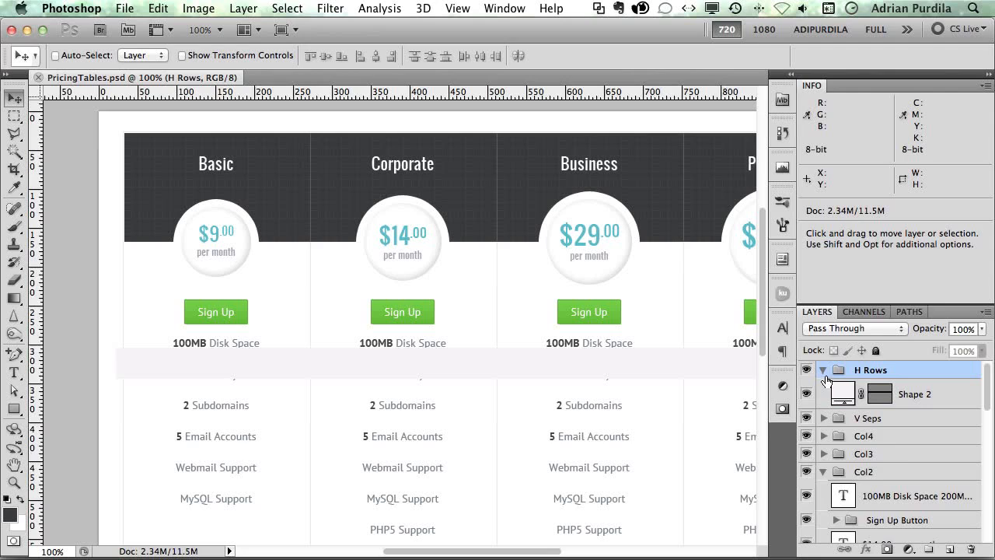
{"action": "left_click", "coordinate": [824, 374]}
{"action": "left_click", "coordinate": [824, 442]}
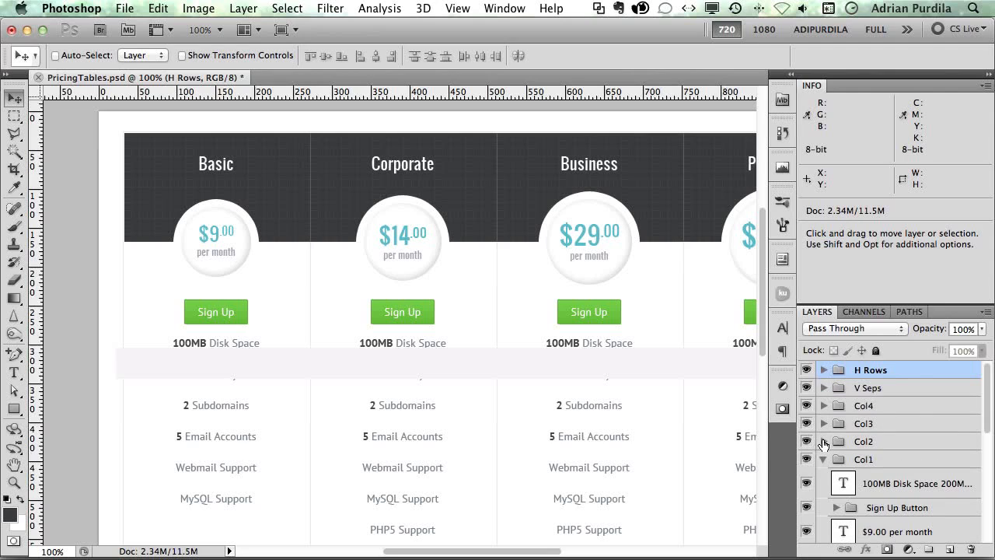
{"action": "left_click", "coordinate": [822, 460]}
{"action": "left_click_drag", "start_coordinate": [869, 370], "coordinate": [870, 470]}
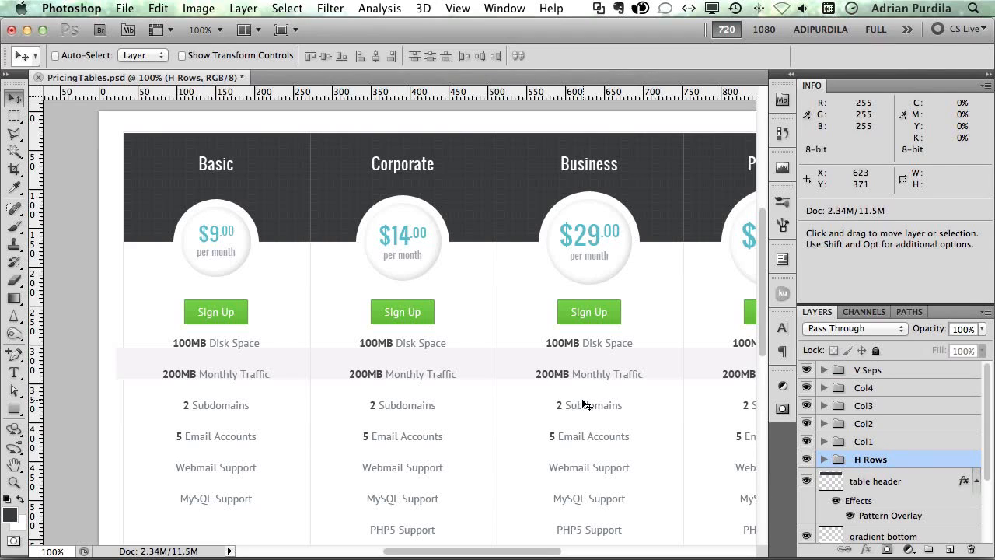
Step: Move the light row rectangle in H Rows down so it is centred behind the 200MB Monthly Traffic text
{"action": "left_click", "coordinate": [824, 459]}
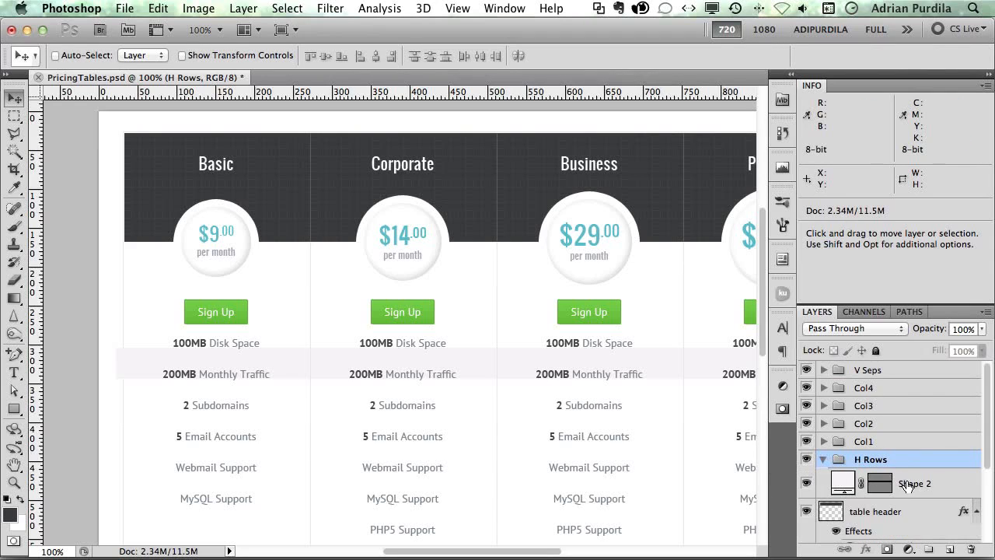
{"action": "left_click", "coordinate": [896, 484]}
{"action": "left_click_drag", "start_coordinate": [458, 378], "coordinate": [459, 394]}
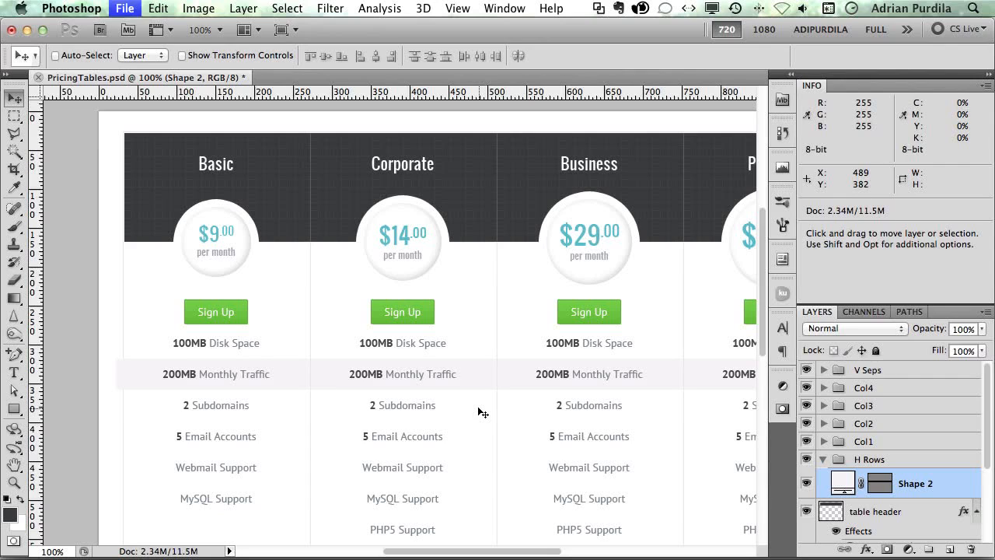
Step: Duplicate the light row rectangle behind the Email Accounts row and again behind the MySQL Support row
{"action": "left_click_drag", "start_coordinate": [456, 382], "coordinate": [457, 445]}
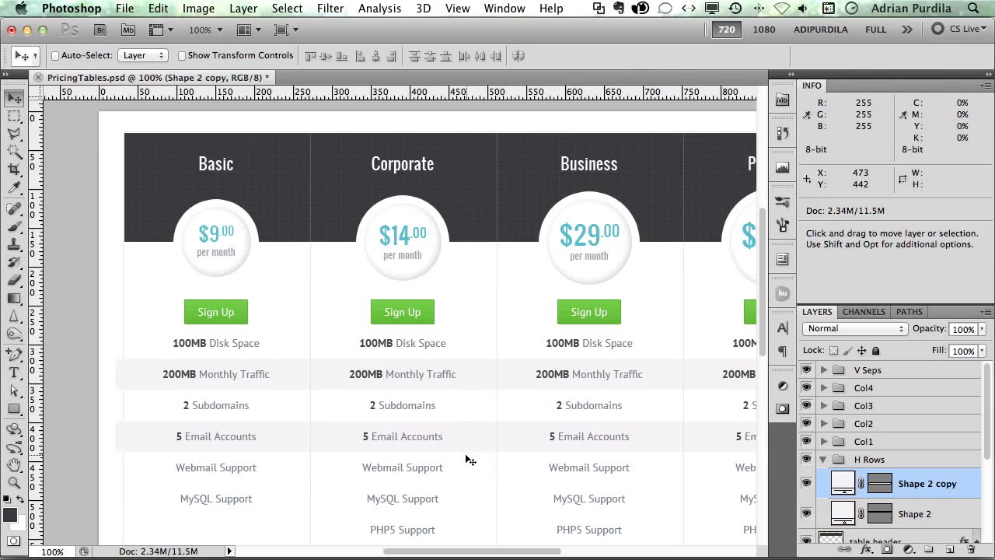
{"action": "scroll", "coordinate": [469, 460], "scroll_direction": "down", "scroll_amount": 3}
{"action": "left_click_drag", "start_coordinate": [468, 383], "coordinate": [467, 449]}
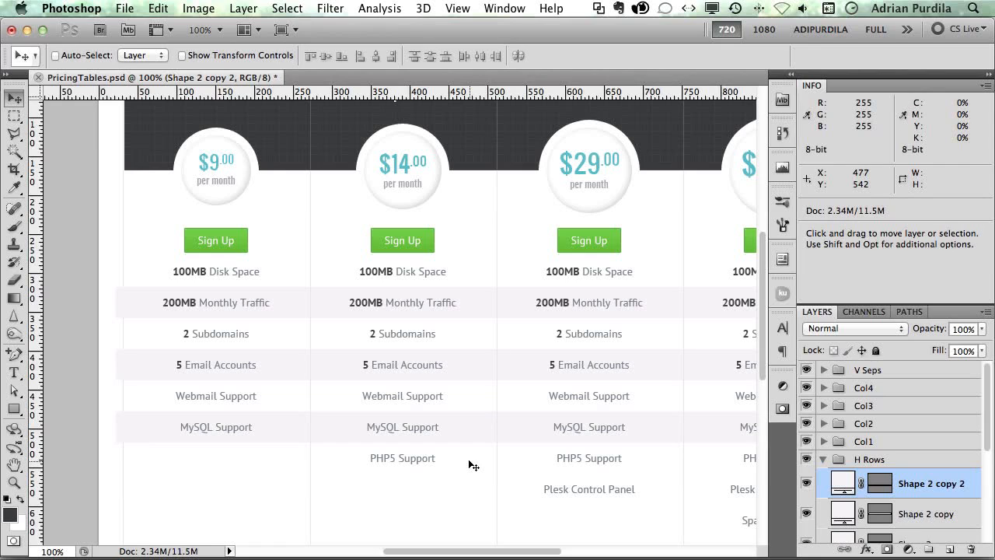
{"action": "scroll", "coordinate": [518, 464], "scroll_direction": "right", "scroll_amount": 5}
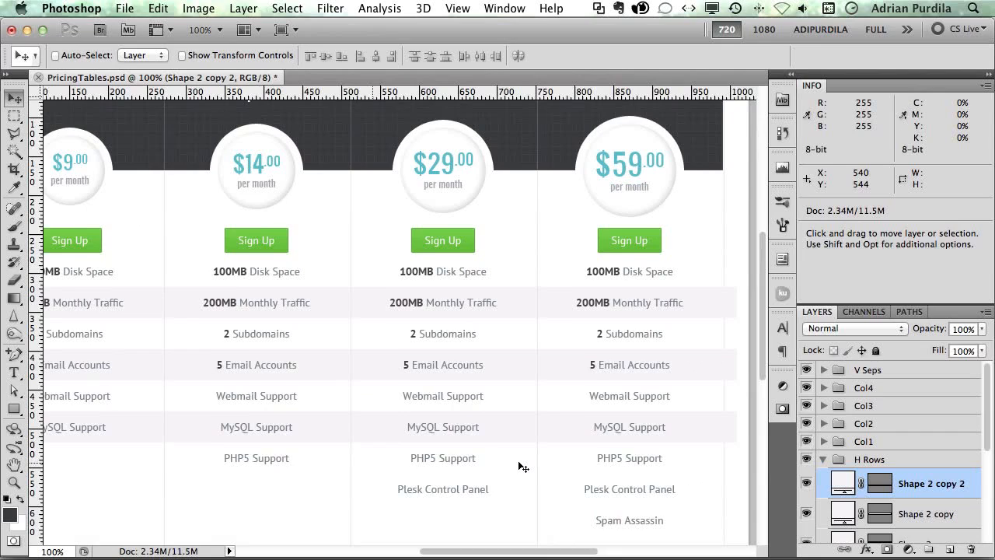
Step: Duplicate the light row rectangle down behind the Plesk Control Panel row and save the document
{"action": "scroll", "coordinate": [523, 466], "scroll_direction": "down", "scroll_amount": 1}
{"action": "left_click_drag", "start_coordinate": [460, 416], "coordinate": [461, 476]}
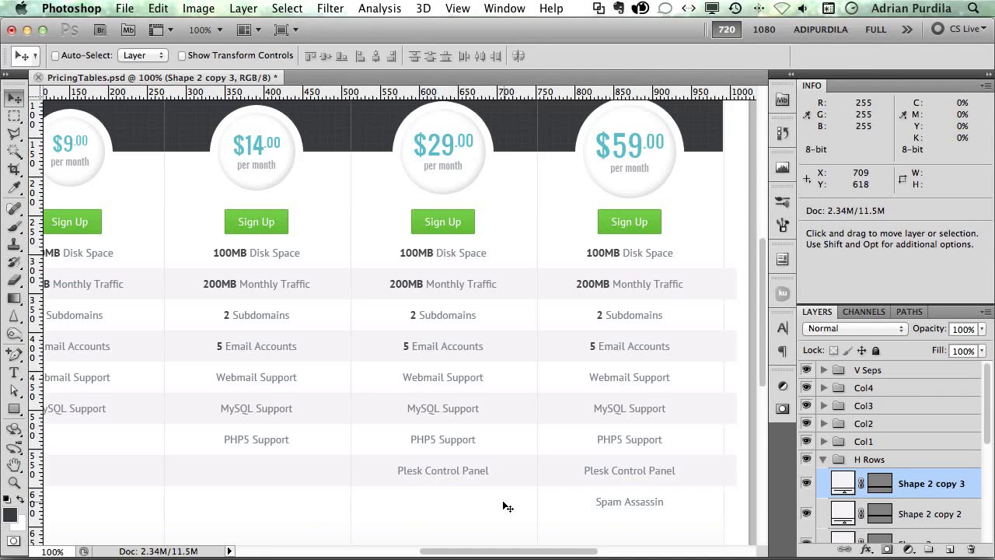
{"action": "scroll", "coordinate": [486, 438], "scroll_direction": "right", "scroll_amount": 5}
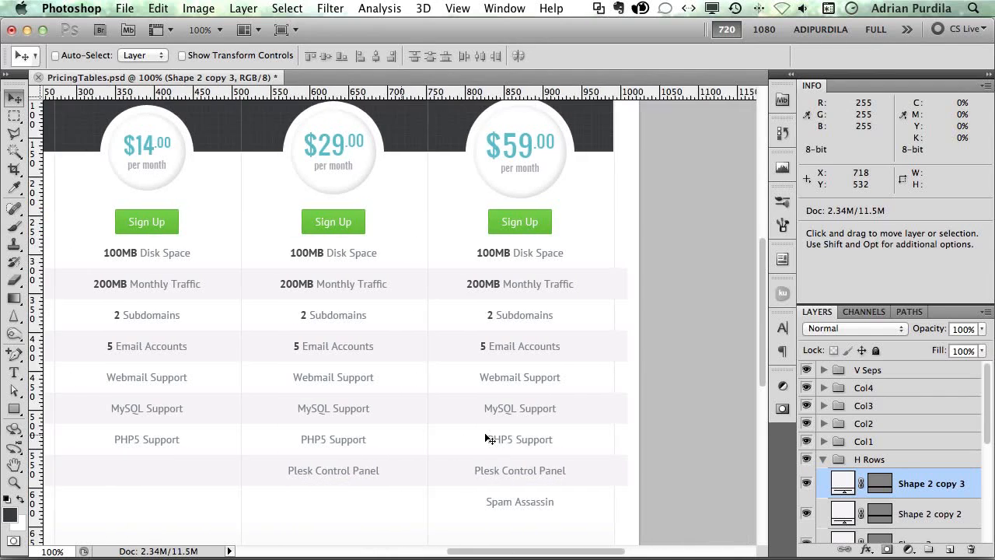
{"action": "scroll", "coordinate": [486, 438], "scroll_direction": "left", "scroll_amount": 7}
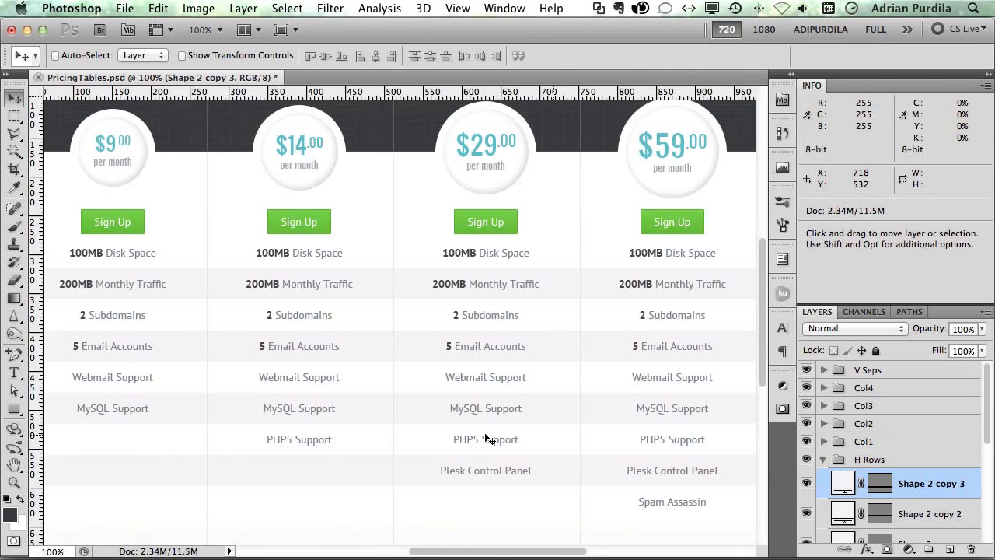
{"action": "scroll", "coordinate": [486, 438], "scroll_direction": "left", "scroll_amount": 5}
{"action": "key", "text": "super+s"}
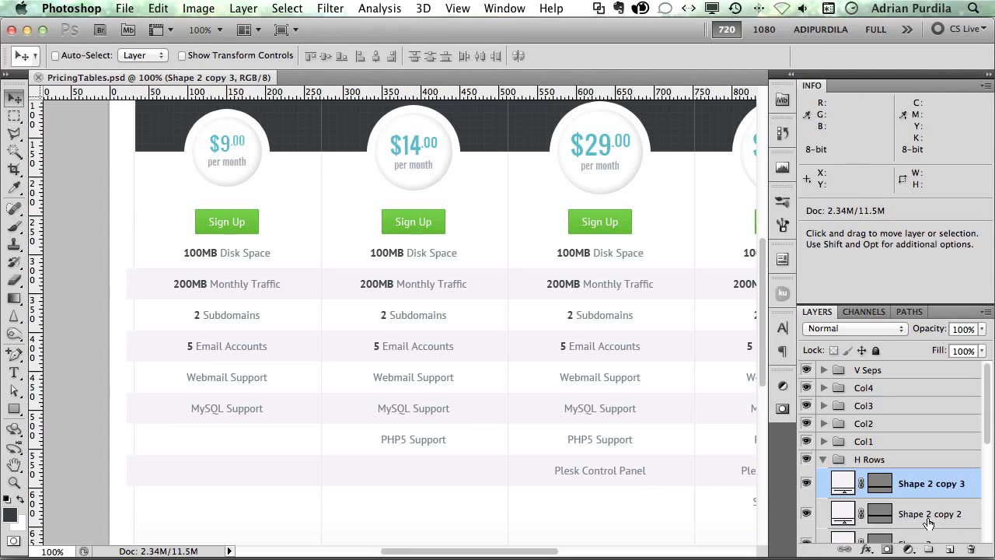
Step: Slightly adjust the left edge of all four H Rows rectangles together with Free Transform, collapse the H Rows group and save
{"action": "scroll", "coordinate": [934, 510], "scroll_direction": "down", "scroll_amount": 5}
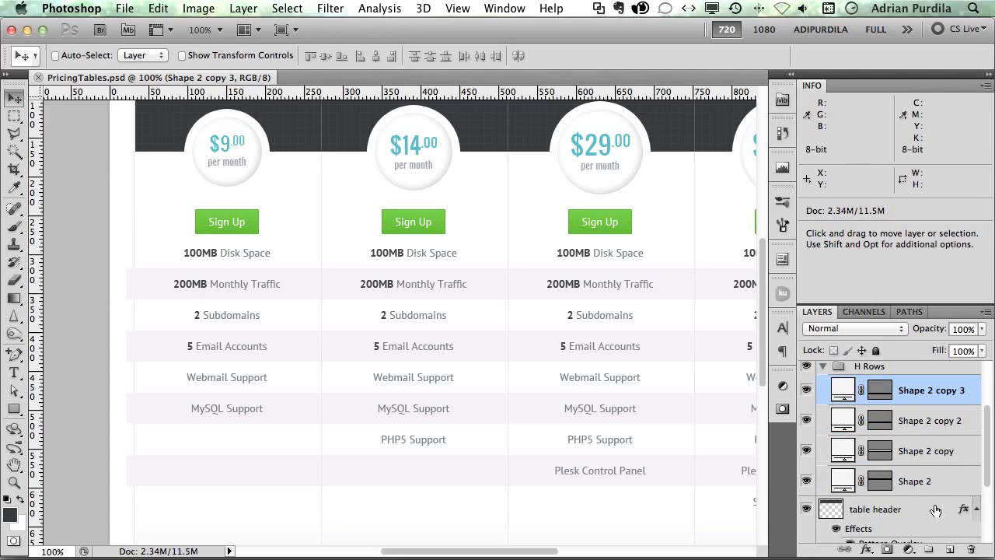
{"action": "left_click", "coordinate": [927, 485], "text": "shift"}
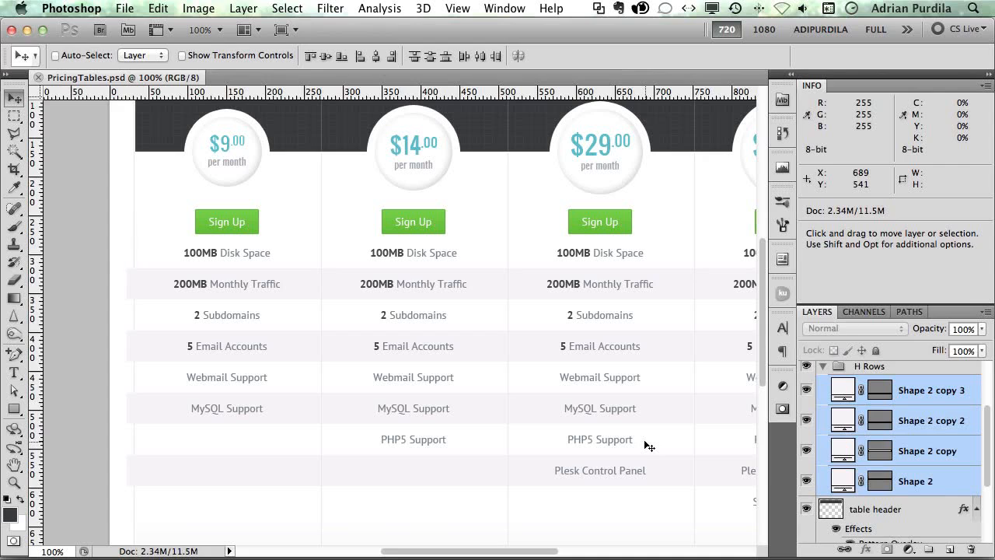
{"action": "key", "text": "super+t"}
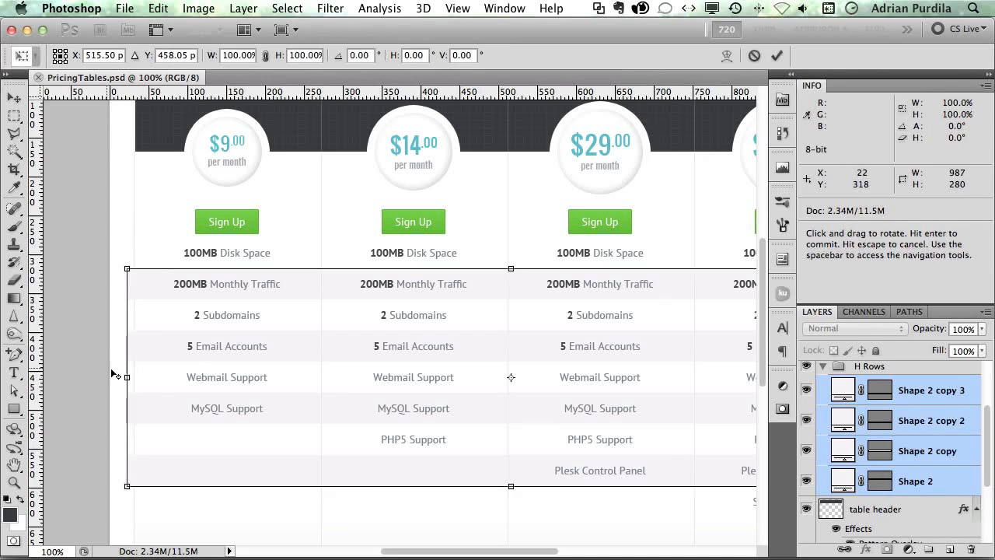
{"action": "mouse_move", "coordinate": [128, 376]}
{"action": "left_mouse_down"}
{"action": "mouse_move", "coordinate": [170, 376]}
{"action": "mouse_move", "coordinate": [125, 376]}
{"action": "left_mouse_up"}
{"action": "key", "text": "Return"}
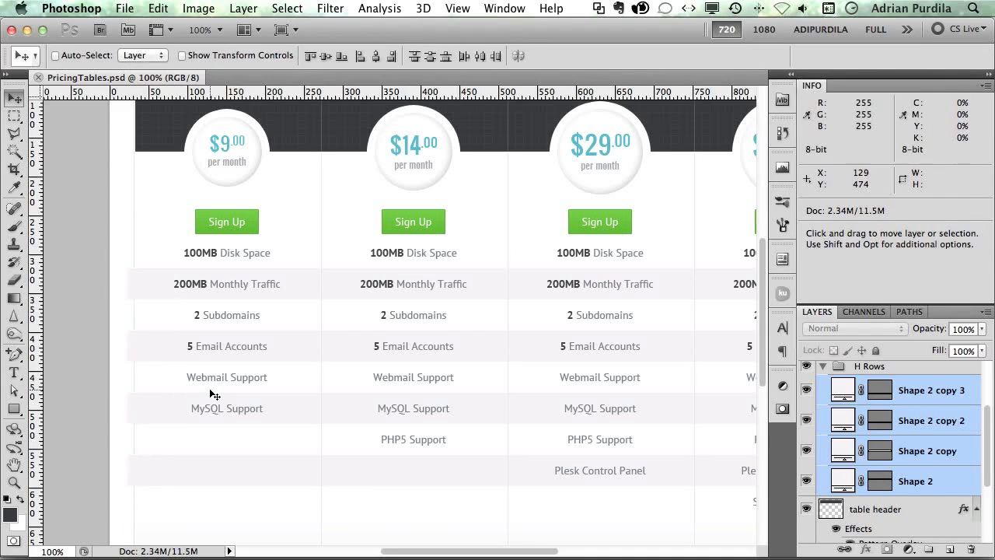
{"action": "left_click", "coordinate": [824, 368]}
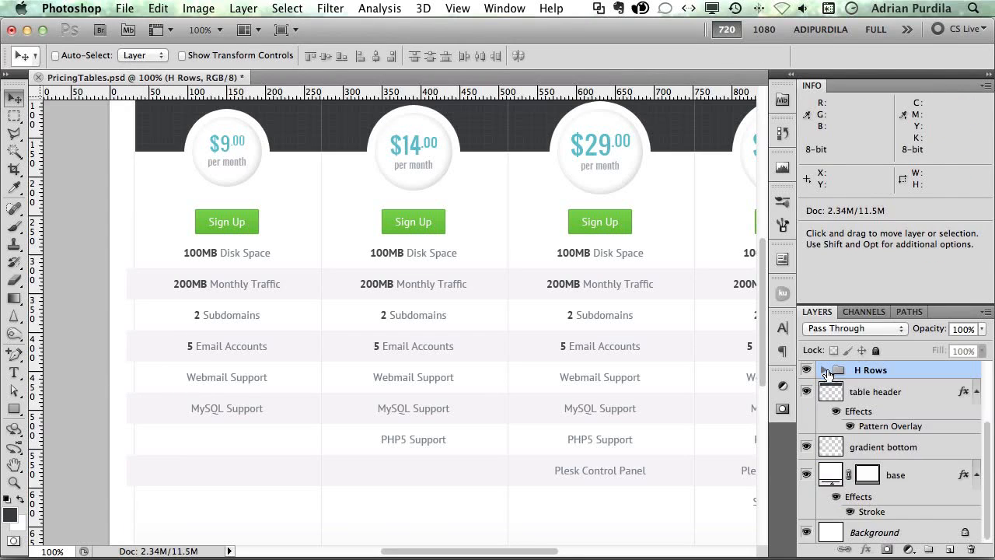
{"action": "key", "text": "super+s"}
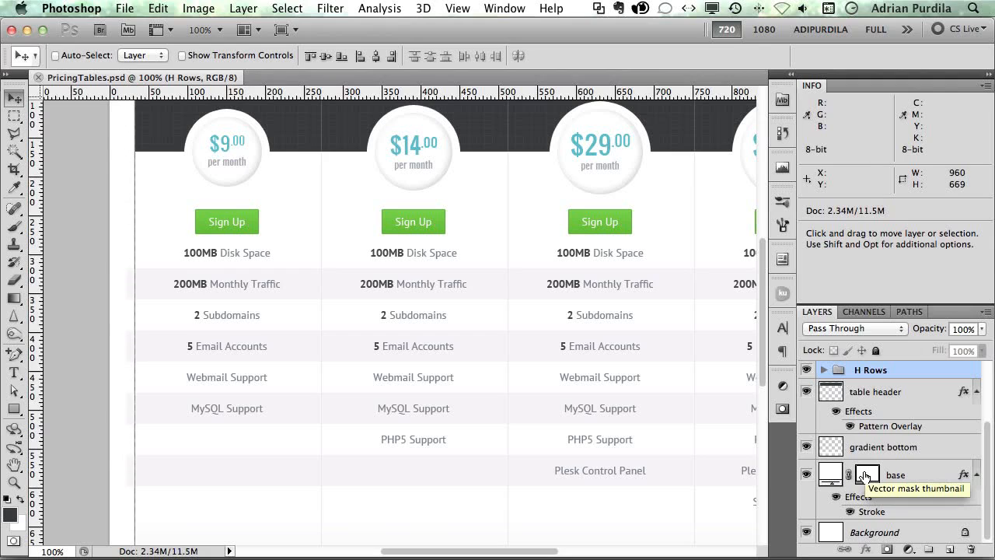
Step: Load the base layer's vector mask as a selection, try it as a layer mask on the H Rows group, and undo the mask
{"action": "left_click", "coordinate": [865, 476], "text": "super"}
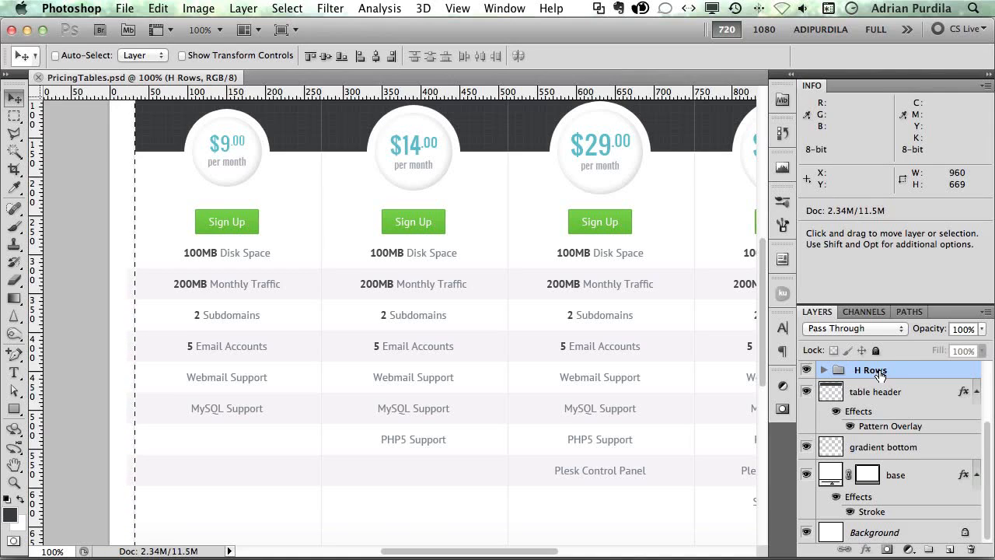
{"action": "left_click", "coordinate": [888, 550]}
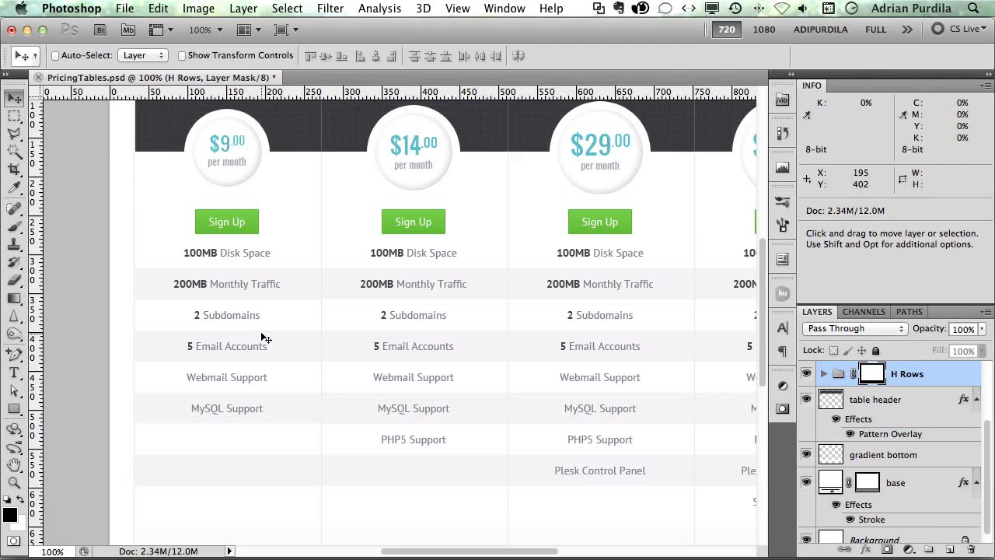
{"action": "key", "text": "super+z"}
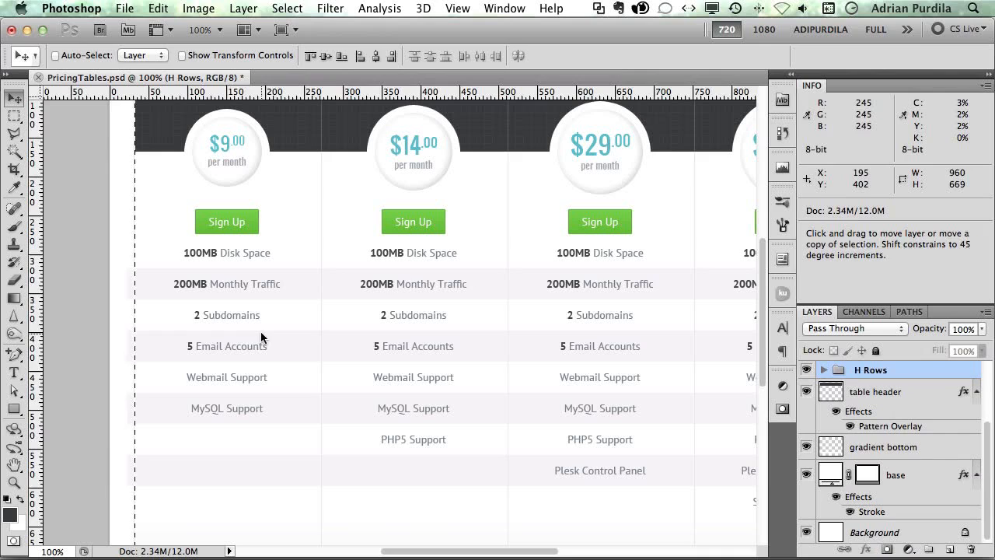
Step: Contract the selection around the table base to 958 by 667 px
{"action": "left_click", "coordinate": [286, 7]}
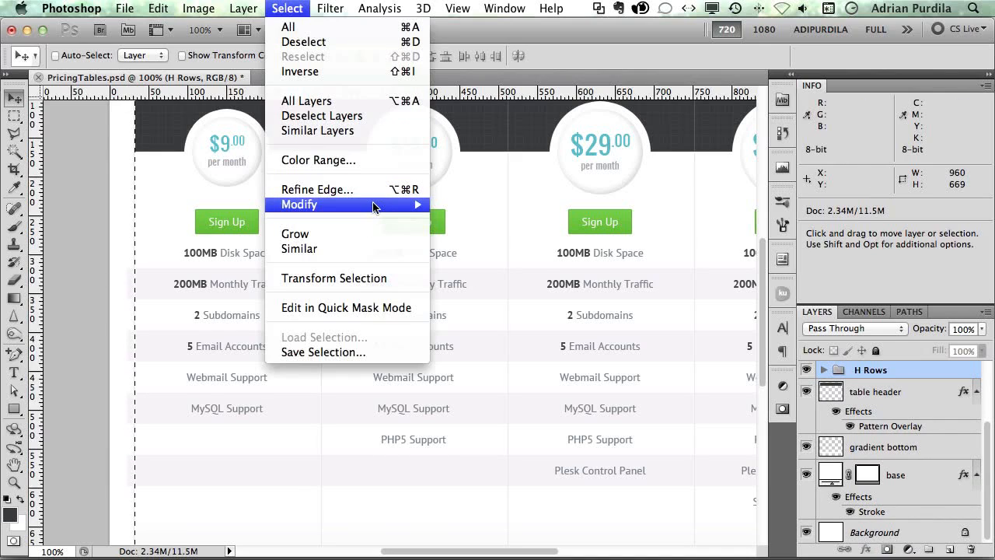
{"action": "mouse_move", "coordinate": [376, 205]}
{"action": "left_click", "coordinate": [465, 249]}
{"action": "key", "text": "Return"}
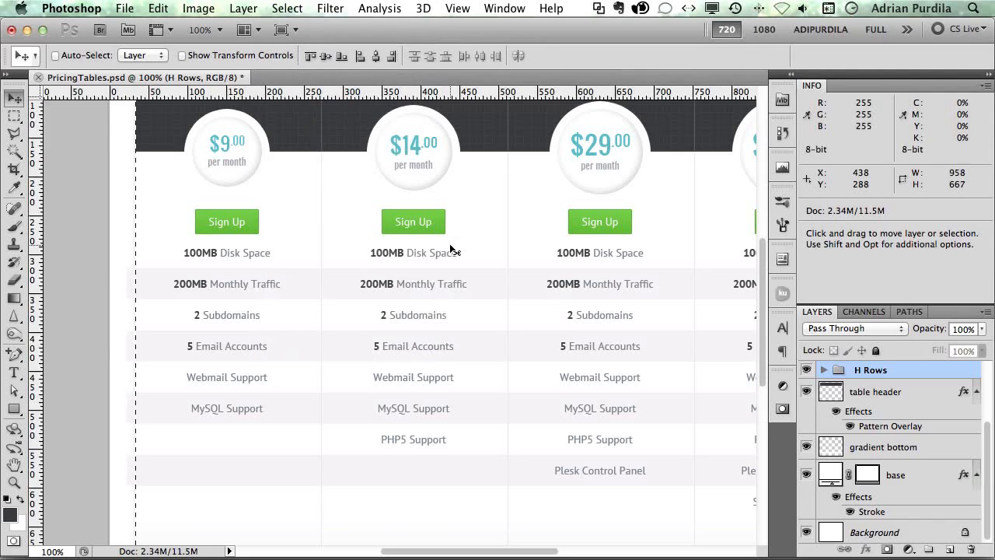
Step: Add a layer mask to the H Rows group from the contracted selection, inspect the masked row edge up close and save
{"action": "left_click", "coordinate": [886, 551]}
{"action": "key", "text": "z"}
{"action": "left_click_drag", "start_coordinate": [109, 249], "coordinate": [157, 323]}
{"action": "key", "text": "v"}
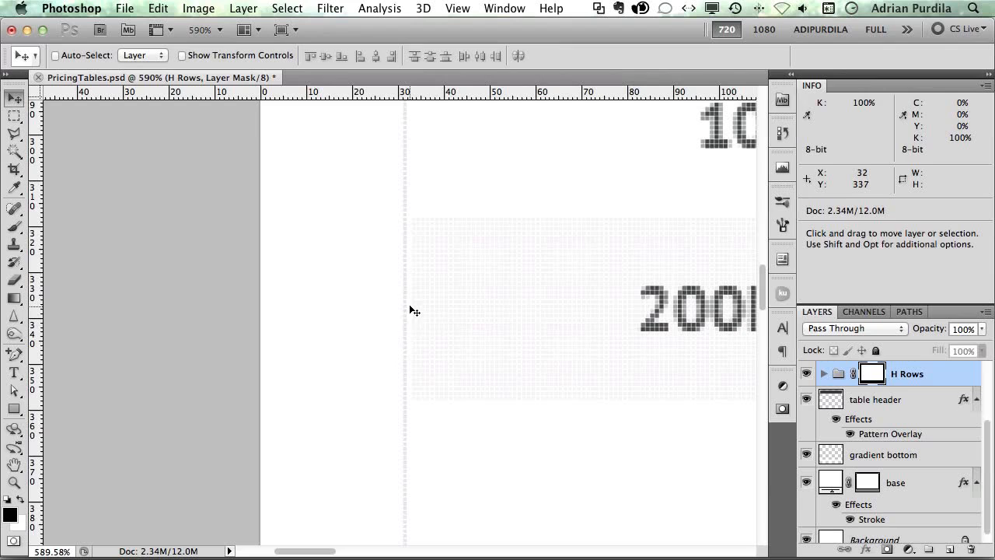
{"action": "key", "text": "super+1"}
{"action": "key", "text": "b"}
{"action": "key", "text": "v"}
{"action": "key", "text": "super+s"}
Step: Review the whole pricing table with the interface panels hidden and compare its footer with the finished table in Chrome
{"action": "scroll", "coordinate": [479, 311], "scroll_direction": "right", "scroll_amount": 8}
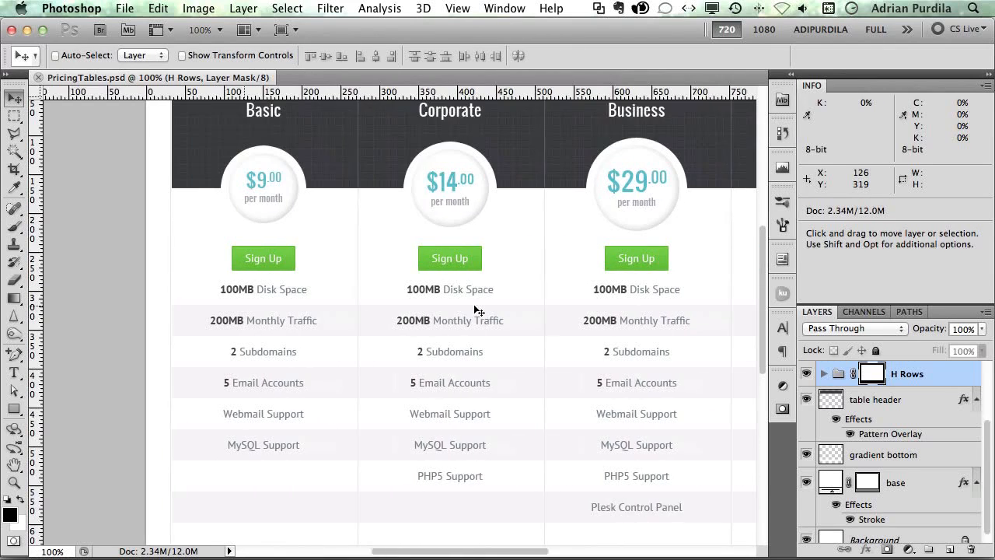
{"action": "key", "text": "Tab"}
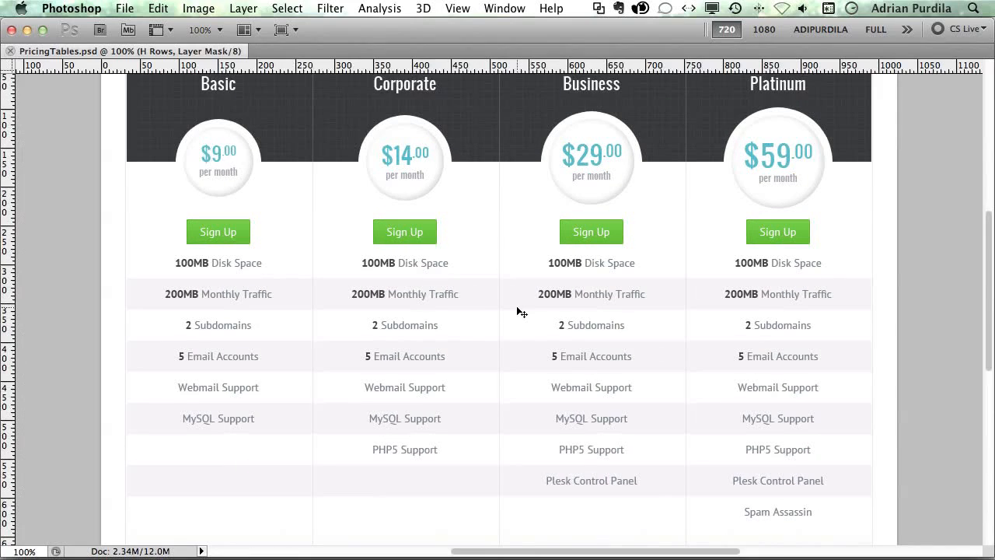
{"action": "scroll", "coordinate": [517, 307], "scroll_direction": "up", "scroll_amount": 5}
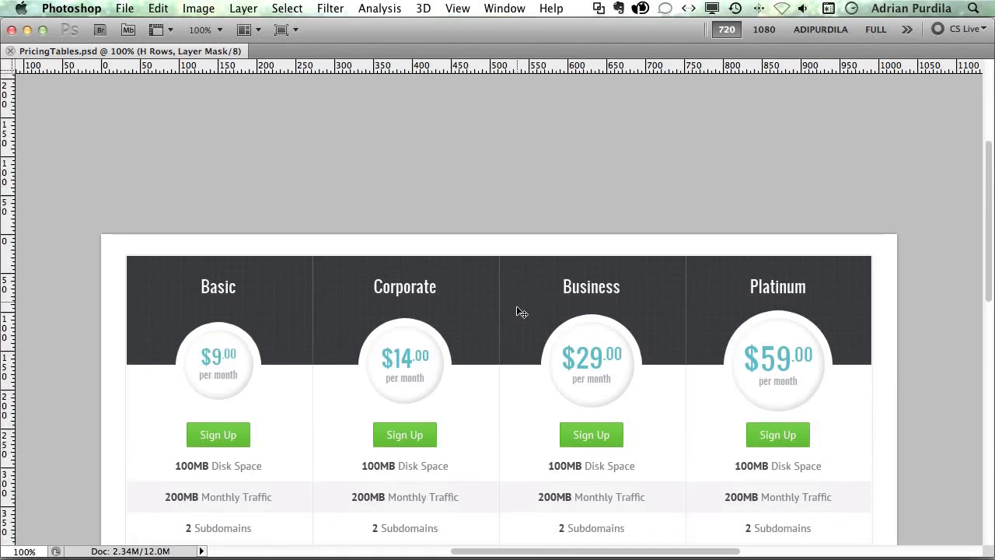
{"action": "scroll", "coordinate": [614, 169], "scroll_direction": "down", "scroll_amount": 1}
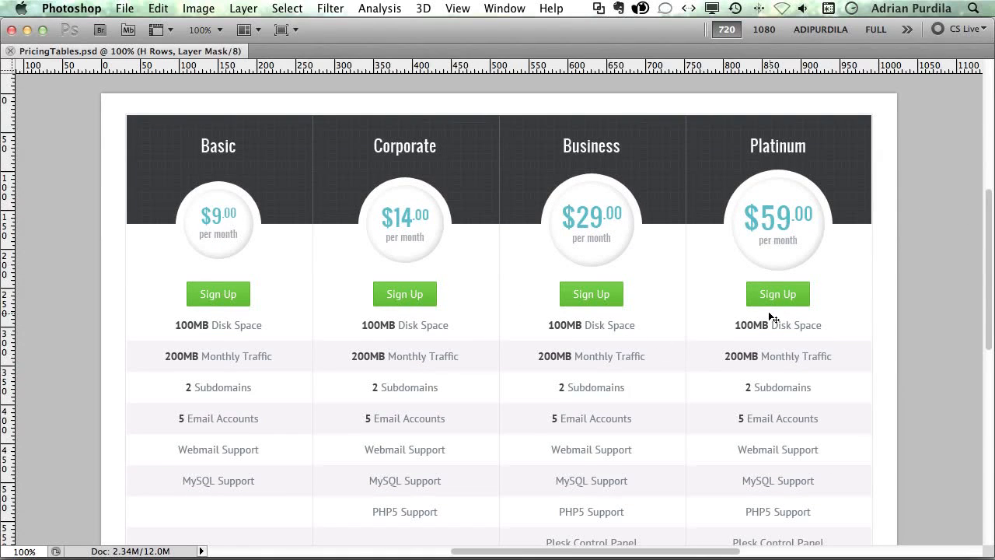
{"action": "scroll", "coordinate": [648, 332], "scroll_direction": "down", "scroll_amount": 5}
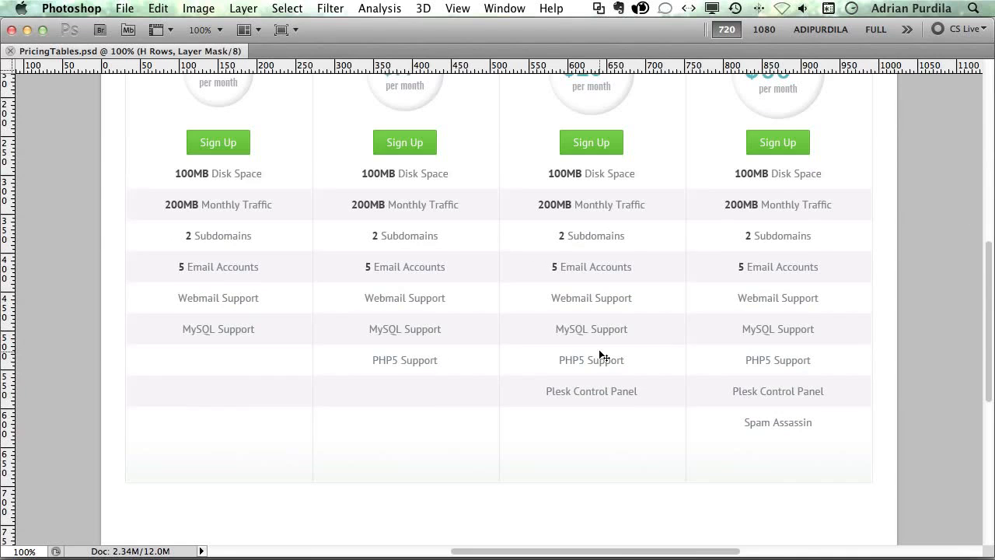
{"action": "key", "text": "super+Tab"}
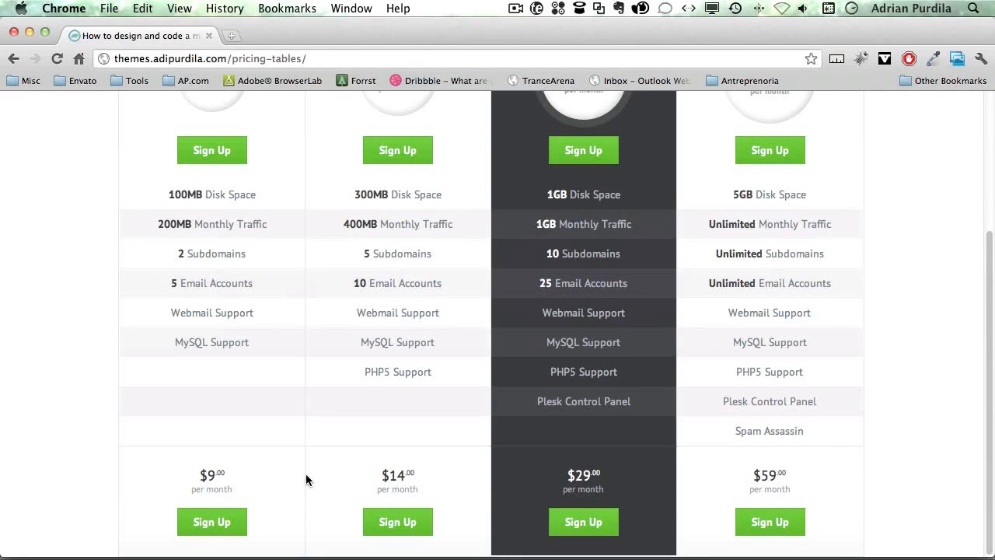
{"action": "key", "text": "super+Tab"}
{"action": "key", "text": "Tab"}
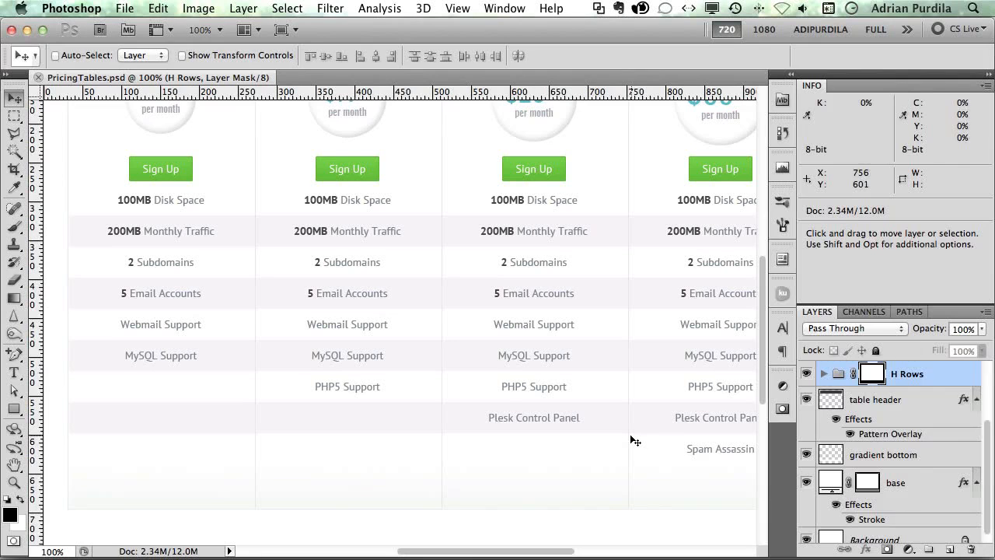
Step: Create a new layer group above V Seps and name it Table Footer
{"action": "left_click", "coordinate": [859, 376]}
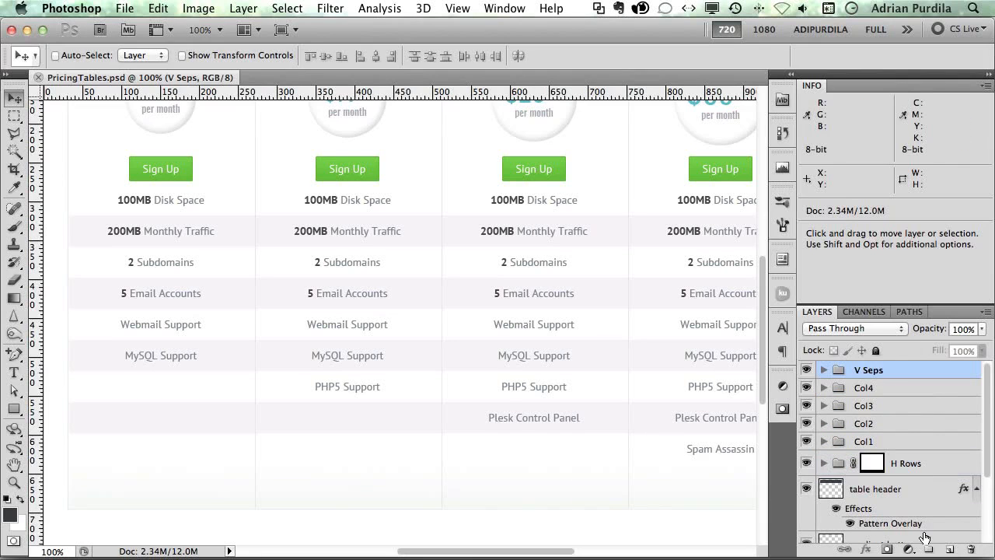
{"action": "left_click", "coordinate": [928, 548]}
{"action": "double_click", "coordinate": [877, 372]}
{"action": "type", "text": "Table DFo"}
{"action": "type", "text": "Footer"}
{"action": "key", "text": "Return"}
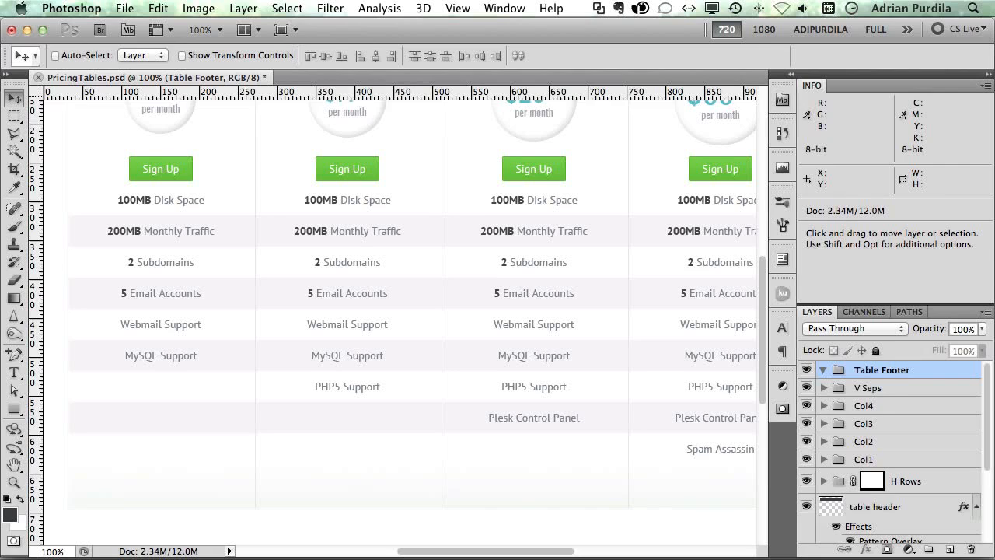
Step: Stretch the base layer's bottom edge downward with Free Transform to a height of about 754 px
{"action": "scroll", "coordinate": [402, 256], "scroll_direction": "down", "scroll_amount": 3}
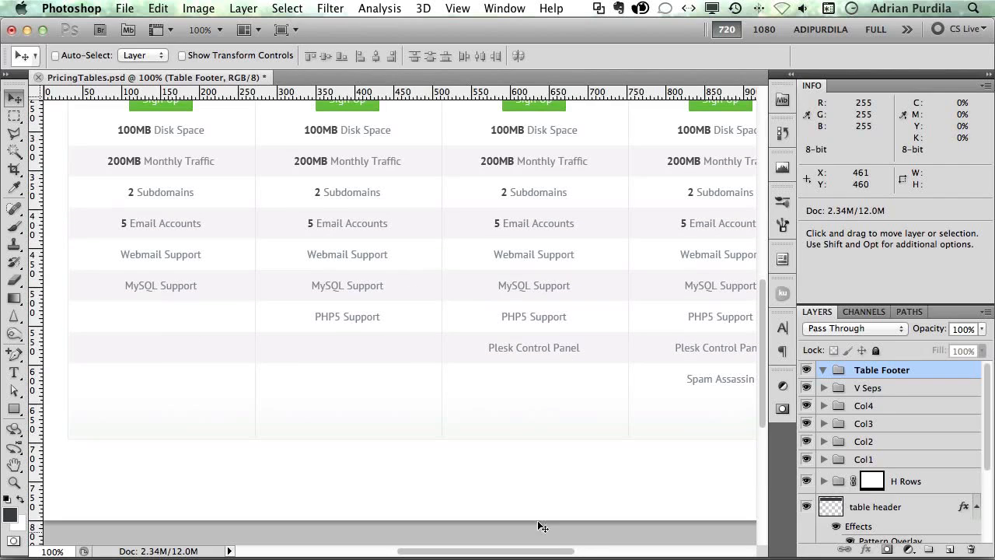
{"action": "scroll", "coordinate": [901, 505], "scroll_direction": "down", "scroll_amount": 3}
{"action": "left_click", "coordinate": [899, 496]}
{"action": "key", "text": "super+t"}
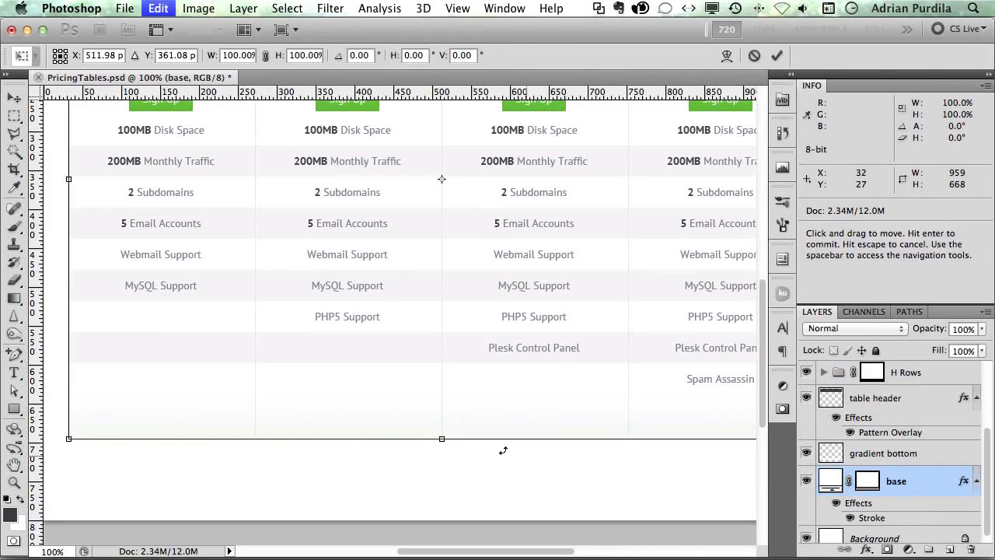
{"action": "left_click_drag", "start_coordinate": [441, 439], "coordinate": [441, 506]}
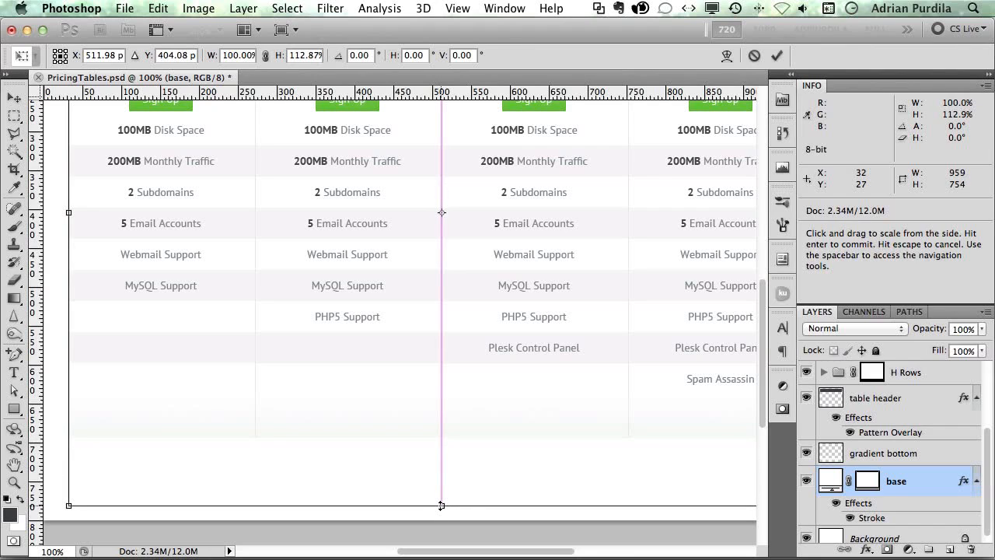
{"action": "key", "text": "Return"}
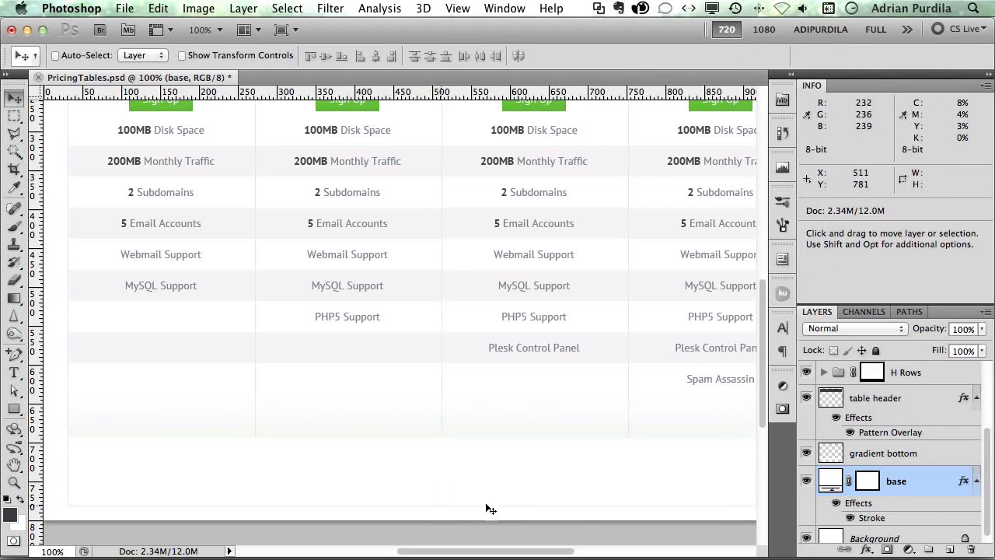
Step: Move the gradient bottom layer down to the bottom edge of the extended table base and save the document
{"action": "left_click", "coordinate": [877, 457]}
{"action": "left_click_drag", "start_coordinate": [436, 451], "coordinate": [434, 514]}
{"action": "left_click_drag", "start_coordinate": [433, 516], "coordinate": [433, 516]}
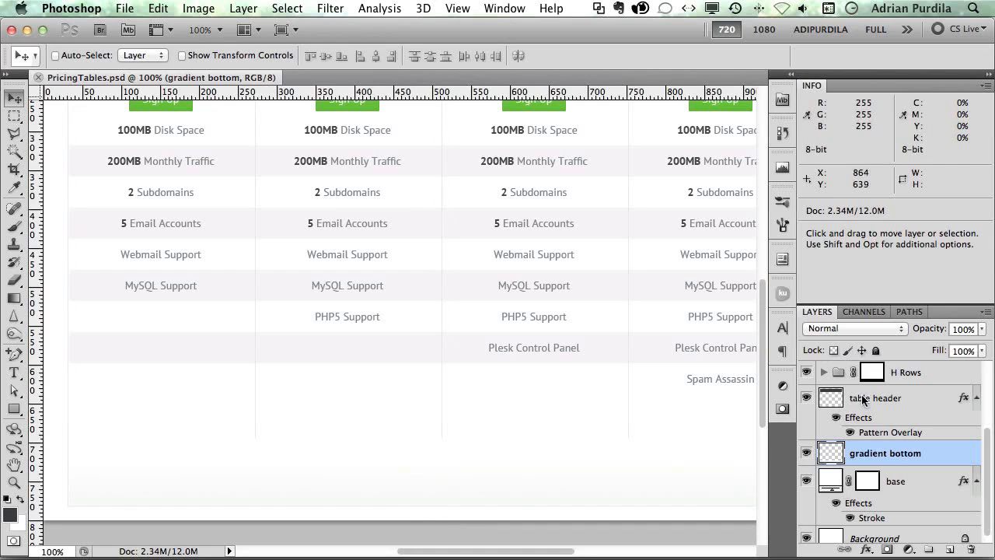
Step: Stretch the three light vertical separators in the V Seps group down to the table base's bottom edge, about 613 px tall
{"action": "scroll", "coordinate": [884, 402], "scroll_direction": "up", "scroll_amount": 5}
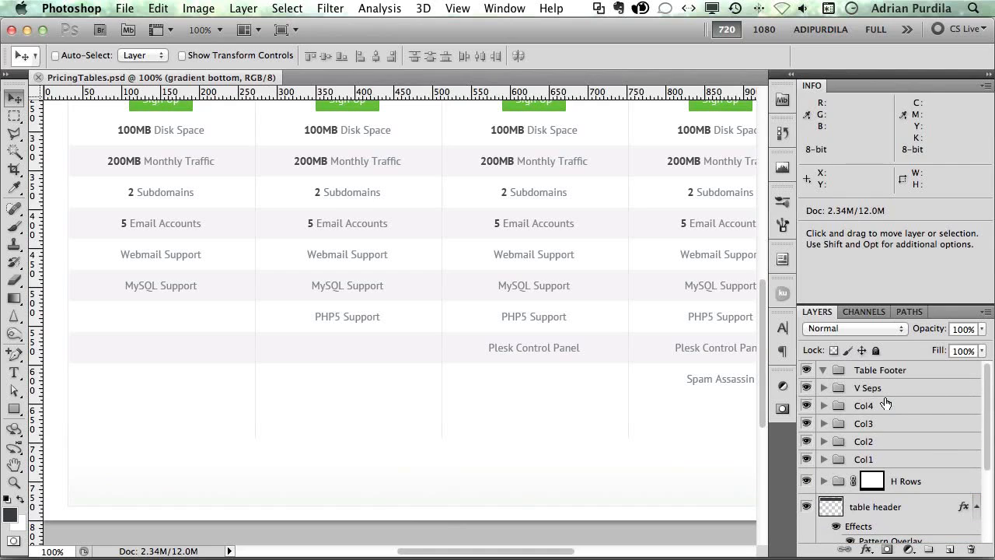
{"action": "left_click", "coordinate": [823, 387]}
{"action": "left_click", "coordinate": [919, 443]}
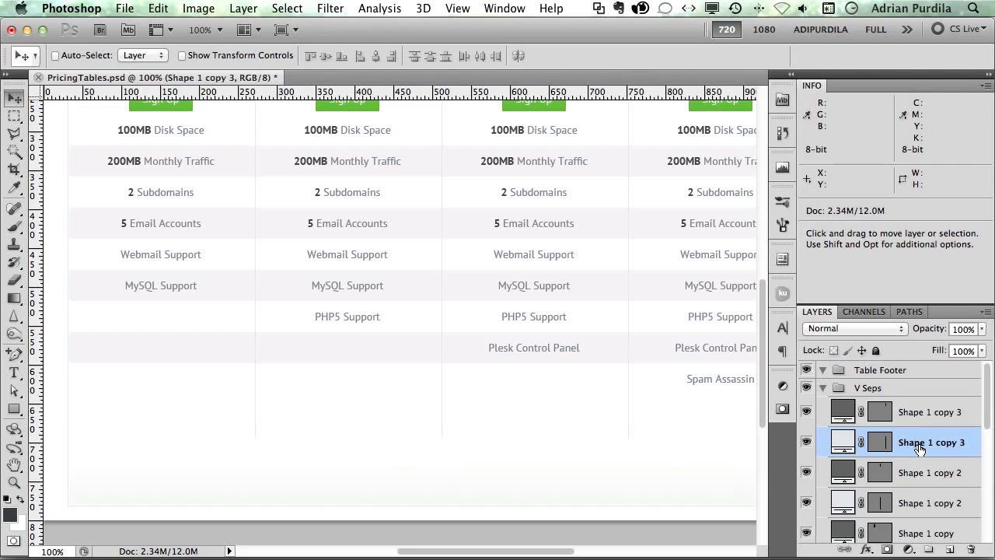
{"action": "scroll", "coordinate": [920, 443], "scroll_direction": "down", "scroll_amount": 1}
{"action": "left_click", "coordinate": [916, 475], "text": "super"}
{"action": "scroll", "coordinate": [917, 505], "scroll_direction": "down", "scroll_amount": 2}
{"action": "left_click", "coordinate": [916, 473], "text": "super"}
{"action": "key", "text": "super+t"}
{"action": "left_click_drag", "start_coordinate": [442, 439], "coordinate": [442, 460]}
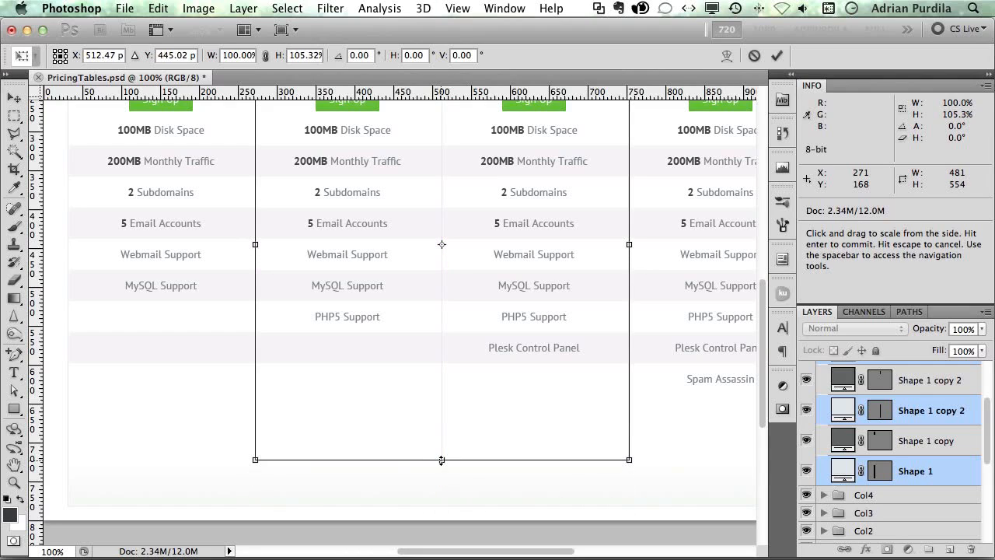
{"action": "mouse_move", "coordinate": [441, 460]}
{"action": "left_mouse_down"}
{"action": "mouse_move", "coordinate": [443, 505]}
{"action": "mouse_move", "coordinate": [443, 479]}
{"action": "left_mouse_up"}
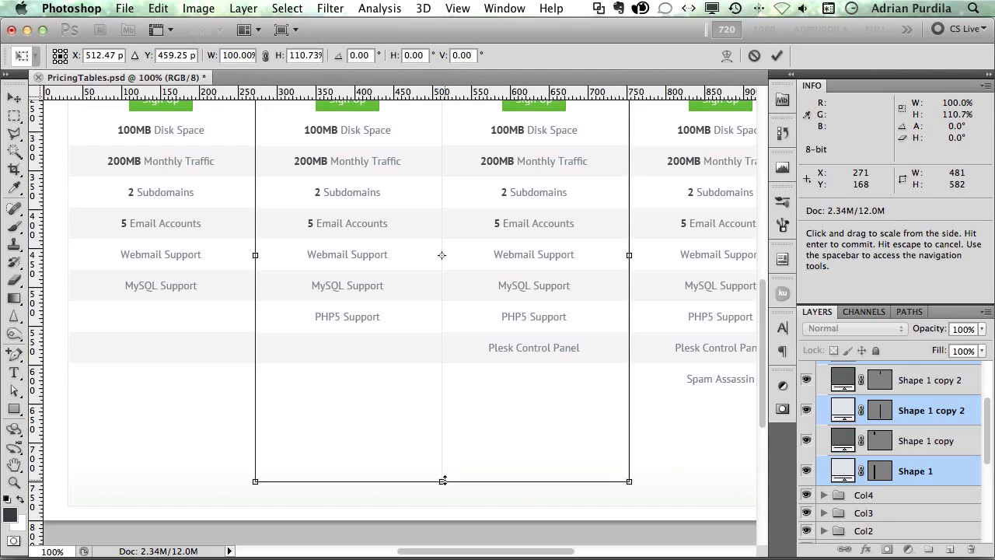
{"action": "left_click_drag", "start_coordinate": [442, 482], "coordinate": [441, 503]}
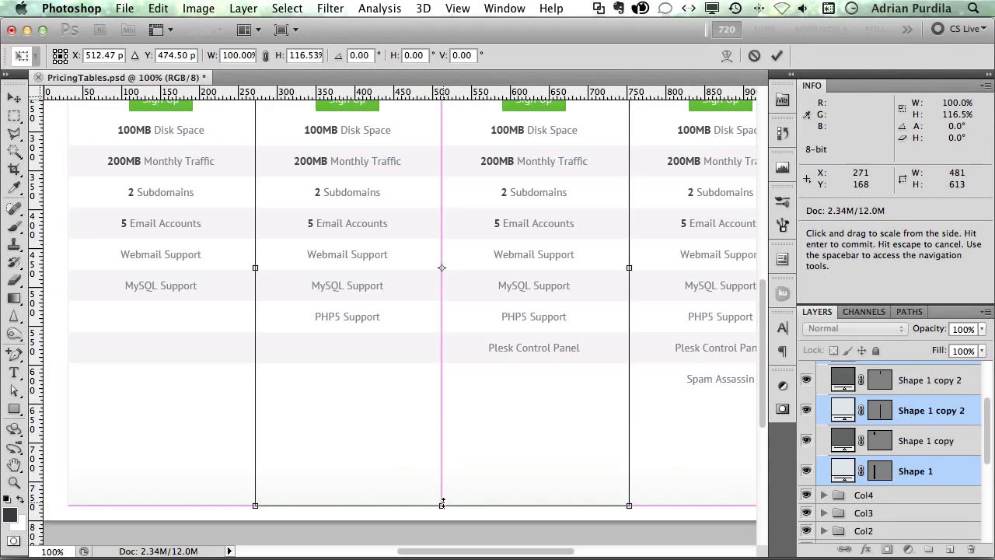
{"action": "key", "text": "Return"}
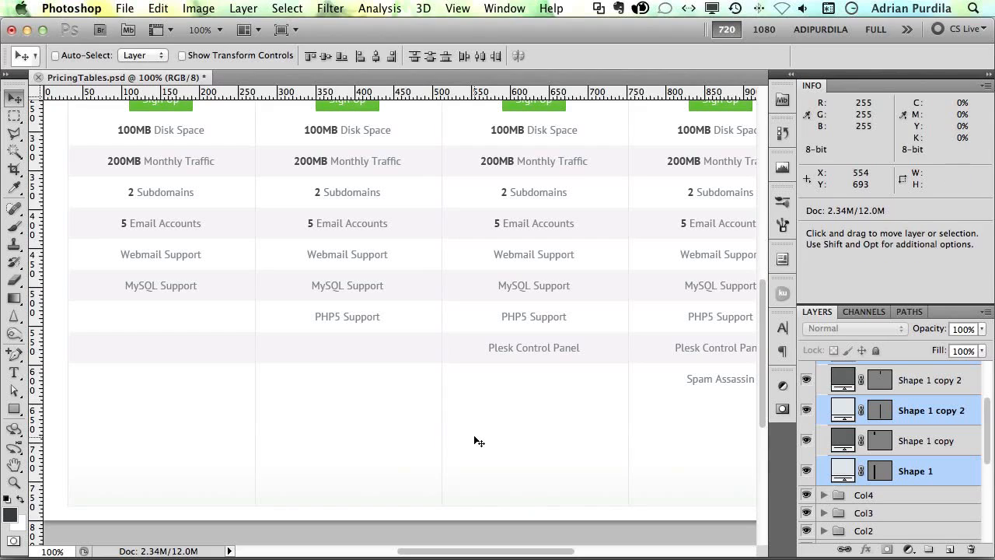
Step: Shorten the three light separators slightly so they end just above the base's bottom border, and save the document
{"action": "key", "text": "z"}
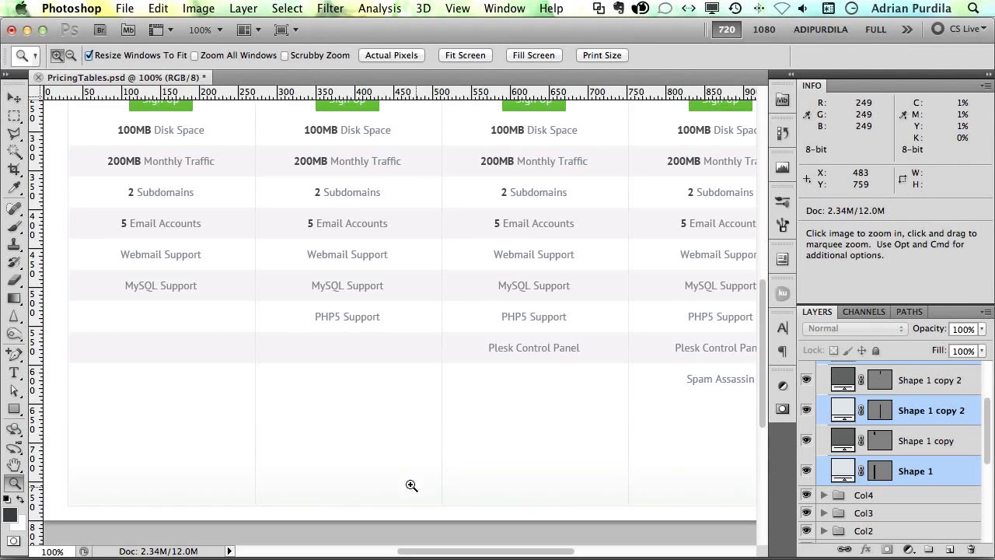
{"action": "left_click_drag", "start_coordinate": [284, 470], "coordinate": [539, 542]}
{"action": "key", "text": "v"}
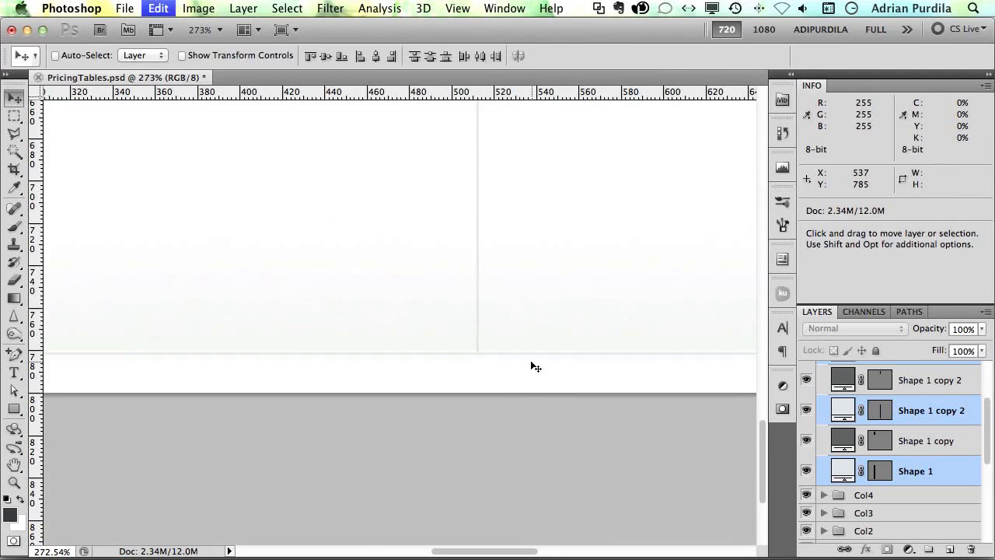
{"action": "key", "text": "ctrl+t"}
{"action": "mouse_move", "coordinate": [479, 352]}
{"action": "left_mouse_down"}
{"action": "mouse_move", "coordinate": [478, 297]}
{"action": "mouse_move", "coordinate": [479, 348]}
{"action": "left_mouse_up"}
{"action": "key", "text": "Return"}
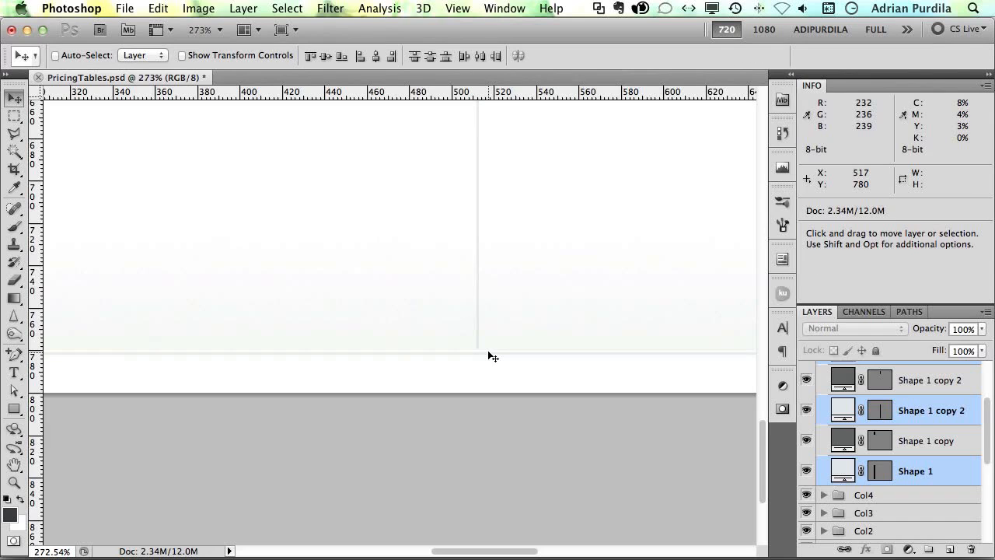
{"action": "key", "text": "shift"}
{"action": "key", "text": "super+1"}
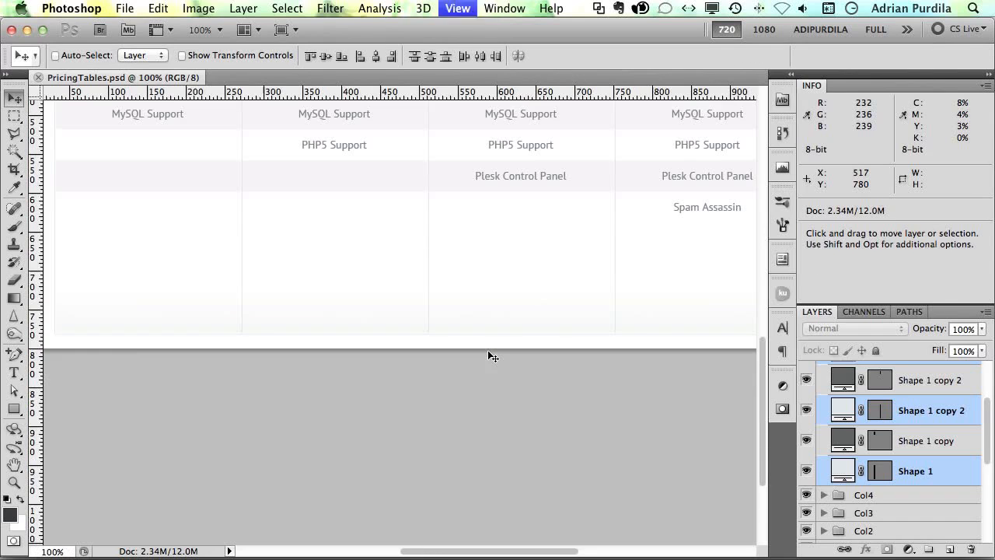
Step: In the Table Footer group, draw a 1 px horizontal line about 959 px long across the table, just below the Spam Assassin row
{"action": "scroll", "coordinate": [489, 351], "scroll_direction": "up", "scroll_amount": 4}
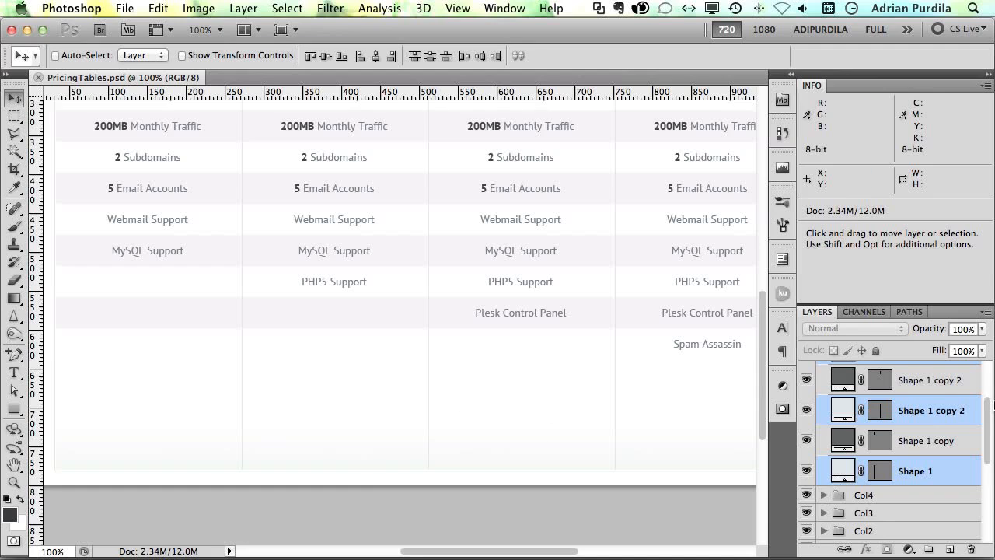
{"action": "scroll", "coordinate": [932, 419], "scroll_direction": "up", "scroll_amount": 3}
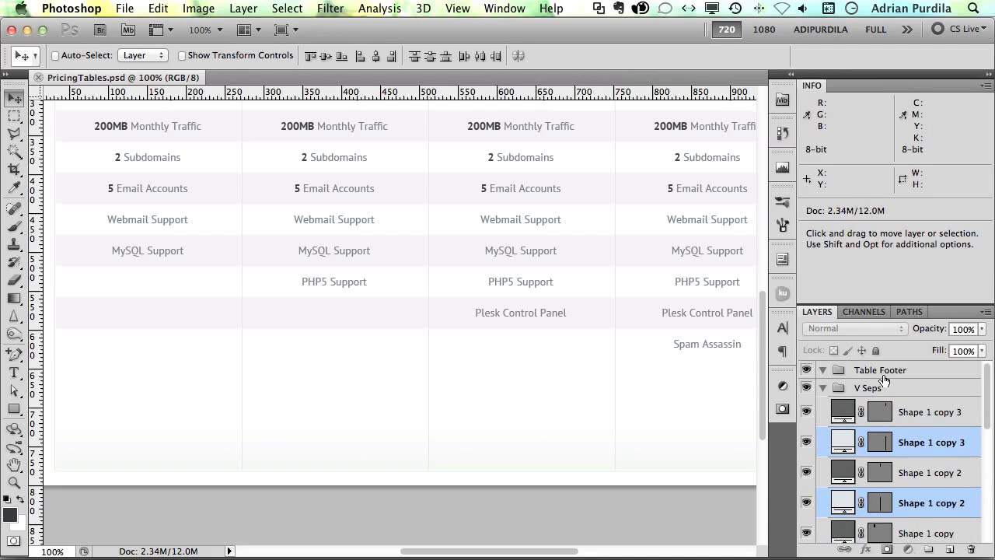
{"action": "left_click", "coordinate": [884, 372]}
{"action": "scroll", "coordinate": [411, 393], "scroll_direction": "left", "scroll_amount": 5}
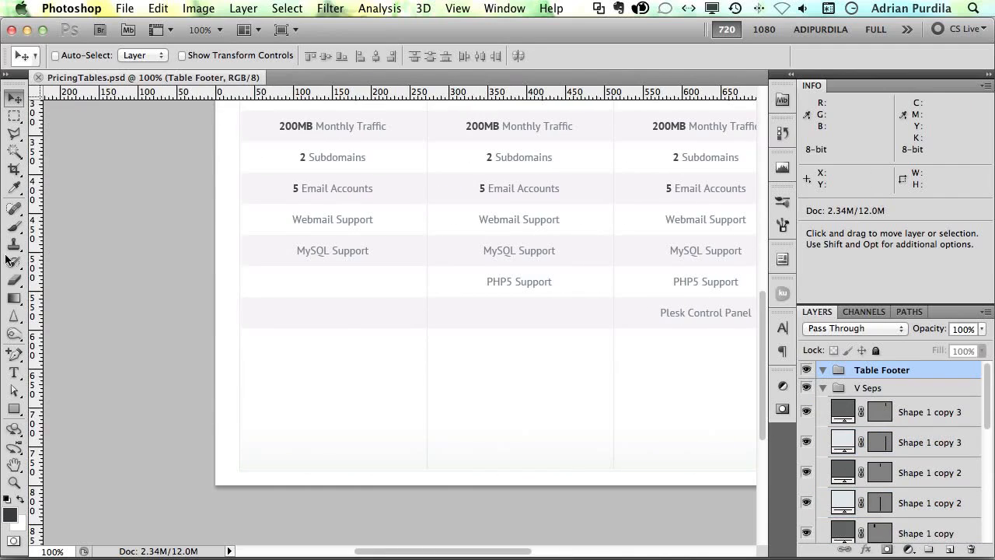
{"action": "left_click_drag", "start_coordinate": [14, 408], "coordinate": [86, 469]}
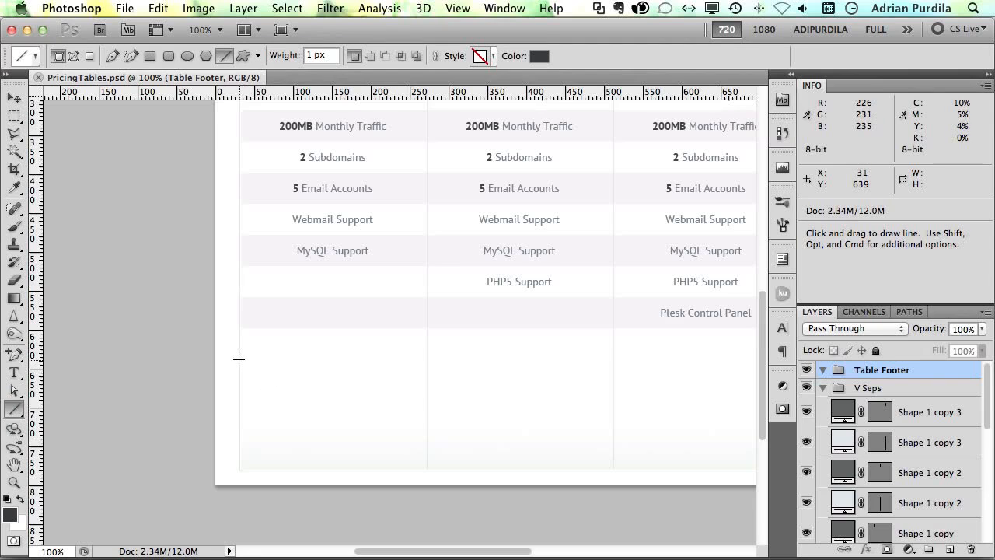
{"action": "left_click_drag", "start_coordinate": [239, 359], "coordinate": [600, 457]}
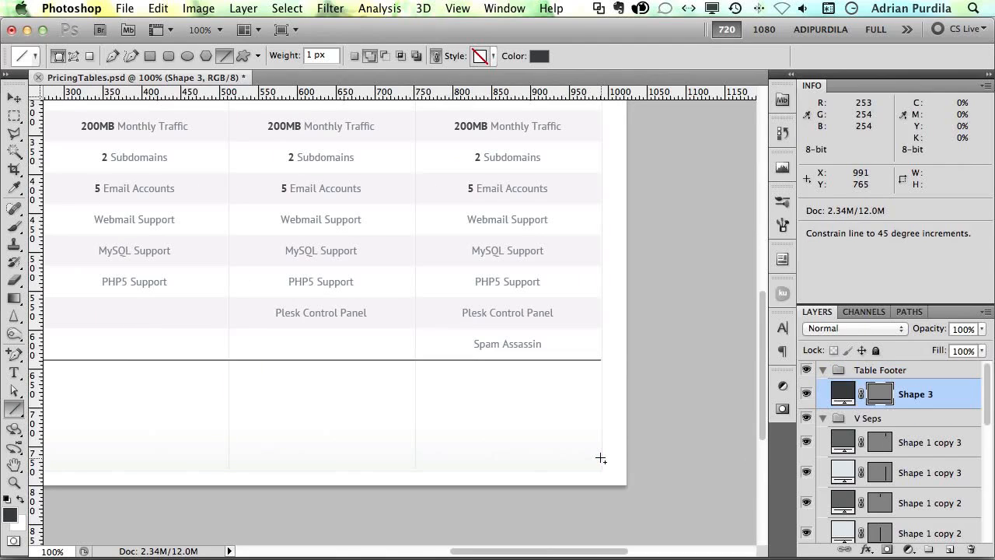
{"action": "key", "text": "a"}
{"action": "key", "text": "v"}
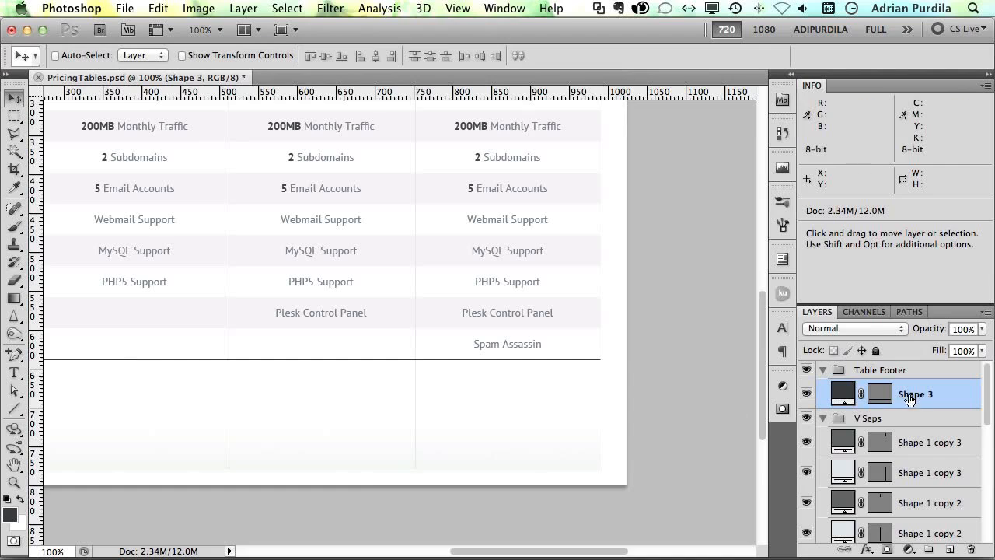
Step: Set the footer line's fill color to #e1e7eb
{"action": "double_click", "coordinate": [842, 393]}
{"action": "left_click", "coordinate": [808, 470]}
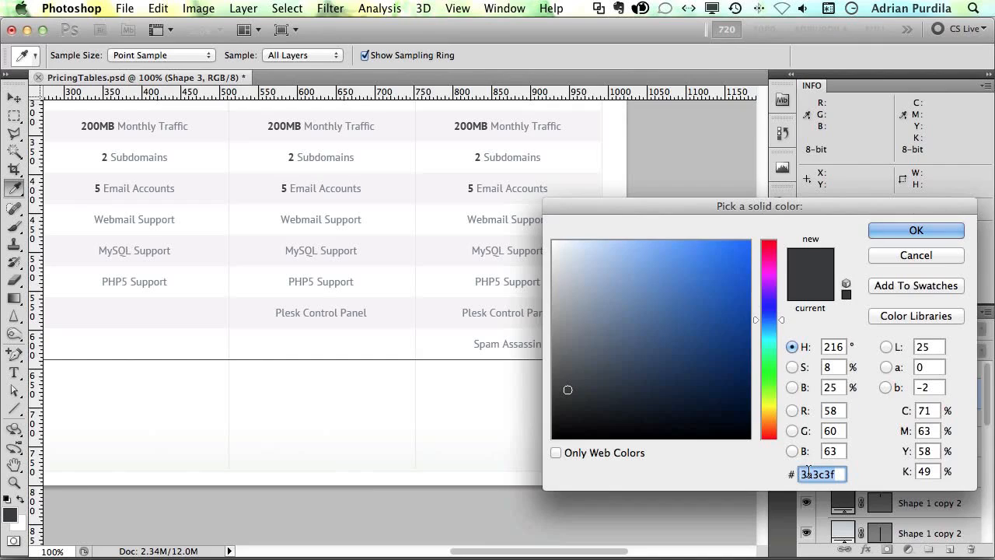
{"action": "type", "text": "e1"}
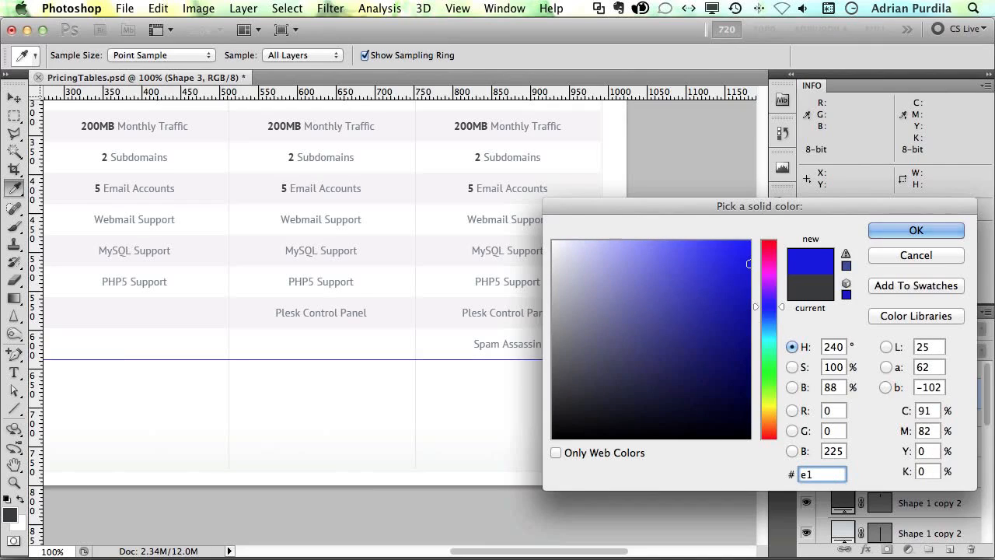
{"action": "type", "text": "e7eb"}
{"action": "key", "text": "Return"}
{"action": "key", "text": "v"}
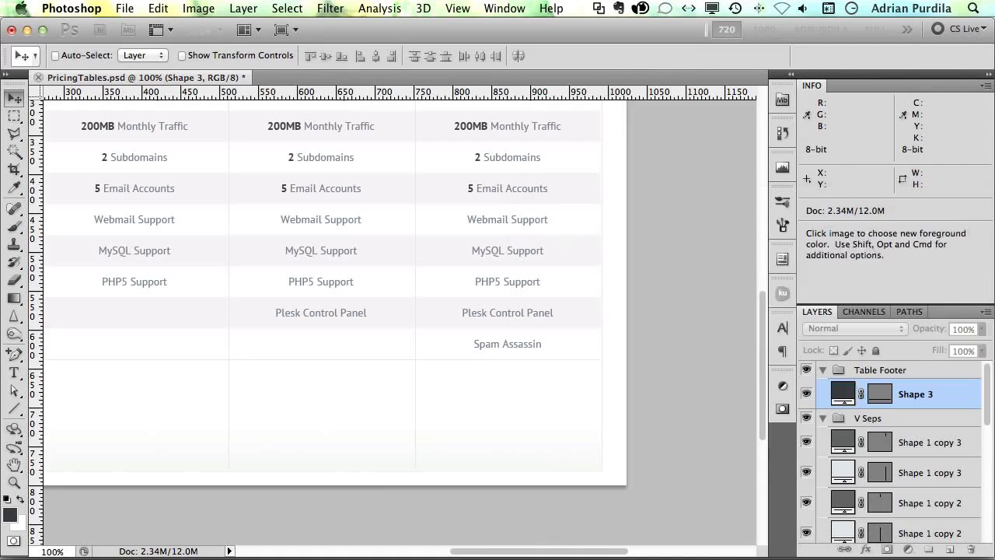
Step: Extend the right end of the footer line to the table's border, making it 960 px wide, and save the document
{"action": "key", "text": "z"}
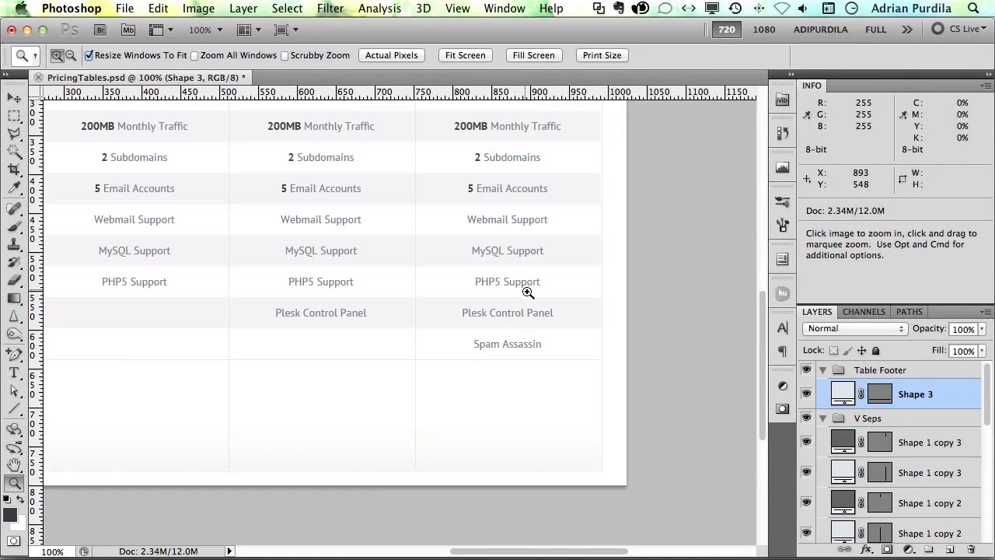
{"action": "left_click", "coordinate": [679, 432]}
{"action": "key", "text": "v"}
{"action": "key", "text": "super+t"}
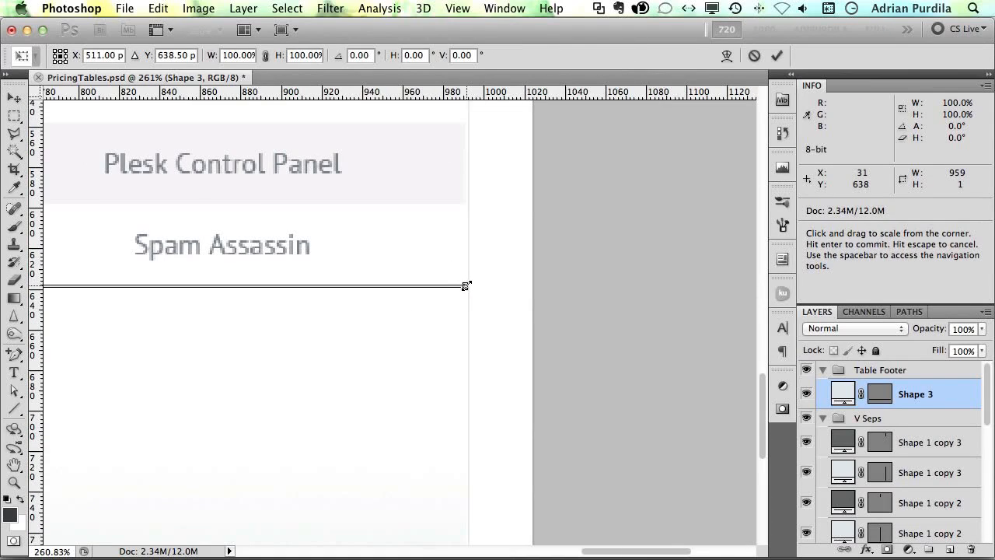
{"action": "left_click_drag", "start_coordinate": [465, 286], "coordinate": [469, 286]}
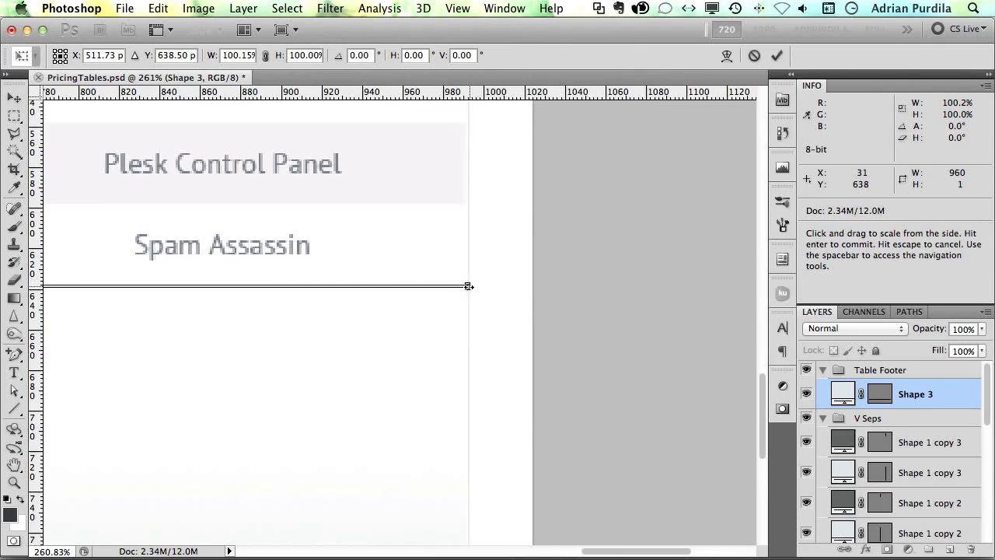
{"action": "key", "text": "Return"}
{"action": "key", "text": "super+1"}
{"action": "key", "text": "super+s"}
Step: Check the footer line along the table's width and nudge it slightly downward
{"action": "scroll", "coordinate": [489, 304], "scroll_direction": "right", "scroll_amount": 5}
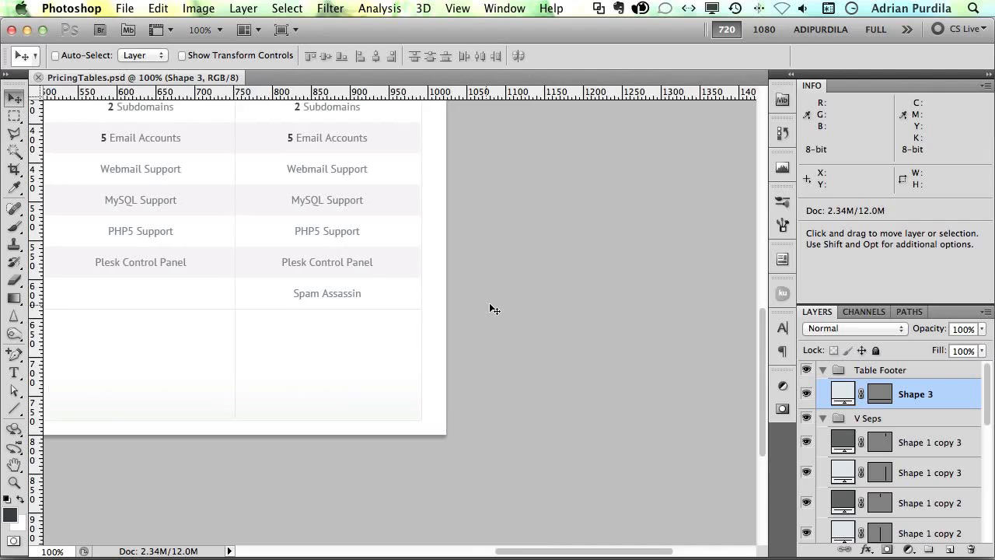
{"action": "scroll", "coordinate": [489, 304], "scroll_direction": "left", "scroll_amount": 4}
{"action": "scroll", "coordinate": [489, 304], "scroll_direction": "left", "scroll_amount": 10}
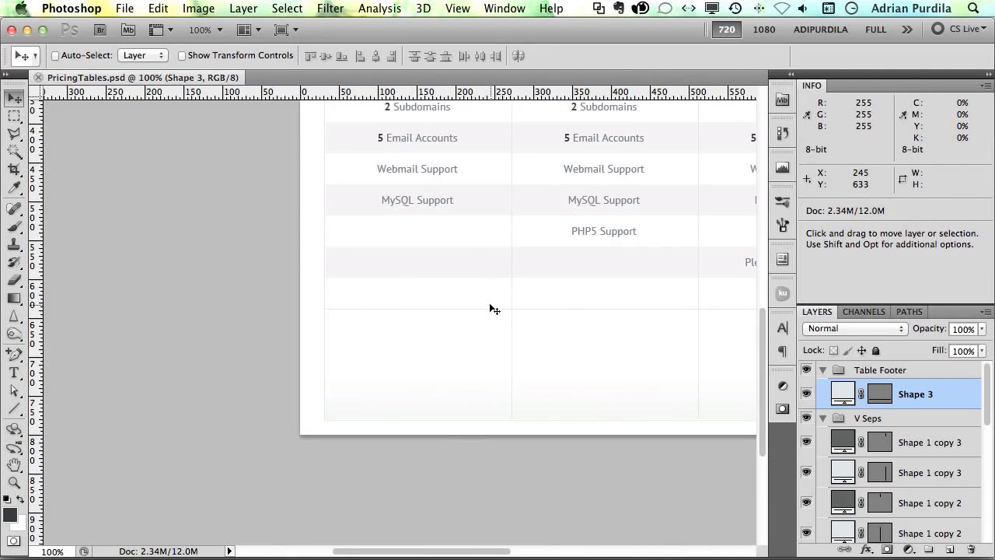
{"action": "scroll", "coordinate": [489, 309], "scroll_direction": "right", "scroll_amount": 3}
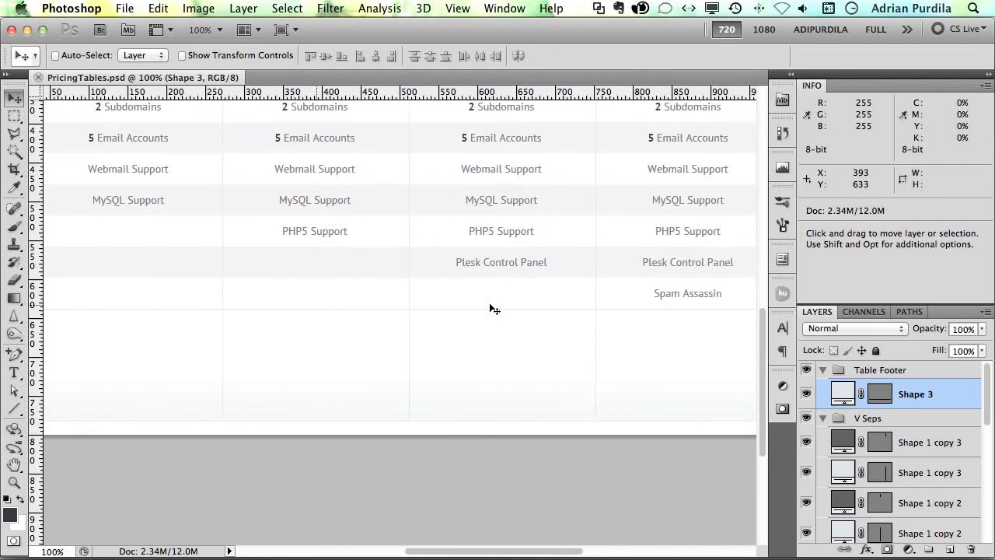
{"action": "key", "text": "Down"}
{"action": "key", "text": "Down"}
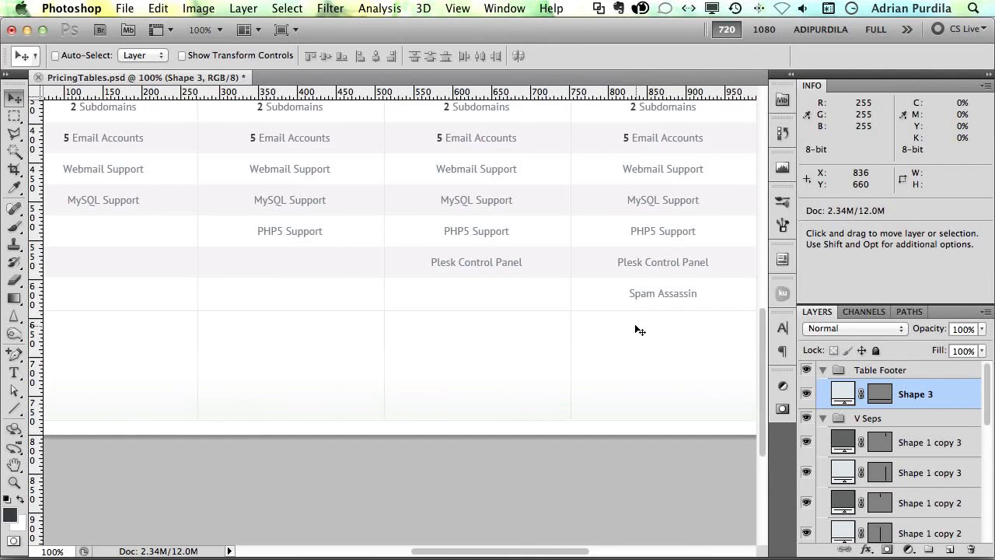
{"action": "key", "text": "Down"}
{"action": "key", "text": "Up"}
Step: Rename the footer line's layer as sep and save the document
{"action": "type", "text": "sep"}
{"action": "key", "text": "Return"}
{"action": "key", "text": "super+s"}
Step: Examine the footer prices and per month text of the finished table in Chrome, and review the header prices in the Photoshop design
{"action": "key", "text": "super+Tab"}
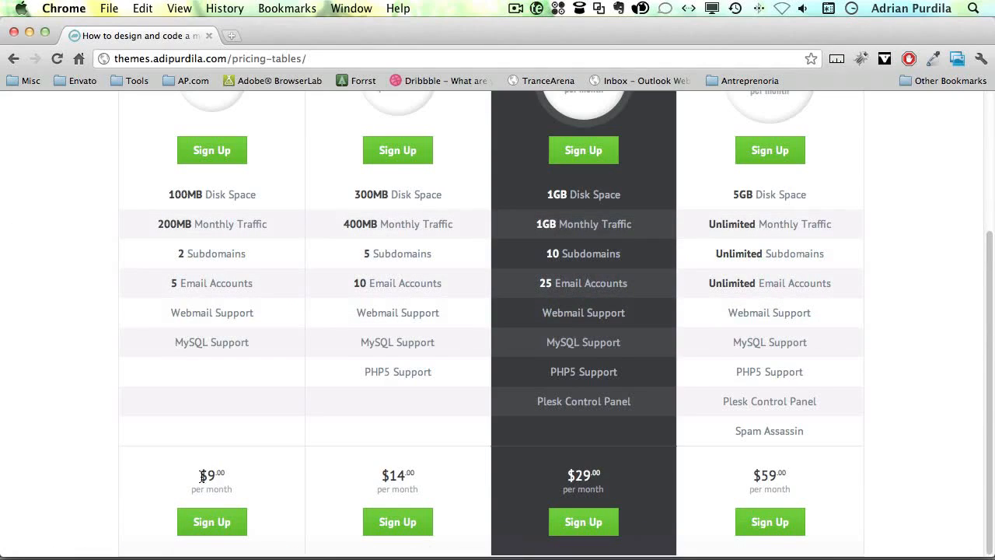
{"action": "left_click_drag", "start_coordinate": [201, 476], "coordinate": [237, 483]}
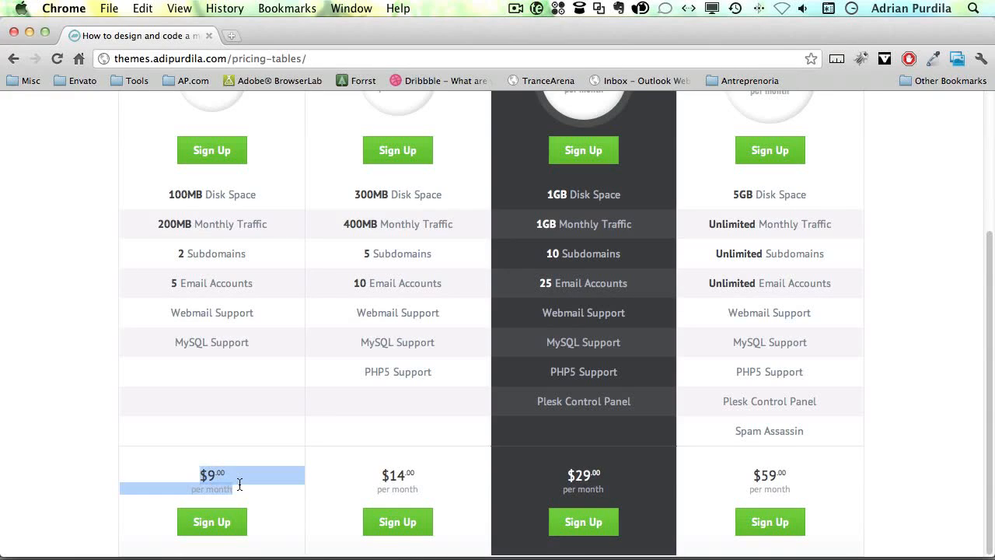
{"action": "left_click", "coordinate": [211, 475]}
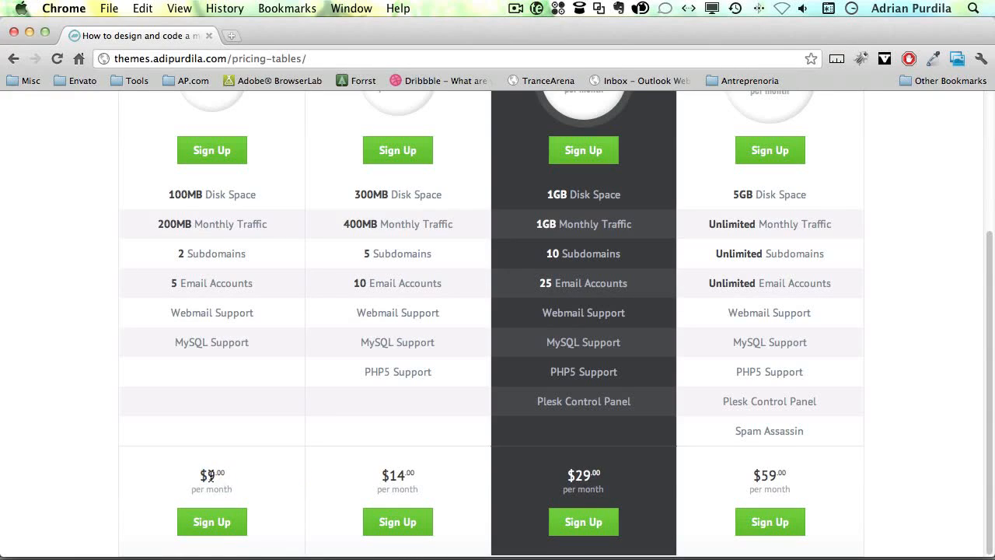
{"action": "left_click_drag", "start_coordinate": [195, 488], "coordinate": [234, 490]}
{"action": "left_click", "coordinate": [241, 491]}
{"action": "key", "text": "super+Tab"}
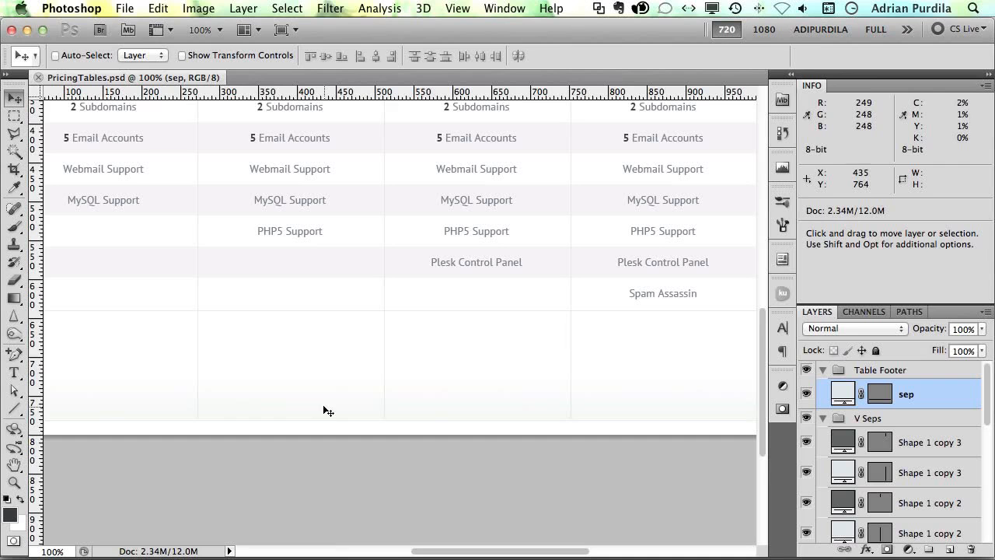
{"action": "scroll", "coordinate": [433, 398], "scroll_direction": "left", "scroll_amount": 5}
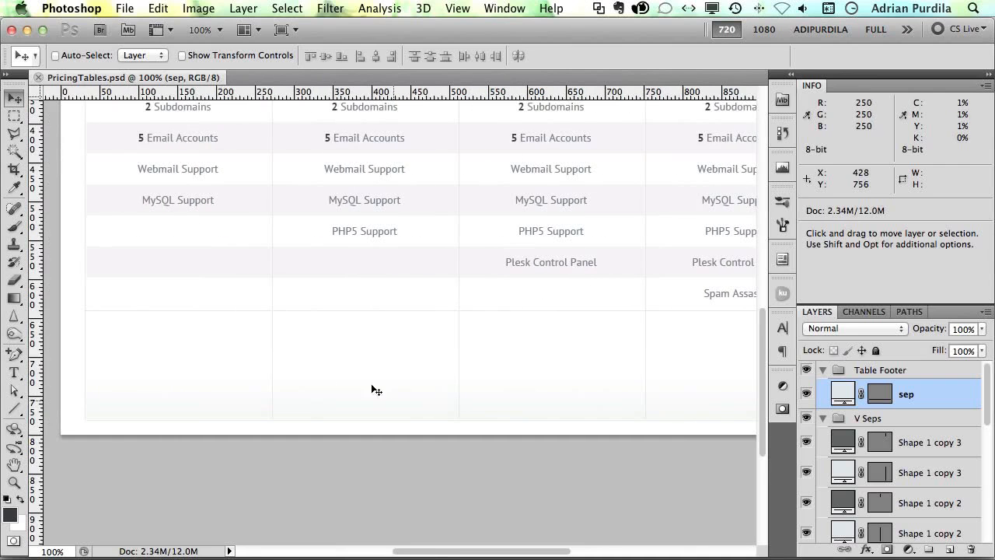
{"action": "scroll", "coordinate": [311, 327], "scroll_direction": "up", "scroll_amount": 8}
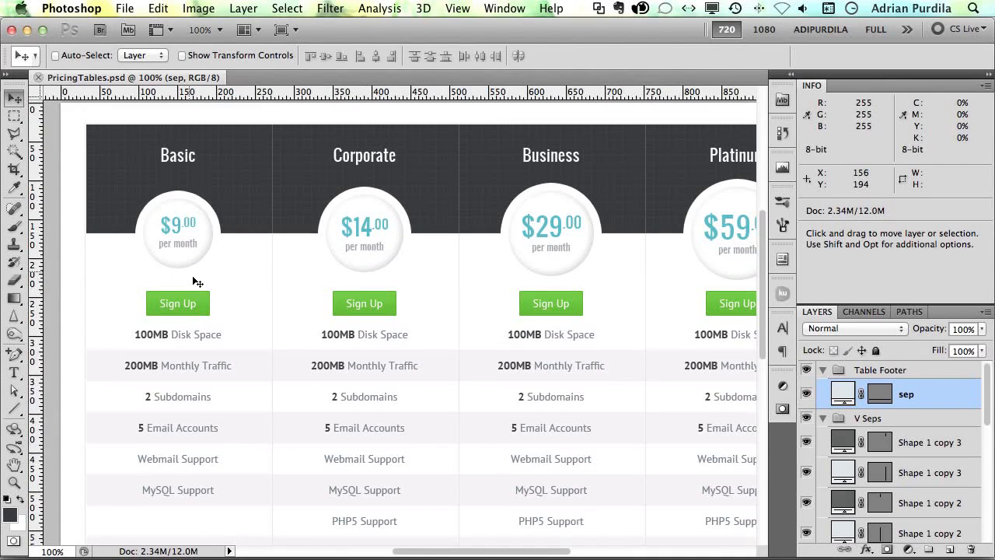
{"action": "scroll", "coordinate": [195, 282], "scroll_direction": "down", "scroll_amount": 7}
{"action": "scroll", "coordinate": [210, 405], "scroll_direction": "down", "scroll_amount": 2}
Step: Add a centred text layer in the Basic column's footer reading $9.00 with per month on a second line
{"action": "key", "text": "t"}
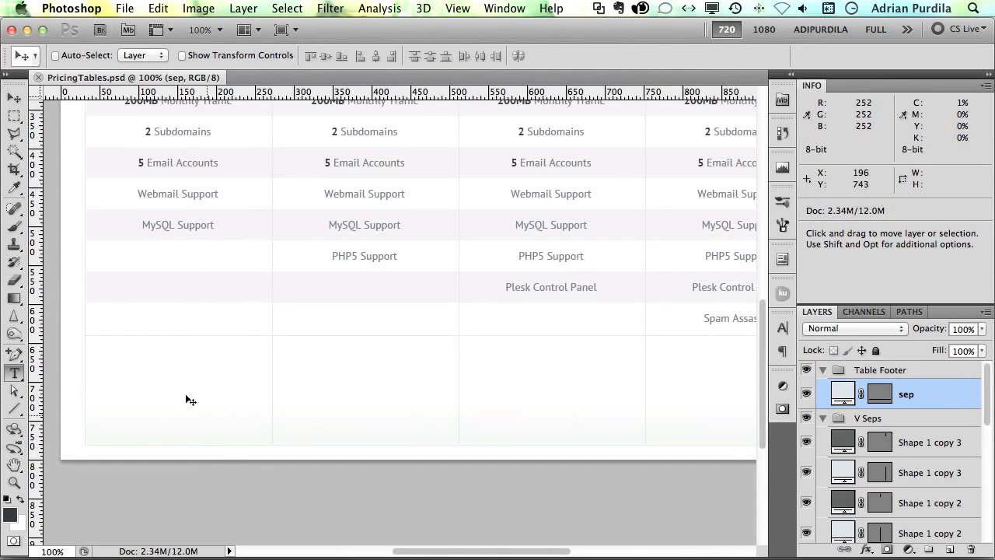
{"action": "left_click", "coordinate": [172, 378]}
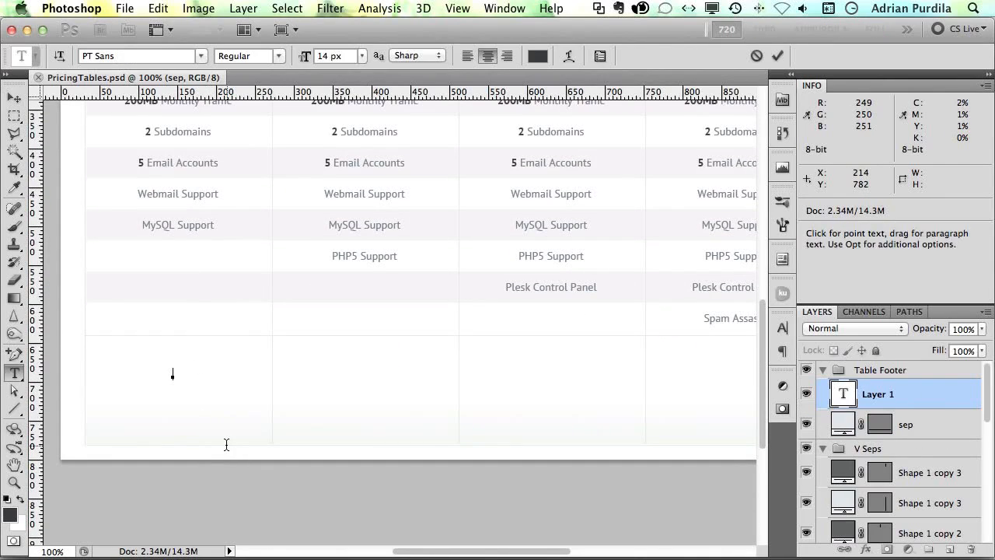
{"action": "type", "text": "$9.00"}
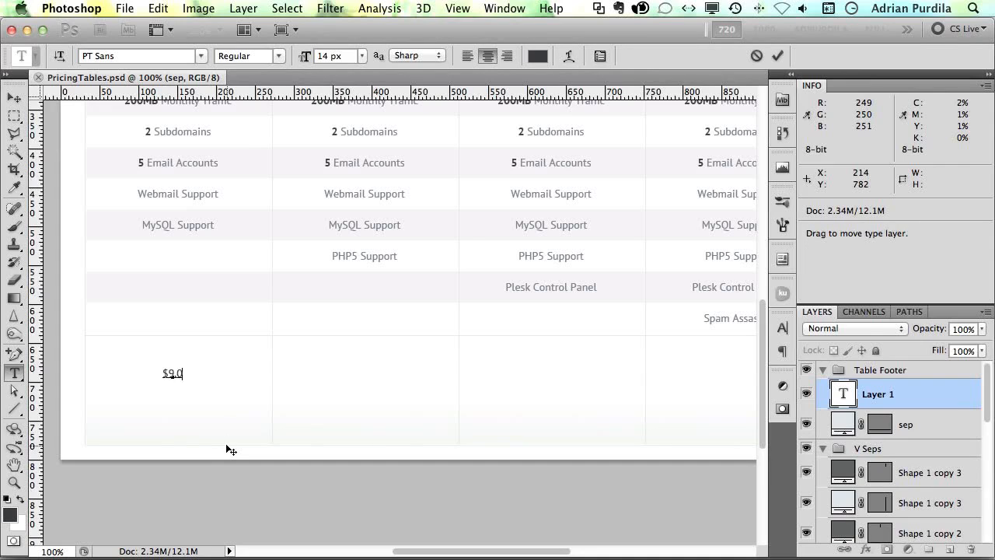
{"action": "key", "text": "Return"}
{"action": "type", "text": "per month"}
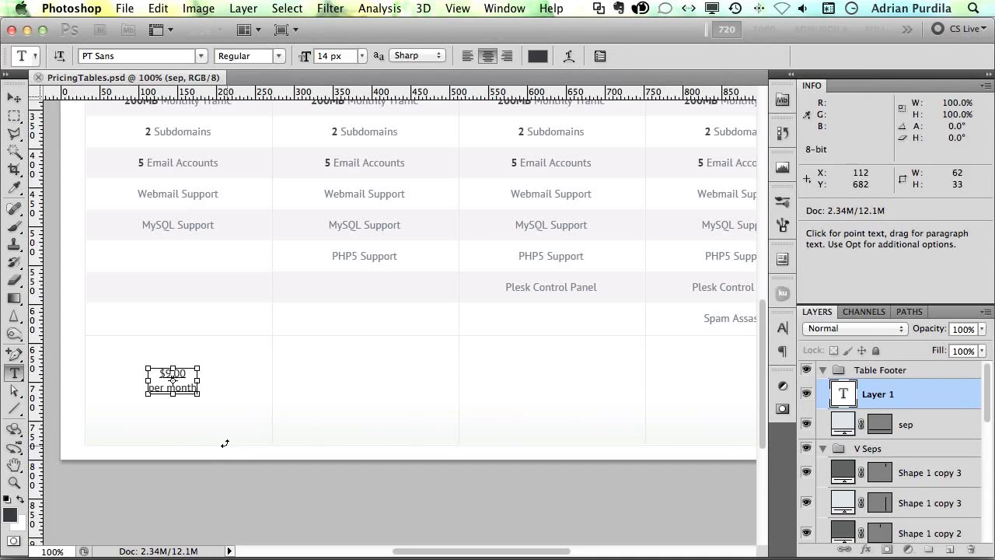
{"action": "key", "text": "ctrl+Return"}
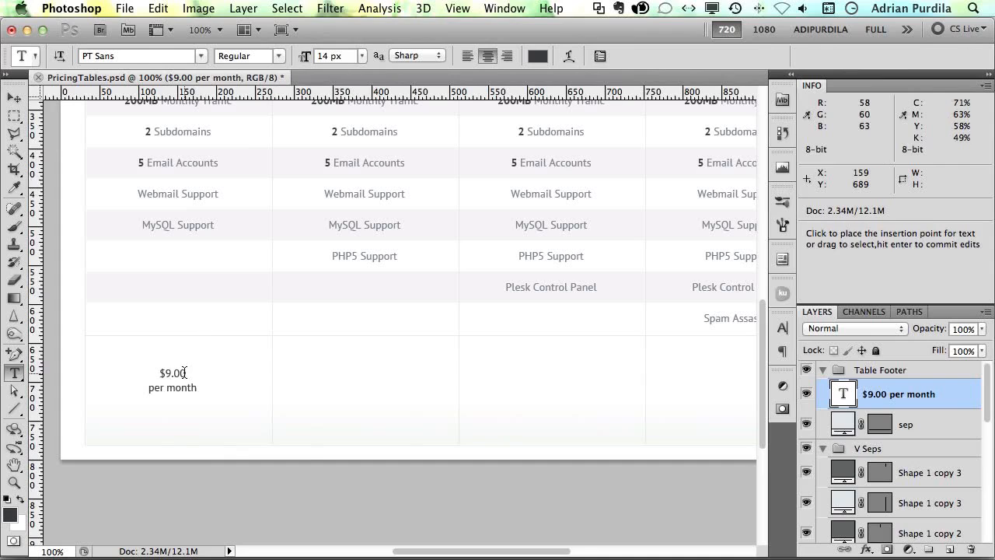
Step: Format the .00 of the $9.00 footer price as superscript
{"action": "left_click", "coordinate": [190, 372]}
{"action": "double_click", "coordinate": [193, 373]}
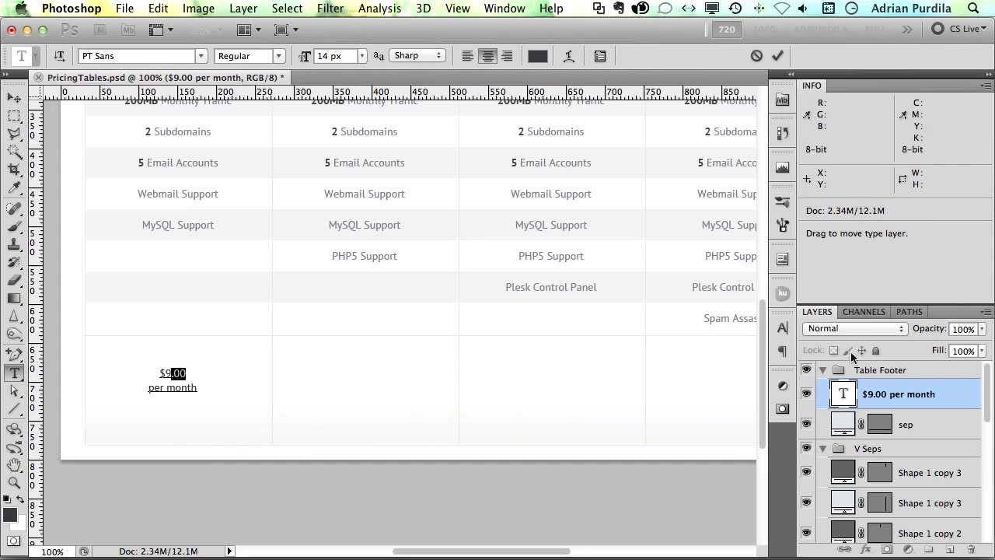
{"action": "left_click", "coordinate": [783, 327]}
{"action": "left_click", "coordinate": [688, 448]}
{"action": "left_click", "coordinate": [740, 323]}
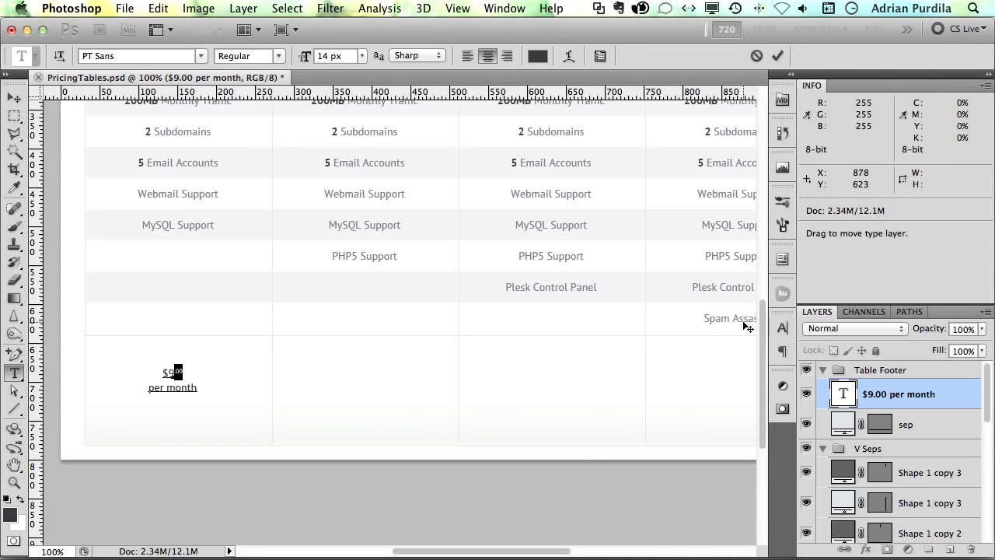
Step: Set the font size of the whole $9.00 line in the footer text to 18 px
{"action": "left_click", "coordinate": [163, 373]}
{"action": "key", "text": "shift+Down"}
{"action": "key", "text": "shift+Left"}
{"action": "key", "text": "shift+Left"}
{"action": "key", "text": "shift+Left"}
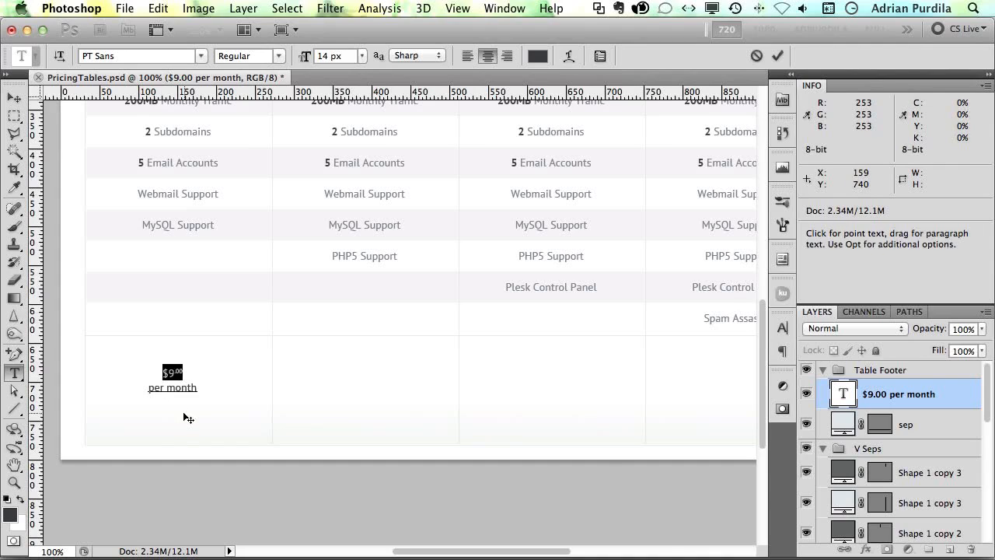
{"action": "left_click", "coordinate": [362, 57]}
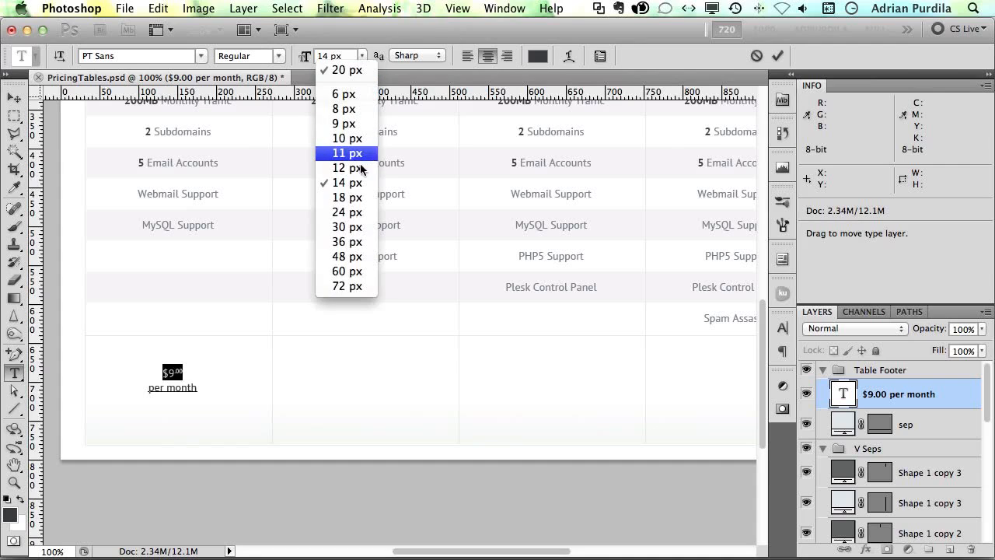
{"action": "left_click", "coordinate": [344, 211]}
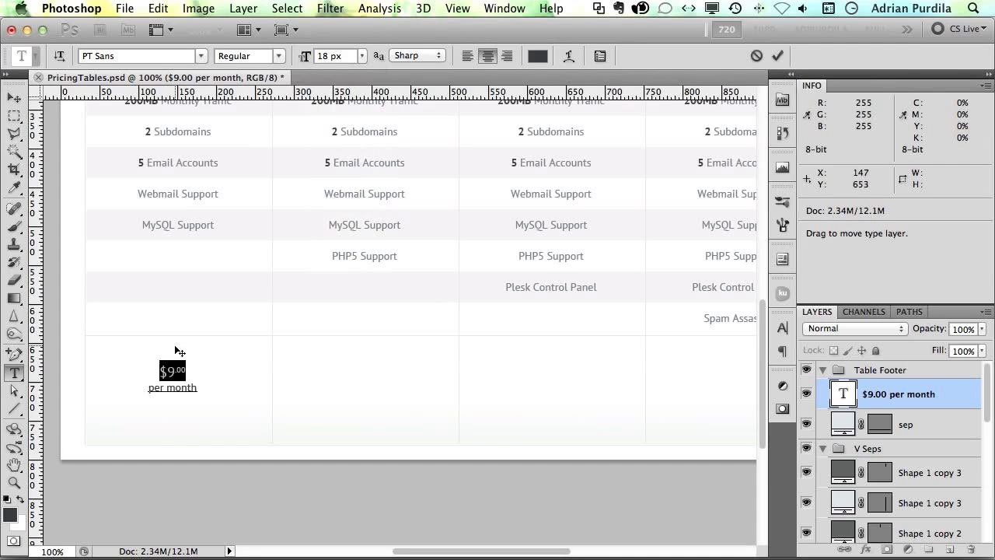
Step: Reduce the per month line under the footer price to 12 px
{"action": "left_click", "coordinate": [153, 390]}
{"action": "key", "text": "shift+Down"}
{"action": "key", "text": "super+shift+comma"}
{"action": "key", "text": "super+Return"}
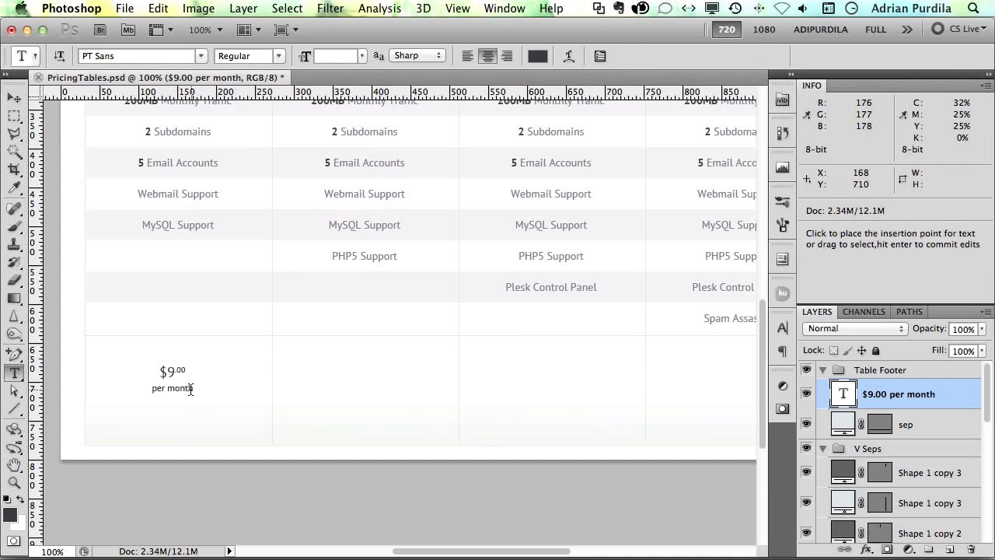
Step: Colour the footer's per month line with hex a1a7b0 and save the document
{"action": "left_click_drag", "start_coordinate": [194, 388], "coordinate": [135, 388]}
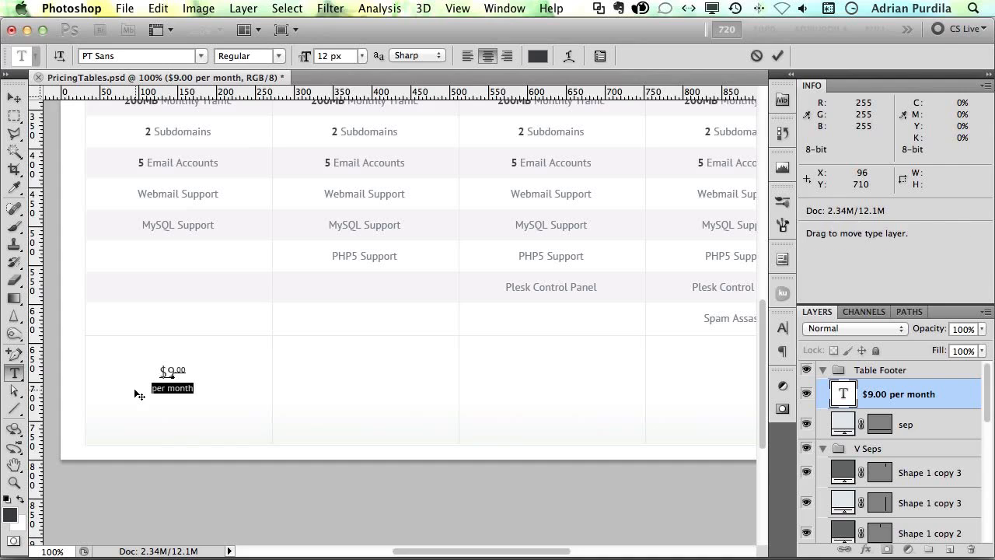
{"action": "left_click", "coordinate": [540, 54]}
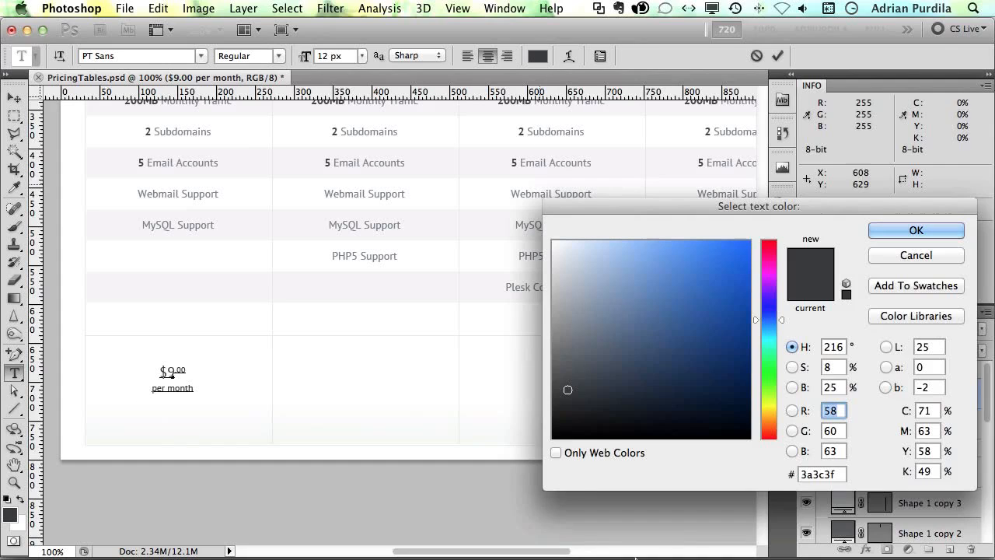
{"action": "double_click", "coordinate": [819, 473]}
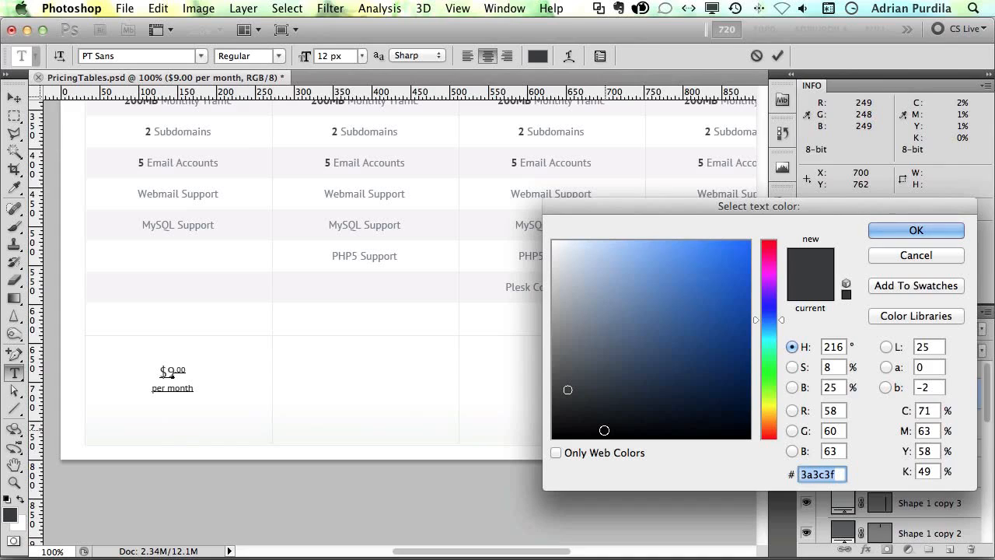
{"action": "type", "text": "00a1a7"}
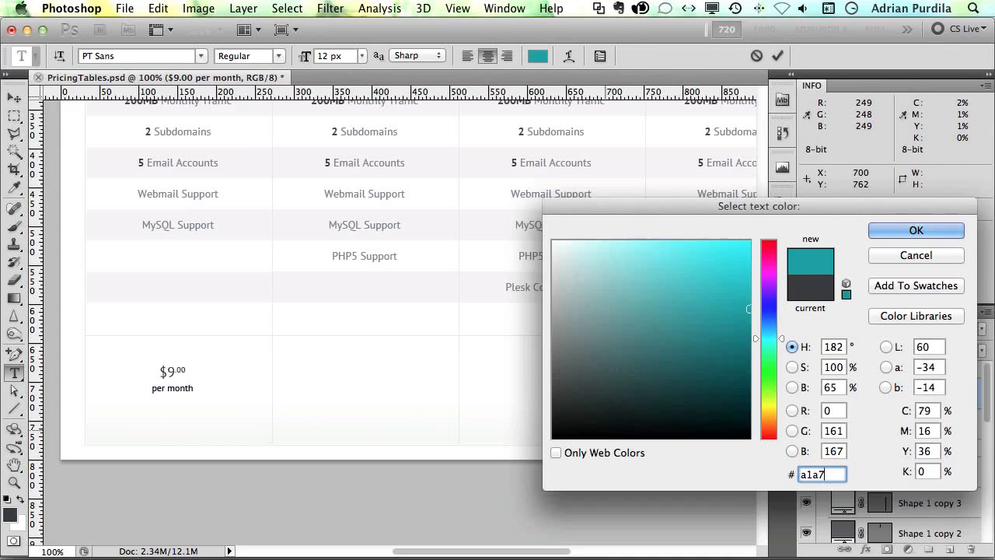
{"action": "type", "text": "b0"}
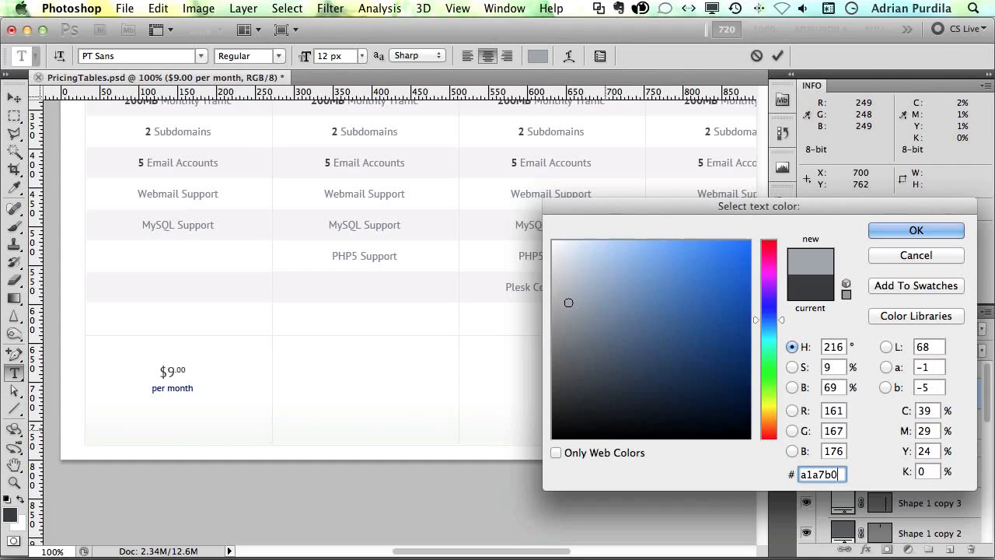
{"action": "key", "text": "Return"}
{"action": "key", "text": "super+Return"}
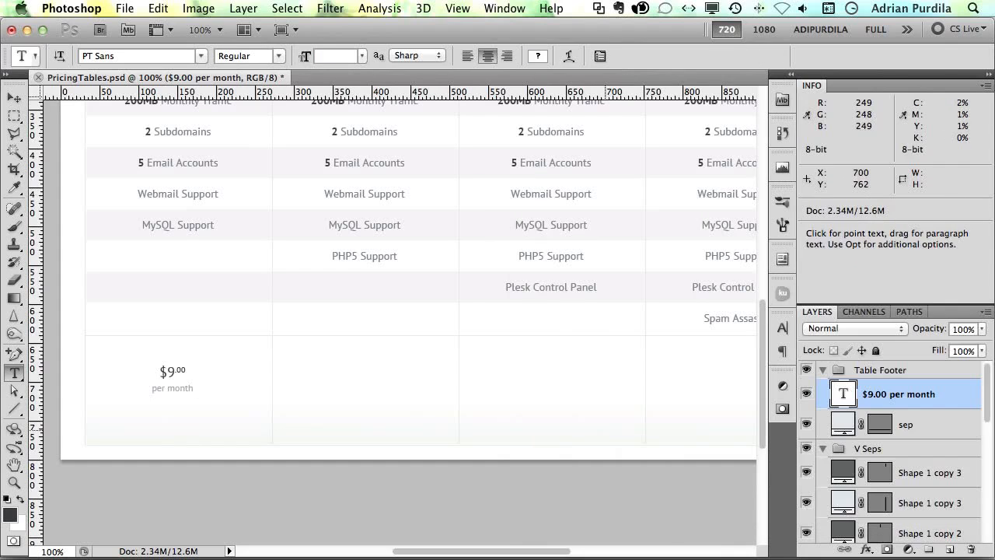
{"action": "key", "text": "v"}
{"action": "key", "text": "super+s"}
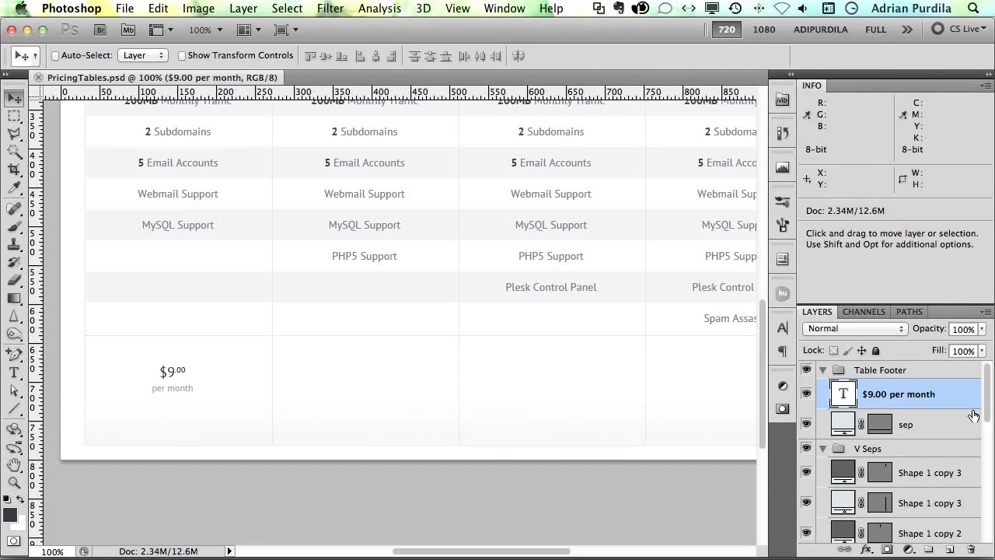
Step: Duplicate Col1's Sign Up Button group, place the copy under the footer price, and put it inside the Table Footer group
{"action": "left_click", "coordinate": [823, 449]}
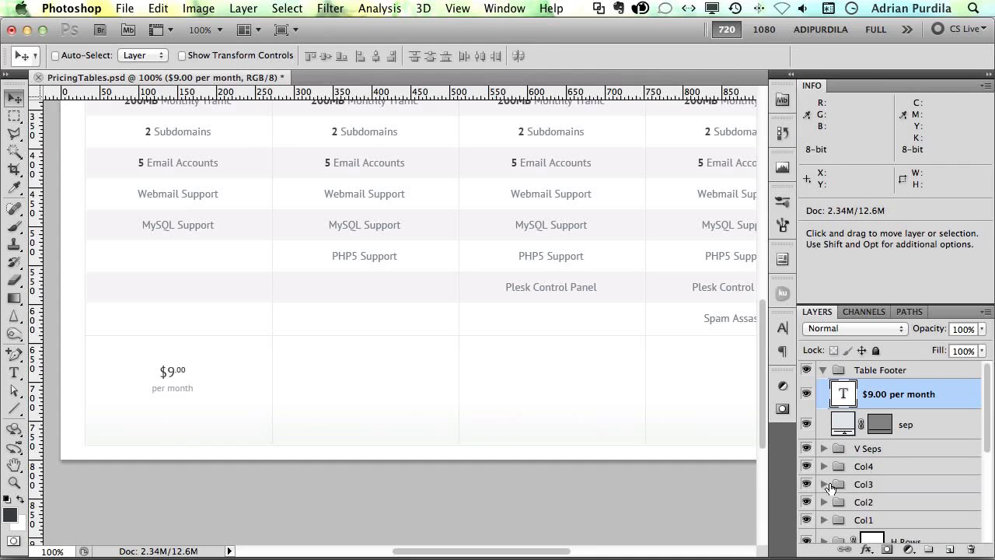
{"action": "left_click", "coordinate": [823, 520]}
{"action": "scroll", "coordinate": [876, 504], "scroll_direction": "down", "scroll_amount": 3}
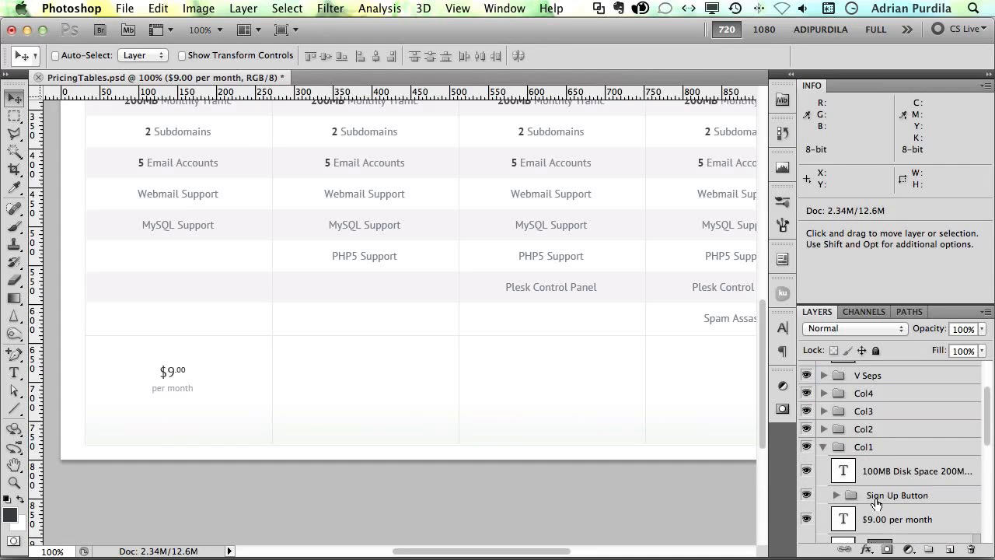
{"action": "left_click", "coordinate": [877, 503]}
{"action": "left_click_drag", "start_coordinate": [217, 156], "coordinate": [217, 486]}
{"action": "left_click_drag", "start_coordinate": [216, 395], "coordinate": [216, 432]}
{"action": "left_click_drag", "start_coordinate": [861, 503], "coordinate": [880, 393]}
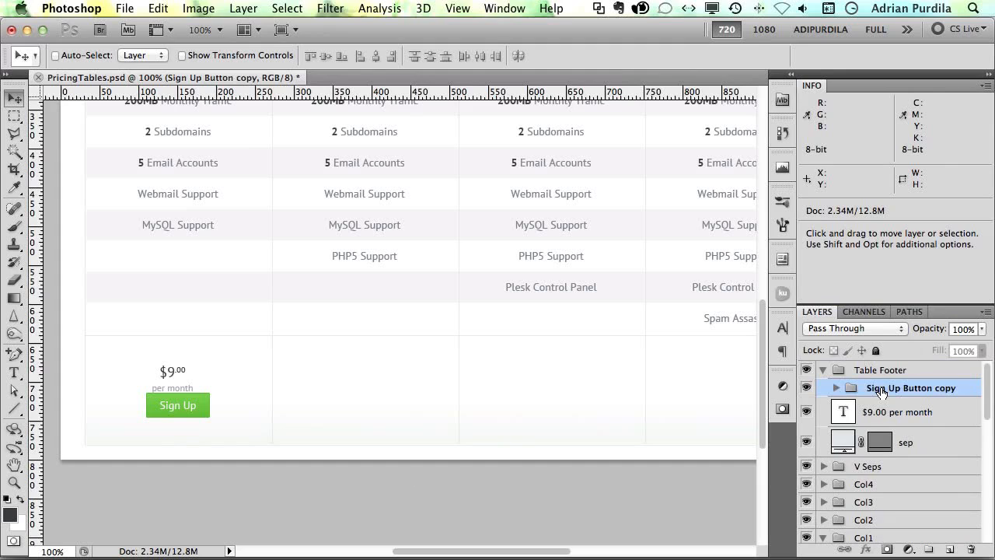
Step: Align the footer price and Sign Up button copy on their horizontal centres, and lower the button to leave a gap below per month
{"action": "left_click", "coordinate": [896, 416]}
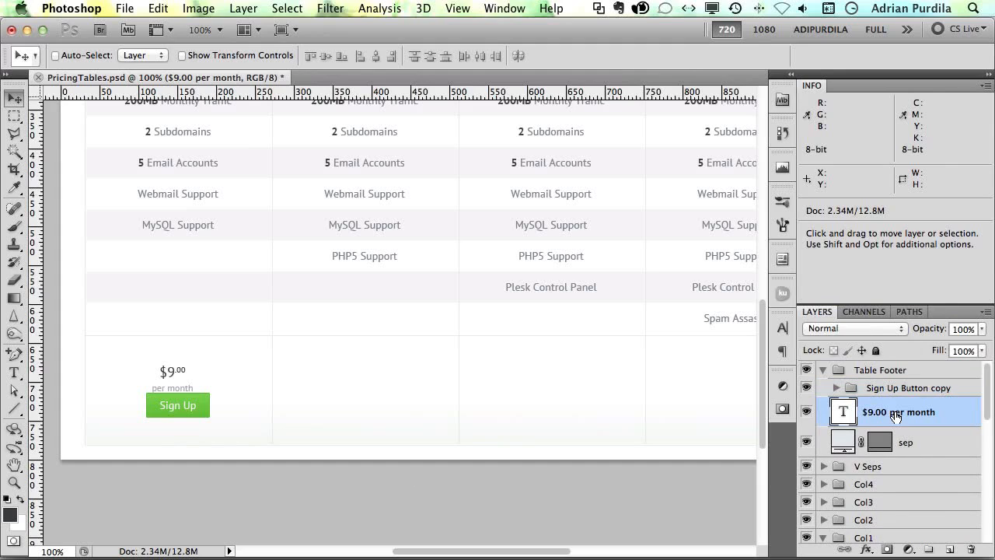
{"action": "left_click", "coordinate": [894, 392], "text": "shift"}
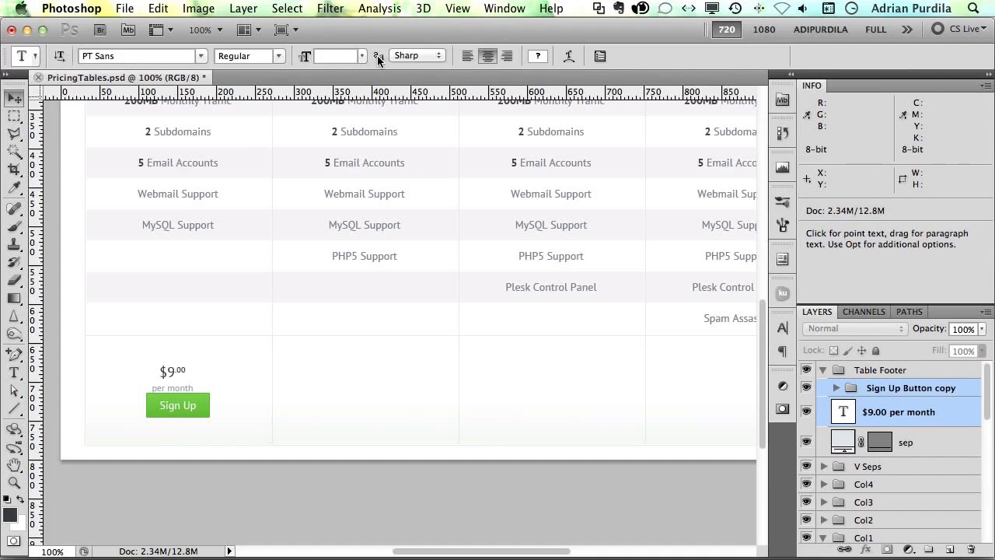
{"action": "left_click", "coordinate": [376, 56]}
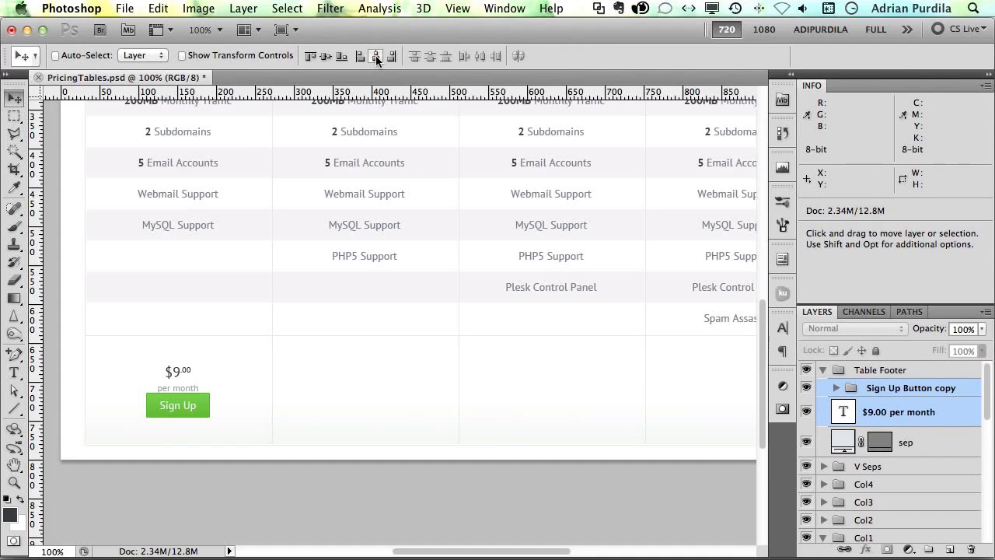
{"action": "left_click", "coordinate": [911, 388]}
{"action": "left_click_drag", "start_coordinate": [146, 388], "coordinate": [147, 404]}
{"action": "key", "text": "Up"}
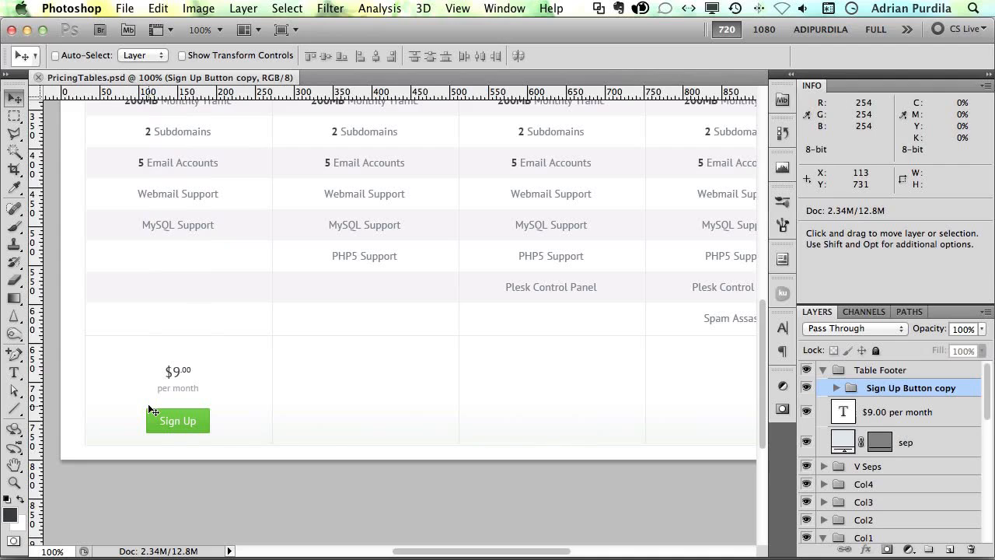
Step: Shift the footer price text and Sign Up button together slightly upward in the Basic column's footer cell
{"action": "left_click", "coordinate": [900, 412], "text": "shift"}
{"action": "mouse_move", "coordinate": [189, 401]}
{"action": "left_mouse_down"}
{"action": "mouse_move", "coordinate": [191, 375]}
{"action": "mouse_move", "coordinate": [189, 403]}
{"action": "left_mouse_up"}
{"action": "key", "text": "Down"}
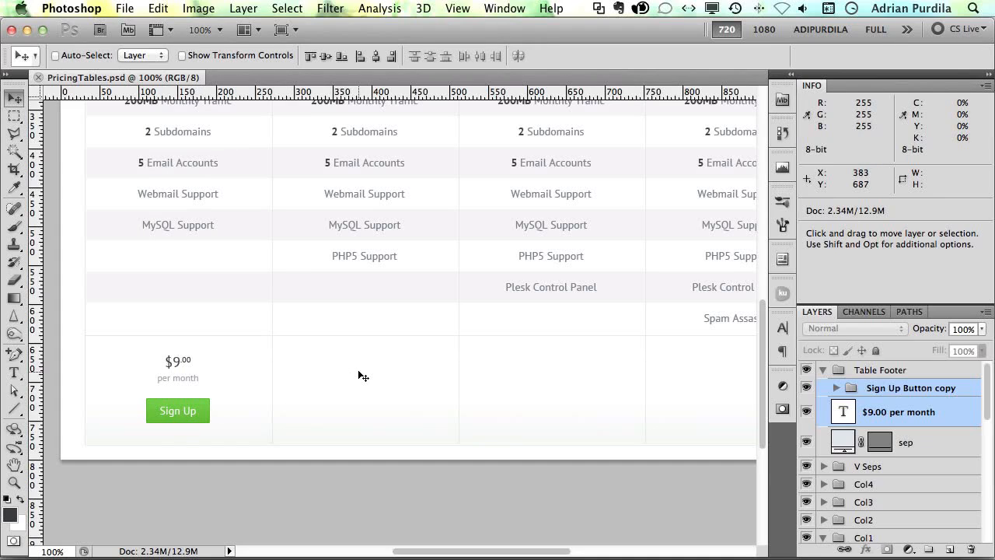
Step: Copy the footer price and Sign Up button horizontally into the Corporate column and change the copied price to $14.00
{"action": "key", "text": "alt+shift"}
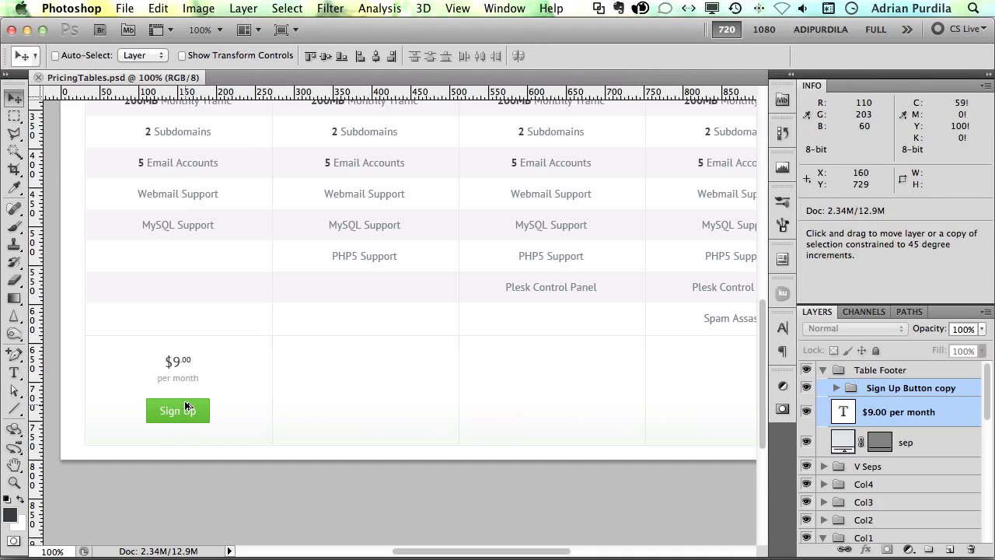
{"action": "left_click_drag", "start_coordinate": [187, 404], "coordinate": [372, 404]}
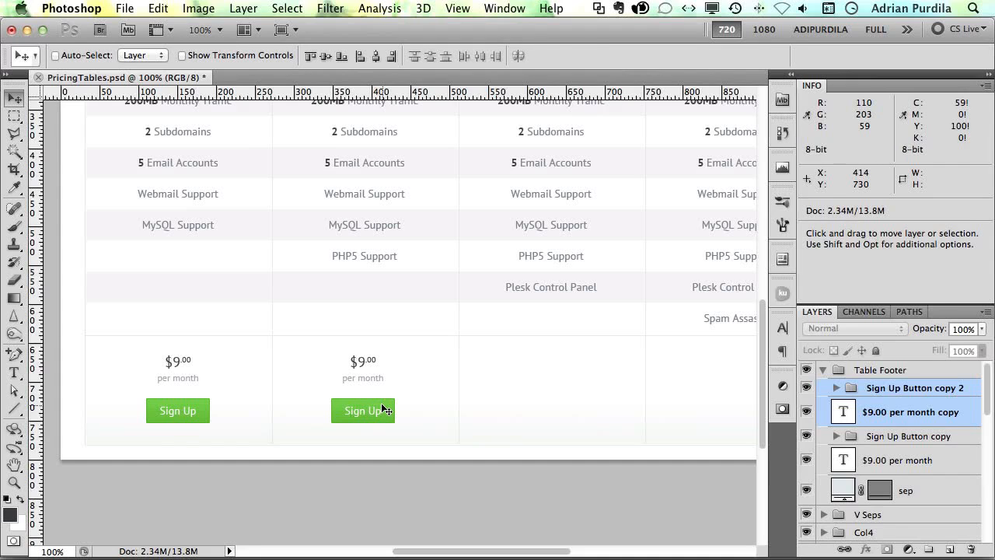
{"action": "key", "text": "t"}
{"action": "double_click", "coordinate": [362, 361]}
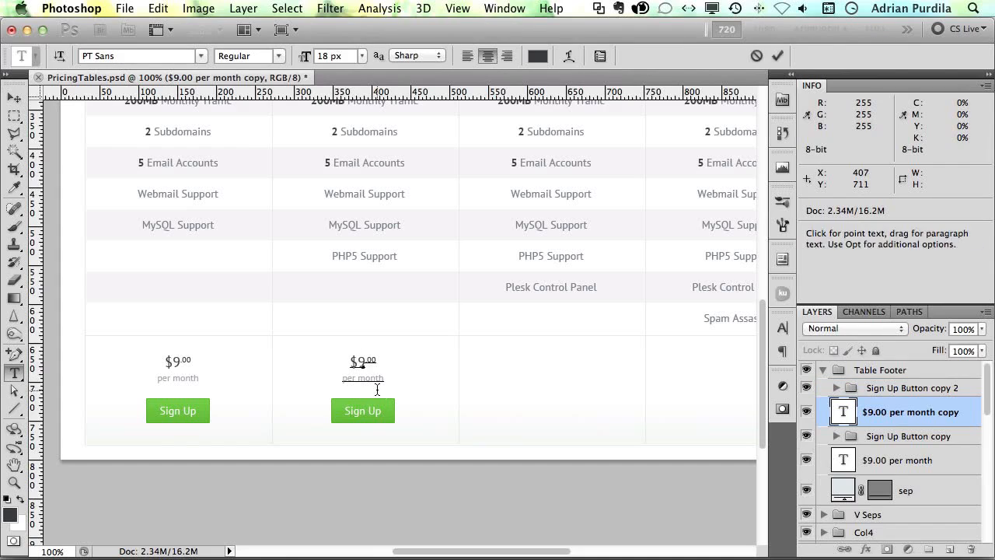
{"action": "type", "text": "14"}
{"action": "key", "text": "ctrl+Return"}
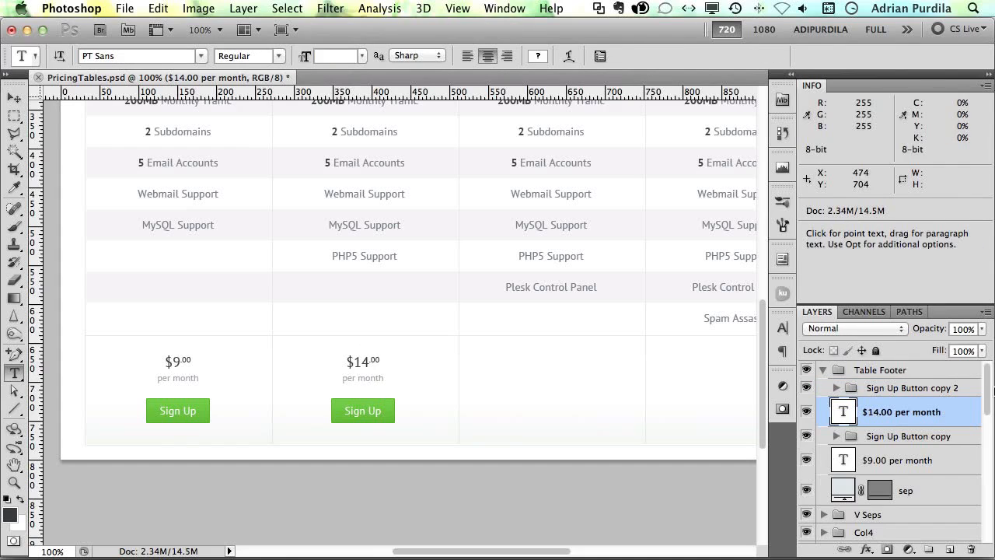
Step: Show the guides and centre the $14.00 price and its button horizontally on a selection spanning the Corporate column, then deselect
{"action": "key", "text": "v"}
{"action": "left_click", "coordinate": [892, 388], "text": "shift"}
{"action": "key", "text": "ctrl+semicolon"}
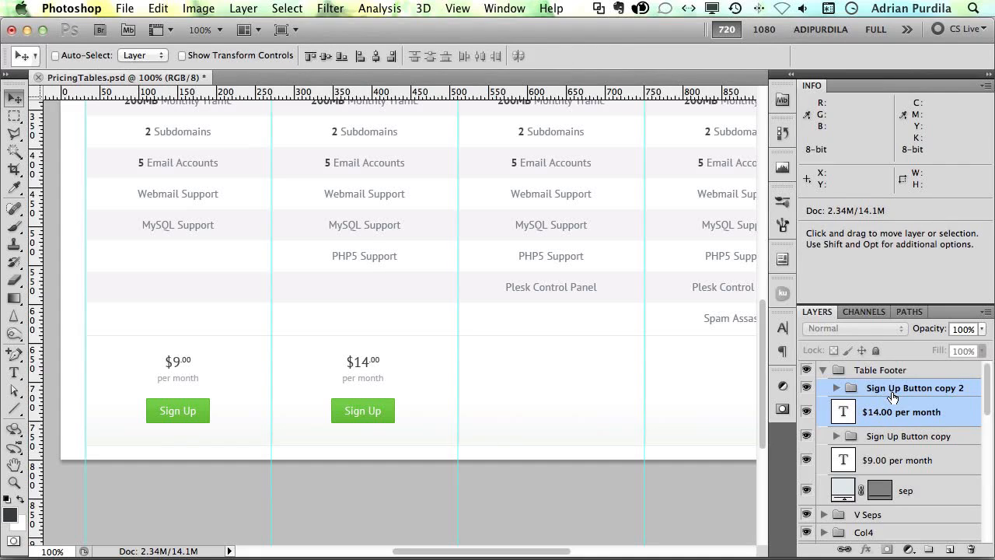
{"action": "key", "text": "m"}
{"action": "left_click_drag", "start_coordinate": [272, 267], "coordinate": [457, 312]}
{"action": "key", "text": "v"}
{"action": "left_click", "coordinate": [375, 55]}
{"action": "key", "text": "ctrl+d"}
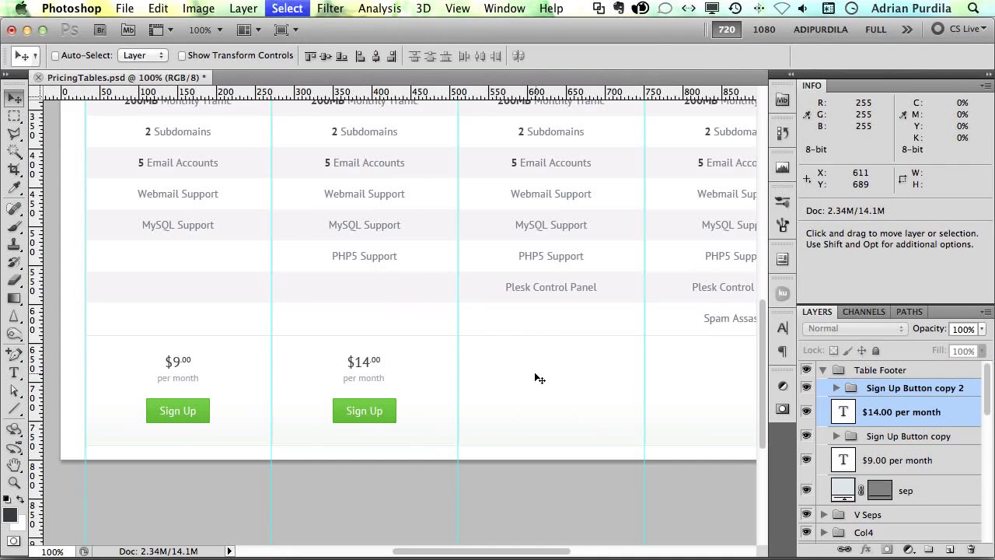
Step: Centre the $9.00 footer price and its Sign Up button horizontally on a selection spanning the Basic column, then deselect
{"action": "left_click", "coordinate": [174, 362], "text": "ctrl"}
{"action": "key", "text": "t"}
{"action": "key", "text": "m"}
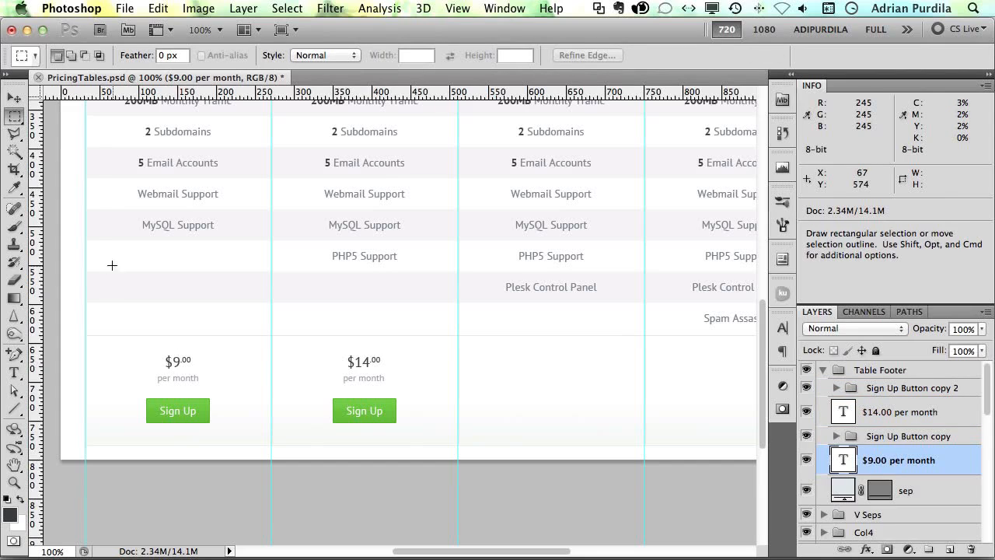
{"action": "left_click_drag", "start_coordinate": [85, 254], "coordinate": [271, 302]}
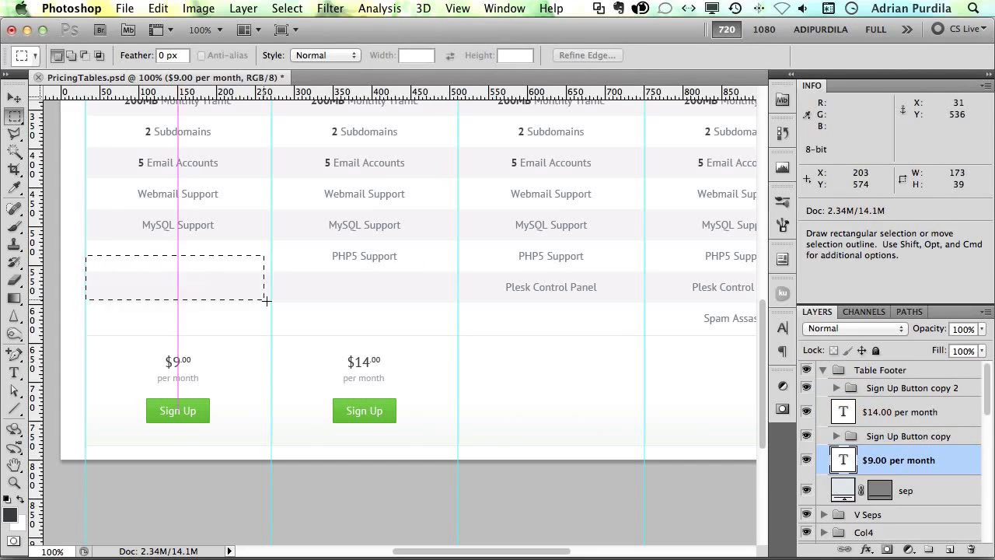
{"action": "key", "text": "v"}
{"action": "left_click", "coordinate": [905, 496], "text": "shift"}
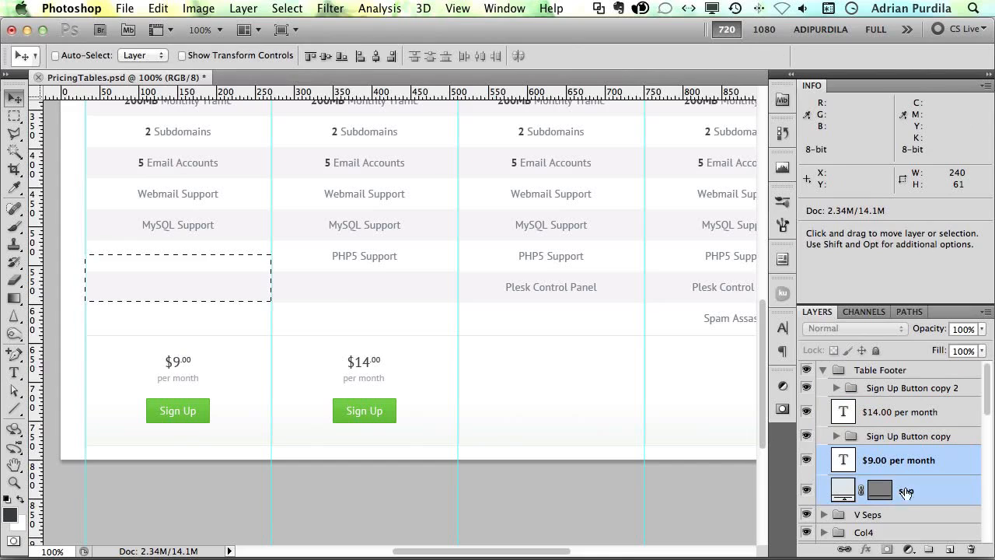
{"action": "left_click", "coordinate": [901, 454]}
{"action": "double_click", "coordinate": [901, 442]}
{"action": "key", "text": "Escape"}
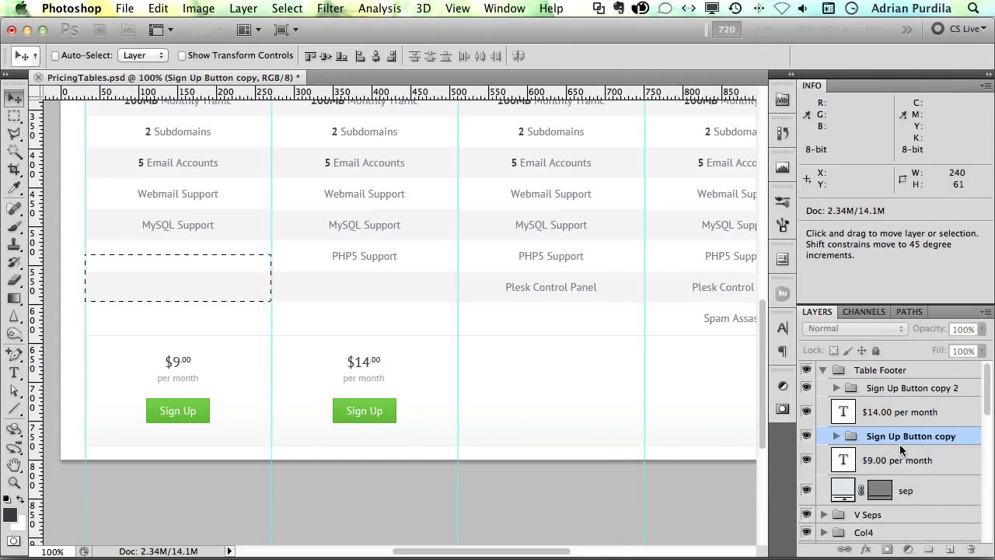
{"action": "left_click", "coordinate": [898, 459], "text": "shift"}
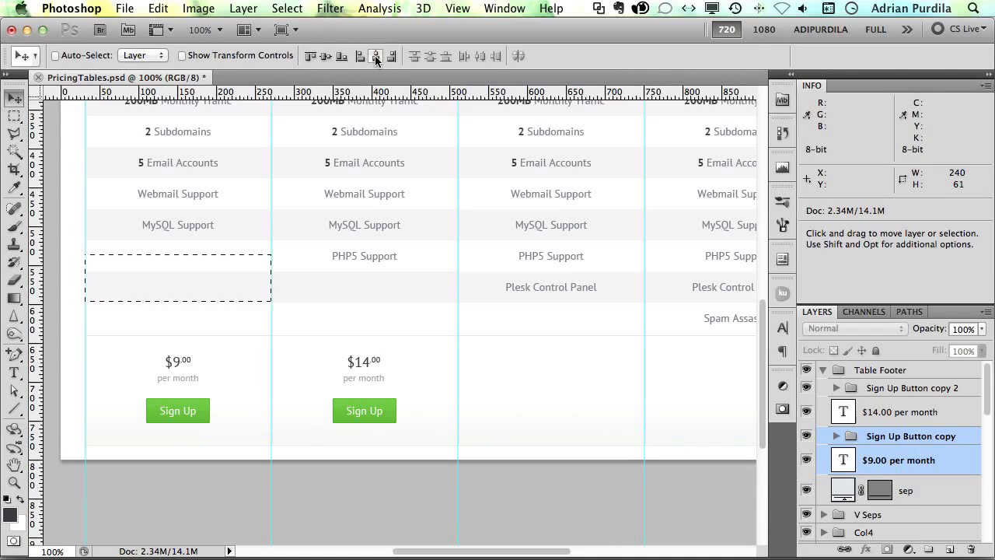
{"action": "key", "text": "super+d"}
Step: Copy the $9.00 and $14.00 footer prices with their Sign Up buttons horizontally into the Business and Platinum columns
{"action": "key", "text": "t"}
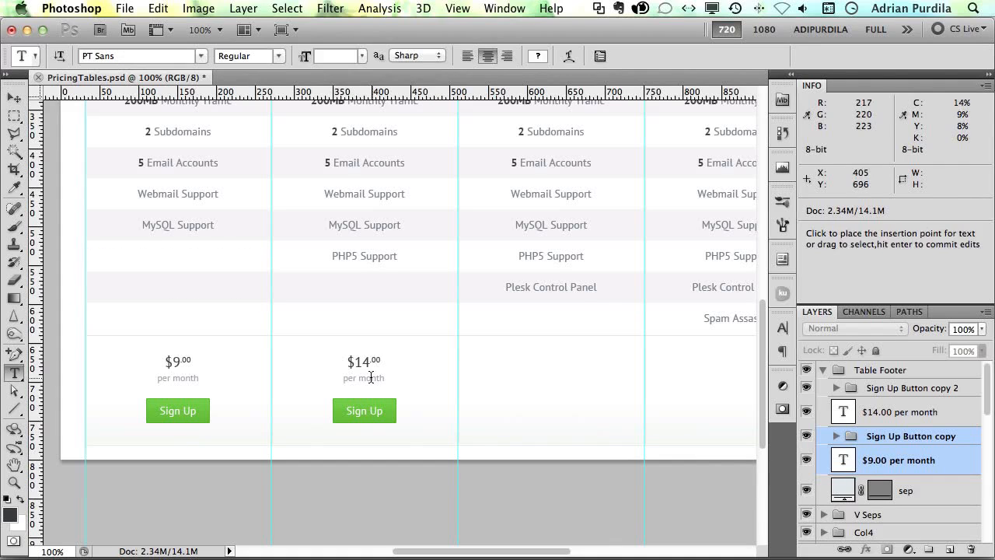
{"action": "left_click", "coordinate": [371, 377]}
{"action": "key", "text": "super+Return"}
{"action": "key", "text": "v"}
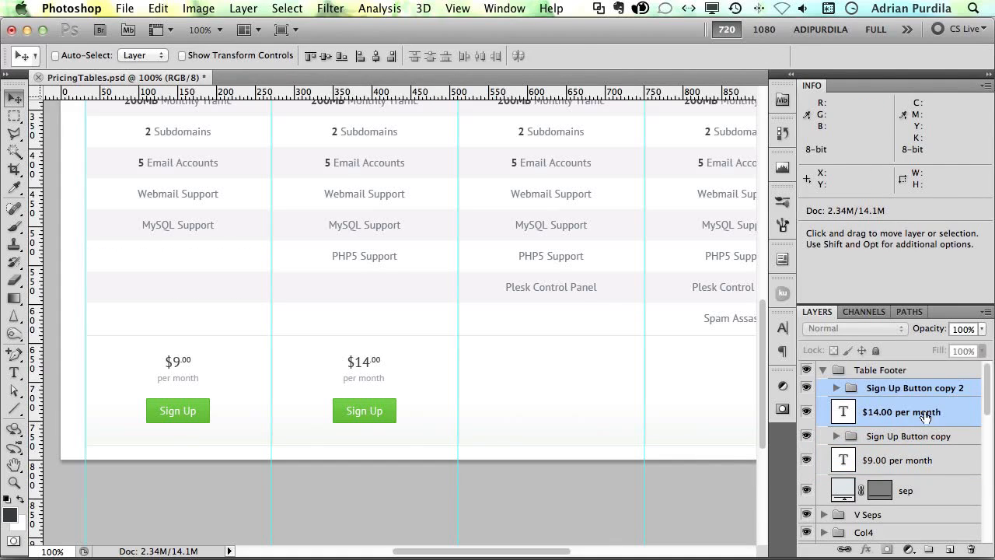
{"action": "left_click", "coordinate": [916, 463]}
{"action": "left_click", "coordinate": [901, 394], "text": "shift"}
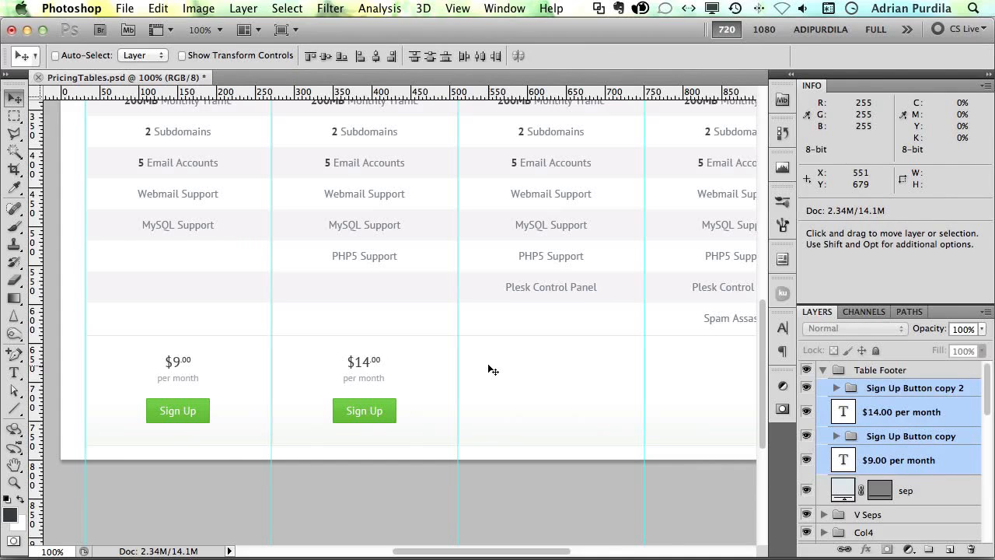
{"action": "scroll", "coordinate": [350, 388], "scroll_direction": "right", "scroll_amount": 5}
{"action": "left_click_drag", "start_coordinate": [245, 402], "coordinate": [633, 408]}
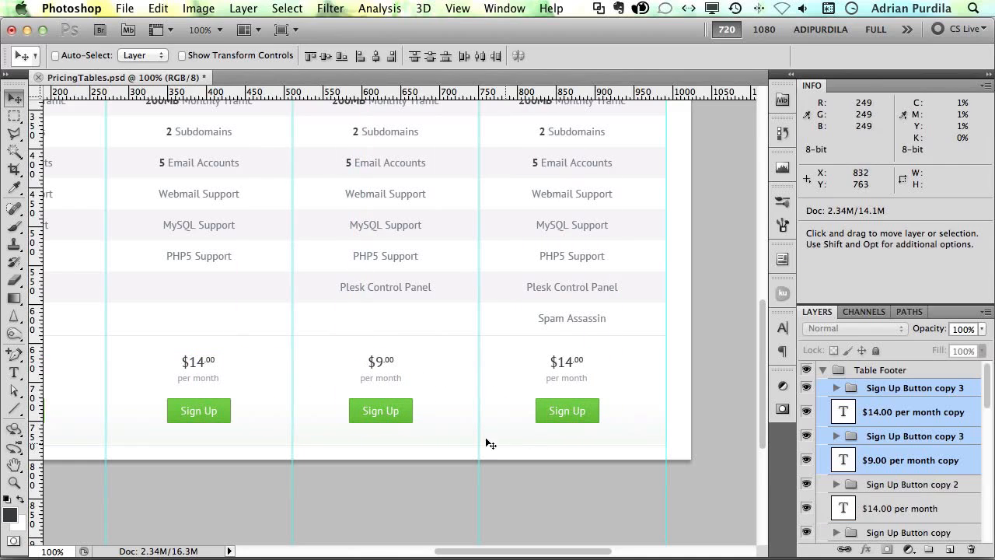
Step: Change the copied footer price in the Business column to $29.00
{"action": "key", "text": "t"}
{"action": "left_click", "coordinate": [368, 364]}
{"action": "type", "text": "2"}
{"action": "key", "text": "super+Return"}
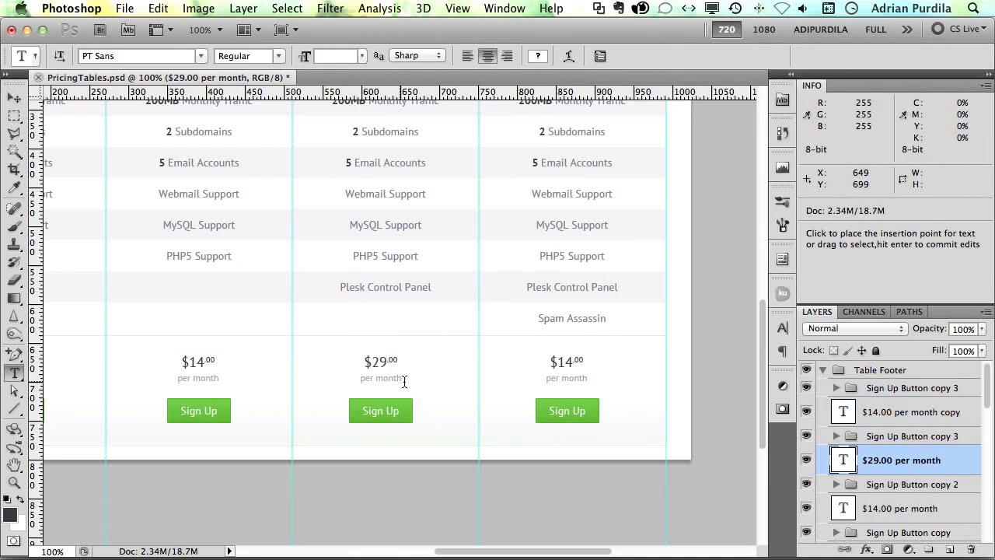
Step: Centre the $29.00 footer price and its Sign Up button horizontally on a selection spanning the Business column, then deselect
{"action": "key", "text": "v"}
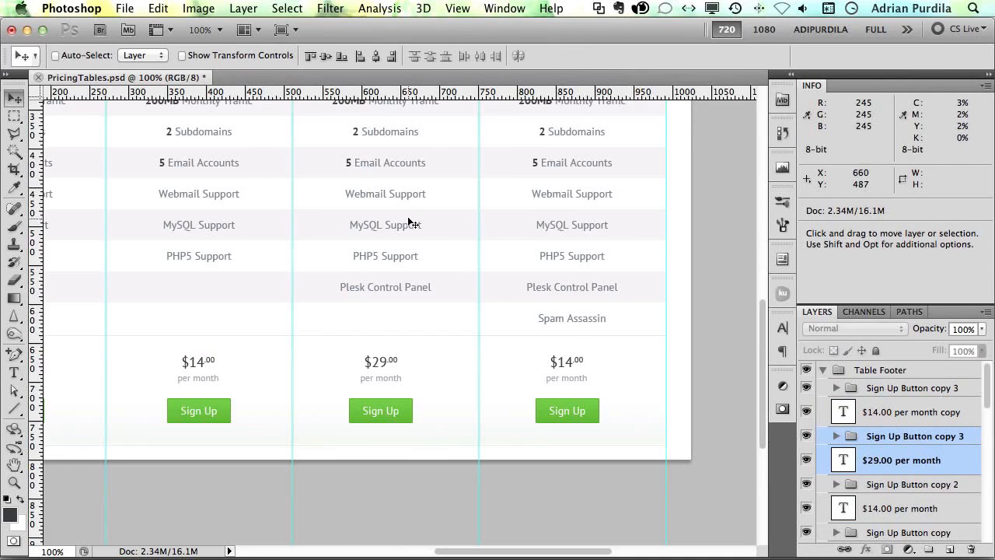
{"action": "key", "text": "m"}
{"action": "left_click_drag", "start_coordinate": [292, 251], "coordinate": [477, 298]}
{"action": "key", "text": "v"}
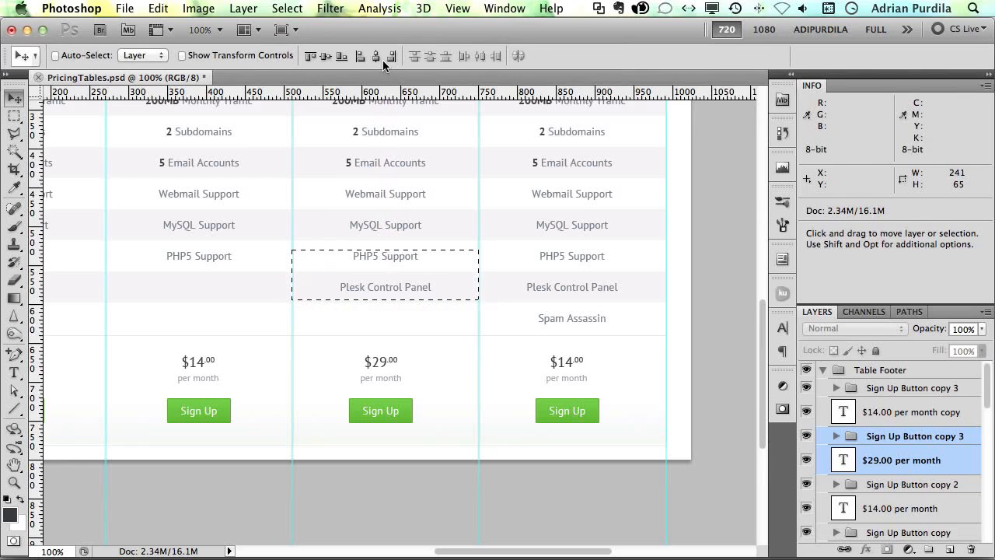
{"action": "left_click", "coordinate": [381, 58]}
{"action": "key", "text": "super+d"}
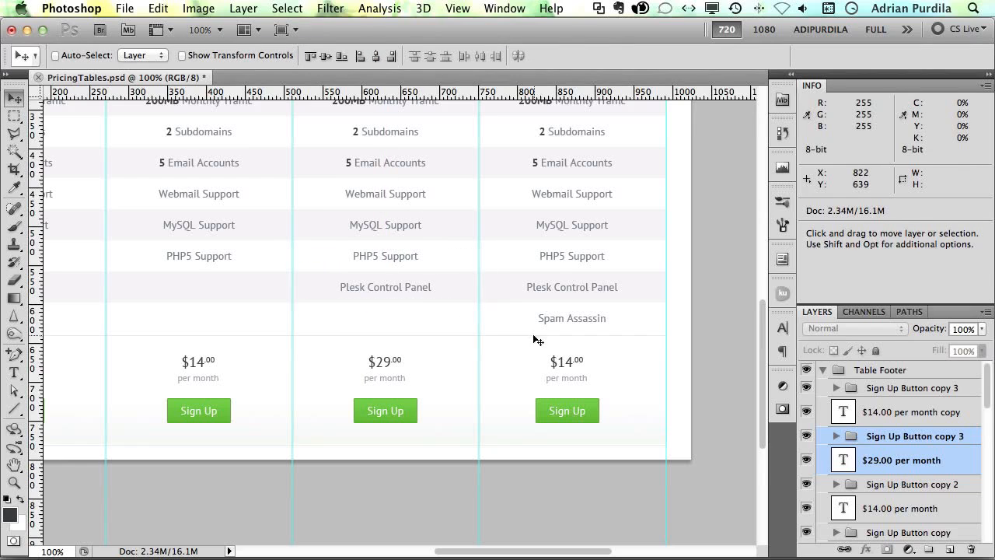
Step: Change the copied footer price in the Platinum column to $59.00
{"action": "key", "text": "t"}
{"action": "left_click", "coordinate": [554, 363]}
{"action": "type", "text": "59"}
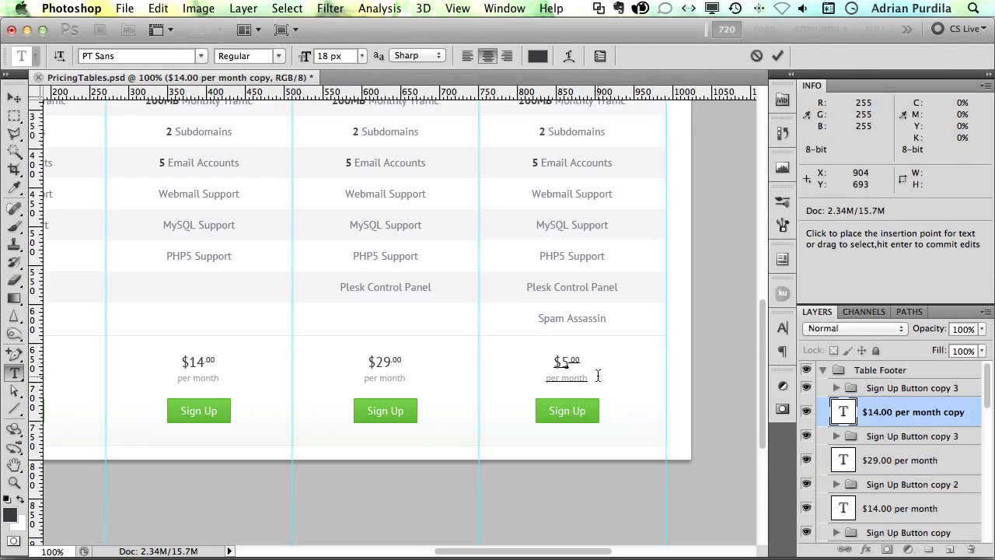
{"action": "key", "text": "super+Return"}
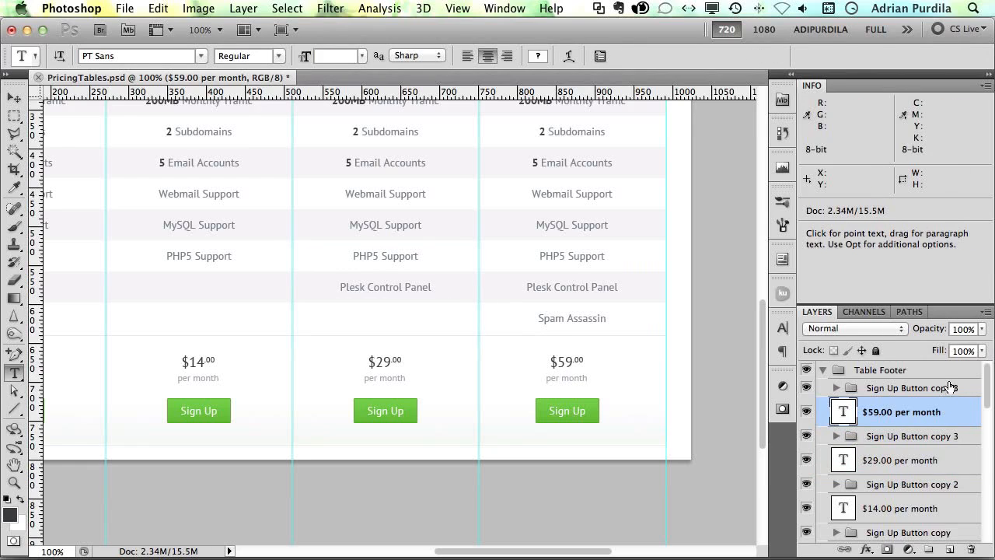
Step: Centre the $59.00 footer price and its Sign Up button horizontally on a selection spanning the Platinum column, then deselect
{"action": "left_click", "coordinate": [909, 387], "text": "shift"}
{"action": "key", "text": "m"}
{"action": "left_click_drag", "start_coordinate": [484, 265], "coordinate": [665, 307]}
{"action": "key", "text": "v"}
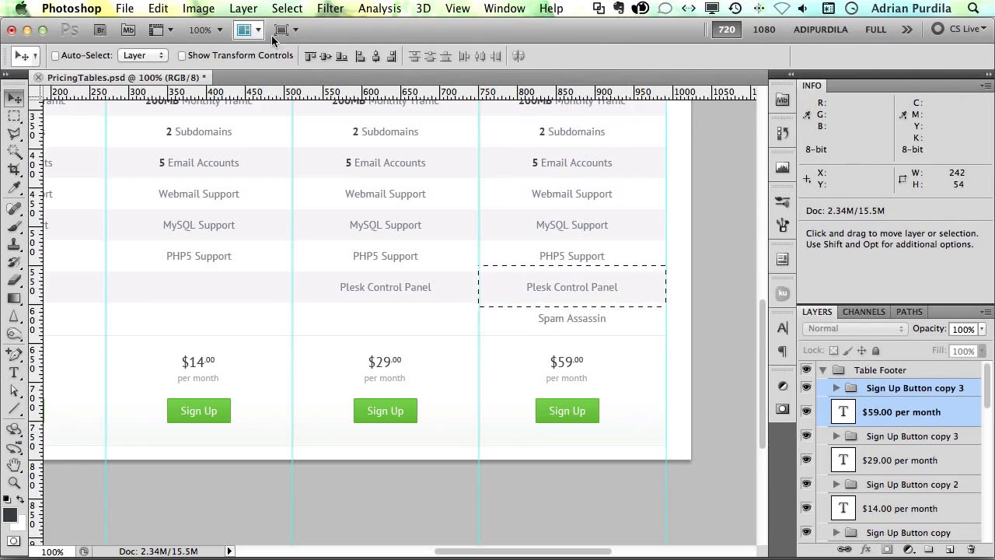
{"action": "left_click", "coordinate": [375, 56]}
{"action": "key", "text": "super+d"}
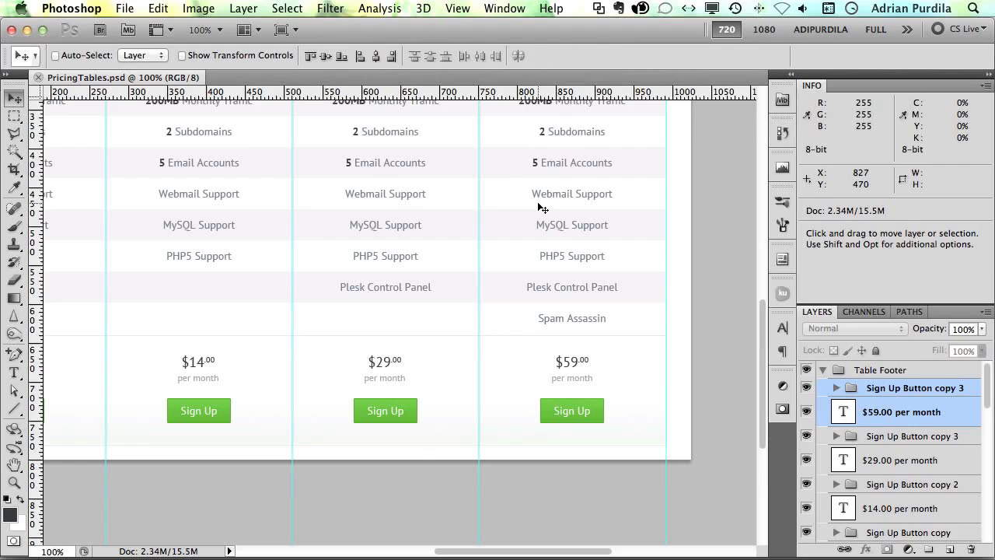
Step: Hide the guides and all panels, and review the whole pricing table from the plan headers down to the footer
{"action": "key", "text": "super+semicolon"}
{"action": "scroll", "coordinate": [541, 209], "scroll_direction": "left", "scroll_amount": 1}
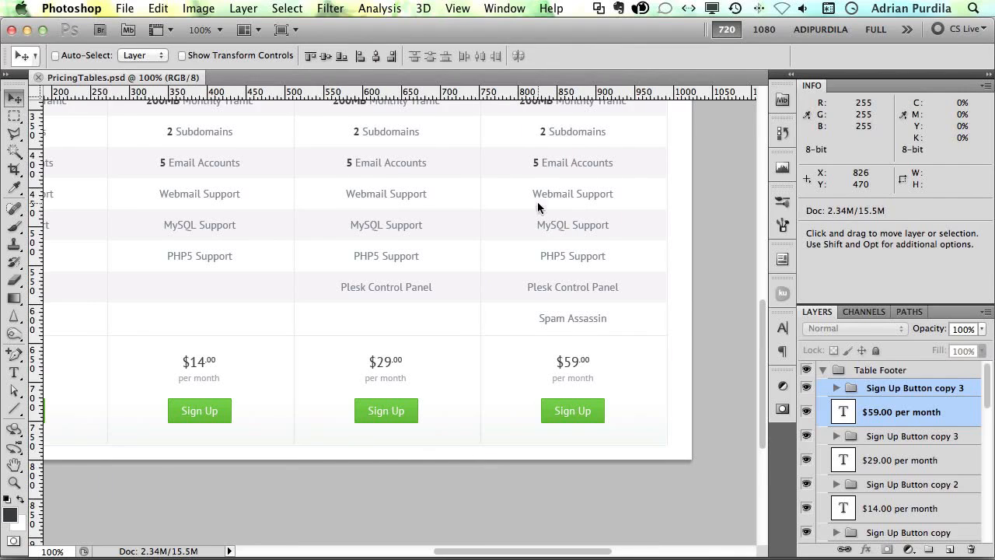
{"action": "key", "text": "Tab"}
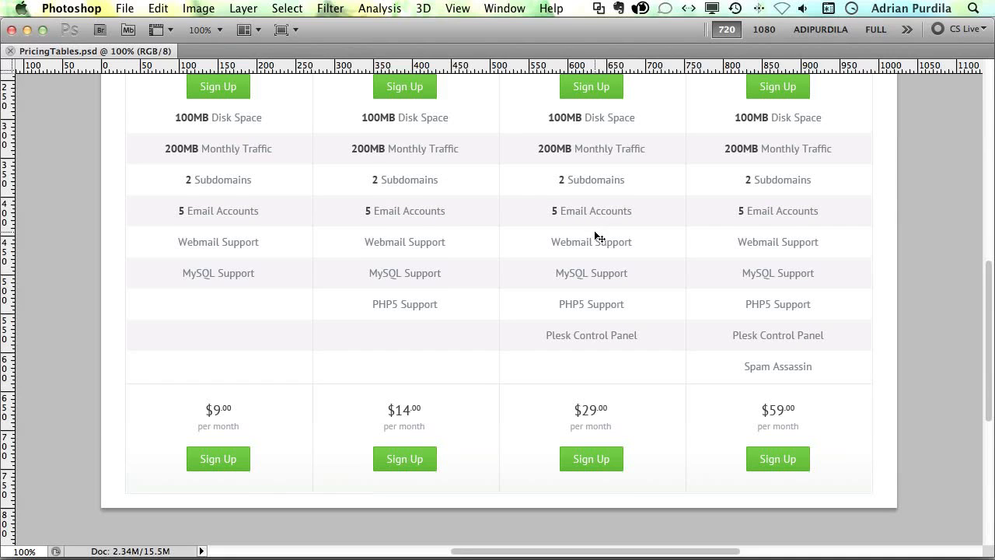
{"action": "scroll", "coordinate": [598, 235], "scroll_direction": "up", "scroll_amount": 1}
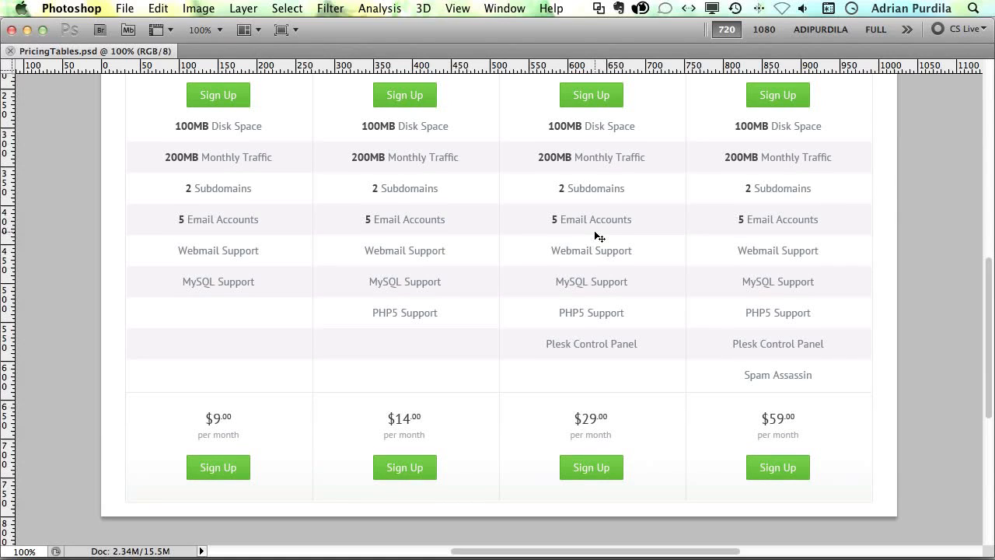
{"action": "scroll", "coordinate": [596, 235], "scroll_direction": "up", "scroll_amount": 10}
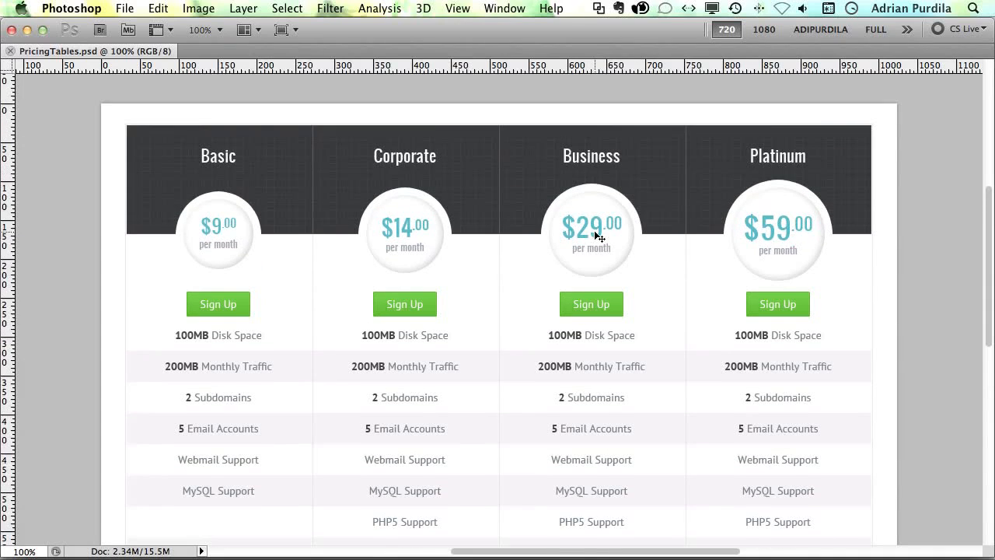
{"action": "scroll", "coordinate": [595, 235], "scroll_direction": "down", "scroll_amount": 10}
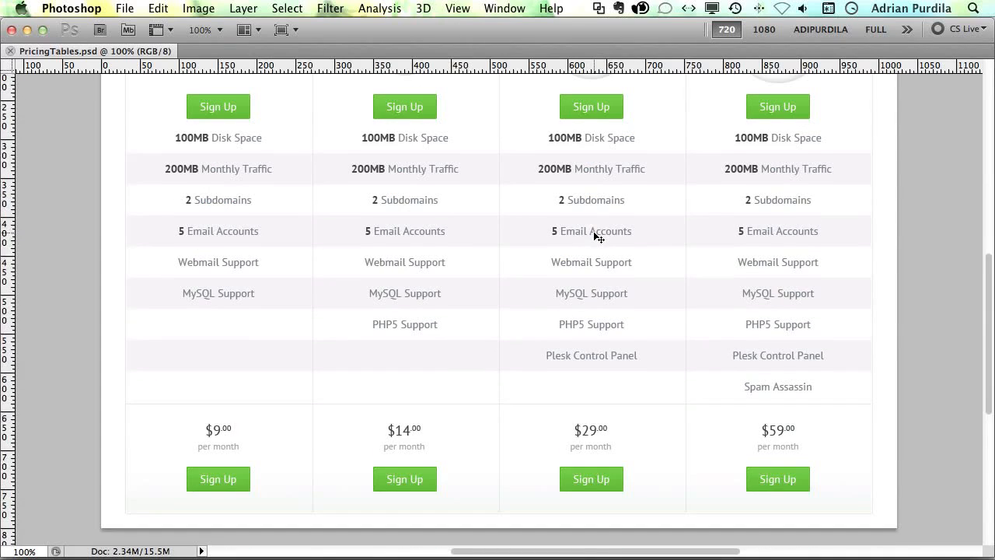
Step: Select the base shape layer of the upper Sign Up button in the $14 pricing column
{"action": "scroll", "coordinate": [595, 236], "scroll_direction": "up", "scroll_amount": 5}
{"action": "key", "text": "Tab"}
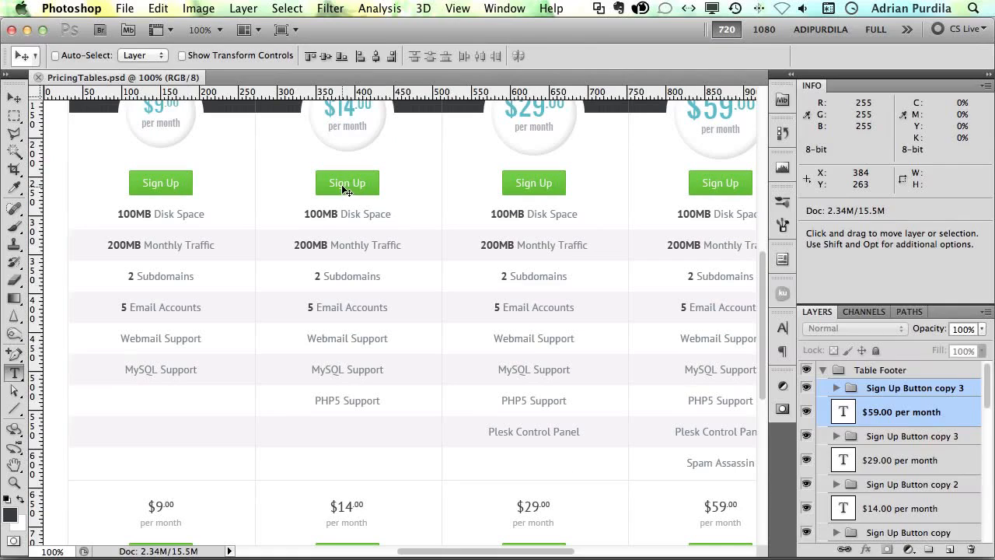
{"action": "left_click", "coordinate": [341, 185], "text": "super"}
{"action": "key", "text": "v"}
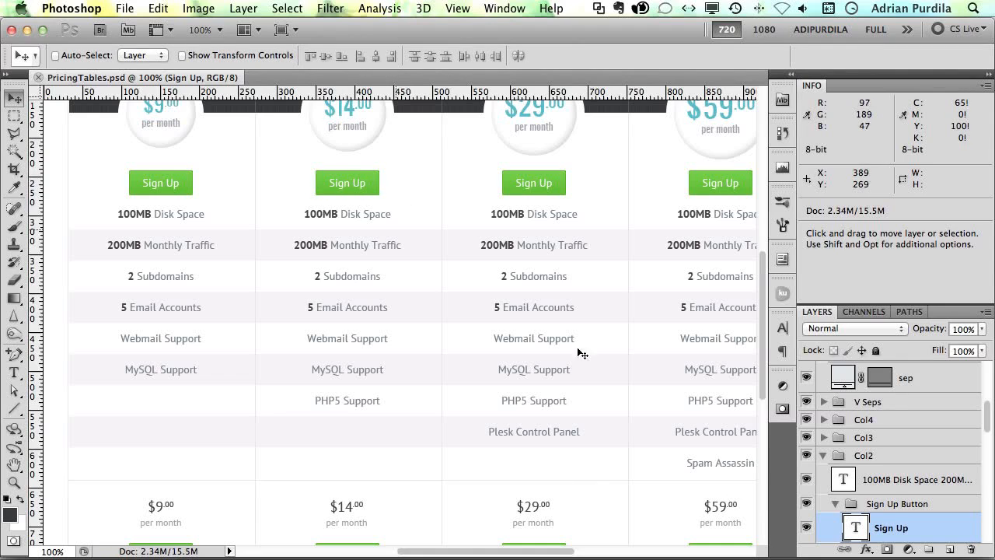
{"action": "scroll", "coordinate": [878, 527], "scroll_direction": "down", "scroll_amount": 2}
{"action": "scroll", "coordinate": [880, 523], "scroll_direction": "down", "scroll_amount": 1}
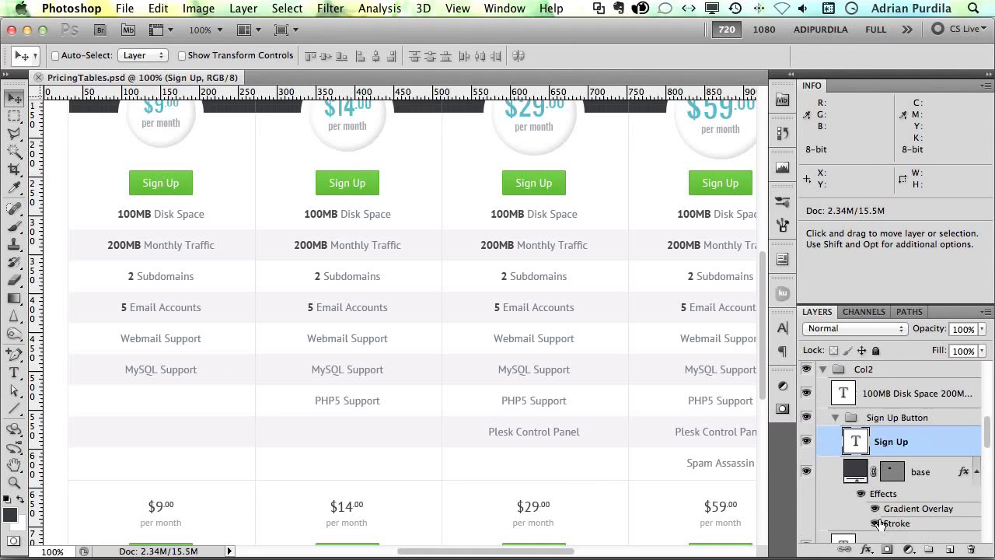
{"action": "left_click", "coordinate": [893, 480]}
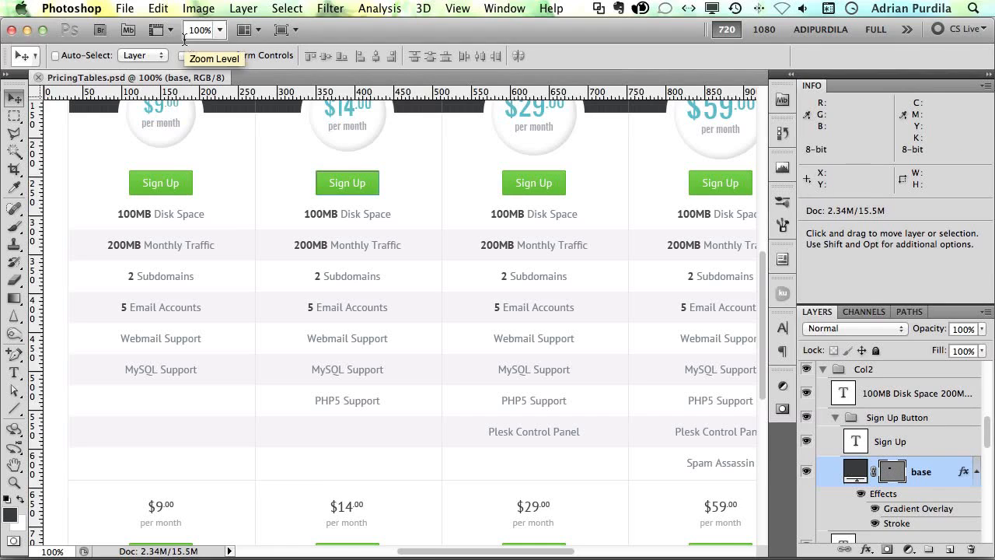
Step: Add an unclipped Brightness/Contrast adjustment layer with default settings above the button's base layer
{"action": "left_click", "coordinate": [244, 8]}
{"action": "mouse_move", "coordinate": [337, 107]}
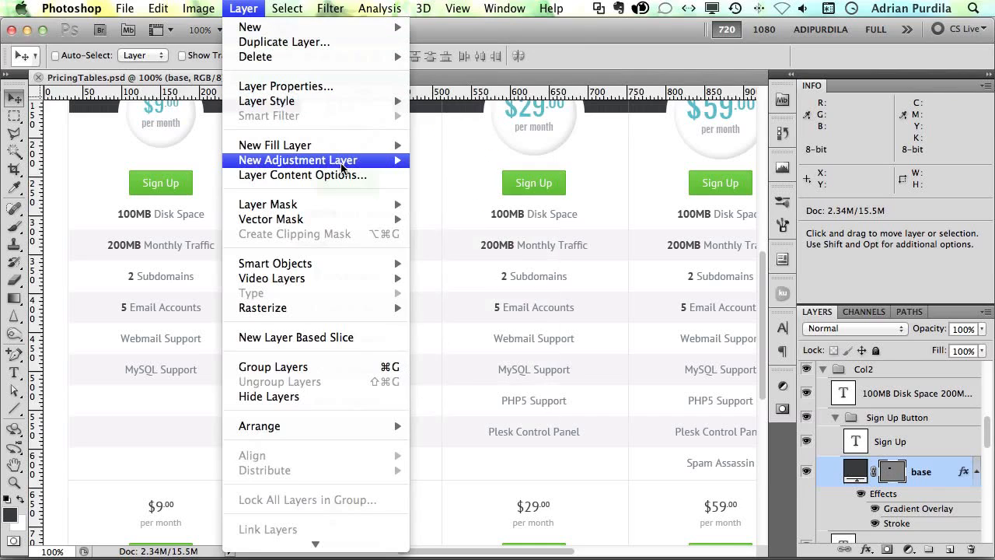
{"action": "mouse_move", "coordinate": [342, 163]}
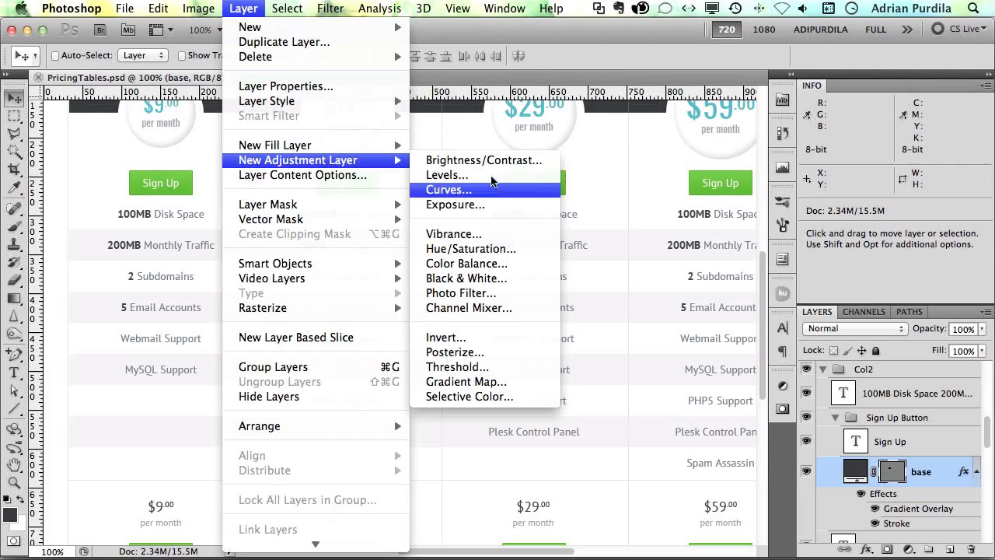
{"action": "left_click", "coordinate": [466, 160]}
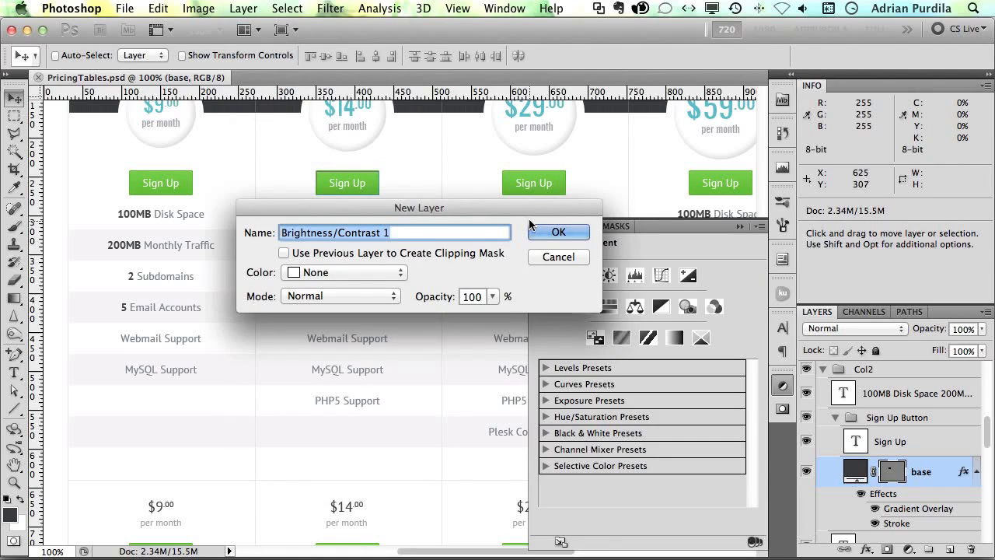
{"action": "left_click", "coordinate": [552, 233]}
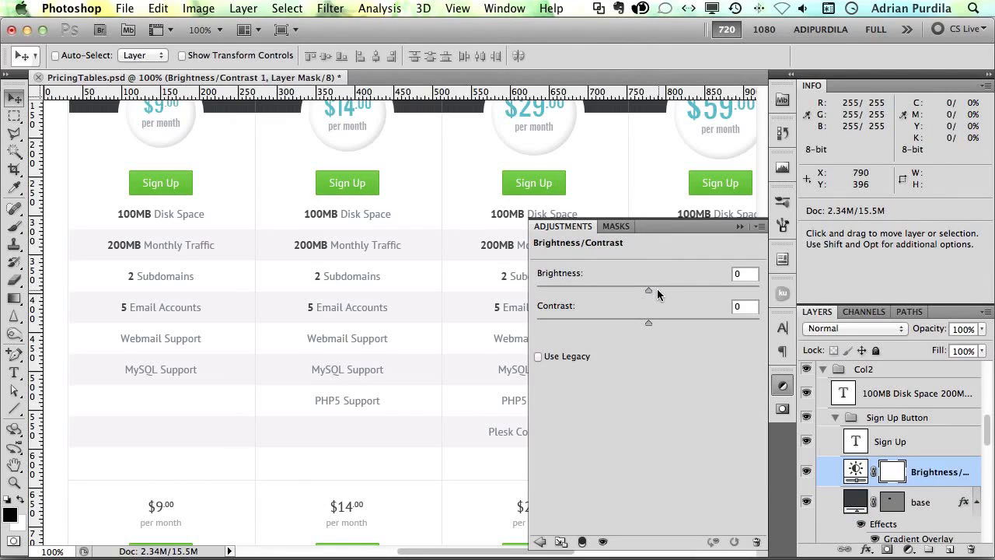
Step: Set the adjustment layer's brightness to 20 and save the document
{"action": "left_click_drag", "start_coordinate": [658, 290], "coordinate": [662, 293]}
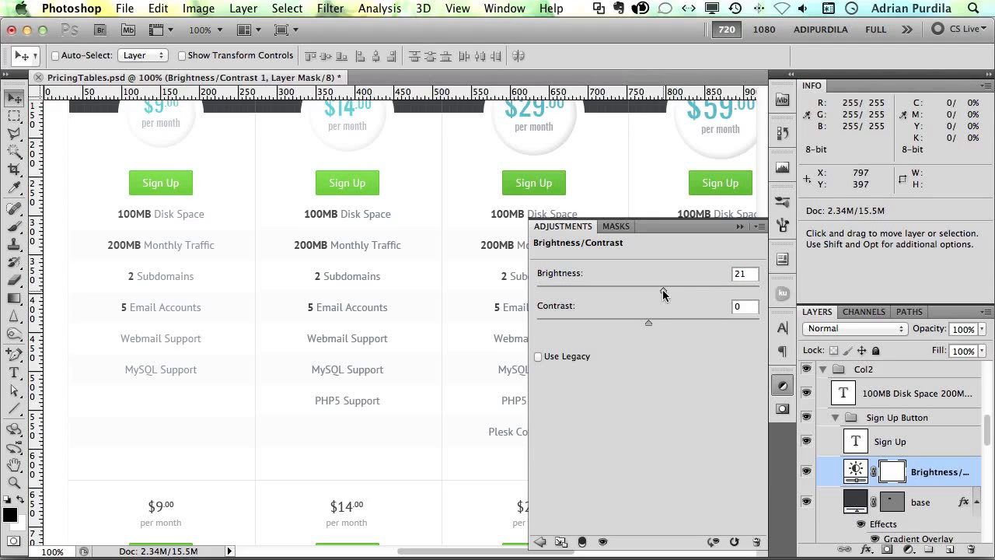
{"action": "left_click", "coordinate": [752, 274]}
{"action": "type", "text": "20"}
{"action": "left_click", "coordinate": [740, 226]}
{"action": "key", "text": "super+s"}
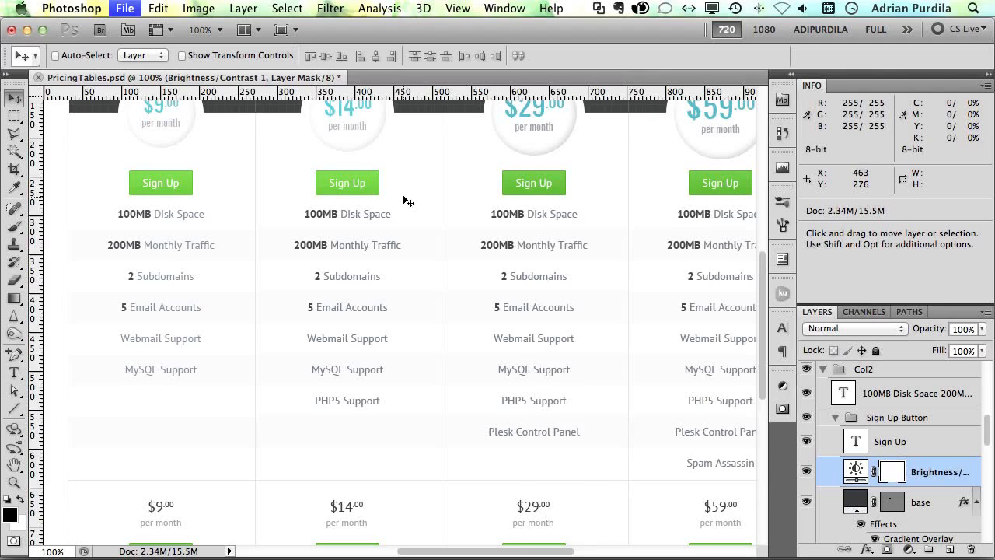
Step: Preview the design without the adjustment layer, and clip the adjustment to the button's base layer
{"action": "left_click", "coordinate": [806, 471]}
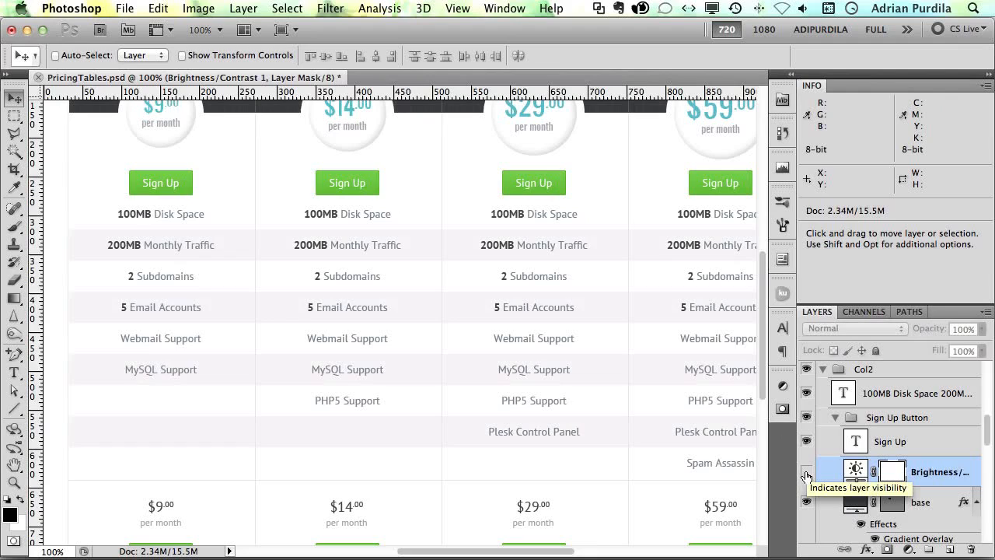
{"action": "left_click", "coordinate": [806, 471]}
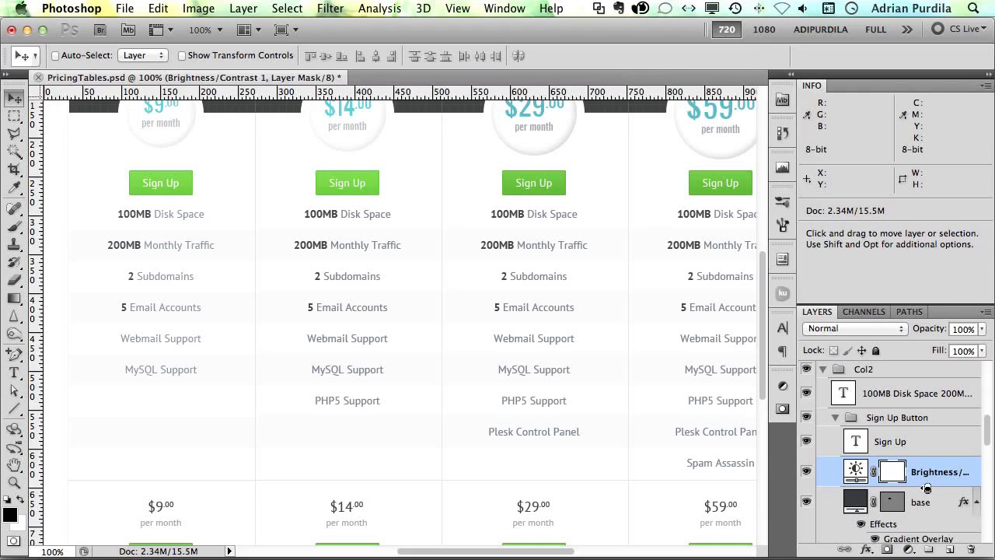
{"action": "left_click", "coordinate": [927, 487], "text": "alt"}
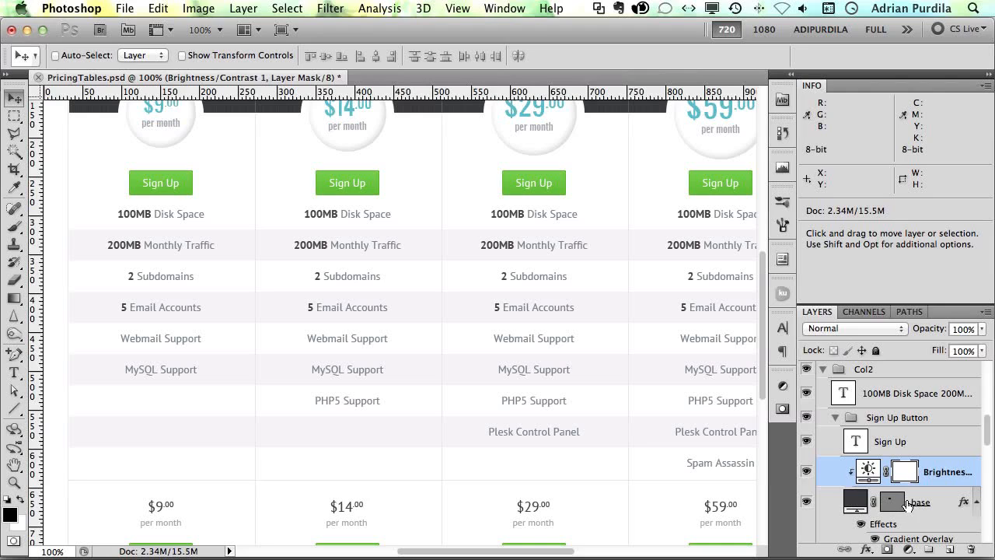
Step: Toggle the visibility of the clipped adjustment and the Sign Up Button group to compare the button's appearance
{"action": "left_click", "coordinate": [806, 474]}
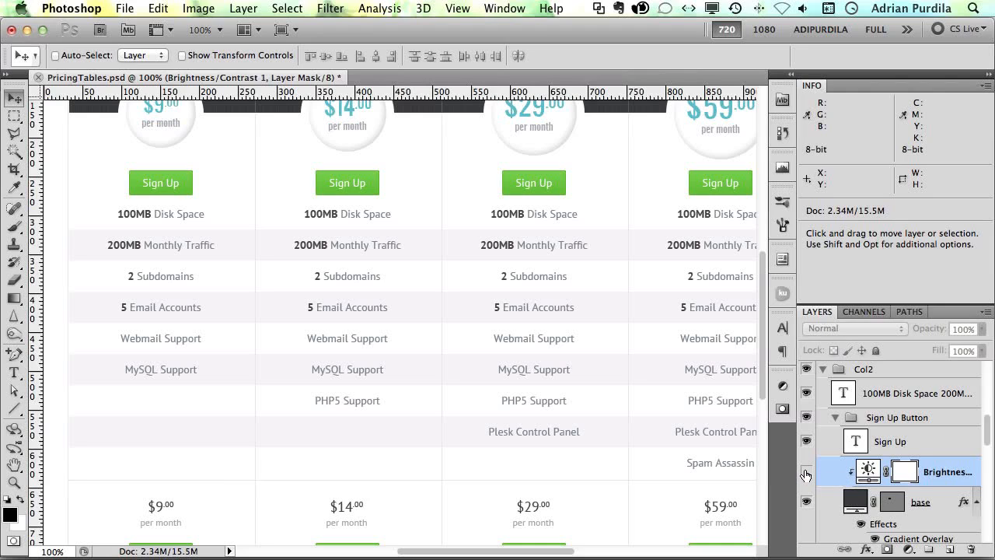
{"action": "left_click", "coordinate": [806, 474]}
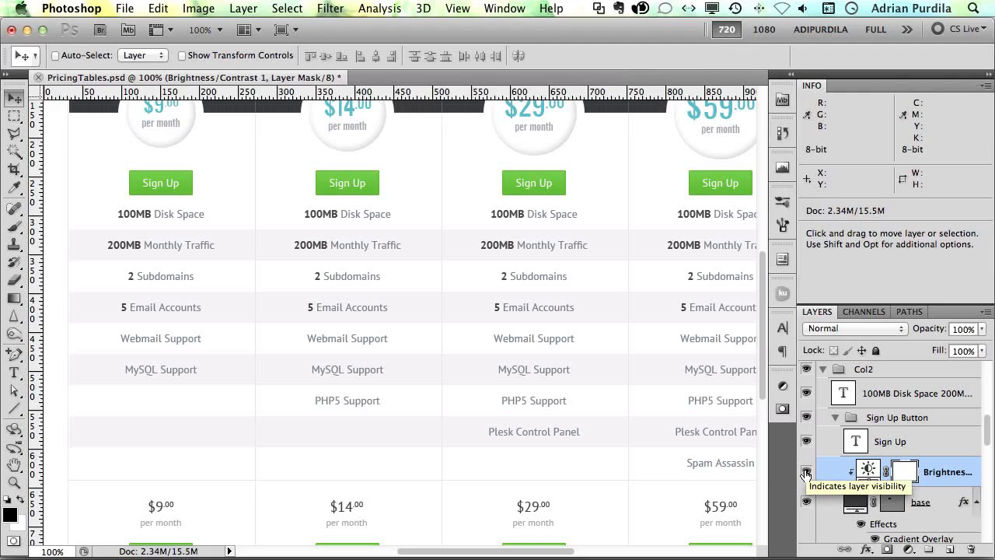
{"action": "left_click", "coordinate": [806, 473]}
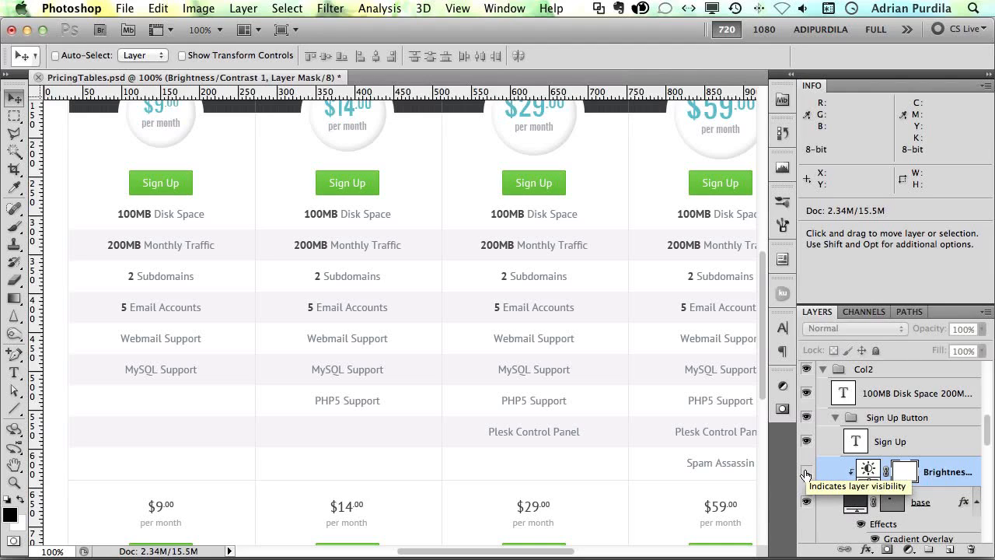
{"action": "left_click", "coordinate": [806, 473]}
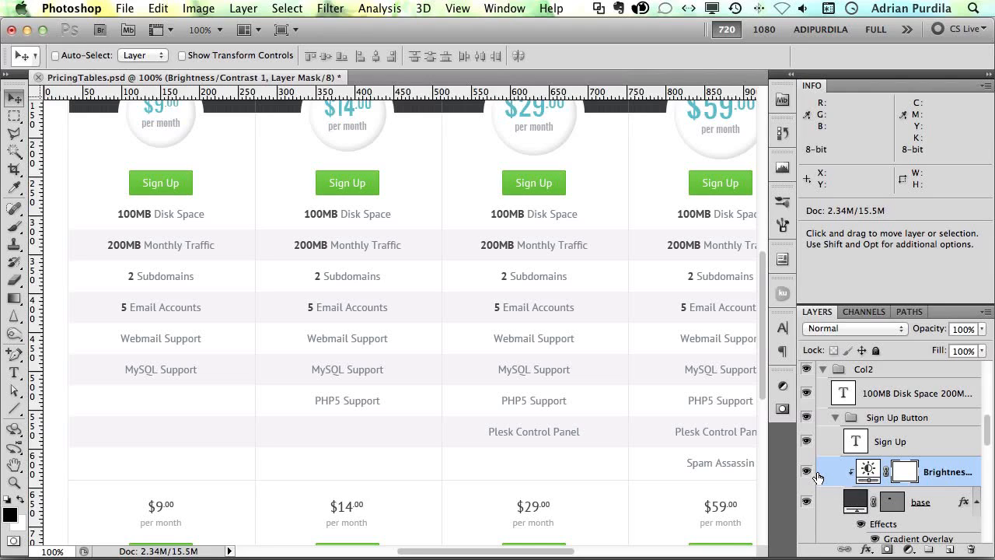
{"action": "left_click", "coordinate": [808, 419]}
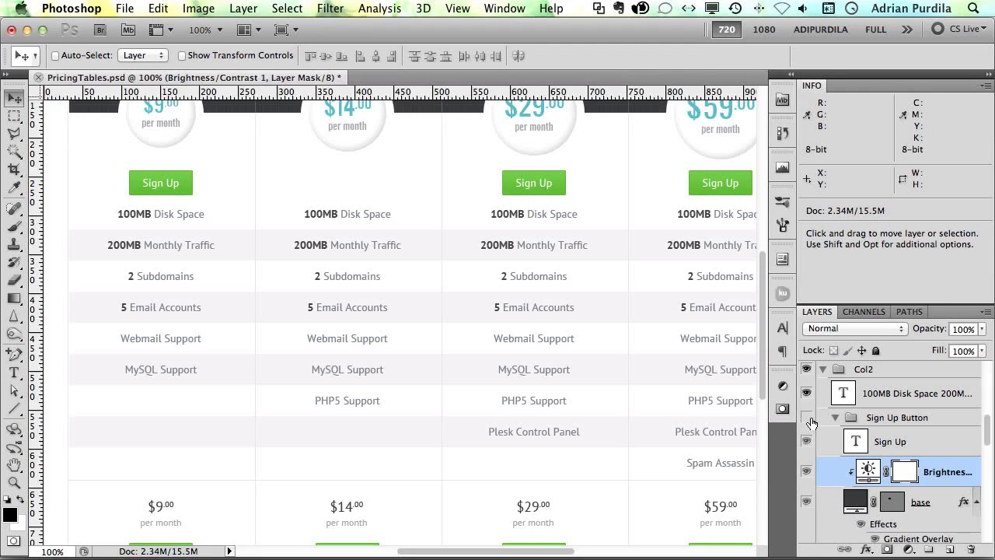
{"action": "left_click", "coordinate": [808, 419]}
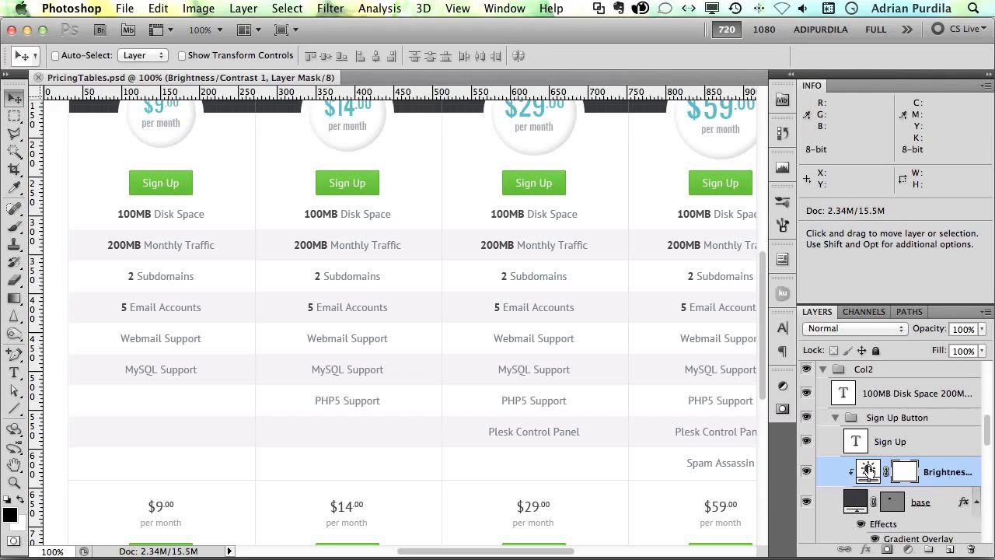
Step: Raise the clipped Brightness/Contrast adjustment's brightness to 50
{"action": "double_click", "coordinate": [867, 471]}
{"action": "left_click", "coordinate": [753, 273]}
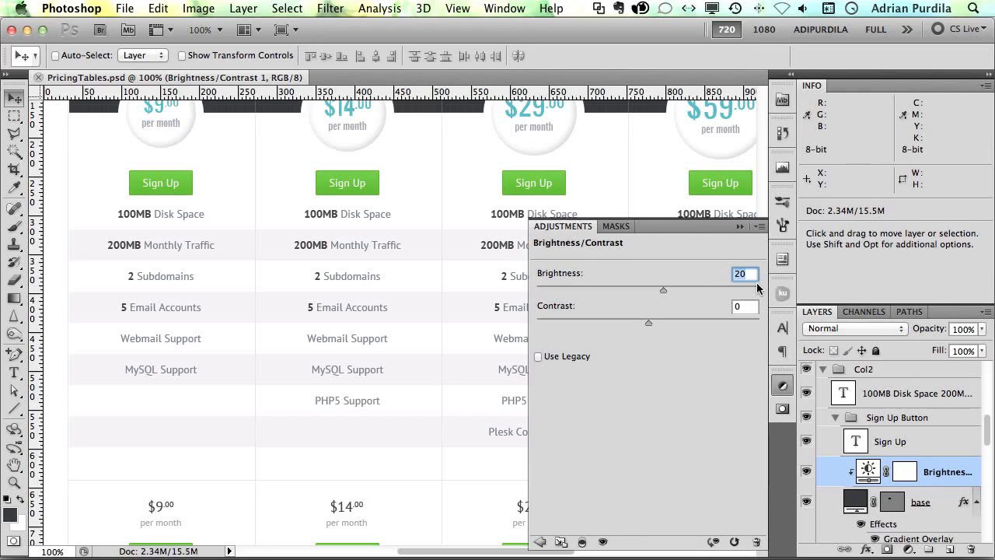
{"action": "type", "text": "50"}
{"action": "key", "text": "Return"}
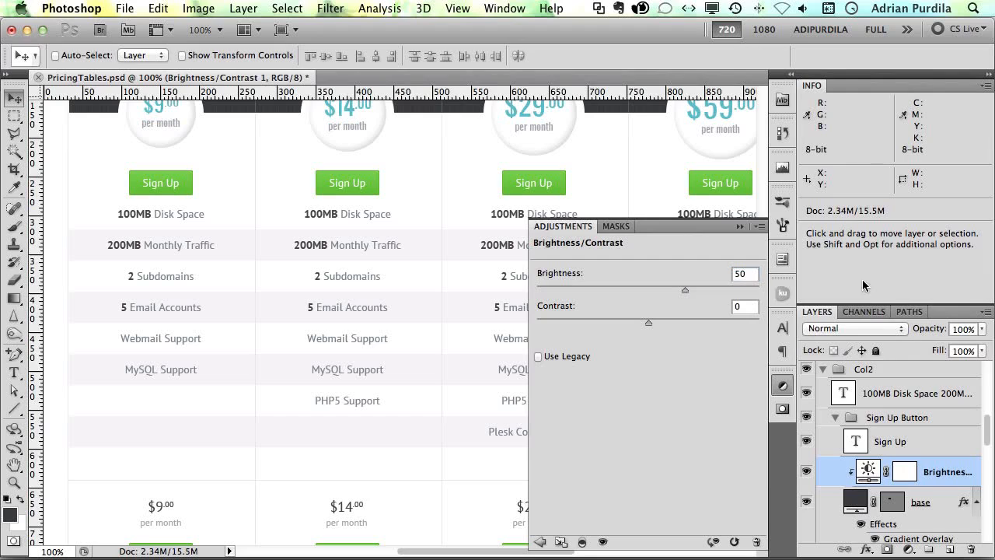
{"action": "left_click", "coordinate": [739, 227]}
Step: Toggle the brightness adjustment off and on to compare the button with and without it
{"action": "left_click", "coordinate": [806, 471]}
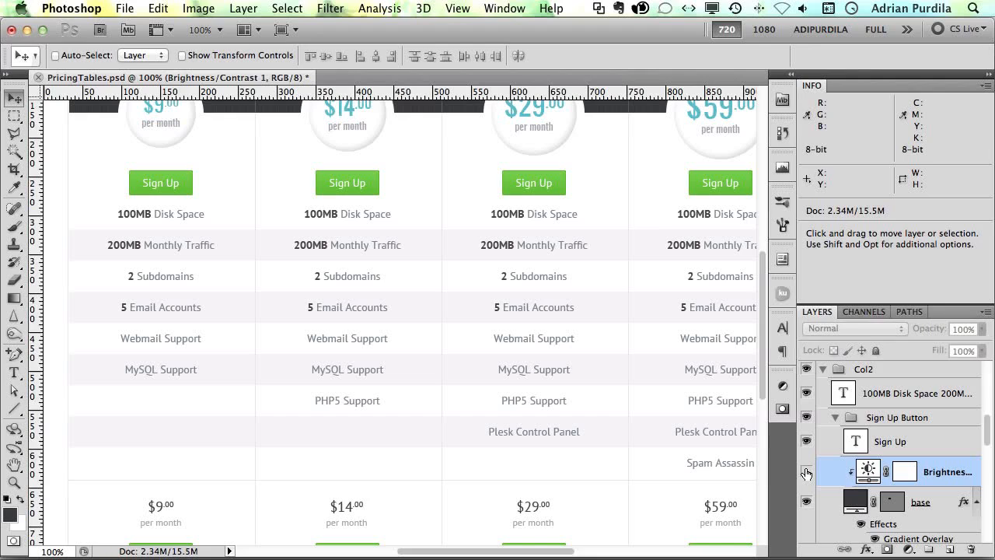
{"action": "left_click", "coordinate": [806, 472]}
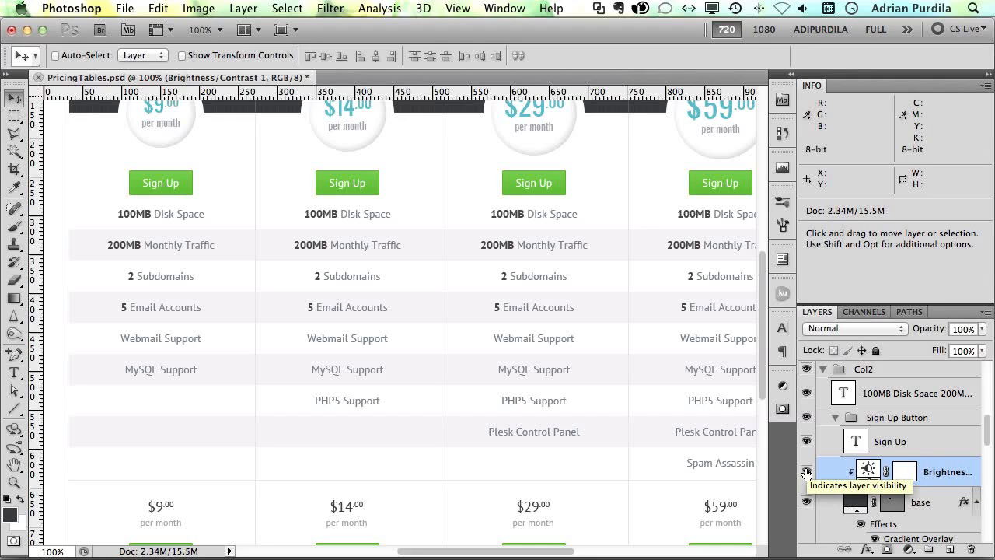
{"action": "left_click", "coordinate": [806, 472]}
{"action": "left_click", "coordinate": [806, 472]}
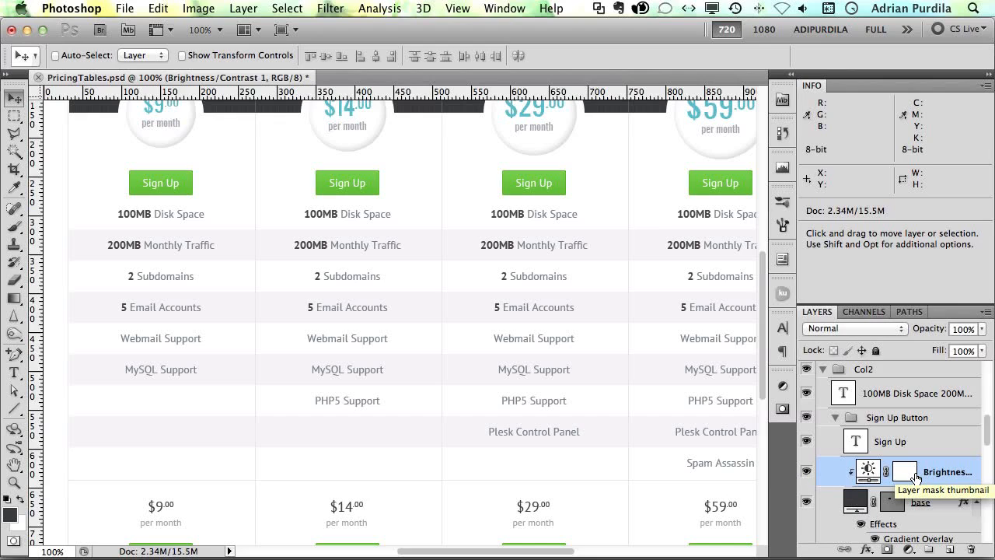
Step: Examine the base layer's vector mask and the layers stacked inside the Sign Up Button group
{"action": "scroll", "coordinate": [925, 511], "scroll_direction": "down", "scroll_amount": 1}
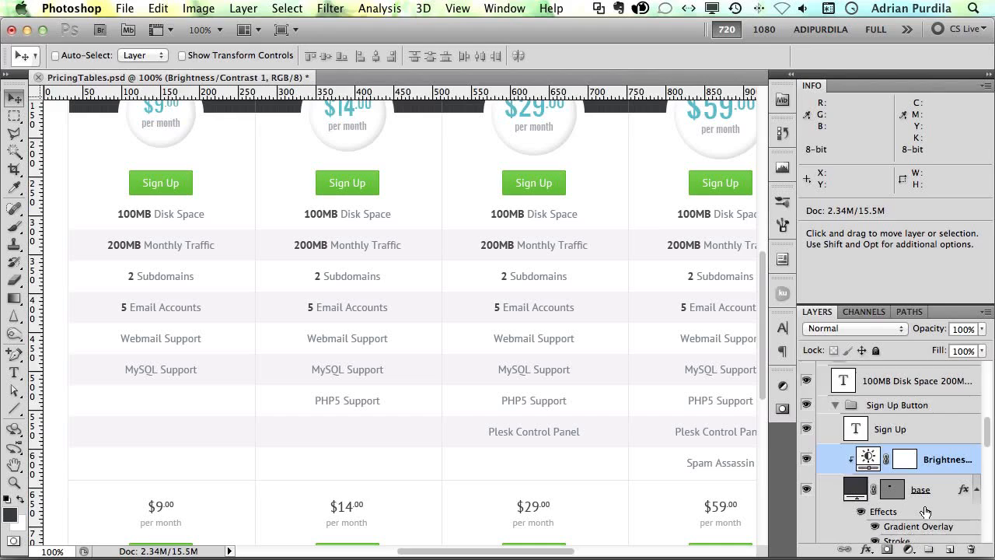
{"action": "scroll", "coordinate": [925, 511], "scroll_direction": "down", "scroll_amount": 2}
{"action": "scroll", "coordinate": [924, 512], "scroll_direction": "up", "scroll_amount": 1}
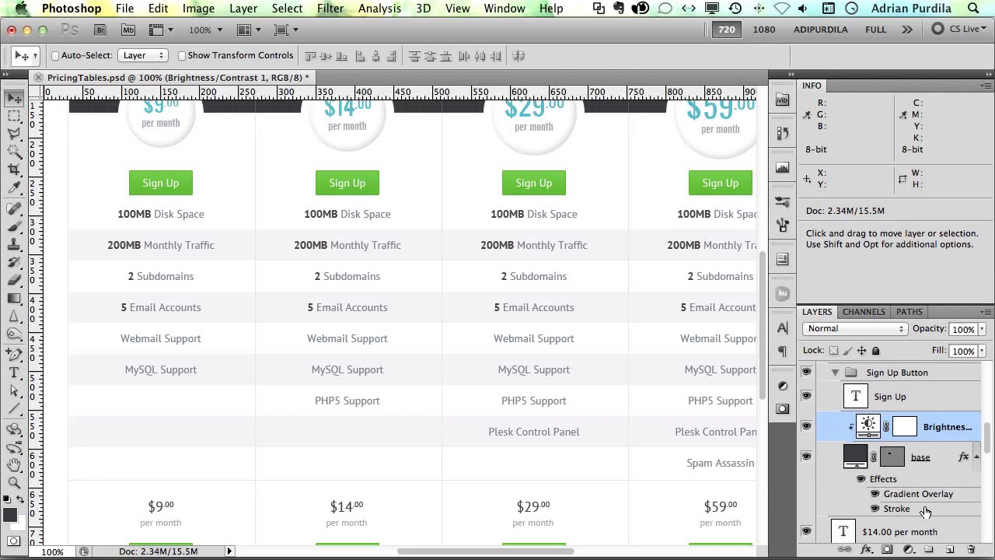
{"action": "left_click", "coordinate": [891, 464], "text": "super"}
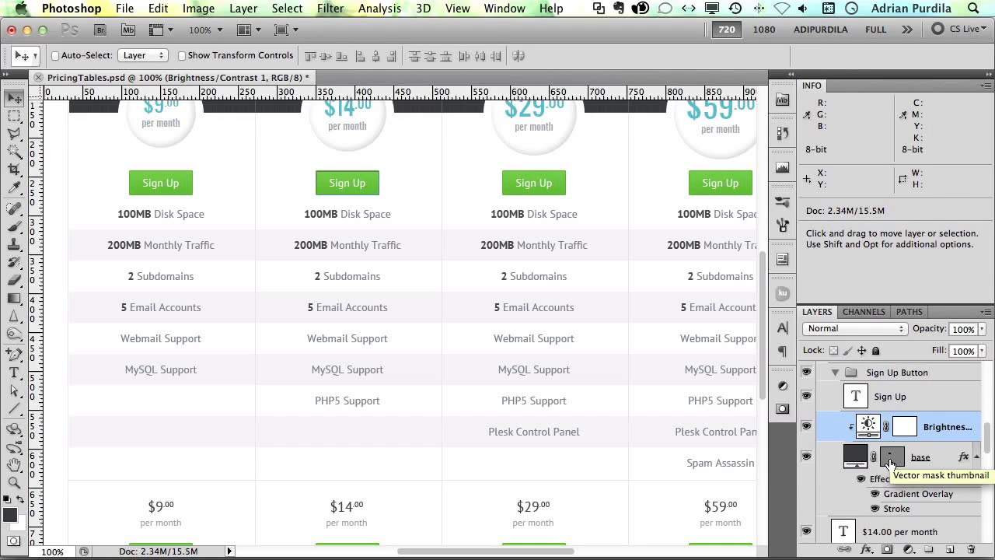
{"action": "key", "text": "super+d"}
{"action": "left_click", "coordinate": [908, 400]}
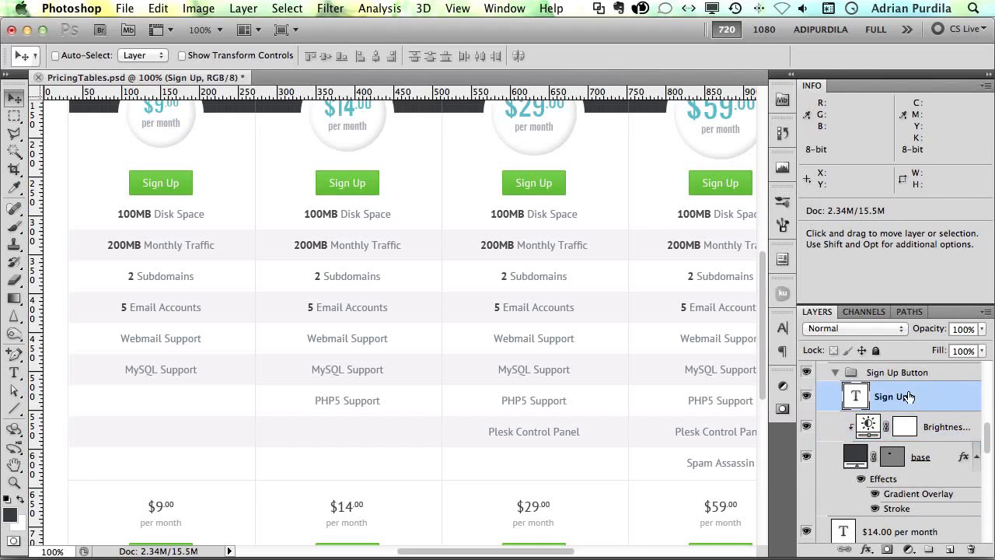
Step: Delete the Brightness/Contrast adjustment layer above the button's base and save the document
{"action": "left_click", "coordinate": [935, 430]}
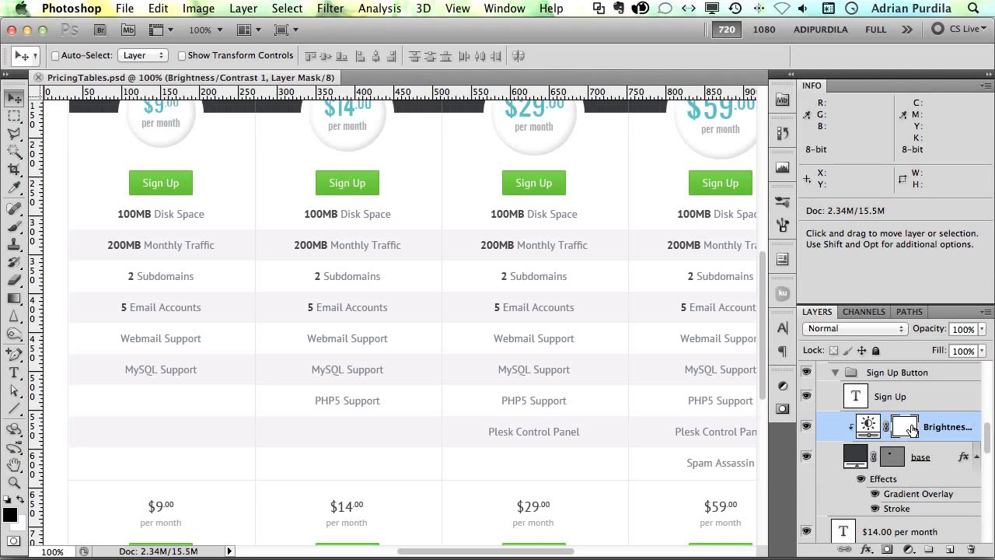
{"action": "key", "text": "BackSpace"}
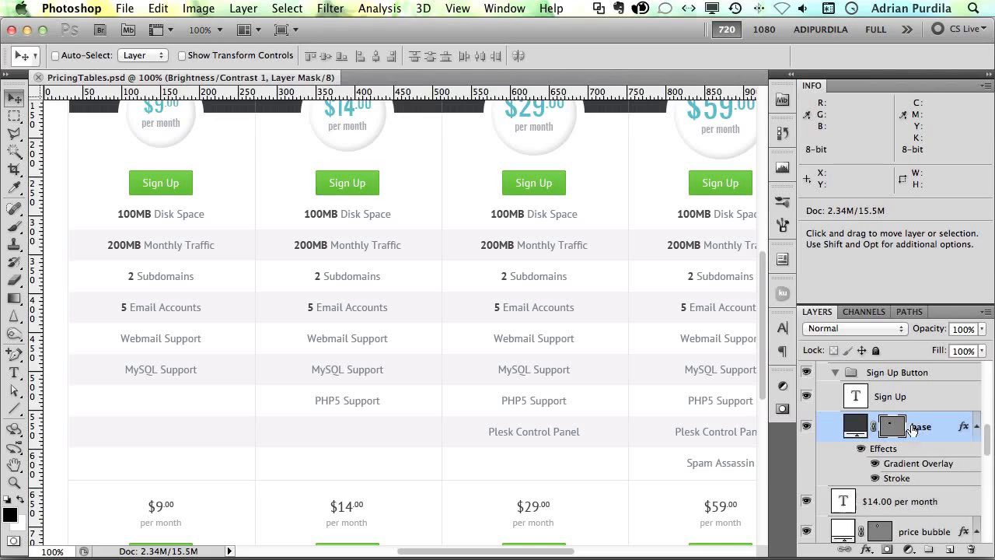
{"action": "key", "text": "a"}
{"action": "key", "text": "super+s"}
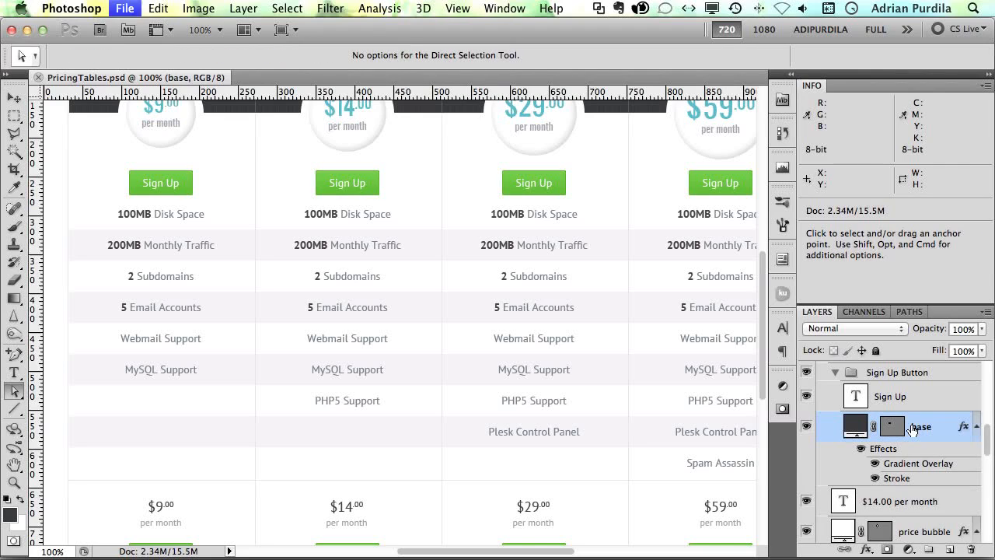
Step: Add a Brightness/Contrast adjustment layer clipped to the button's base on creation, and raise its brightness to 58
{"action": "left_click", "coordinate": [252, 6]}
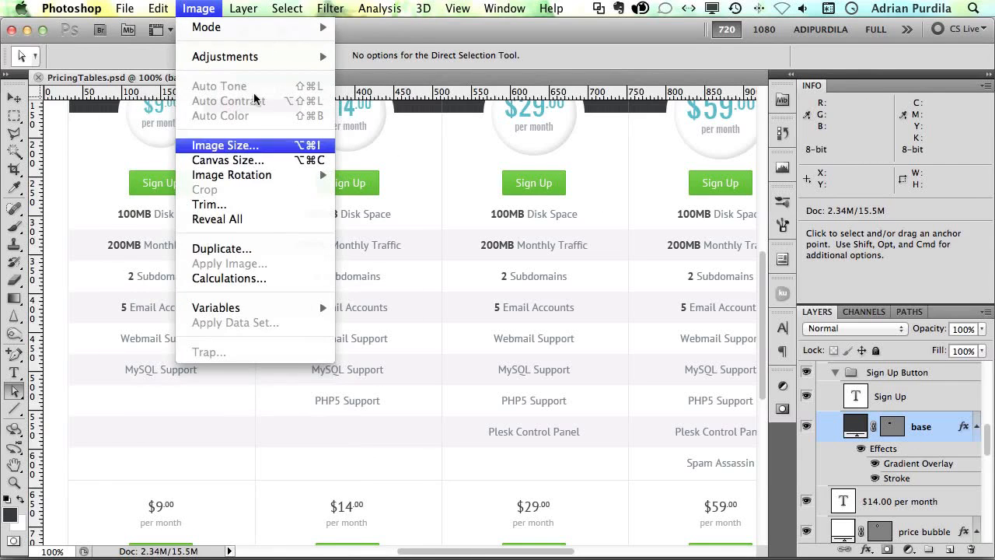
{"action": "mouse_move", "coordinate": [373, 159]}
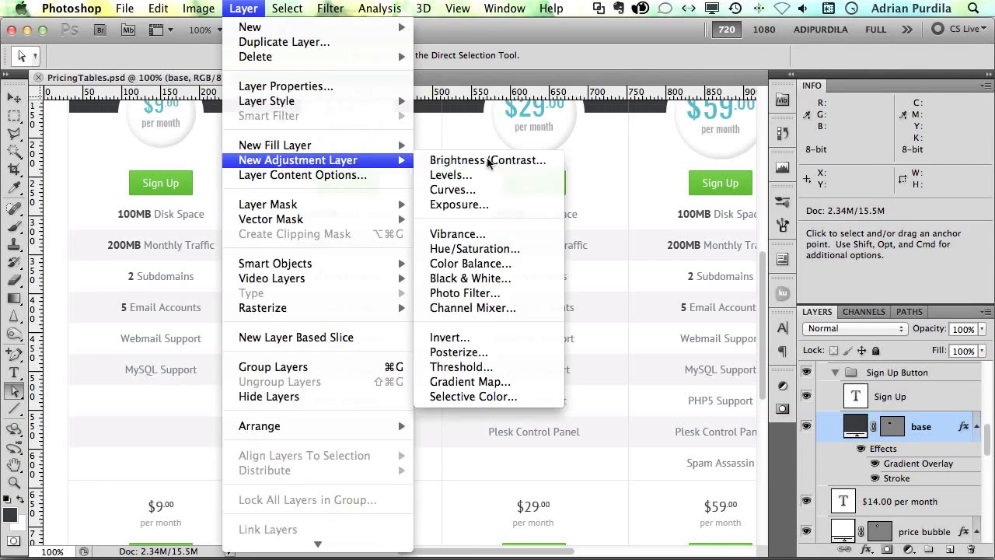
{"action": "left_click", "coordinate": [488, 160]}
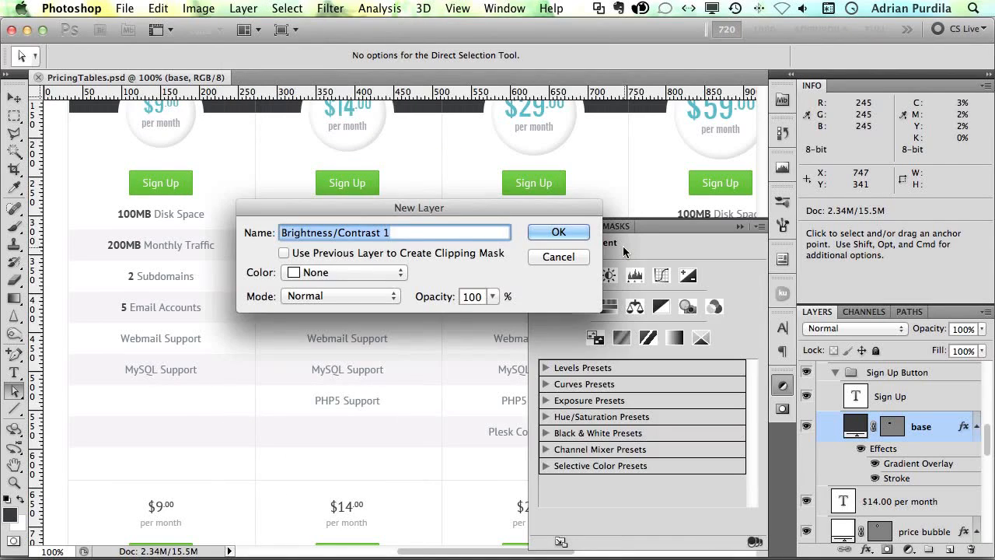
{"action": "left_click", "coordinate": [325, 255]}
{"action": "left_click", "coordinate": [557, 232]}
{"action": "left_click_drag", "start_coordinate": [659, 289], "coordinate": [612, 291]}
{"action": "mouse_move", "coordinate": [680, 290]}
{"action": "left_mouse_down"}
{"action": "mouse_move", "coordinate": [603, 290]}
{"action": "mouse_move", "coordinate": [690, 286]}
{"action": "left_mouse_up"}
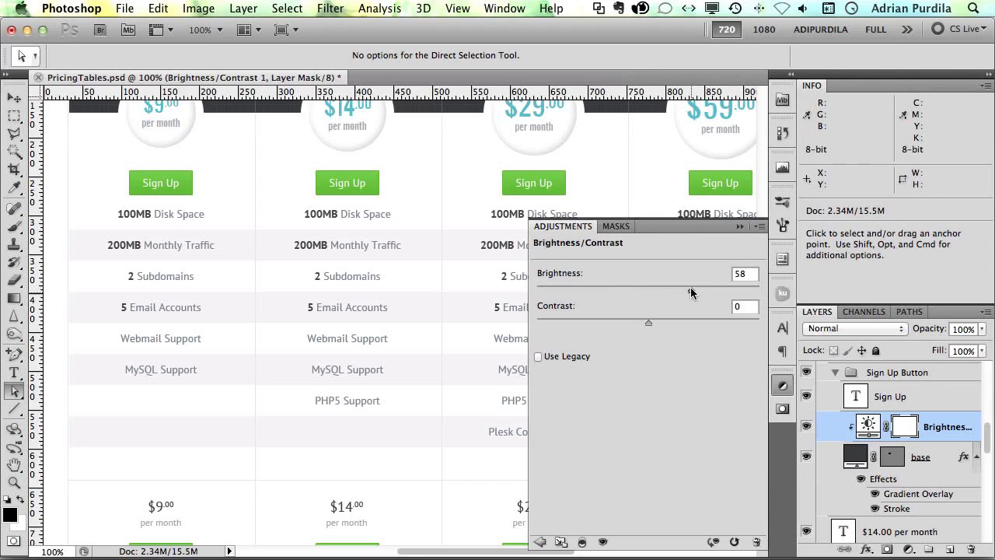
Step: Delete the clipped Brightness/Contrast adjustment layer above the $14 column's button base
{"action": "left_click", "coordinate": [740, 227]}
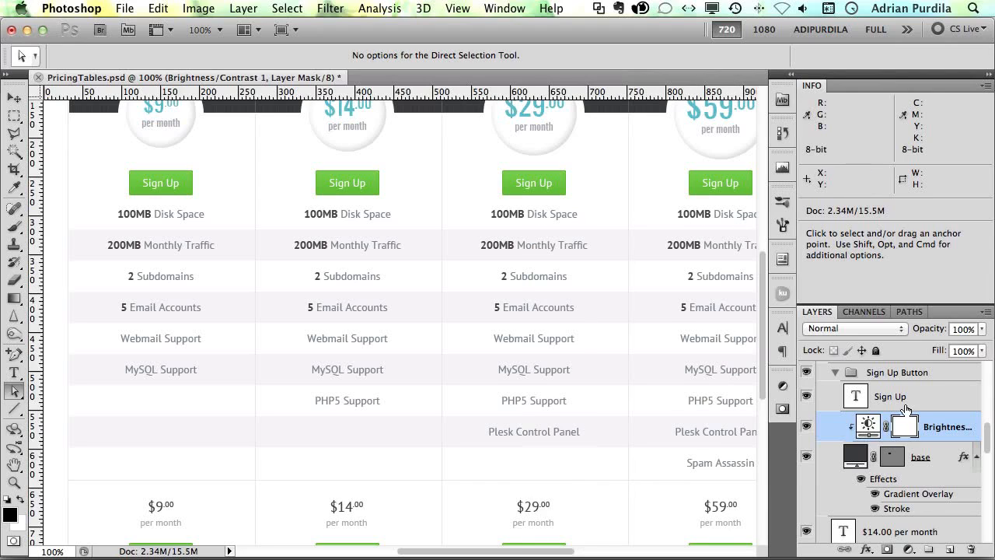
{"action": "left_click", "coordinate": [934, 421]}
{"action": "key", "text": "BackSpace"}
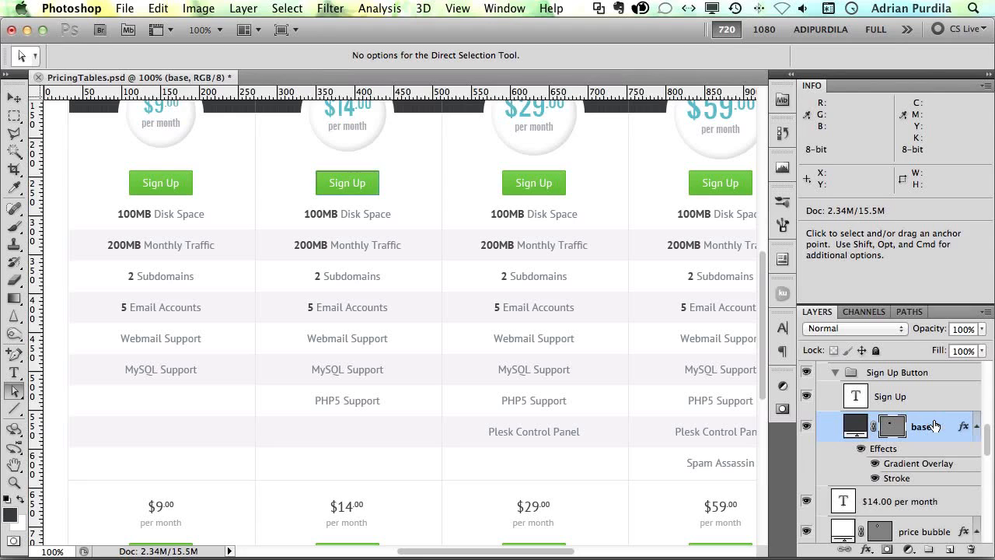
Step: Load the button base's shape as a selection and add an unclipped Brightness/Contrast adjustment layer masked to it
{"action": "left_click", "coordinate": [892, 430], "text": "super"}
{"action": "left_click", "coordinate": [287, 8]}
{"action": "mouse_move", "coordinate": [243, 8]}
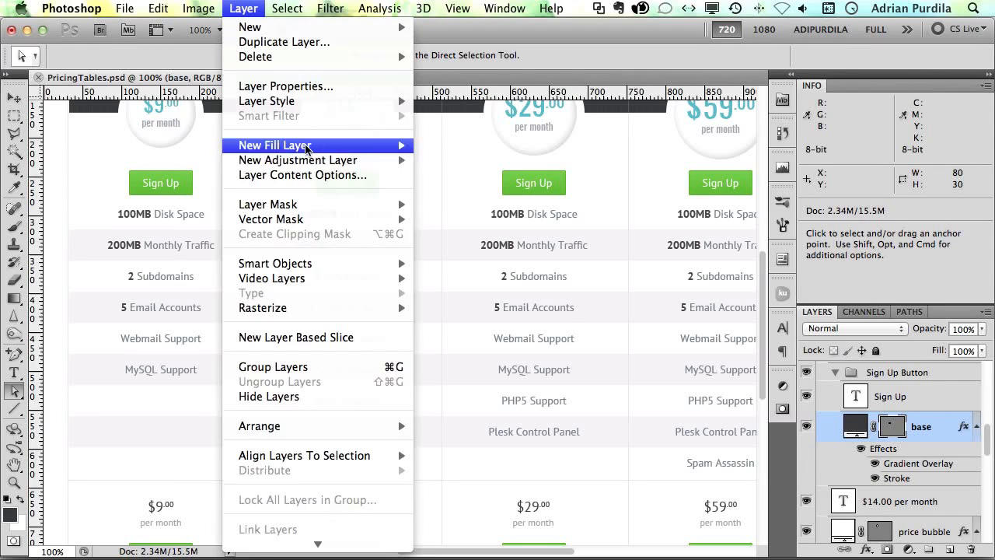
{"action": "mouse_move", "coordinate": [365, 159]}
{"action": "left_click", "coordinate": [510, 159]}
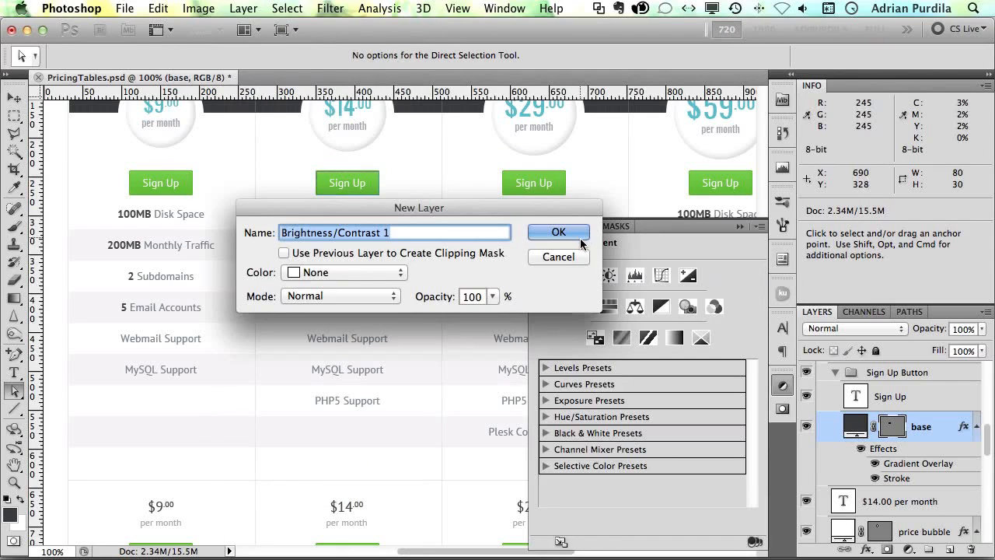
{"action": "left_click", "coordinate": [553, 232]}
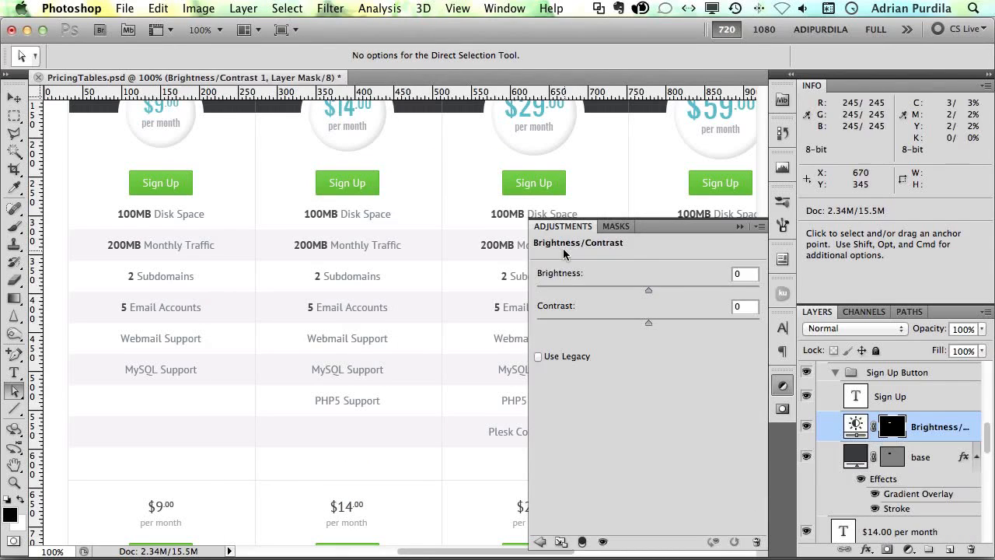
Step: Raise the adjustment layer's brightness to 21 and save the document
{"action": "left_click", "coordinate": [663, 289]}
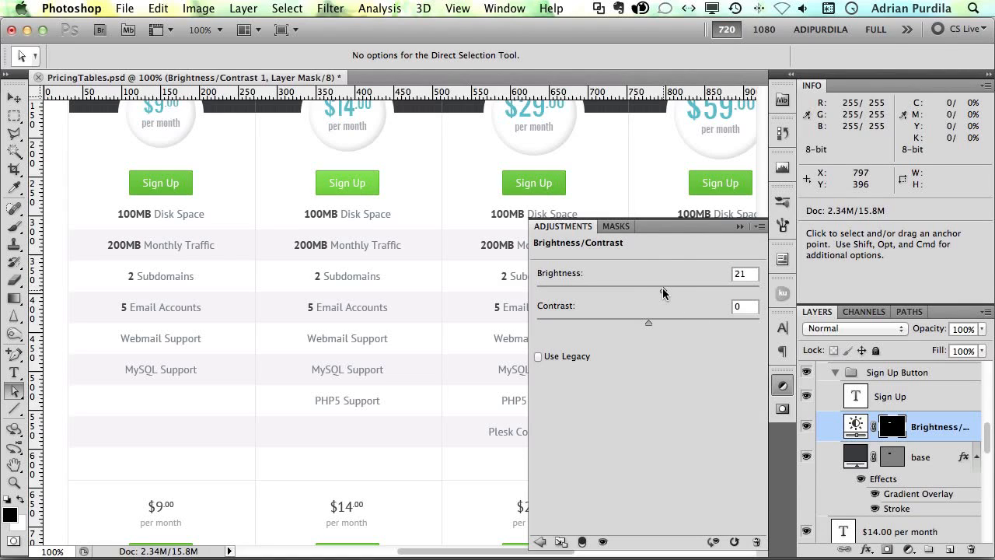
{"action": "left_click_drag", "start_coordinate": [662, 290], "coordinate": [659, 289]}
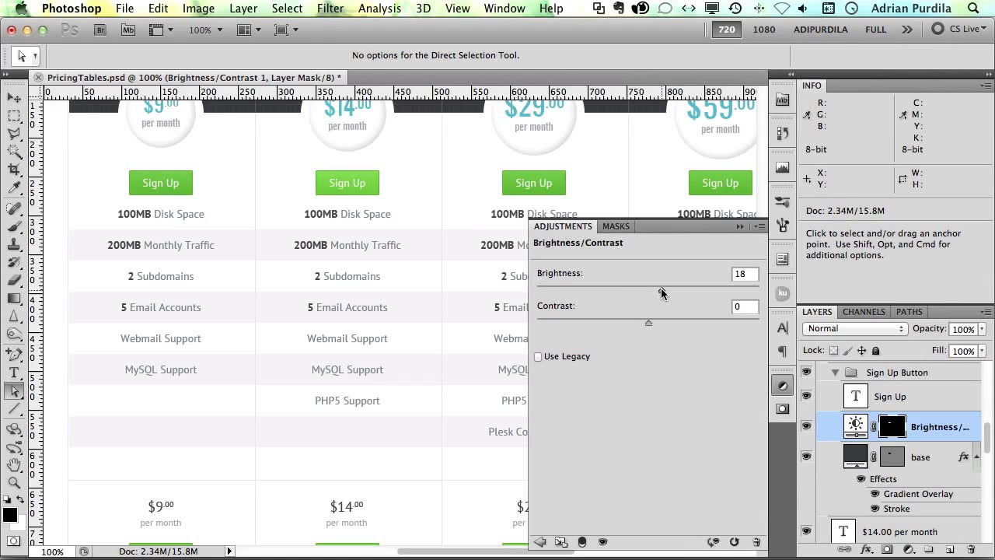
{"action": "left_click_drag", "start_coordinate": [662, 291], "coordinate": [663, 292]}
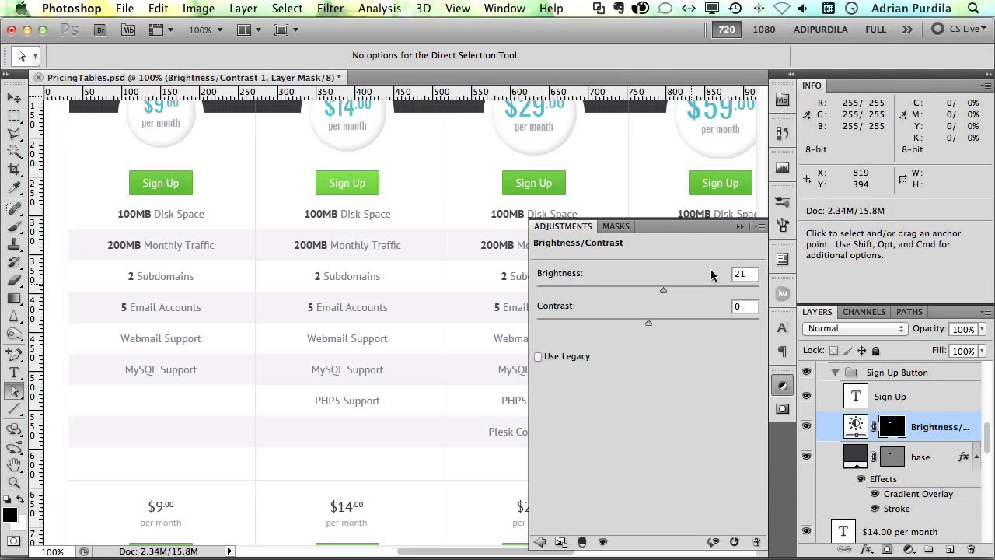
{"action": "left_click", "coordinate": [743, 227]}
{"action": "key", "text": "super+s"}
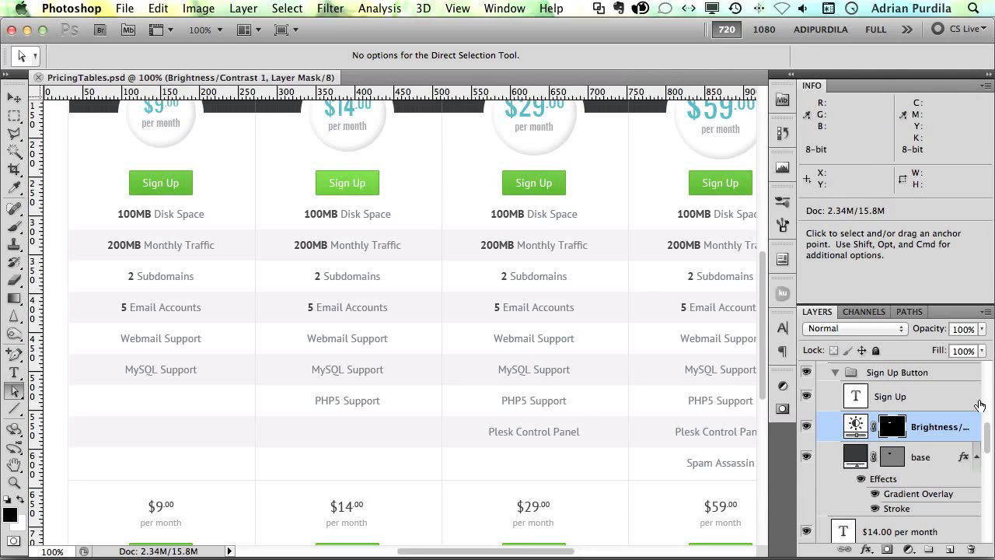
Step: Hide the interface panels and review the whole pricing table design from header to footer
{"action": "left_click", "coordinate": [926, 401]}
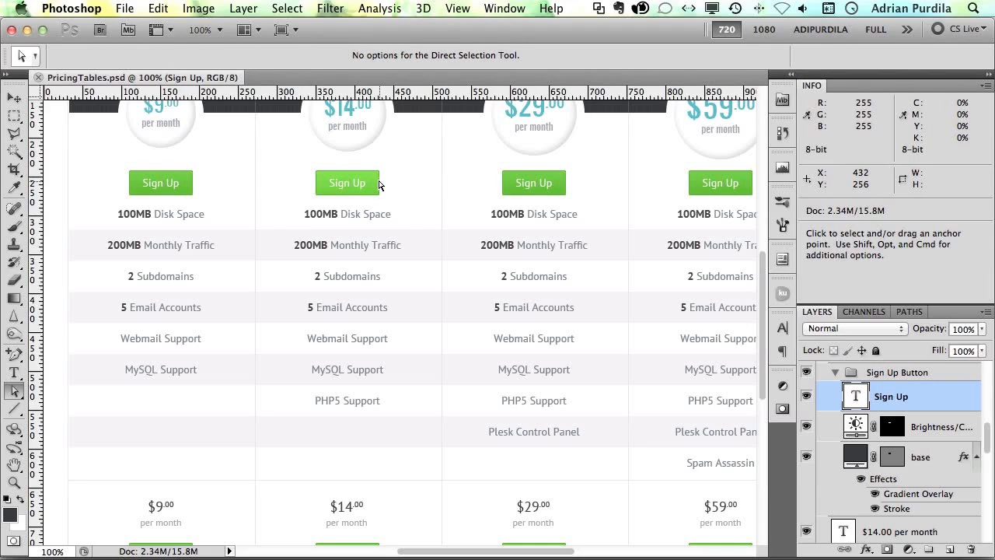
{"action": "key", "text": "v"}
{"action": "scroll", "coordinate": [474, 318], "scroll_direction": "down", "scroll_amount": 5}
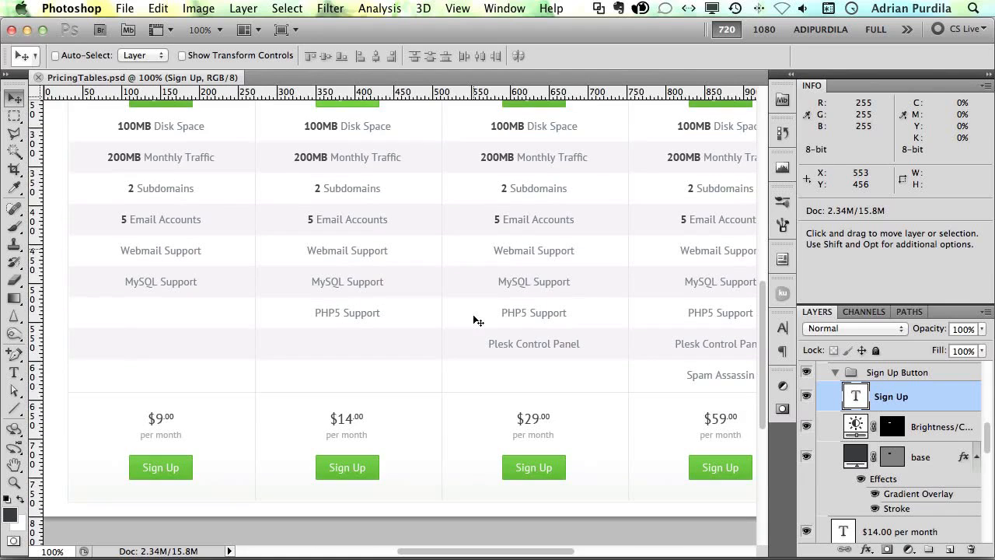
{"action": "key", "text": "Tab"}
{"action": "scroll", "coordinate": [478, 321], "scroll_direction": "up", "scroll_amount": 8}
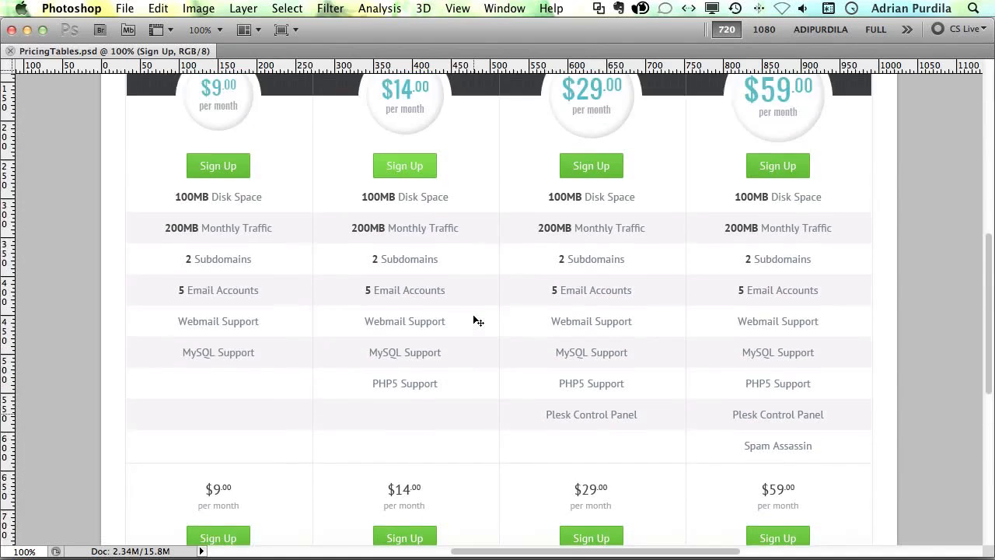
{"action": "scroll", "coordinate": [478, 321], "scroll_direction": "up", "scroll_amount": 2}
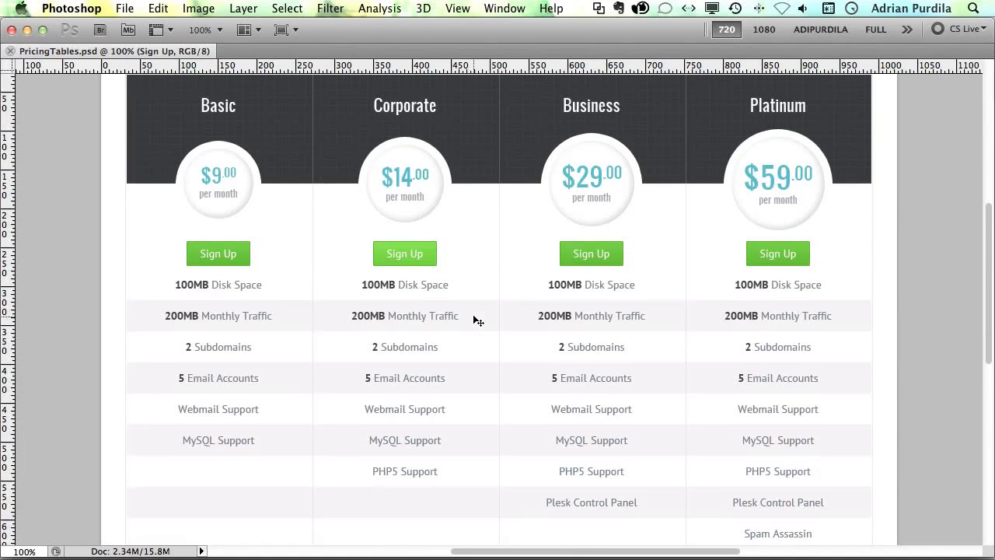
{"action": "scroll", "coordinate": [478, 321], "scroll_direction": "up", "scroll_amount": 1}
Step: Switch to Google Chrome and compare the finished pricing table page with the Photoshop design, especially the highlighted Business column
{"action": "key", "text": "super+Tab"}
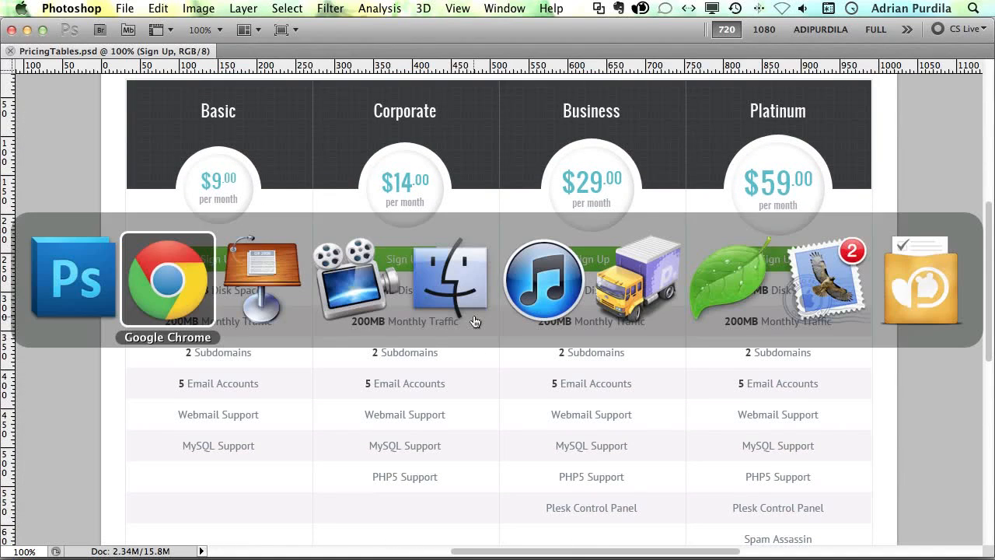
{"action": "scroll", "coordinate": [484, 322], "scroll_direction": "up", "scroll_amount": 5}
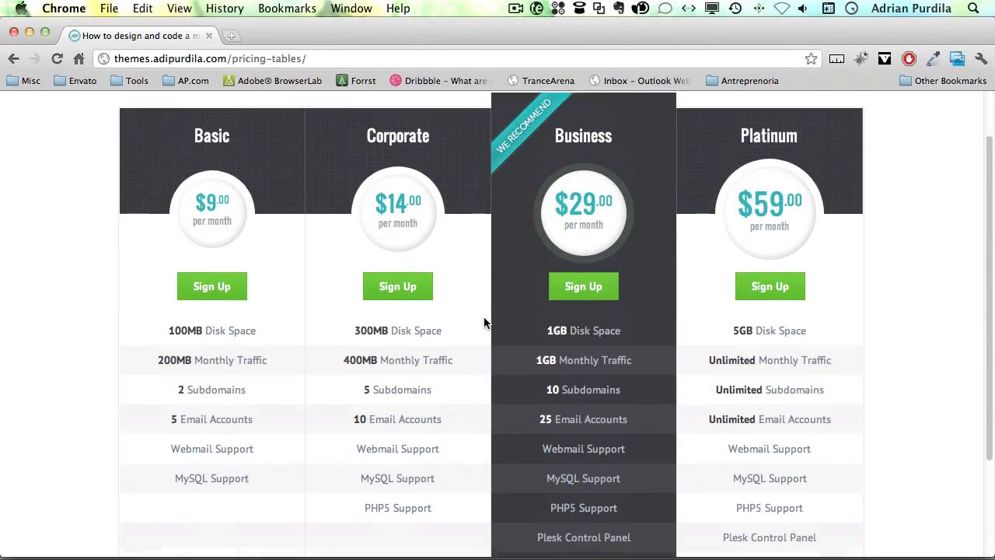
{"action": "scroll", "coordinate": [483, 322], "scroll_direction": "down", "scroll_amount": 5}
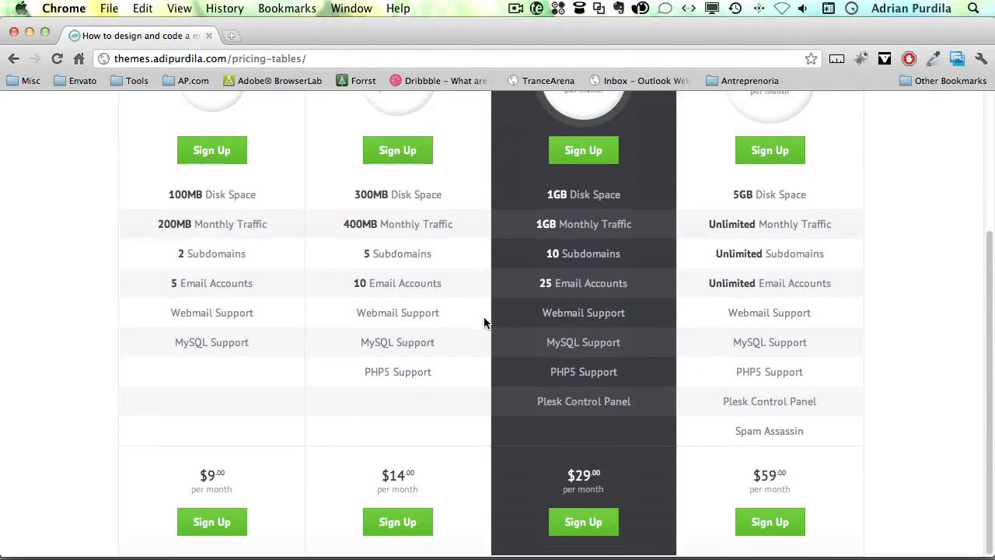
{"action": "scroll", "coordinate": [484, 322], "scroll_direction": "up", "scroll_amount": 5}
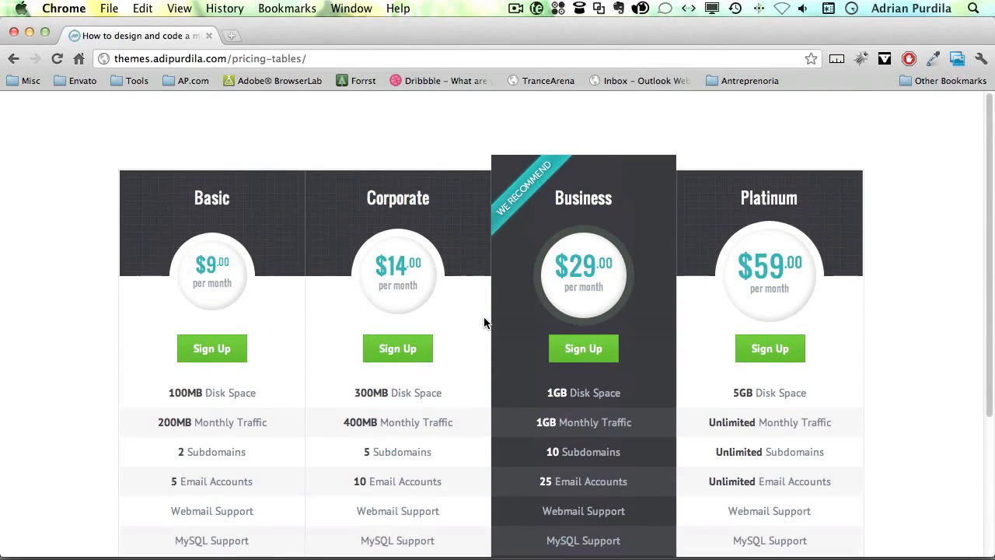
{"action": "key", "text": "super+Tab"}
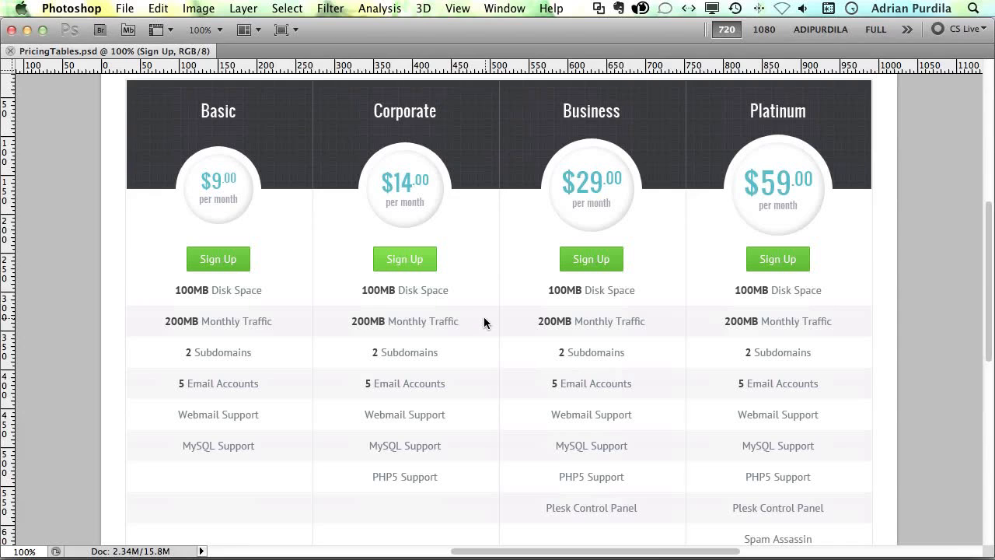
{"action": "scroll", "coordinate": [484, 322], "scroll_direction": "up", "scroll_amount": 3}
{"action": "scroll", "coordinate": [489, 323], "scroll_direction": "down", "scroll_amount": 5}
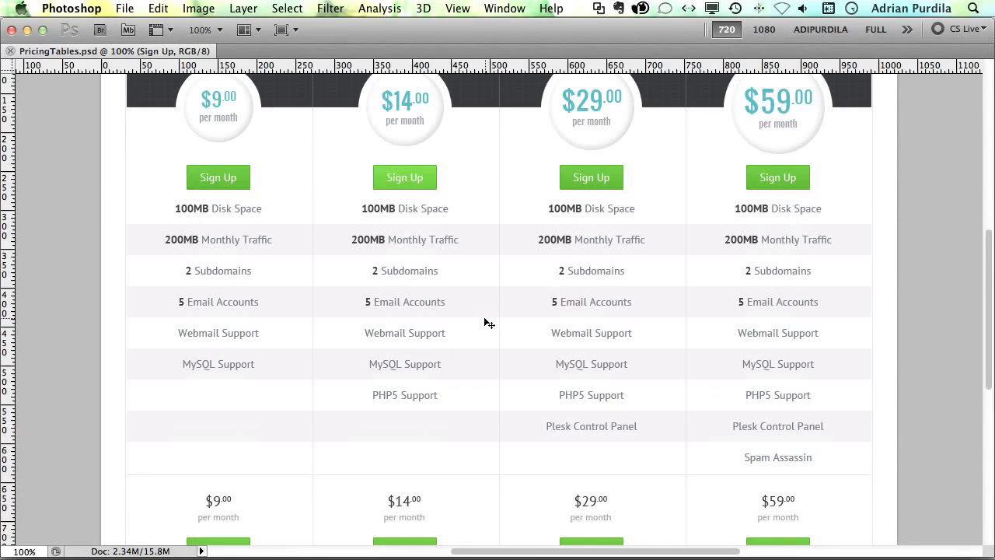
{"action": "key", "text": "super+Tab"}
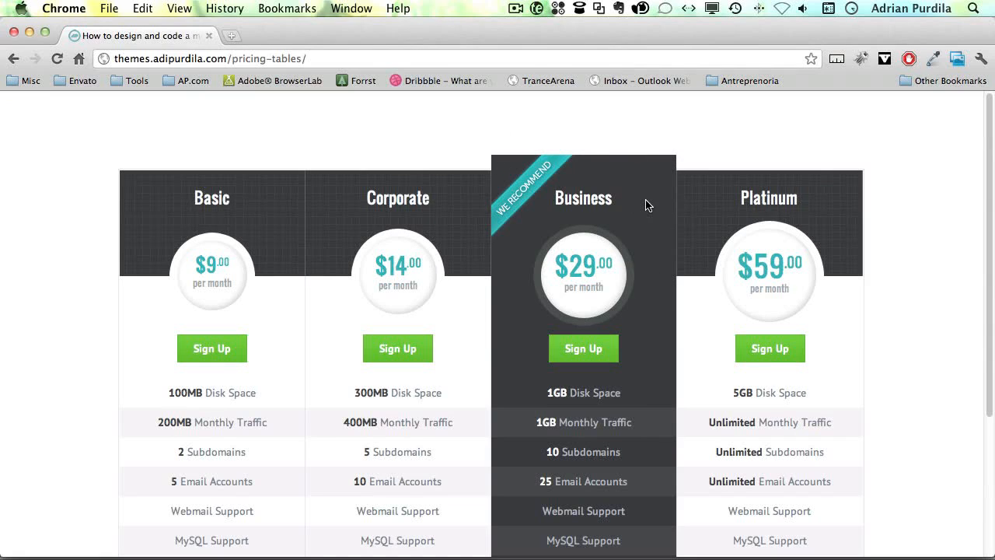
{"action": "scroll", "coordinate": [633, 204], "scroll_direction": "down", "scroll_amount": 5}
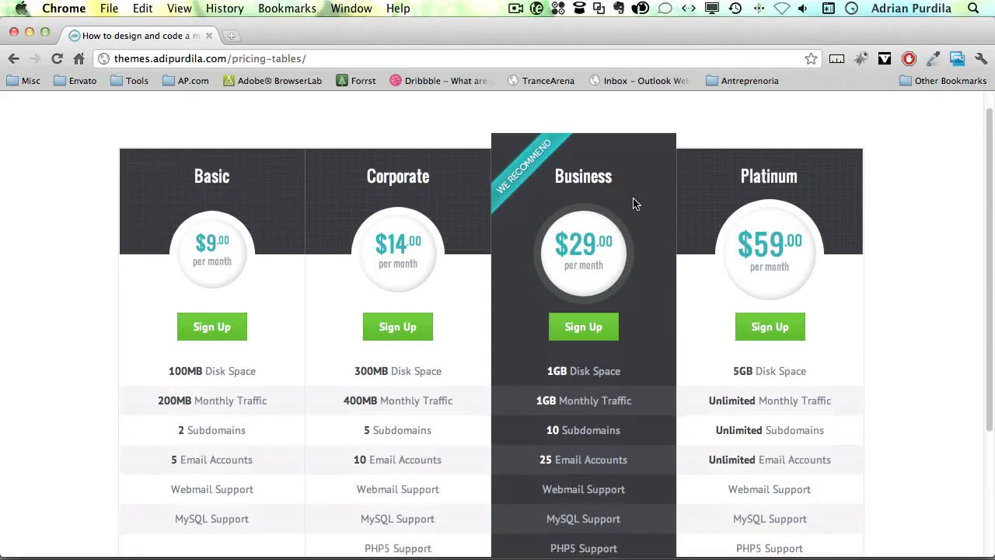
{"action": "scroll", "coordinate": [634, 203], "scroll_direction": "up", "scroll_amount": 5}
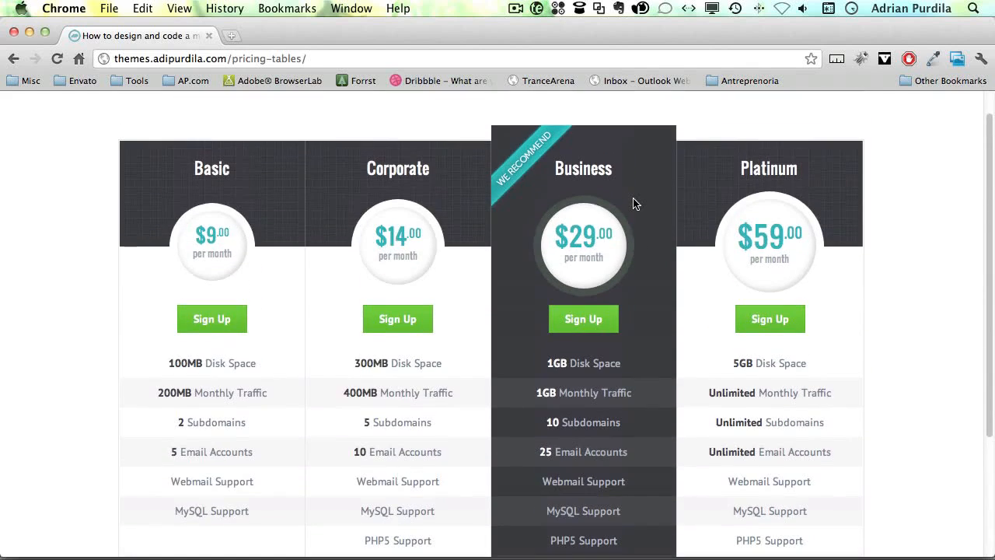
Step: Switch back to Photoshop, bring the panels back and collapse the Col2 layer group
{"action": "key", "text": "super+Tab"}
{"action": "key", "text": "Tab"}
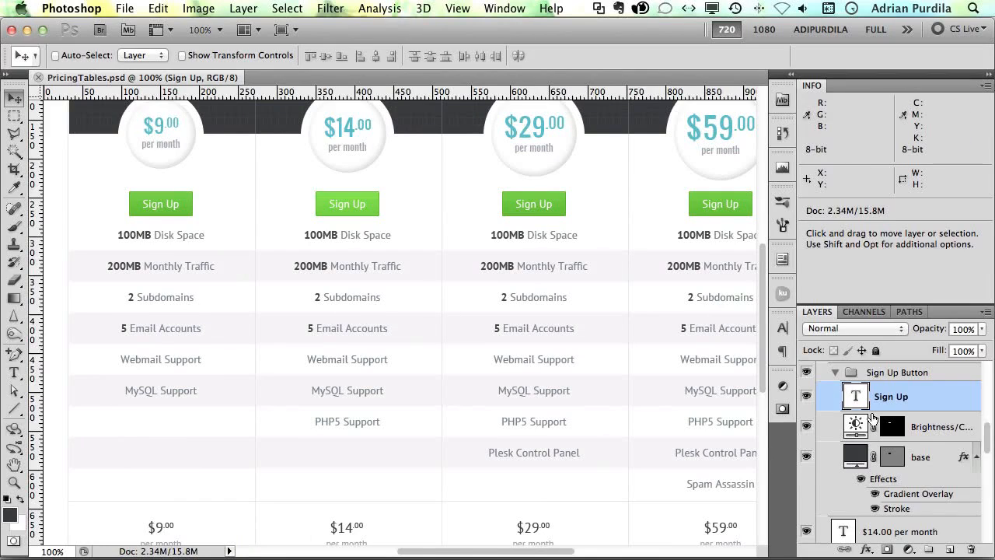
{"action": "scroll", "coordinate": [871, 418], "scroll_direction": "up", "scroll_amount": 5}
{"action": "left_click", "coordinate": [820, 370]}
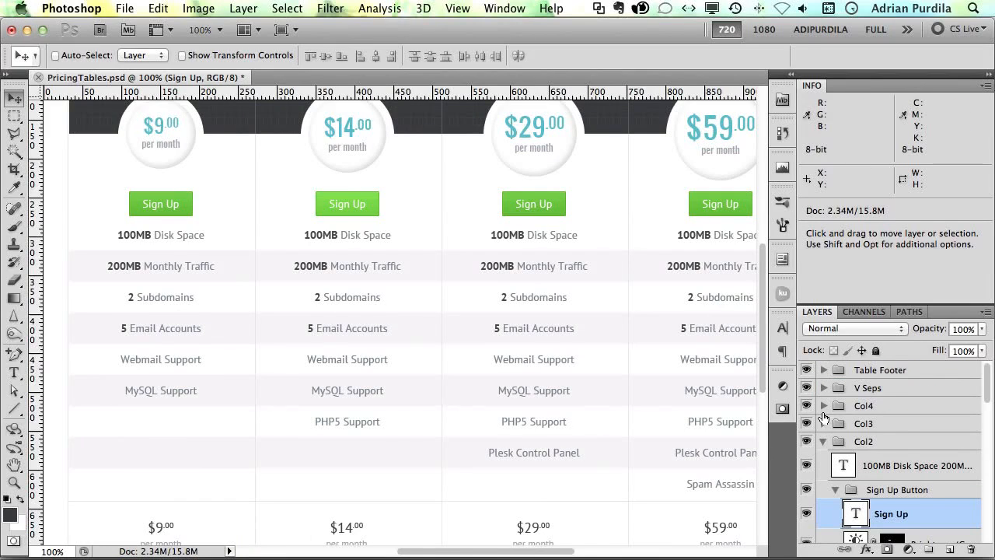
{"action": "left_click", "coordinate": [869, 441]}
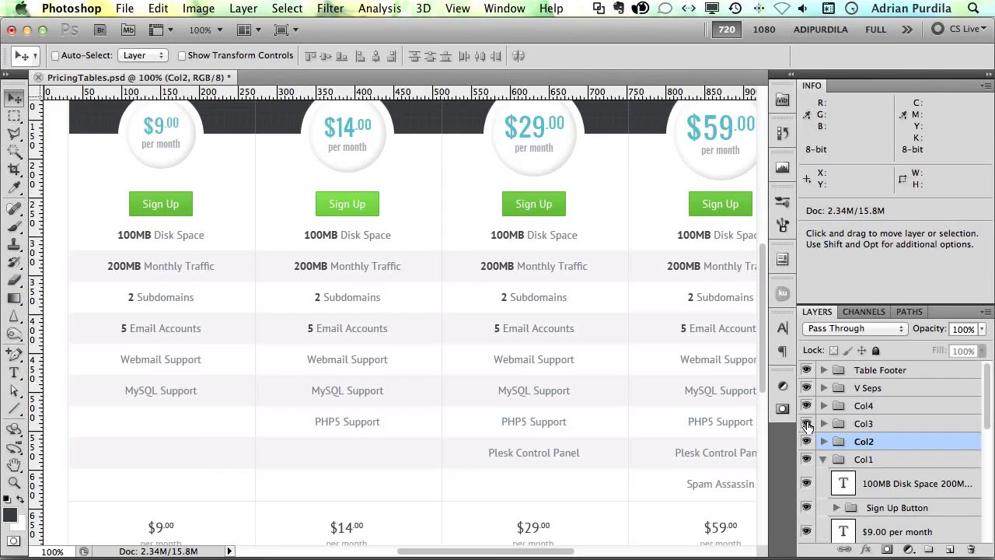
Step: Hide the Col3 group so the Business column's content is off
{"action": "left_click", "coordinate": [806, 423]}
{"action": "left_click", "coordinate": [806, 424]}
{"action": "left_click", "coordinate": [806, 424]}
{"action": "scroll", "coordinate": [673, 404], "scroll_direction": "up", "scroll_amount": 5}
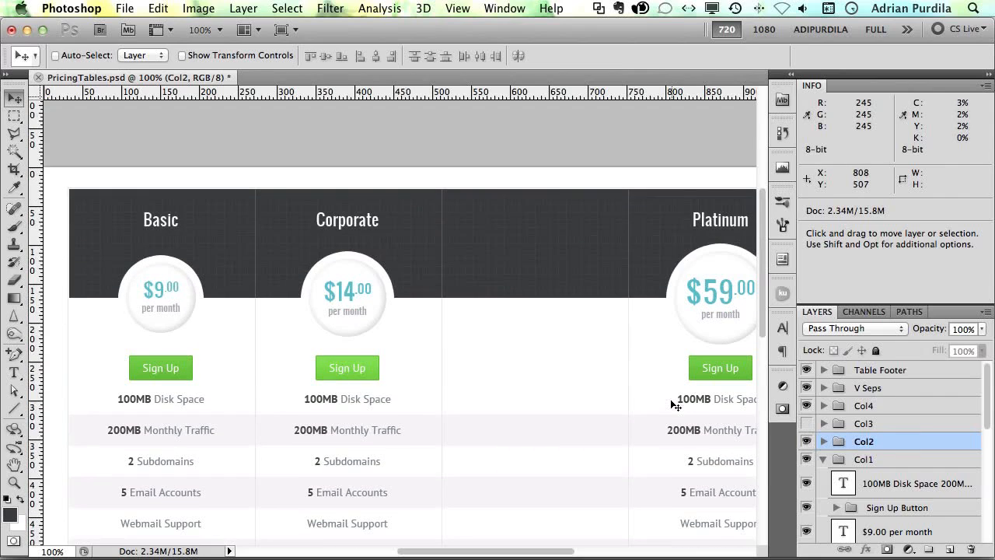
{"action": "scroll", "coordinate": [673, 404], "scroll_direction": "down", "scroll_amount": 1}
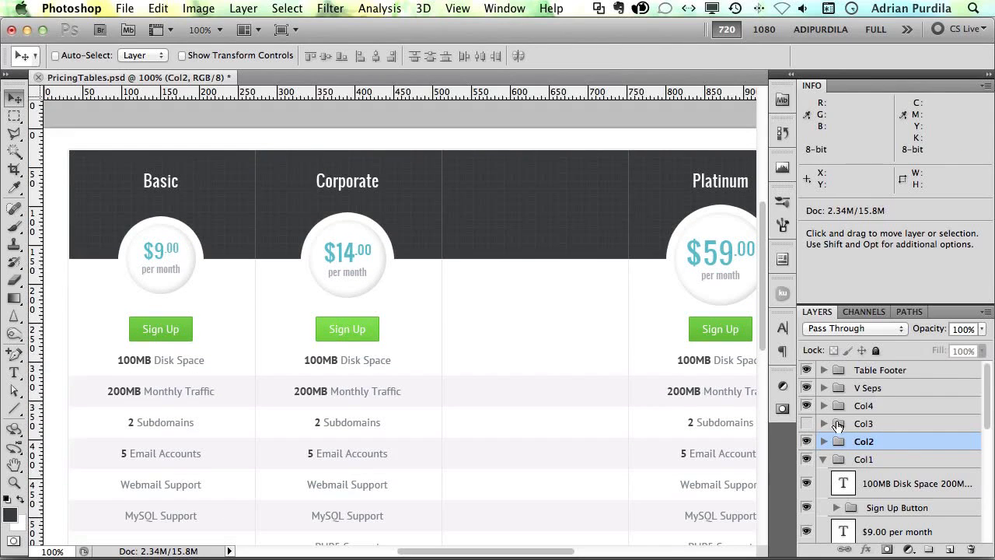
Step: Duplicate the Col3 group as "Col3 Recommended", and make the copy visible with its contents expanded
{"action": "right_click", "coordinate": [859, 425]}
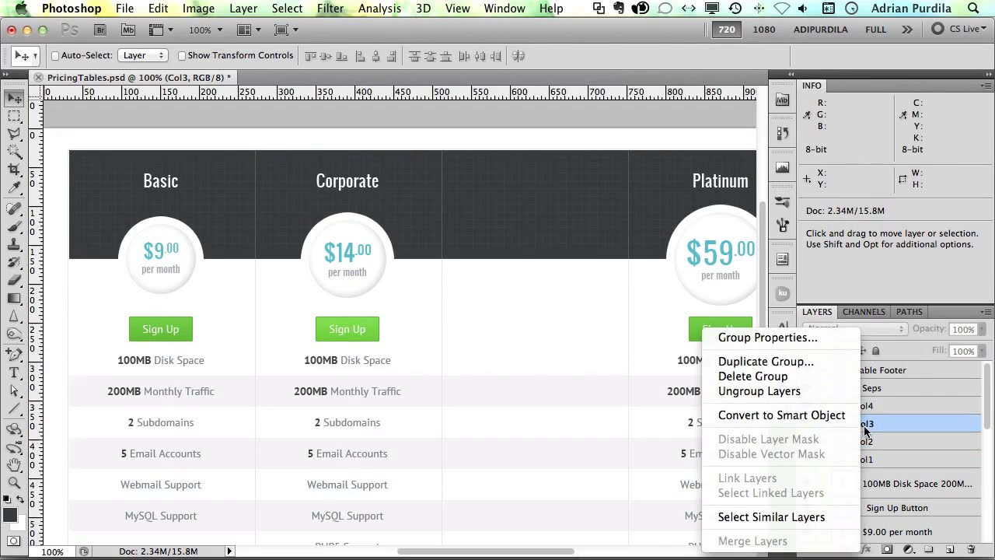
{"action": "left_click", "coordinate": [832, 361]}
{"action": "key", "text": "Right"}
{"action": "key", "text": "BackSpace"}
{"action": "key", "text": "BackSpace"}
{"action": "key", "text": "BackSpace"}
{"action": "key", "text": "BackSpace"}
{"action": "type", "text": "Recommended"}
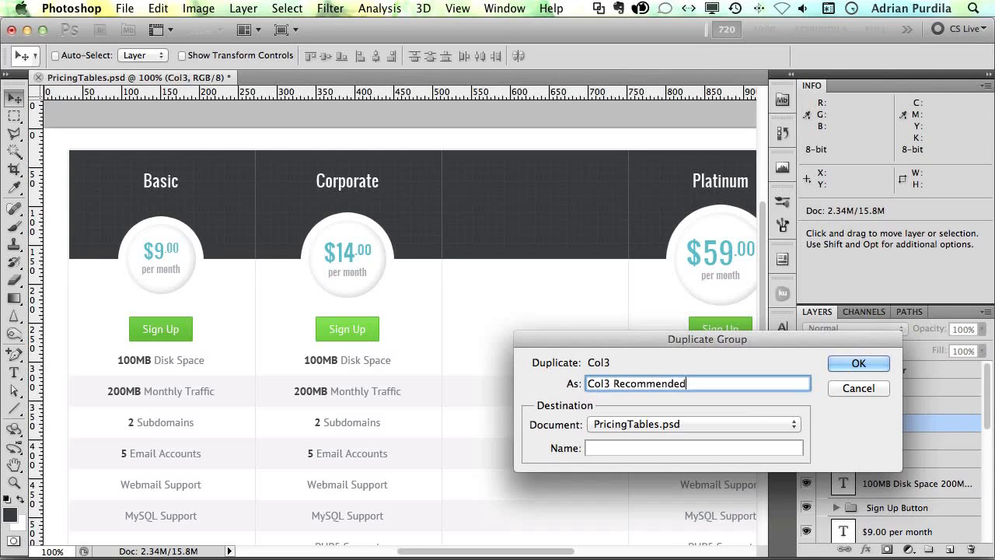
{"action": "key", "text": "Return"}
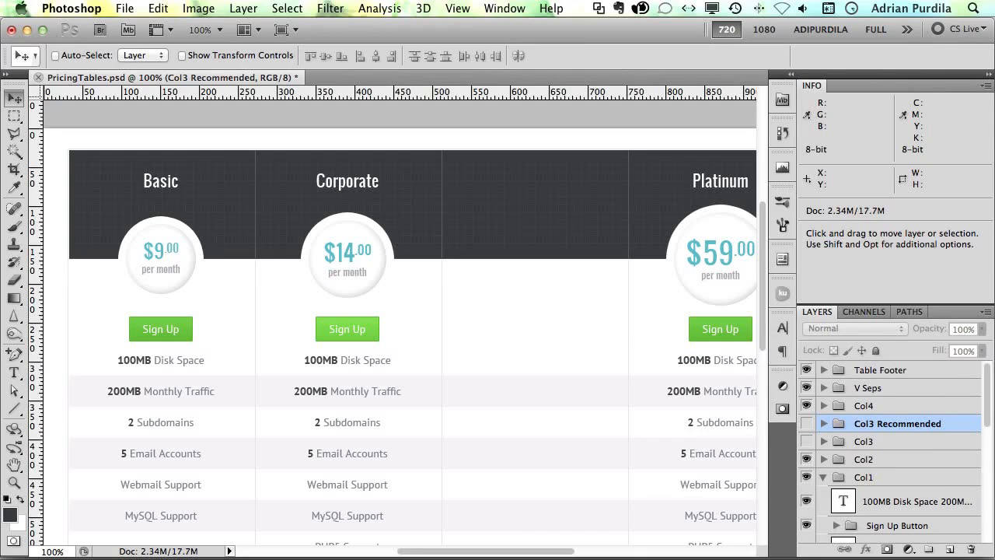
{"action": "left_click", "coordinate": [806, 424]}
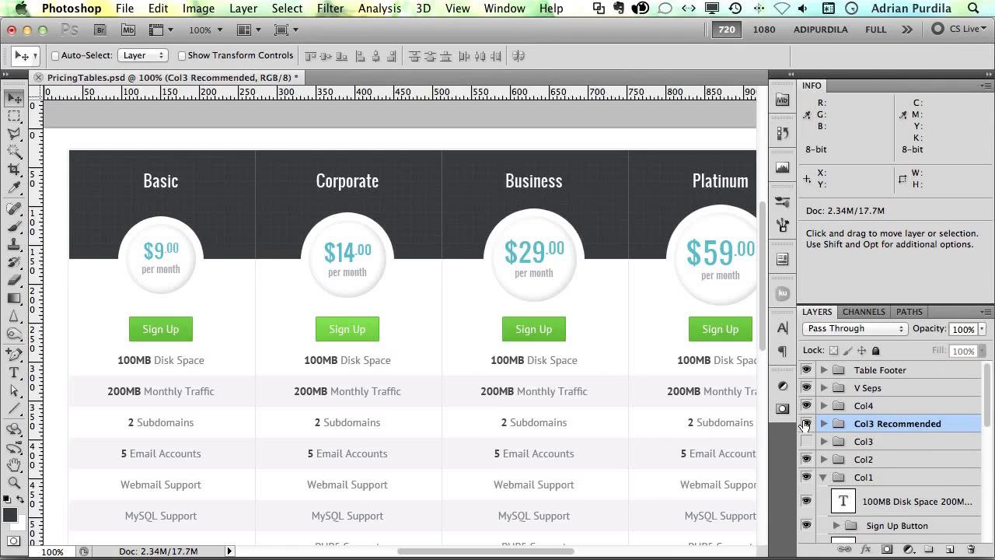
{"action": "left_click", "coordinate": [823, 423]}
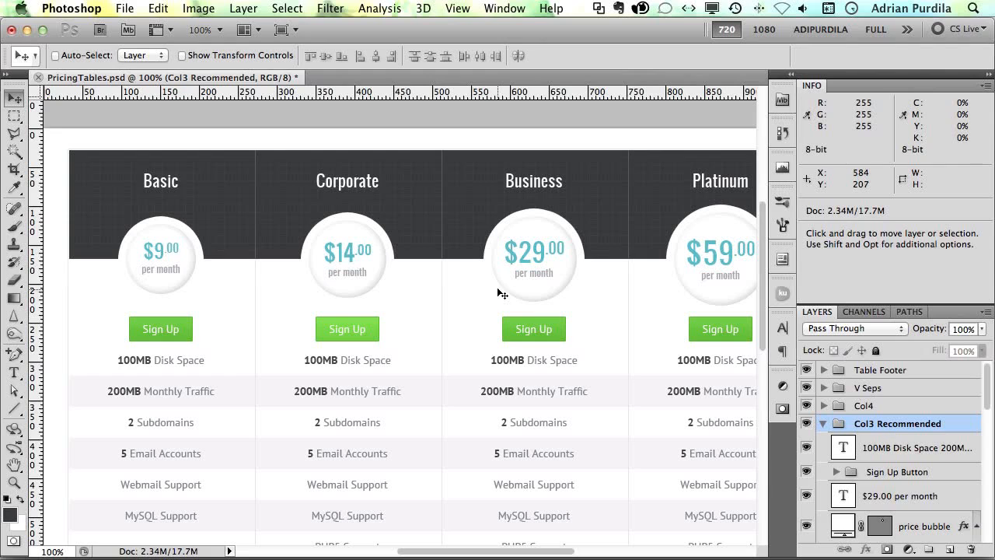
Step: Extend the canvas downward by anchoring it at the top centre and setting its height to 1200 pixels
{"action": "key", "text": "z"}
{"action": "left_click_drag", "start_coordinate": [433, 138], "coordinate": [646, 398]}
{"action": "key", "text": "v"}
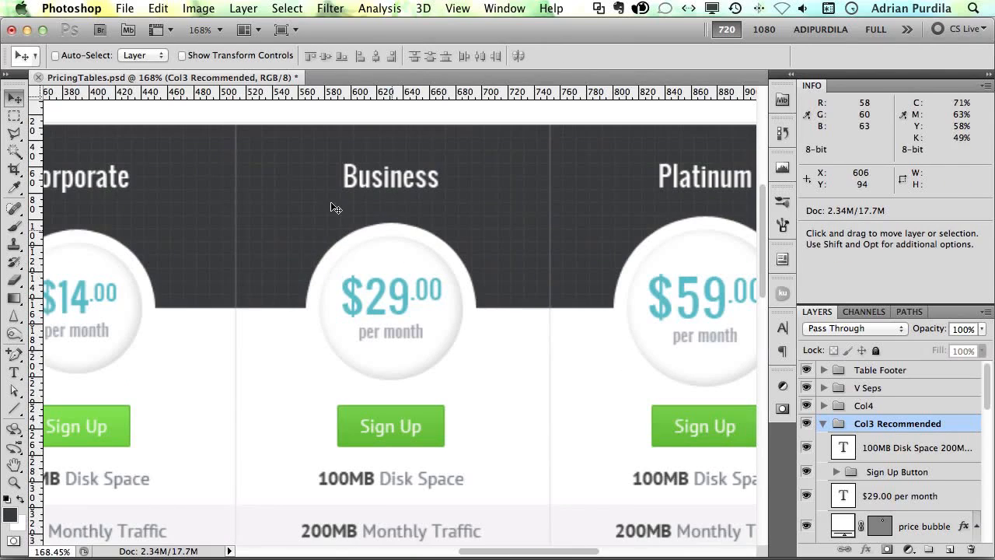
{"action": "scroll", "coordinate": [323, 204], "scroll_direction": "up", "scroll_amount": 5}
{"action": "left_click", "coordinate": [198, 7]}
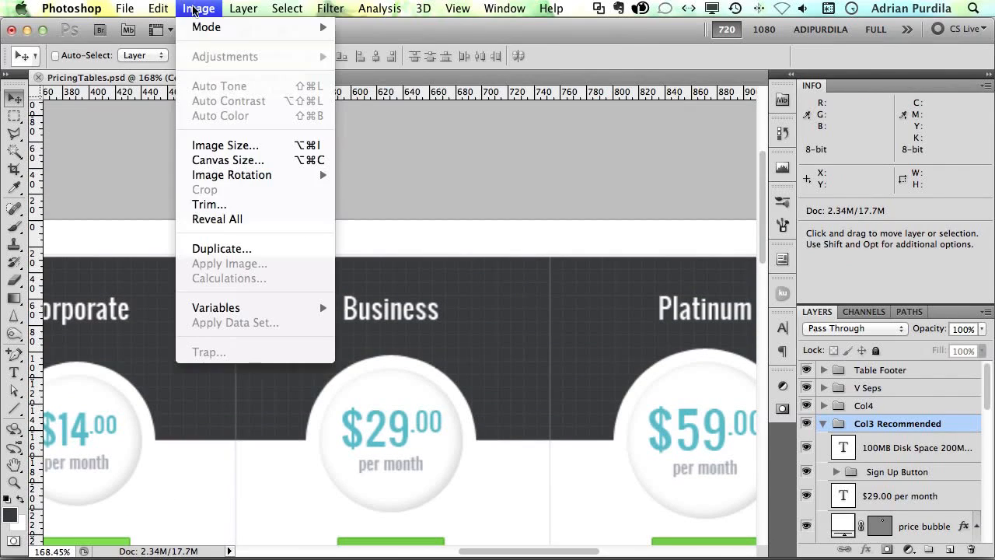
{"action": "left_click", "coordinate": [233, 159]}
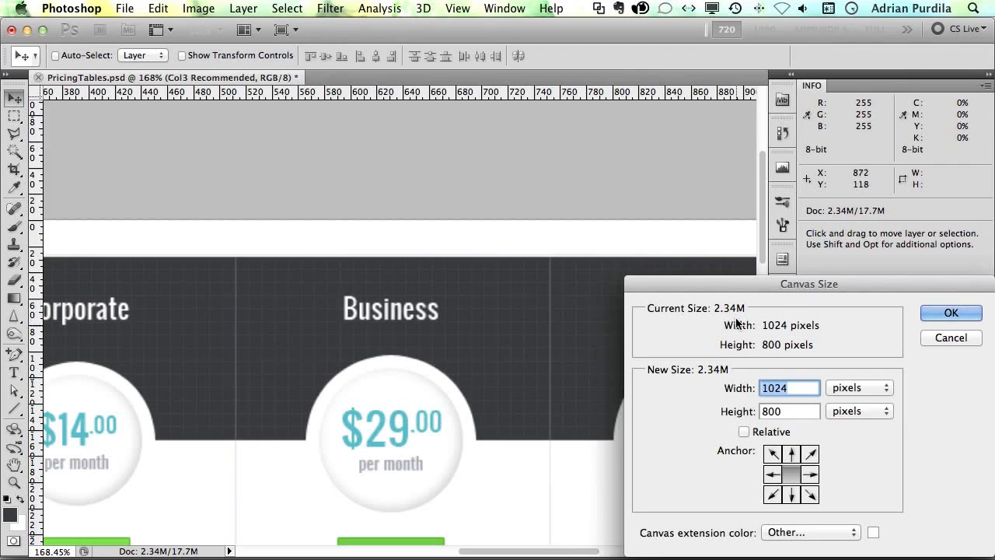
{"action": "left_click_drag", "start_coordinate": [697, 274], "coordinate": [384, 203]}
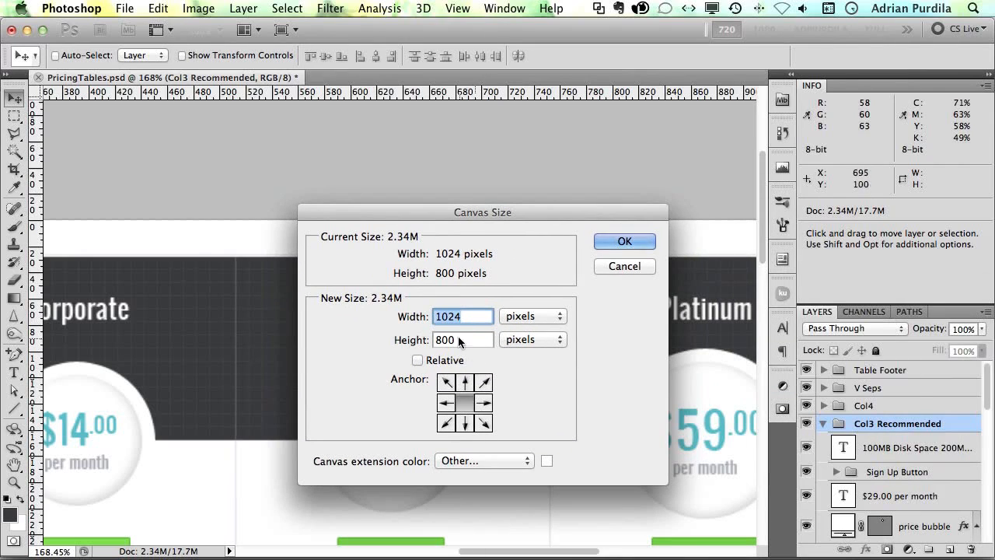
{"action": "left_click", "coordinate": [465, 381]}
{"action": "double_click", "coordinate": [465, 342]}
{"action": "type", "text": "120"}
{"action": "key", "text": "Return"}
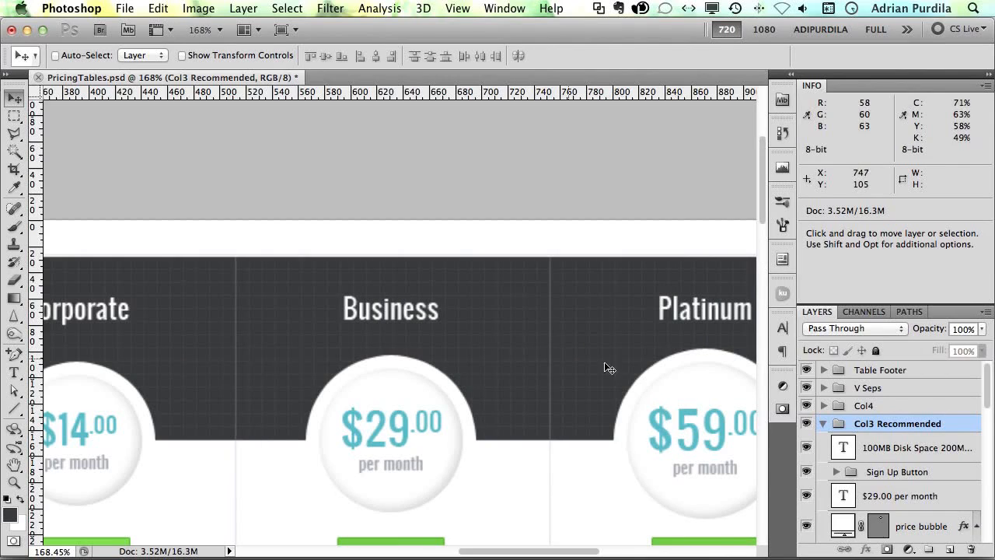
Step: Move all layers from Table Footer through base straight down 50 px, save the file, and check the whole layout
{"action": "left_click", "coordinate": [909, 372]}
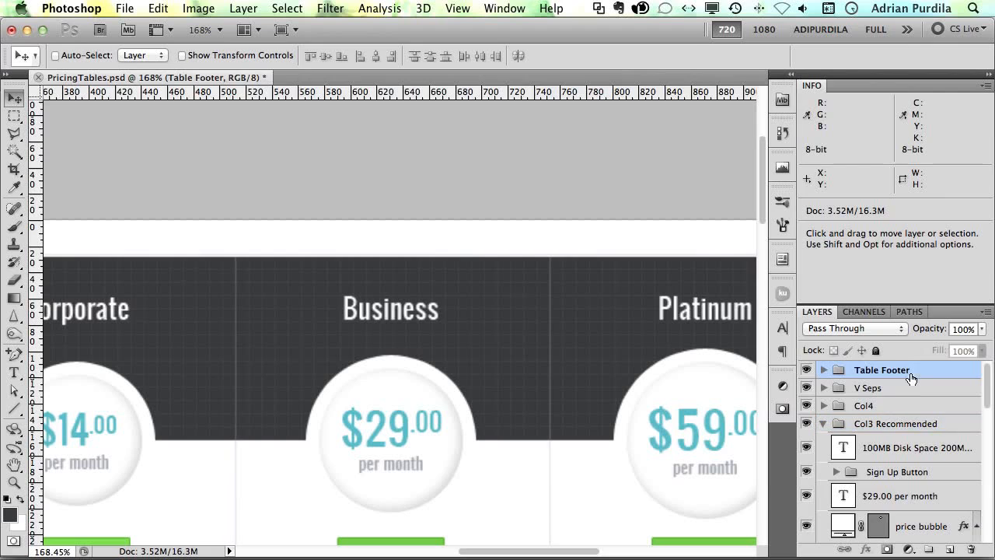
{"action": "scroll", "coordinate": [905, 387], "scroll_direction": "down", "scroll_amount": 10}
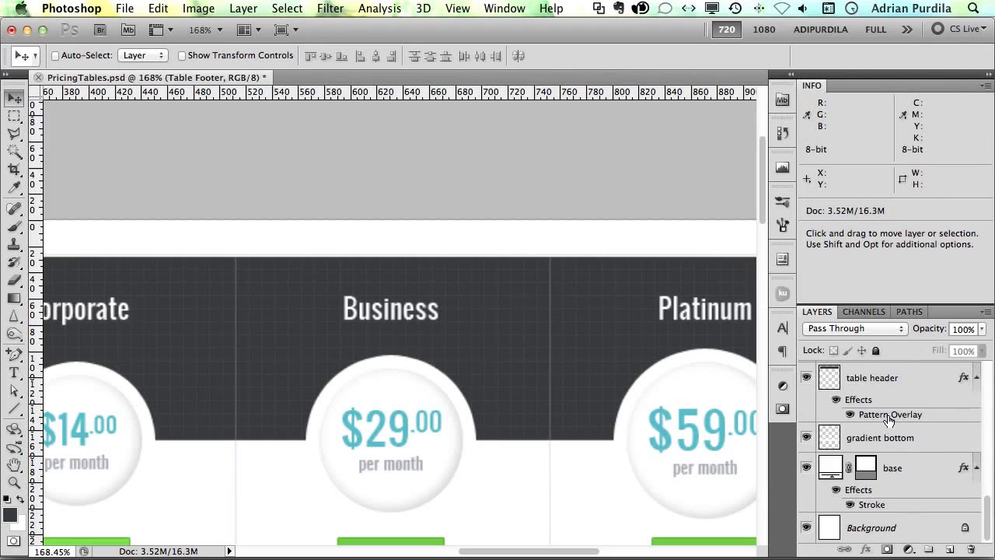
{"action": "left_click", "coordinate": [892, 471], "text": "shift"}
{"action": "left_click_drag", "start_coordinate": [363, 324], "coordinate": [365, 386]}
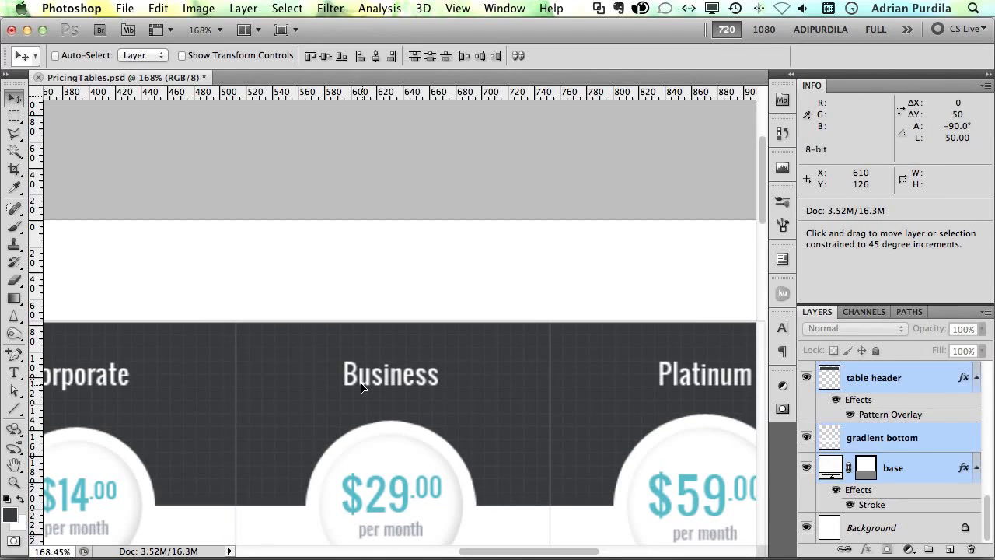
{"action": "key", "text": "Tab"}
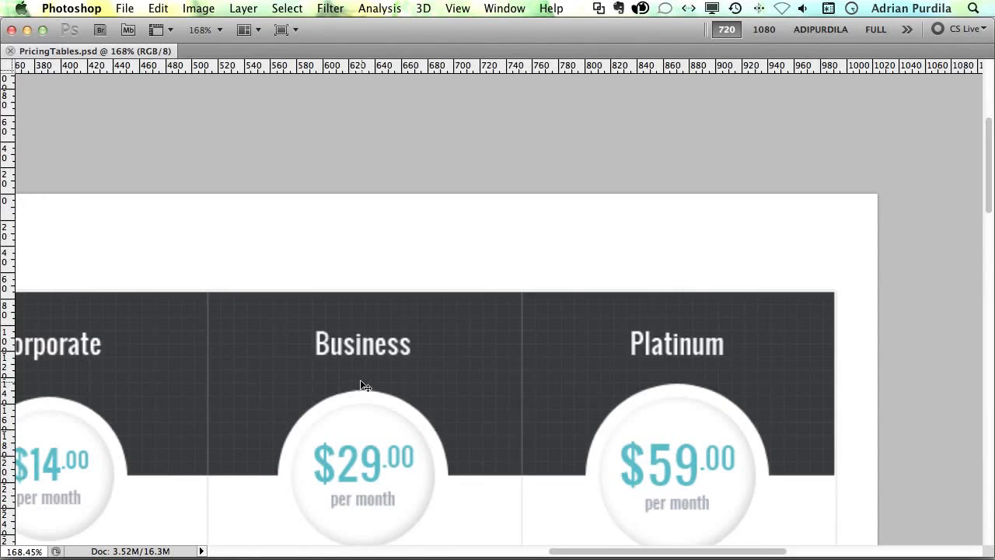
{"action": "key", "text": "super+minus"}
{"action": "scroll", "coordinate": [361, 380], "scroll_direction": "down", "scroll_amount": 10}
{"action": "scroll", "coordinate": [371, 385], "scroll_direction": "up", "scroll_amount": 10}
{"action": "key", "text": "Tab"}
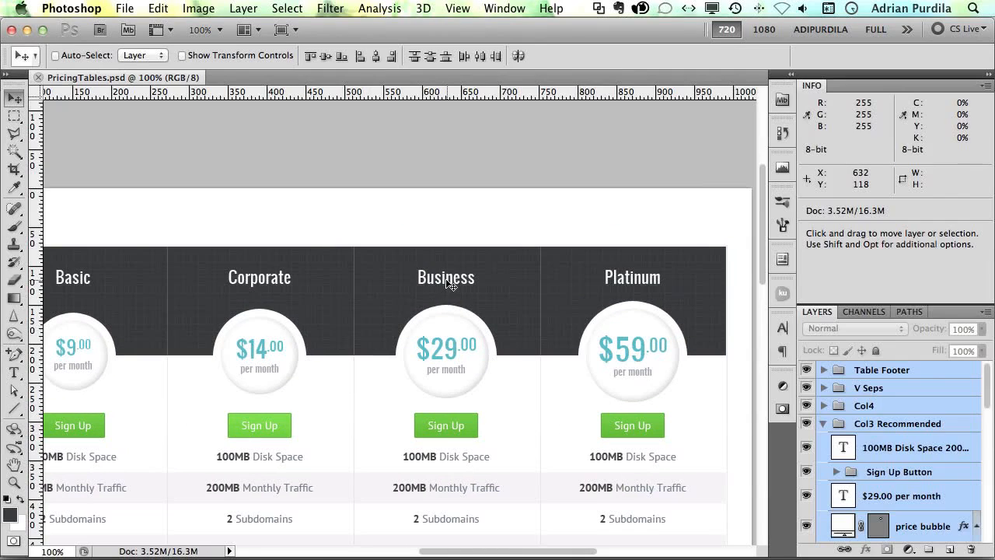
Step: Make a rectangular selection about 238 by 761 px around the whole Business column, starting slightly above the table header
{"action": "left_click", "coordinate": [883, 371]}
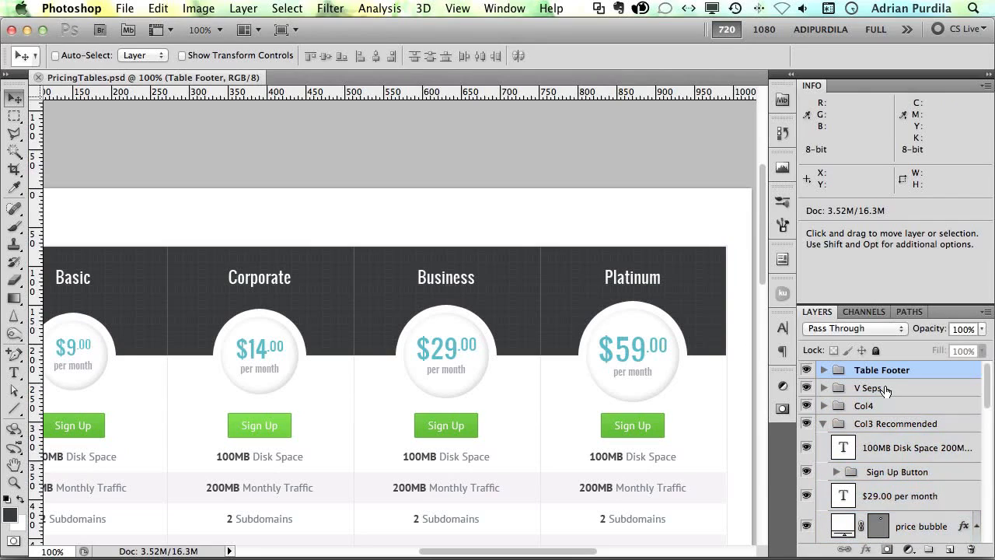
{"action": "left_click", "coordinate": [889, 450]}
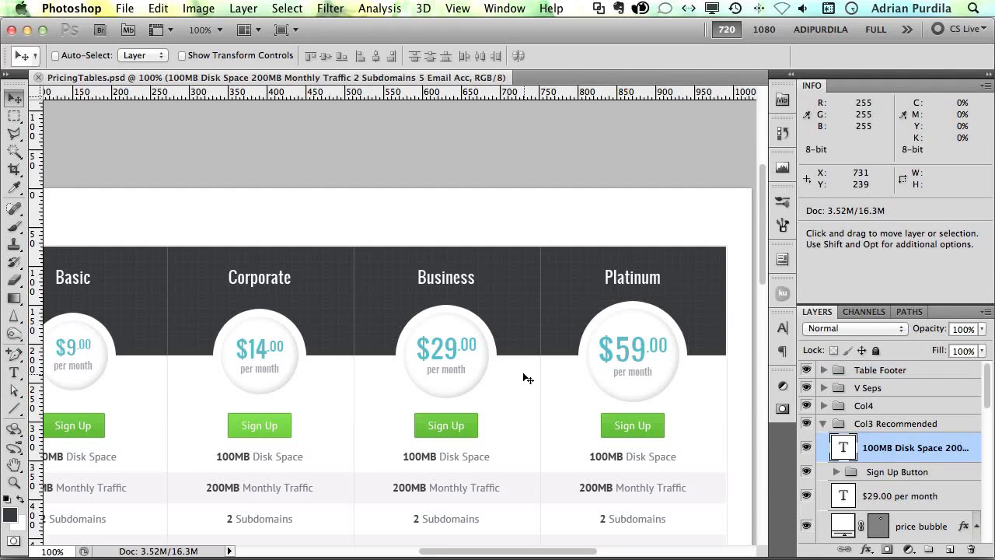
{"action": "key", "text": "z"}
{"action": "left_click_drag", "start_coordinate": [320, 226], "coordinate": [589, 349]}
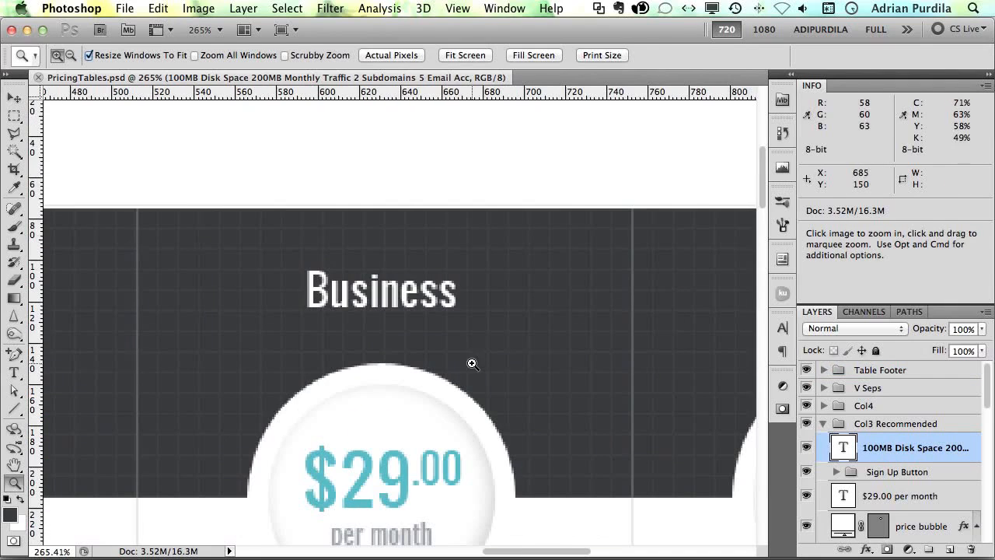
{"action": "key", "text": "v"}
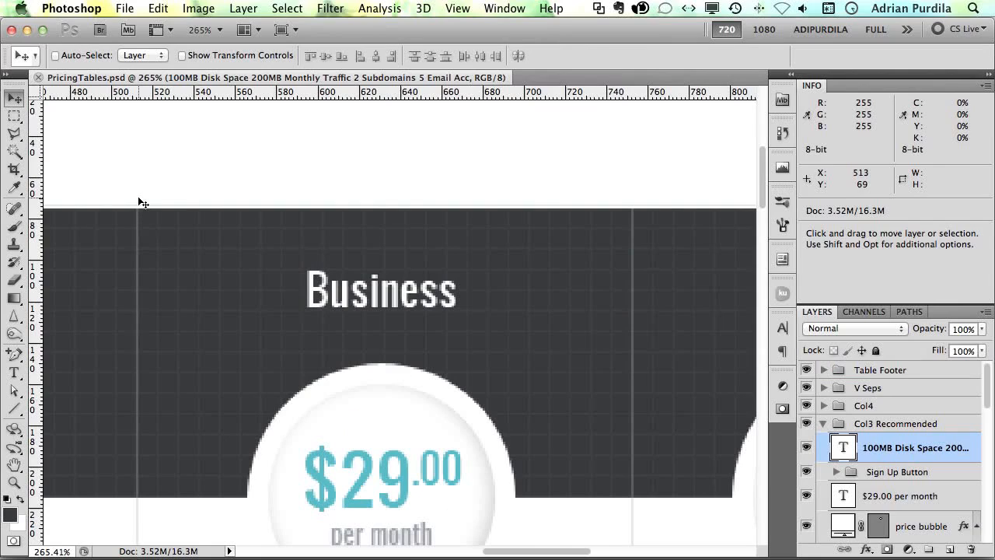
{"action": "left_click_drag", "start_coordinate": [139, 195], "coordinate": [165, 244]}
{"action": "key", "text": "m"}
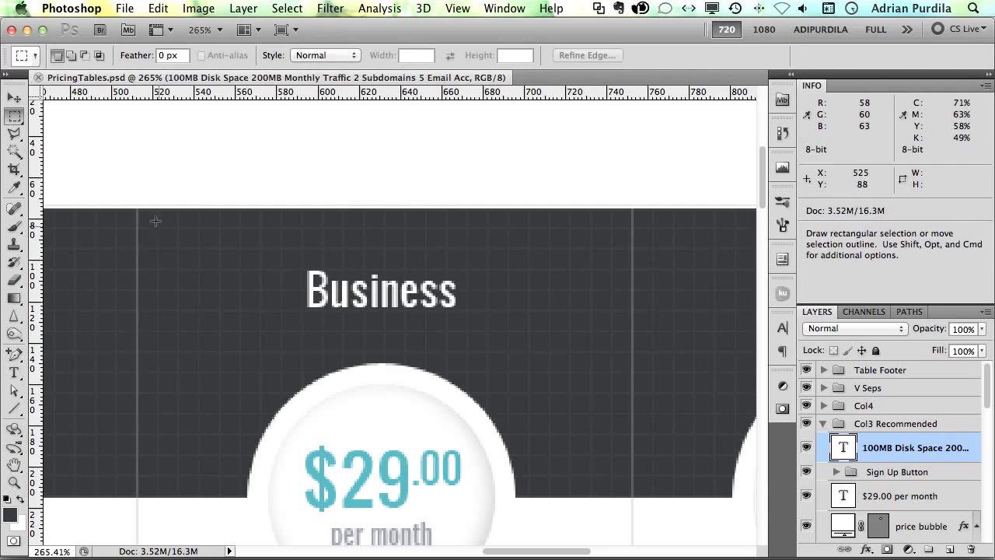
{"action": "left_click_drag", "start_coordinate": [138, 191], "coordinate": [627, 485]}
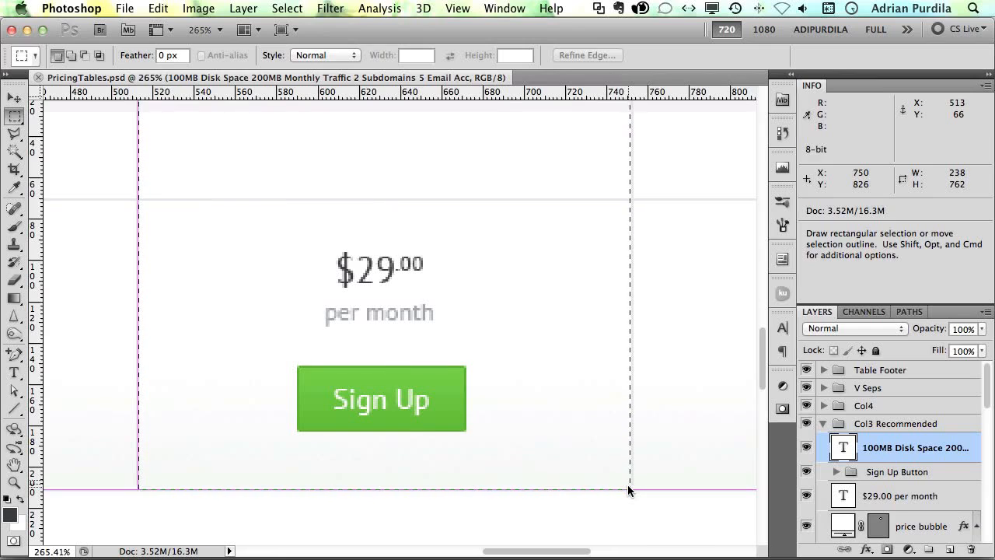
{"action": "left_click_drag", "start_coordinate": [628, 485], "coordinate": [628, 484]}
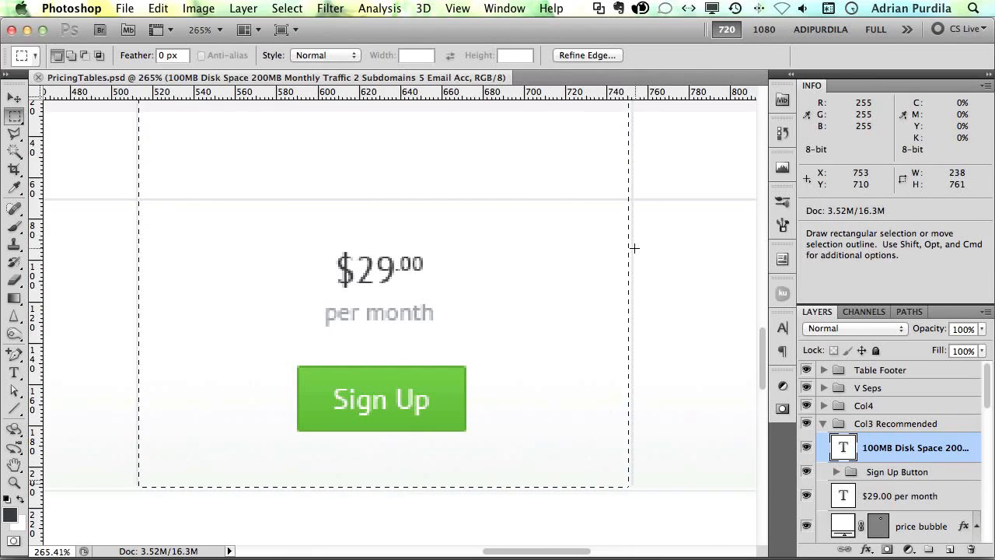
Step: Create a layer named "dark BG" and place it at the bottom of the Col3 Recommended group, below the Business title
{"action": "left_click", "coordinate": [950, 550]}
{"action": "double_click", "coordinate": [871, 448]}
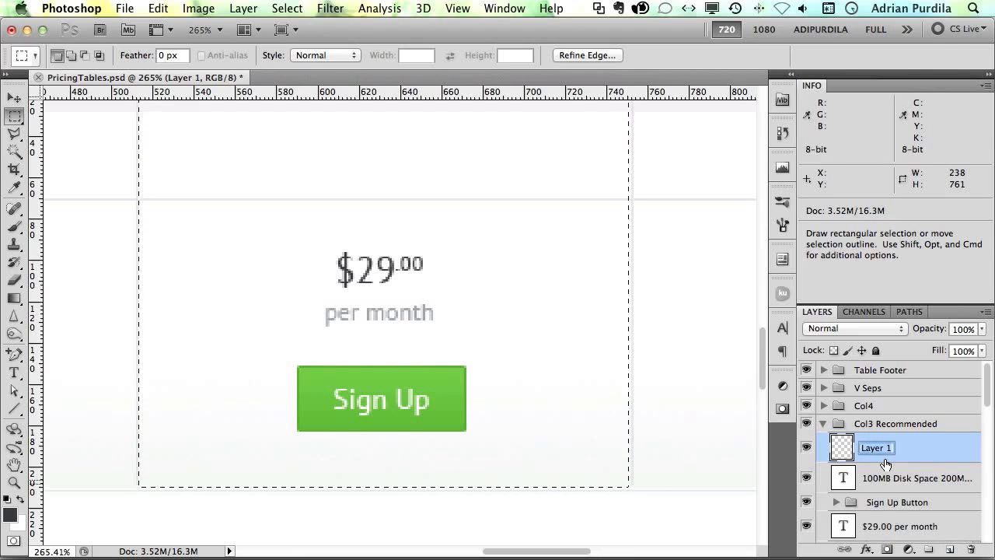
{"action": "type", "text": "dark BG"}
{"action": "key", "text": "Return"}
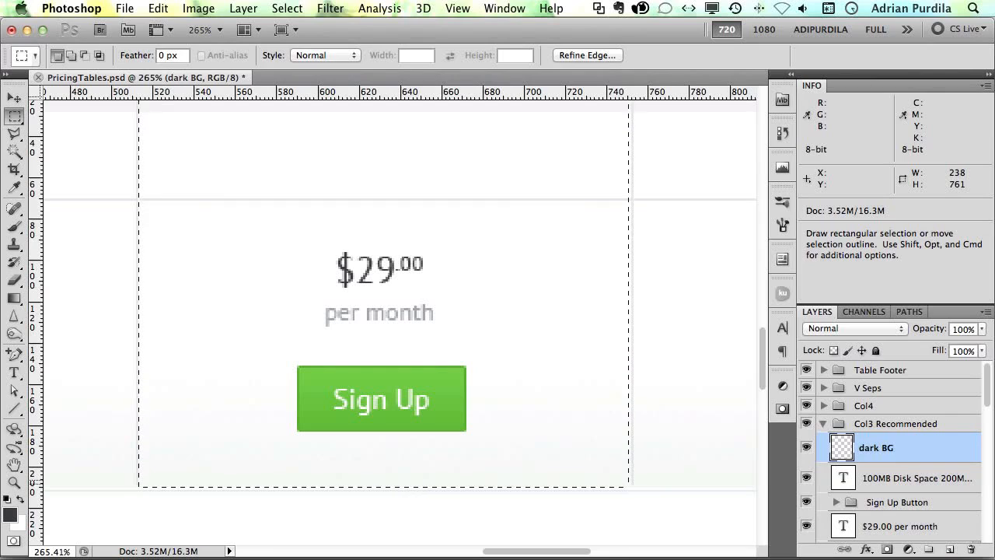
{"action": "left_click_drag", "start_coordinate": [892, 447], "coordinate": [892, 423]}
{"action": "left_click_drag", "start_coordinate": [882, 457], "coordinate": [881, 424]}
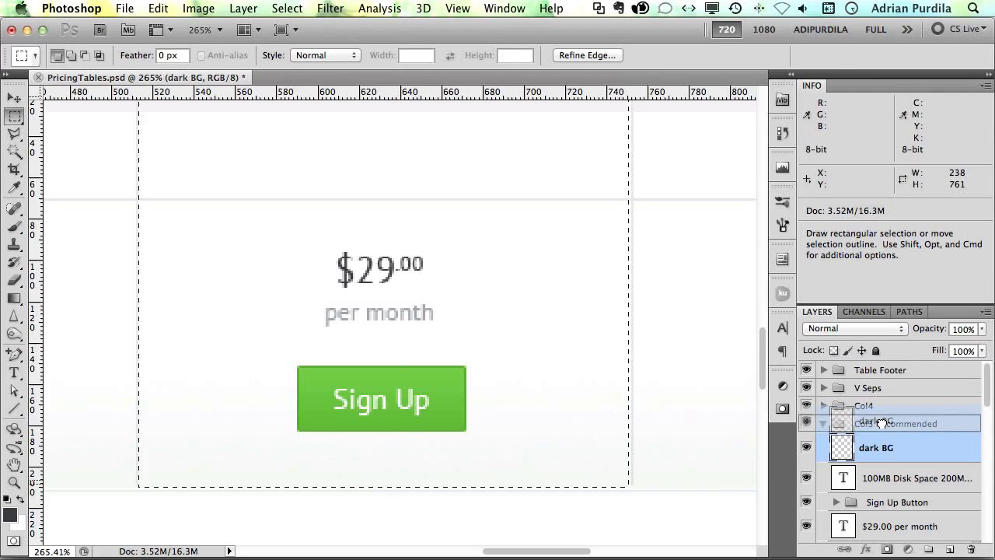
{"action": "left_click_drag", "start_coordinate": [881, 424], "coordinate": [881, 424]}
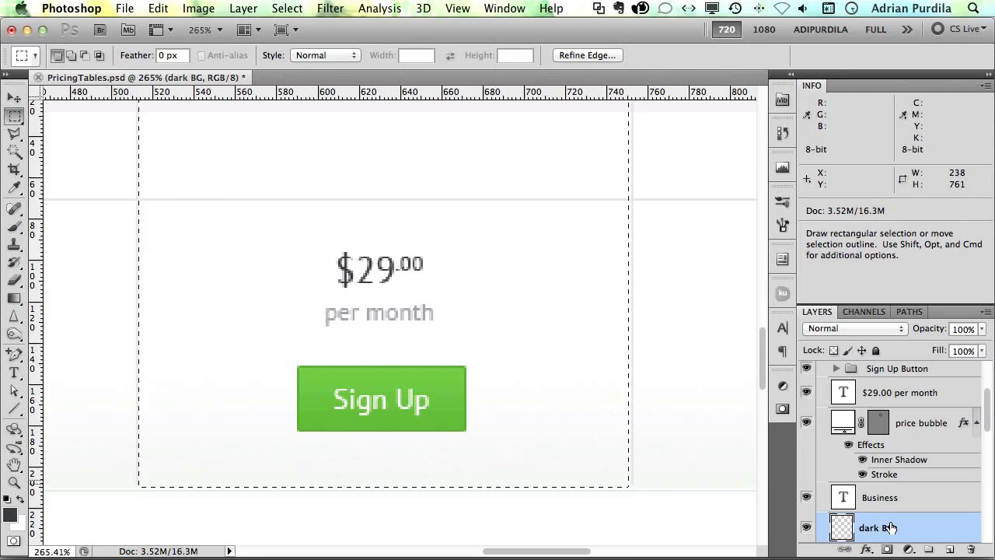
Step: Fill the selected column area with the dark grey foreground colour, deselect it, and save the file
{"action": "key", "text": "shift+F5"}
{"action": "key", "text": "Escape"}
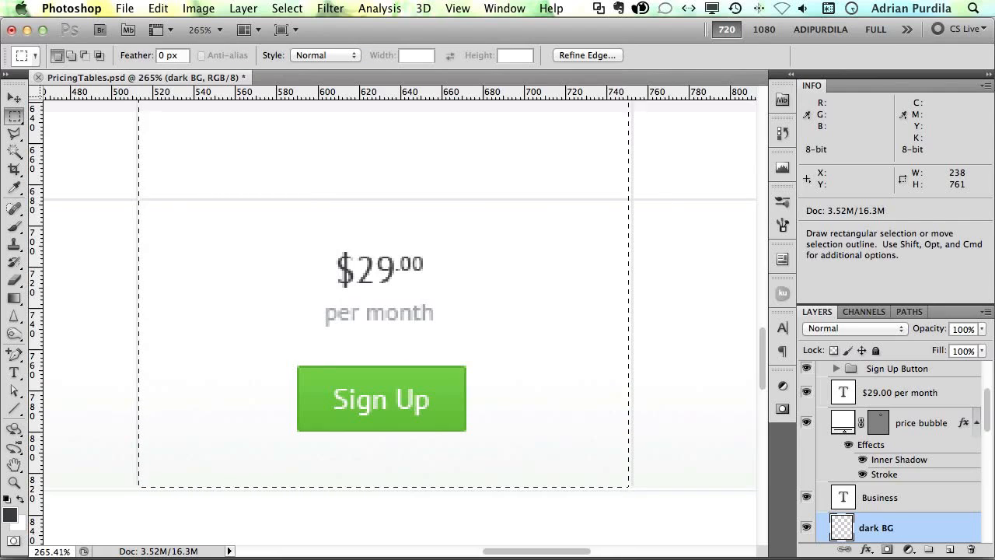
{"action": "key", "text": "alt+BackSpace"}
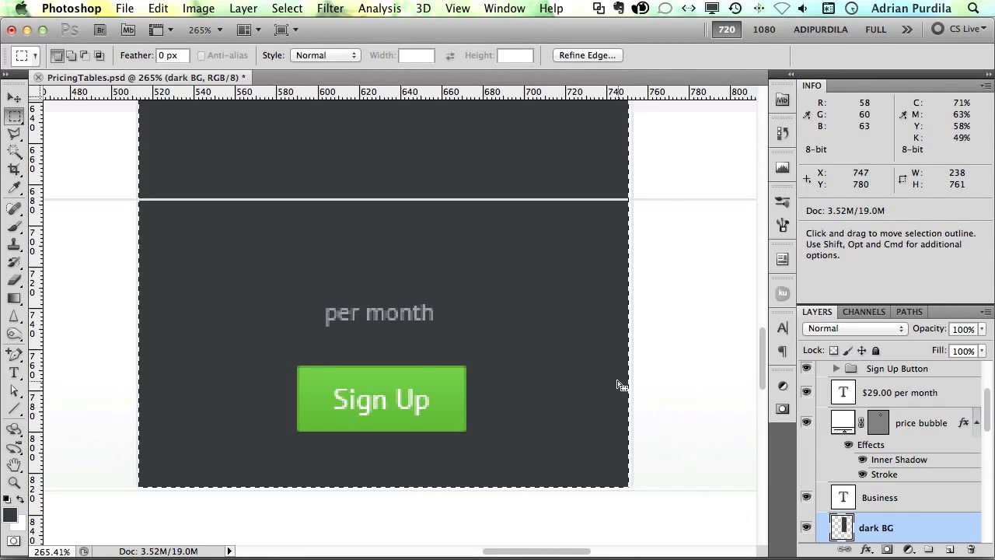
{"action": "key", "text": "super+d"}
{"action": "key", "text": "v"}
{"action": "key", "text": "super+s"}
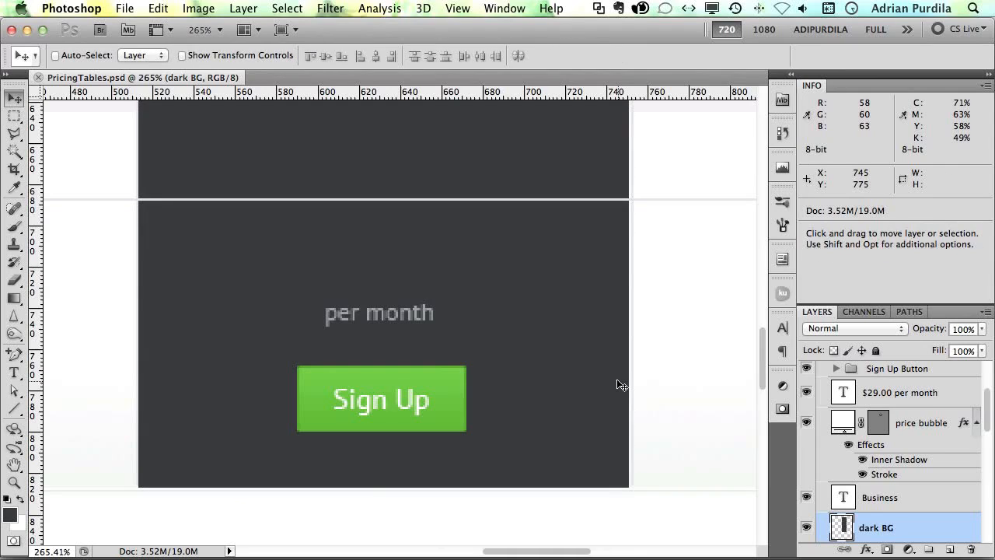
Step: Stretch the dark BG shape's right edge to the column separator, making it about 240 px wide
{"action": "scroll", "coordinate": [620, 384], "scroll_direction": "up", "scroll_amount": 2}
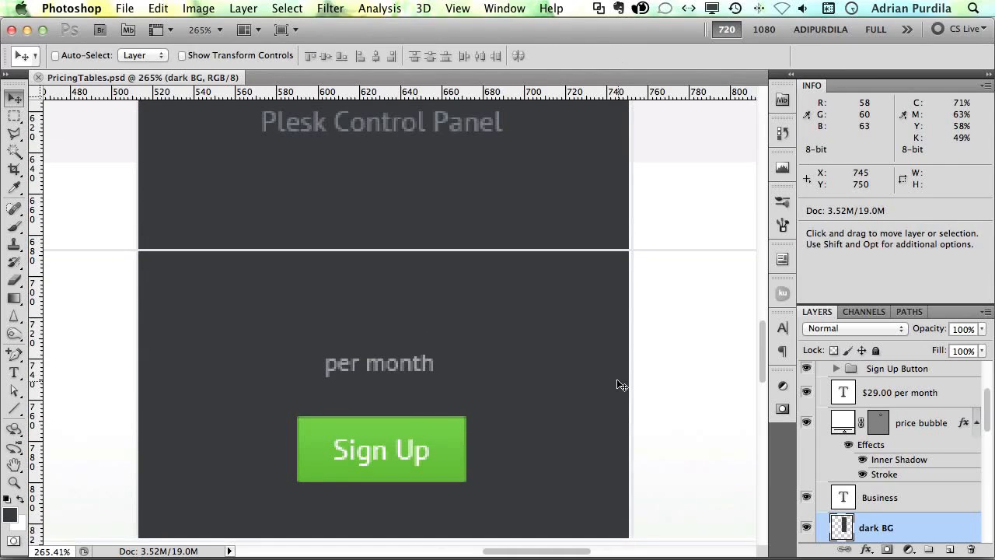
{"action": "scroll", "coordinate": [617, 384], "scroll_direction": "up", "scroll_amount": 20}
{"action": "scroll", "coordinate": [616, 384], "scroll_direction": "up", "scroll_amount": 10}
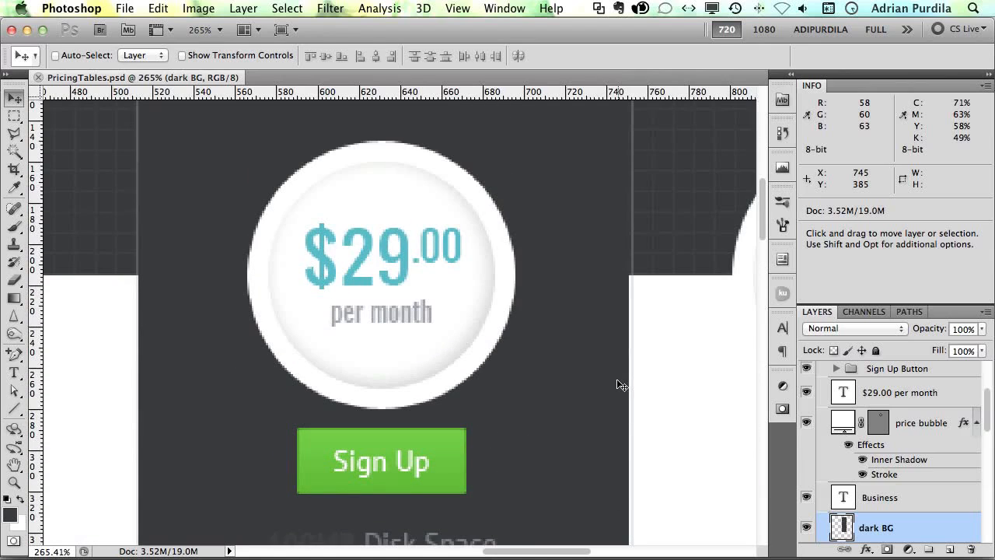
{"action": "key", "text": "super+t"}
{"action": "scroll", "coordinate": [616, 379], "scroll_direction": "down", "scroll_amount": 12}
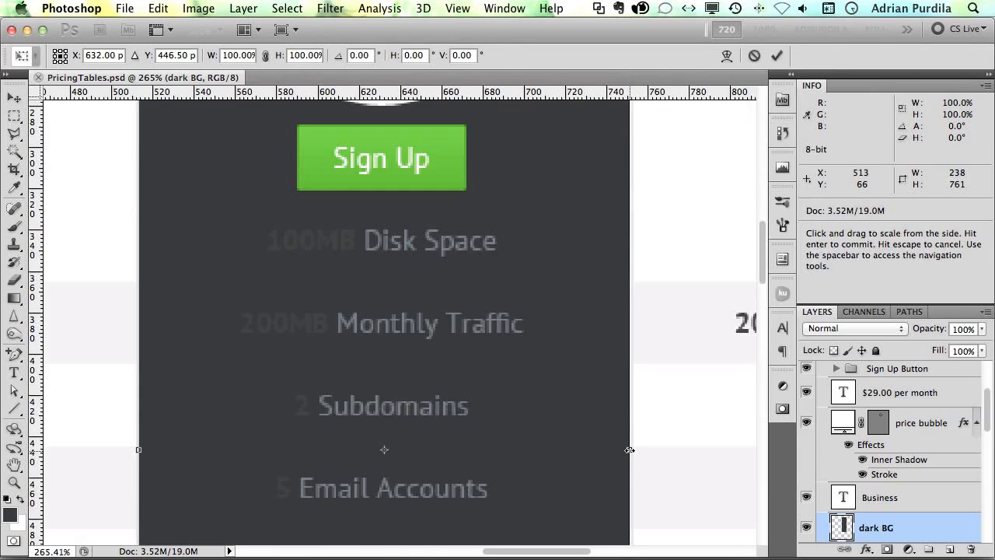
{"action": "left_click_drag", "start_coordinate": [631, 449], "coordinate": [636, 450]}
{"action": "key", "text": "Return"}
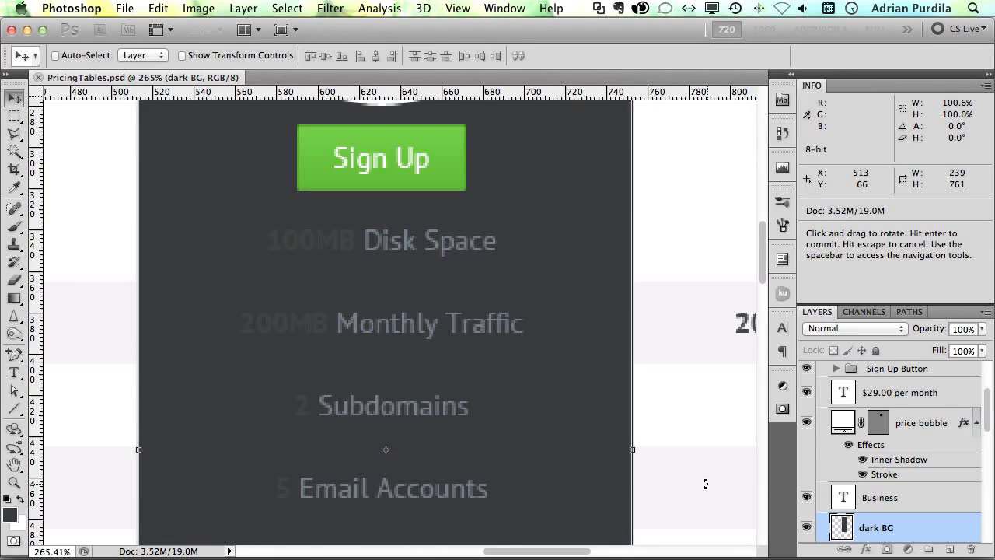
Step: Raise the dark BG shape's upper edge above the table header, making the shape about 775 px tall
{"action": "scroll", "coordinate": [552, 337], "scroll_direction": "up", "scroll_amount": 8}
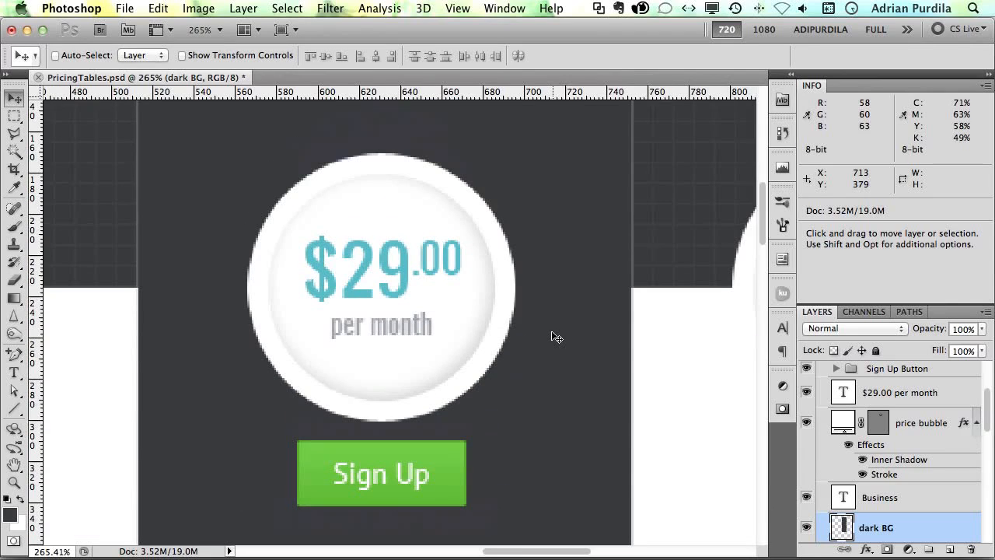
{"action": "key", "text": "super+1"}
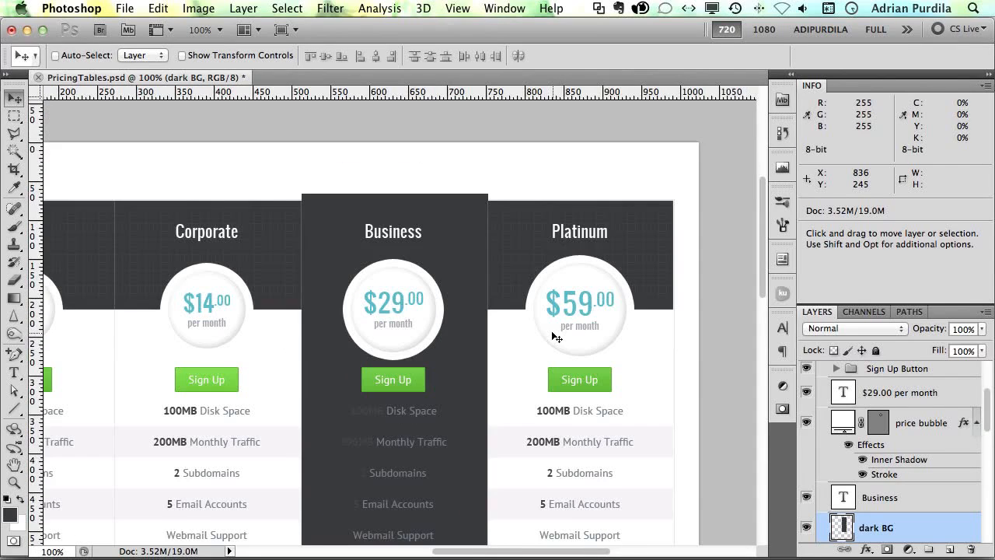
{"action": "key", "text": "super+t"}
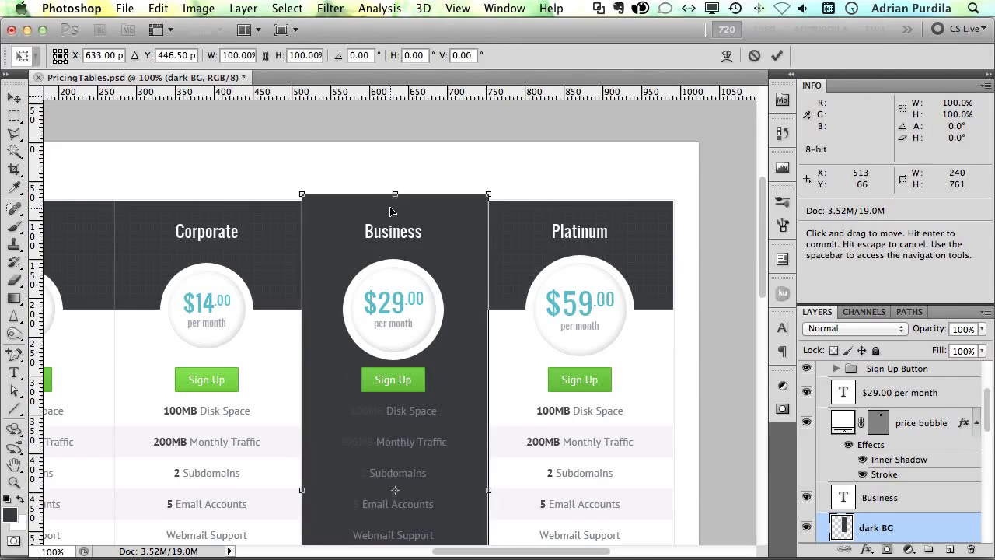
{"action": "left_click_drag", "start_coordinate": [394, 191], "coordinate": [396, 200]}
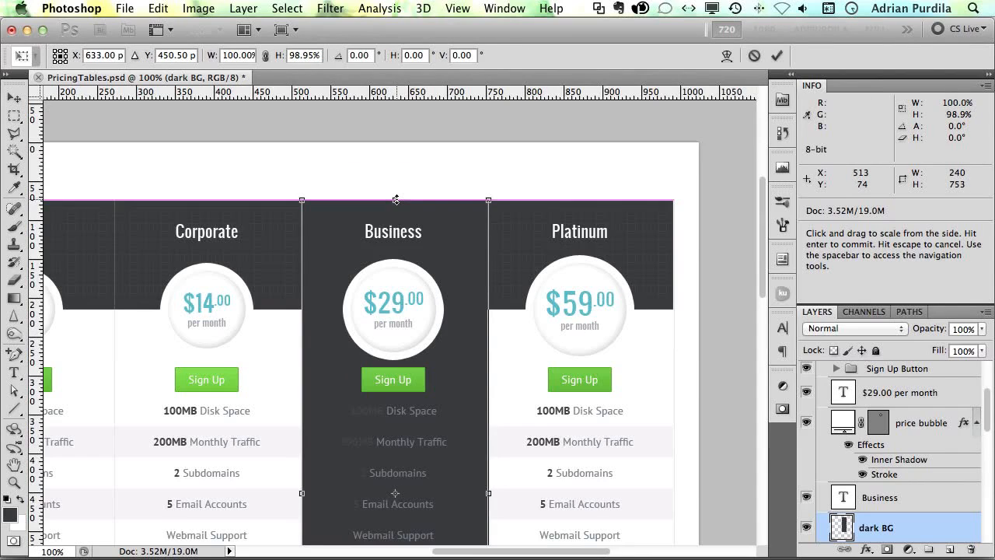
{"action": "key", "text": "Return"}
{"action": "key", "text": "super+t"}
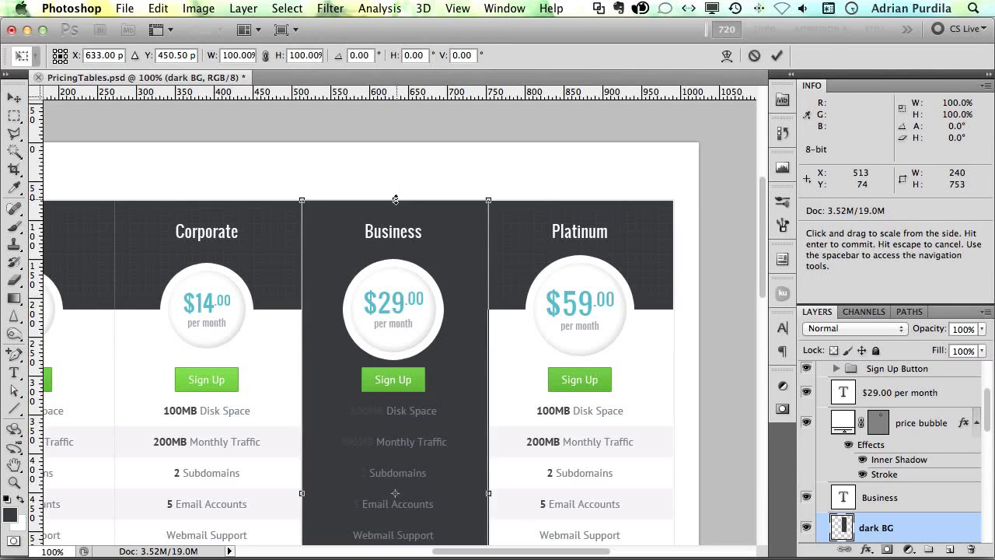
{"action": "left_click_drag", "start_coordinate": [396, 199], "coordinate": [395, 186]}
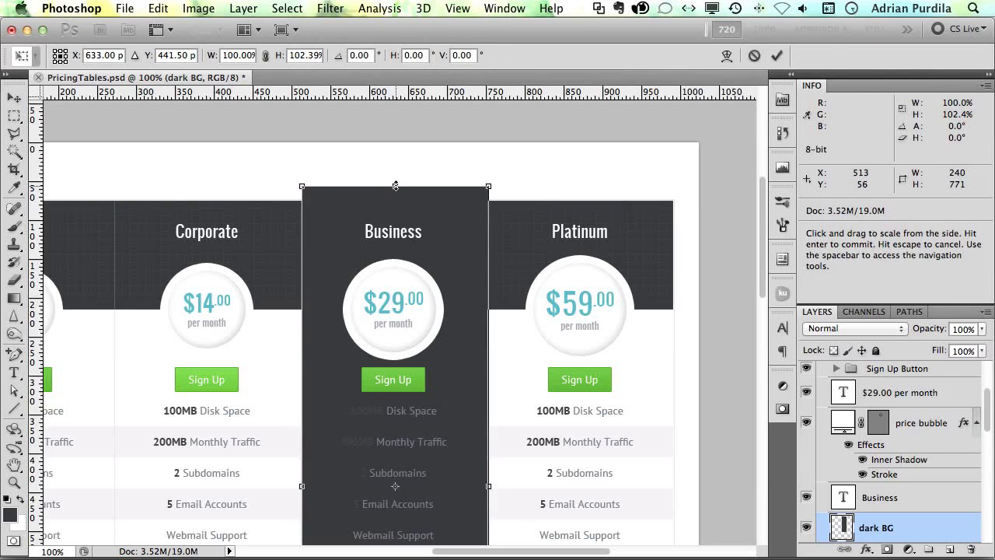
{"action": "left_click_drag", "start_coordinate": [395, 186], "coordinate": [395, 186]}
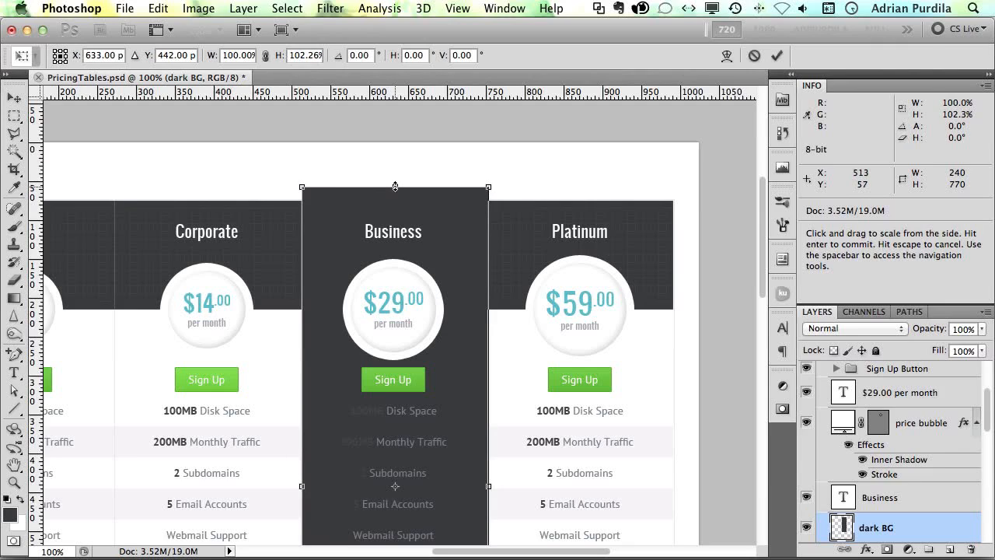
{"action": "left_click_drag", "start_coordinate": [395, 187], "coordinate": [395, 183]}
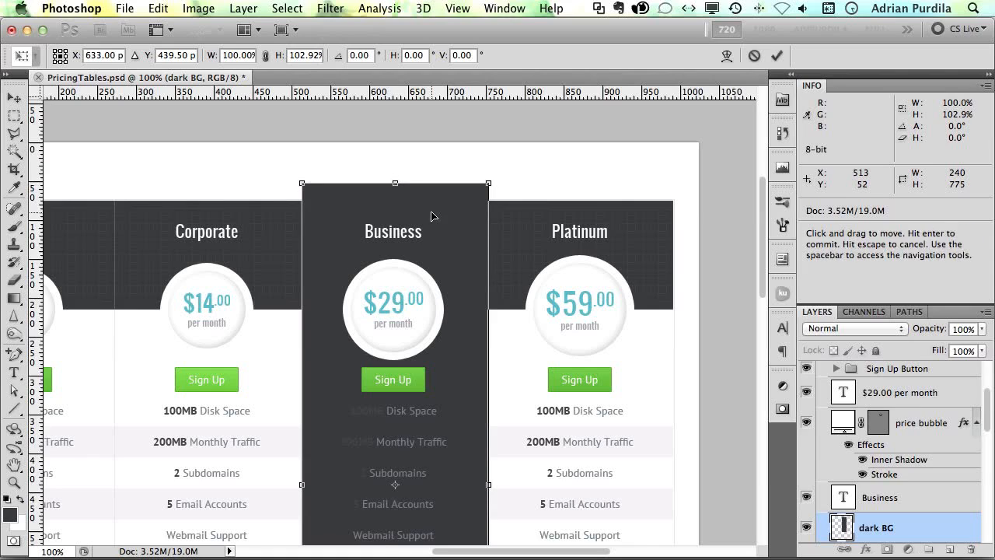
{"action": "key", "text": "Return"}
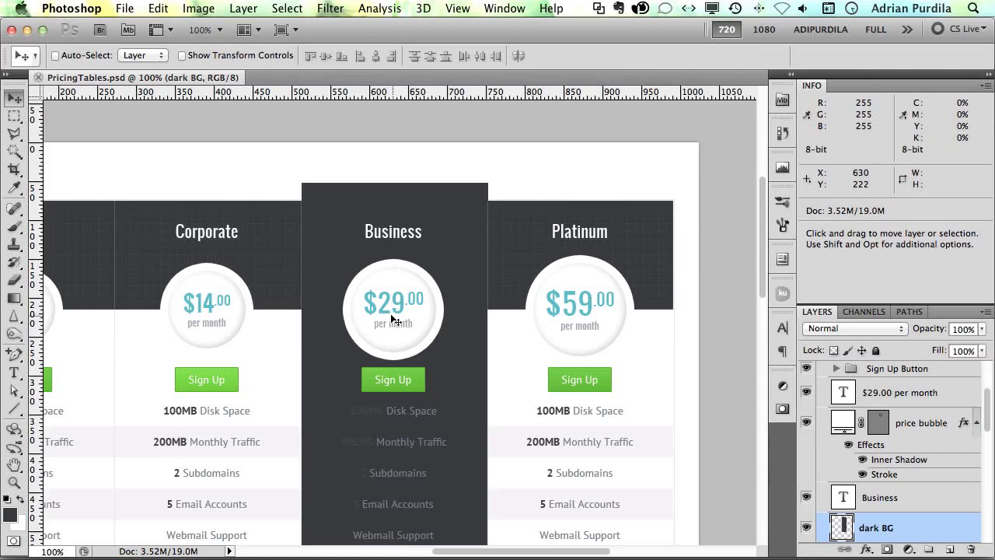
Step: Recolour the $29.00 price in the Business column's footer with the white background colour
{"action": "scroll", "coordinate": [398, 318], "scroll_direction": "down", "scroll_amount": 2}
{"action": "scroll", "coordinate": [397, 318], "scroll_direction": "down", "scroll_amount": 4}
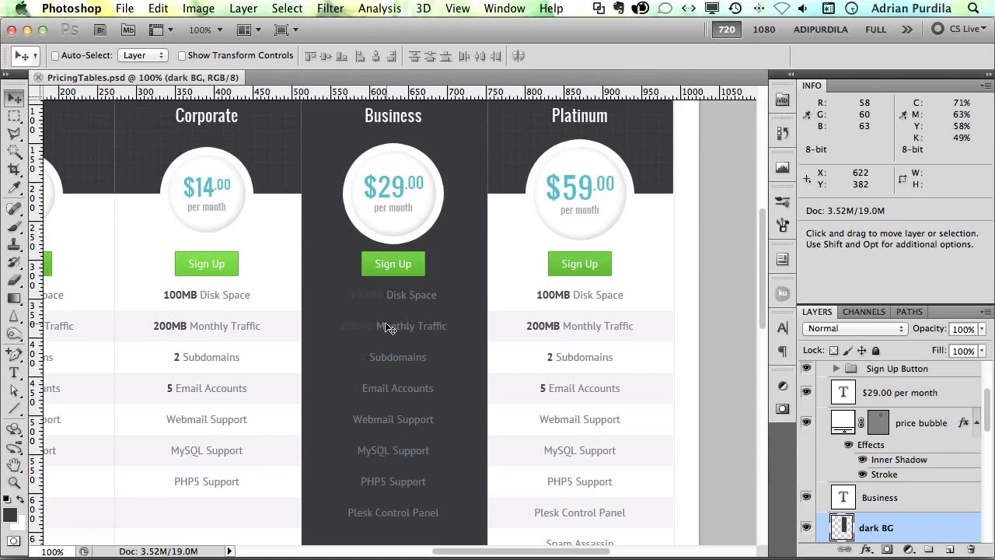
{"action": "scroll", "coordinate": [385, 322], "scroll_direction": "down", "scroll_amount": 3}
{"action": "scroll", "coordinate": [388, 328], "scroll_direction": "down", "scroll_amount": 4}
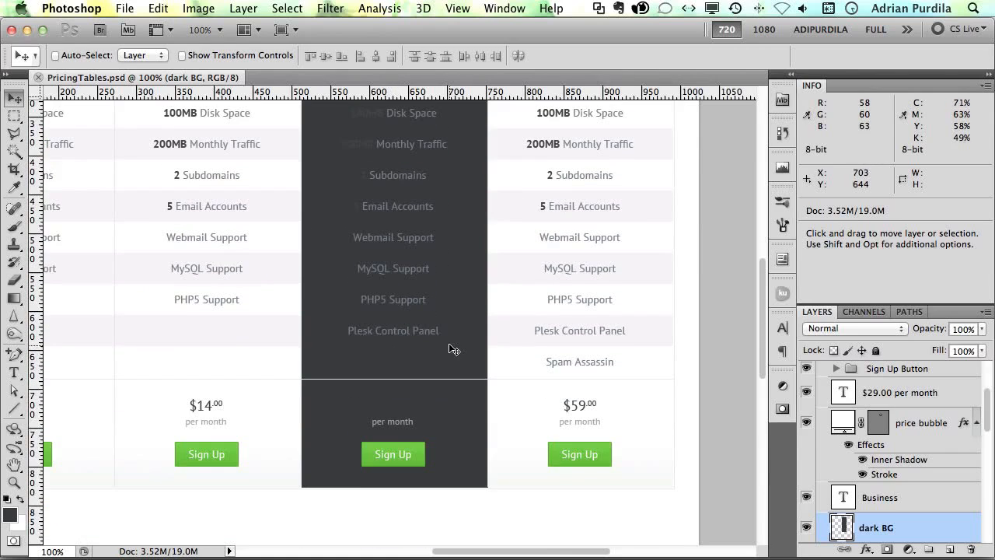
{"action": "scroll", "coordinate": [417, 353], "scroll_direction": "up", "scroll_amount": 4}
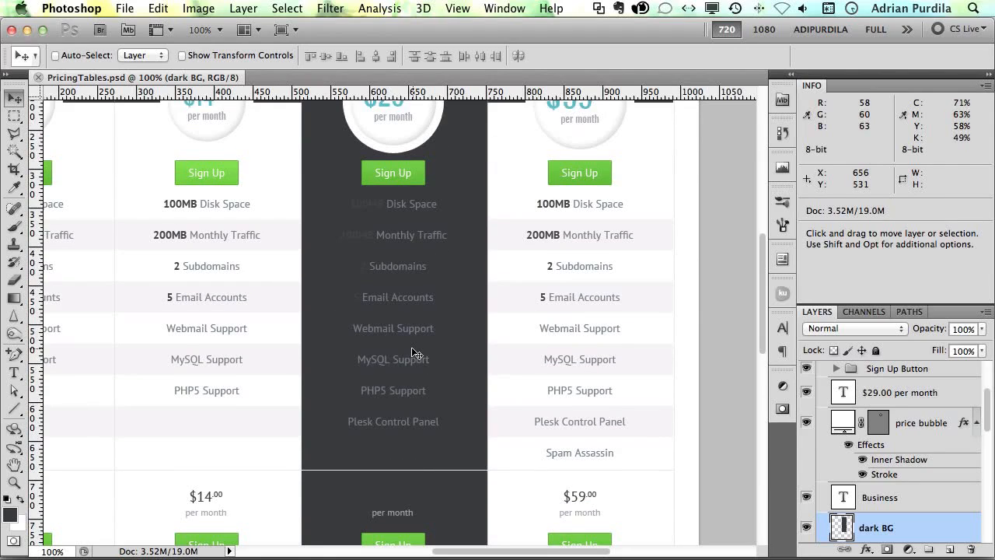
{"action": "scroll", "coordinate": [412, 352], "scroll_direction": "up", "scroll_amount": 1}
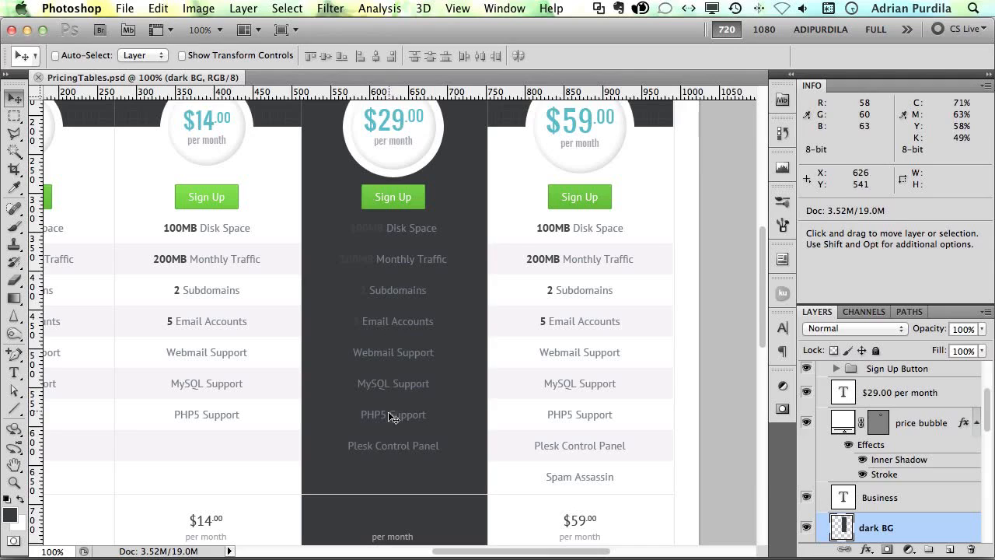
{"action": "scroll", "coordinate": [395, 385], "scroll_direction": "down", "scroll_amount": 7}
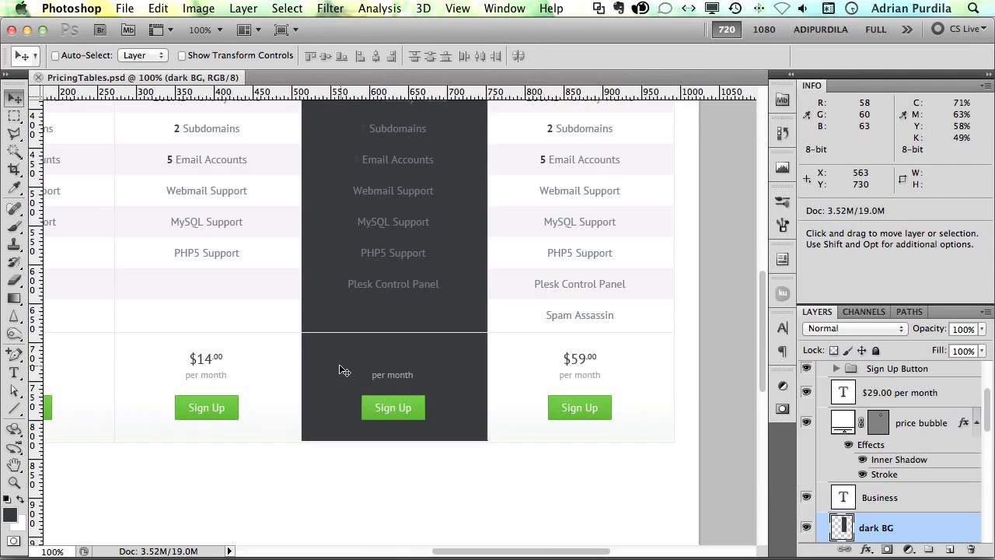
{"action": "key", "text": "t"}
{"action": "left_click", "coordinate": [391, 357]}
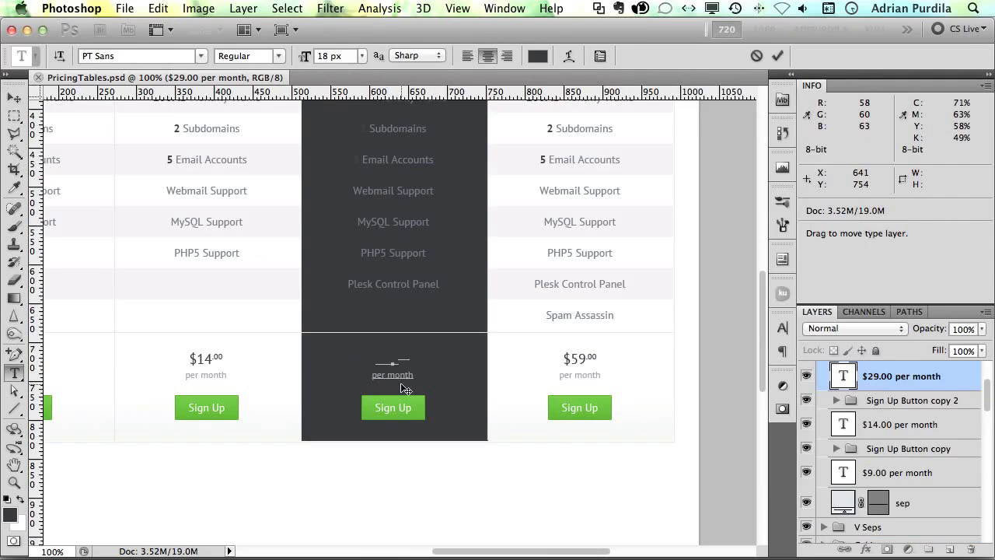
{"action": "left_click_drag", "start_coordinate": [375, 360], "coordinate": [373, 375]}
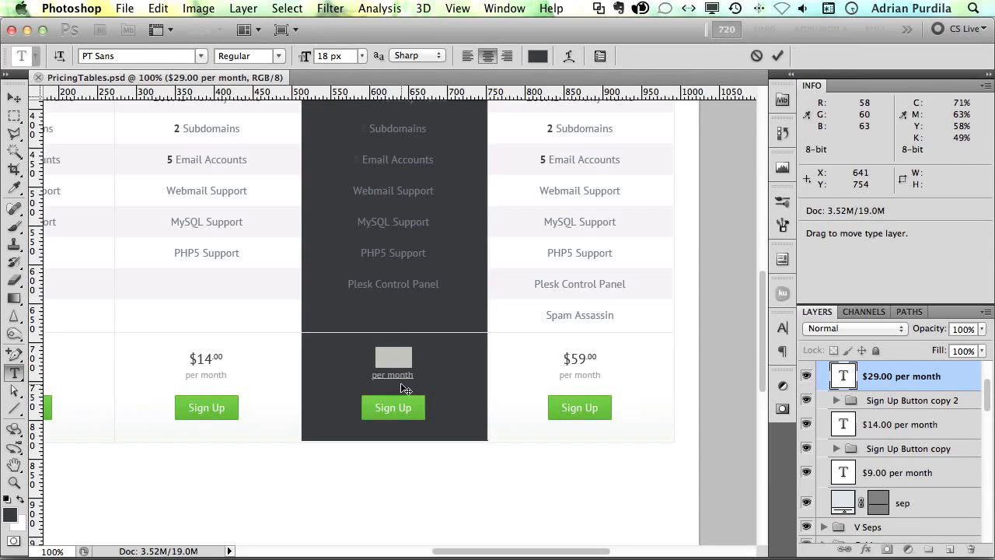
{"action": "key", "text": "super+BackSpace"}
{"action": "key", "text": "super+Return"}
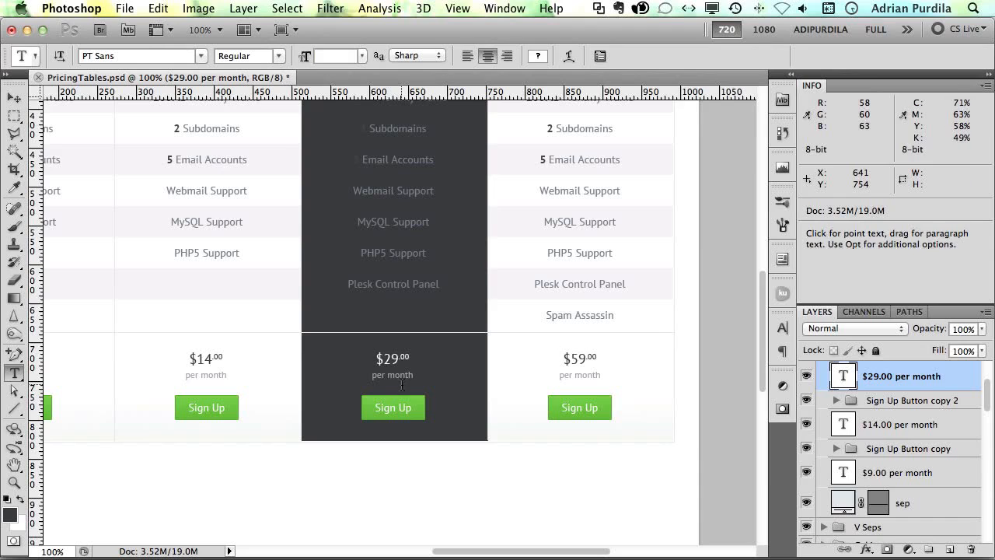
Step: Set the colour of the entire Business feature list text to light grey a4a8ac
{"action": "scroll", "coordinate": [396, 280], "scroll_direction": "up", "scroll_amount": 5}
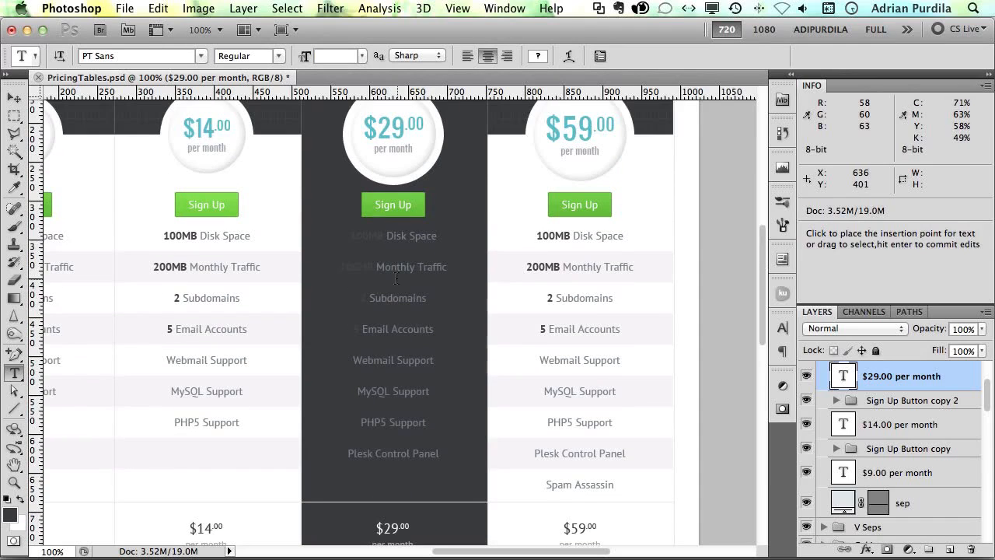
{"action": "left_click", "coordinate": [388, 237]}
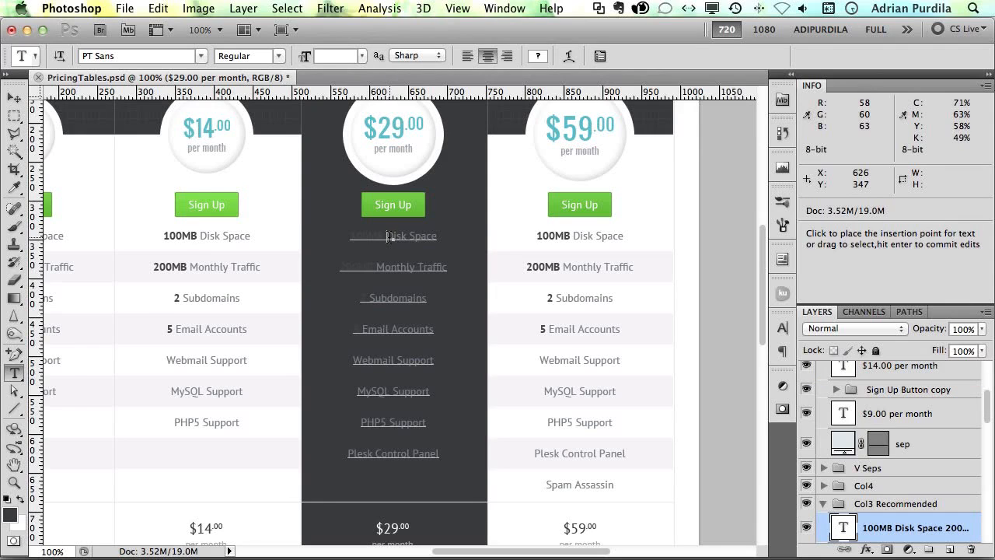
{"action": "left_click_drag", "start_coordinate": [389, 237], "coordinate": [439, 237]}
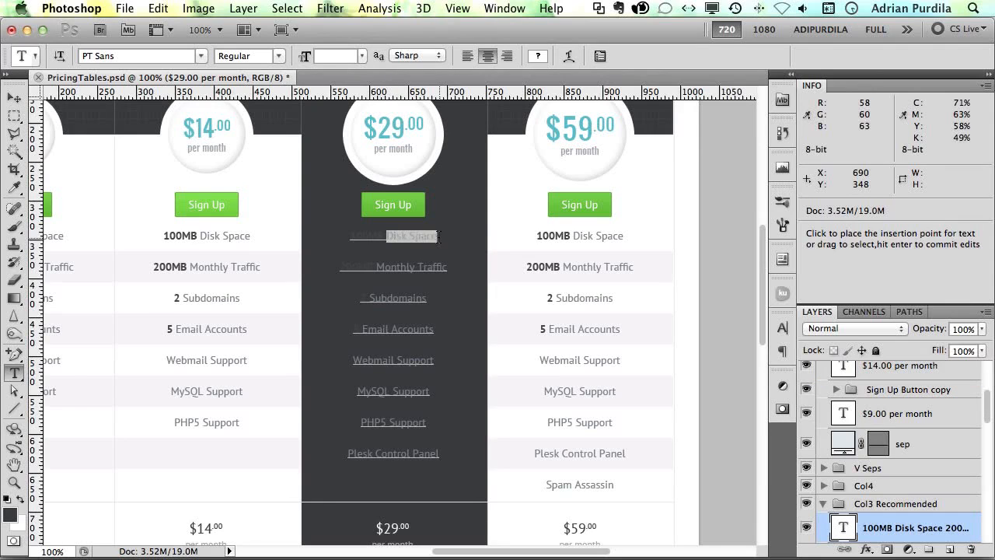
{"action": "key", "text": "ctrl+a"}
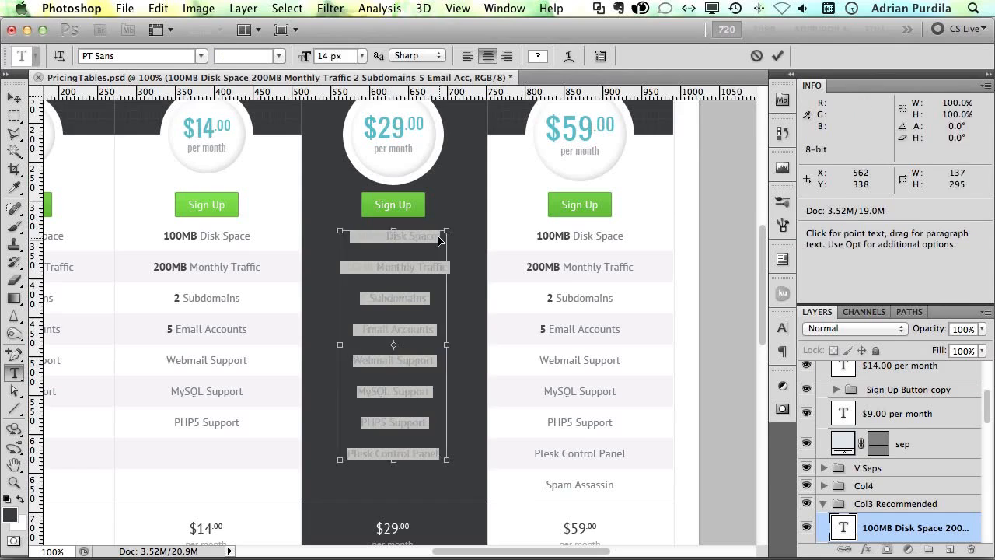
{"action": "left_click", "coordinate": [538, 56]}
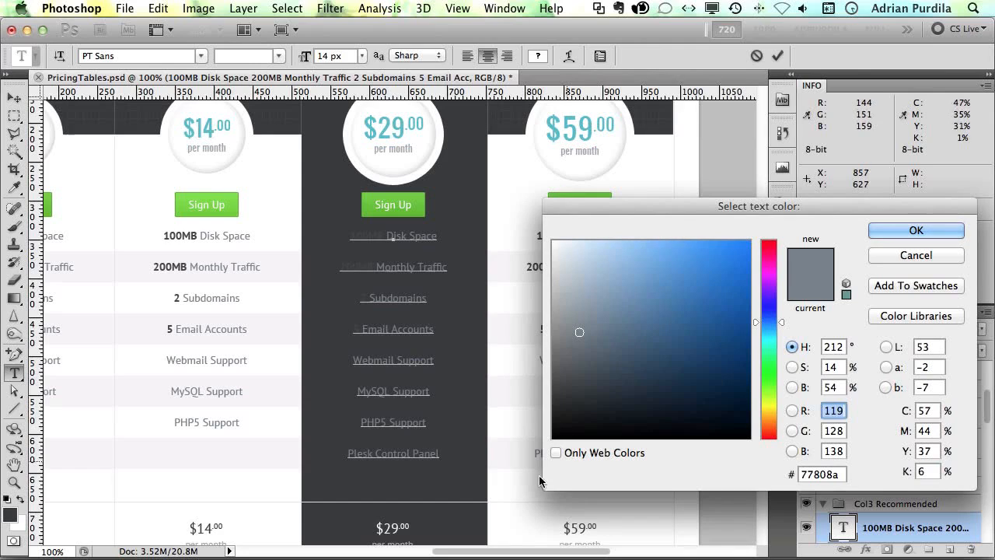
{"action": "left_click", "coordinate": [272, 262]}
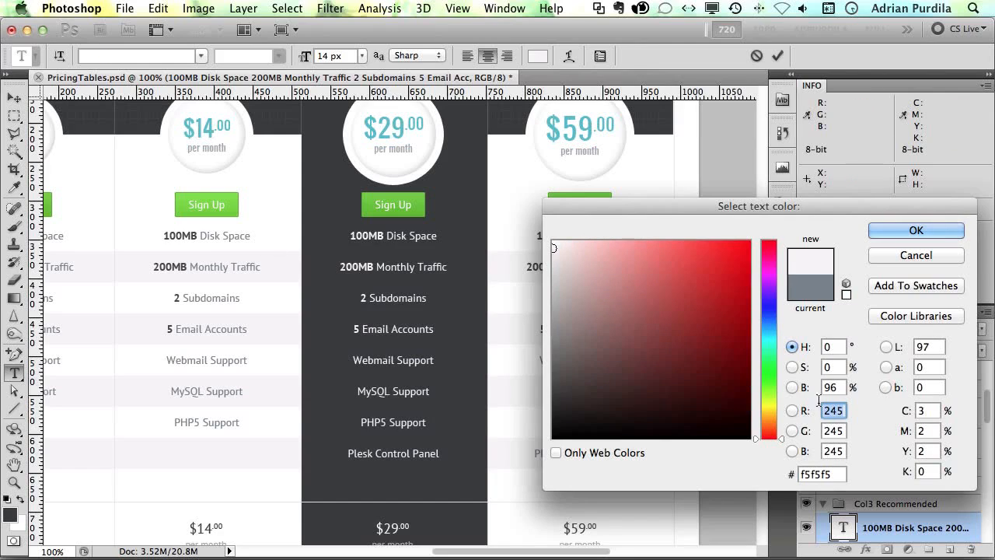
{"action": "left_click_drag", "start_coordinate": [777, 330], "coordinate": [777, 322]}
{"action": "left_click", "coordinate": [558, 274]}
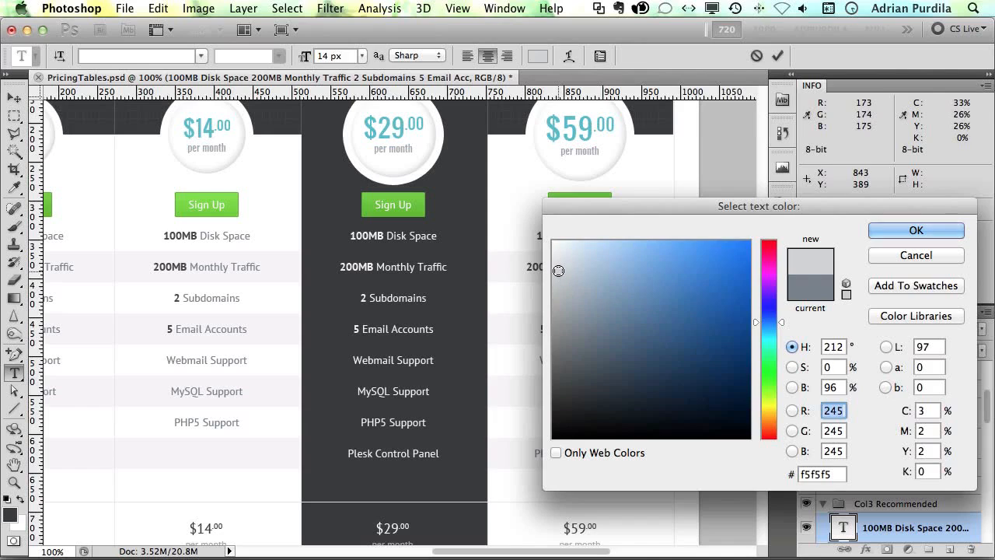
{"action": "mouse_move", "coordinate": [558, 273]}
{"action": "left_mouse_down"}
{"action": "mouse_move", "coordinate": [560, 326]}
{"action": "mouse_move", "coordinate": [561, 305]}
{"action": "left_mouse_up"}
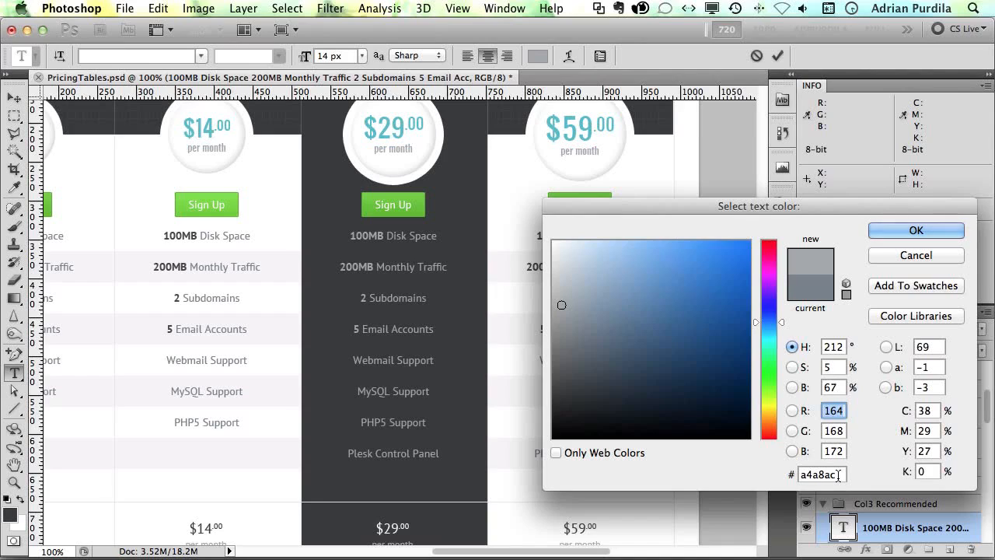
{"action": "key", "text": "Return"}
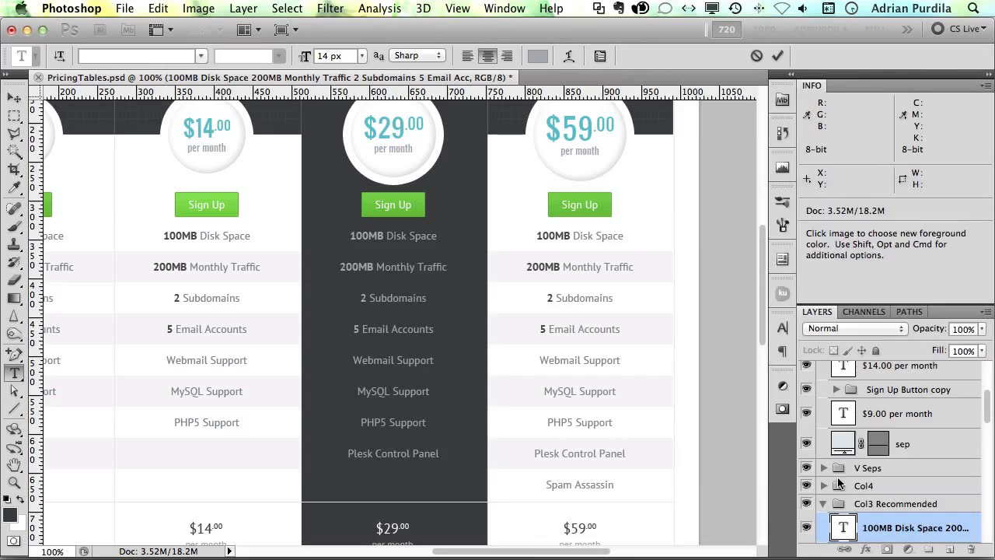
Step: Fill the bold 100MB and 200MB values in the Business feature list with the white background colour
{"action": "key", "text": "shift+Left"}
{"action": "key", "text": "shift+Left"}
{"action": "key", "text": "shift+Left"}
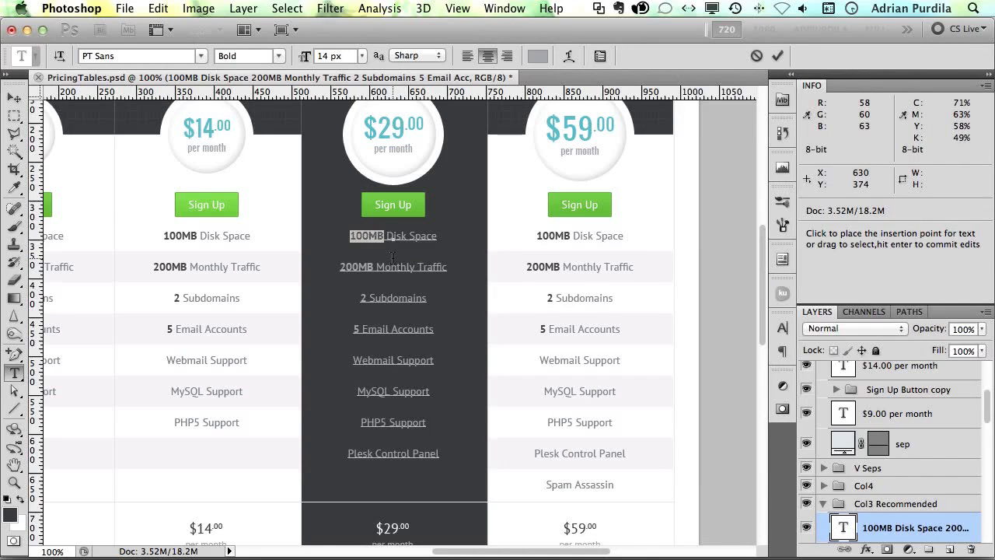
{"action": "key", "text": "super+BackSpace"}
{"action": "key", "text": "Right"}
{"action": "key", "text": "Down"}
{"action": "key", "text": "Left"}
{"action": "key", "text": "shift+Left"}
{"action": "key", "text": "shift+Left"}
{"action": "key", "text": "shift+Left"}
{"action": "key", "text": "shift+Left"}
{"action": "key", "text": "super+BackSpace"}
{"action": "key", "text": "Right"}
Step: Fill the bold 2 and 5 before Subdomains and Email Accounts in the Business column with white, and finish the text edit
{"action": "key", "text": "Down"}
{"action": "key", "text": "Down"}
{"action": "key", "text": "shift+Left"}
{"action": "key", "text": "super+BackSpace"}
{"action": "key", "text": "Right"}
{"action": "key", "text": "Down"}
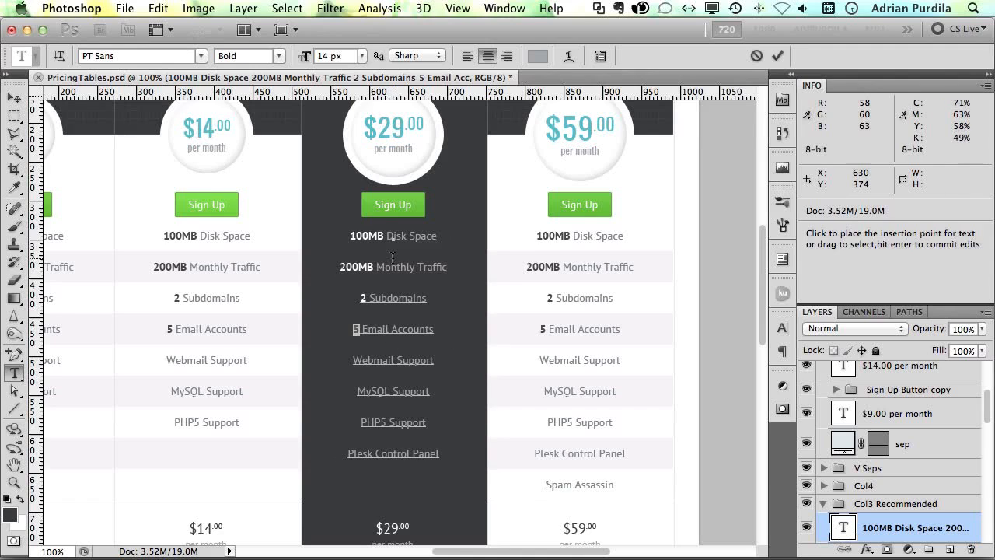
{"action": "key", "text": "super+BackSpace"}
{"action": "key", "text": "Right"}
{"action": "key", "text": "Down"}
{"action": "key", "text": "Down"}
{"action": "key", "text": "super+Return"}
{"action": "key", "text": "v"}
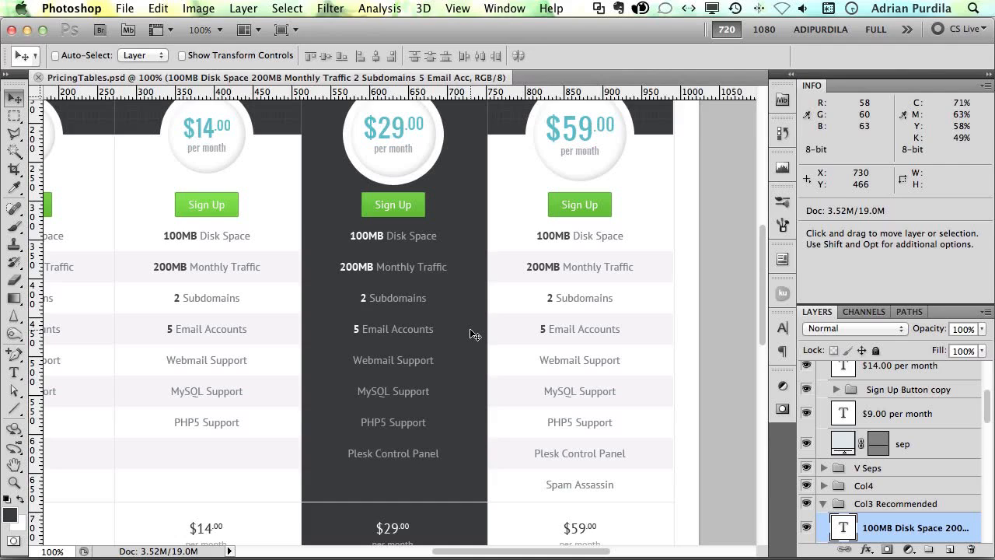
Step: Duplicate the H Rows group as H Rows Dark and delete the layer mask from the copy
{"action": "scroll", "coordinate": [887, 482], "scroll_direction": "up", "scroll_amount": 5}
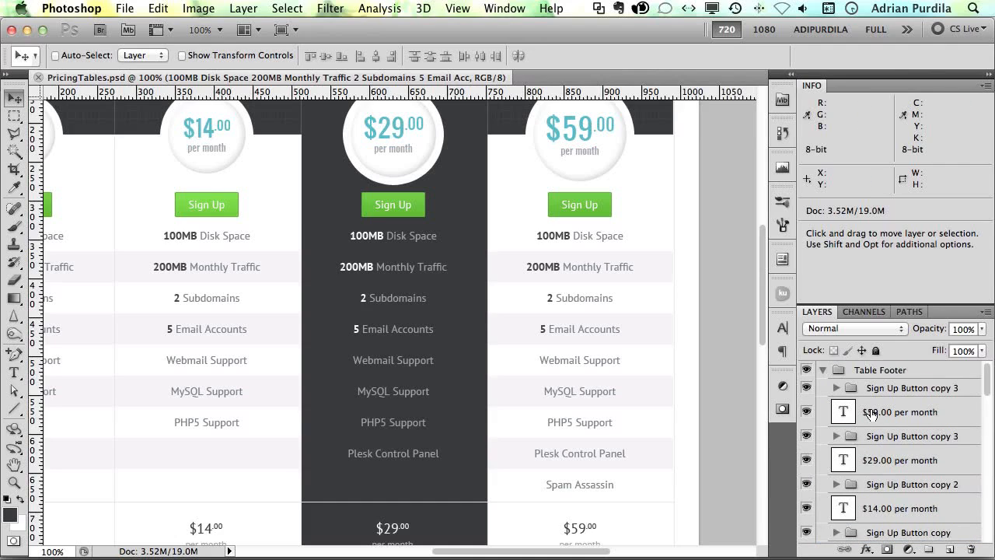
{"action": "left_click", "coordinate": [823, 370]}
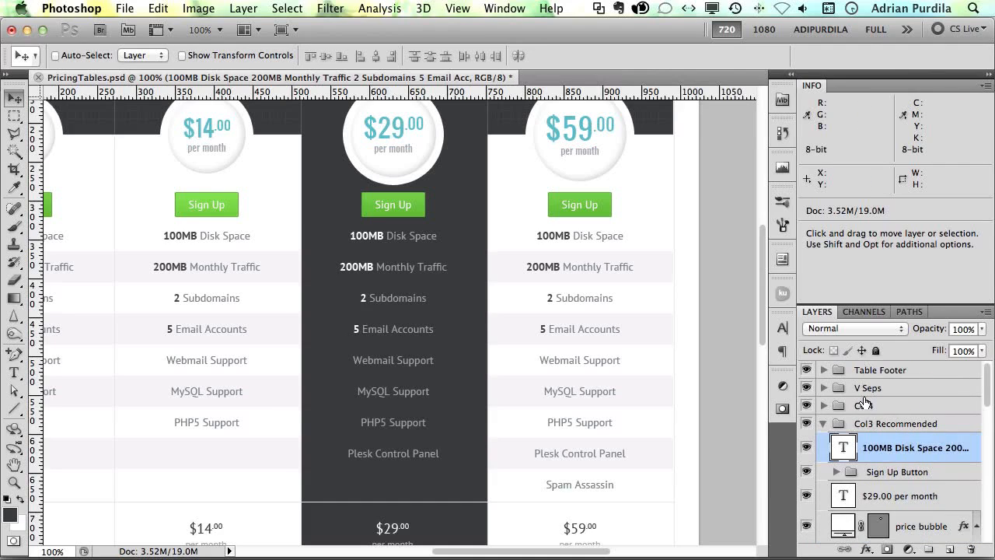
{"action": "scroll", "coordinate": [864, 406], "scroll_direction": "down", "scroll_amount": 5}
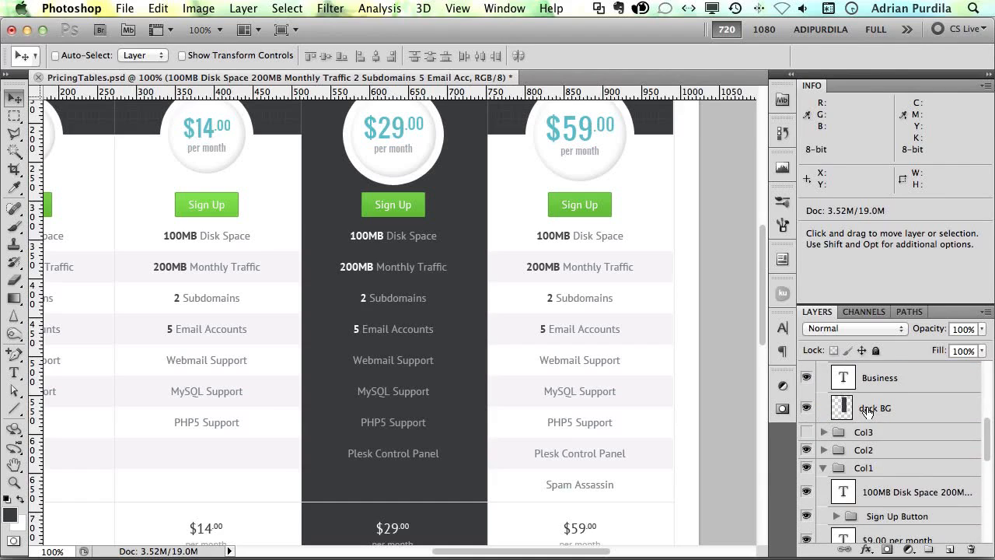
{"action": "scroll", "coordinate": [867, 411], "scroll_direction": "down", "scroll_amount": 8}
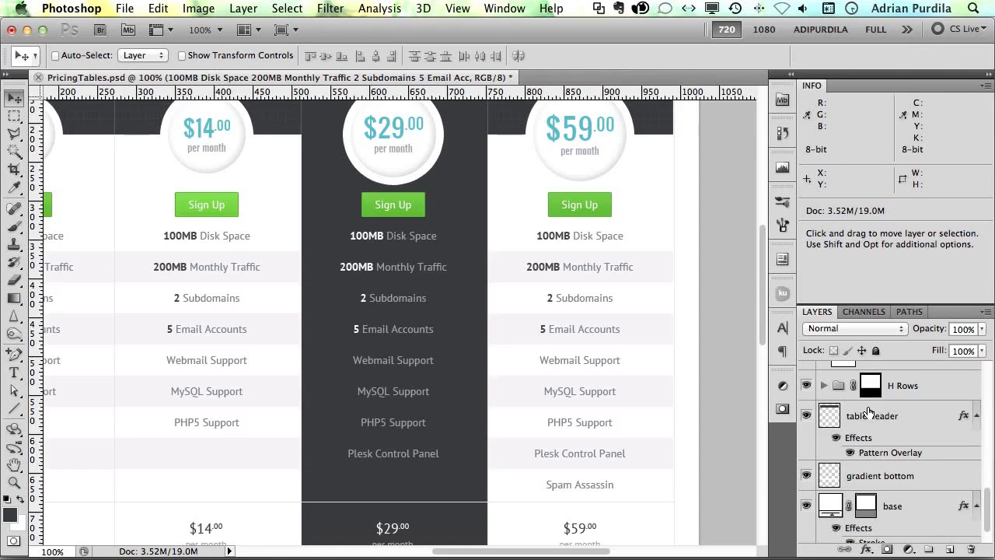
{"action": "left_click", "coordinate": [921, 389]}
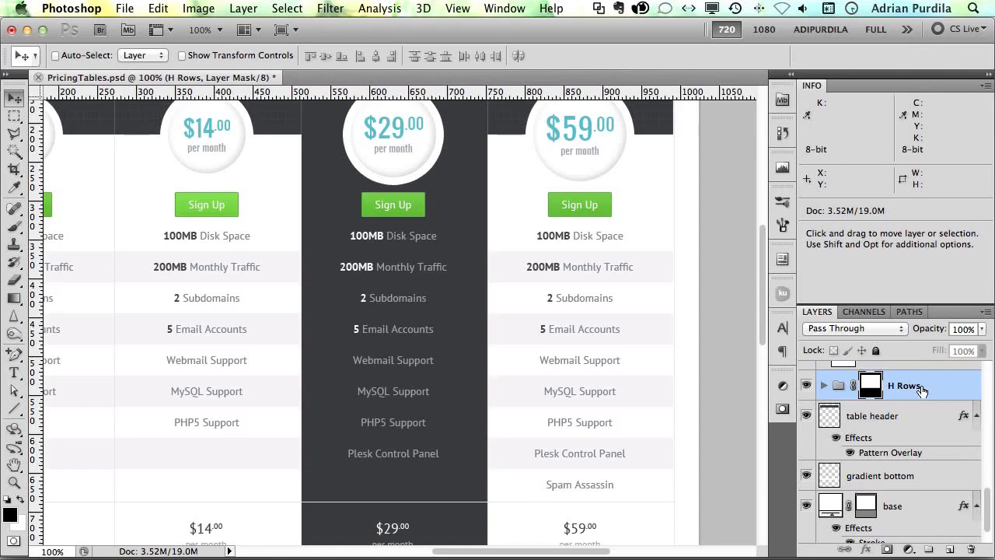
{"action": "right_click", "coordinate": [922, 389]}
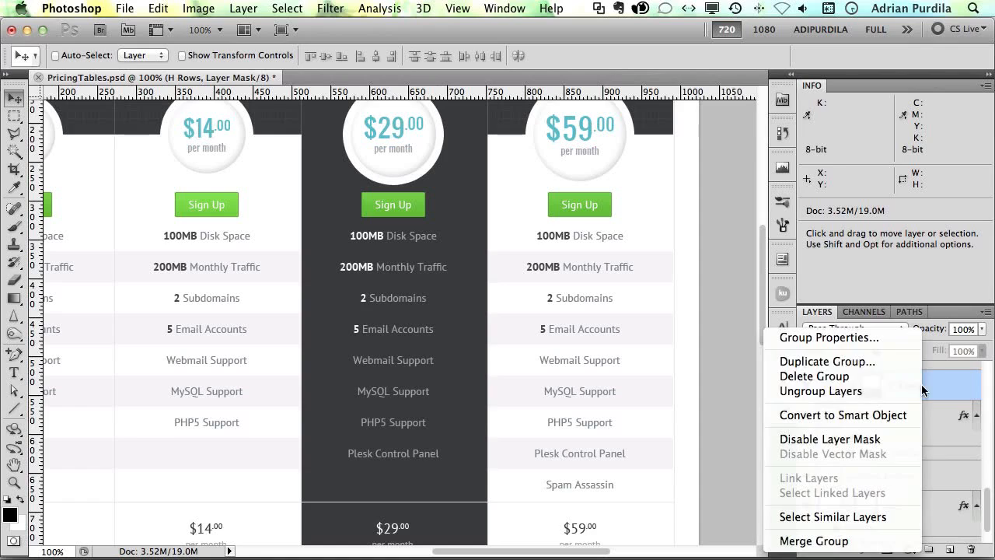
{"action": "left_click", "coordinate": [857, 365]}
{"action": "key", "text": "Right"}
{"action": "key", "text": "BackSpace"}
{"action": "key", "text": "BackSpace"}
{"action": "key", "text": "BackSpace"}
{"action": "key", "text": "BackSpace"}
{"action": "type", "text": "Dark"}
{"action": "key", "text": "Return"}
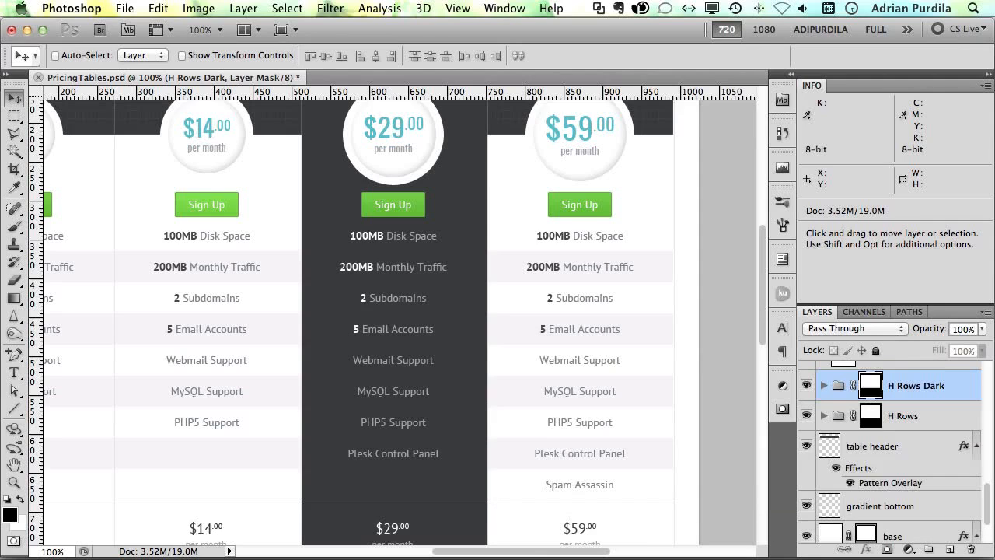
{"action": "right_click", "coordinate": [875, 384]}
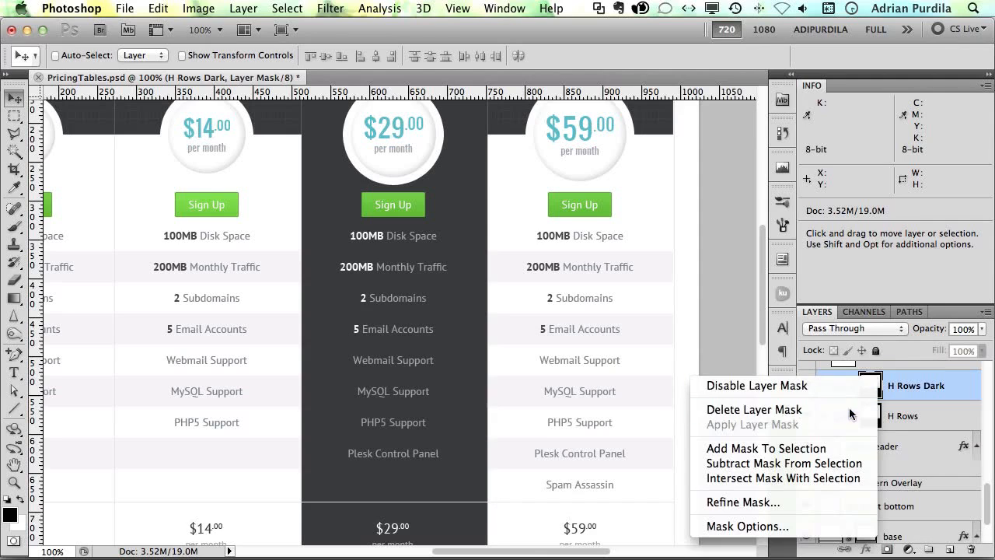
{"action": "left_click", "coordinate": [868, 411]}
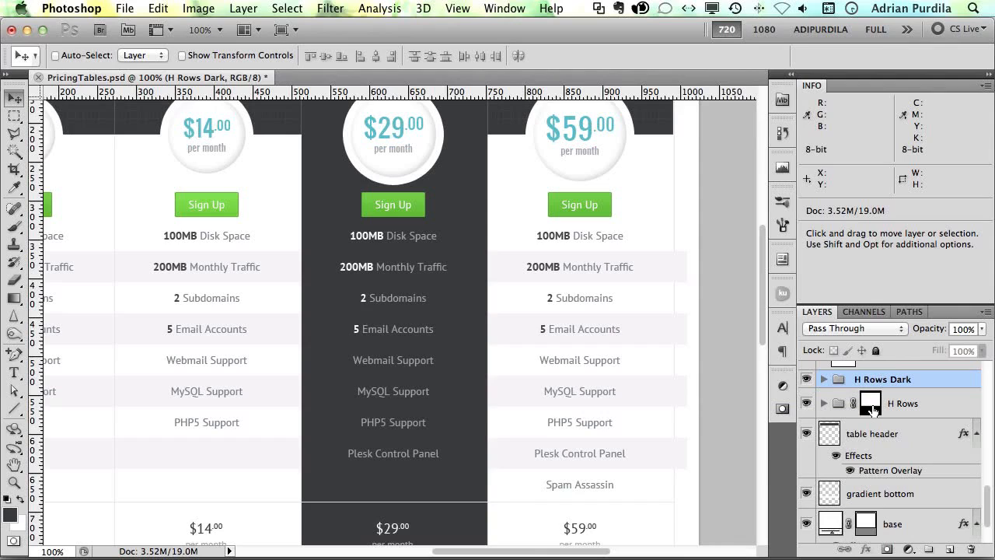
Step: Scale the four stripe shapes in H Rows Dark horizontally to span only the dark Business column, about 239 px wide
{"action": "left_click", "coordinate": [823, 378]}
{"action": "left_click", "coordinate": [933, 406]}
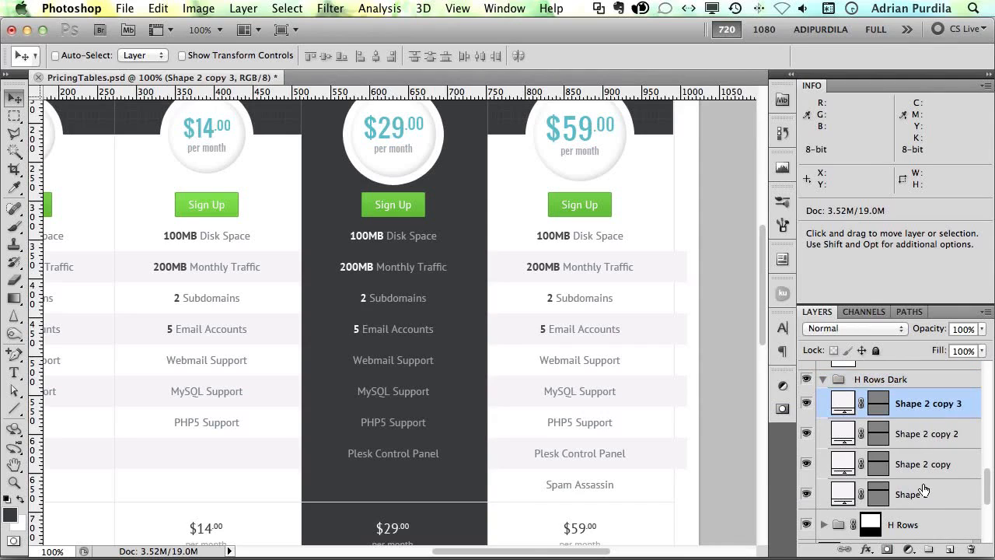
{"action": "left_click", "coordinate": [923, 491], "text": "shift"}
{"action": "key", "text": "super+t"}
{"action": "left_click_drag", "start_coordinate": [691, 356], "coordinate": [487, 360]}
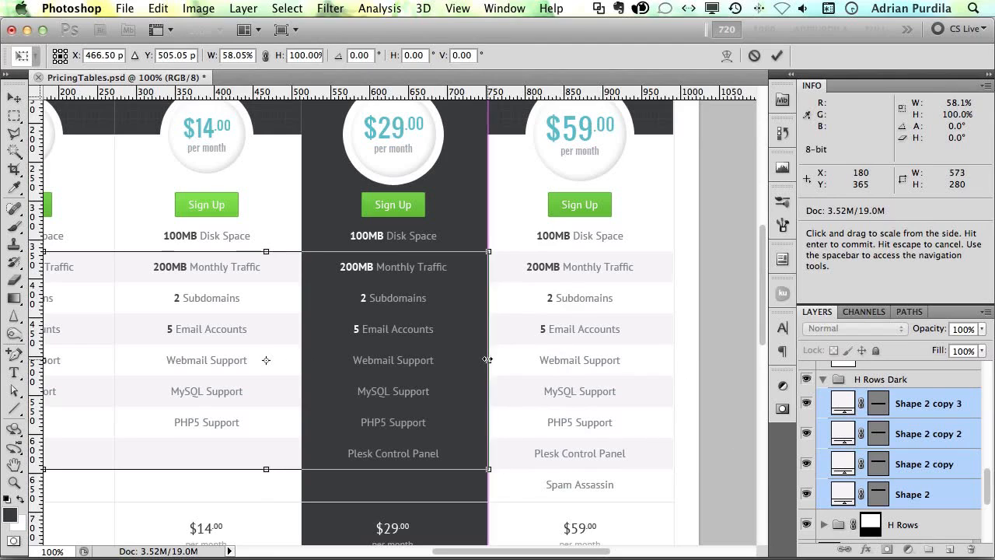
{"action": "scroll", "coordinate": [186, 357], "scroll_direction": "right", "scroll_amount": 2}
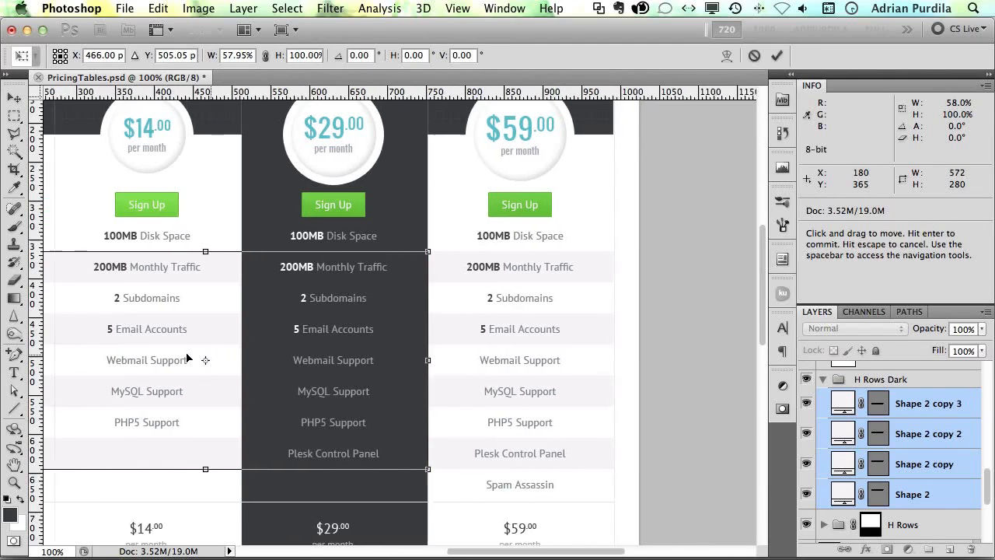
{"action": "scroll", "coordinate": [189, 357], "scroll_direction": "left", "scroll_amount": 12}
{"action": "scroll", "coordinate": [435, 361], "scroll_direction": "right", "scroll_amount": 8}
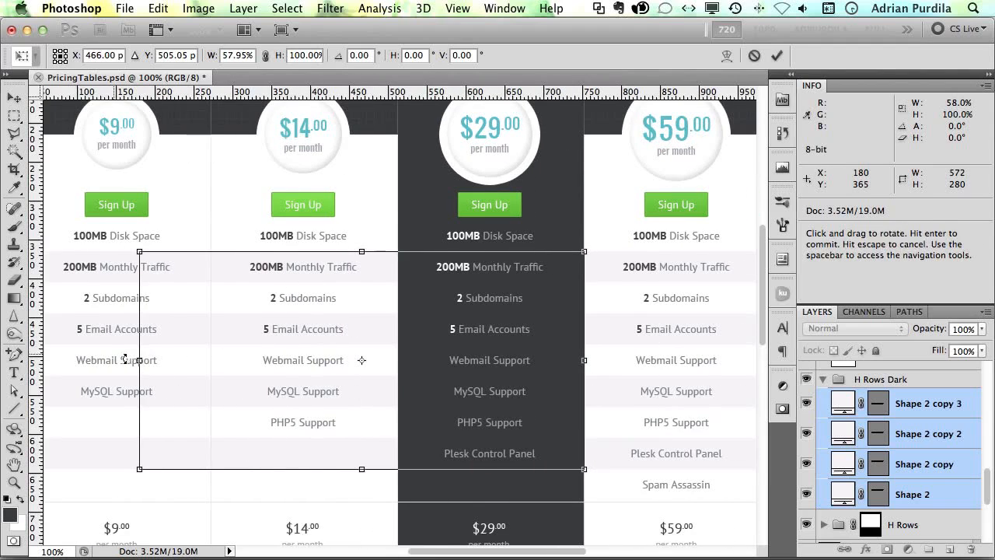
{"action": "left_click_drag", "start_coordinate": [139, 360], "coordinate": [398, 369]}
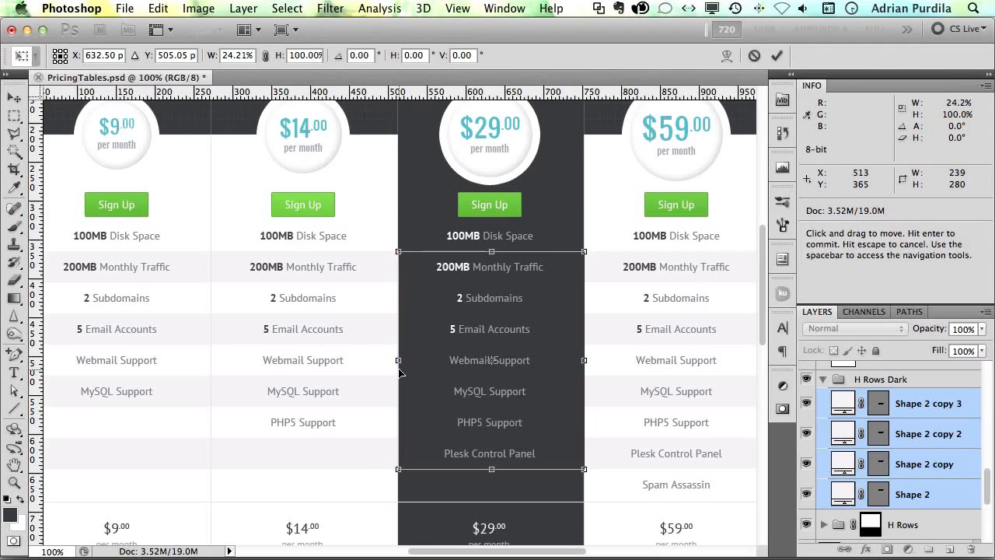
{"action": "key", "text": "Return"}
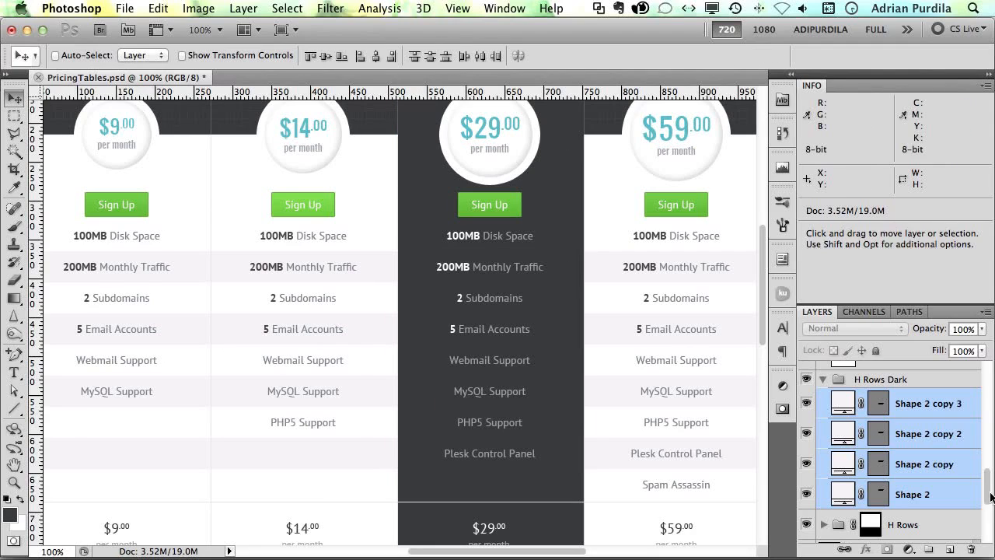
Step: Move the H Rows Dark group into Col3 Recommended, between the Business title and the dark BG layer
{"action": "scroll", "coordinate": [919, 445], "scroll_direction": "up", "scroll_amount": 2}
{"action": "left_click", "coordinate": [900, 446]}
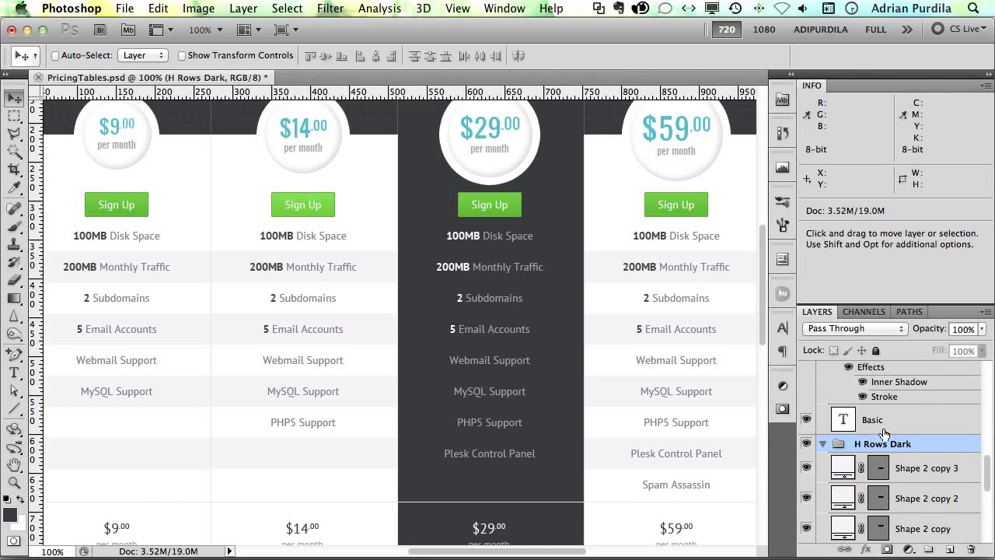
{"action": "scroll", "coordinate": [885, 433], "scroll_direction": "up", "scroll_amount": 7}
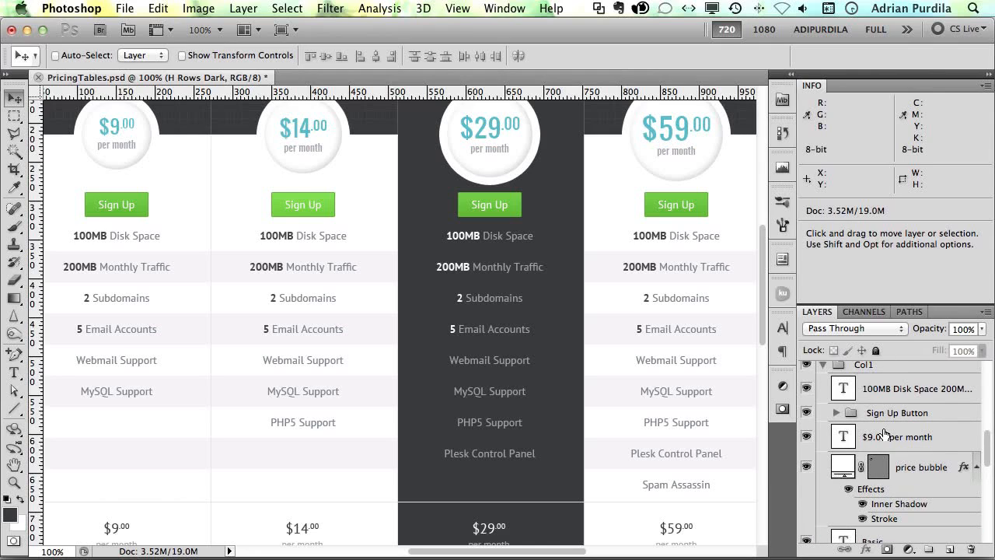
{"action": "scroll", "coordinate": [884, 433], "scroll_direction": "up", "scroll_amount": 3}
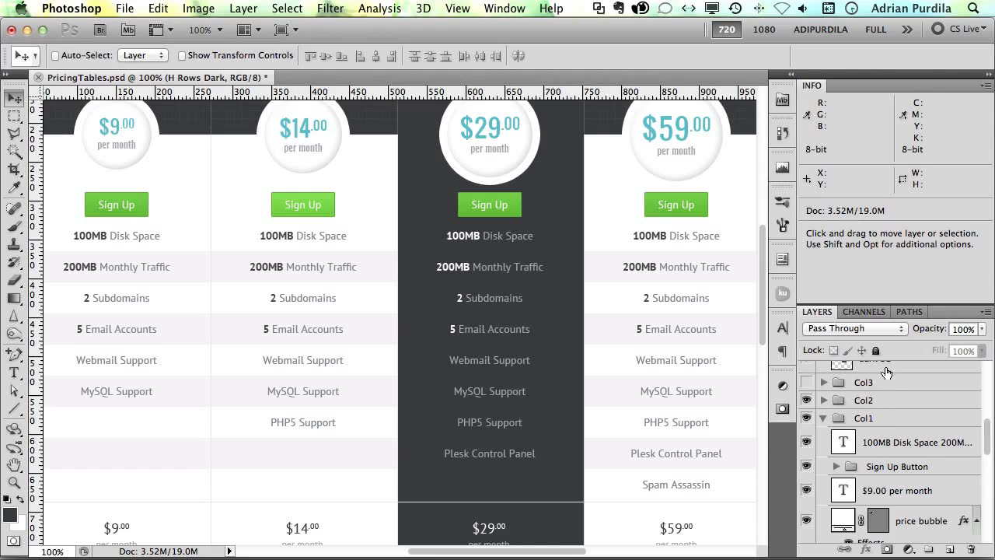
{"action": "scroll", "coordinate": [883, 390], "scroll_direction": "up", "scroll_amount": 3}
{"action": "scroll", "coordinate": [883, 389], "scroll_direction": "down", "scroll_amount": 6}
{"action": "scroll", "coordinate": [883, 390], "scroll_direction": "down", "scroll_amount": 5}
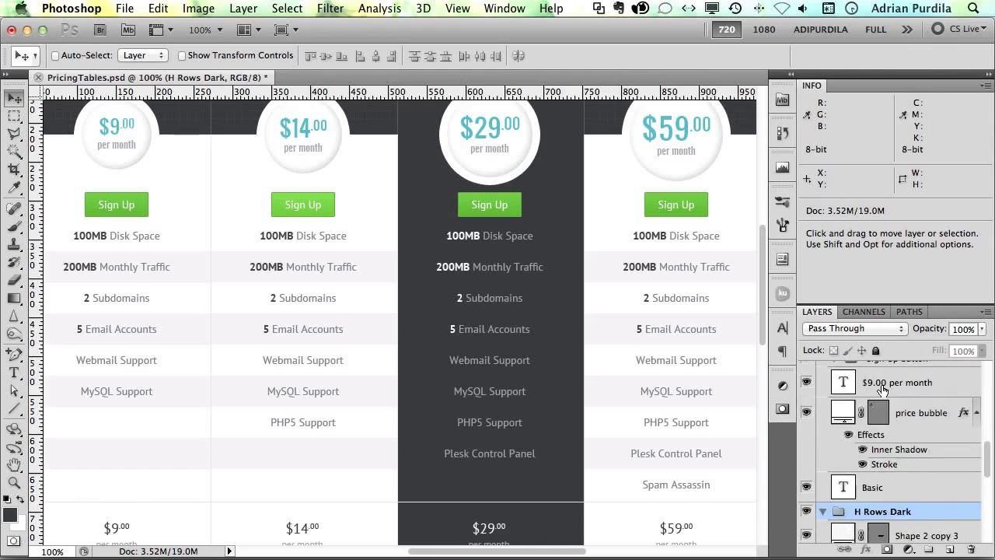
{"action": "mouse_move", "coordinate": [886, 464]}
{"action": "left_mouse_down"}
{"action": "mouse_move", "coordinate": [897, 359]}
{"action": "mouse_move", "coordinate": [888, 501]}
{"action": "mouse_move", "coordinate": [884, 474]}
{"action": "left_mouse_up"}
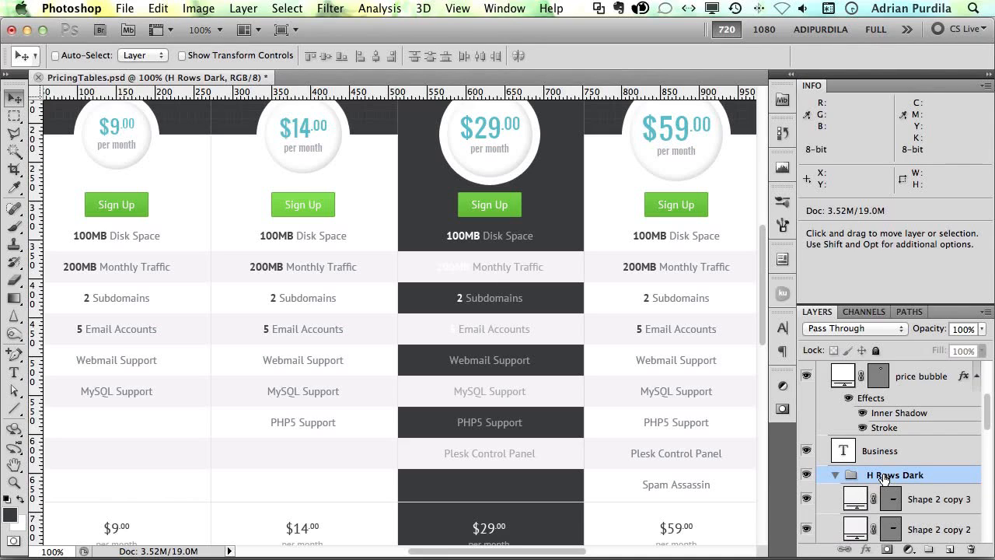
Step: Set the fill of the Shape 2 stripe behind Monthly Traffic in the Business column to dark grey 46484c
{"action": "scroll", "coordinate": [896, 475], "scroll_direction": "down", "scroll_amount": 3}
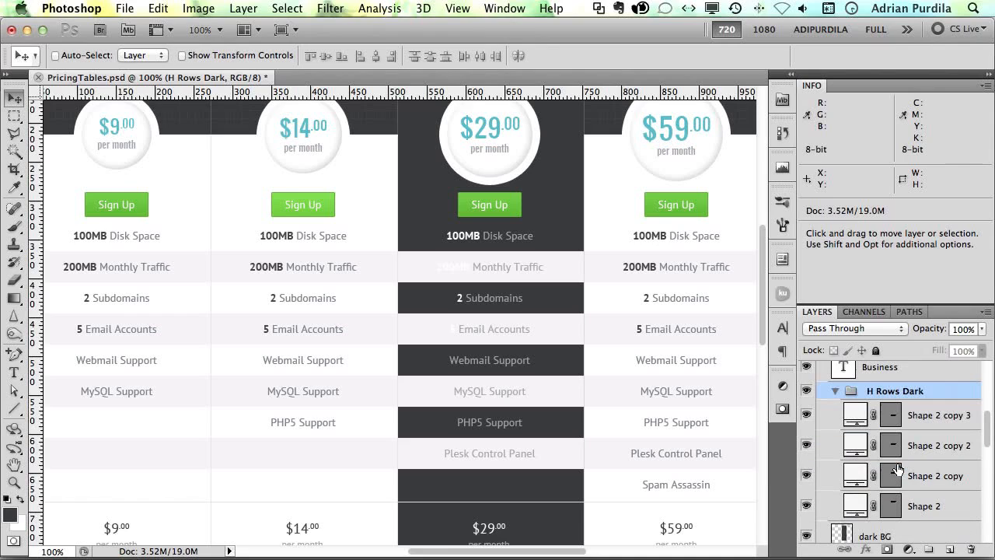
{"action": "left_click", "coordinate": [857, 416]}
{"action": "double_click", "coordinate": [855, 505]}
{"action": "left_click", "coordinate": [433, 417]}
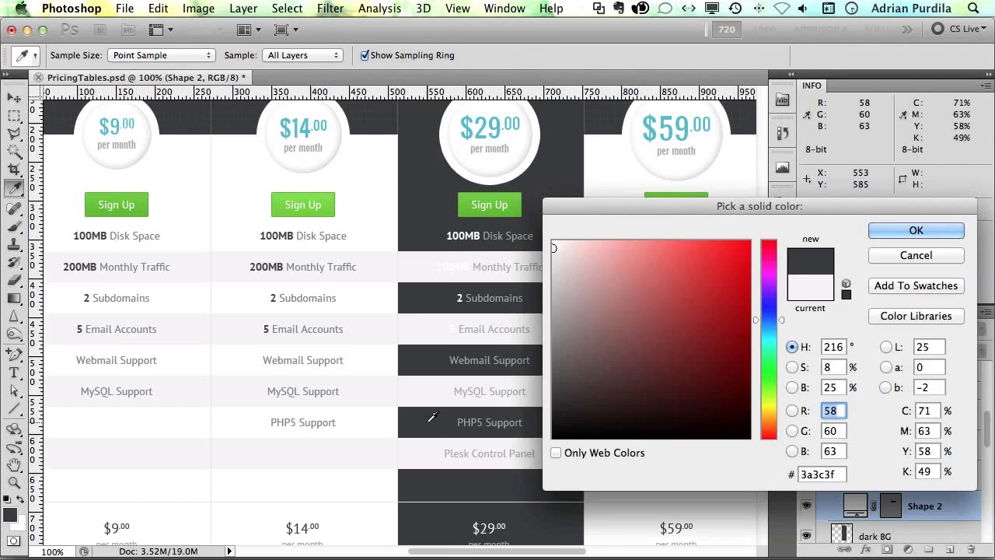
{"action": "left_click", "coordinate": [567, 380]}
{"action": "key", "text": "Up"}
{"action": "key", "text": "Up"}
{"action": "key", "text": "Up"}
{"action": "key", "text": "Up"}
{"action": "key", "text": "Down"}
{"action": "left_click_drag", "start_coordinate": [670, 204], "coordinate": [753, 239]}
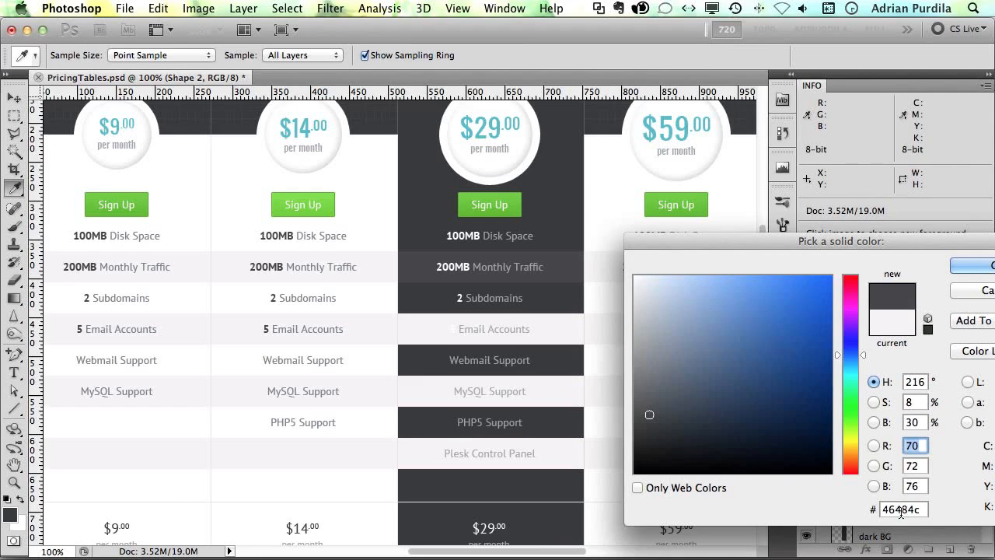
{"action": "key", "text": "Return"}
{"action": "key", "text": "v"}
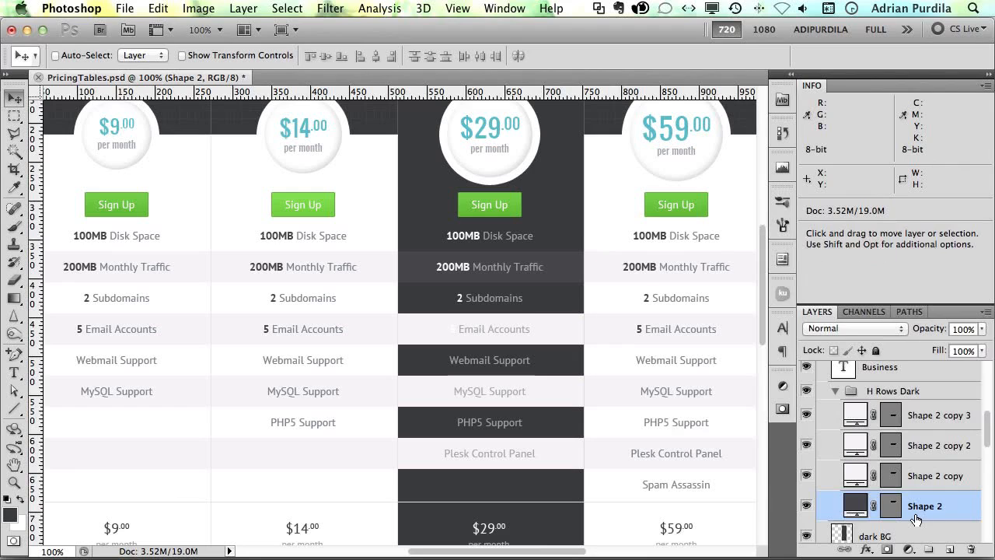
Step: Give the Shape 2 copy and Shape 2 copy 2 stripes the dark grey sampled from the Business column's Monthly Traffic stripe
{"action": "double_click", "coordinate": [855, 475]}
{"action": "left_click", "coordinate": [558, 266]}
{"action": "key", "text": "Return"}
{"action": "left_click", "coordinate": [856, 426]}
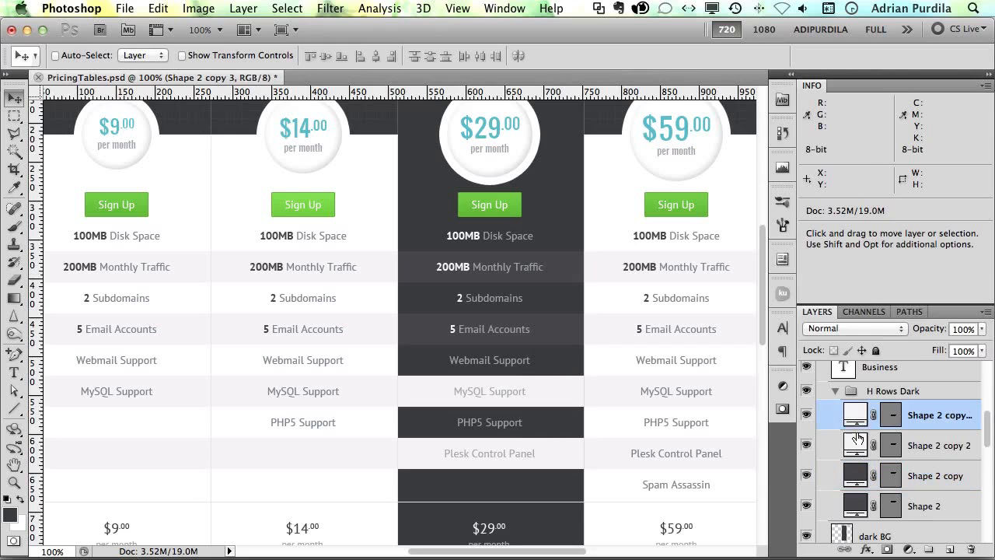
{"action": "double_click", "coordinate": [855, 443]}
{"action": "left_click", "coordinate": [554, 275]}
{"action": "key", "text": "Return"}
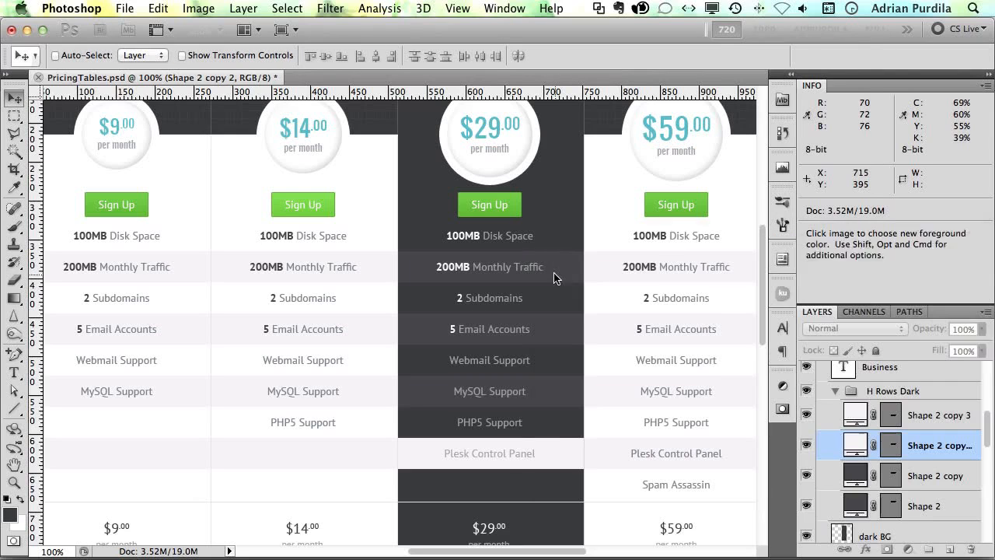
Step: Fill the Shape 2 copy 3 stripe behind Plesk Control Panel with the sampled dark stripe colour, and save the document
{"action": "double_click", "coordinate": [855, 413]}
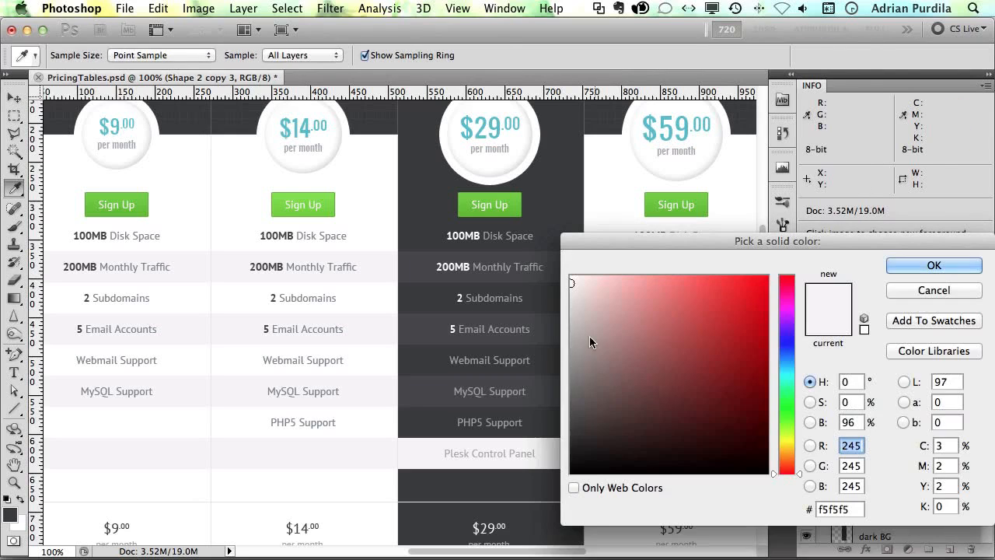
{"action": "left_click", "coordinate": [548, 331]}
{"action": "key", "text": "Return"}
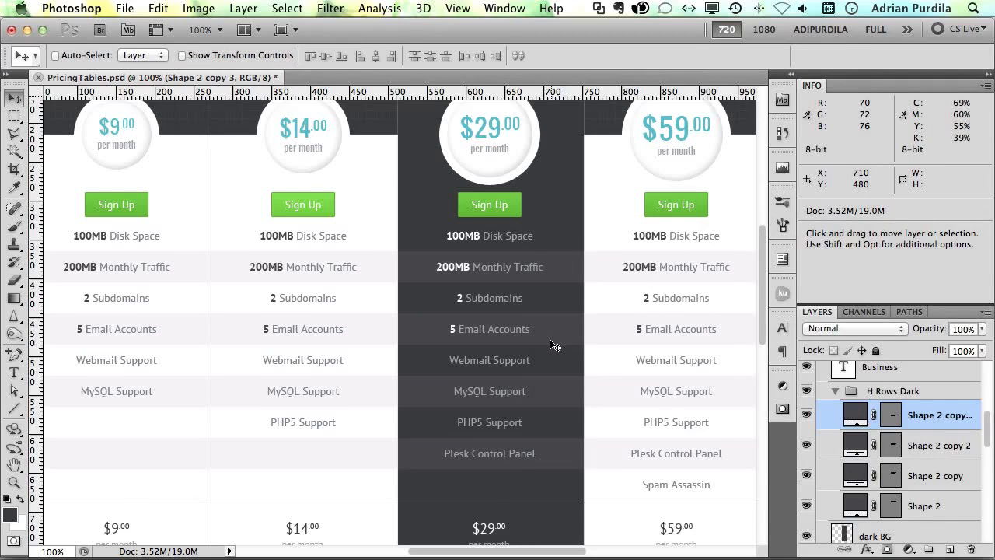
{"action": "scroll", "coordinate": [549, 340], "scroll_direction": "down", "scroll_amount": 4}
{"action": "scroll", "coordinate": [549, 341], "scroll_direction": "up", "scroll_amount": 3}
{"action": "key", "text": "super+s"}
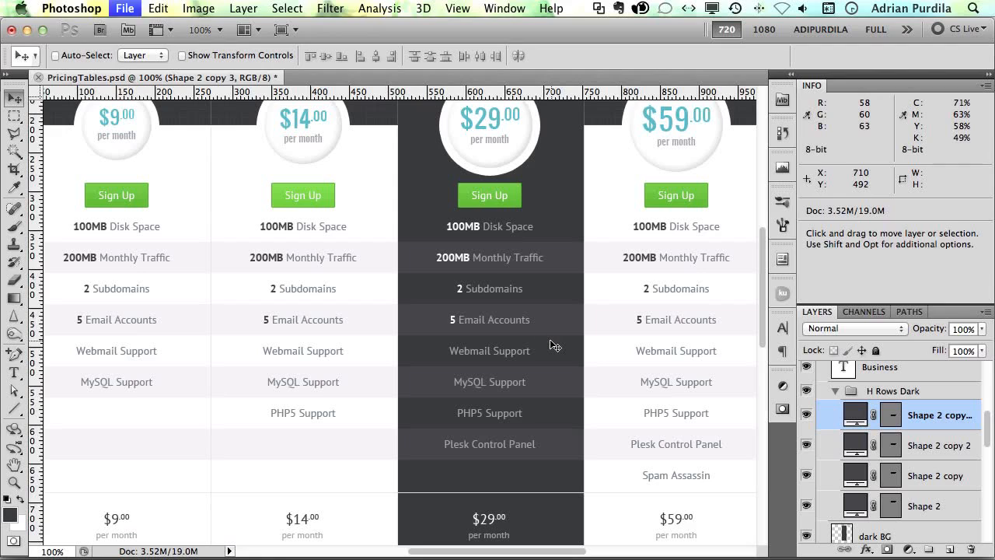
Step: Collapse Col3 Recommended, select the sep separator layer and its vector mask in the Table Footer group, and save the document
{"action": "scroll", "coordinate": [552, 344], "scroll_direction": "down", "scroll_amount": 3}
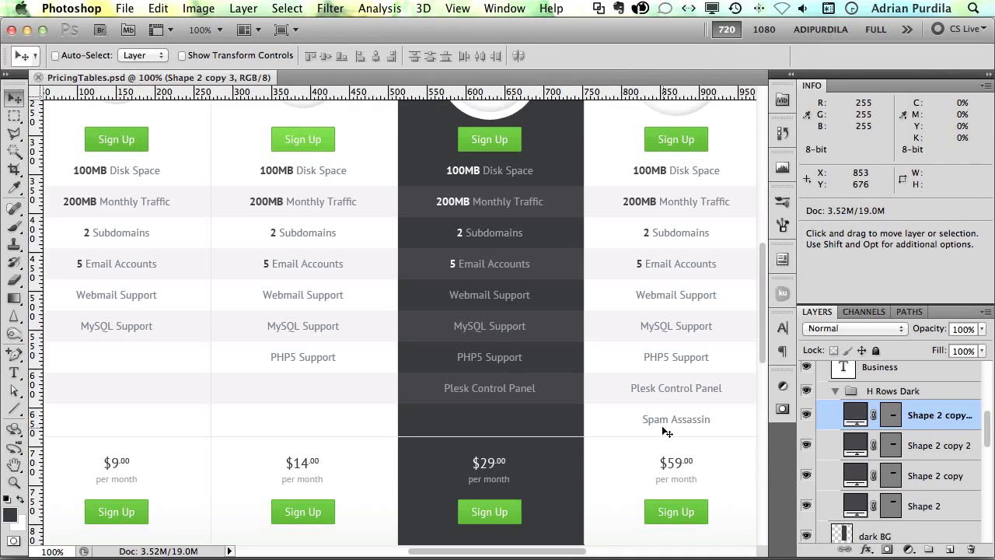
{"action": "scroll", "coordinate": [951, 426], "scroll_direction": "up", "scroll_amount": 10}
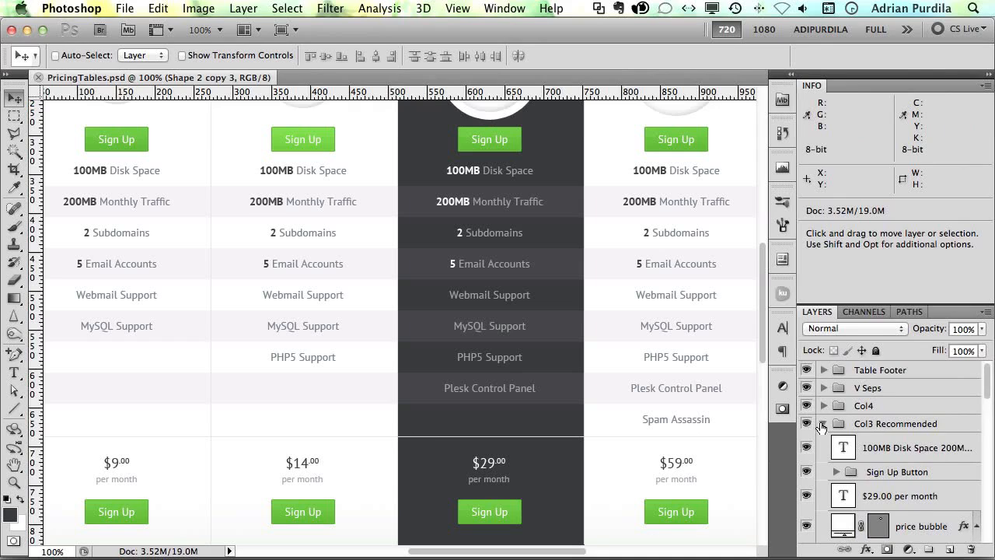
{"action": "left_click", "coordinate": [822, 425]}
{"action": "left_click", "coordinate": [823, 371]}
{"action": "scroll", "coordinate": [869, 396], "scroll_direction": "down", "scroll_amount": 4}
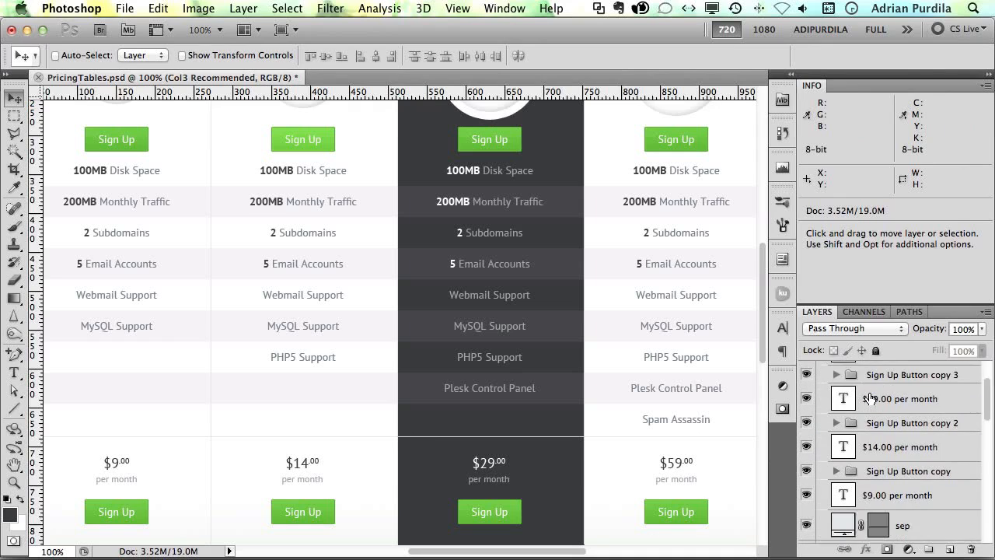
{"action": "left_click", "coordinate": [865, 474]}
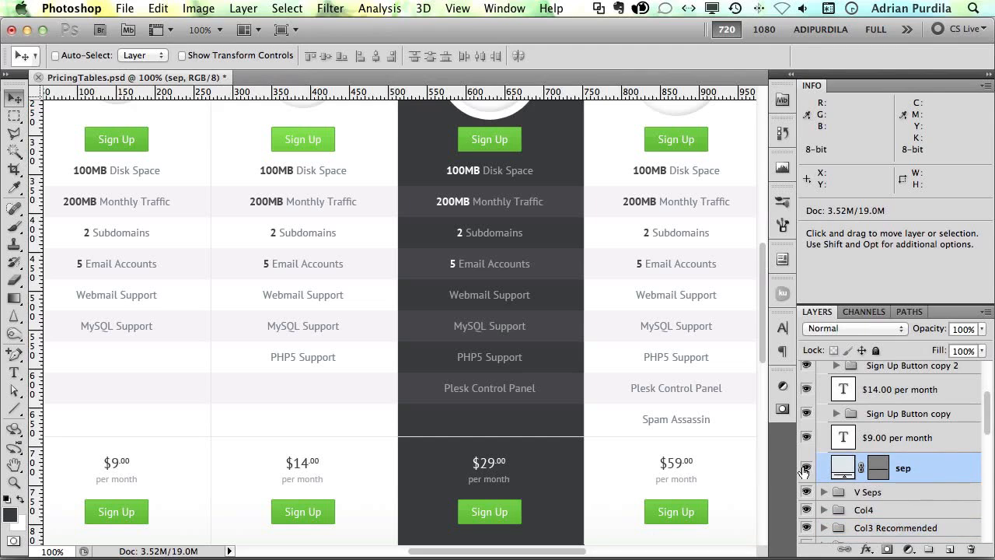
{"action": "left_click", "coordinate": [806, 467]}
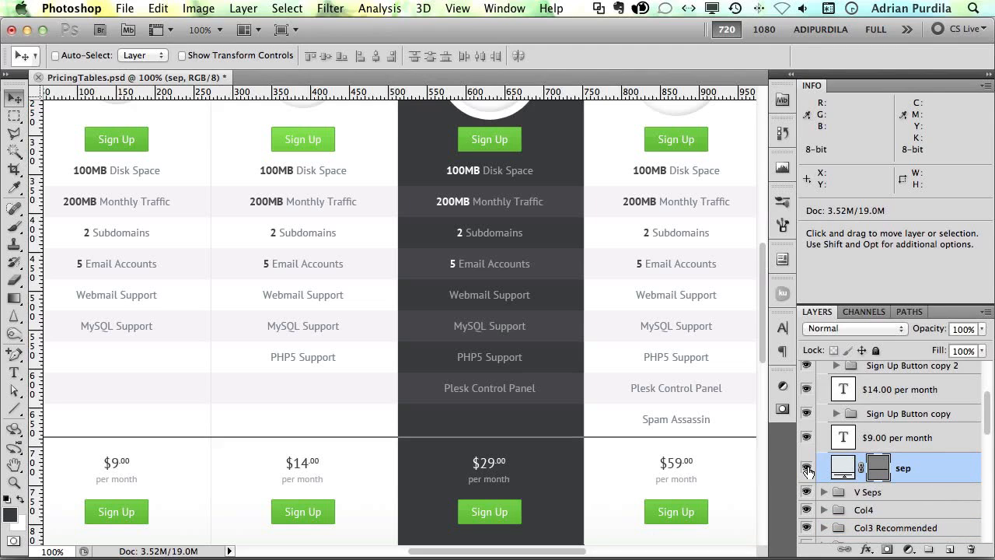
{"action": "key", "text": "super+s"}
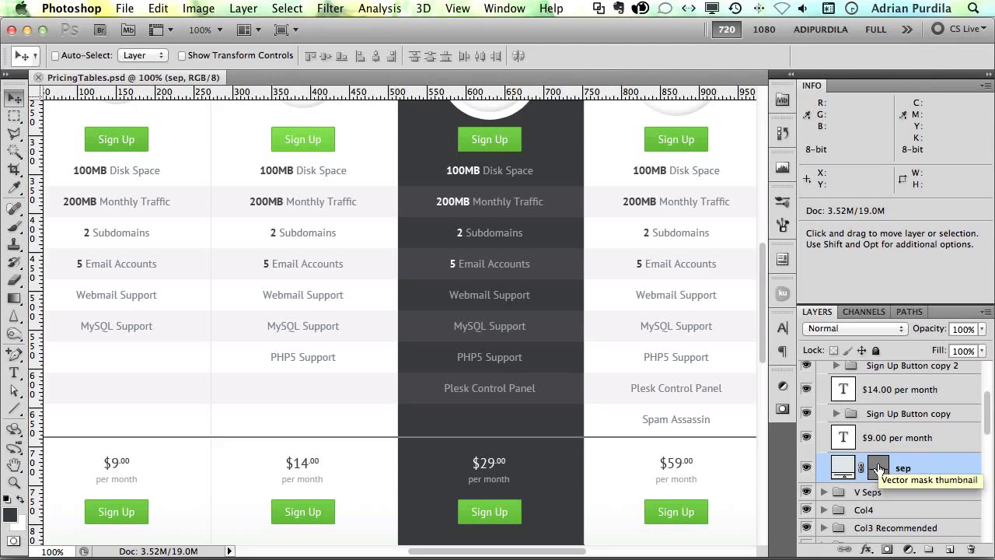
{"action": "key", "text": "z"}
{"action": "left_click_drag", "start_coordinate": [374, 421], "coordinate": [602, 462]}
{"action": "key", "text": "m"}
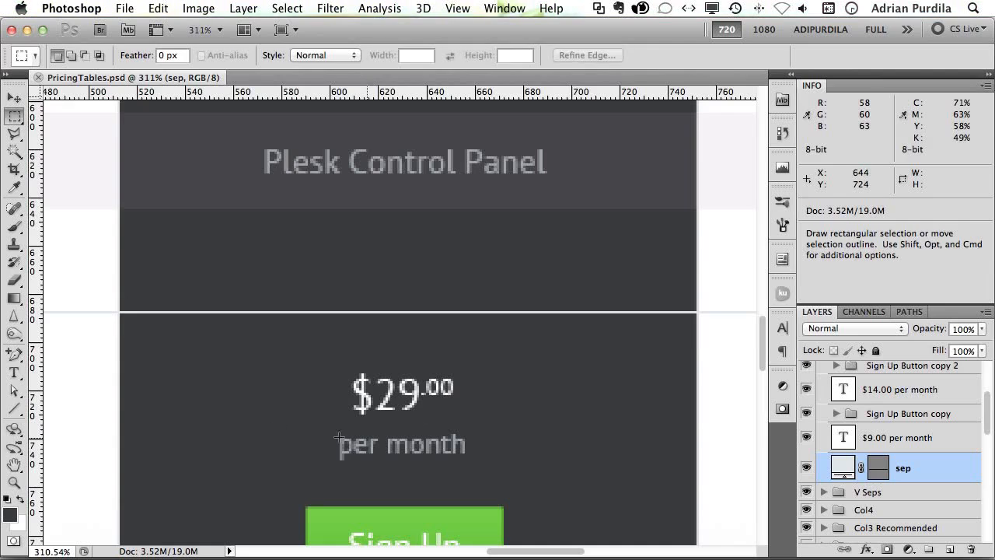
{"action": "left_click_drag", "start_coordinate": [120, 302], "coordinate": [695, 322]}
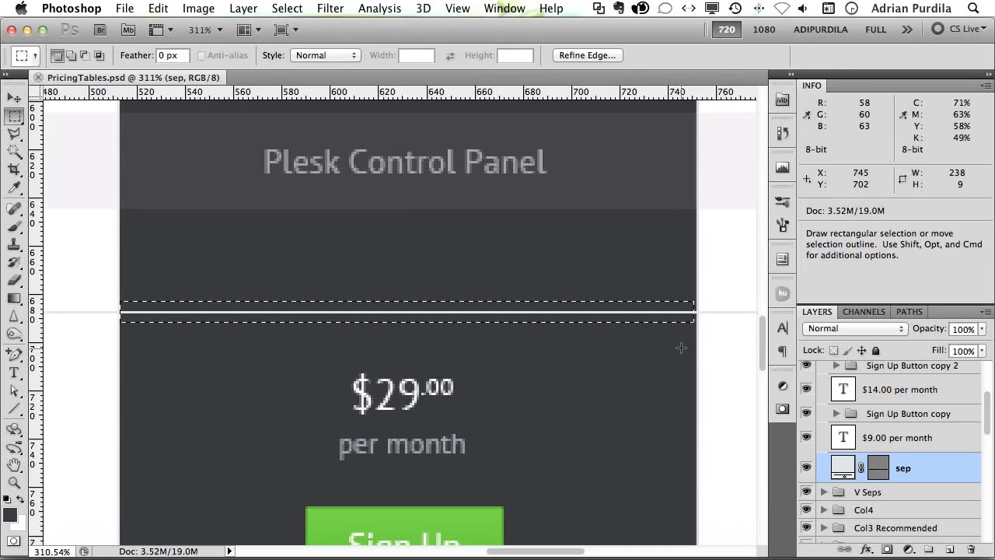
{"action": "left_click", "coordinate": [243, 7]}
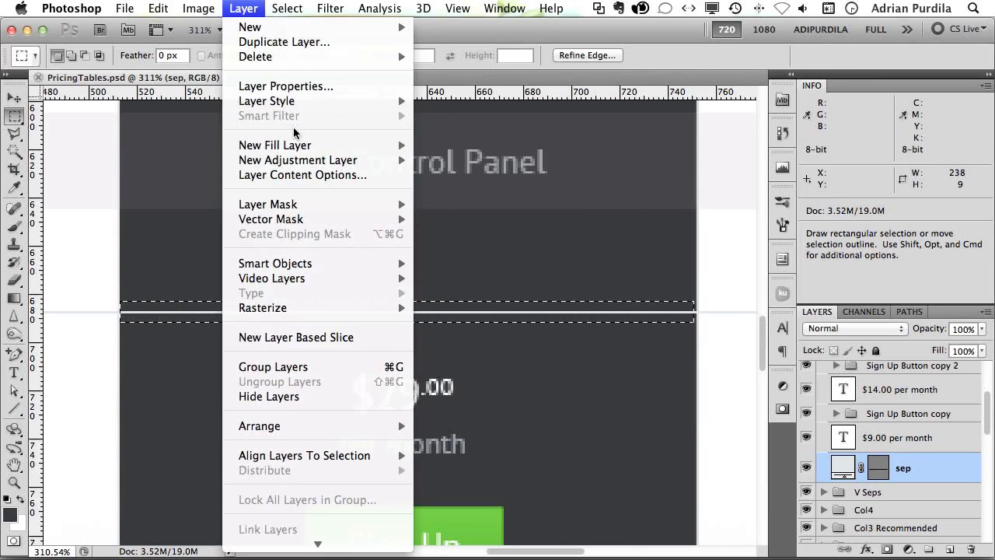
{"action": "mouse_move", "coordinate": [305, 162]}
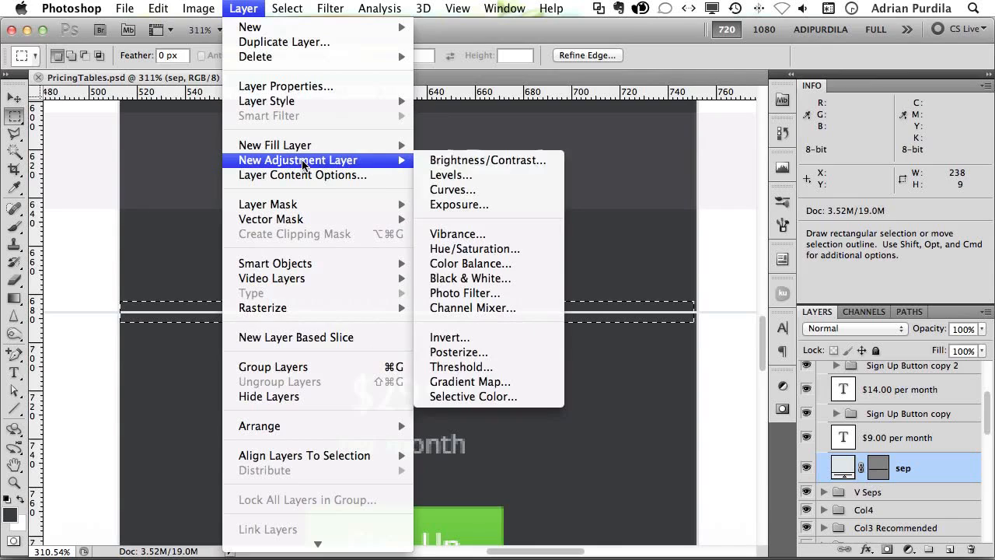
{"action": "left_click", "coordinate": [528, 164]}
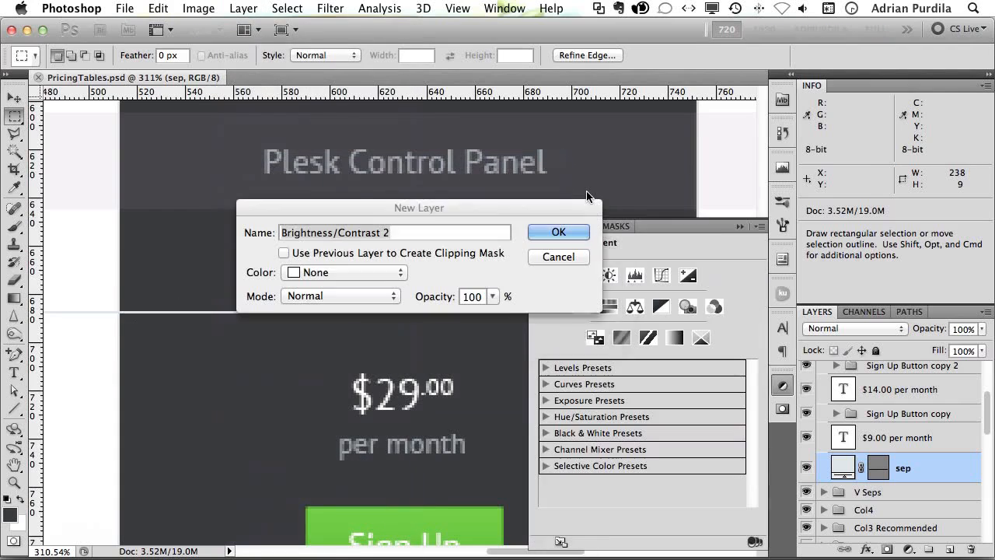
{"action": "key", "text": "Return"}
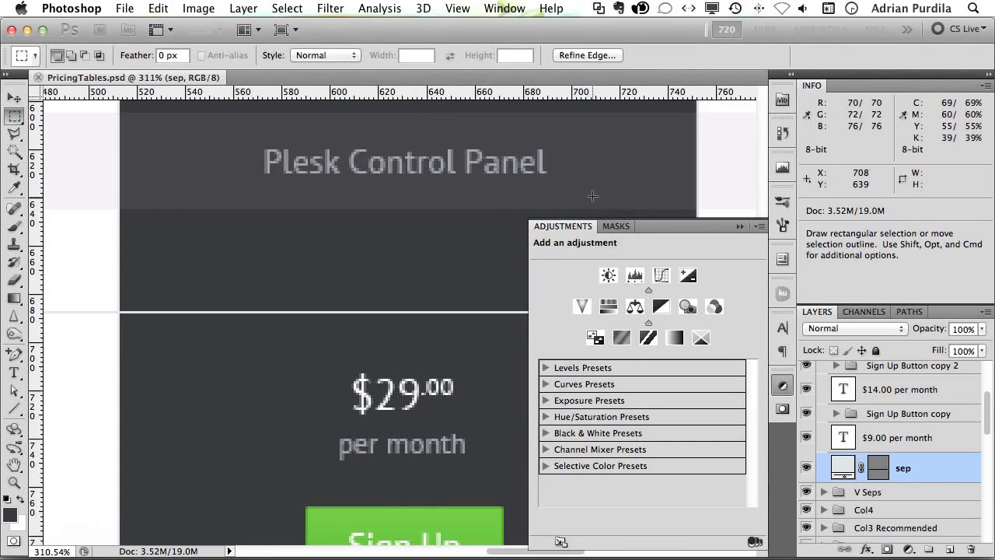
{"action": "mouse_move", "coordinate": [648, 290]}
{"action": "left_mouse_down"}
{"action": "mouse_move", "coordinate": [620, 293]}
{"action": "mouse_move", "coordinate": [650, 291]}
{"action": "mouse_move", "coordinate": [627, 293]}
{"action": "mouse_move", "coordinate": [642, 291]}
{"action": "left_mouse_up"}
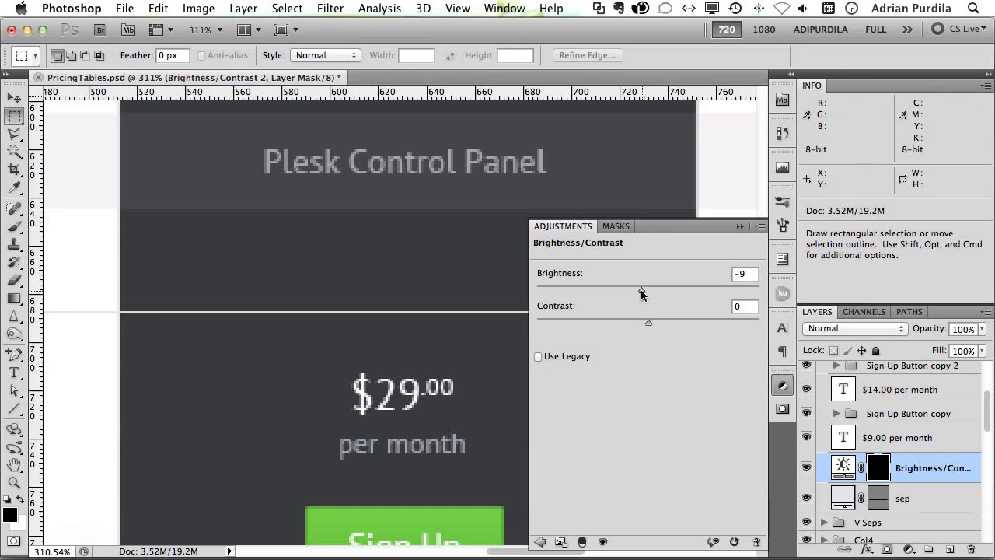
{"action": "left_click", "coordinate": [741, 226]}
{"action": "left_click", "coordinate": [926, 470]}
{"action": "key", "text": "Delete"}
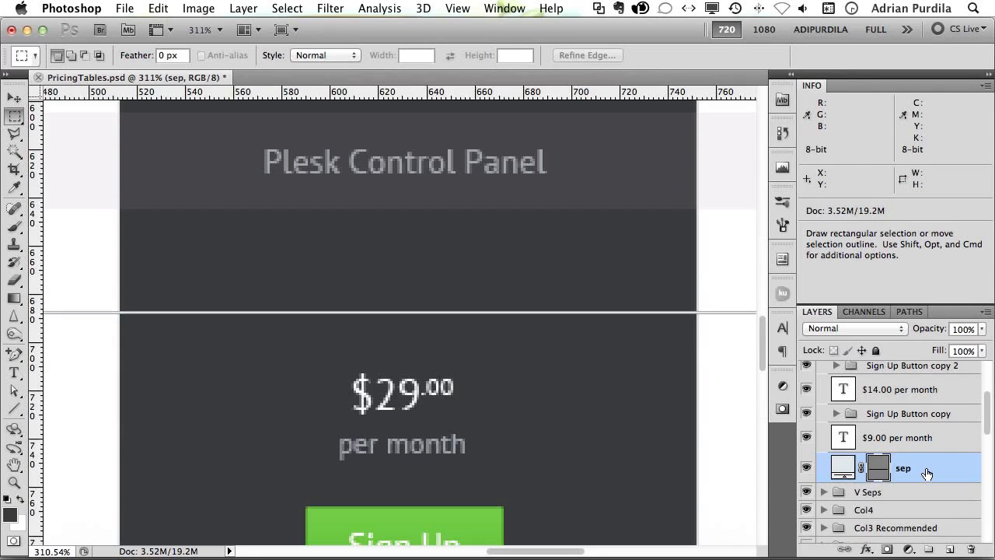
Step: Duplicate the sep layer in the Table Footer group and hide the shape's path outline
{"action": "key", "text": "v"}
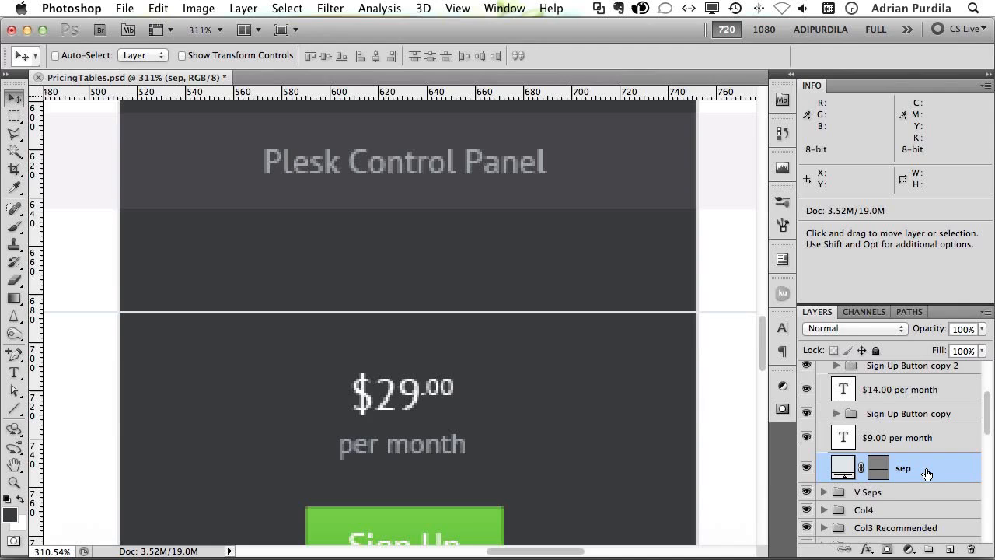
{"action": "key", "text": "super+j"}
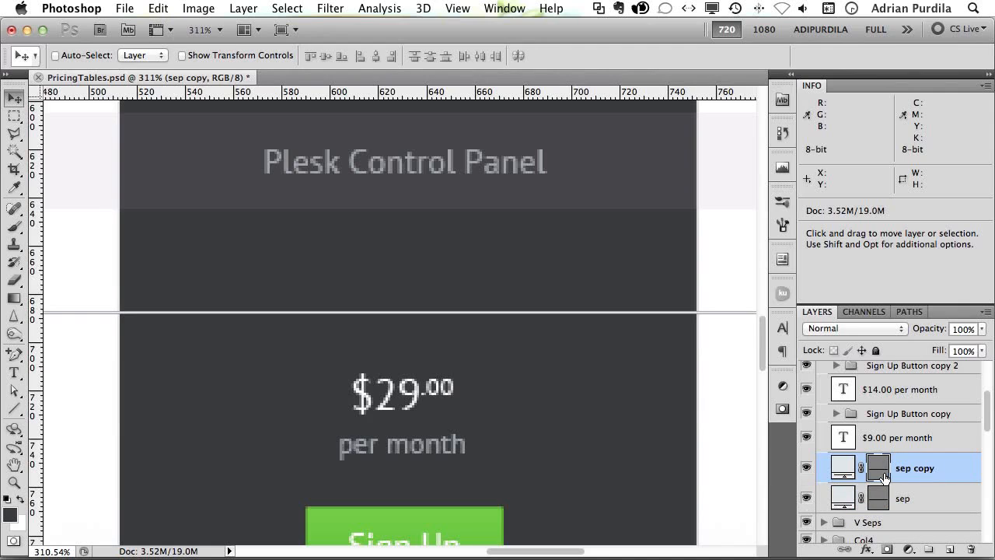
{"action": "key", "text": "super+h"}
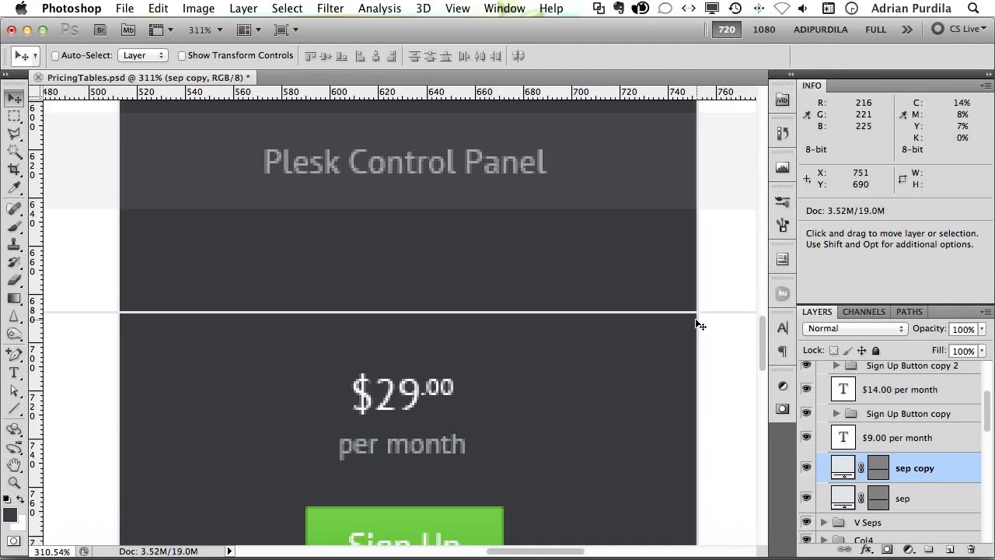
Step: Collapse the H Rows Dark group and add a layer mask to sep copy from the dark BG layer's outline
{"action": "scroll", "coordinate": [918, 479], "scroll_direction": "down", "scroll_amount": 15}
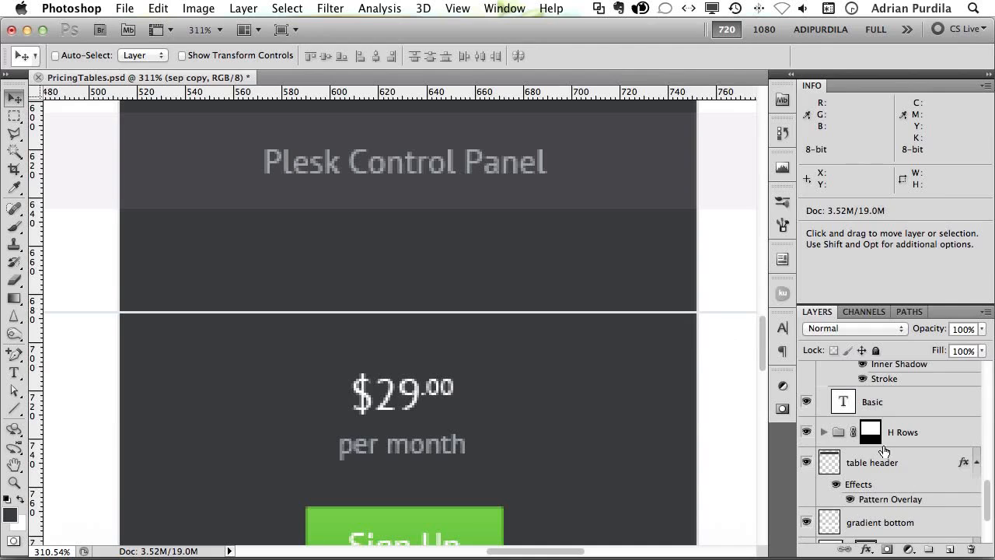
{"action": "scroll", "coordinate": [878, 472], "scroll_direction": "up", "scroll_amount": 20}
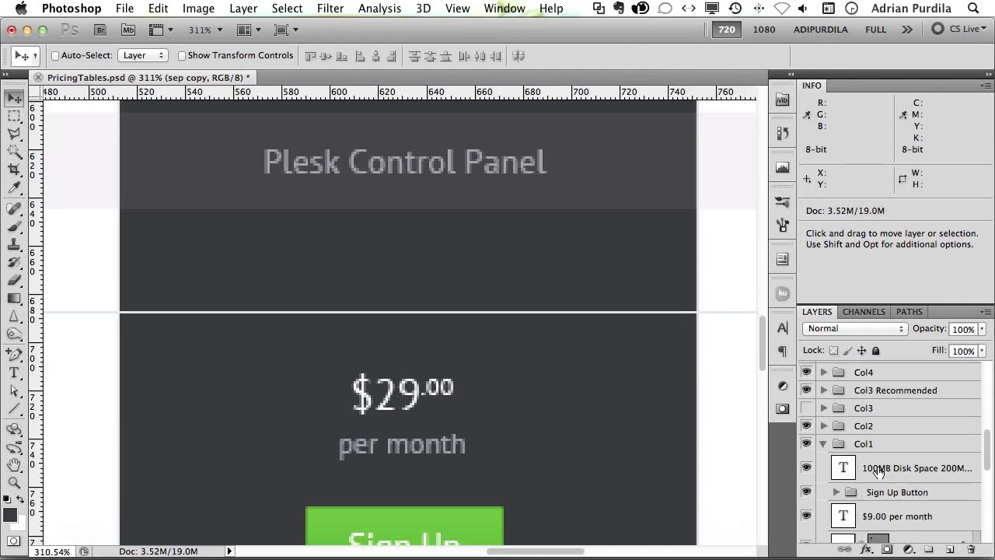
{"action": "scroll", "coordinate": [877, 471], "scroll_direction": "up", "scroll_amount": 10}
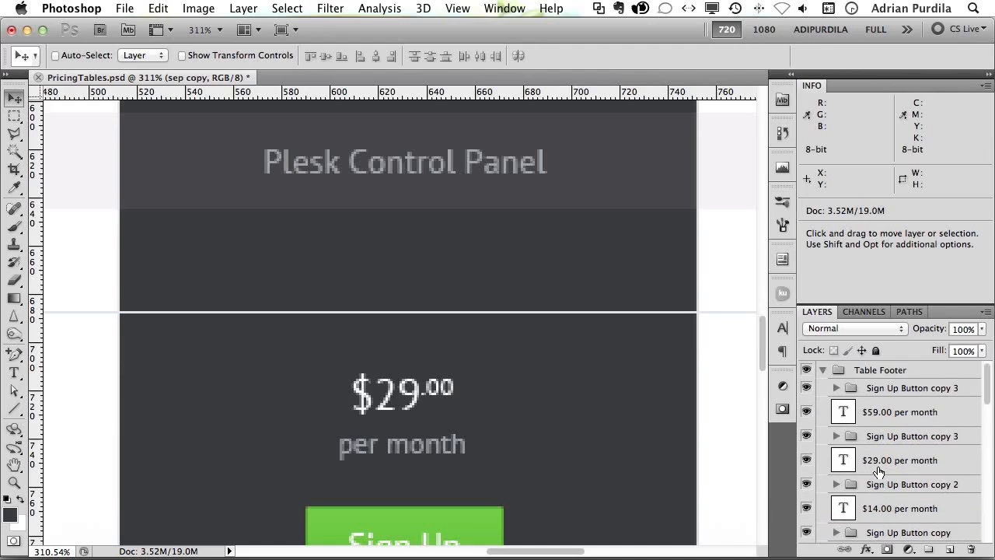
{"action": "scroll", "coordinate": [822, 420], "scroll_direction": "down", "scroll_amount": 6}
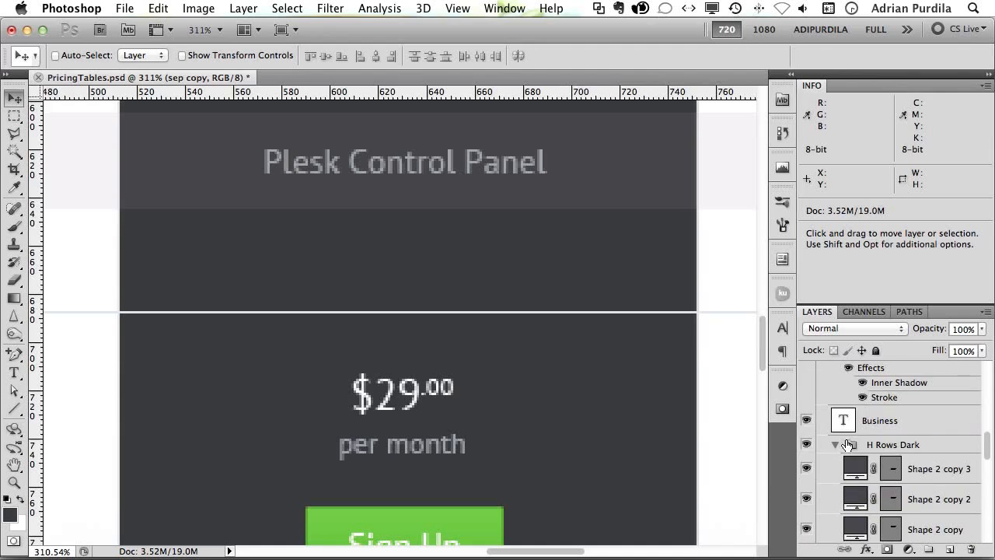
{"action": "left_click", "coordinate": [837, 445]}
{"action": "left_click", "coordinate": [844, 466], "text": "super"}
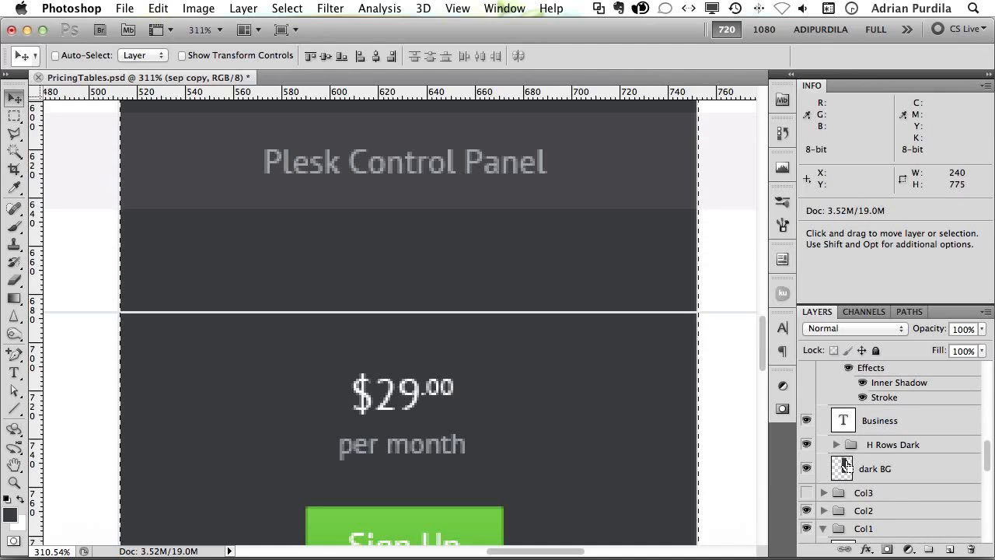
{"action": "scroll", "coordinate": [879, 441], "scroll_direction": "up", "scroll_amount": 5}
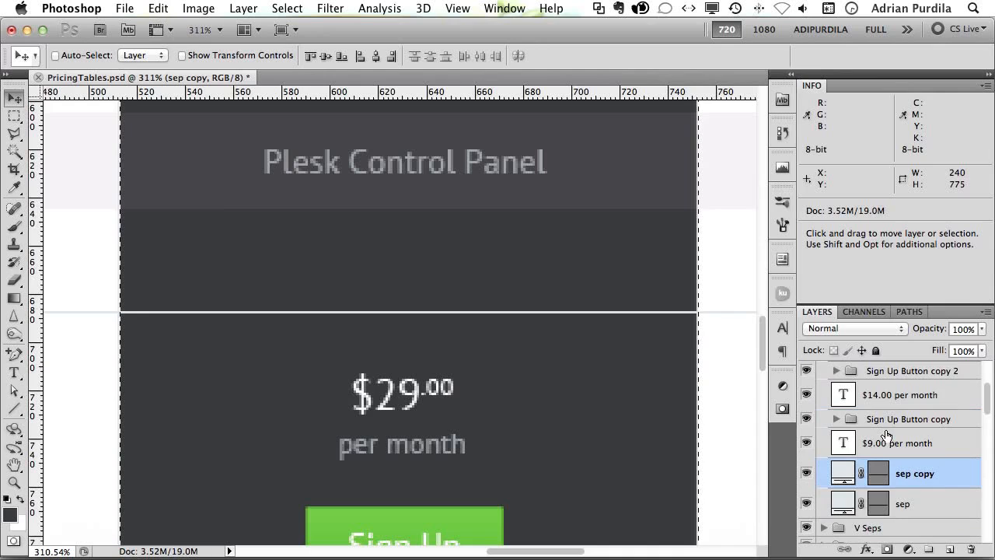
{"action": "left_click", "coordinate": [888, 549]}
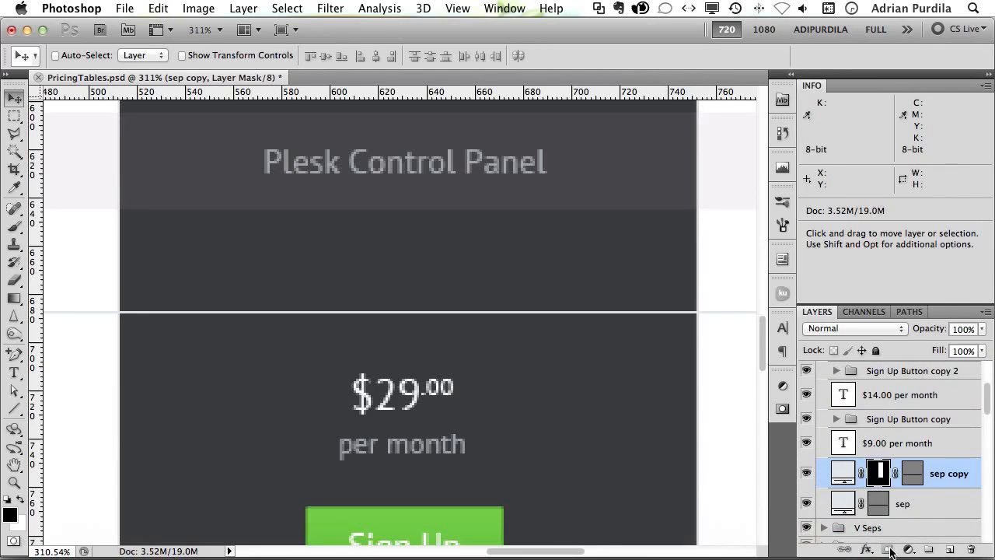
Step: Set the fill of the sep copy separator to grey 7a7d84
{"action": "double_click", "coordinate": [844, 473]}
{"action": "left_click", "coordinate": [628, 166]}
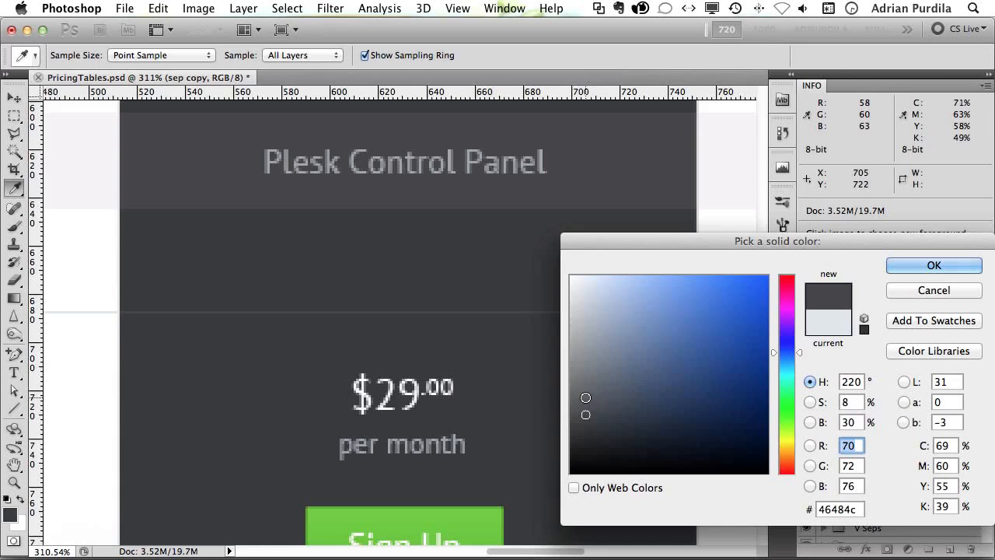
{"action": "left_click", "coordinate": [585, 381]}
{"action": "left_click", "coordinate": [584, 370]}
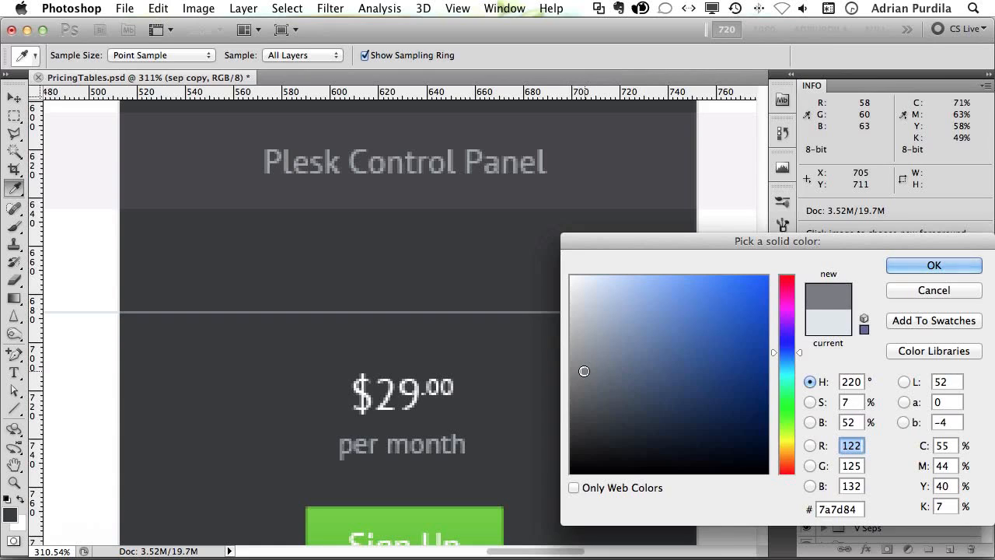
{"action": "key", "text": "Return"}
{"action": "key", "text": "super+1"}
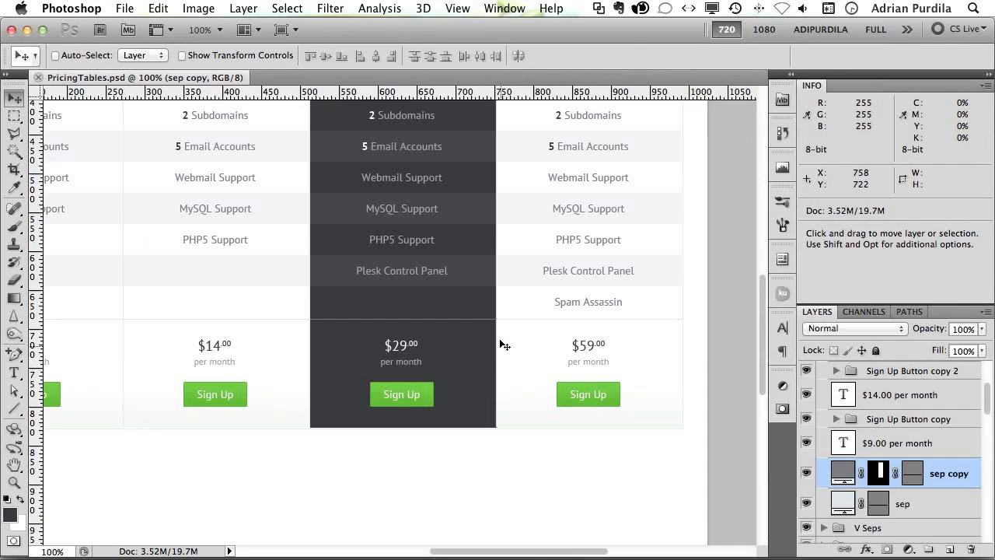
Step: Mask out the one-pixel overhang of the sep copy line at the Business column's right edge, and check its left edge
{"action": "key", "text": "z"}
{"action": "key", "text": "v"}
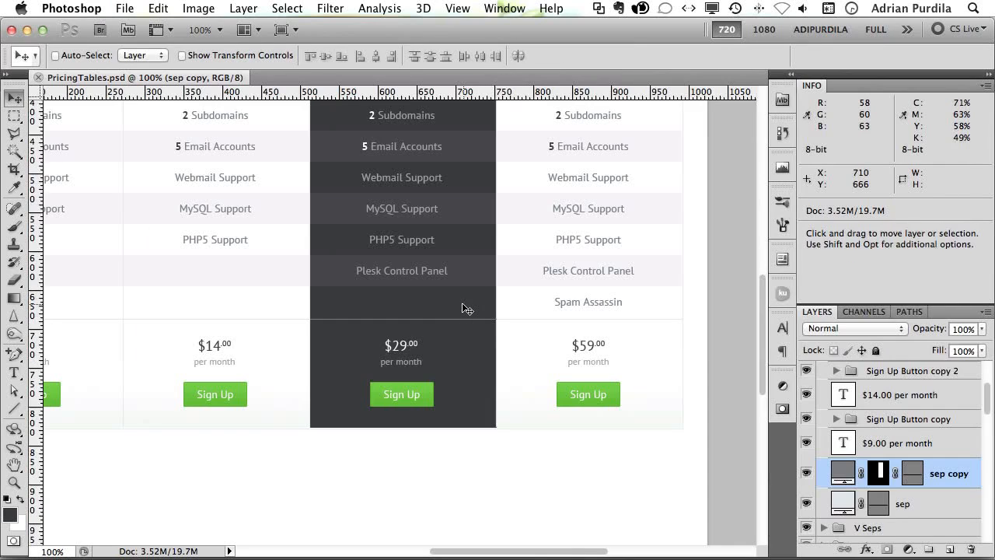
{"action": "scroll", "coordinate": [461, 307], "scroll_direction": "left", "scroll_amount": 3}
{"action": "key", "text": "super+space"}
{"action": "left_click_drag", "start_coordinate": [498, 298], "coordinate": [544, 348]}
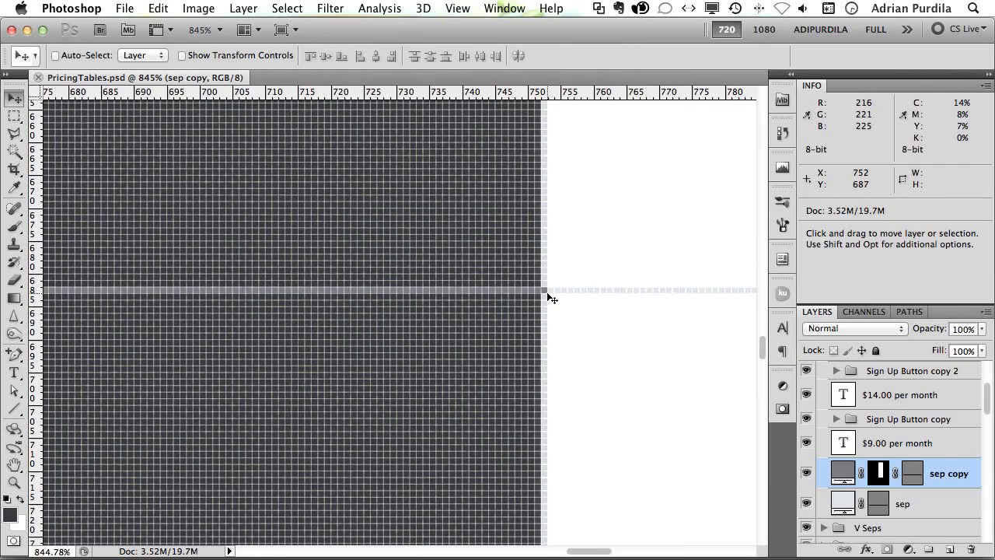
{"action": "left_click", "coordinate": [878, 473]}
{"action": "key", "text": "m"}
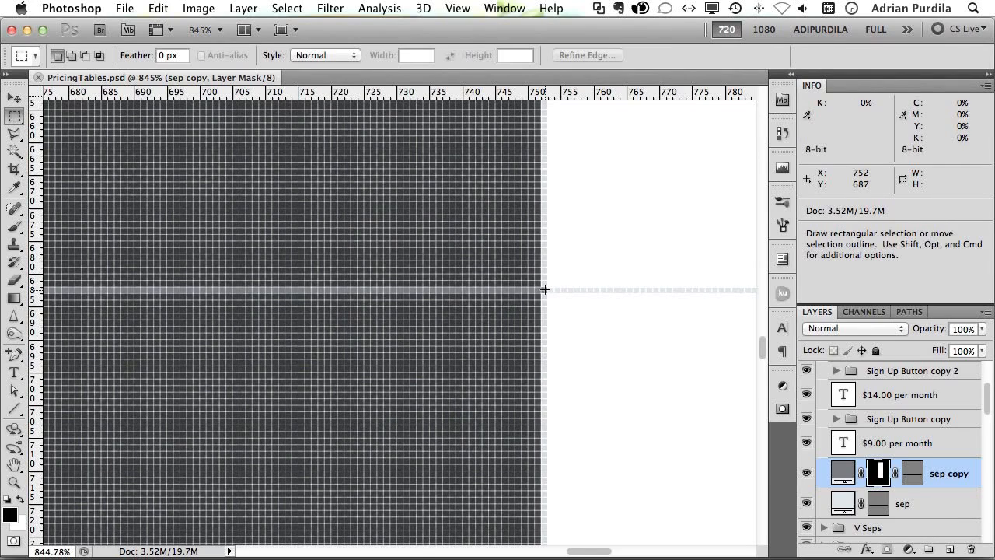
{"action": "left_click_drag", "start_coordinate": [543, 290], "coordinate": [544, 291]}
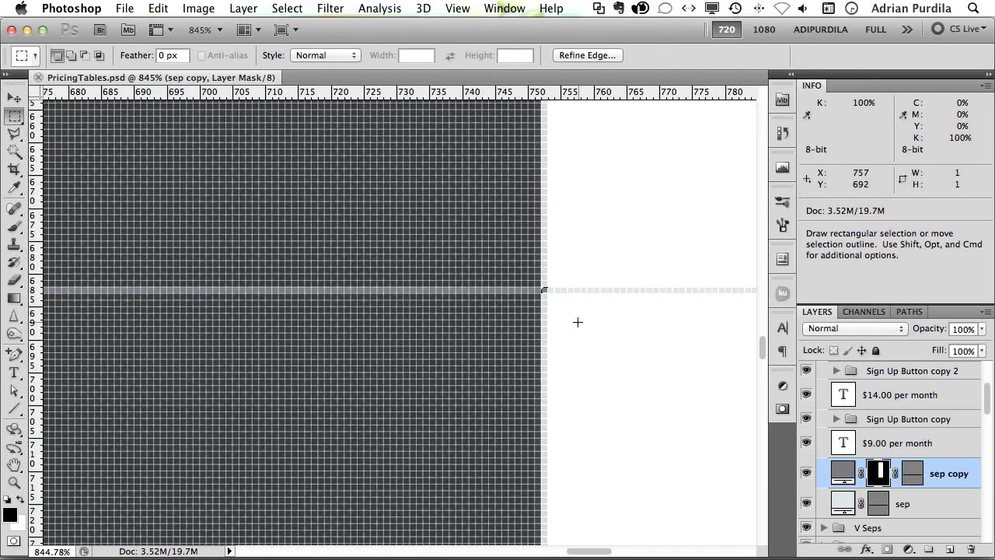
{"action": "key", "text": "super+BackSpace"}
{"action": "key", "text": "super+d"}
{"action": "scroll", "coordinate": [578, 321], "scroll_direction": "left", "scroll_amount": 10}
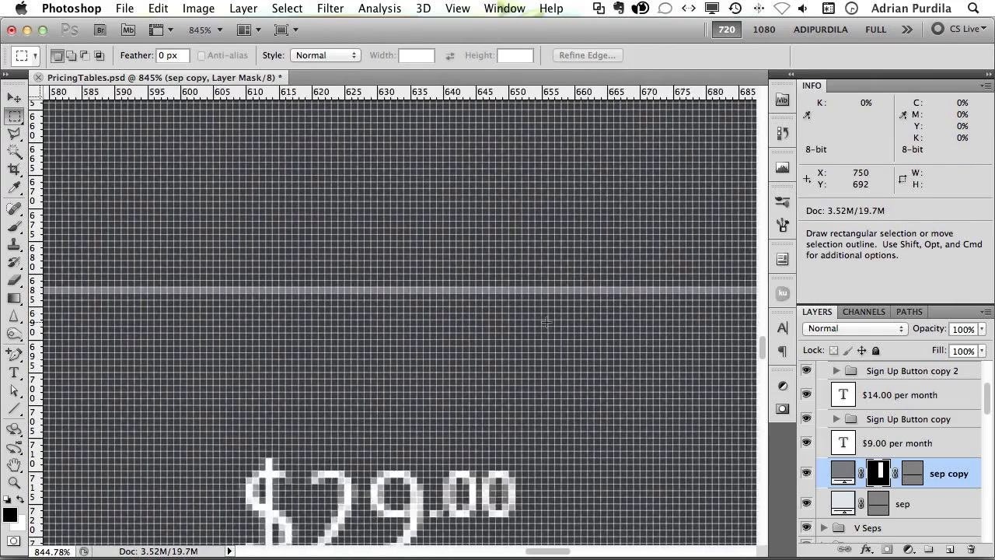
{"action": "scroll", "coordinate": [544, 321], "scroll_direction": "left", "scroll_amount": 10}
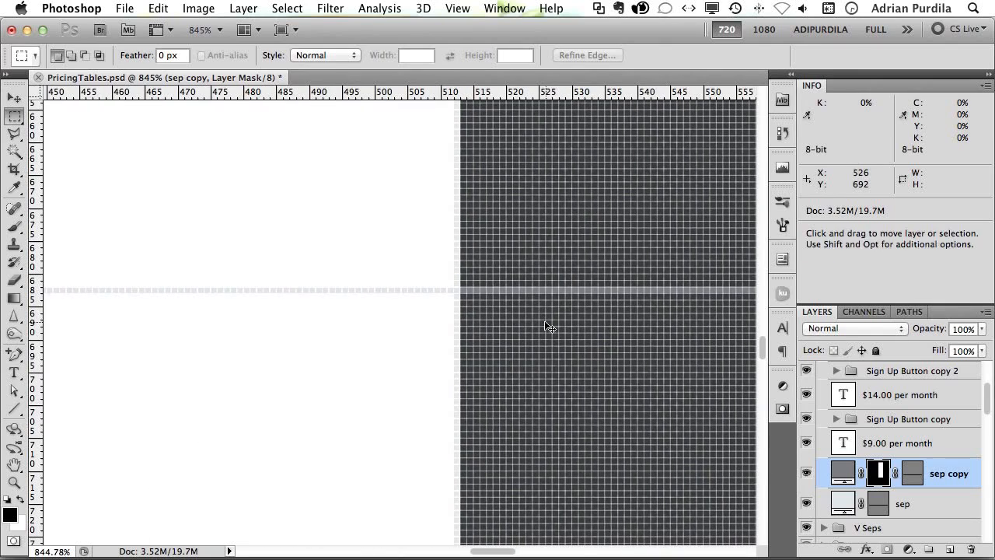
Step: Darken the sep copy separator's fill to a subtle grey slightly lighter than the Business column's background, and save the document
{"action": "key", "text": "super+alt+0"}
{"action": "scroll", "coordinate": [545, 327], "scroll_direction": "up", "scroll_amount": 3}
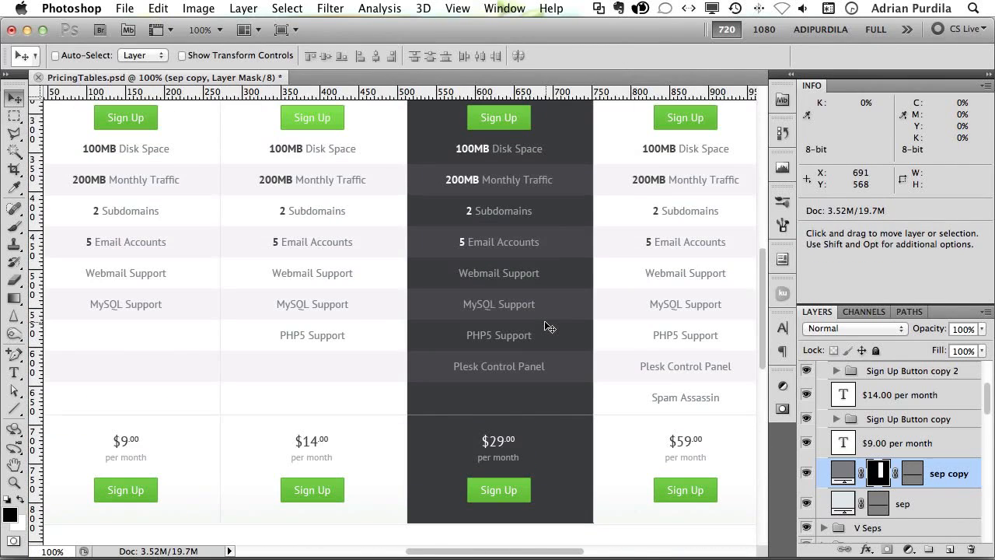
{"action": "double_click", "coordinate": [846, 472]}
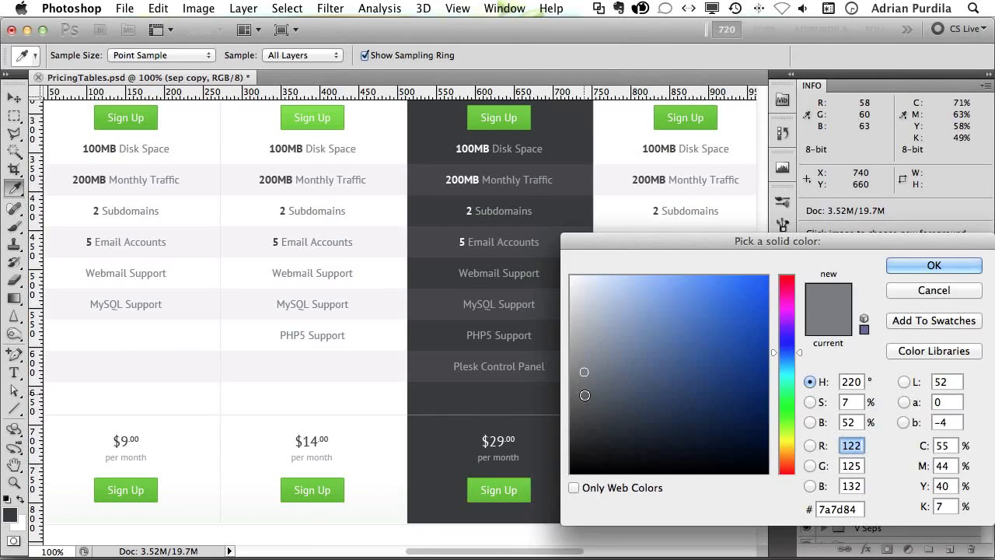
{"action": "left_click", "coordinate": [584, 397]}
{"action": "left_click", "coordinate": [585, 406]}
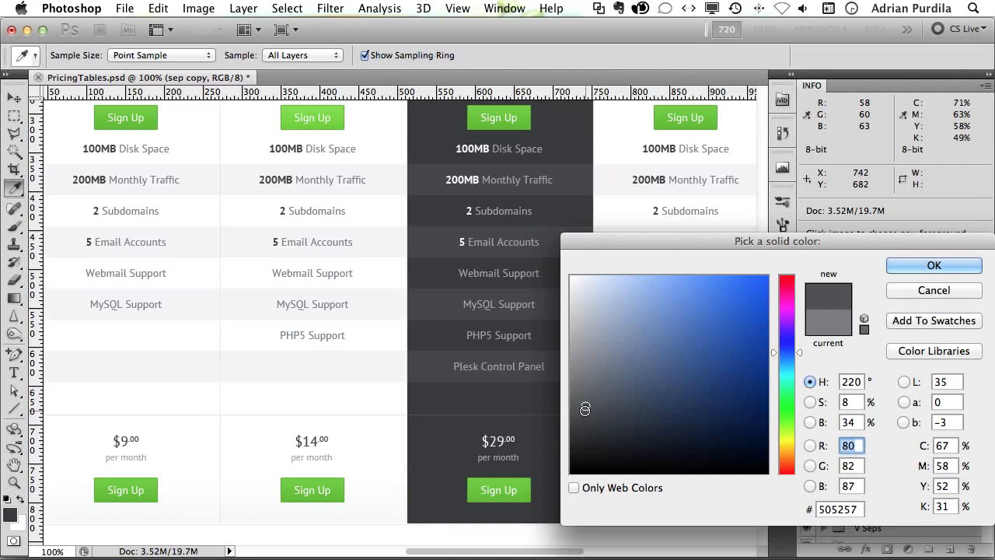
{"action": "left_click", "coordinate": [584, 410]}
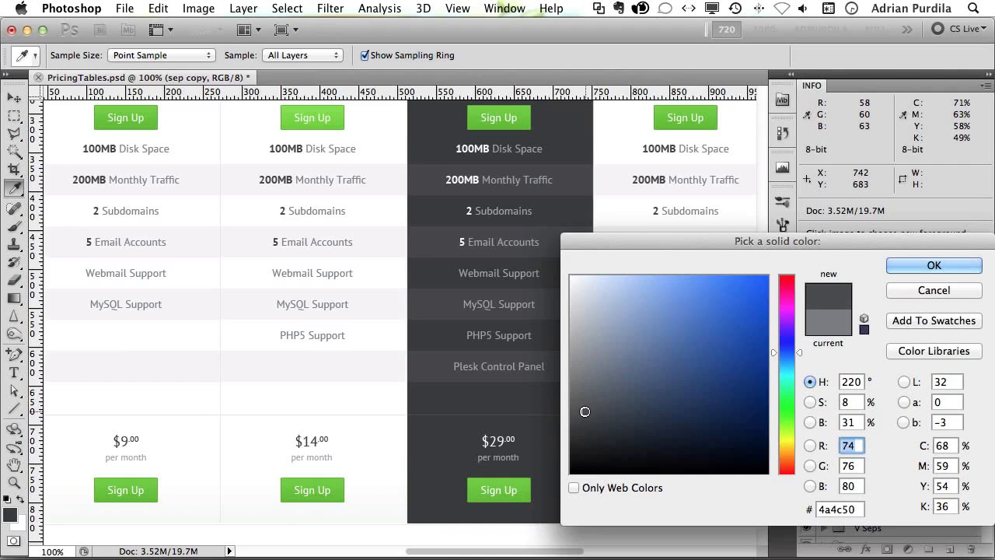
{"action": "left_click", "coordinate": [581, 407]}
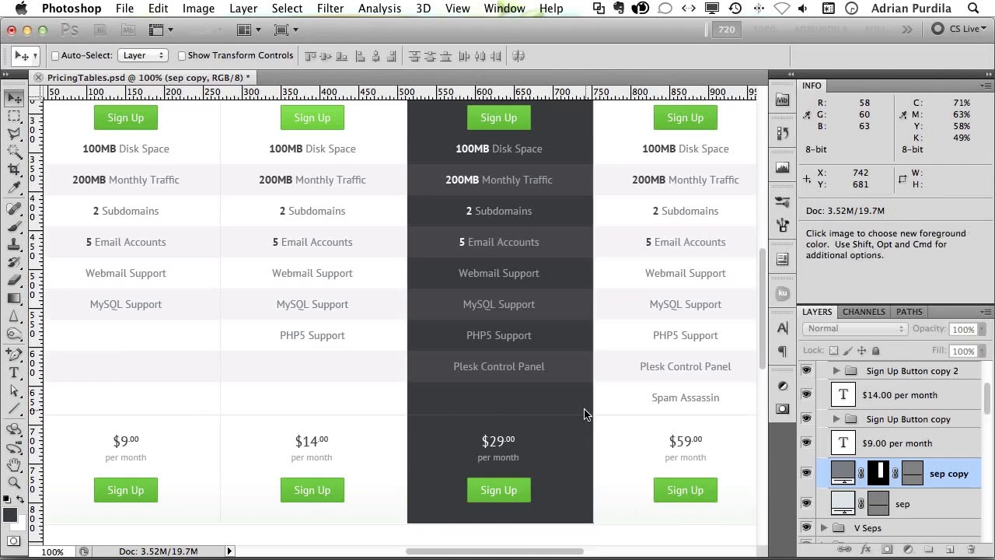
{"action": "key", "text": "Return"}
{"action": "key", "text": "super+s"}
Step: Hide the interface panels and review the whole pricing table from the header to the footer
{"action": "key", "text": "Tab"}
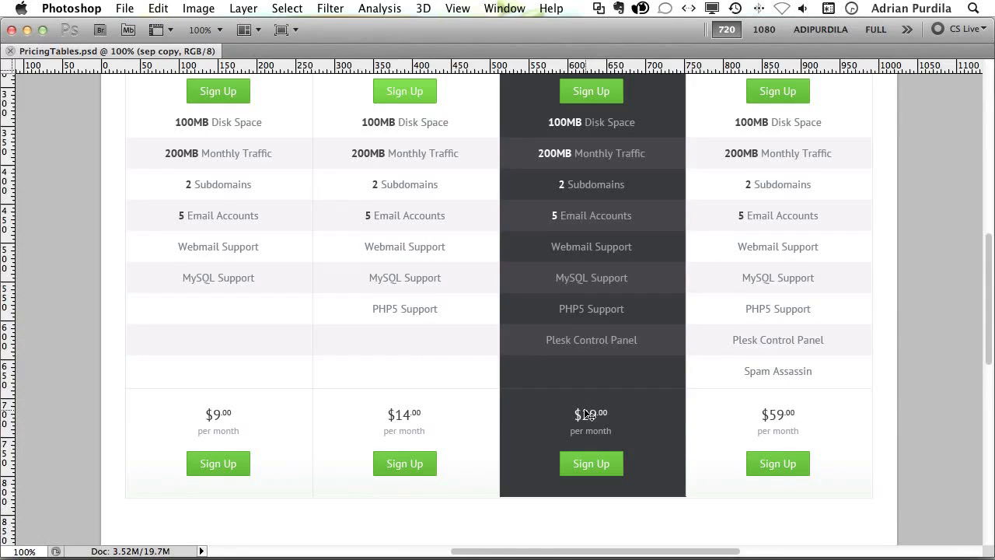
{"action": "scroll", "coordinate": [588, 414], "scroll_direction": "up", "scroll_amount": 5}
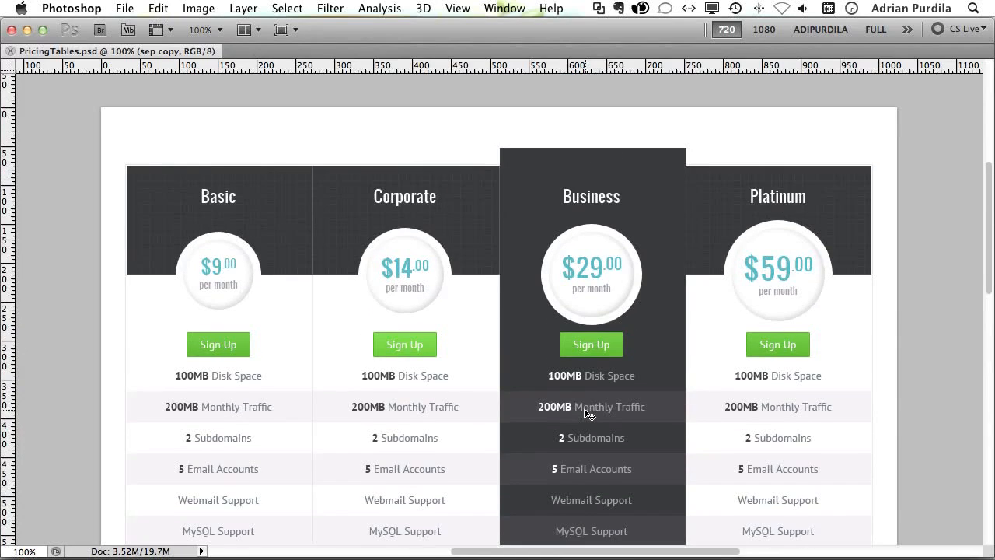
{"action": "scroll", "coordinate": [588, 414], "scroll_direction": "down", "scroll_amount": 9}
{"action": "scroll", "coordinate": [588, 414], "scroll_direction": "up", "scroll_amount": 4}
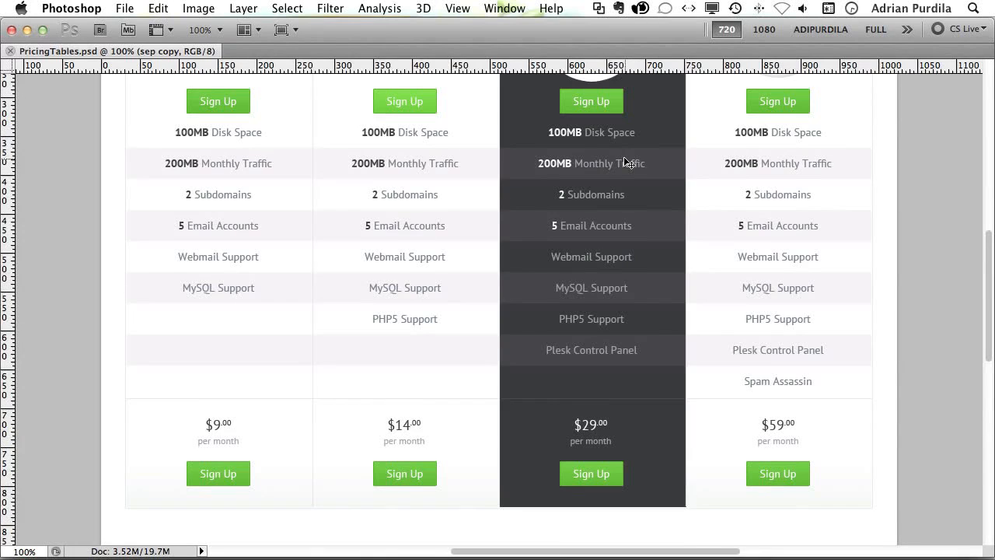
Step: Bring back the interface panels and select the $29.00 per month text layer inside the Business column's price bubble
{"action": "scroll", "coordinate": [627, 161], "scroll_direction": "up", "scroll_amount": 3}
{"action": "scroll", "coordinate": [628, 163], "scroll_direction": "up", "scroll_amount": 1}
{"action": "key", "text": "Tab"}
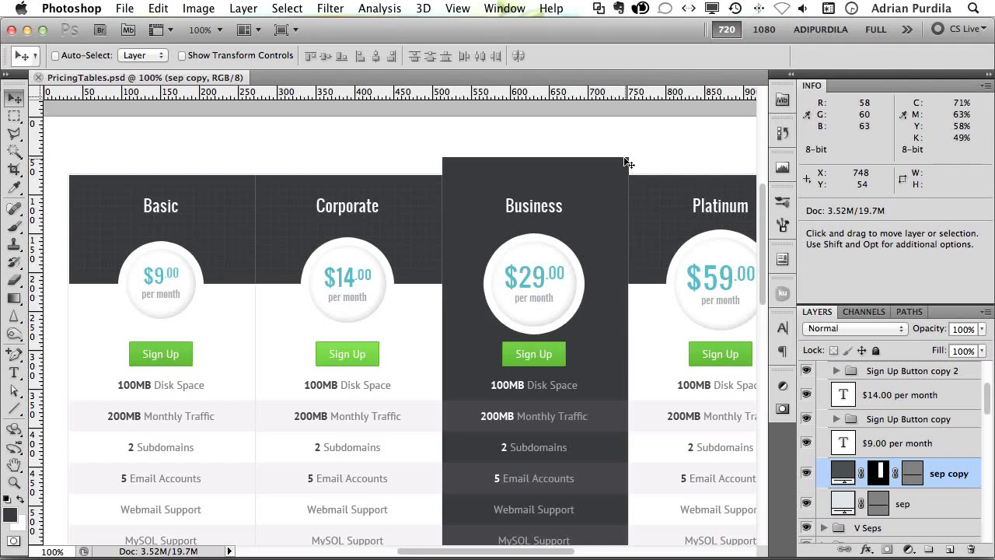
{"action": "double_click", "coordinate": [532, 276]}
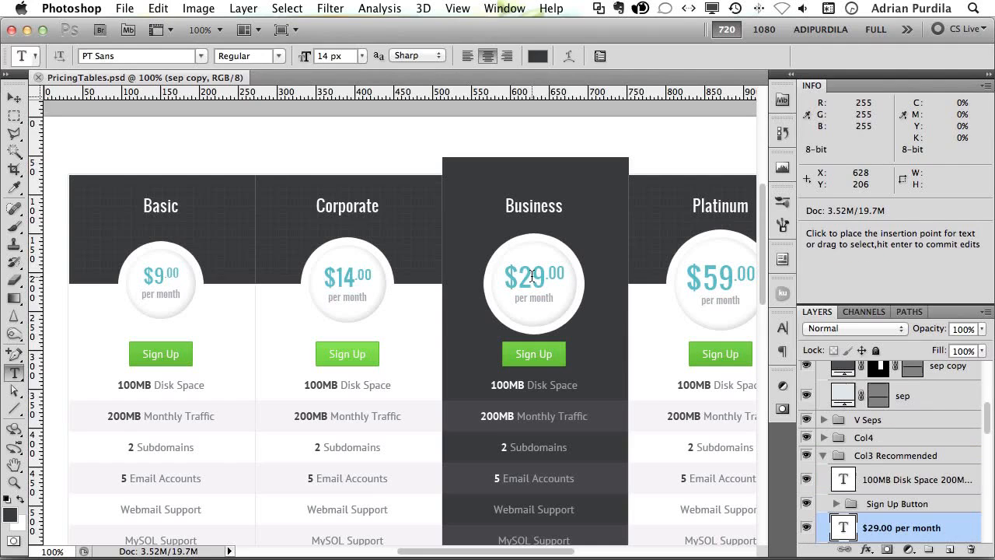
{"action": "key", "text": "Escape"}
{"action": "key", "text": "v"}
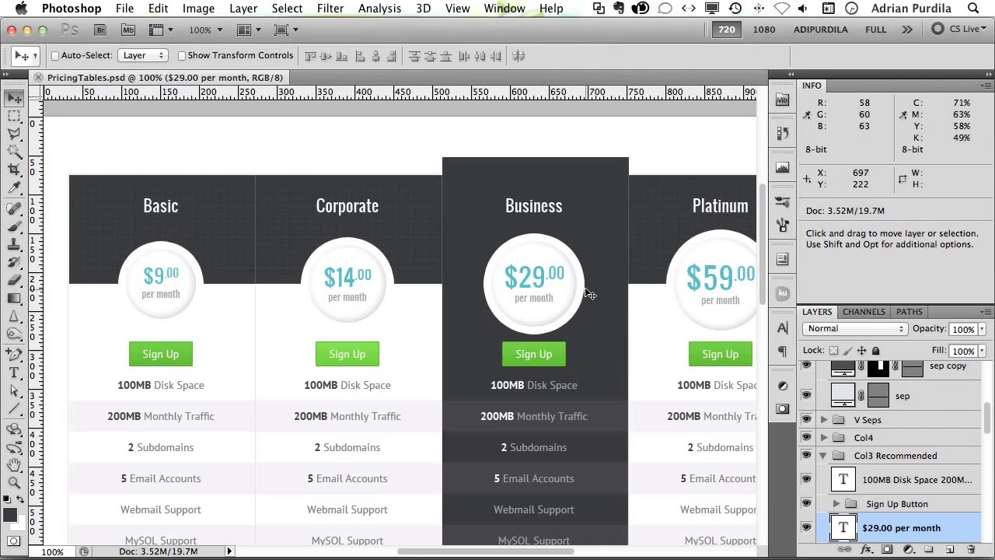
Step: Set the stroke colour of the Business column's price bubble to dark grey 46484c, sampled from the column's row striping
{"action": "scroll", "coordinate": [901, 435], "scroll_direction": "down", "scroll_amount": 2}
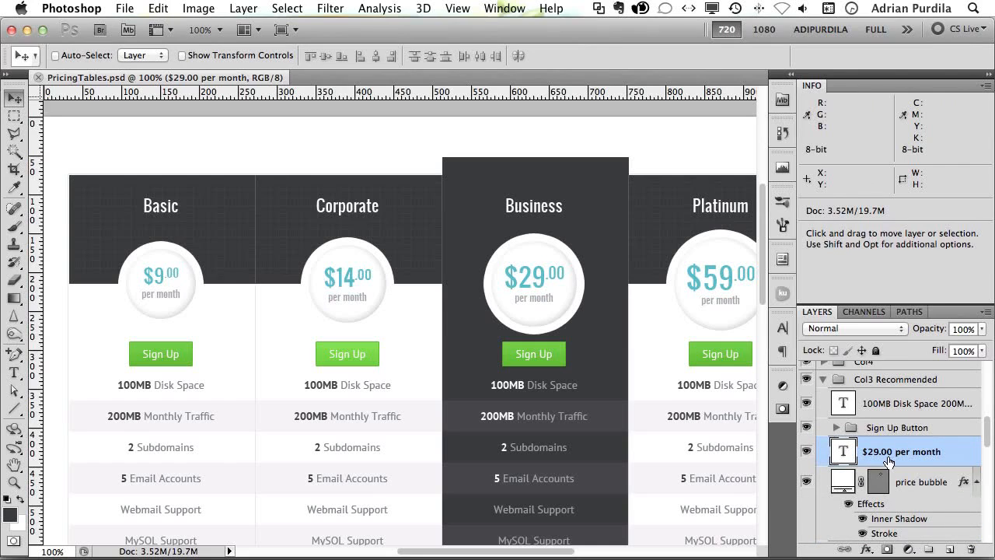
{"action": "double_click", "coordinate": [883, 535]}
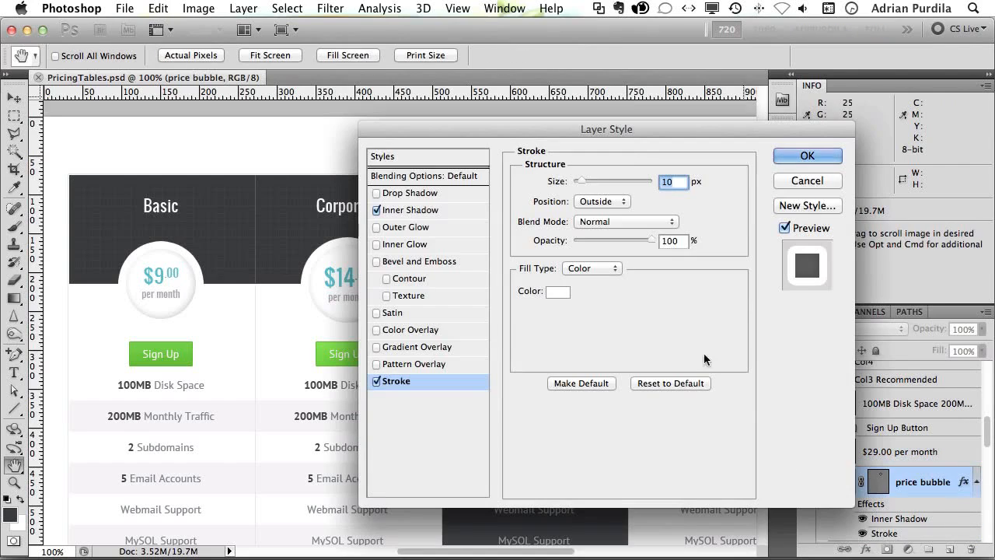
{"action": "left_click_drag", "start_coordinate": [631, 126], "coordinate": [853, 235]}
{"action": "left_click", "coordinate": [781, 403]}
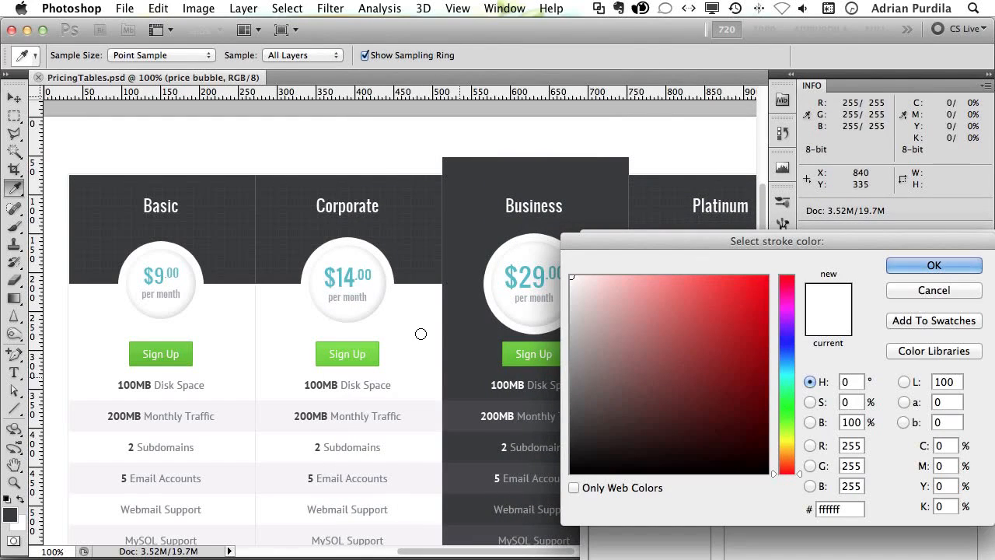
{"action": "left_click", "coordinate": [459, 419]}
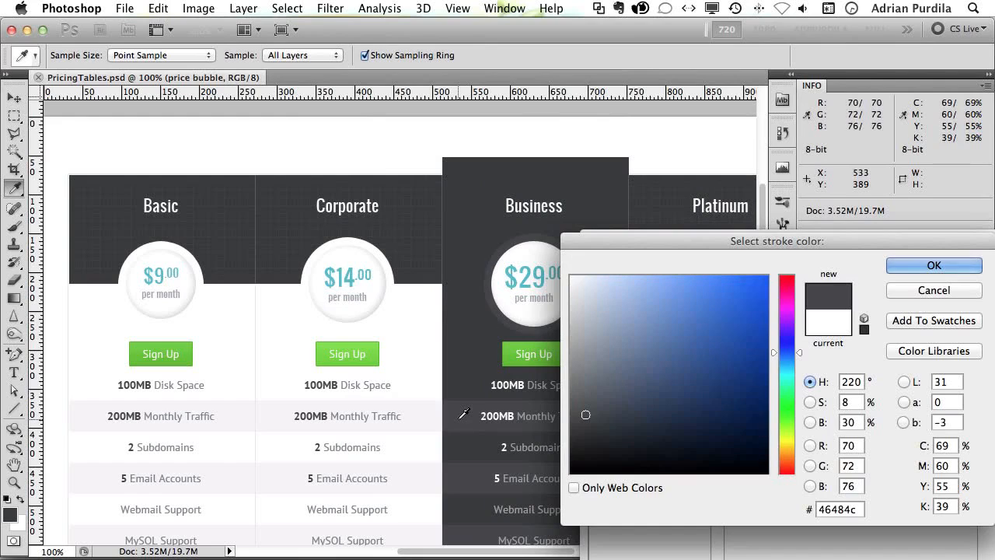
{"action": "left_click_drag", "start_coordinate": [631, 239], "coordinate": [721, 241]}
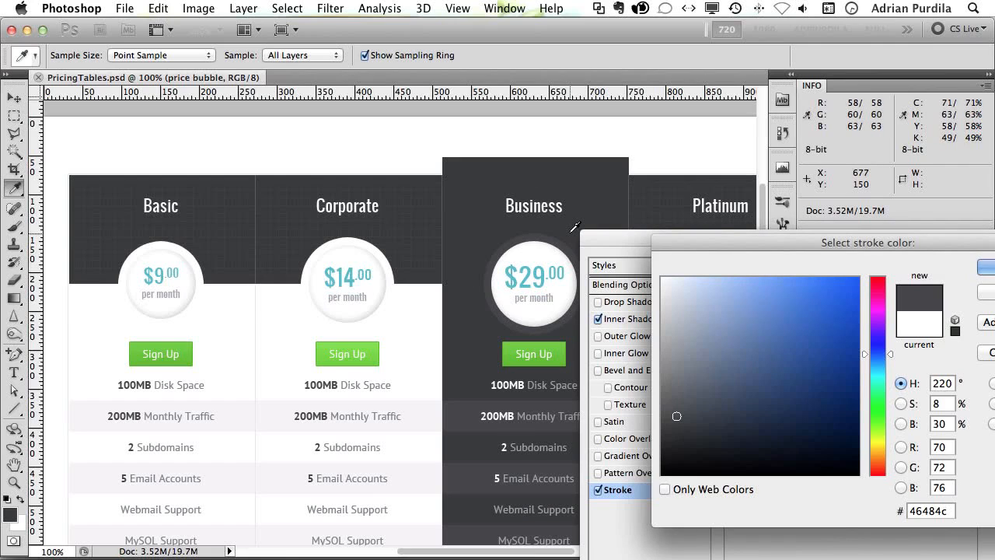
{"action": "left_click", "coordinate": [677, 405]}
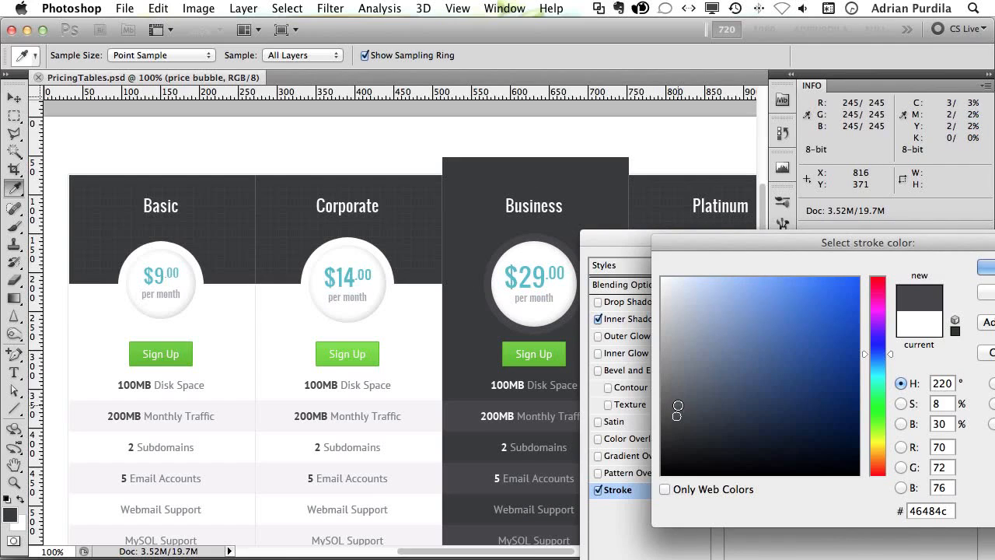
{"action": "left_click", "coordinate": [464, 413]}
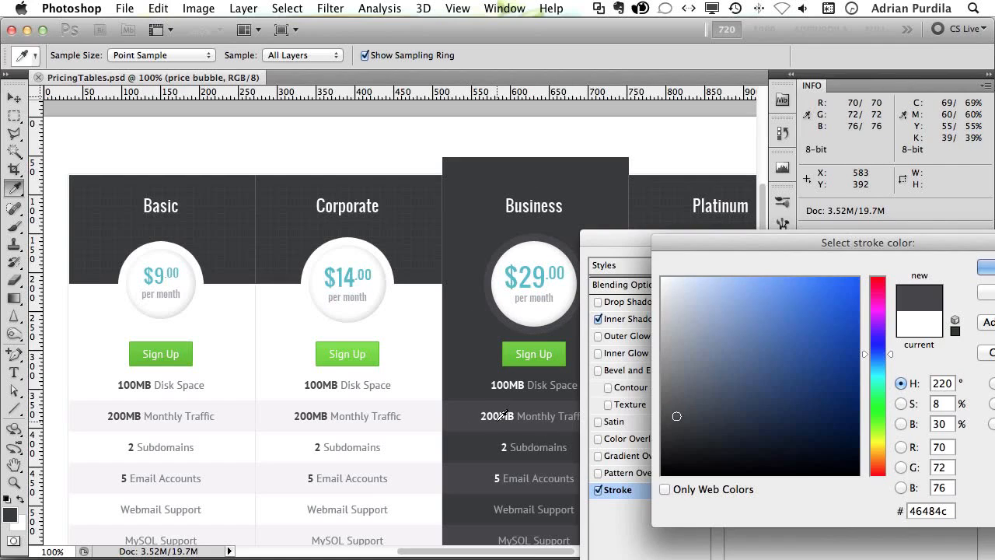
{"action": "key", "text": "Return"}
{"action": "key", "text": "Return"}
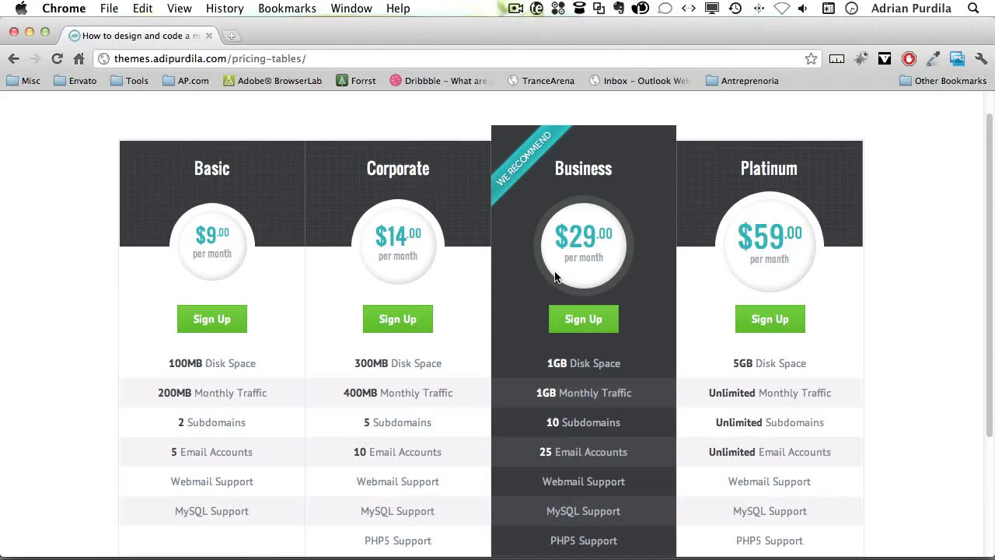
Step: Compare the Business column with the reference pricing table in Chrome, including its price bubble ring and ribbon, and return to Photoshop
{"action": "key", "text": "super+Tab"}
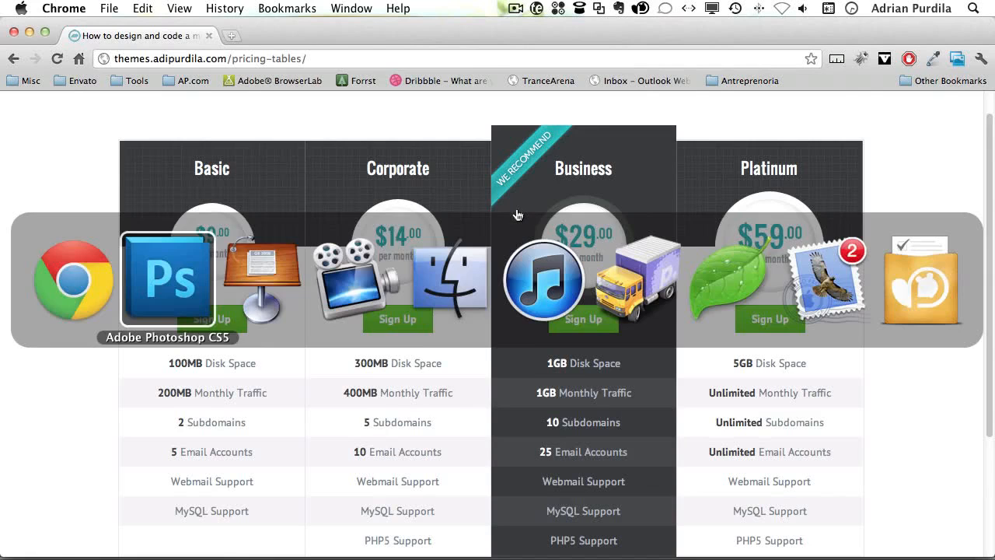
{"action": "key", "text": "super+Tab"}
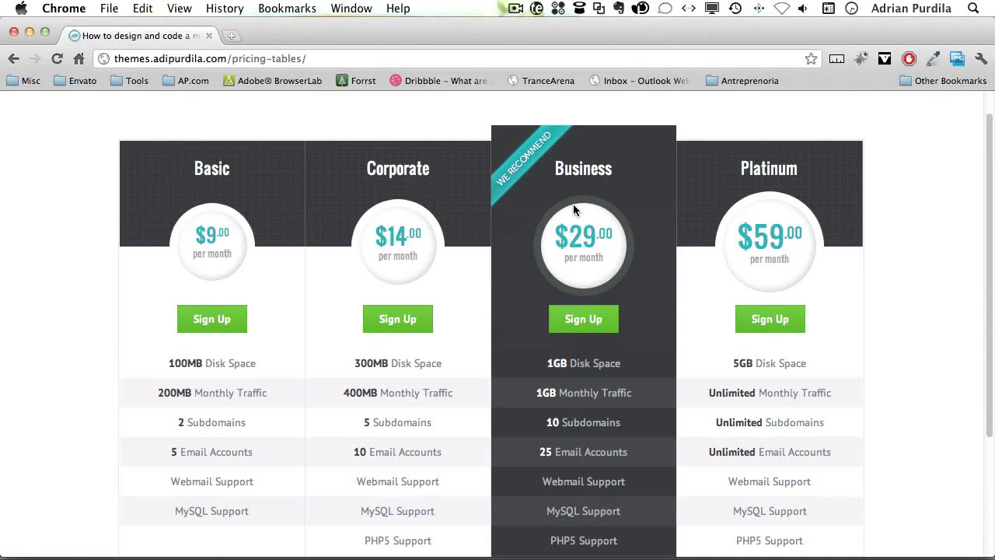
{"action": "key", "text": "super+Tab"}
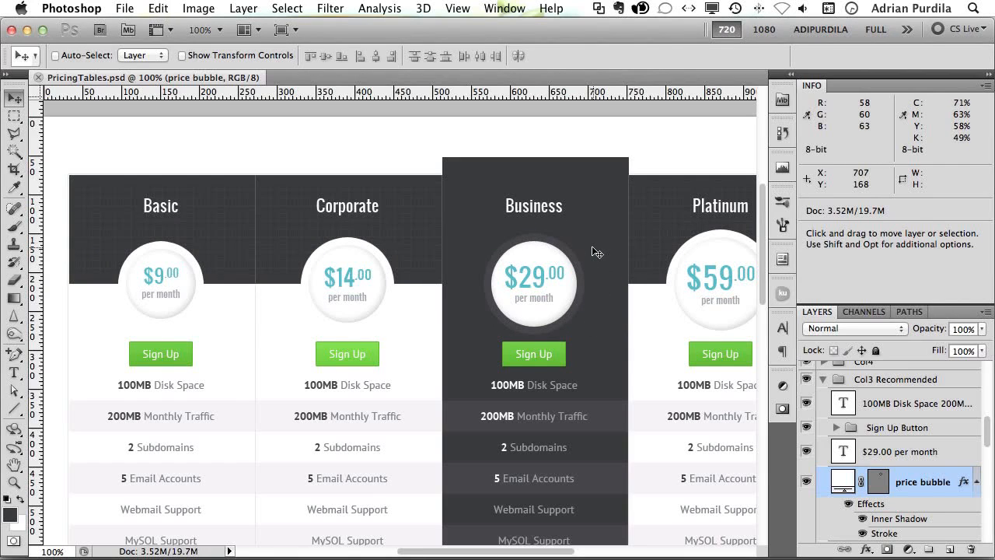
{"action": "key", "text": "super+Tab"}
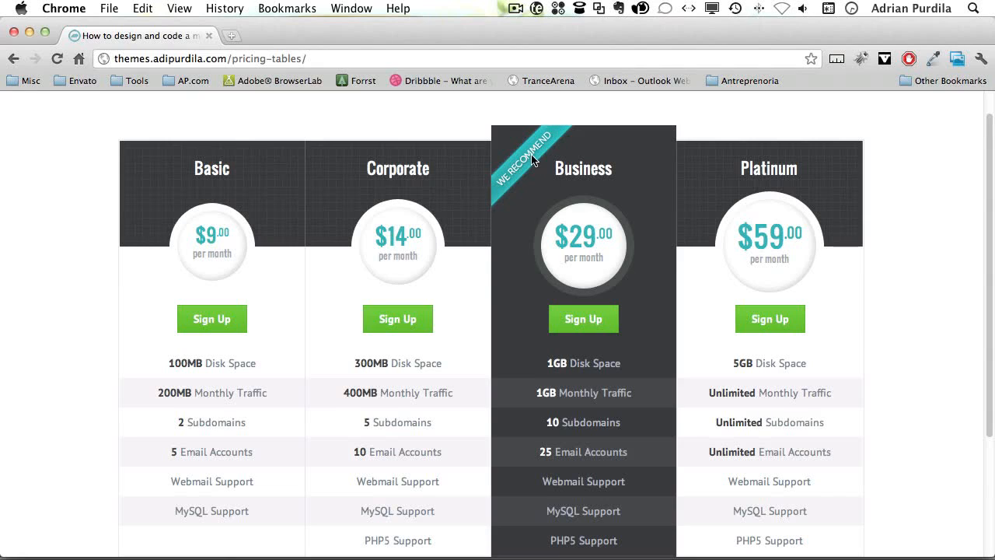
{"action": "key", "text": "super+Tab"}
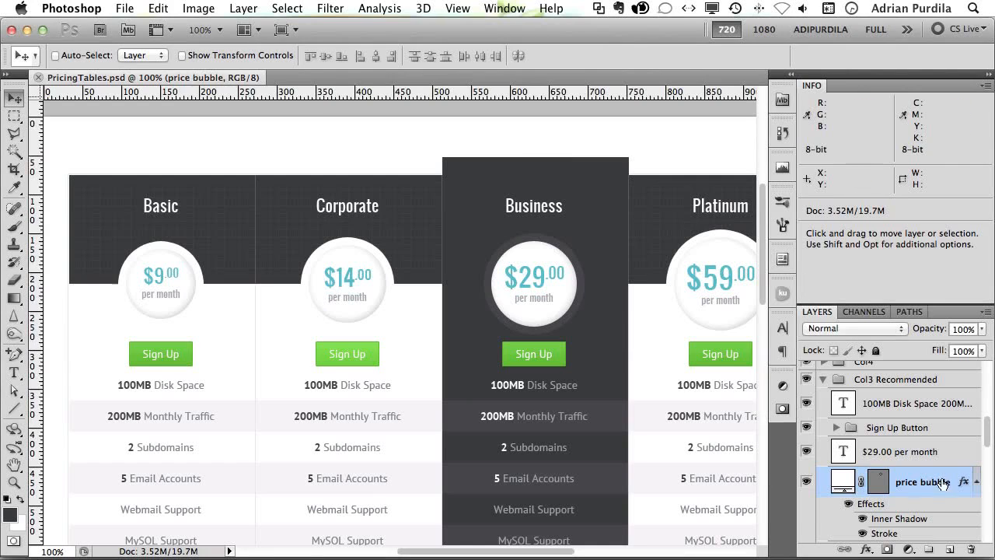
Step: Create a layer group named Recommend Badge directly above the dark BG layer in the Col3 Recommended group
{"action": "scroll", "coordinate": [918, 458], "scroll_direction": "up", "scroll_amount": 10}
{"action": "scroll", "coordinate": [892, 438], "scroll_direction": "down", "scroll_amount": 5}
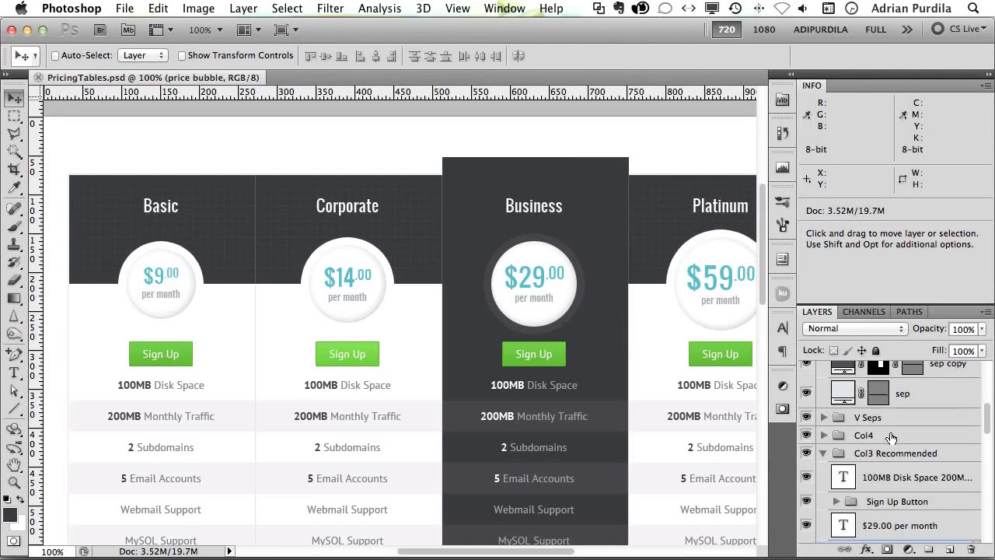
{"action": "scroll", "coordinate": [892, 437], "scroll_direction": "down", "scroll_amount": 6}
{"action": "scroll", "coordinate": [891, 438], "scroll_direction": "up", "scroll_amount": 5}
{"action": "scroll", "coordinate": [891, 437], "scroll_direction": "down", "scroll_amount": 1}
{"action": "scroll", "coordinate": [891, 437], "scroll_direction": "down", "scroll_amount": 6}
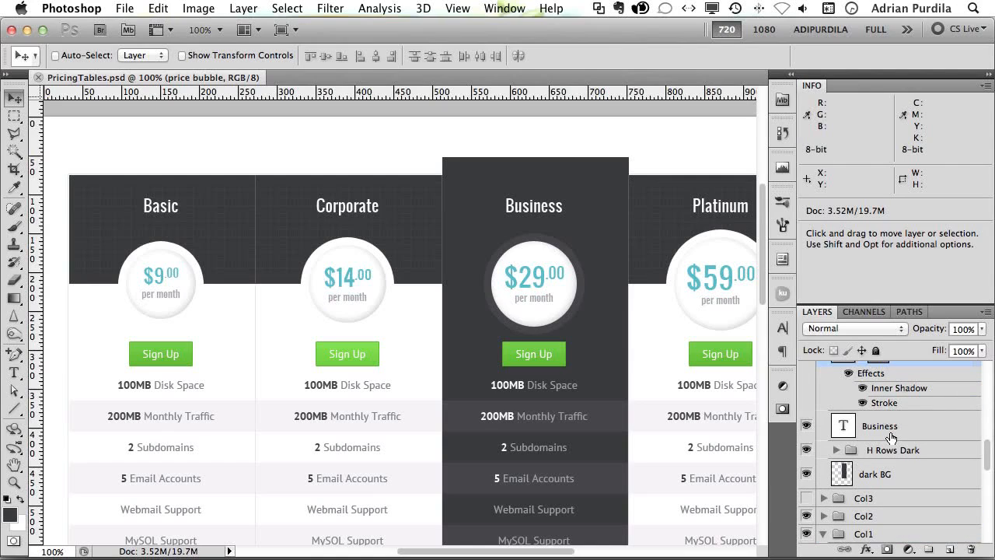
{"action": "left_click", "coordinate": [887, 474]}
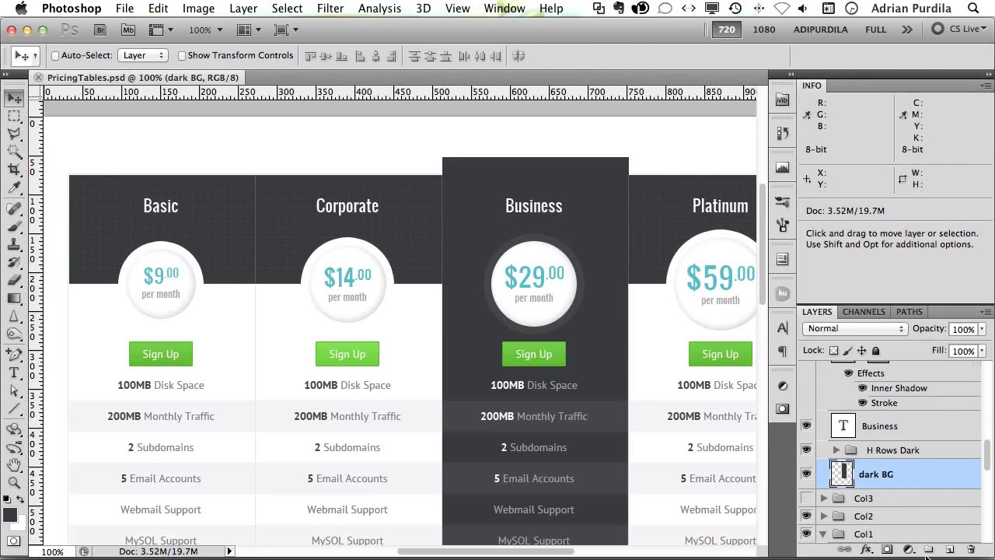
{"action": "left_click", "coordinate": [928, 550]}
{"action": "double_click", "coordinate": [877, 468]}
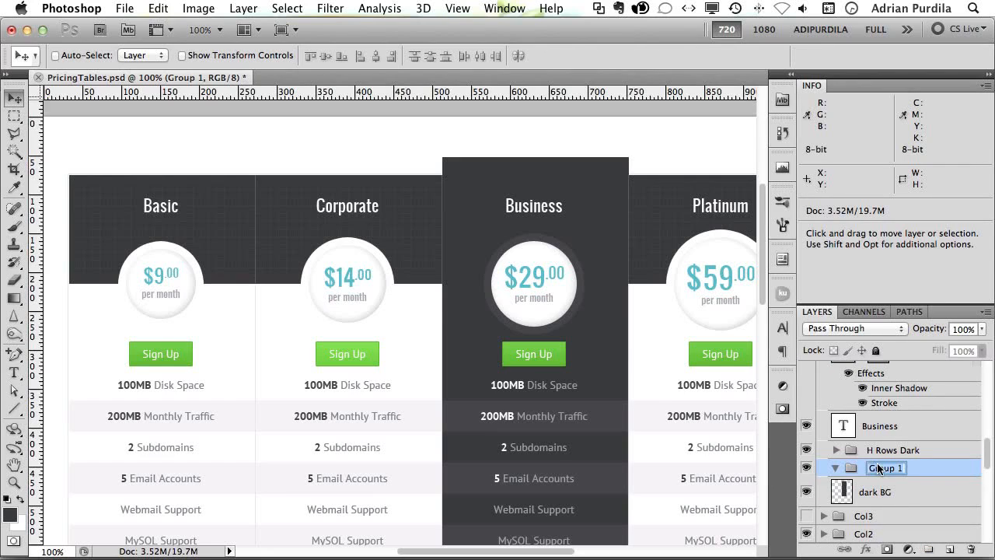
{"action": "type", "text": "Recommen"}
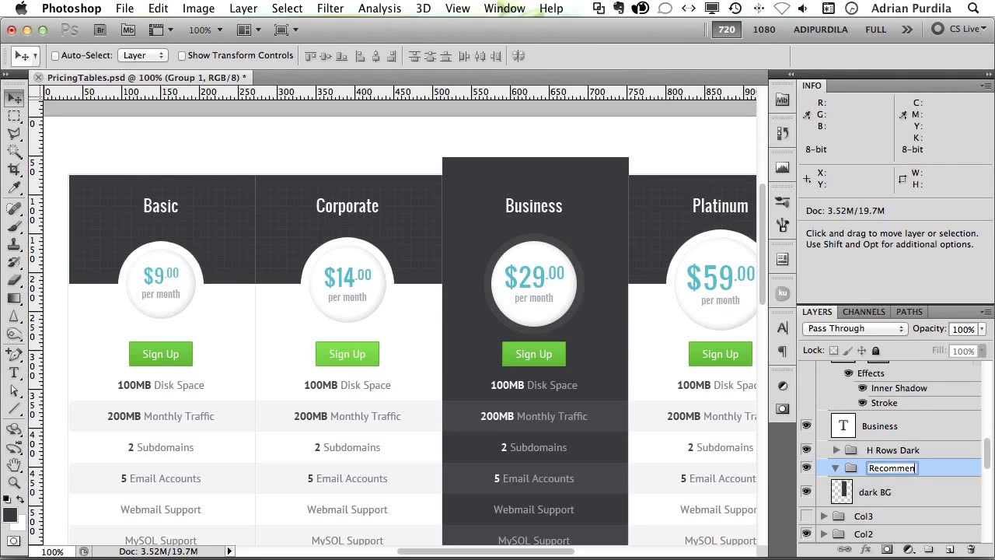
{"action": "type", "text": "d Badge"}
{"action": "key", "text": "Return"}
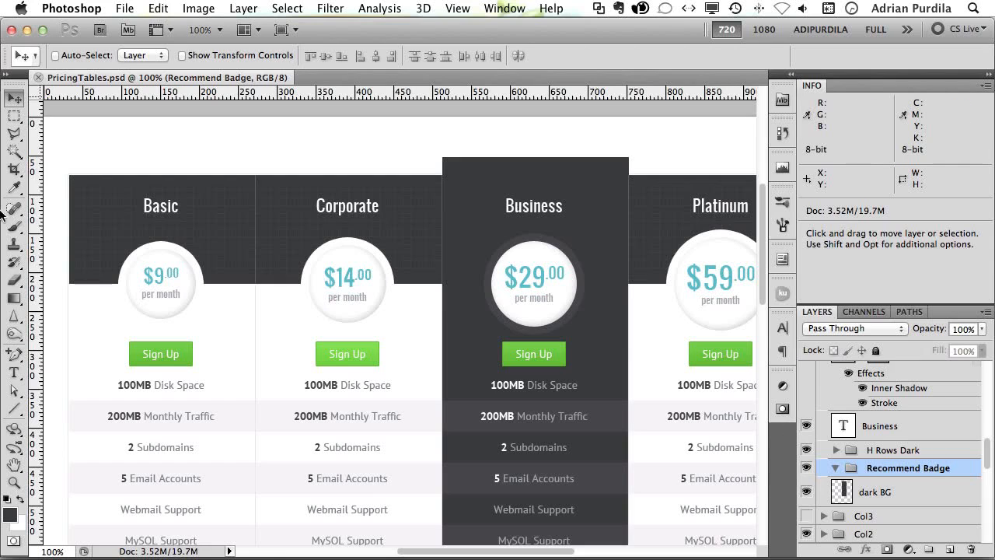
Step: Draw a rectangle shape about 300 by 35 px across the Business heading, extending past both sides of the column
{"action": "left_click_drag", "start_coordinate": [14, 406], "coordinate": [60, 407]}
{"action": "left_click_drag", "start_coordinate": [417, 197], "coordinate": [651, 220]}
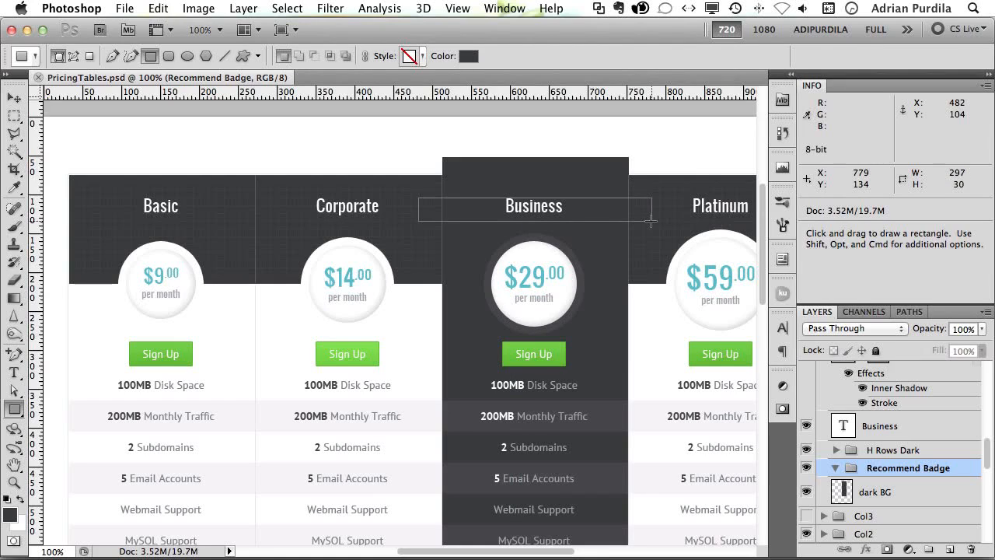
{"action": "left_click_drag", "start_coordinate": [650, 220], "coordinate": [652, 225]}
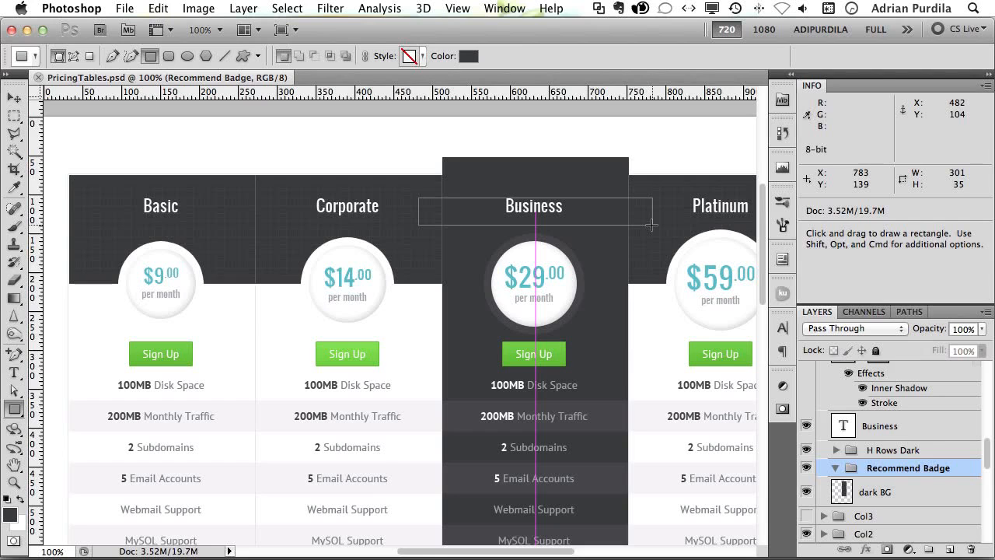
{"action": "left_click_drag", "start_coordinate": [651, 224], "coordinate": [651, 225]}
Step: Check the ribbon in the Chrome reference, return to Photoshop, and fill the badge rectangle with teal 52bcc9 sampled from the $29.00 price
{"action": "key", "text": "Tab"}
{"action": "key", "text": "Tab"}
{"action": "key", "text": "super+Tab"}
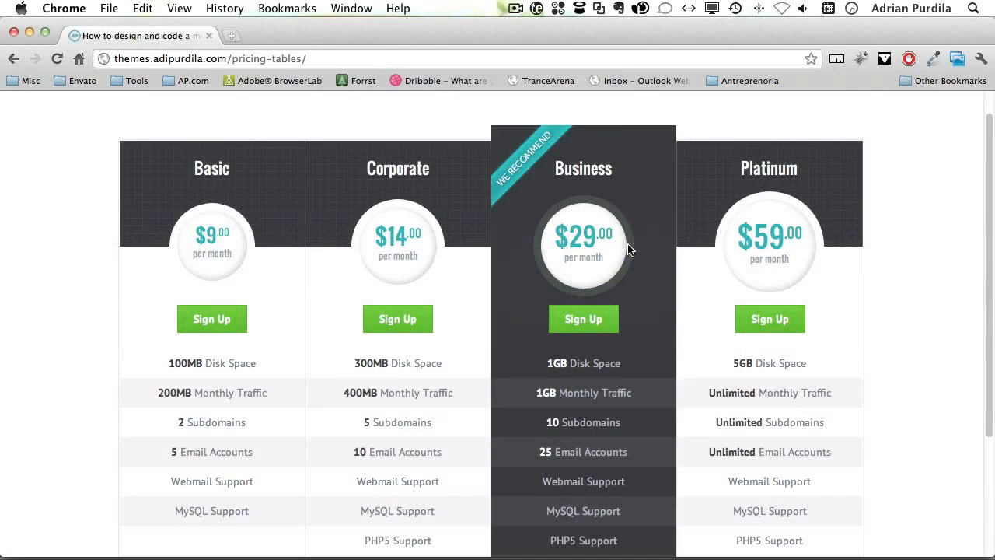
{"action": "key", "text": "super+Tab"}
{"action": "key", "text": "v"}
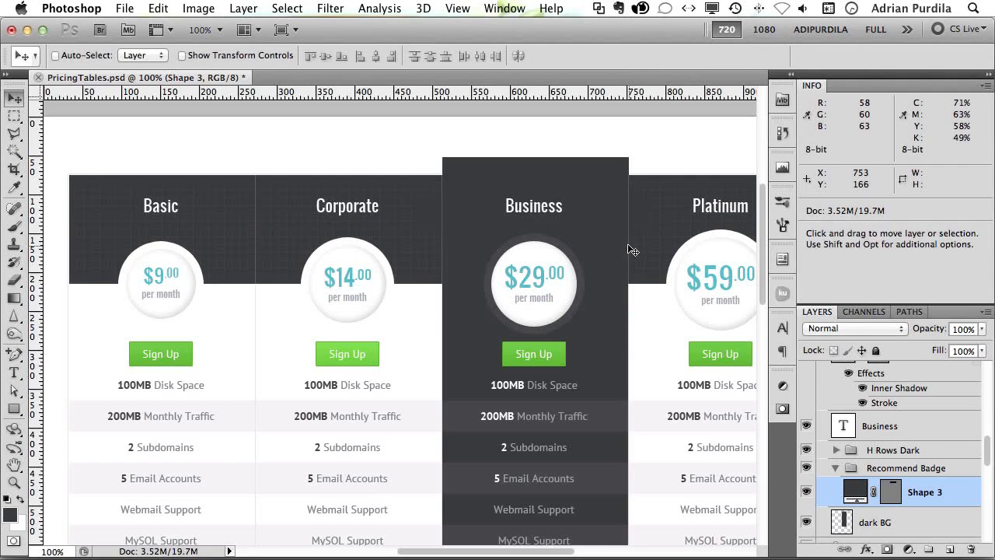
{"action": "double_click", "coordinate": [856, 487]}
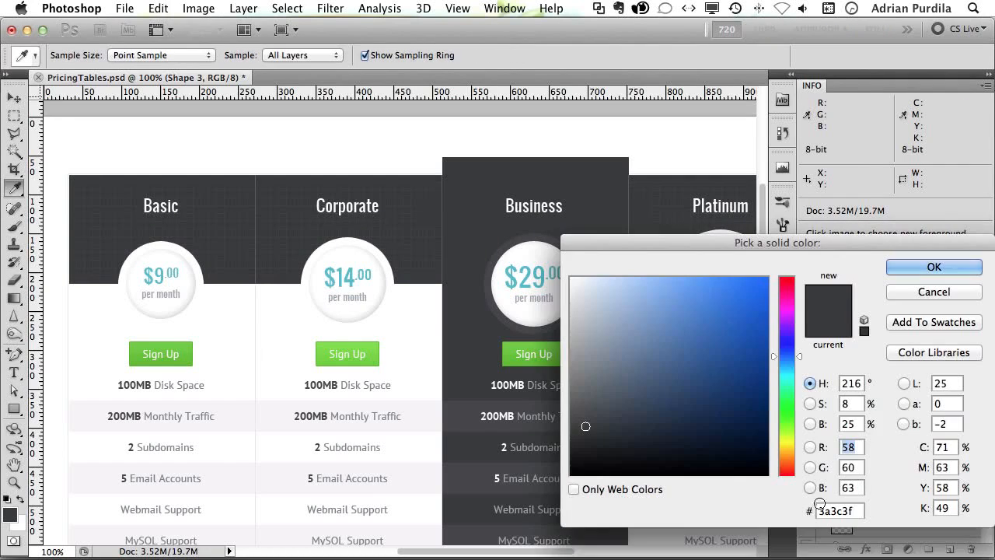
{"action": "left_click", "coordinate": [545, 275]}
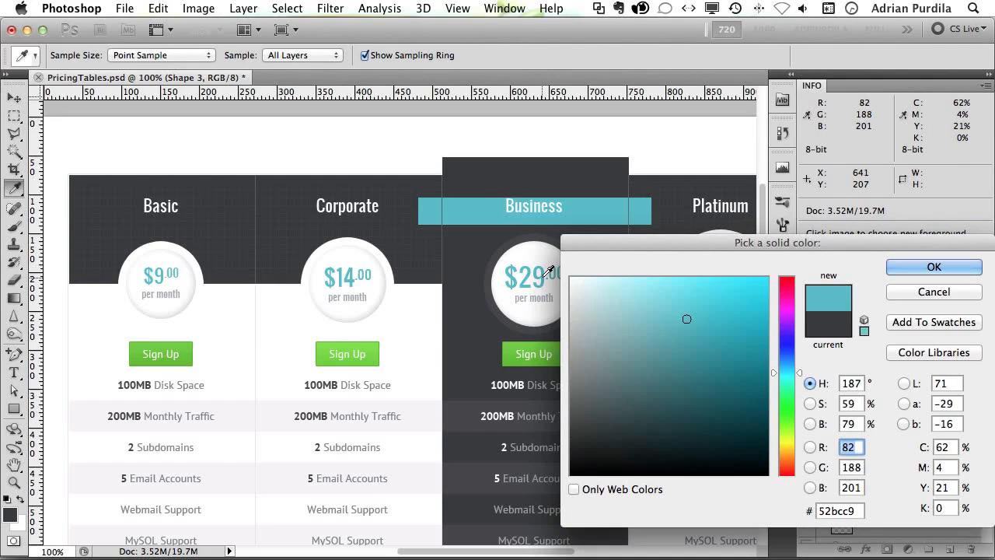
{"action": "key", "text": "Return"}
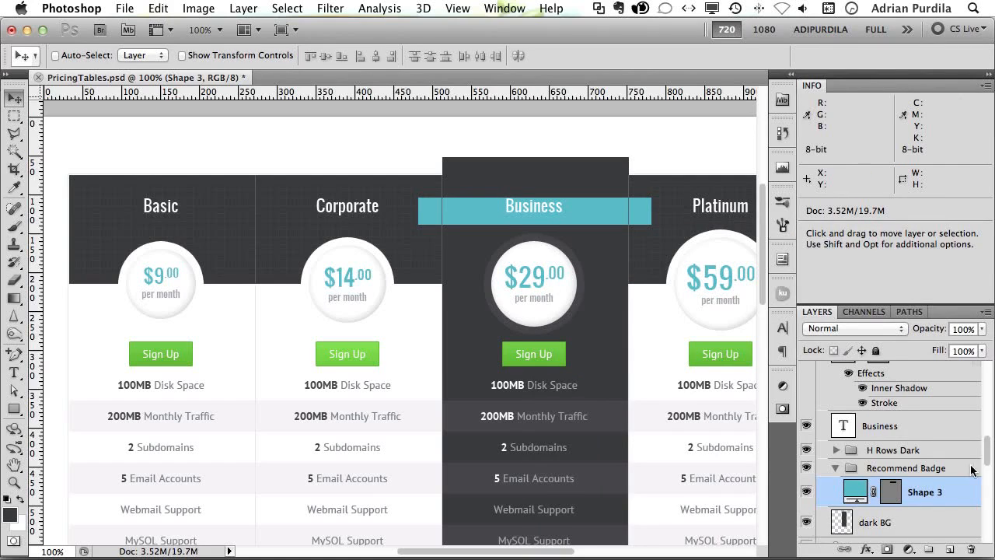
Step: Rename the badge rectangle's layer to base and save the document
{"action": "double_click", "coordinate": [925, 492]}
{"action": "type", "text": "base"}
{"action": "key", "text": "Return"}
{"action": "key", "text": "super+s"}
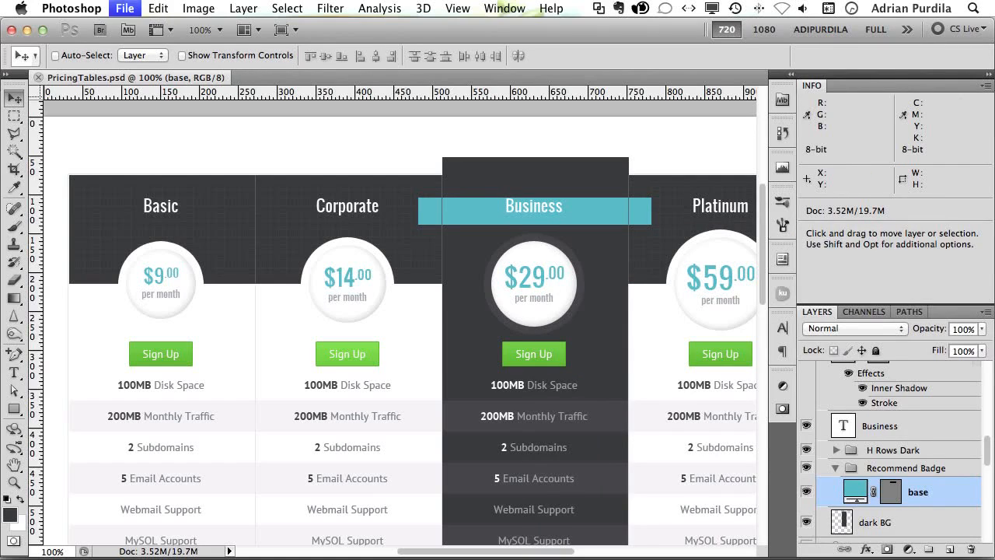
Step: Add a linear gradient overlay to the base ribbon layer, with its first colour stop sampled from the teal of the $9.00 price
{"action": "double_click", "coordinate": [961, 500]}
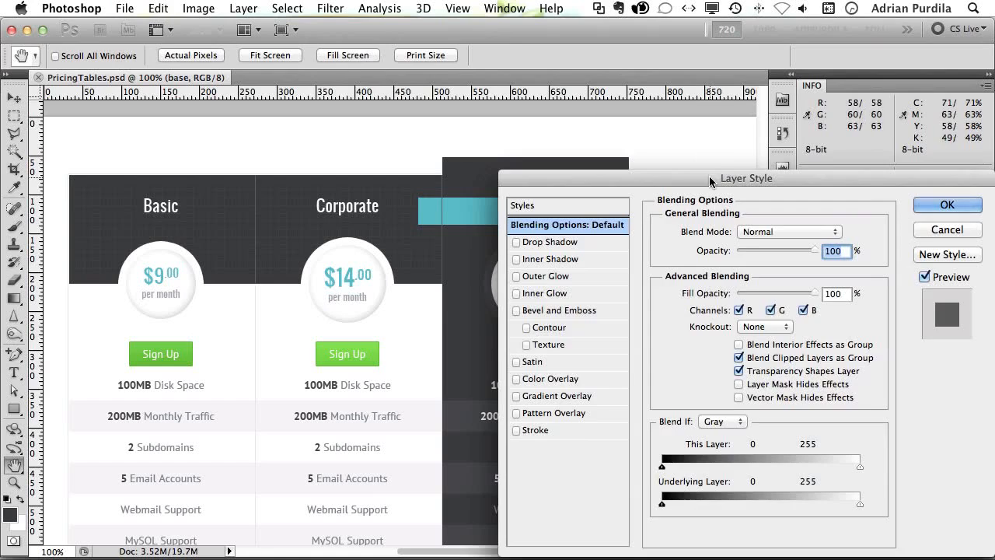
{"action": "left_click_drag", "start_coordinate": [704, 181], "coordinate": [798, 150]}
{"action": "left_click", "coordinate": [661, 368]}
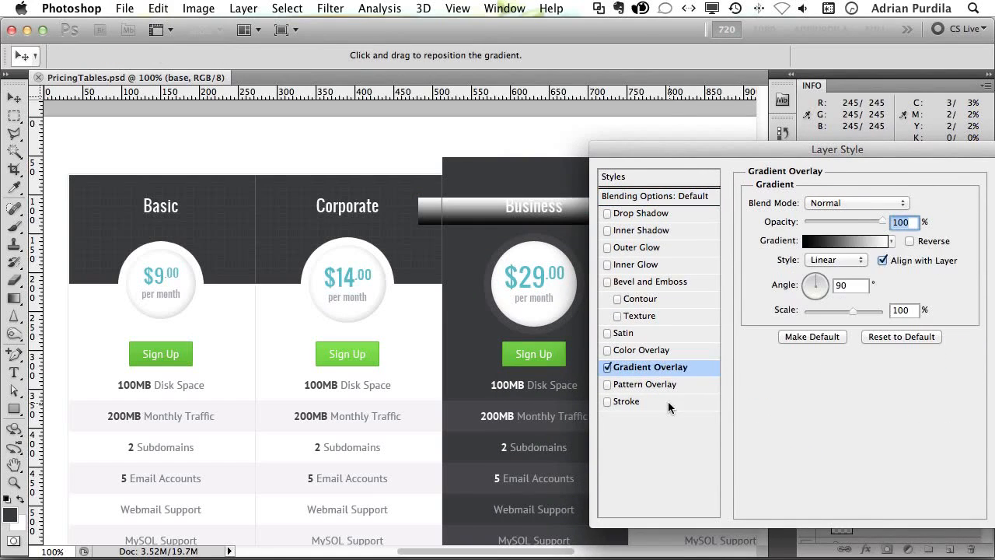
{"action": "left_click", "coordinate": [816, 244]}
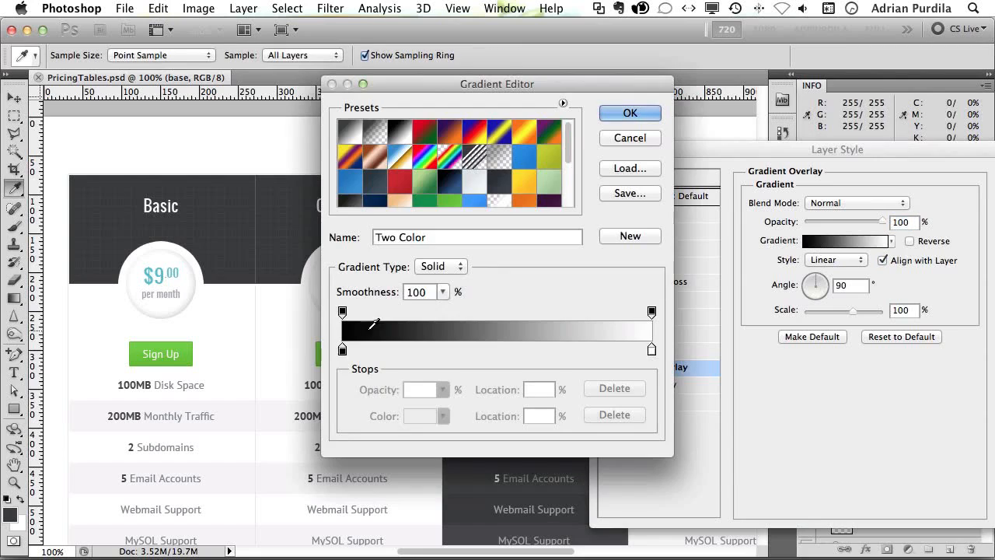
{"action": "left_click", "coordinate": [343, 349]}
{"action": "left_click_drag", "start_coordinate": [343, 350], "coordinate": [346, 350]}
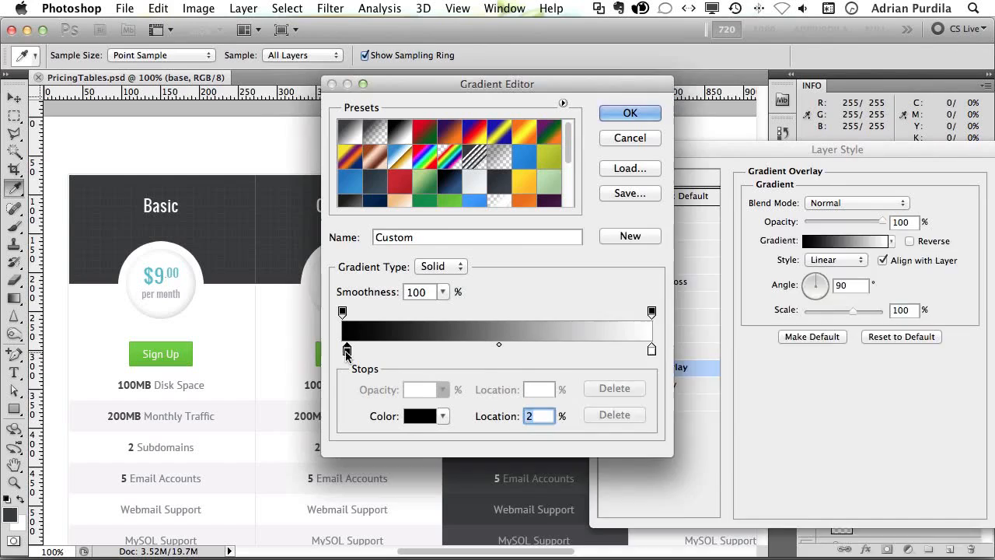
{"action": "double_click", "coordinate": [347, 349]}
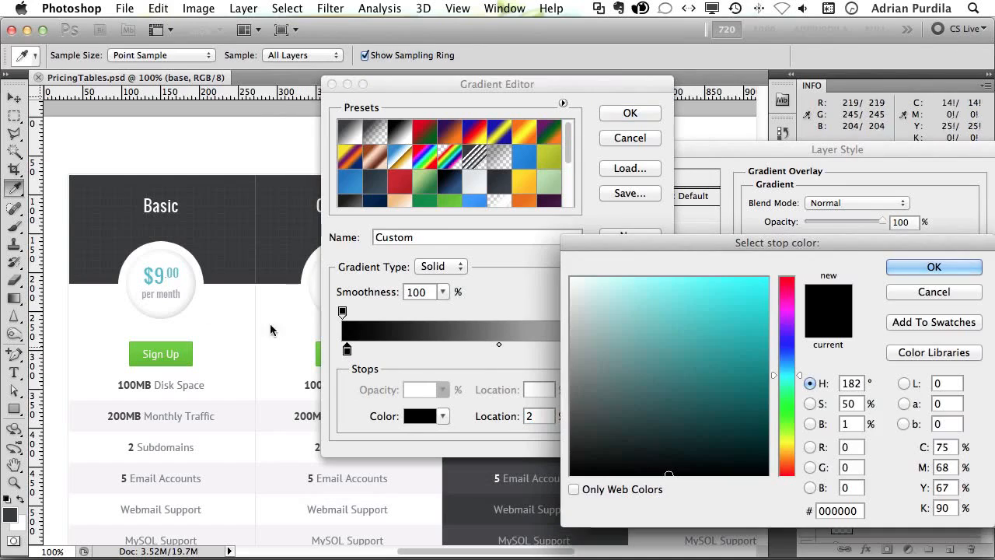
{"action": "left_click", "coordinate": [150, 276]}
{"action": "key", "text": "Return"}
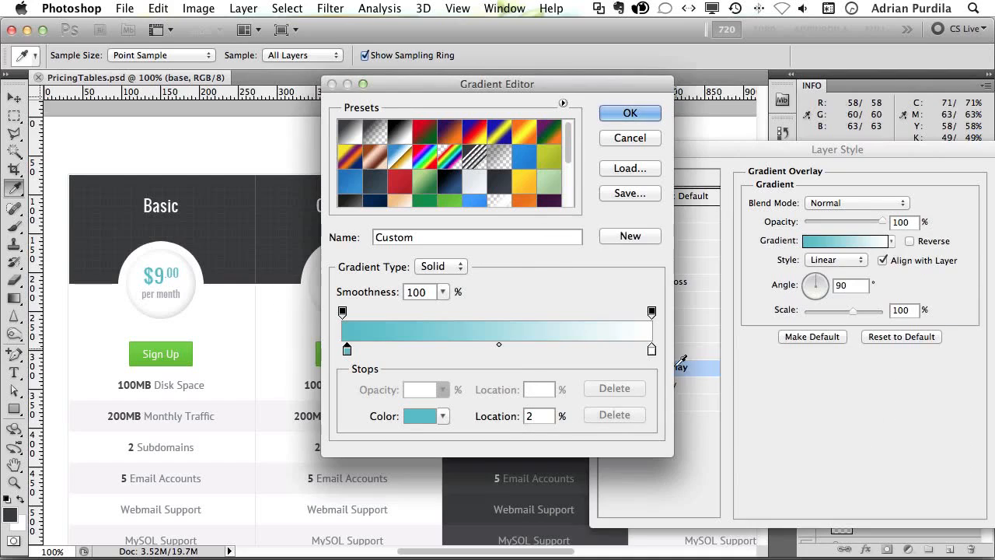
Step: Set the gradient's end stop to brighter teal 48cddd, return the first stop to the gradient's start, and accept the gradient
{"action": "left_click", "coordinate": [651, 350]}
{"action": "double_click", "coordinate": [651, 349]}
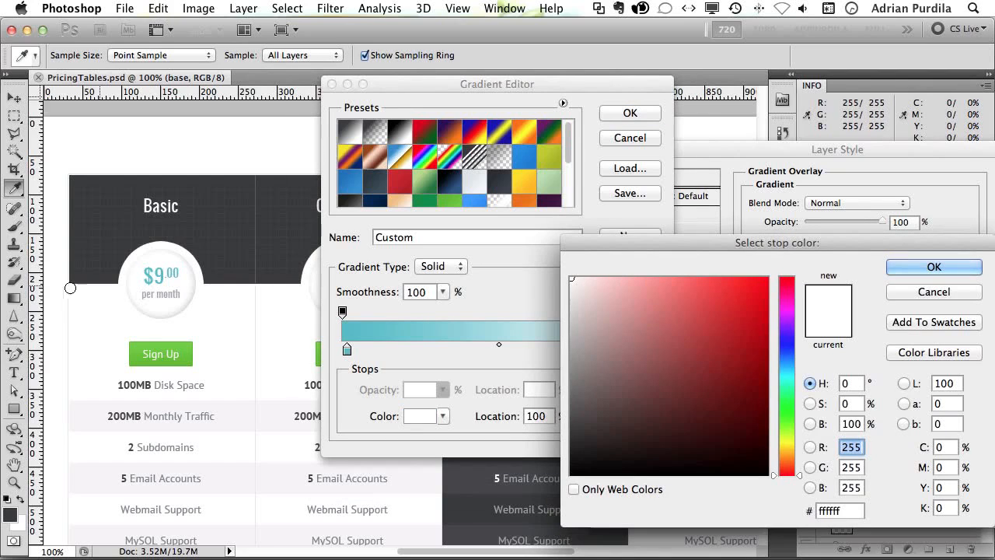
{"action": "left_click", "coordinate": [153, 274]}
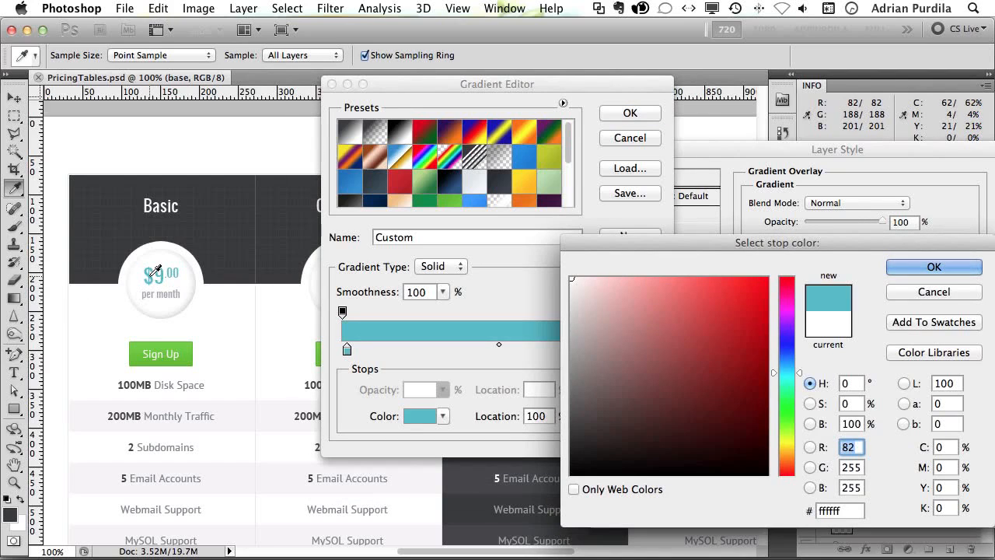
{"action": "left_click", "coordinate": [697, 304]}
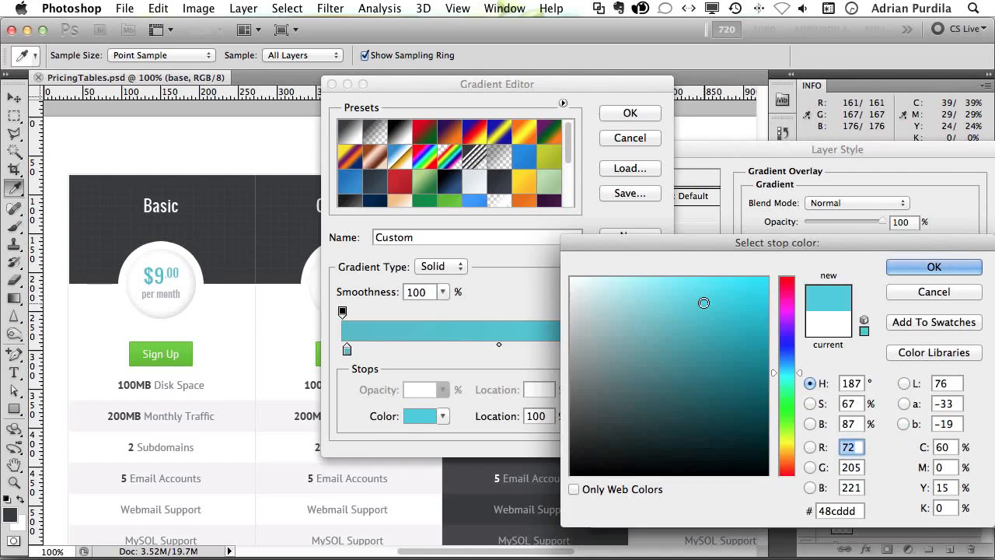
{"action": "key", "text": "Return"}
{"action": "left_click_drag", "start_coordinate": [347, 351], "coordinate": [341, 351]}
{"action": "key", "text": "Return"}
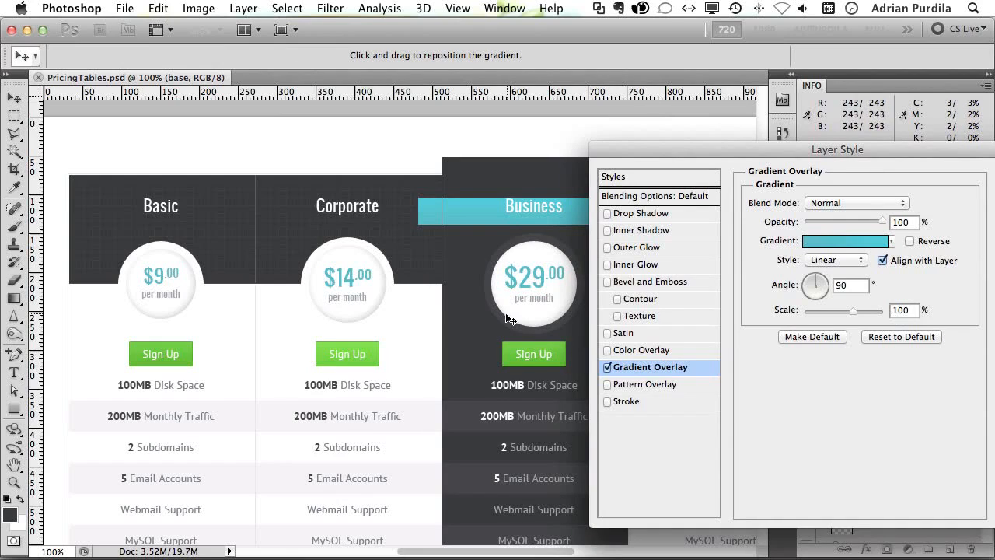
Step: Add a Satin effect to the ribbon in Multiply mode and set its angle to 155°
{"action": "left_click", "coordinate": [624, 334]}
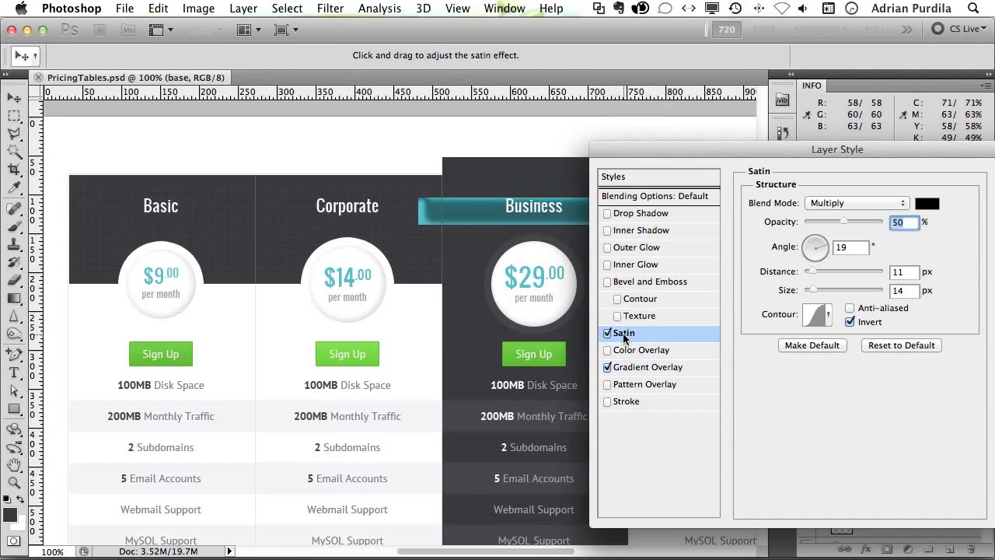
{"action": "left_click_drag", "start_coordinate": [781, 149], "coordinate": [448, 250]}
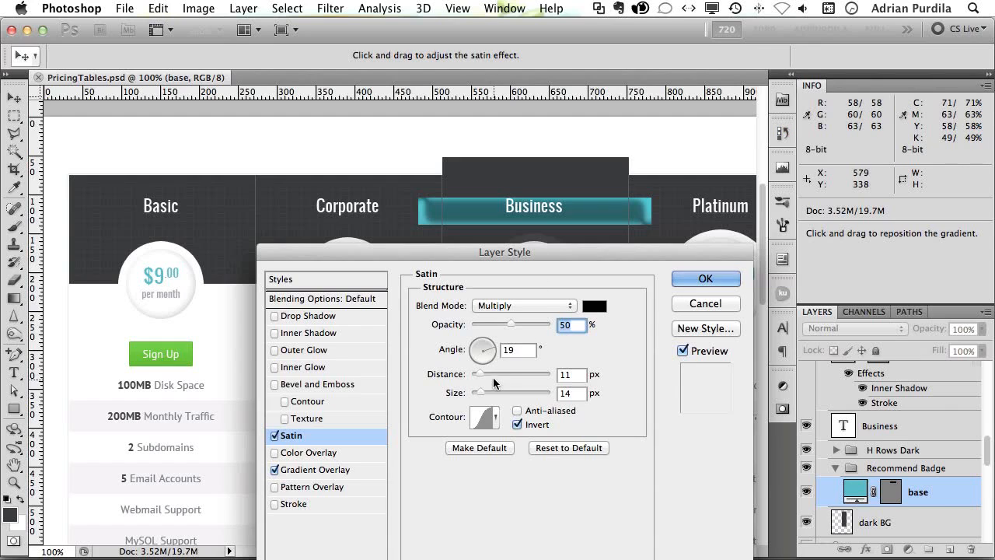
{"action": "mouse_move", "coordinate": [488, 351]}
{"action": "left_mouse_down"}
{"action": "mouse_move", "coordinate": [472, 353]}
{"action": "mouse_move", "coordinate": [489, 364]}
{"action": "mouse_move", "coordinate": [488, 354]}
{"action": "left_mouse_up"}
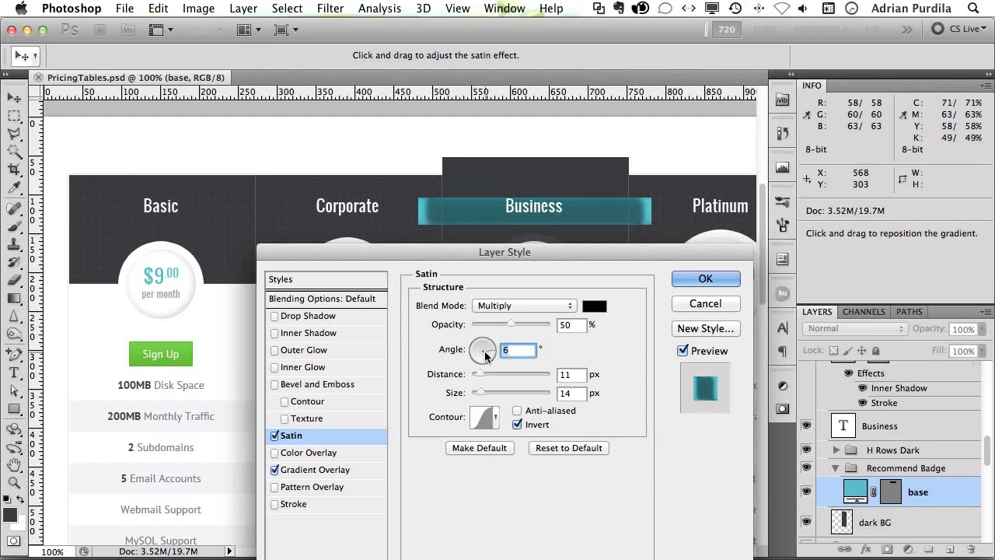
{"action": "type", "text": "6"}
{"action": "key", "text": "shift+Up"}
{"action": "key", "text": "shift+Up"}
{"action": "key", "text": "shift+Up"}
{"action": "key", "text": "shift+Up"}
{"action": "key", "text": "shift+Up"}
{"action": "left_click", "coordinate": [473, 347]}
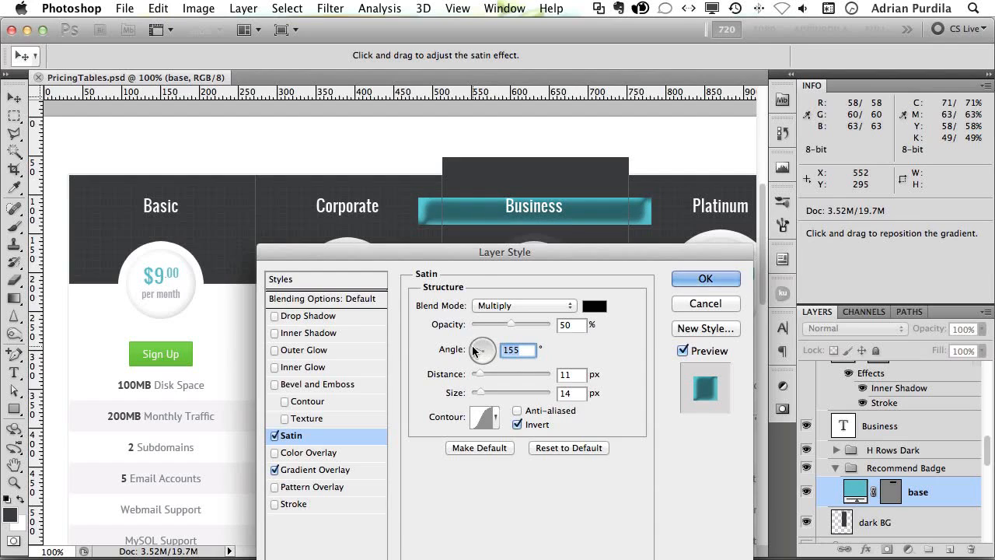
Step: Adjust the ribbon's Satin effect to 14 px distance, 38 px size and 32% opacity
{"action": "mouse_move", "coordinate": [479, 390]}
{"action": "left_mouse_down"}
{"action": "mouse_move", "coordinate": [492, 395]}
{"action": "mouse_move", "coordinate": [480, 377]}
{"action": "left_mouse_up"}
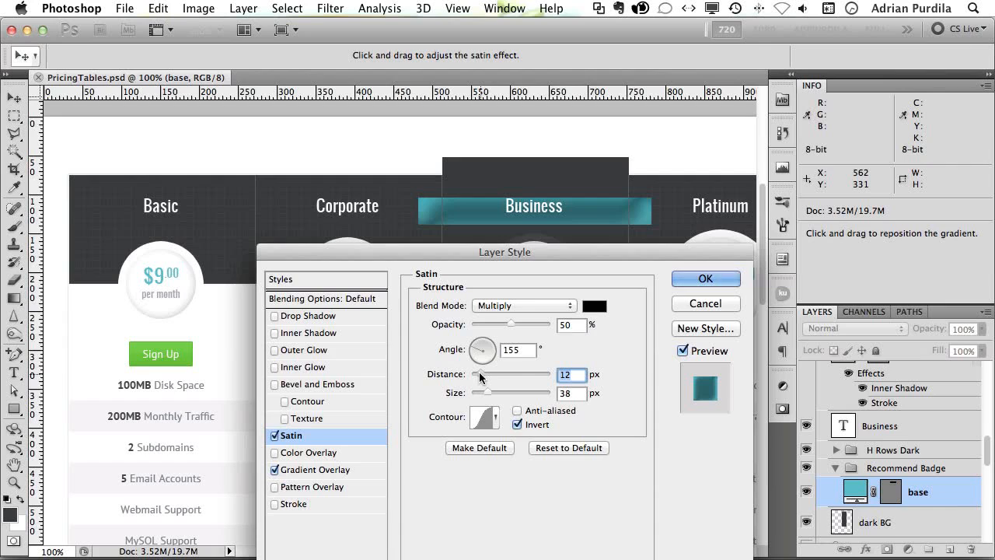
{"action": "left_click_drag", "start_coordinate": [477, 376], "coordinate": [482, 378]}
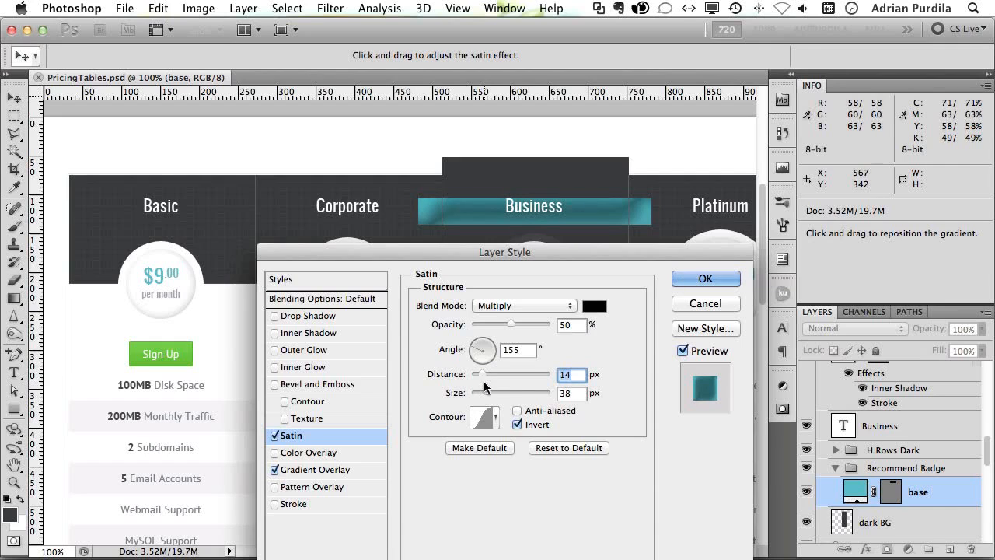
{"action": "left_click", "coordinate": [493, 321]}
{"action": "left_click_drag", "start_coordinate": [490, 321], "coordinate": [495, 322]}
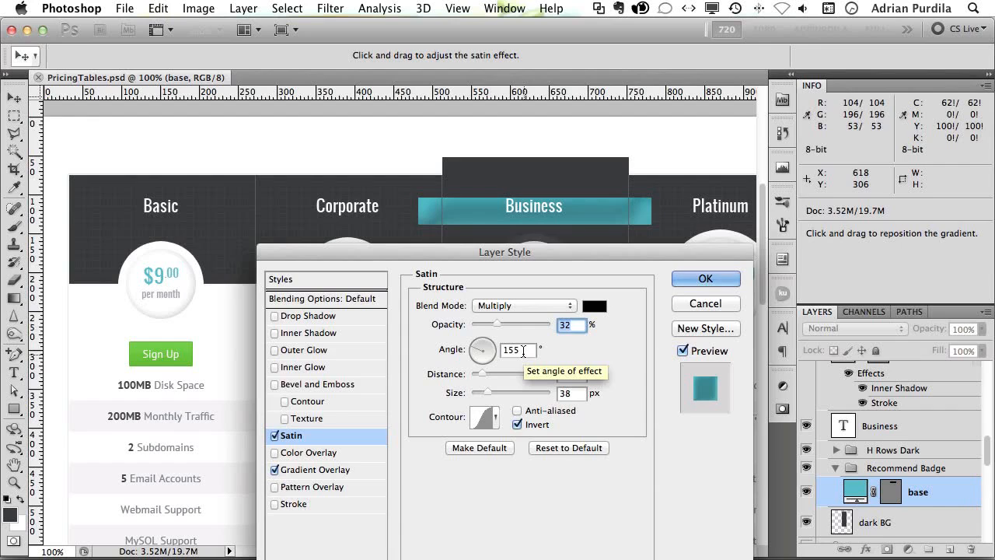
Step: Give the ribbon an outer glow in Normal mode with cyan 02deff, and move the ribbon just above the Business heading
{"action": "left_click", "coordinate": [300, 350]}
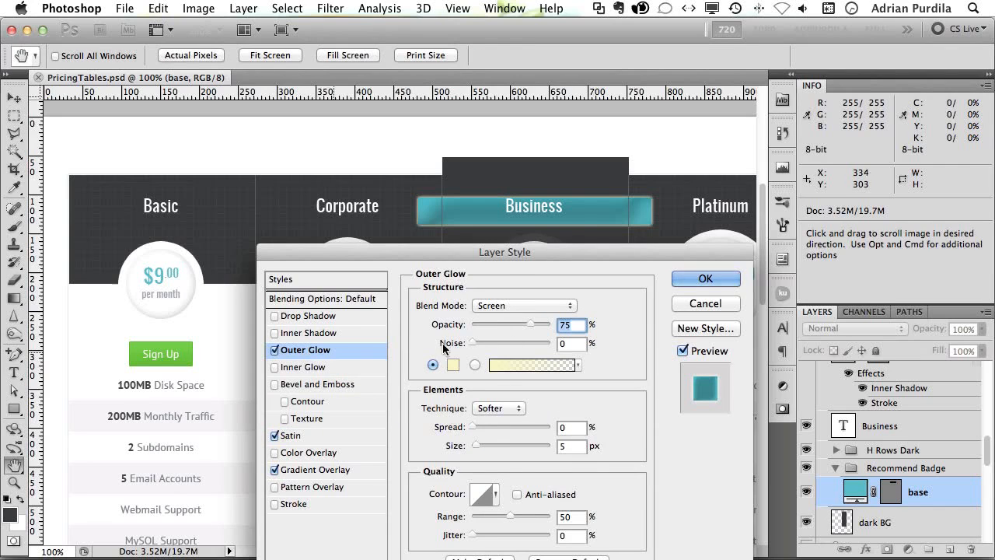
{"action": "left_click", "coordinate": [523, 305]}
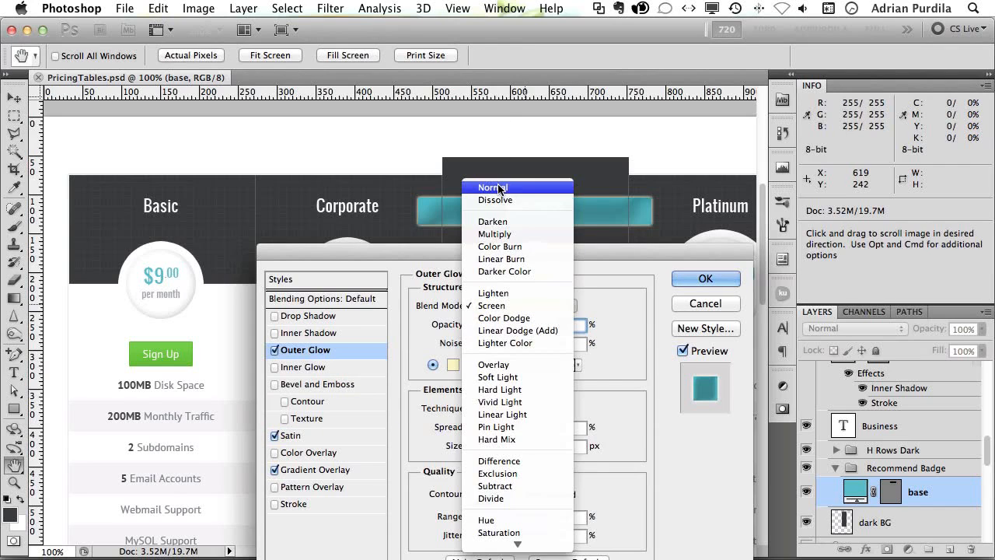
{"action": "left_click", "coordinate": [498, 186]}
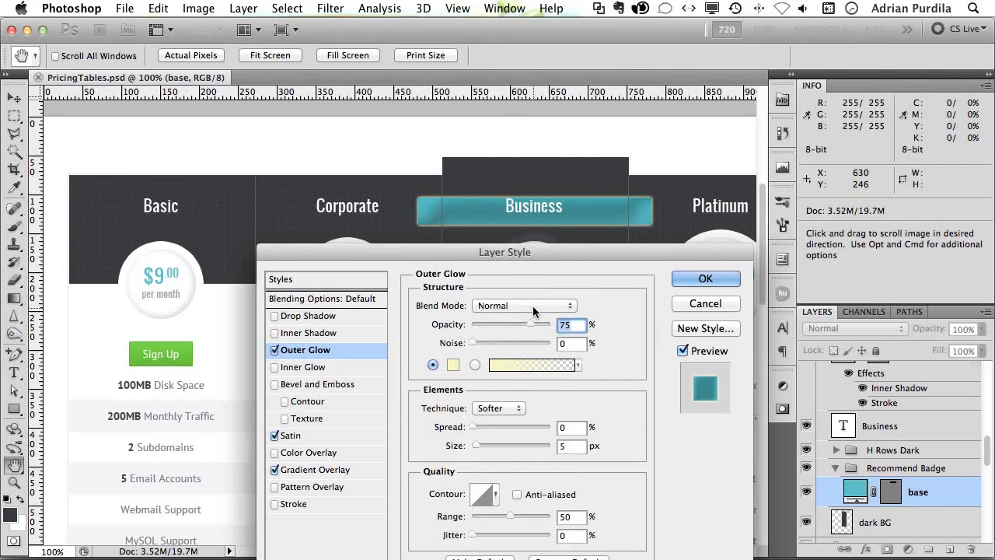
{"action": "left_click", "coordinate": [453, 365]}
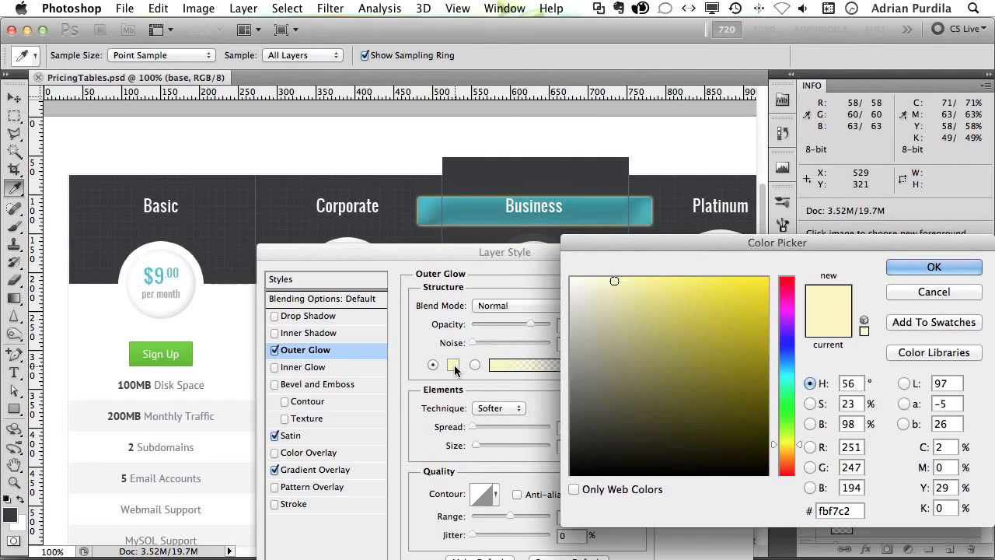
{"action": "left_click", "coordinate": [787, 360]}
{"action": "left_click_drag", "start_coordinate": [787, 360], "coordinate": [788, 371]}
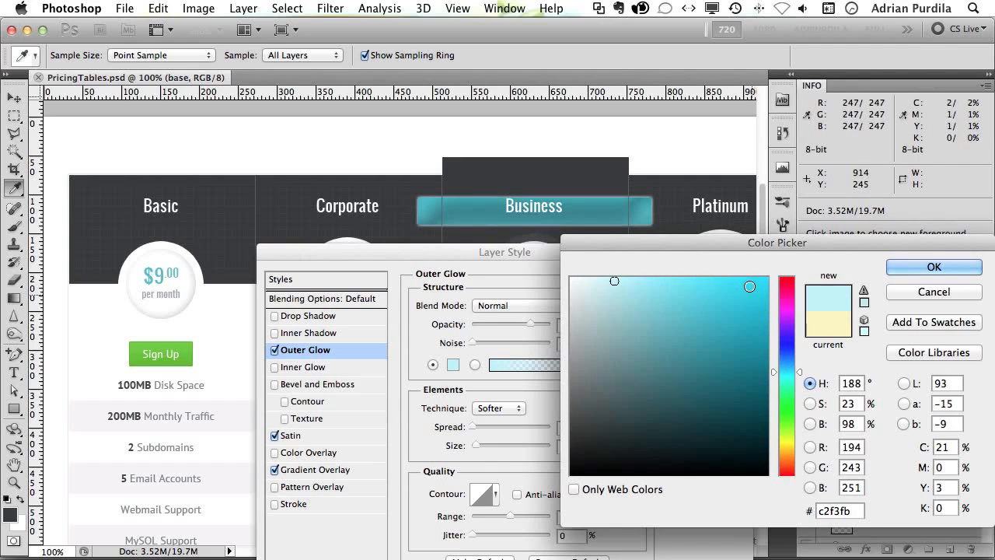
{"action": "left_click", "coordinate": [744, 285]}
{"action": "left_click_drag", "start_coordinate": [746, 286], "coordinate": [764, 270]}
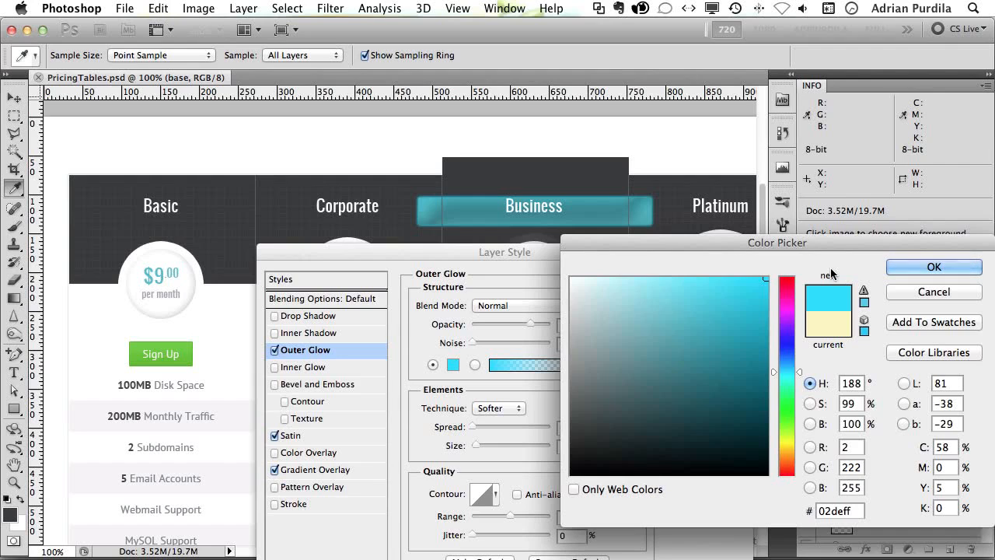
{"action": "key", "text": "Return"}
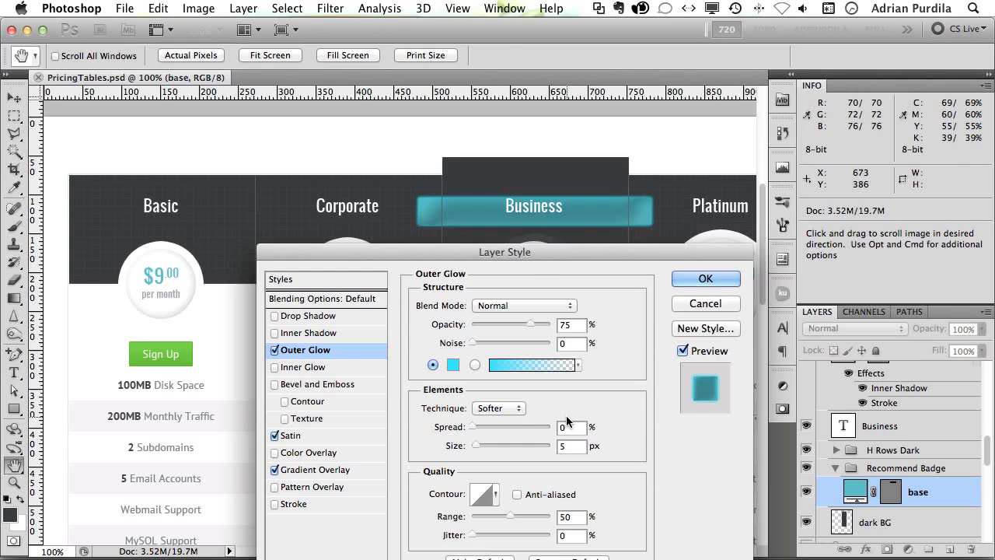
{"action": "key", "text": "Return"}
{"action": "left_click_drag", "start_coordinate": [509, 240], "coordinate": [520, 205]}
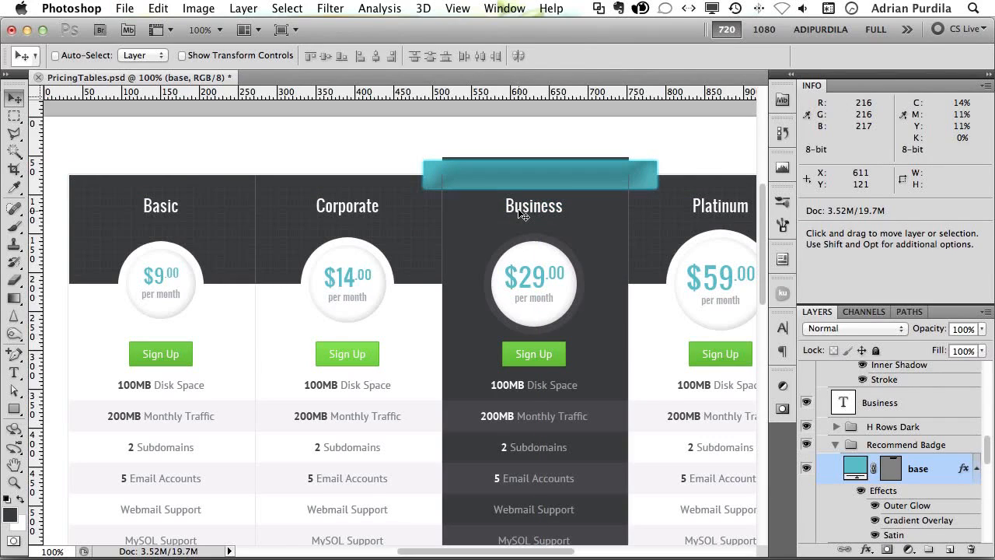
Step: Add the label WE RECommend on the ribbon, format it in all caps, and save the document
{"action": "key", "text": "t"}
{"action": "left_click", "coordinate": [504, 178]}
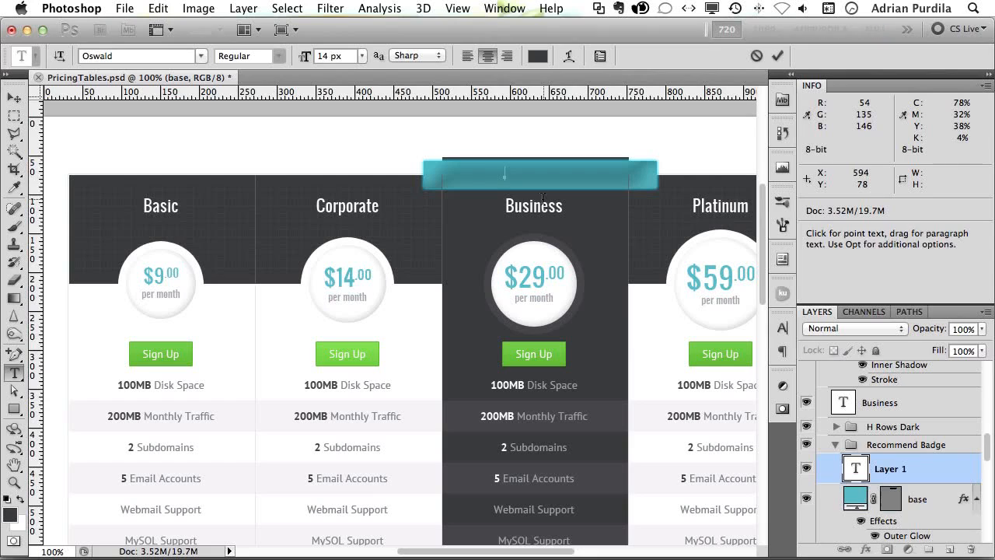
{"action": "type", "text": "WE RECommend"}
{"action": "key", "text": "ctrl+Return"}
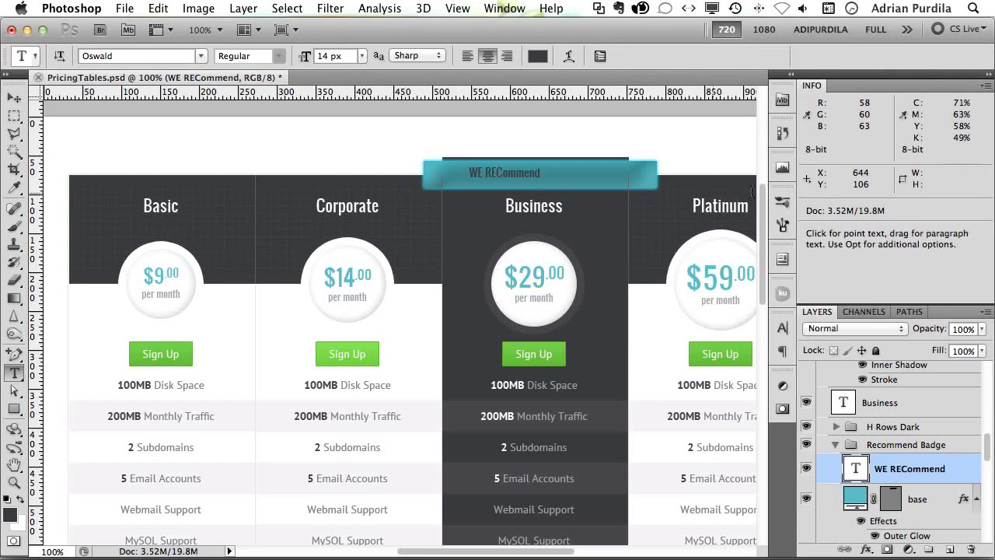
{"action": "left_click", "coordinate": [782, 328]}
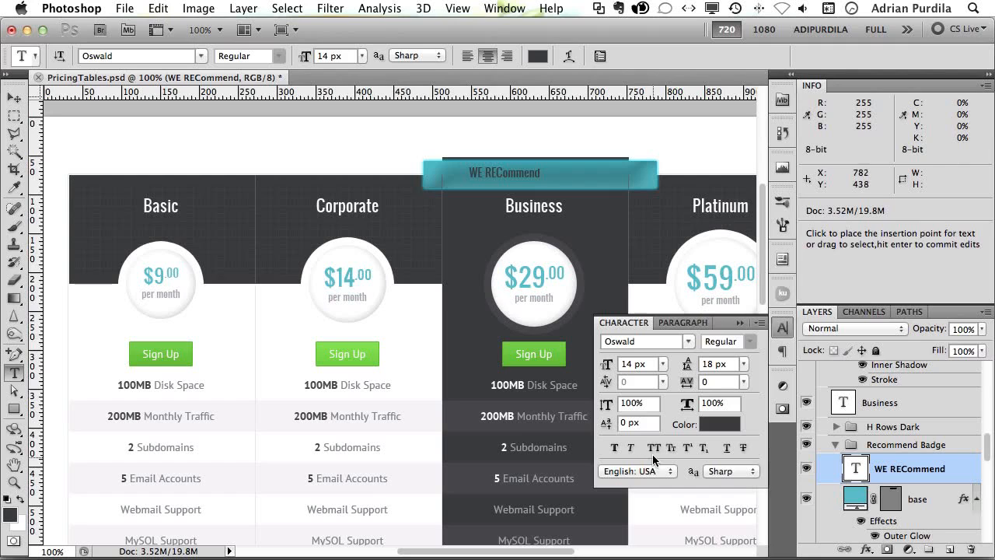
{"action": "left_click", "coordinate": [653, 447]}
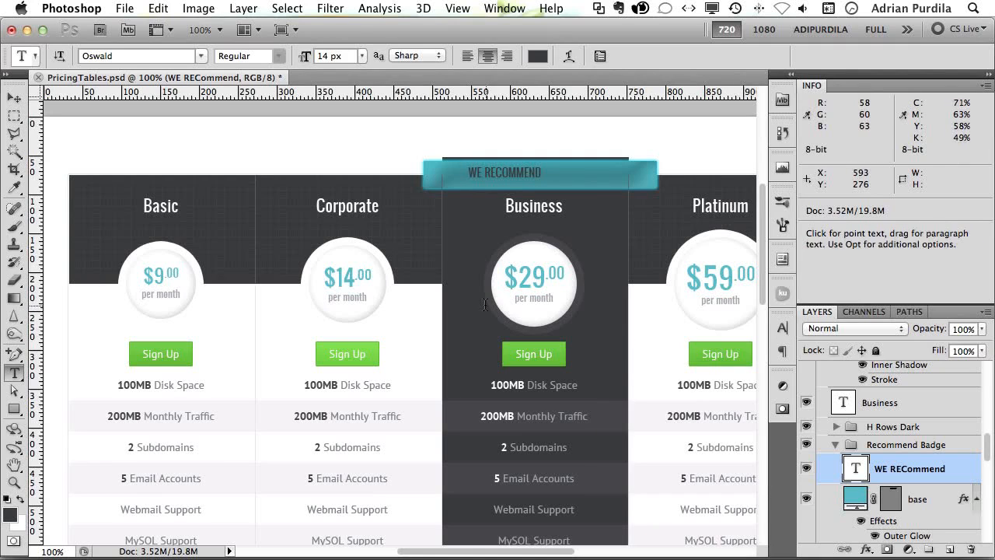
{"action": "key", "text": "v"}
{"action": "key", "text": "alt"}
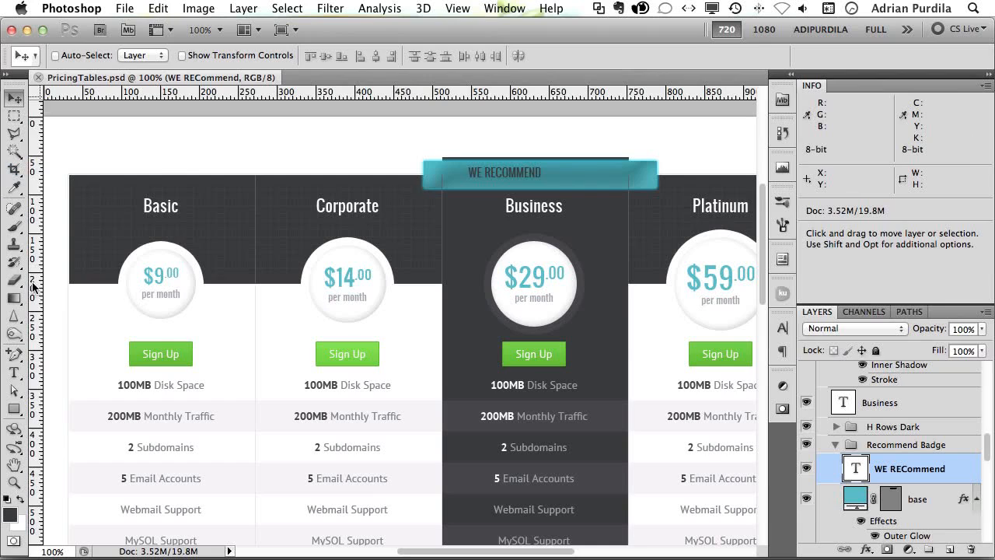
Step: Format the ribbon's label in white Museo Sans 500 at 12 px
{"action": "left_click", "coordinate": [14, 372]}
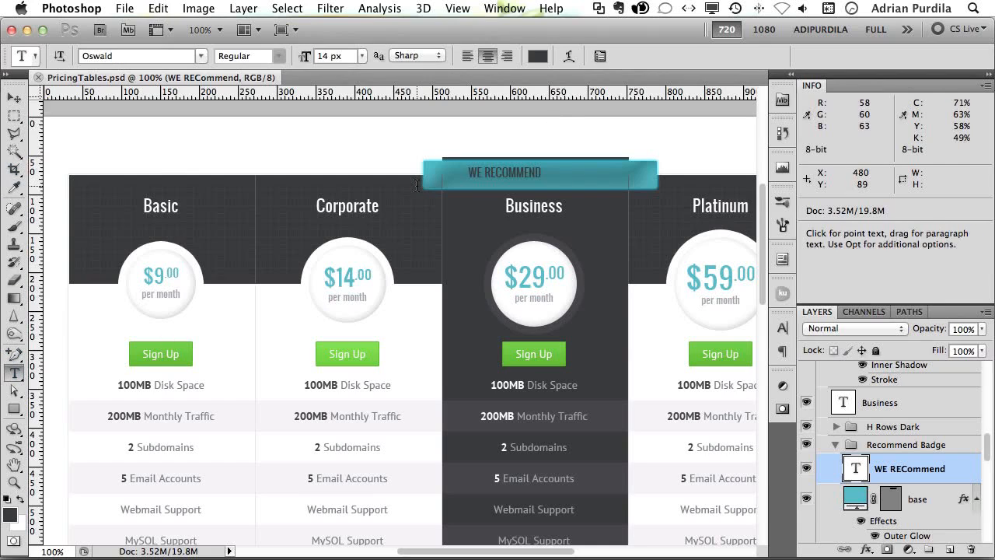
{"action": "key", "text": "super+BackSpace"}
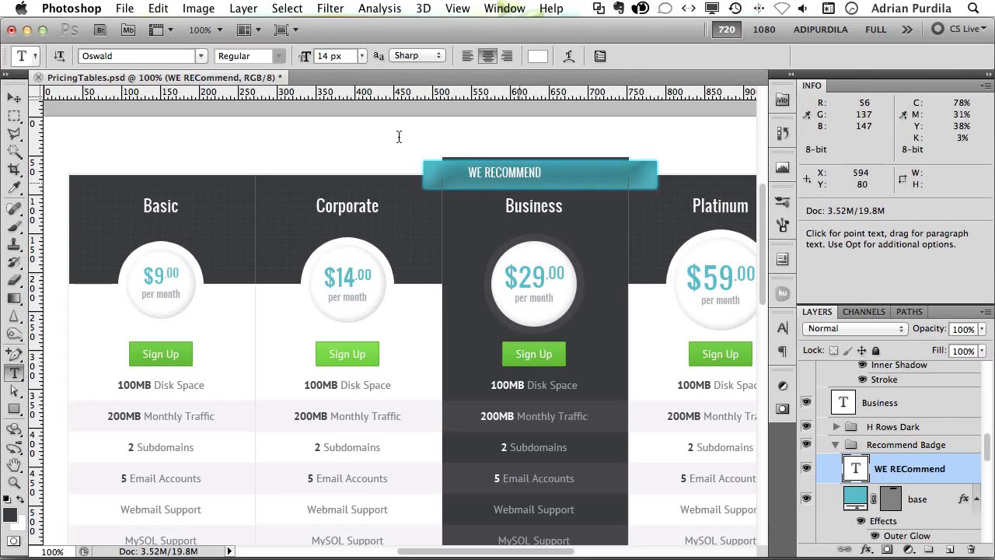
{"action": "left_click", "coordinate": [134, 56]}
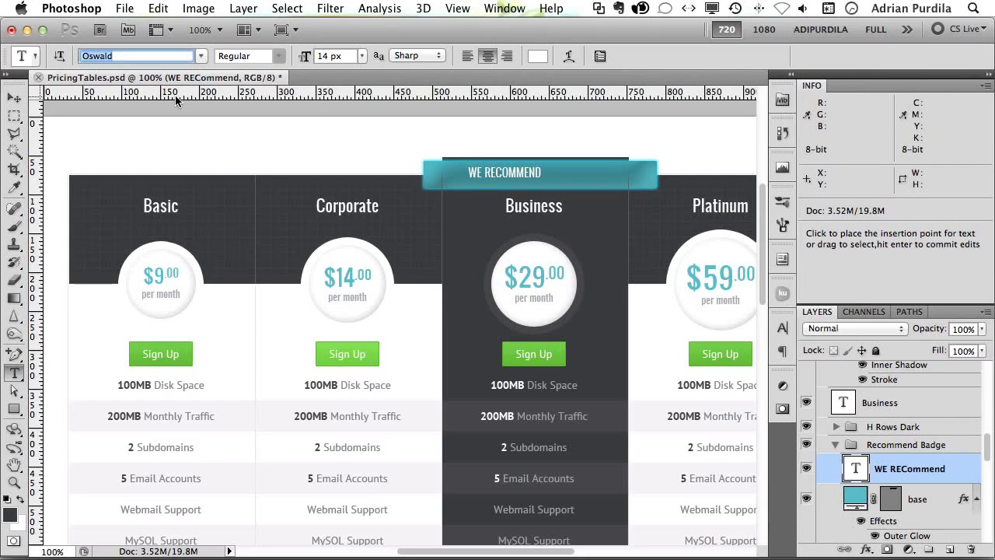
{"action": "type", "text": "Museo Sans"}
{"action": "key", "text": "Return"}
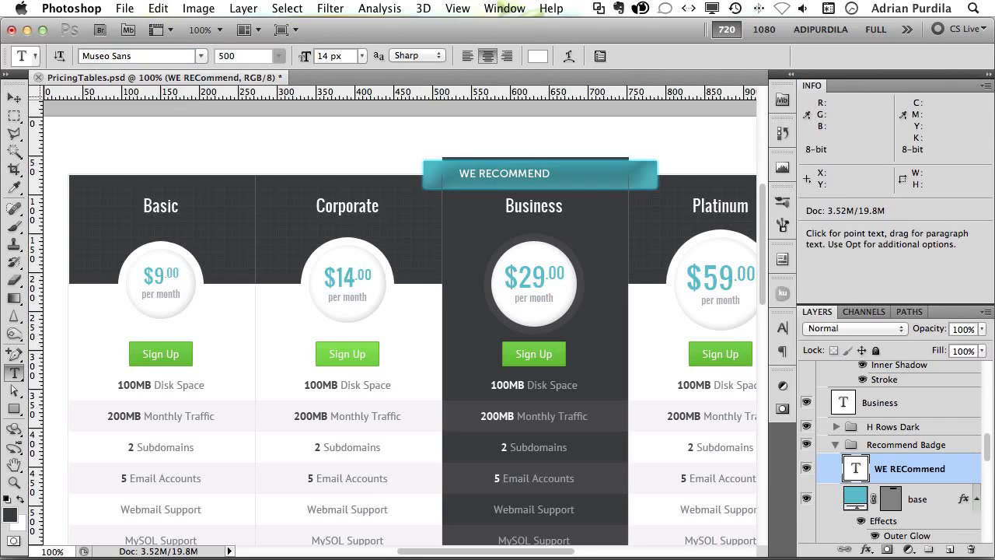
{"action": "left_click", "coordinate": [362, 56]}
{"action": "left_click", "coordinate": [341, 164]}
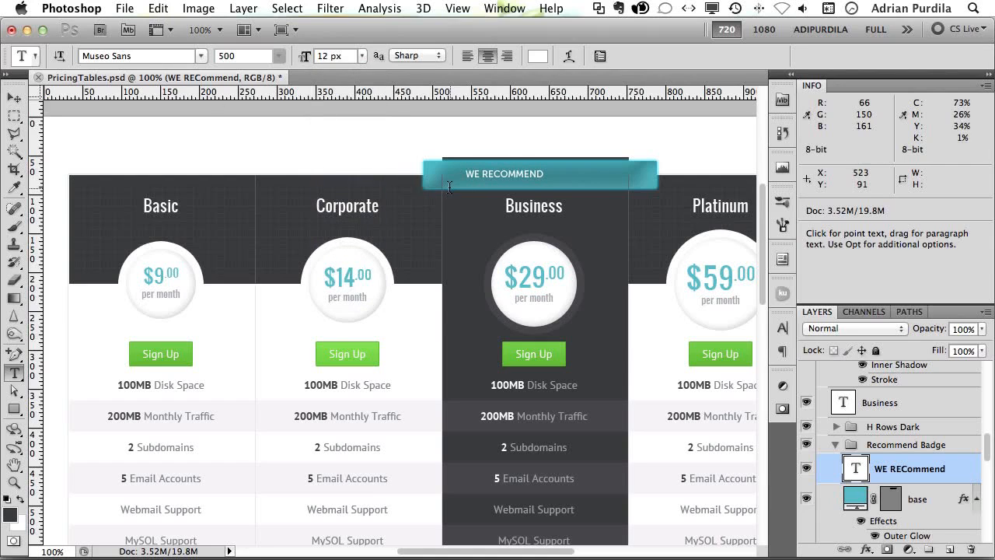
Step: Tighten the tracking of the WE RECOMMEND label to -25
{"action": "left_click", "coordinate": [783, 327]}
{"action": "left_click", "coordinate": [743, 381]}
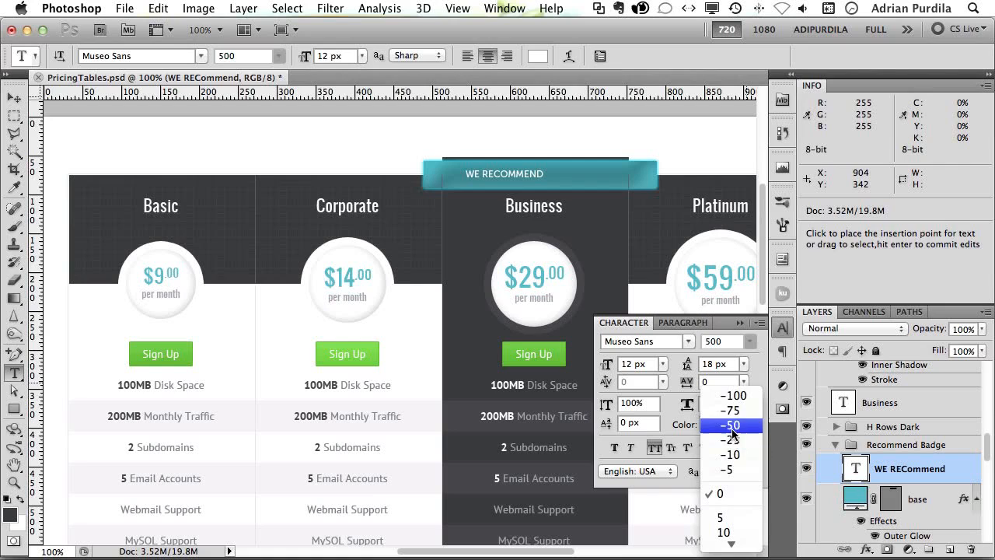
{"action": "left_click", "coordinate": [738, 454]}
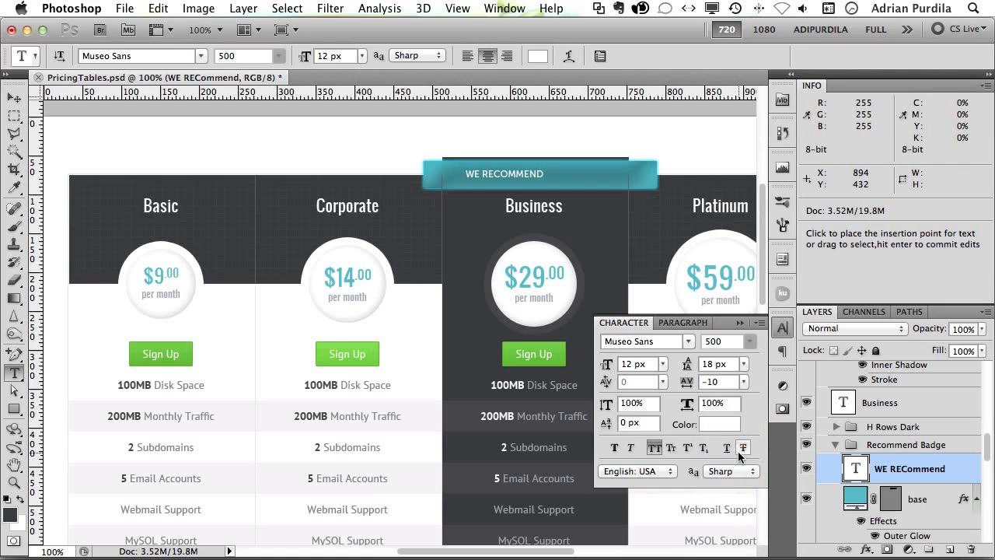
{"action": "left_click", "coordinate": [744, 380]}
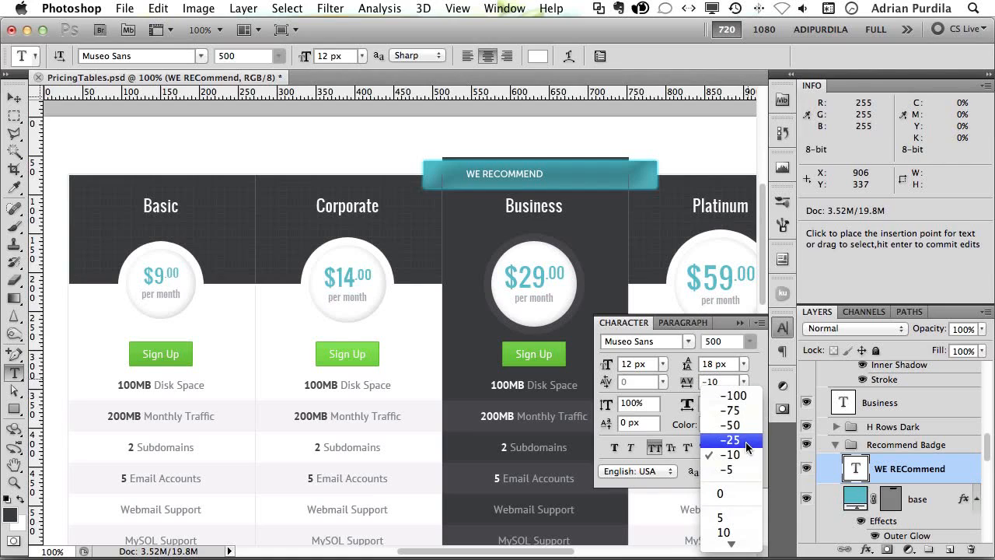
{"action": "left_click", "coordinate": [744, 439]}
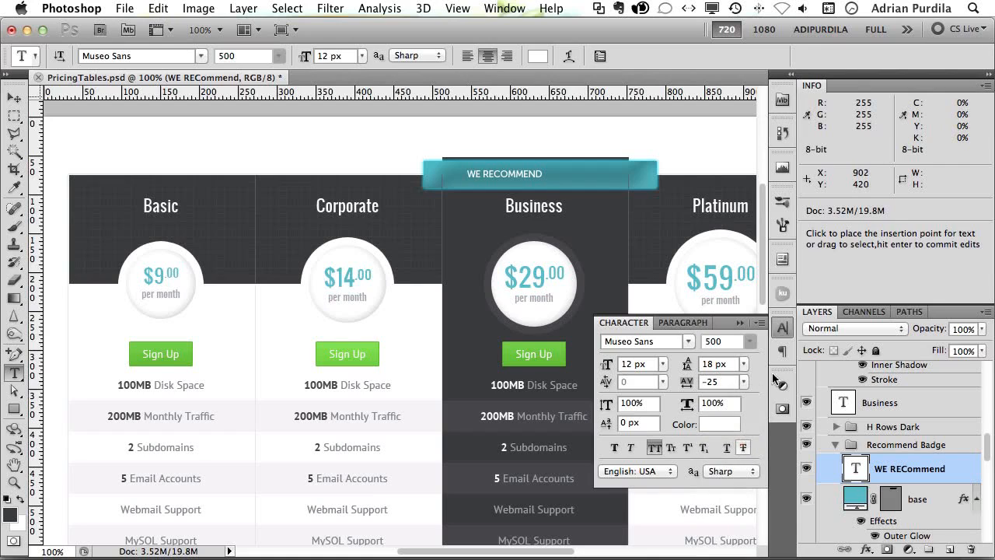
{"action": "left_click", "coordinate": [739, 322]}
Step: Add a black Multiply drop shadow to the WE RECOMMEND label, without global light, at 1 px distance and 1 px size
{"action": "double_click", "coordinate": [952, 476]}
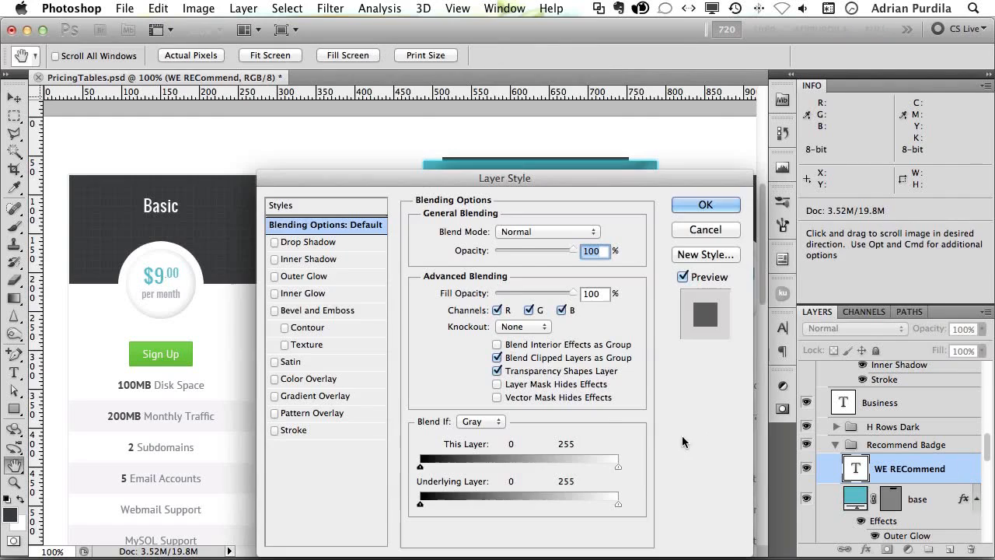
{"action": "left_click", "coordinate": [311, 242]}
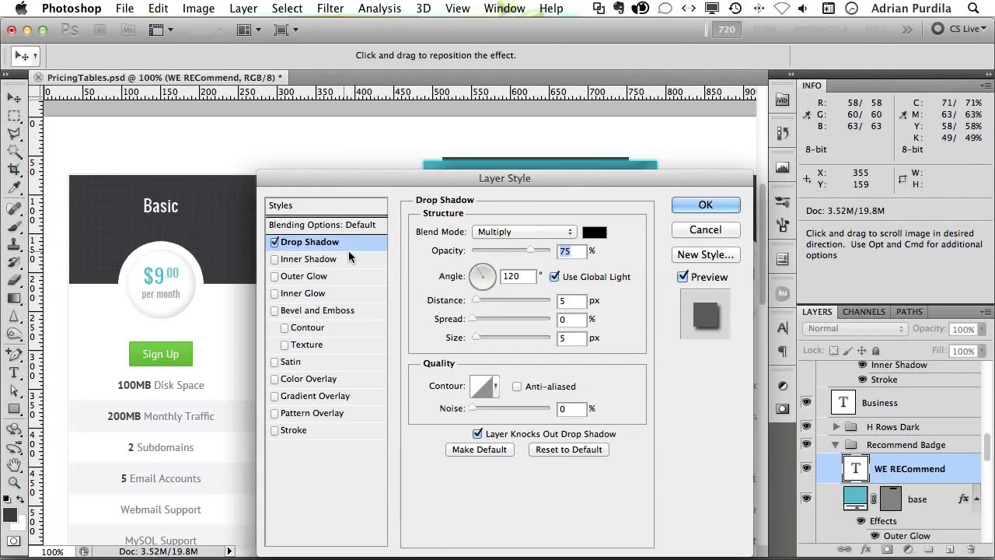
{"action": "left_click_drag", "start_coordinate": [598, 178], "coordinate": [598, 243]}
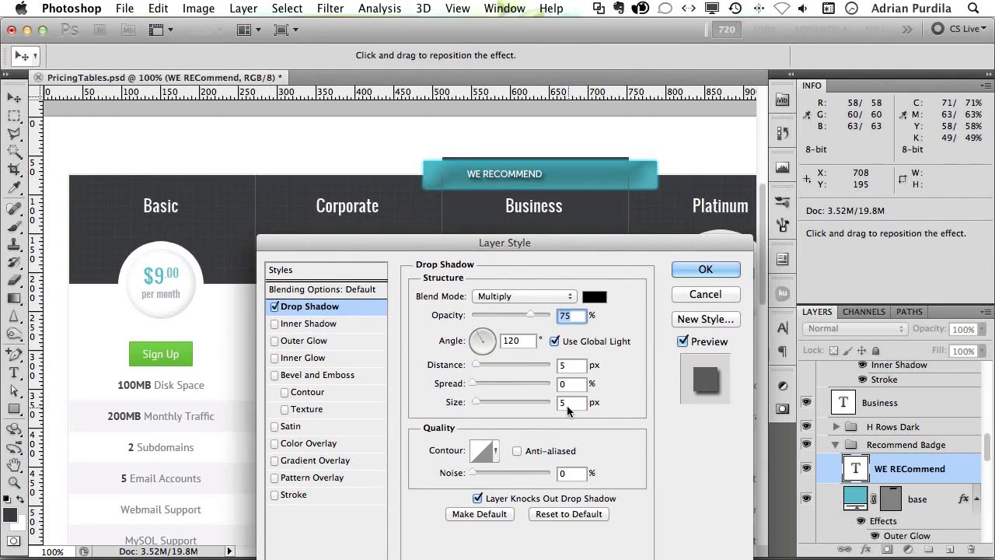
{"action": "left_click", "coordinate": [567, 339]}
{"action": "left_click_drag", "start_coordinate": [572, 365], "coordinate": [510, 394]}
{"action": "type", "text": "1"}
{"action": "double_click", "coordinate": [574, 402]}
{"action": "type", "text": "1"}
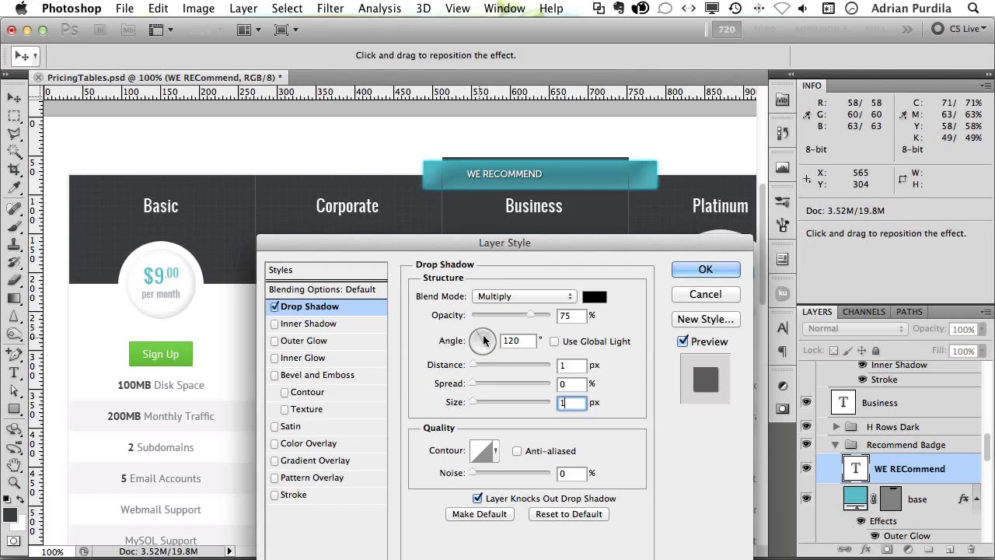
Step: Lower the label's drop shadow opacity to 49%, apply the style and save the document
{"action": "left_click", "coordinate": [509, 314]}
{"action": "key", "text": "Down"}
{"action": "key", "text": "Down"}
{"action": "key", "text": "Down"}
{"action": "key", "text": "Down"}
{"action": "key", "text": "Down"}
{"action": "key", "text": "Down"}
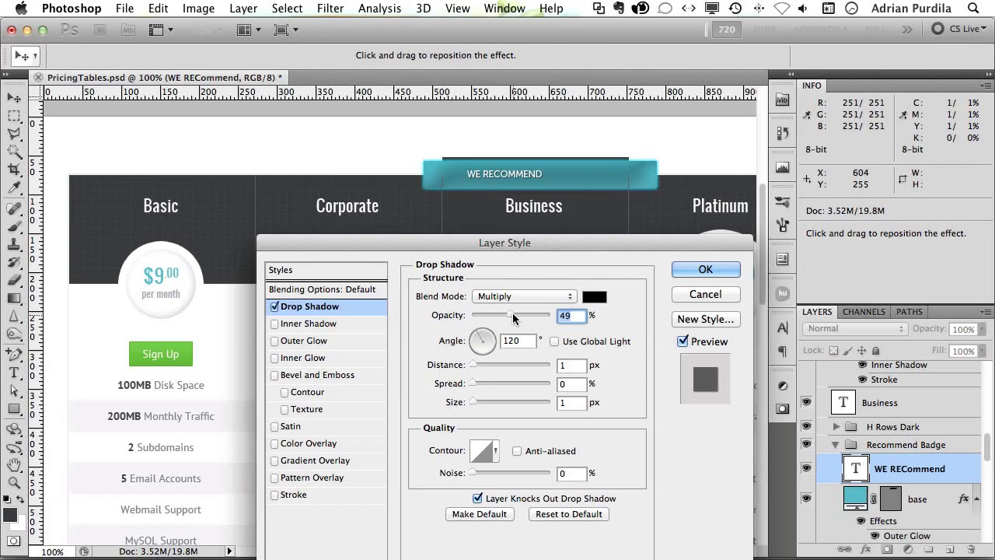
{"action": "key", "text": "Return"}
{"action": "key", "text": "super+s"}
Step: Centre the WE RECOMMEND label and the ribbon base on each other vertically and horizontally, and save the document
{"action": "key", "text": "v"}
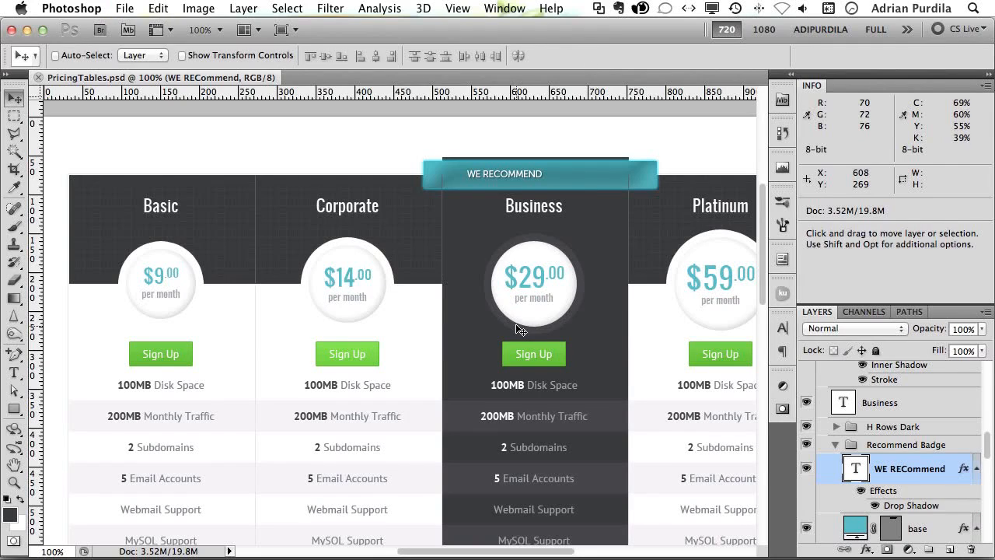
{"action": "left_click", "coordinate": [921, 530], "text": "shift"}
{"action": "left_click", "coordinate": [326, 56]}
{"action": "left_click", "coordinate": [375, 56]}
{"action": "key", "text": "super+s"}
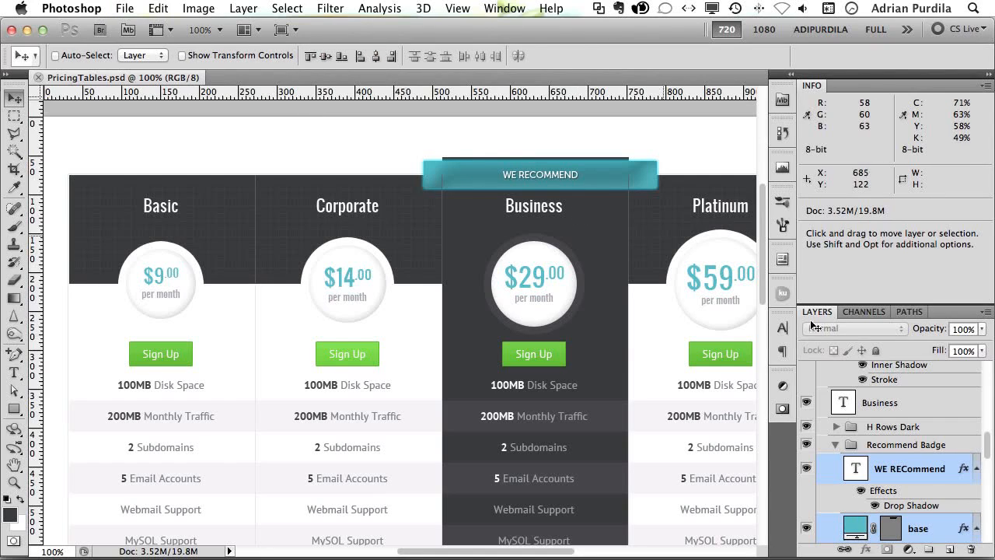
Step: Try rotating the Recommend Badge group to -30° and moving it across the Business column's upper-left corner, and undo both changes
{"action": "left_click", "coordinate": [835, 444]}
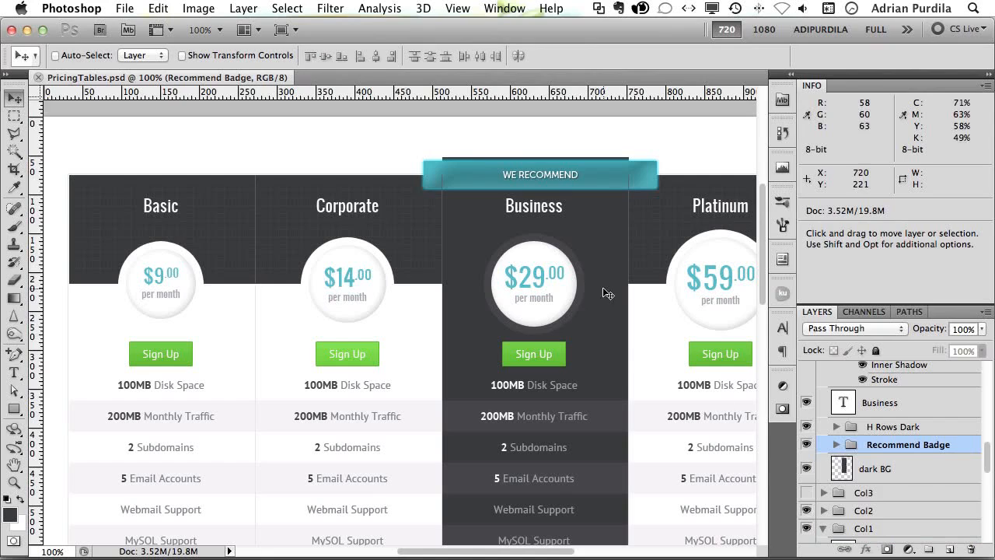
{"action": "key", "text": "super+t"}
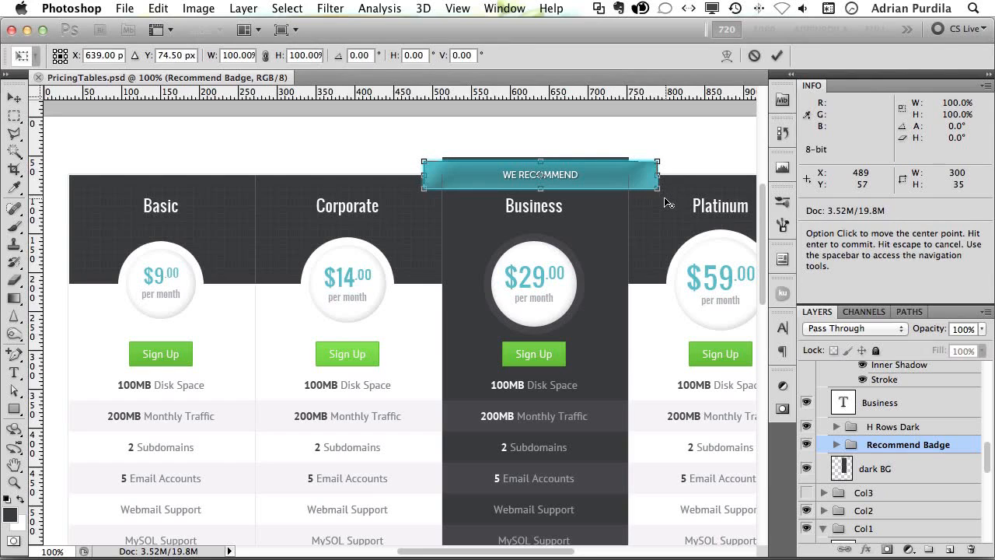
{"action": "left_click_drag", "start_coordinate": [662, 195], "coordinate": [660, 166]}
{"action": "key", "text": "Escape"}
{"action": "key", "text": "super+t"}
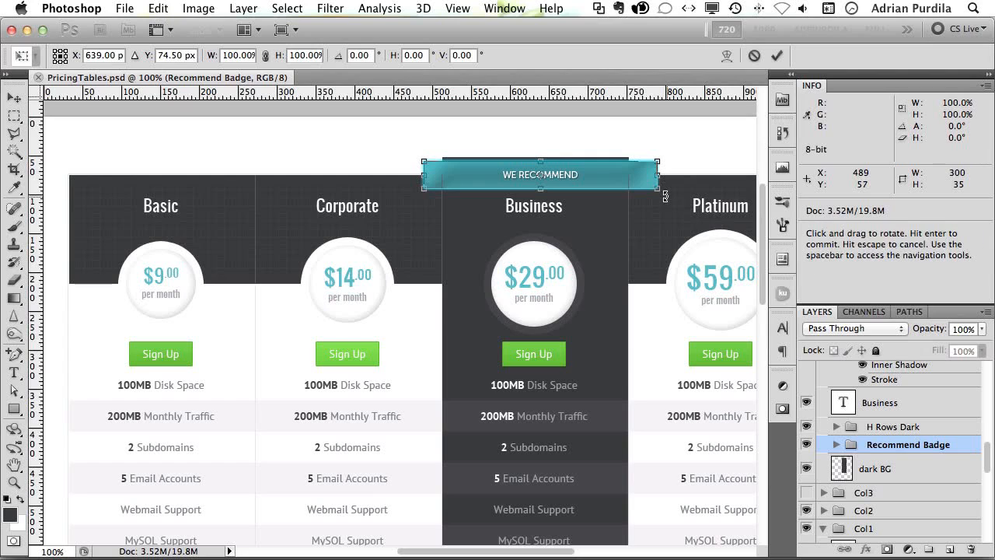
{"action": "left_click_drag", "start_coordinate": [665, 196], "coordinate": [637, 143]}
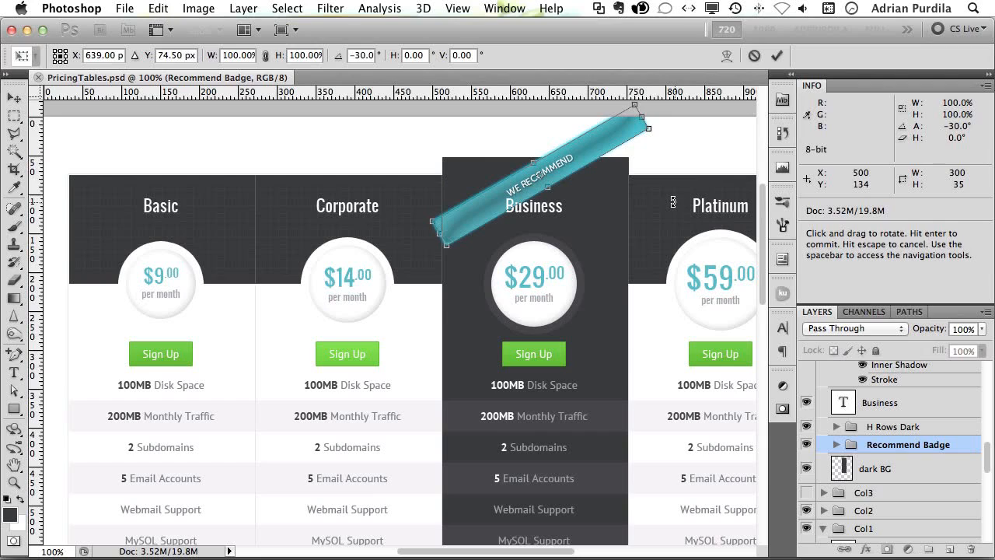
{"action": "key", "text": "Return"}
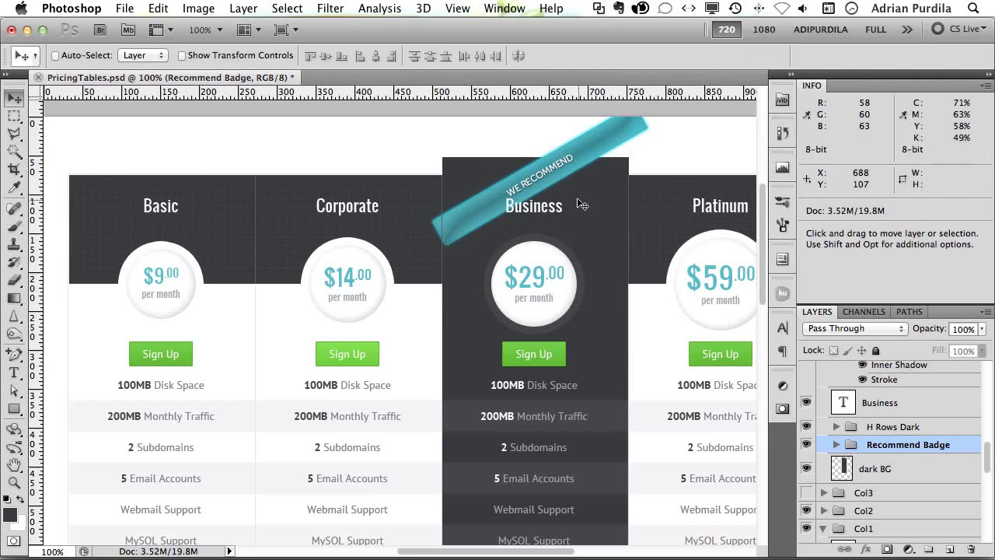
{"action": "left_click_drag", "start_coordinate": [577, 200], "coordinate": [520, 220]}
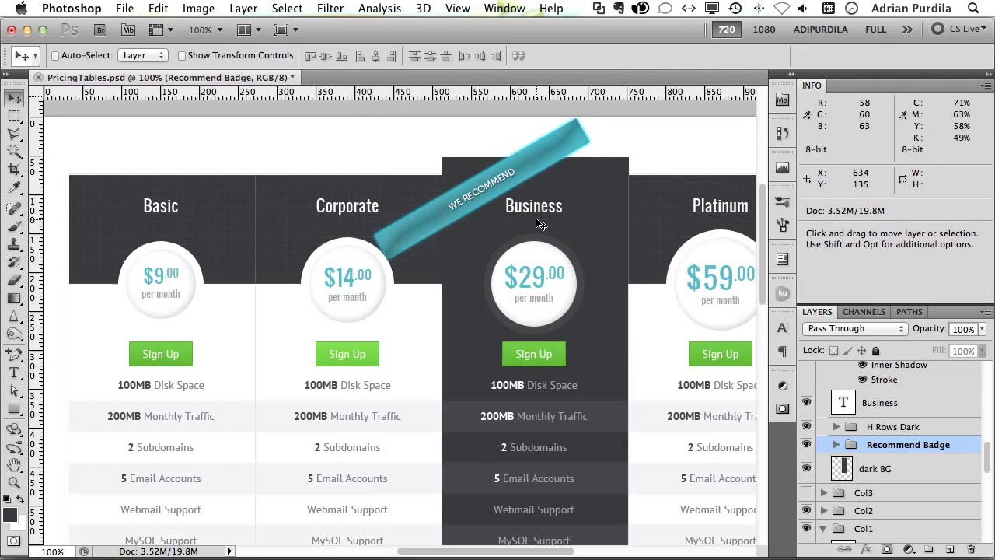
{"action": "key", "text": "super+alt+z"}
{"action": "key", "text": "super+alt+z"}
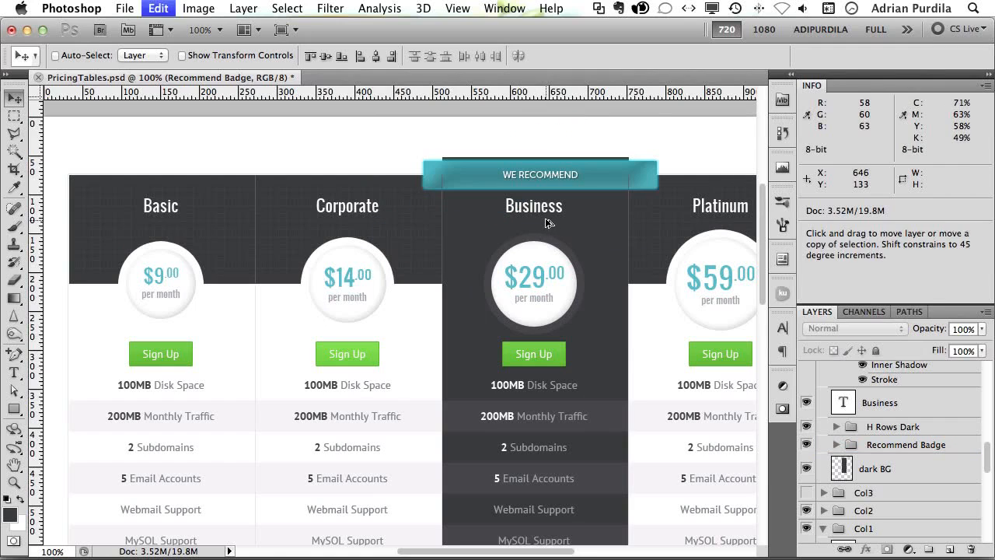
Step: Scale the ribbon's base layer vertically about its centre to 82.86%, making it about 29 px high
{"action": "left_click", "coordinate": [876, 471]}
{"action": "left_click", "coordinate": [851, 448]}
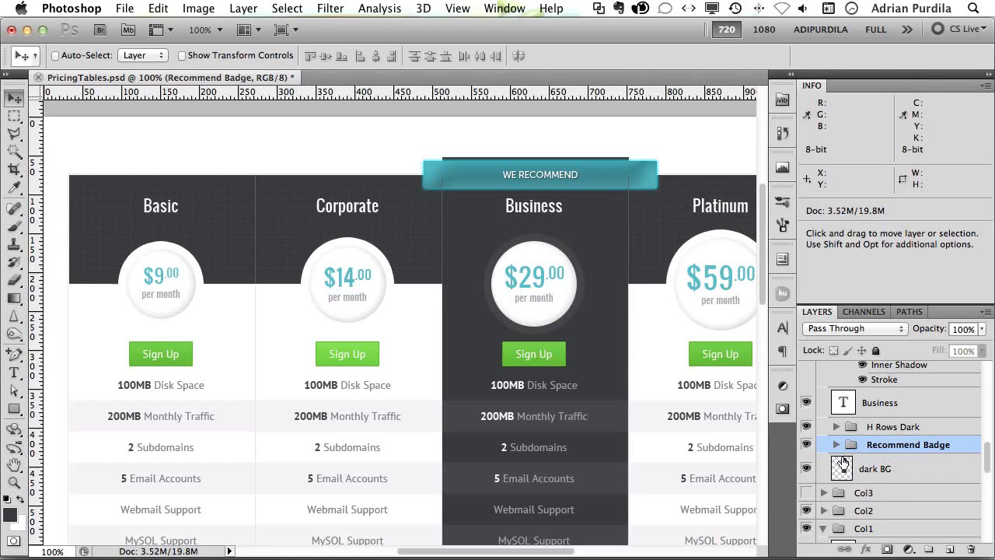
{"action": "left_click", "coordinate": [836, 444]}
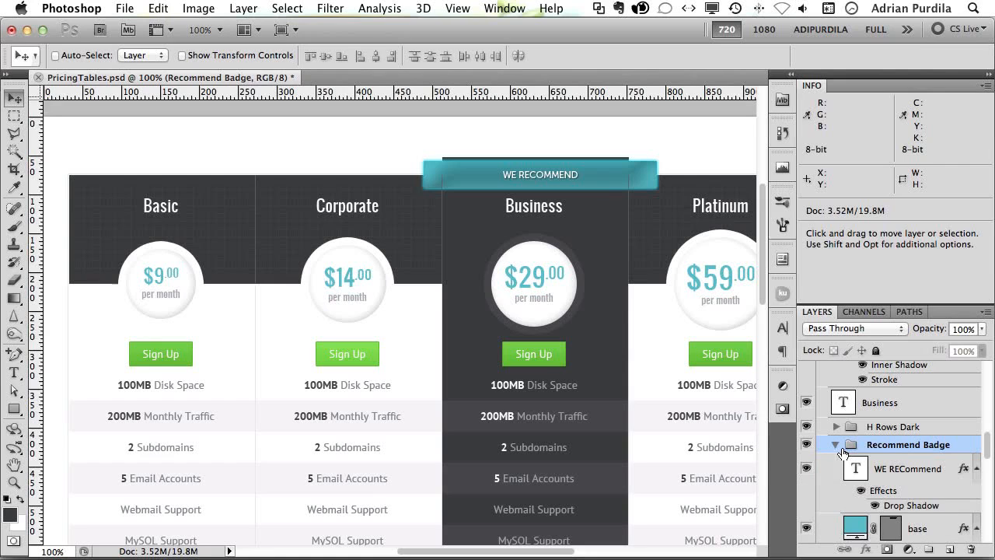
{"action": "left_click", "coordinate": [935, 531]}
{"action": "key", "text": "super+t"}
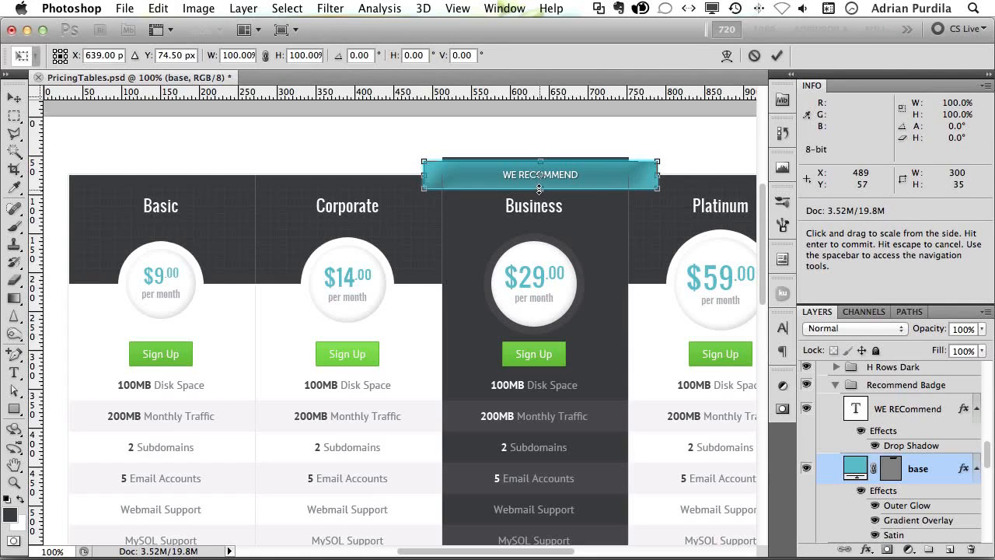
{"action": "left_click_drag", "start_coordinate": [539, 188], "coordinate": [539, 187]}
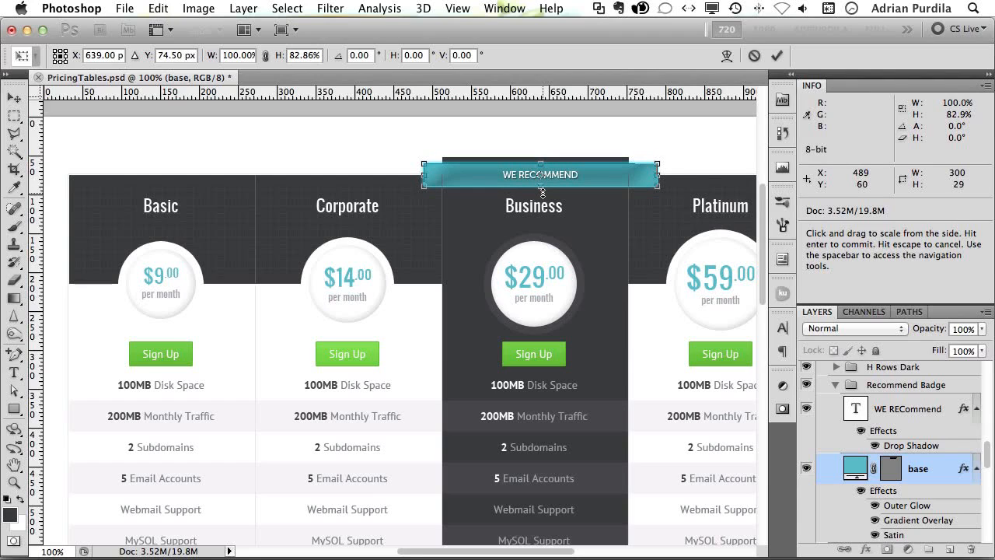
{"action": "key", "text": "Return"}
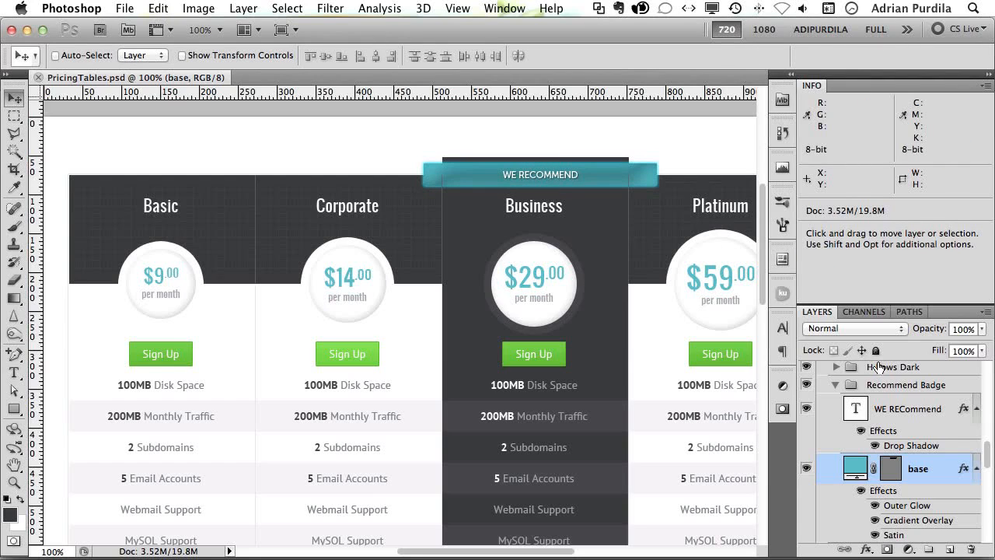
Step: Reduce the WE RECOMMEND label's font size to 11 px
{"action": "left_click", "coordinate": [896, 401]}
{"action": "key", "text": "t"}
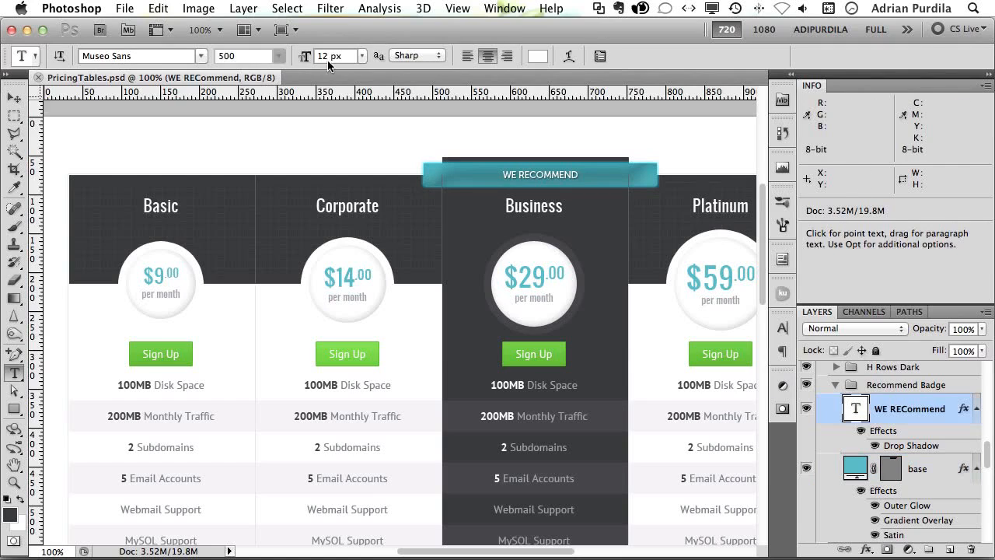
{"action": "left_click", "coordinate": [362, 56]}
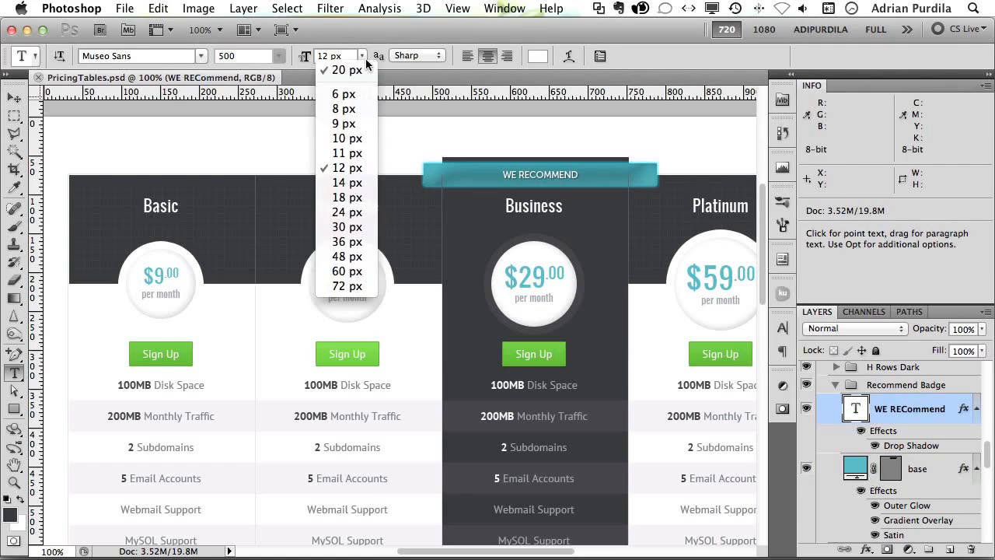
{"action": "left_click", "coordinate": [352, 154]}
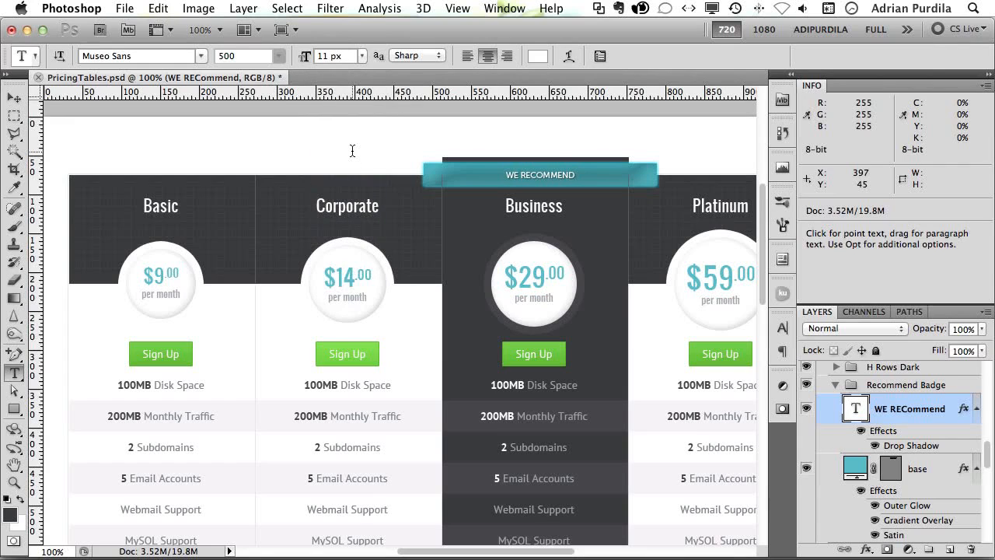
{"action": "key", "text": "v"}
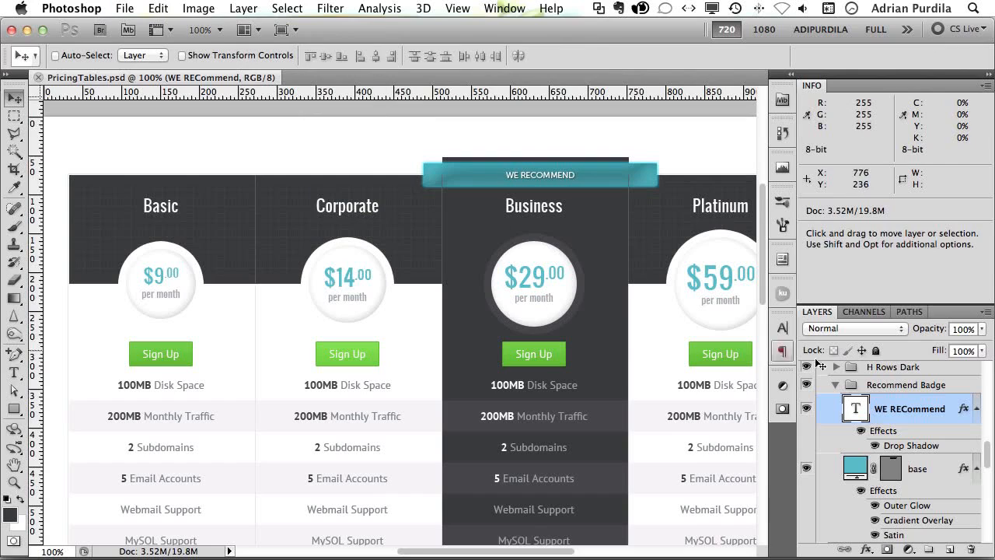
Step: Try tilting the slimmer Recommend Badge group diagonally over the Business column's upper-left corner, and undo the rotation and move
{"action": "left_click", "coordinate": [835, 384]}
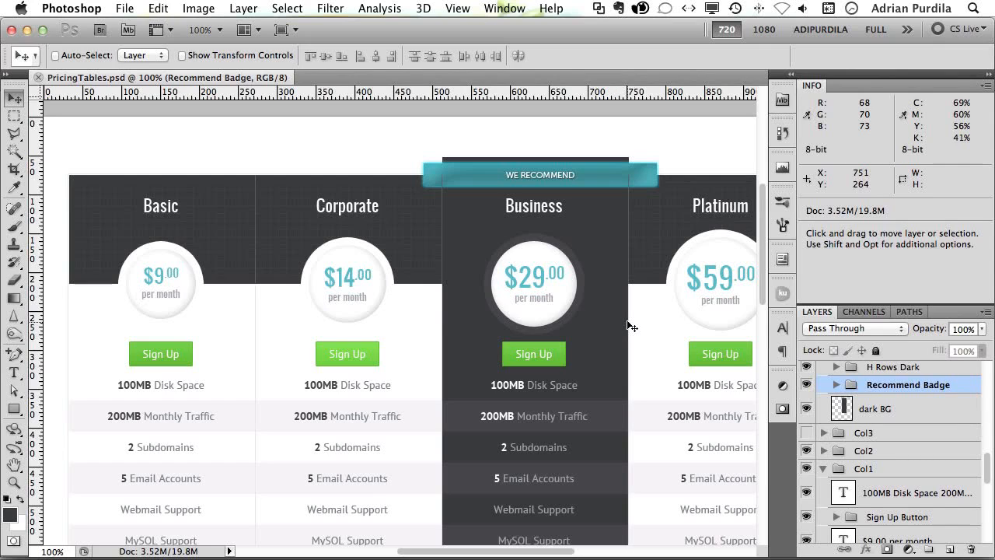
{"action": "key", "text": "super+;"}
{"action": "key", "text": "super+;"}
{"action": "key", "text": "super+t"}
{"action": "left_click_drag", "start_coordinate": [677, 244], "coordinate": [671, 176]}
{"action": "key", "text": "Return"}
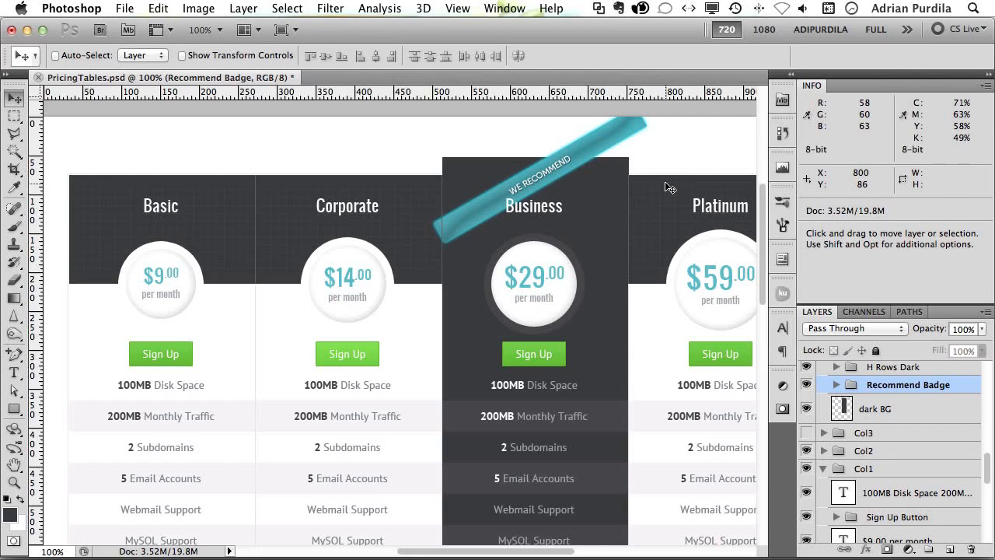
{"action": "left_click_drag", "start_coordinate": [641, 193], "coordinate": [576, 202]}
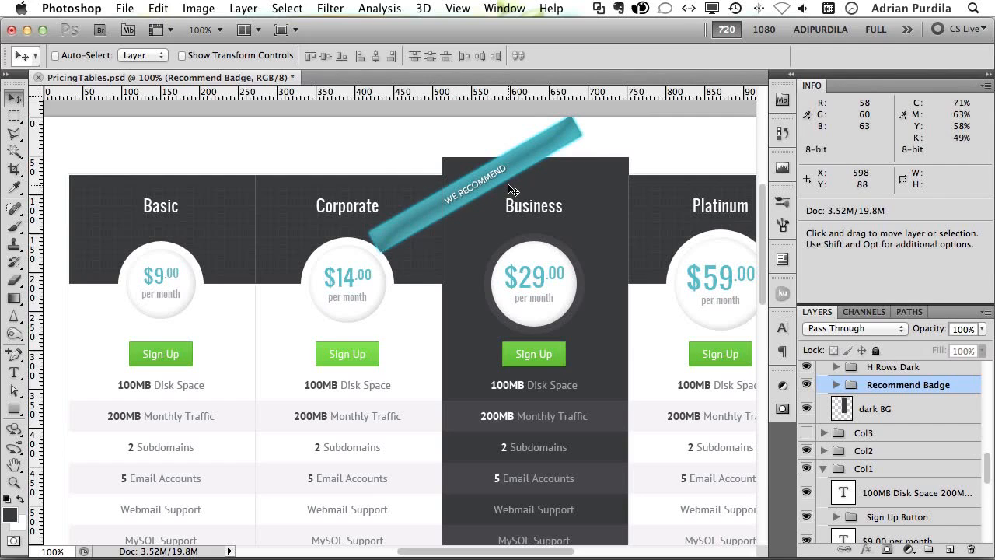
{"action": "key", "text": "alt+super+z"}
{"action": "key", "text": "alt+super+z"}
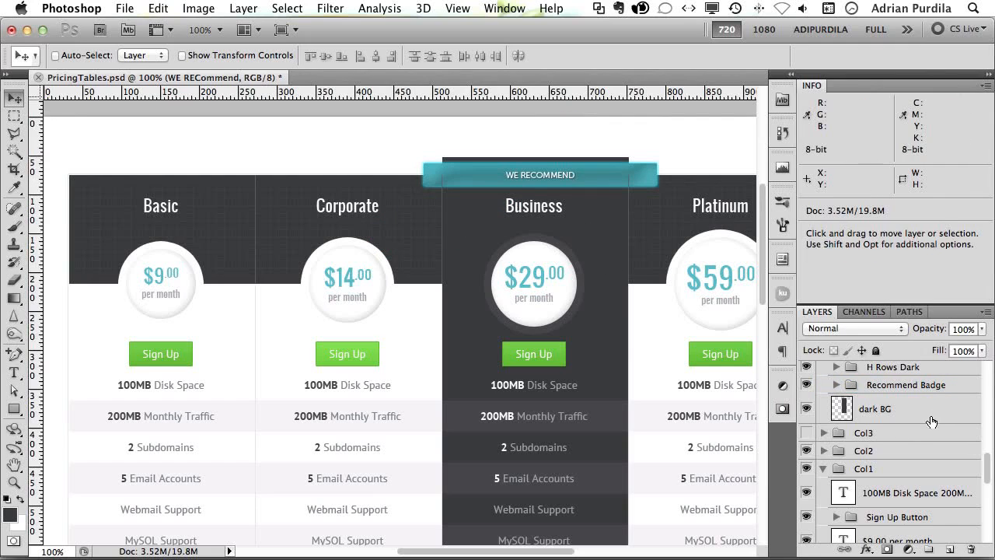
Step: Duplicate the Recommend Badge group as Recommend Badge copy, merge the copy into a single layer, and hide the original group
{"action": "left_click", "coordinate": [898, 387]}
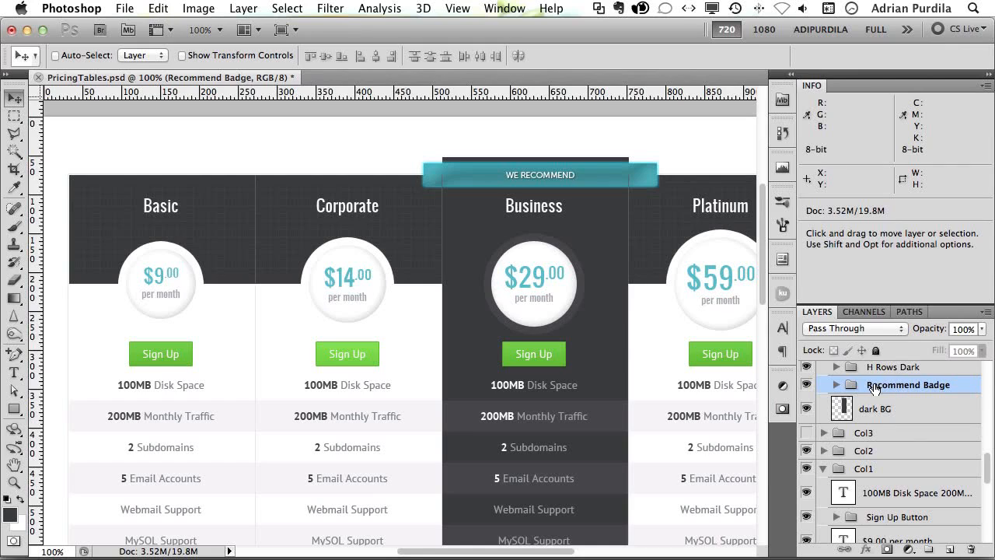
{"action": "key", "text": "super+semicolon"}
{"action": "key", "text": "super+semicolon"}
{"action": "right_click", "coordinate": [874, 388]}
{"action": "left_click", "coordinate": [862, 362]}
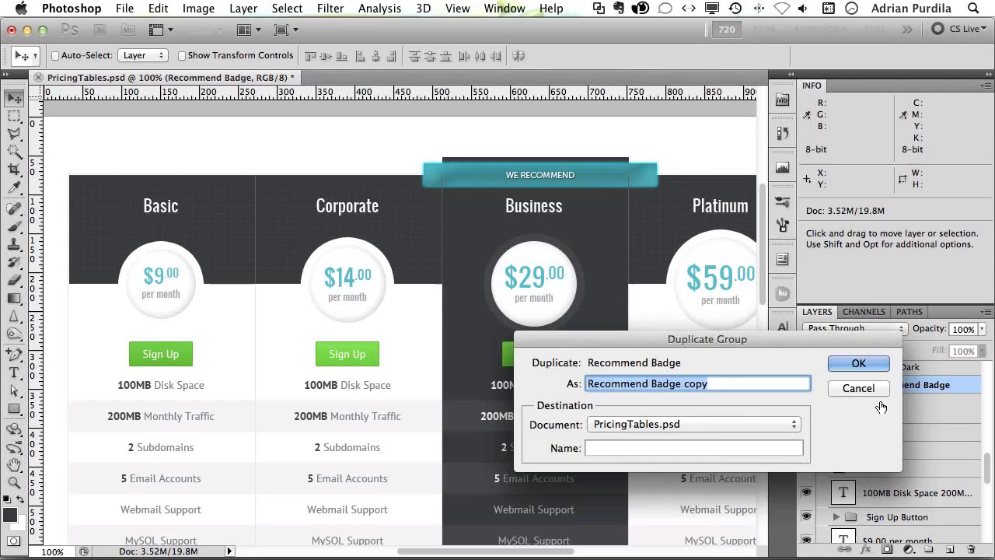
{"action": "key", "text": "Return"}
{"action": "key", "text": "super+e"}
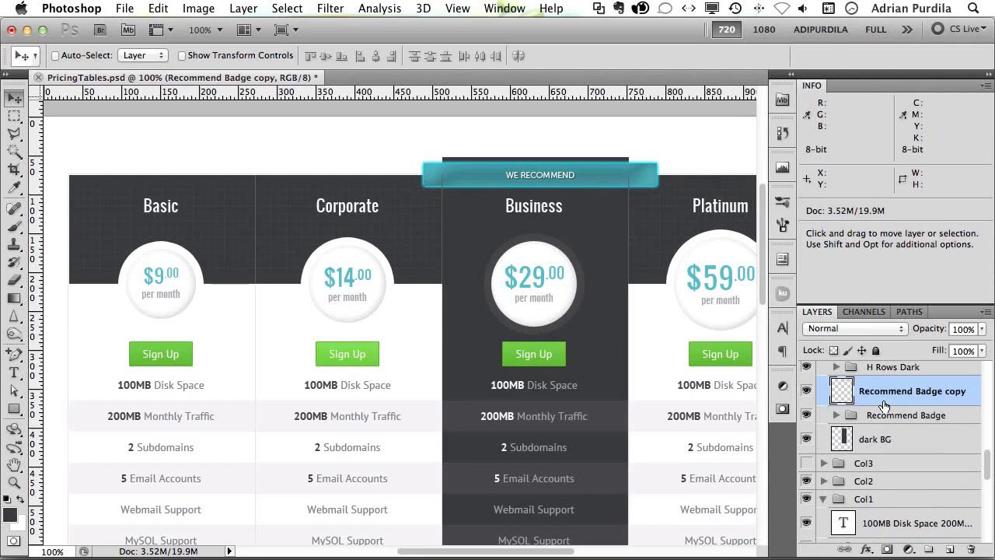
{"action": "left_click", "coordinate": [812, 418]}
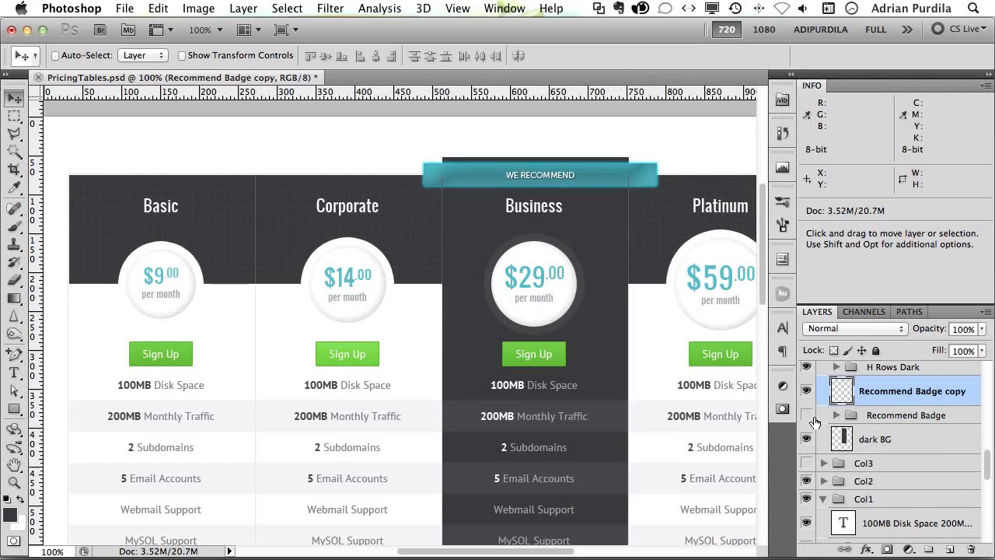
Step: Try rotating the merged ribbon by -30° and another -15° over the Business column's upper-left corner, and undo the rotations and moves
{"action": "key", "text": "super+t"}
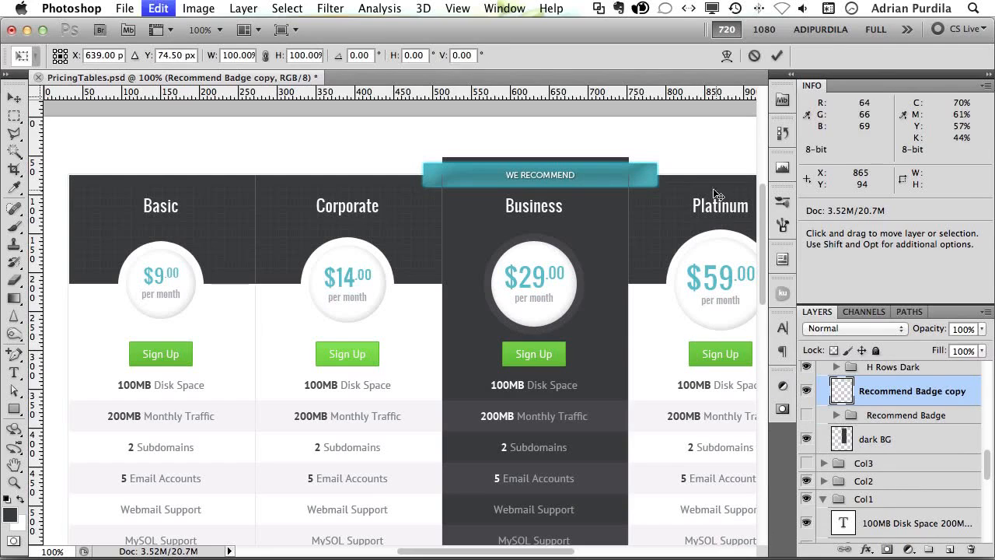
{"action": "left_click_drag", "start_coordinate": [666, 197], "coordinate": [662, 147]}
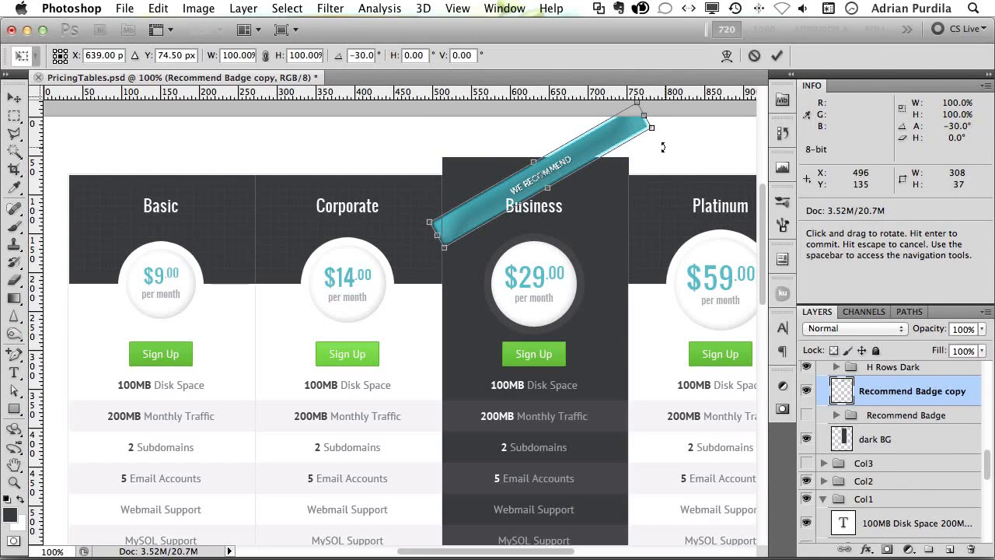
{"action": "key", "text": "Return"}
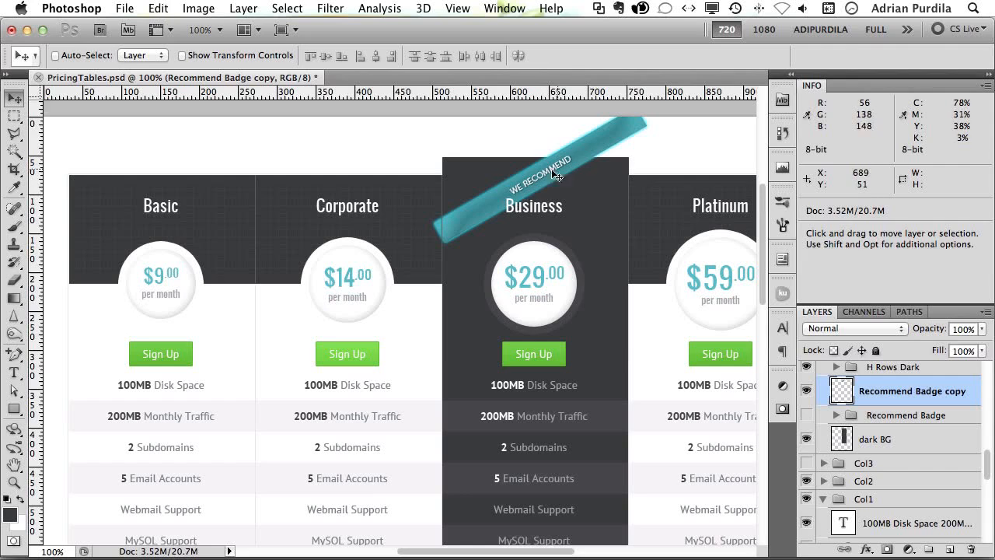
{"action": "left_click_drag", "start_coordinate": [545, 180], "coordinate": [481, 190]}
{"action": "key", "text": "ctrl+t"}
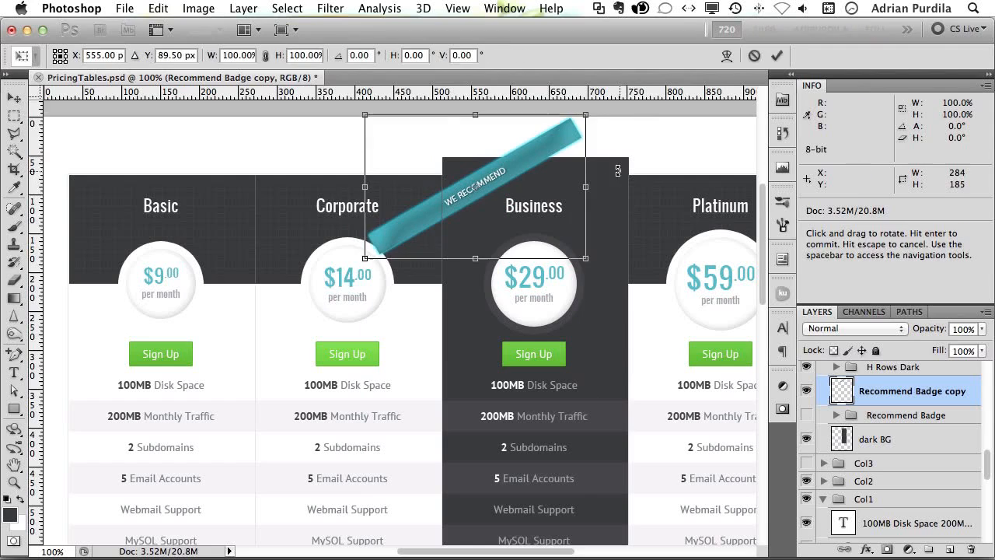
{"action": "left_click_drag", "start_coordinate": [612, 151], "coordinate": [599, 138]}
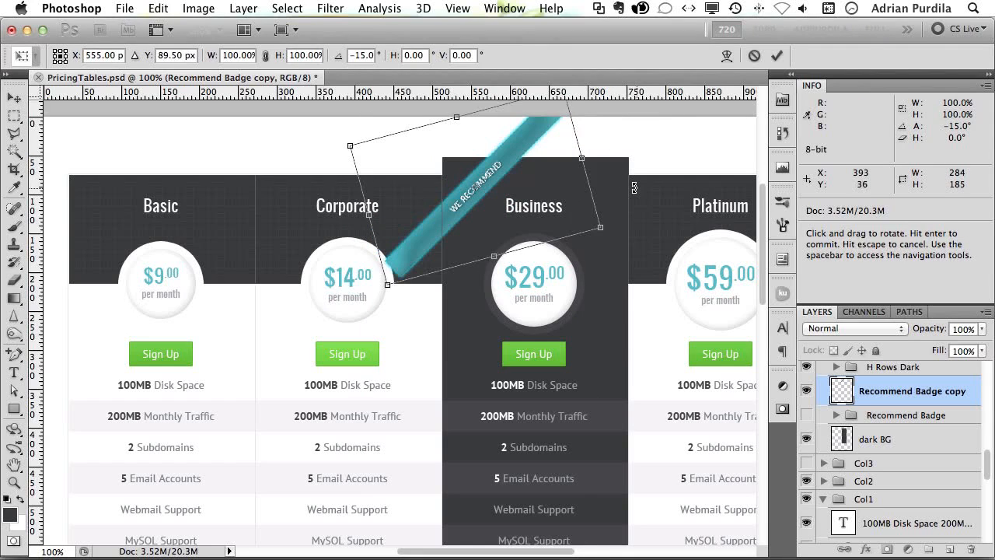
{"action": "key", "text": "Return"}
{"action": "left_click_drag", "start_coordinate": [482, 222], "coordinate": [482, 230]}
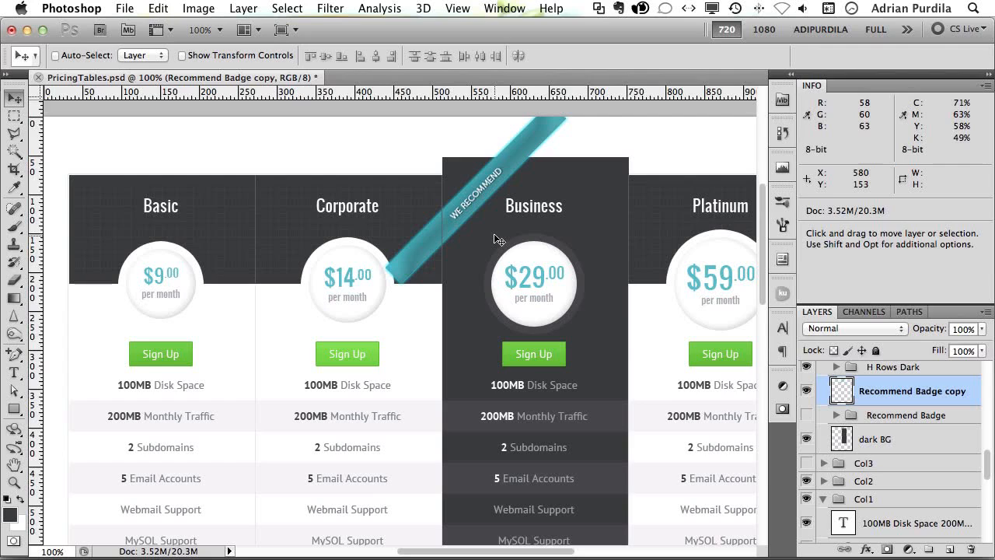
{"action": "key", "text": "alt+super+z"}
{"action": "key", "text": "alt+super+z"}
{"action": "key", "text": "alt+super+z"}
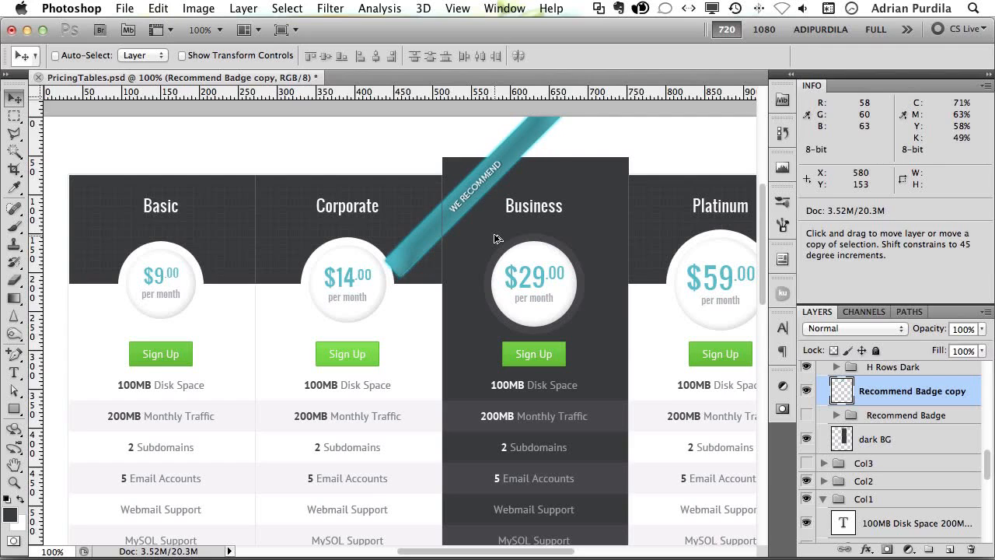
{"action": "key", "text": "alt+super+z"}
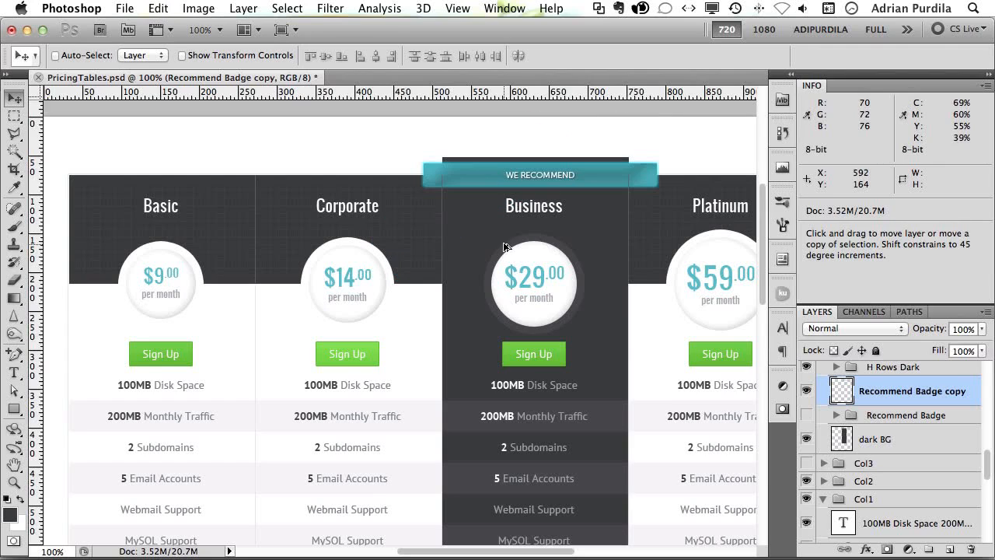
Step: Rotate the Recommend Badge copy layer by -45° in a single transform
{"action": "key", "text": "super+t"}
{"action": "left_click_drag", "start_coordinate": [676, 206], "coordinate": [648, 123]}
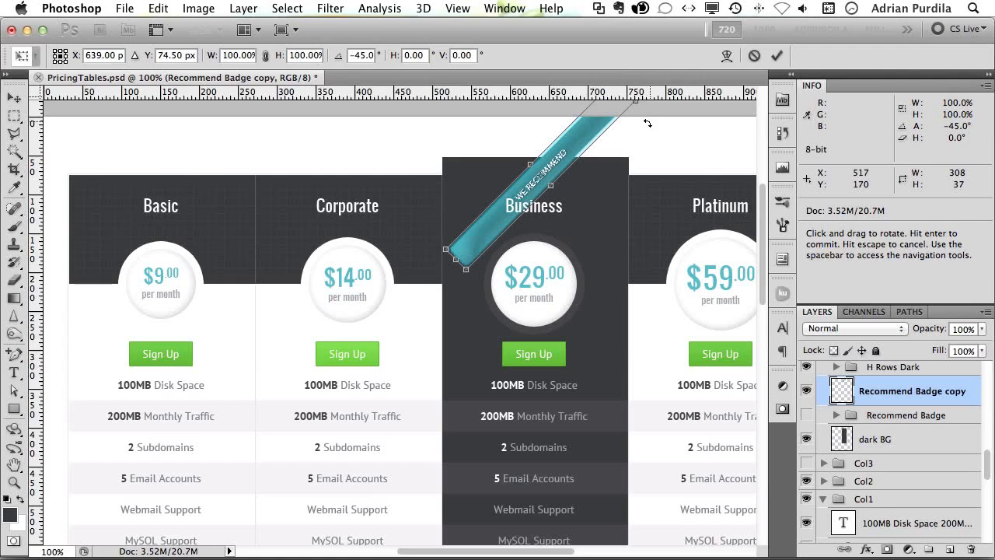
{"action": "key", "text": "Return"}
Step: Position the rotated ribbon diagonally across the Business column's upper-left corner, fine-tune its placement by single pixels, and save the document
{"action": "left_click_drag", "start_coordinate": [516, 180], "coordinate": [471, 194]}
{"action": "key", "text": "Down"}
{"action": "key", "text": "Right"}
{"action": "key", "text": "Left"}
{"action": "key", "text": "Right"}
{"action": "key", "text": "Right"}
{"action": "key", "text": "Left"}
{"action": "key", "text": "super+s"}
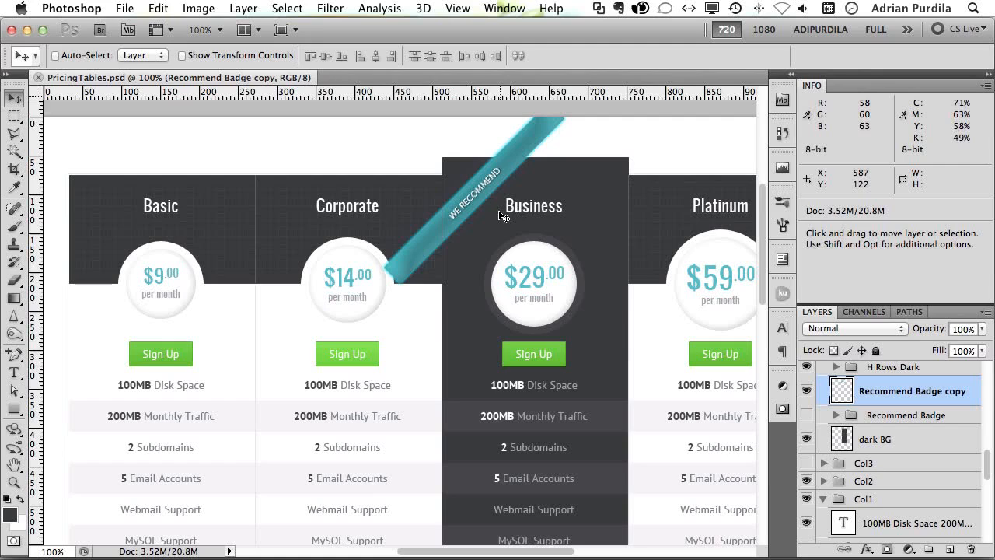
Step: Mask the Recommend Badge copy layer to the outline of the dark BG layer and save the document
{"action": "left_click", "coordinate": [846, 439], "text": "super"}
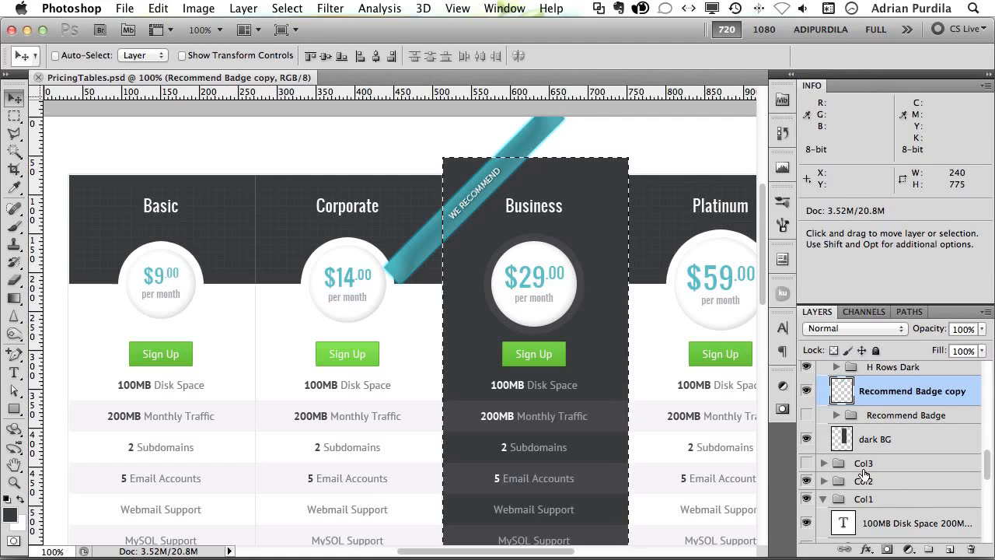
{"action": "left_click", "coordinate": [886, 549]}
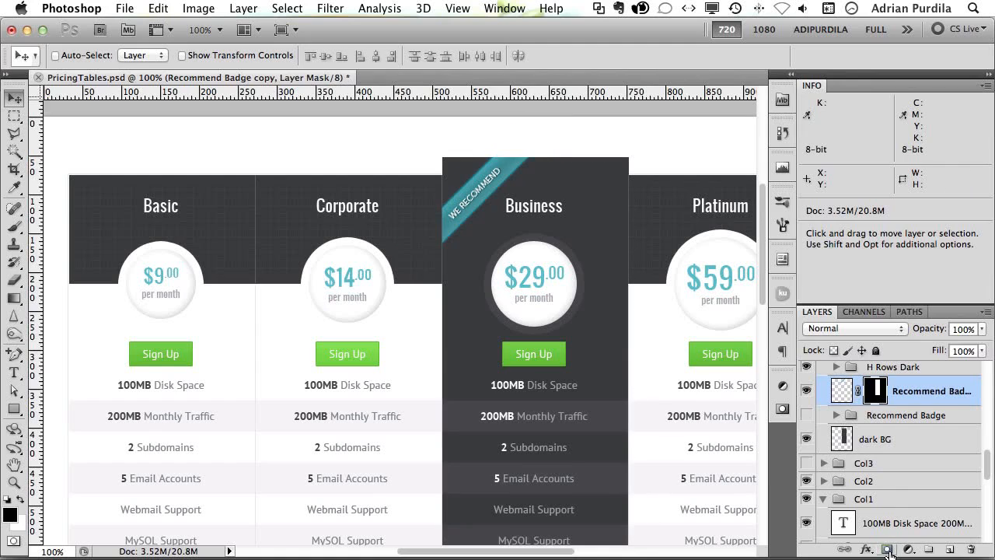
{"action": "key", "text": "super+s"}
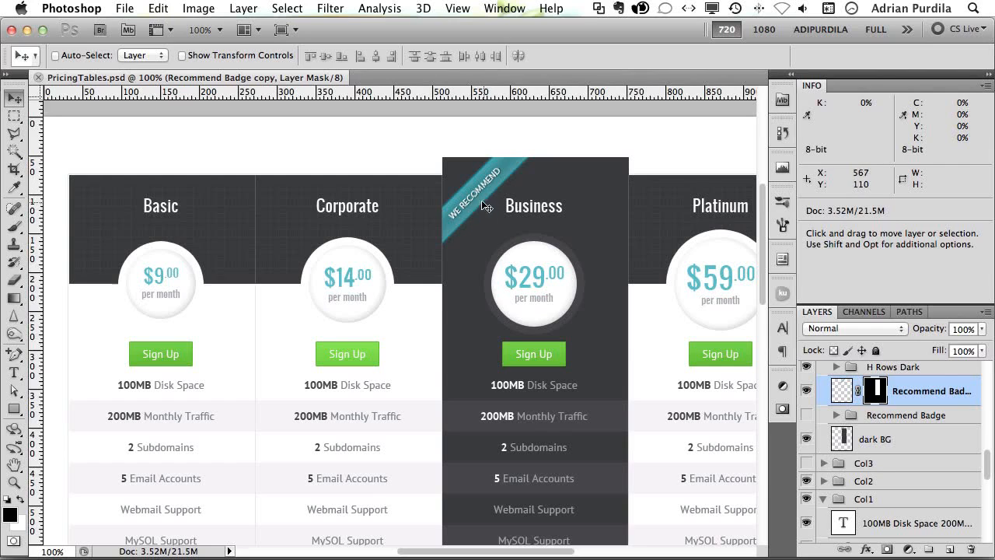
Step: Compare the corner ribbon with the finished pricing table page in Chrome and return to Photoshop
{"action": "key", "text": "super+Tab"}
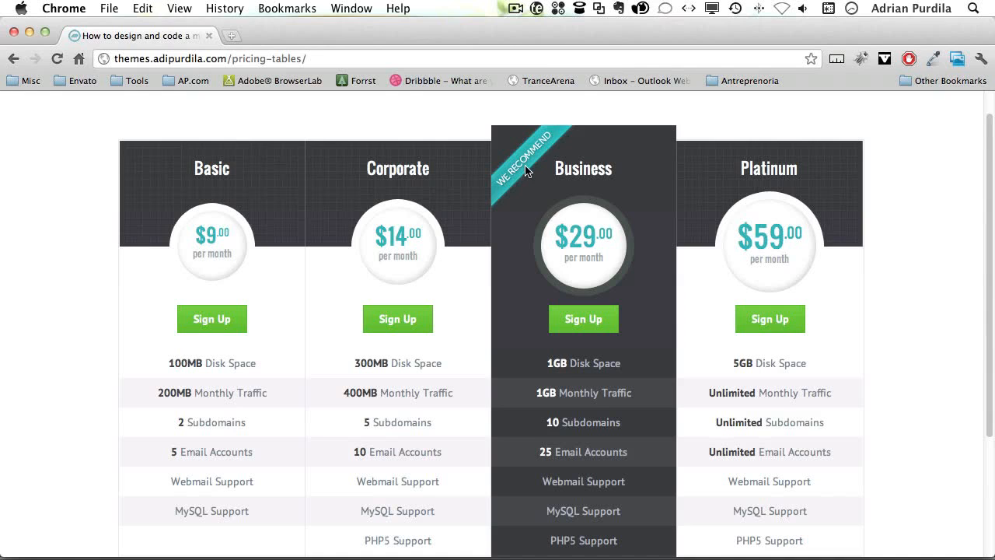
{"action": "key", "text": "super+Tab"}
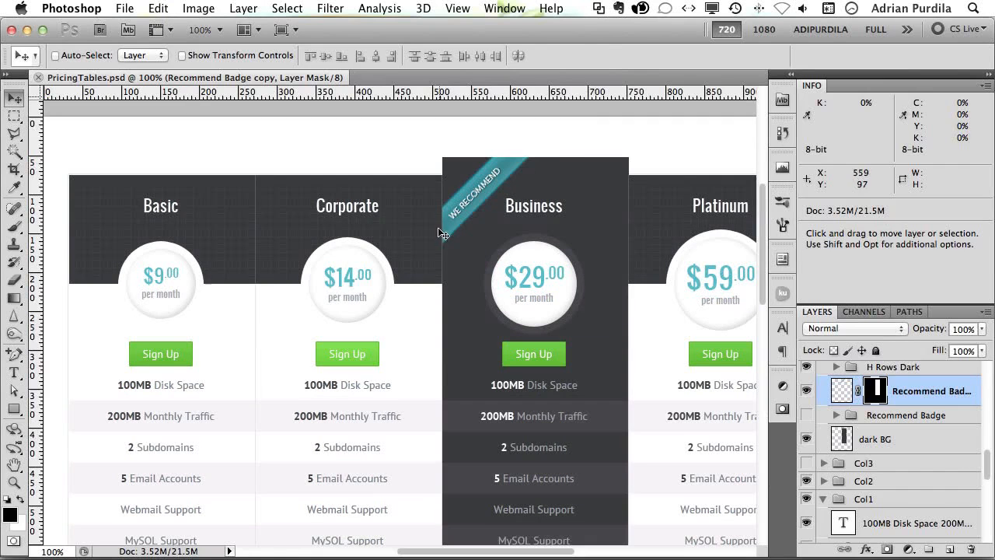
{"action": "key", "text": "super+Tab"}
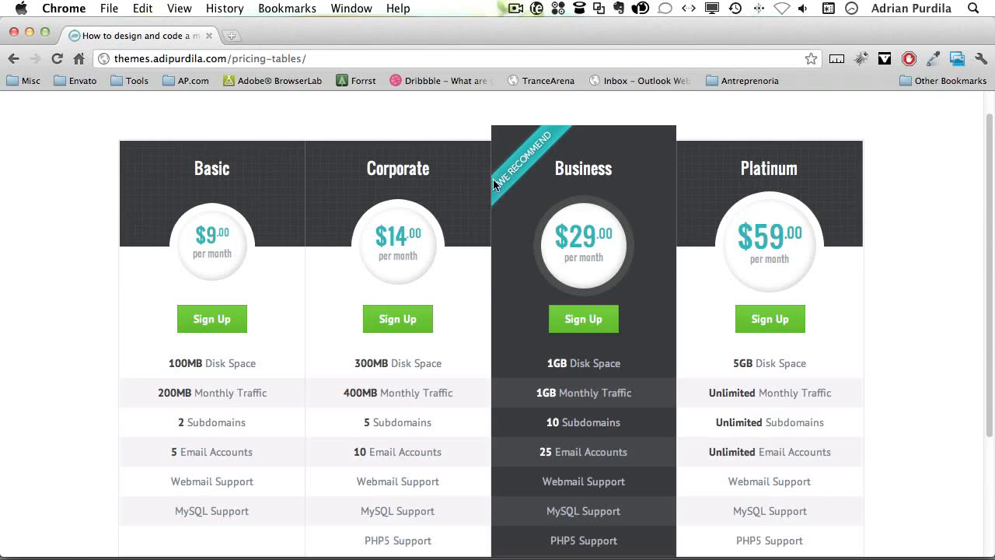
{"action": "key", "text": "super+Tab"}
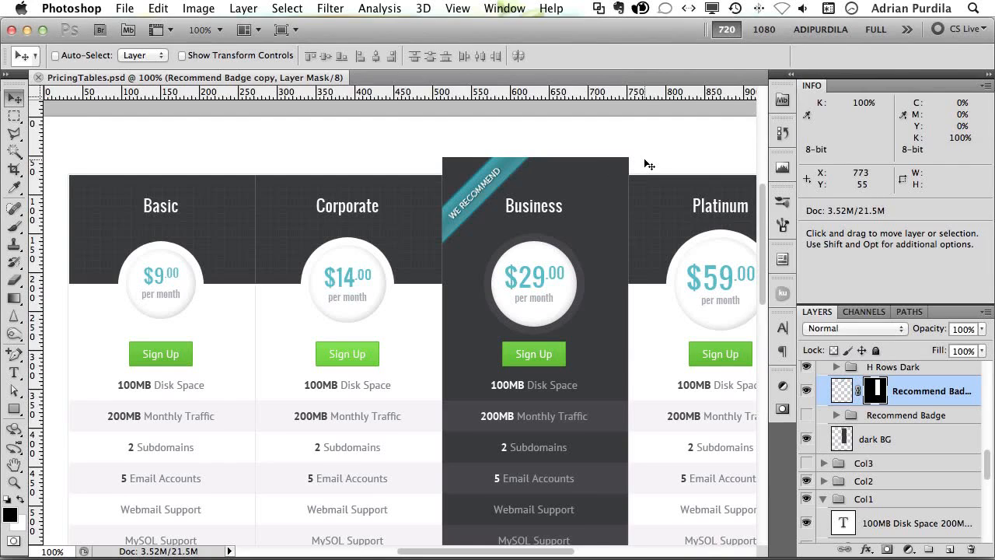
Step: Hide the interface panels and review all four pricing columns from the headers to the footer Sign Up buttons
{"action": "key", "text": "Tab"}
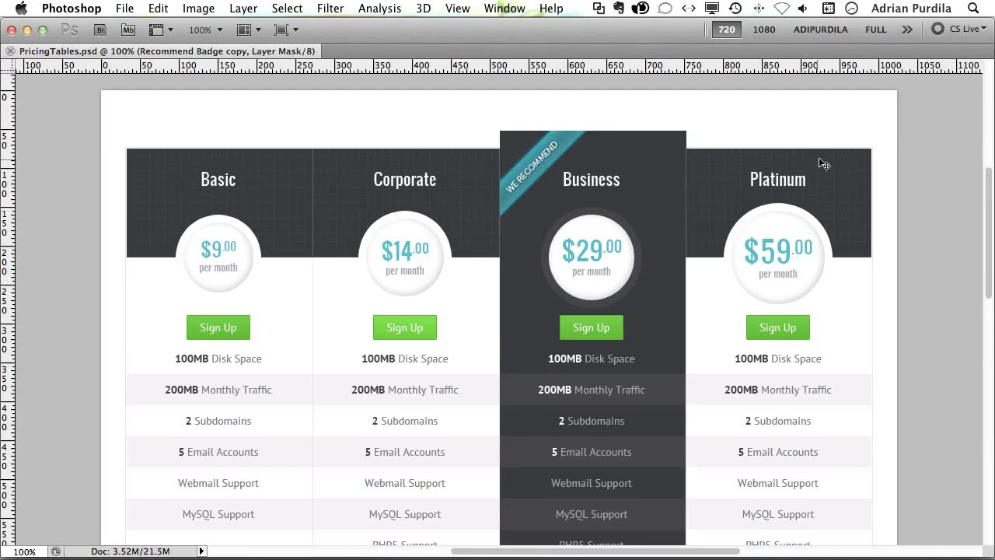
{"action": "scroll", "coordinate": [823, 162], "scroll_direction": "down", "scroll_amount": 3}
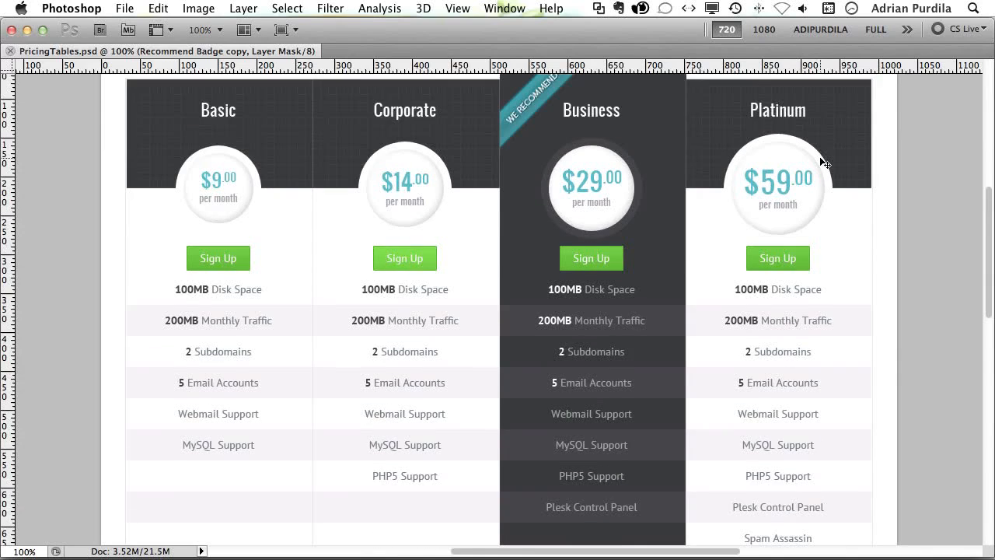
{"action": "scroll", "coordinate": [823, 163], "scroll_direction": "down", "scroll_amount": 6}
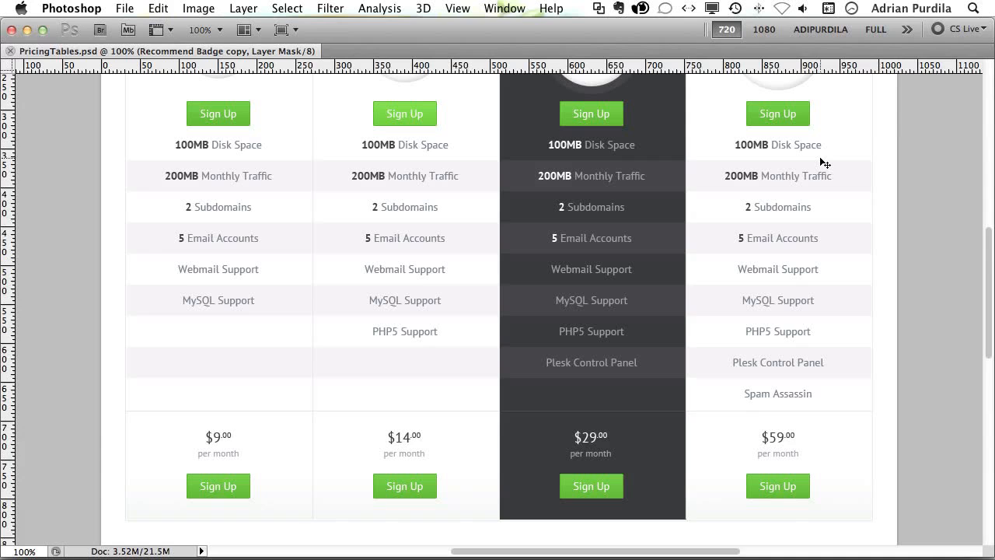
{"action": "scroll", "coordinate": [824, 162], "scroll_direction": "up", "scroll_amount": 8}
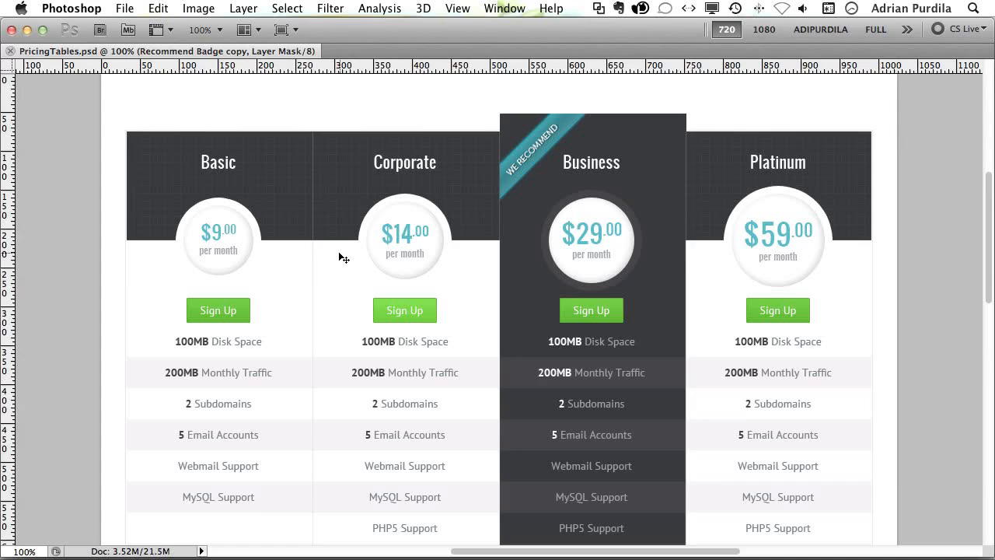
{"action": "scroll", "coordinate": [592, 244], "scroll_direction": "down", "scroll_amount": 3}
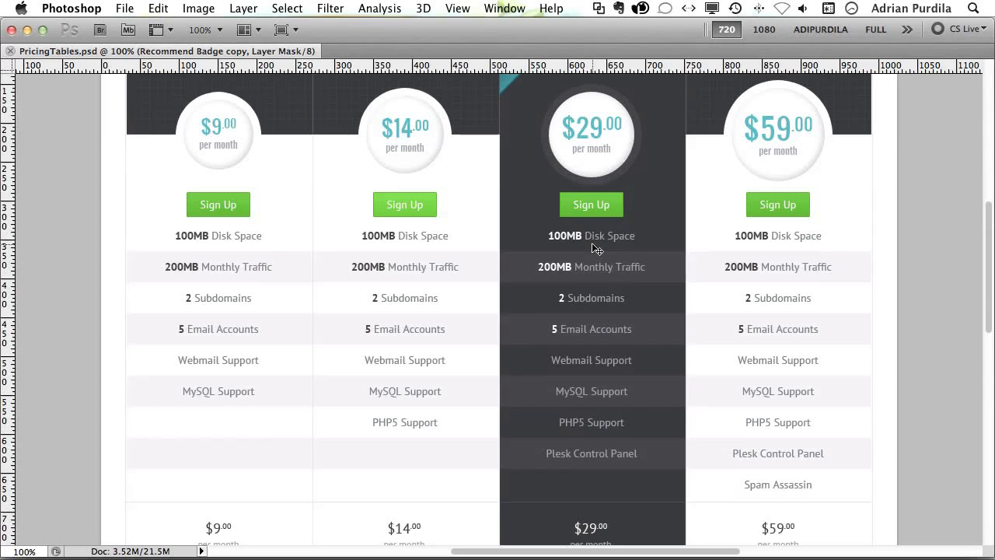